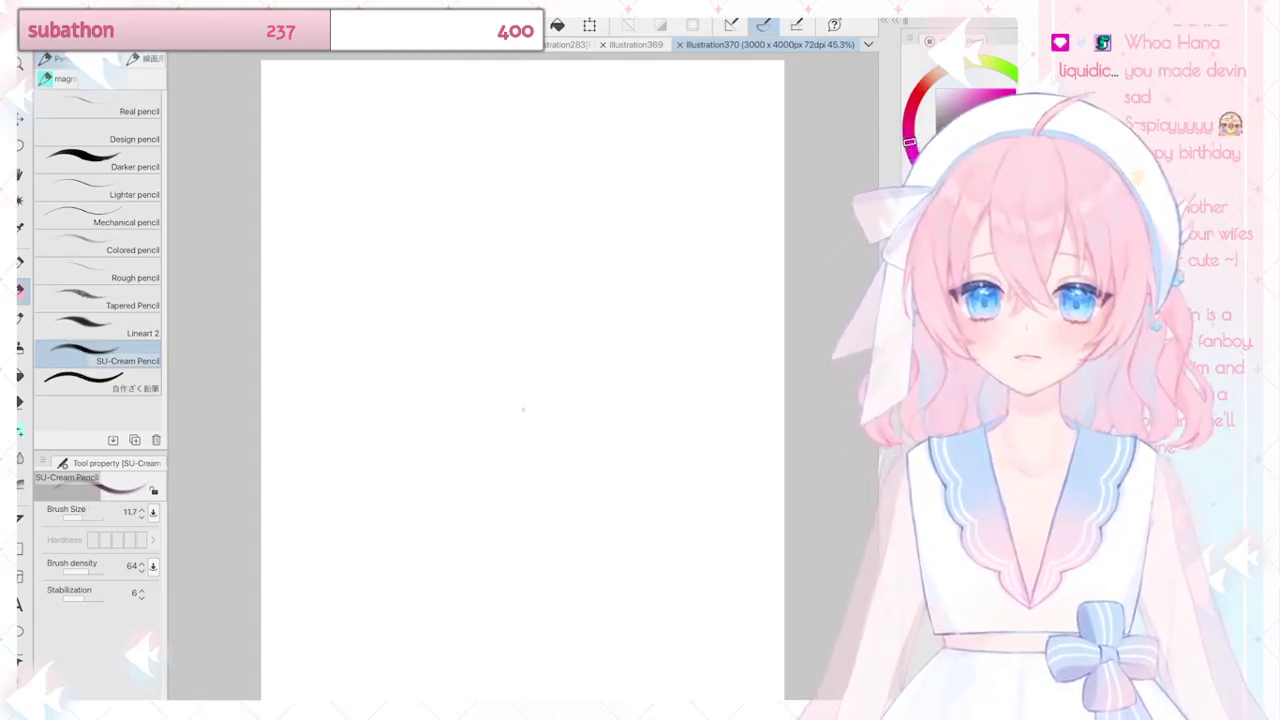
Step: Widen the brush palette and set the SU-Cream Pencil's brush size to 7.1, trying it with a test stroke
drag(167, 400, 193, 400)
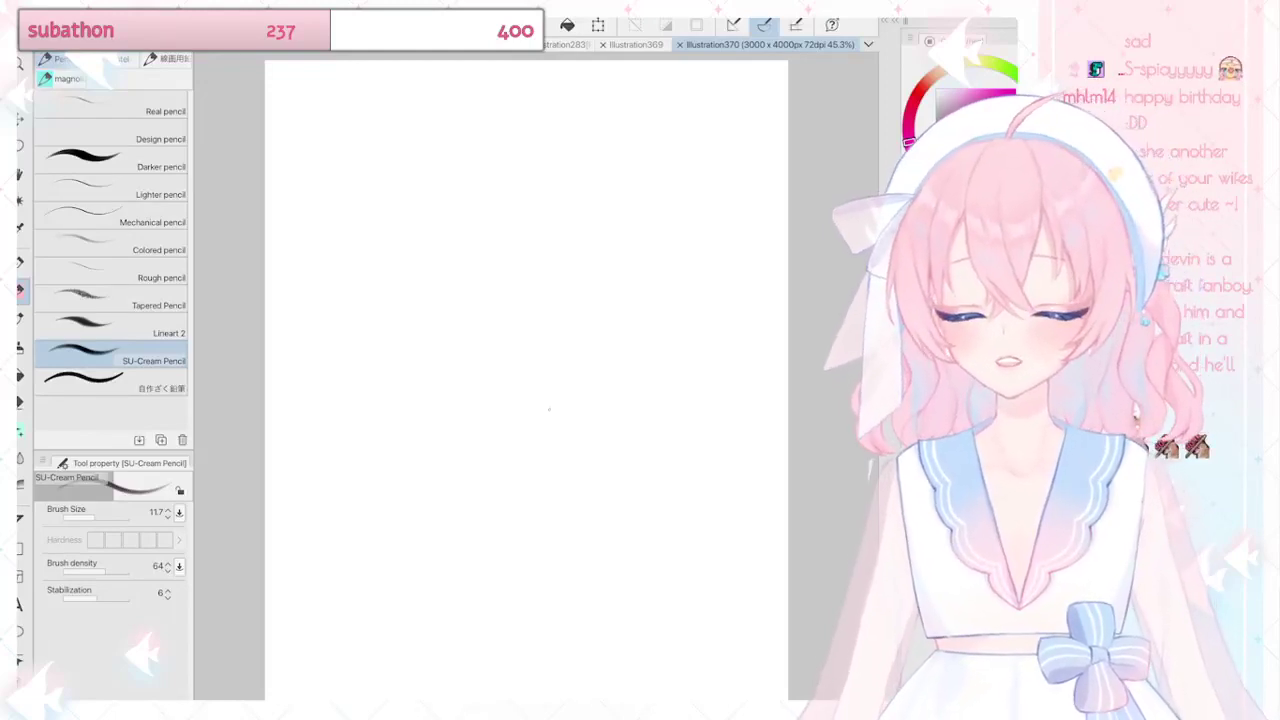
drag(96, 516, 93, 516)
mouse_move(445, 440)
mouse_down()
mouse_move(432, 282)
mouse_move(535, 285)
mouse_move(582, 300)
mouse_move(640, 346)
mouse_up()
key(ctrl+z)
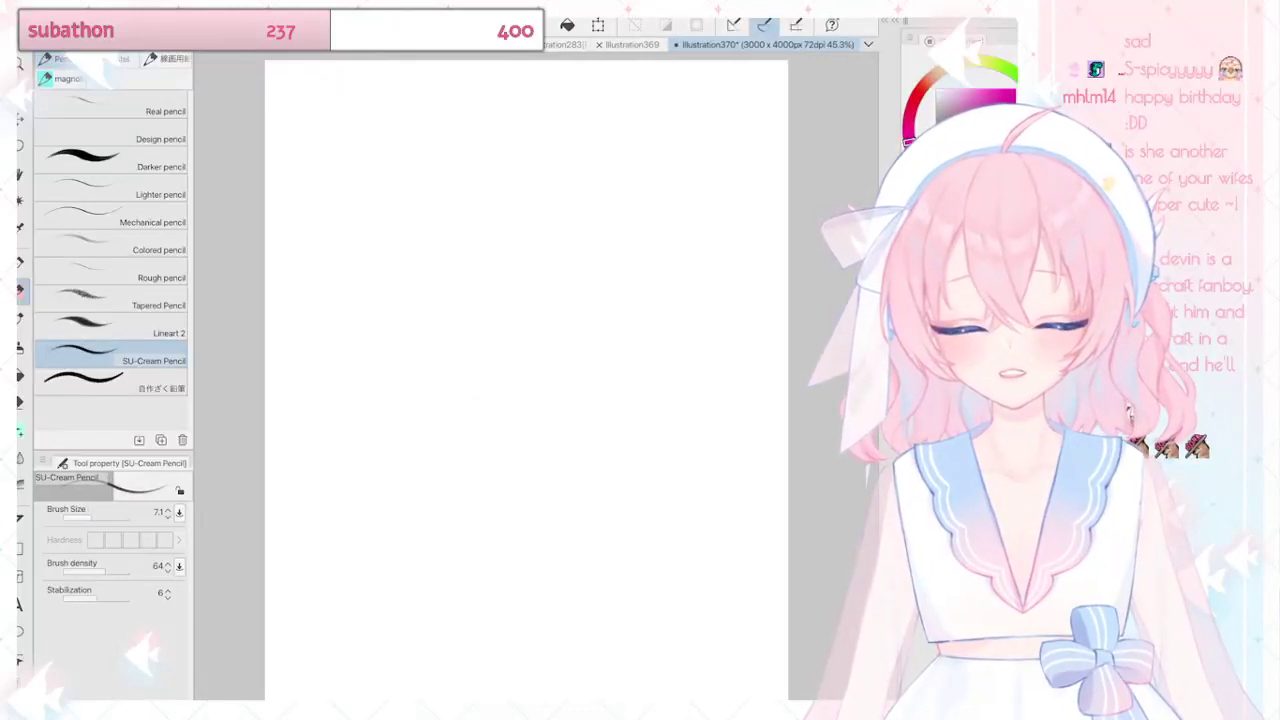
Step: Sketch a long, narrow pointed curve in the middle of the canvas with a short stroke beside its tip
scroll(526, 380, up, 3)
scroll(536, 376, down, 1)
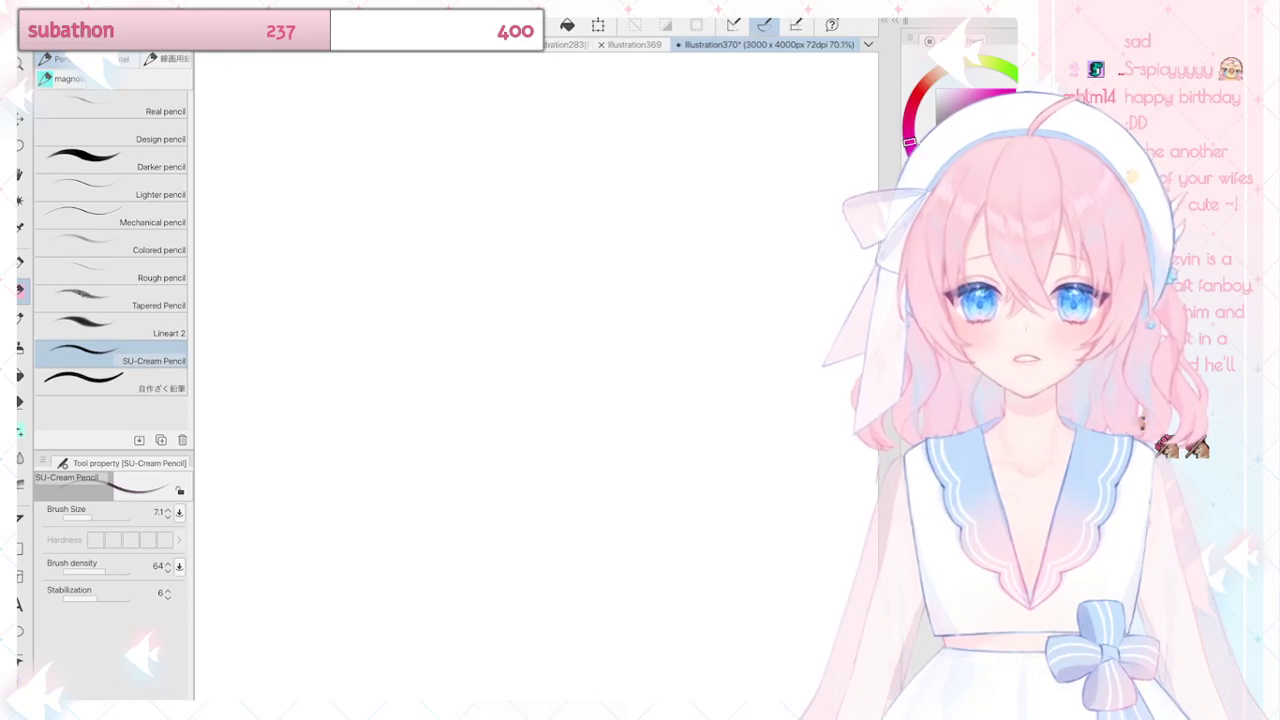
mouse_move(397, 583)
mouse_down()
mouse_move(595, 236)
mouse_move(575, 415)
mouse_up()
scroll(643, 323, up, 2)
drag(643, 323, 692, 422)
scroll(691, 422, up, 2)
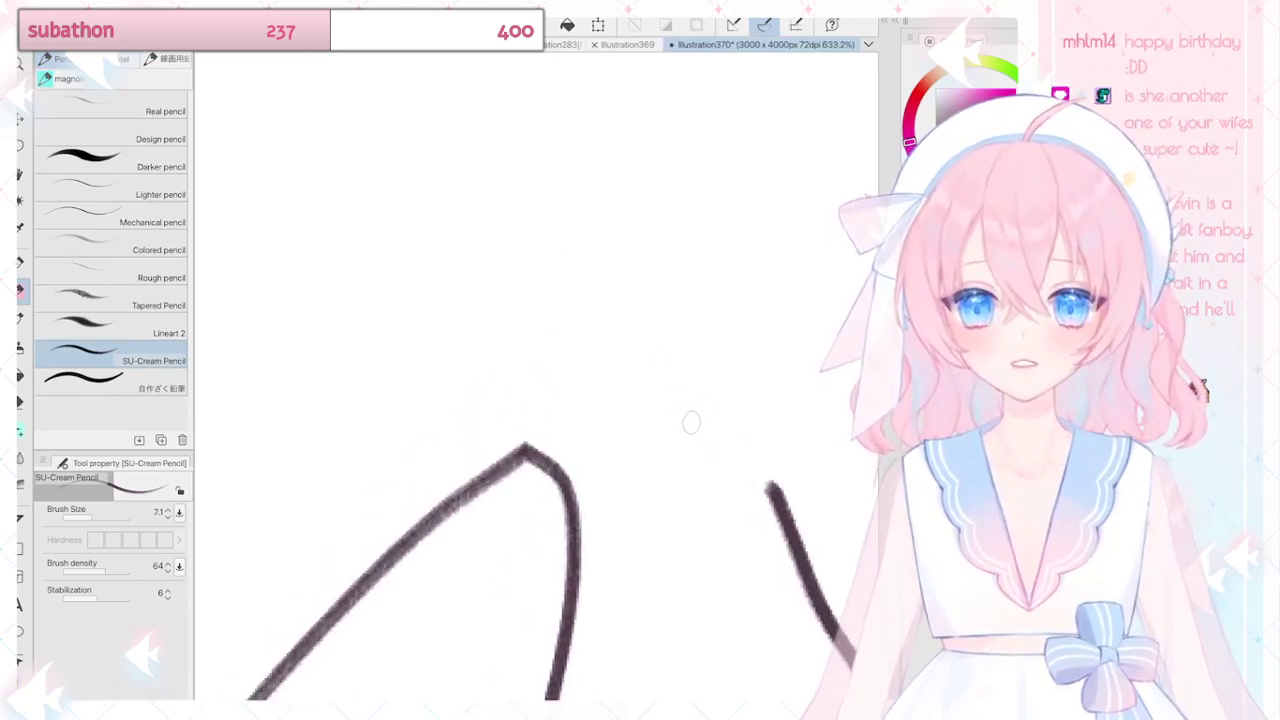
Step: Scribble small zigzag marks around the tip of the pointed curve
mouse_move(492, 430)
mouse_down()
mouse_move(537, 402)
mouse_move(582, 432)
mouse_move(487, 431)
mouse_move(588, 435)
mouse_move(622, 360)
mouse_up()
mouse_move(600, 458)
mouse_down()
mouse_move(612, 505)
mouse_move(705, 465)
mouse_up()
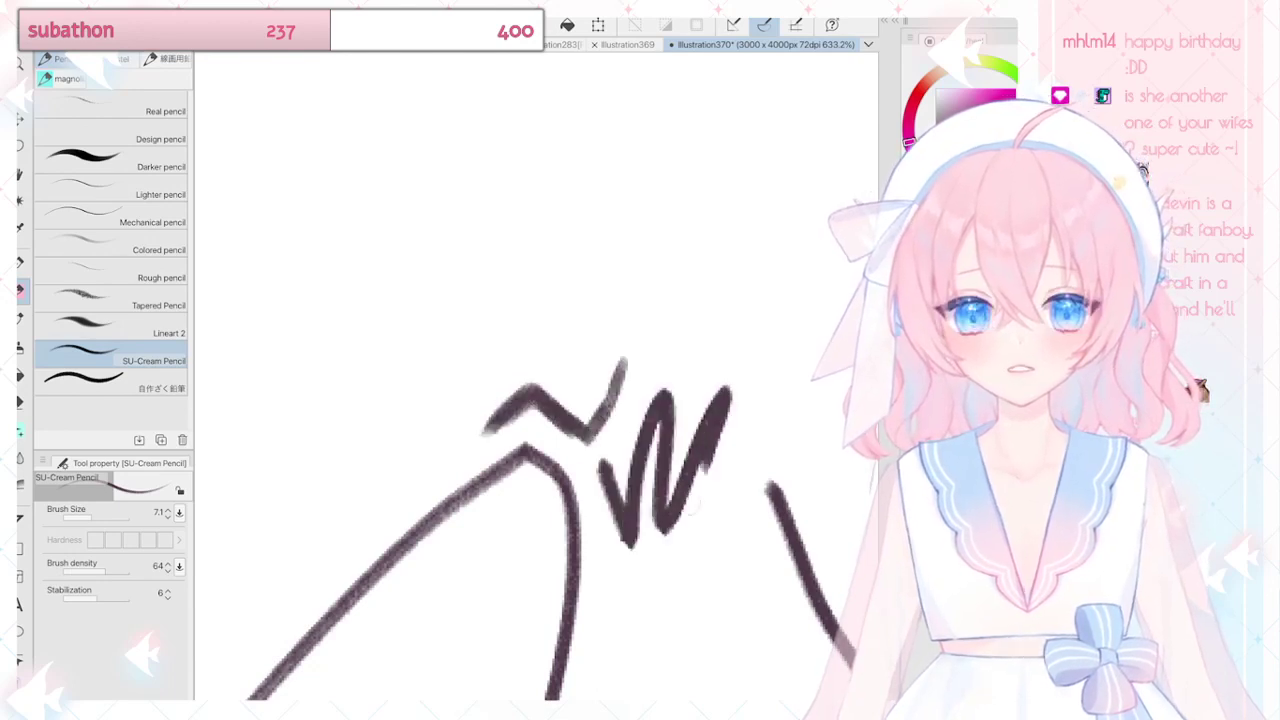
drag(722, 410, 800, 340)
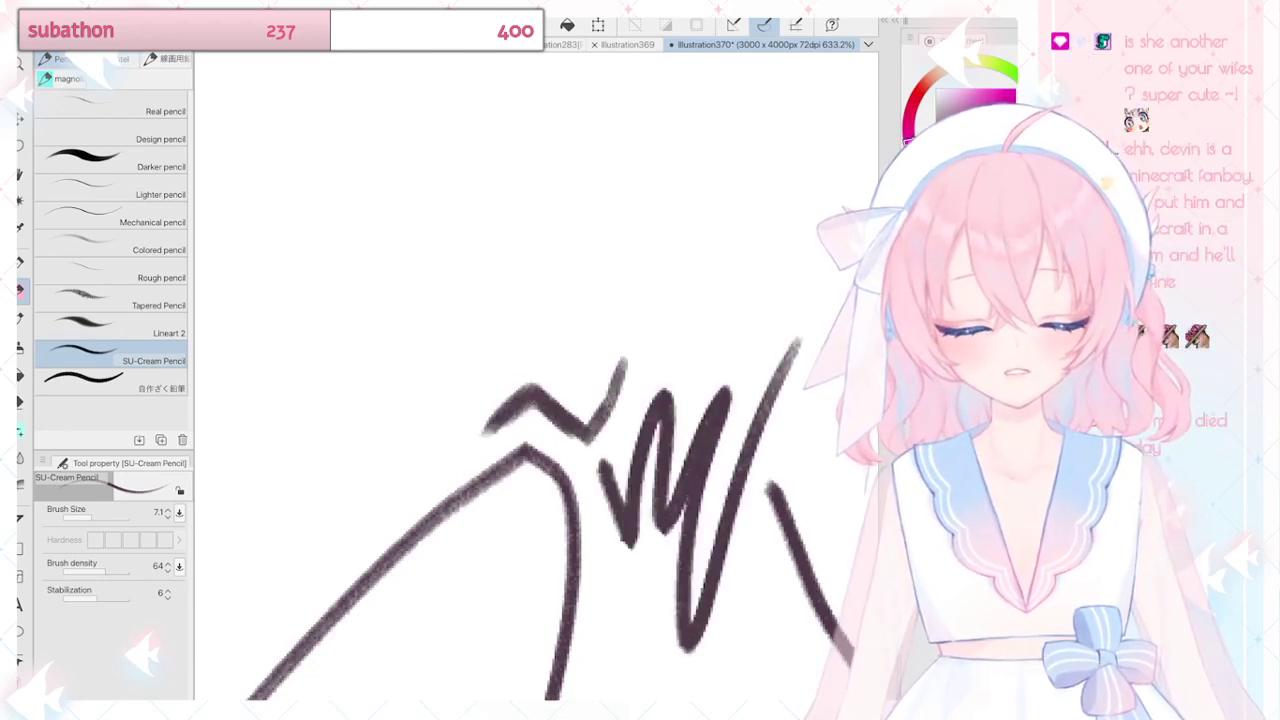
scroll(600, 450, down, 15)
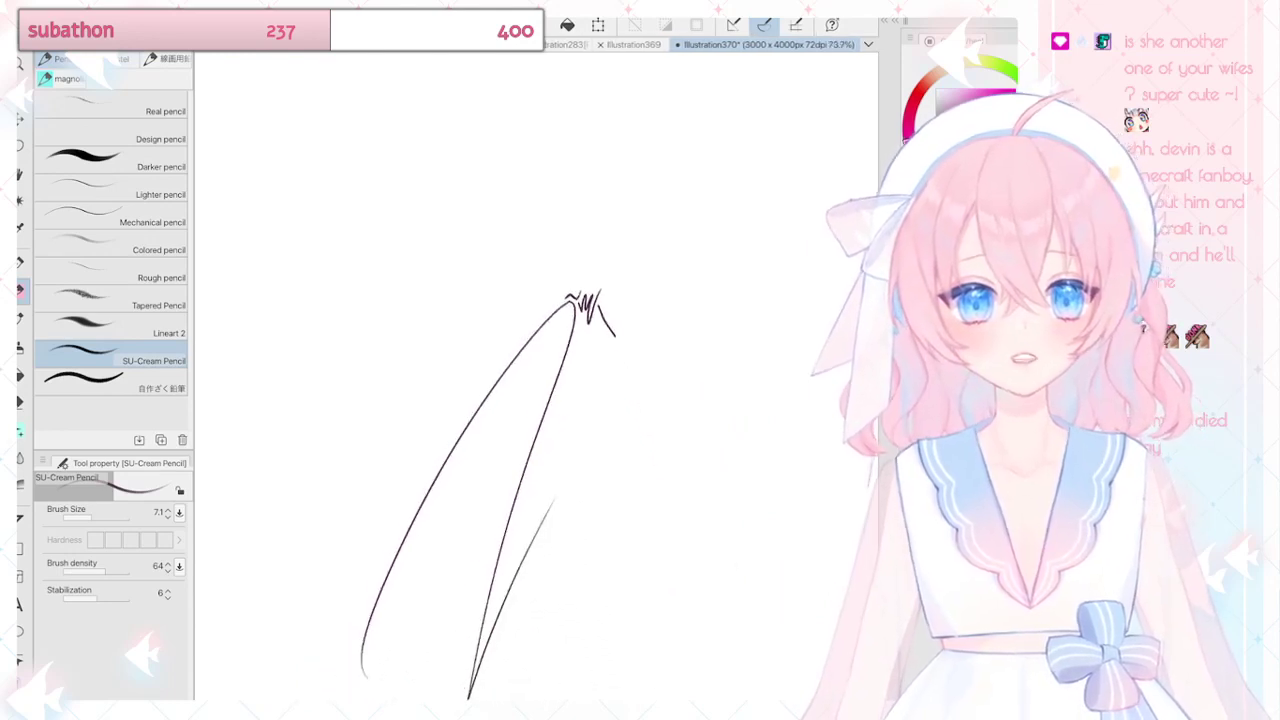
Step: Undo the zigzag marks and clear everything from the canvas
key(ctrl+z)
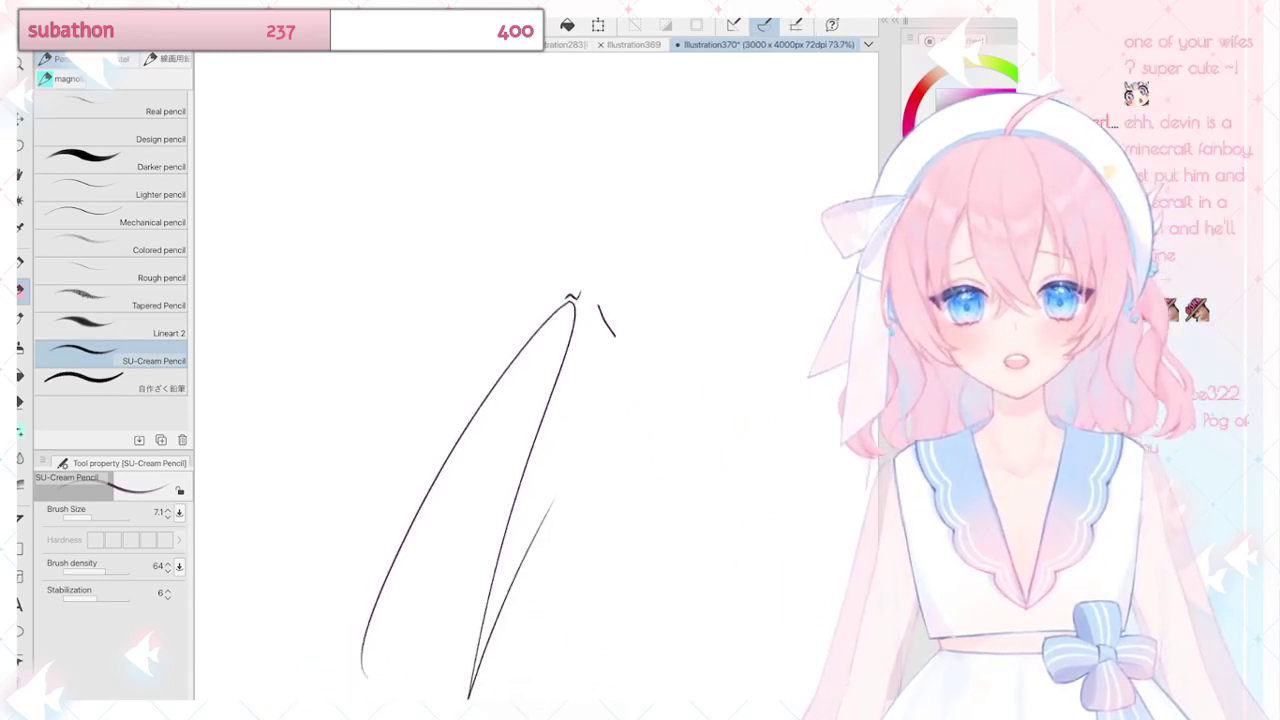
scroll(500, 400, down, 3)
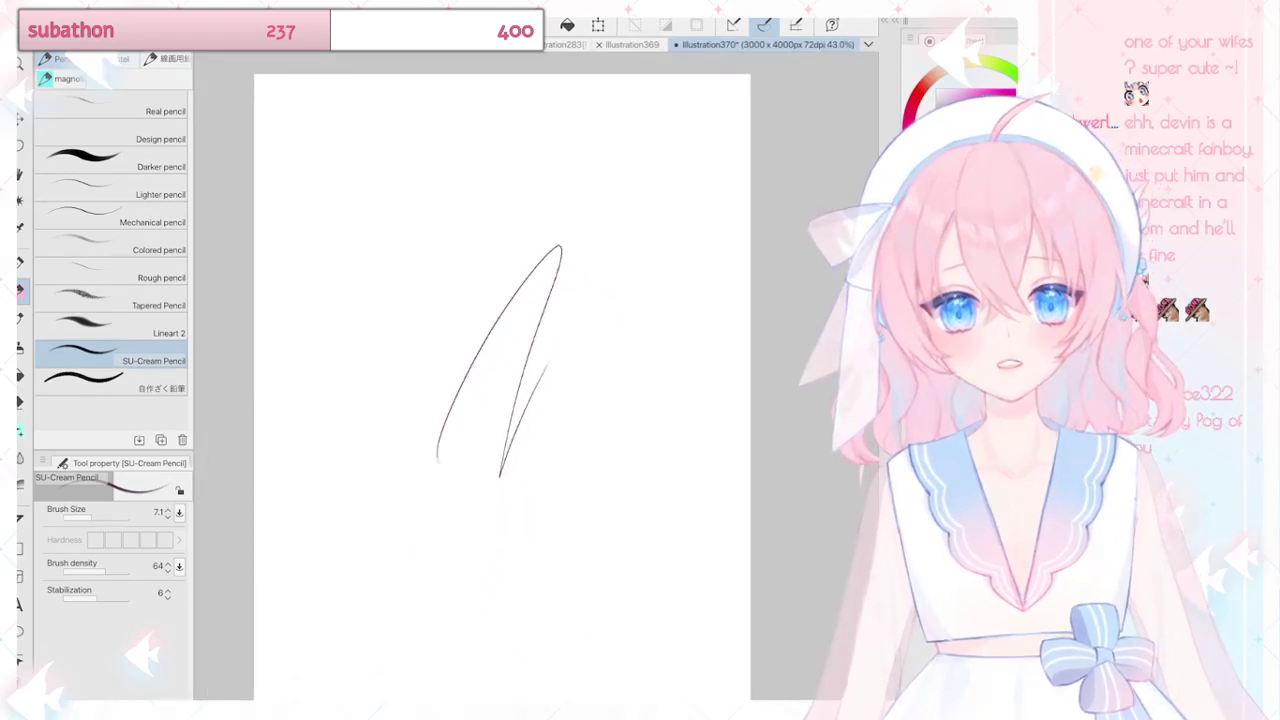
key(Delete)
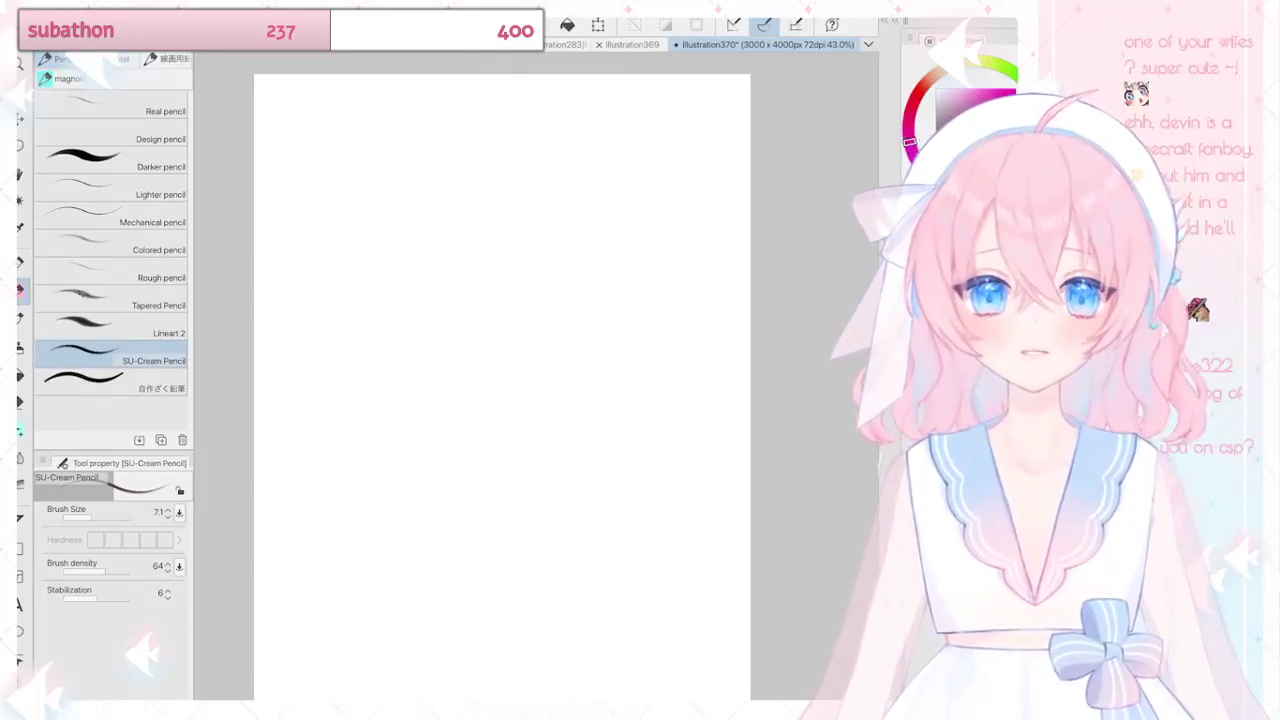
Step: Sketch the upper lash line as an arched band that widens toward a closed, angled outer end
scroll(500, 377, up, 2)
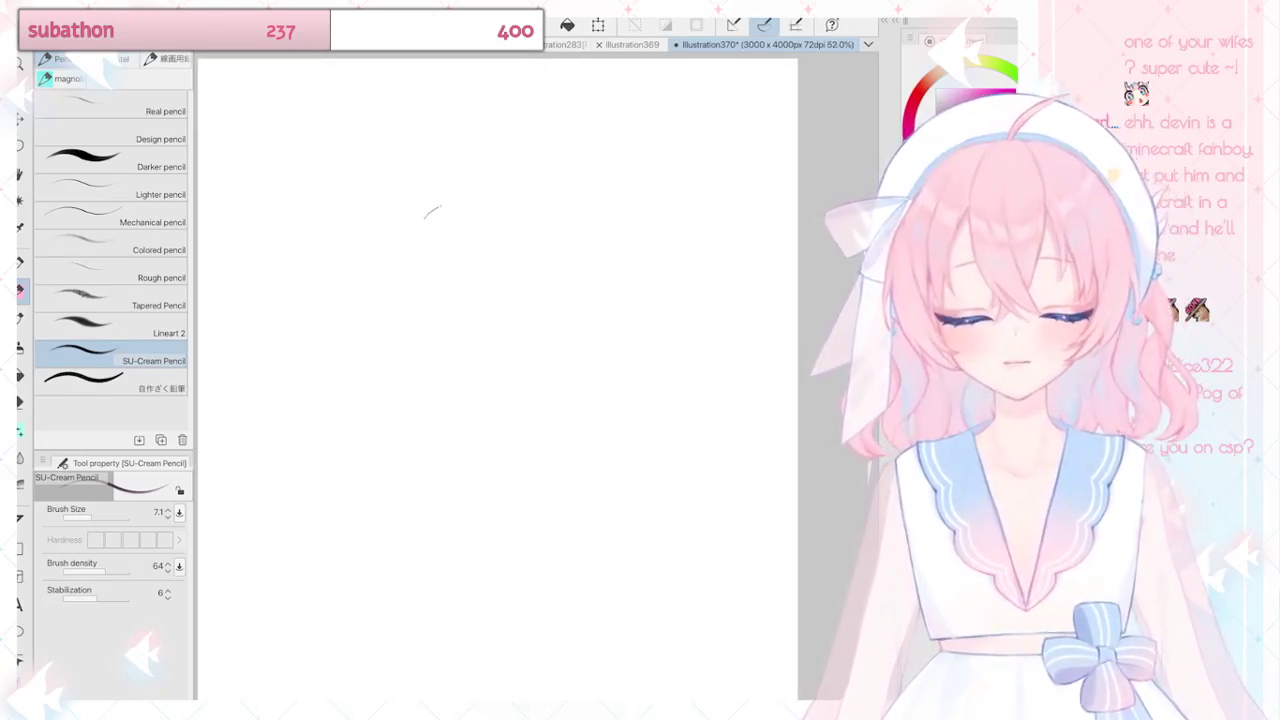
drag(440, 206, 518, 220)
scroll(500, 377, up, 5)
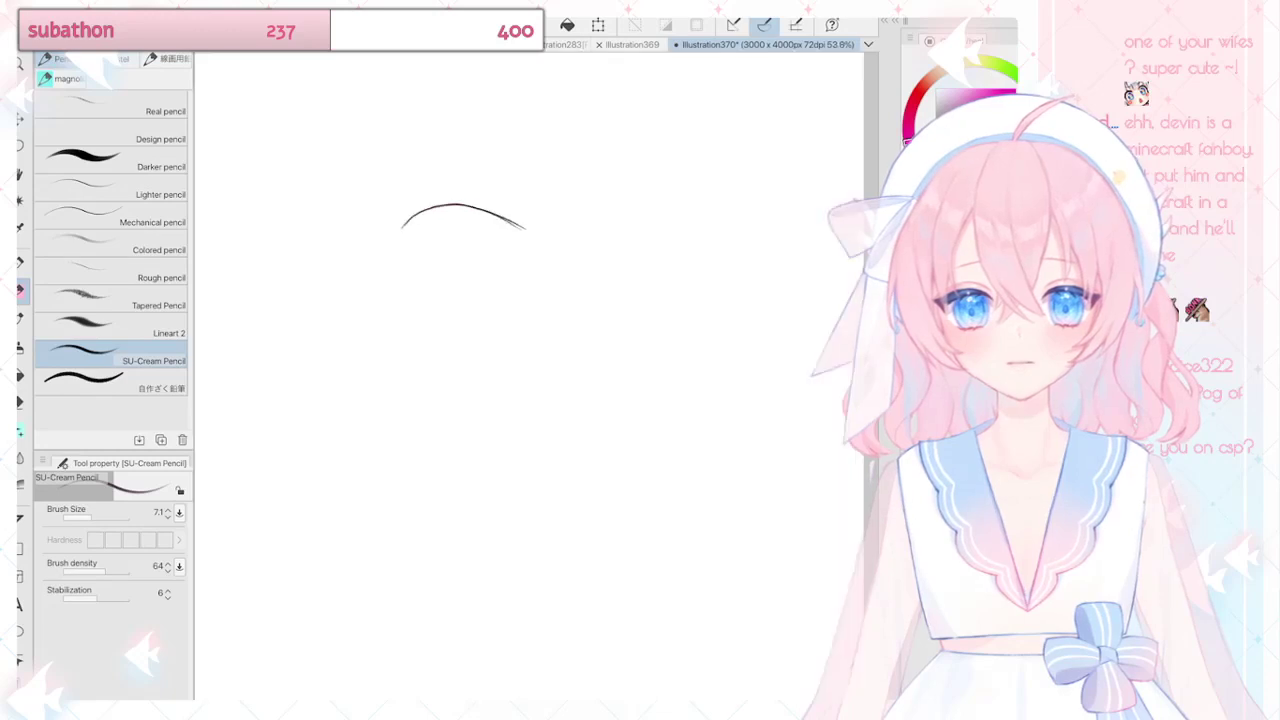
mouse_move(370, 268)
mouse_down()
mouse_move(462, 234)
mouse_move(528, 266)
mouse_move(468, 230)
mouse_move(396, 250)
mouse_move(436, 238)
mouse_move(528, 268)
mouse_move(564, 306)
mouse_move(564, 291)
mouse_move(664, 270)
mouse_up()
scroll(416, 277, up, 4)
Step: Draw direction arrows along the edges and outer end of the lash line, then undo them
drag(640, 266, 662, 286)
drag(510, 174, 638, 222)
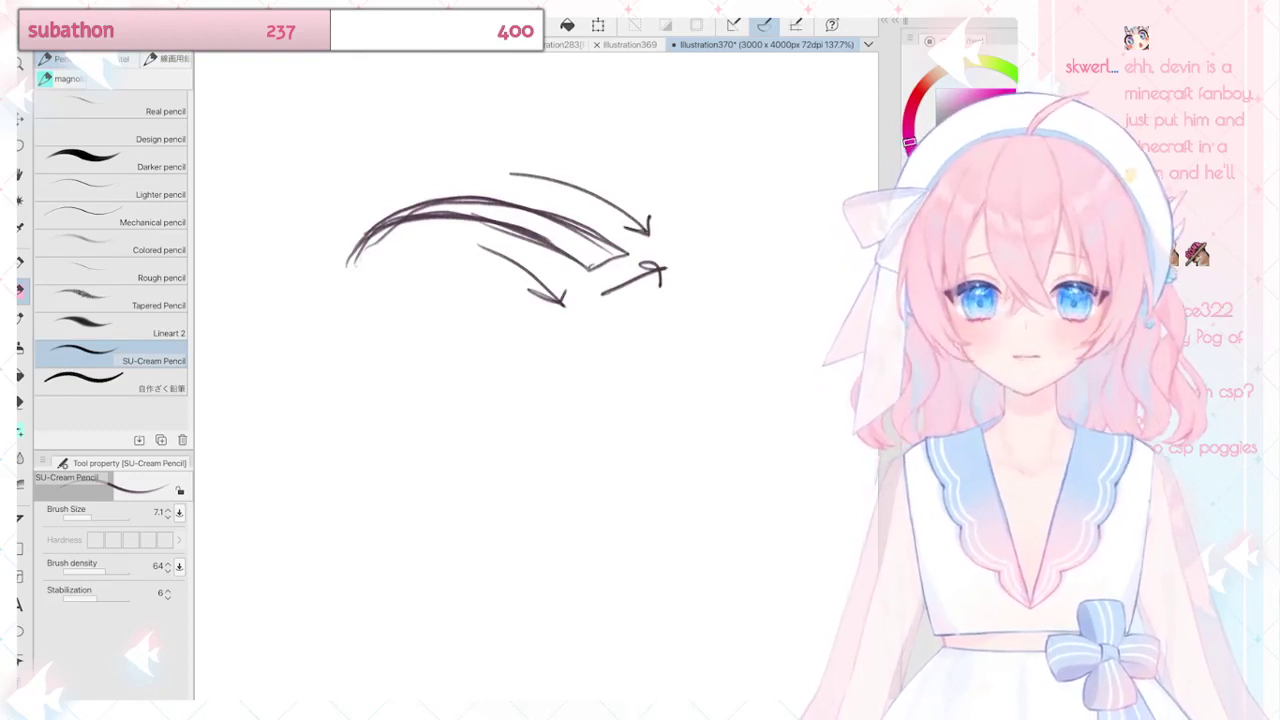
key(ctrl+z)
key(ctrl+z)
key(ctrl+z)
key(ctrl+z)
key(ctrl+z)
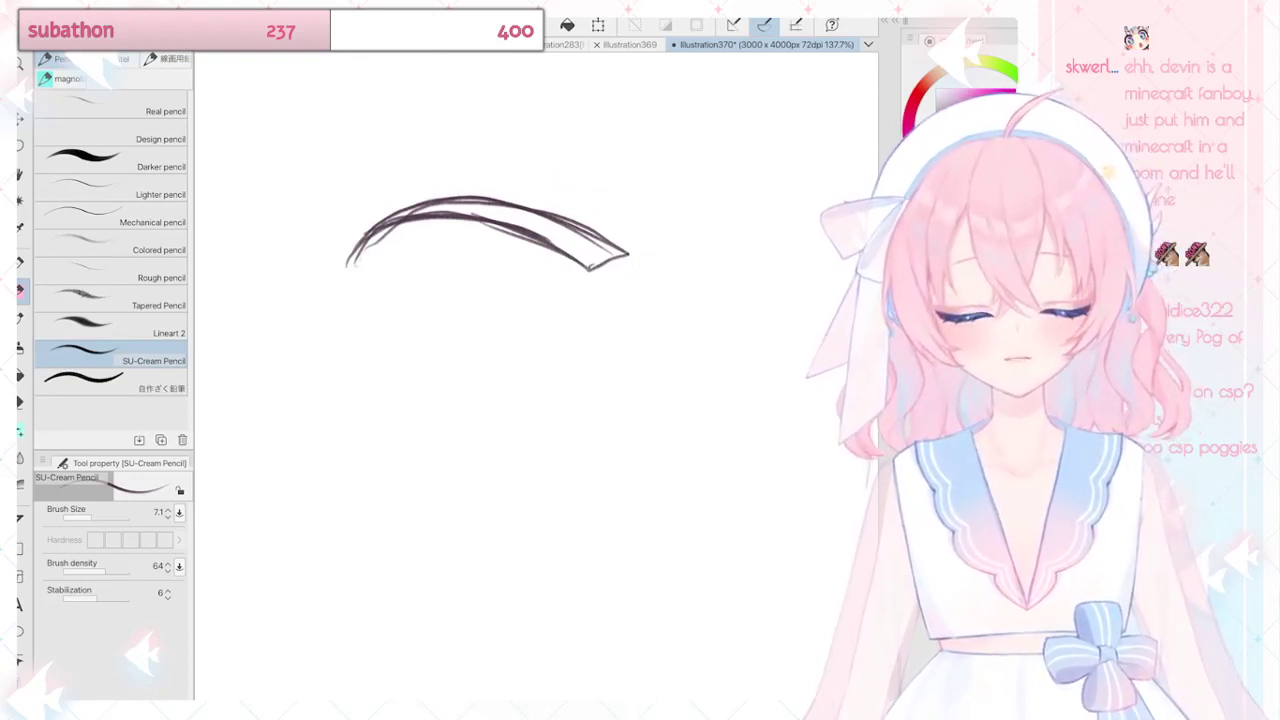
Step: Try a pointed, upward-flicked outer corner on the lash line, then undo its strokes
scroll(520, 300, down, 3)
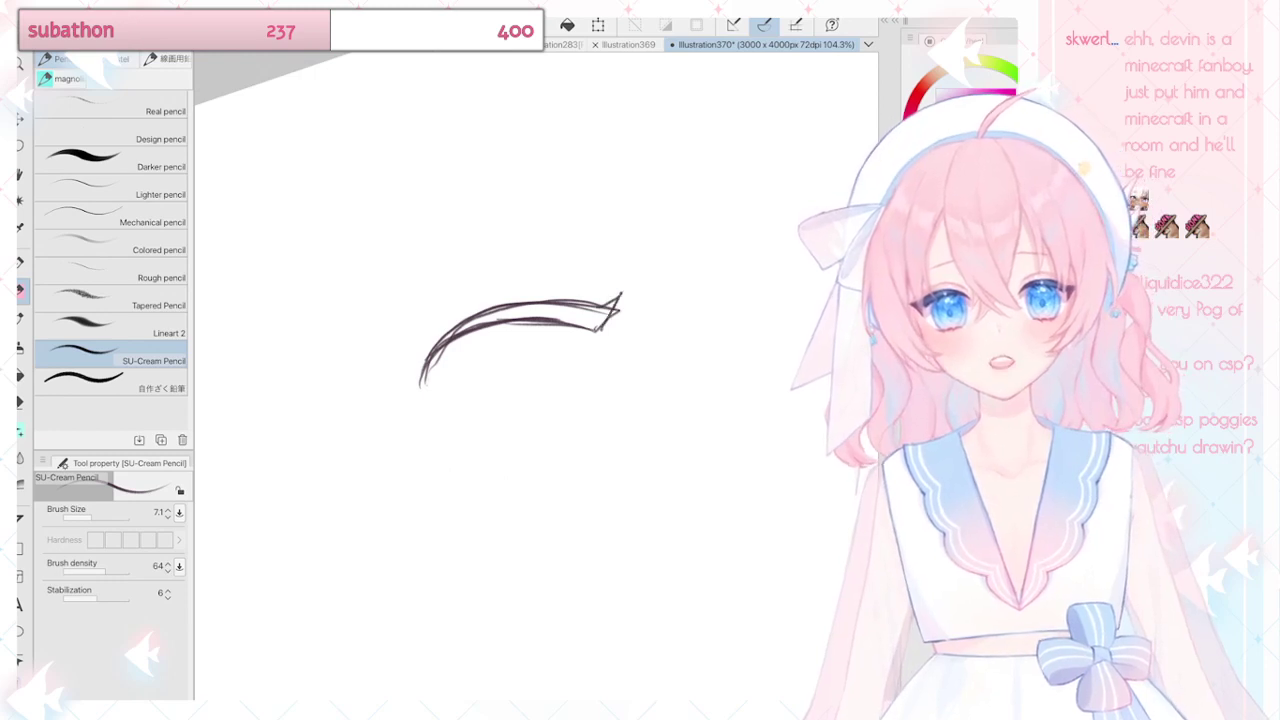
drag(618, 294, 596, 326)
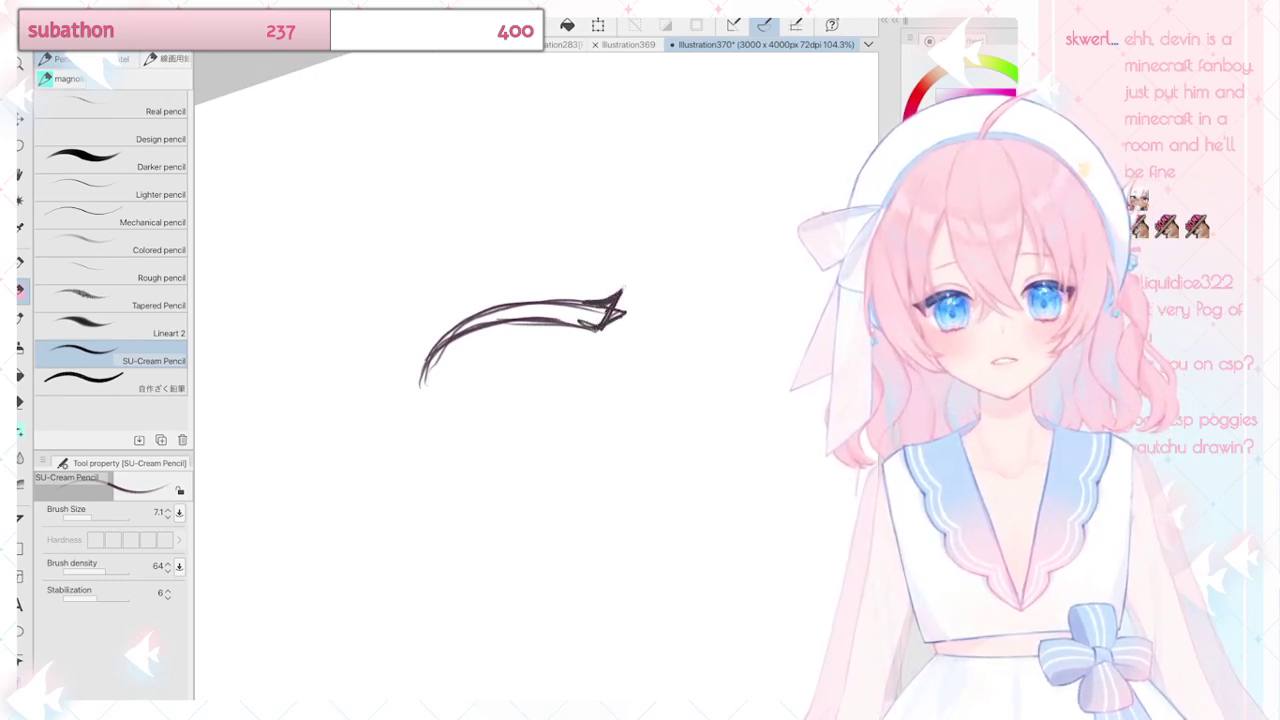
drag(625, 286, 600, 326)
key(ctrl+z)
key(ctrl+z)
key(ctrl+z)
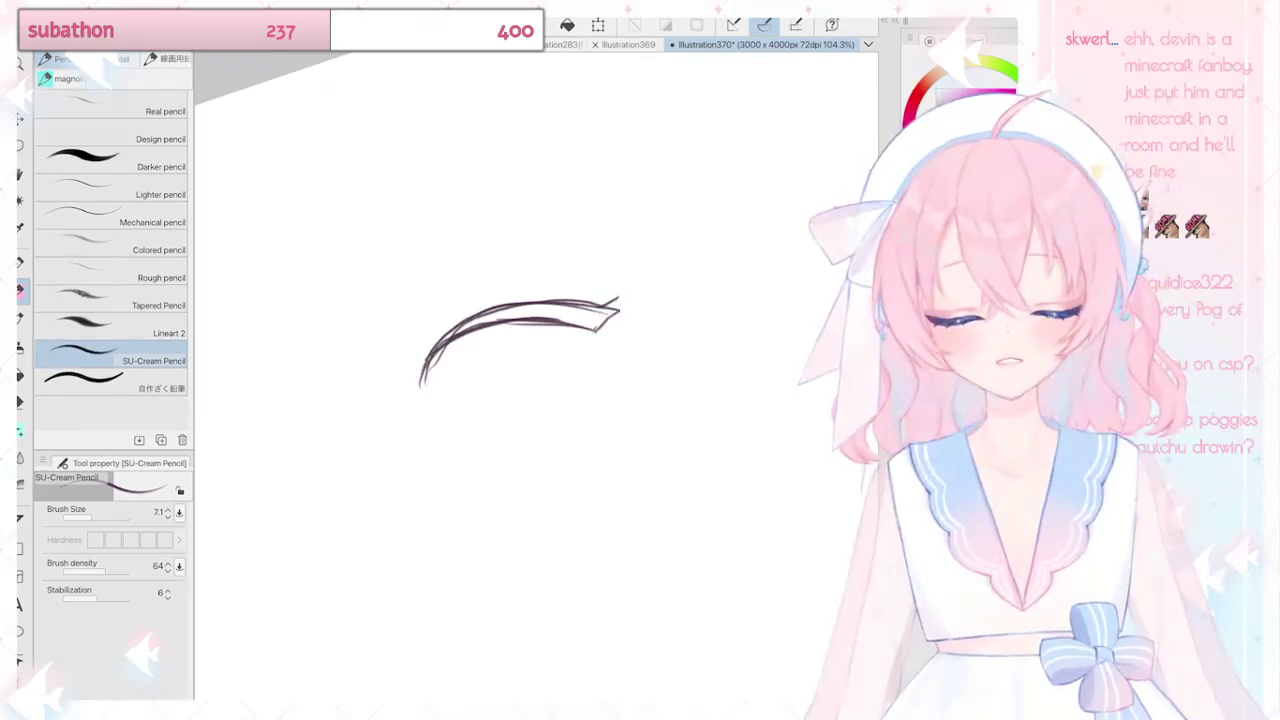
Step: Reinforce the lower edge and angled outer end of the lash line, and dismiss the low battery alert
scroll(536, 330, up, 3)
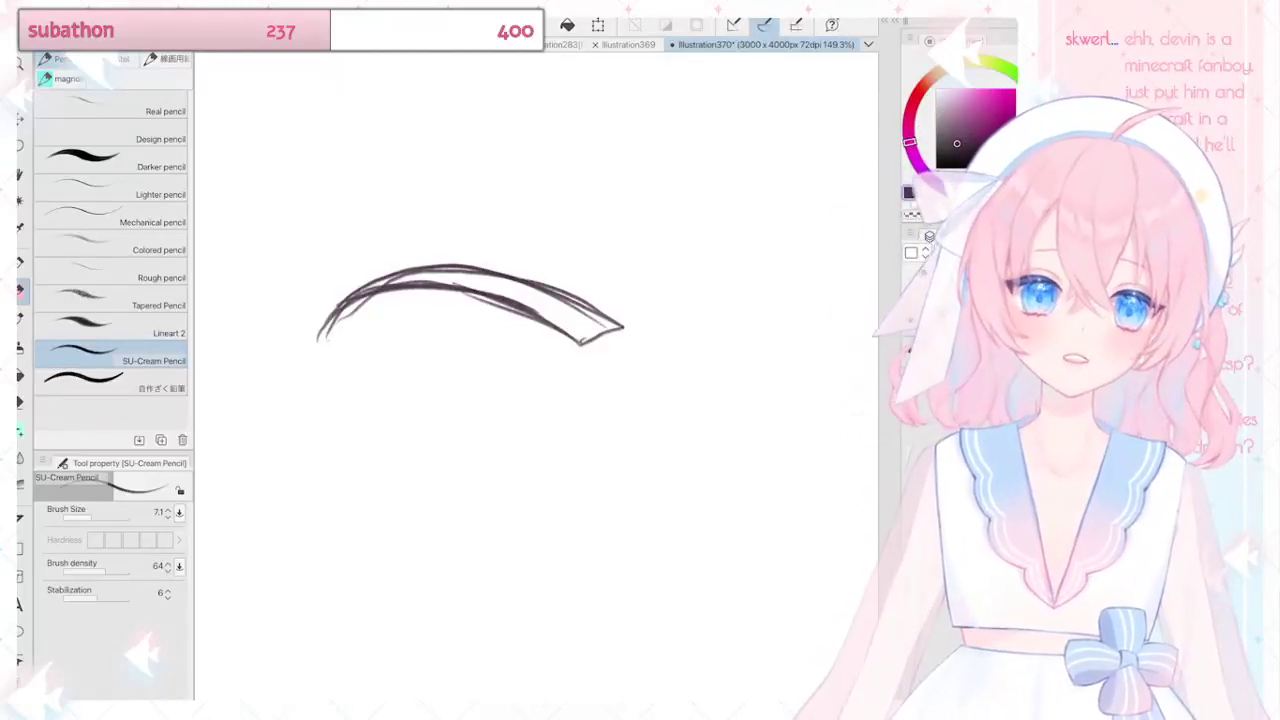
drag(532, 312, 579, 349)
drag(579, 349, 627, 335)
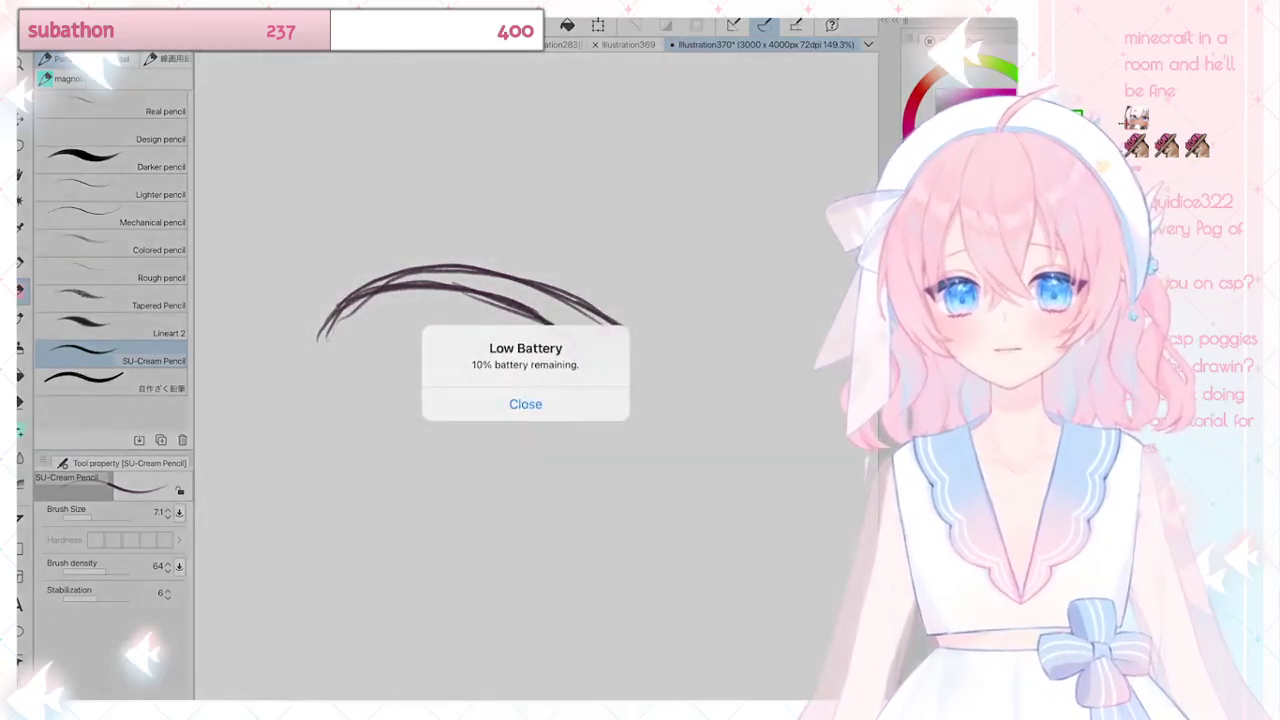
click(525, 403)
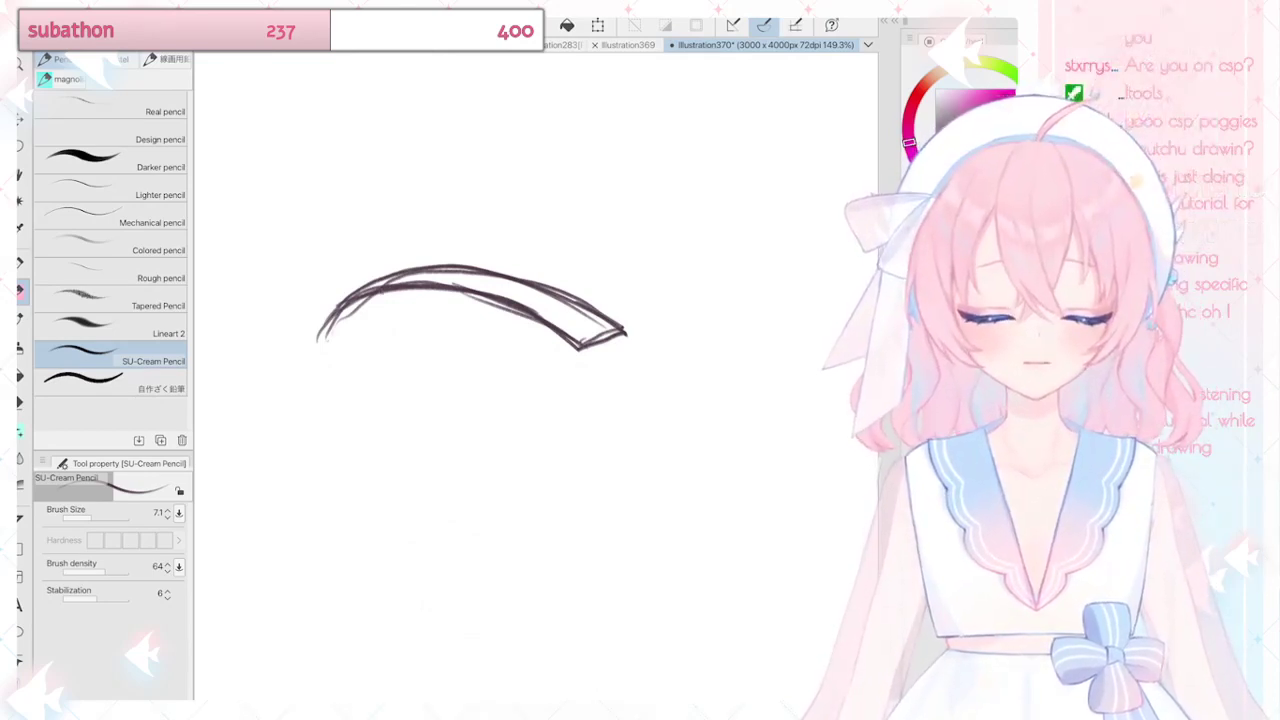
Step: Try a thick downward lash near the inner end and outward lashes on the upper edge, then undo the last strokes
drag(380, 290, 406, 306)
scroll(468, 330, up, 3)
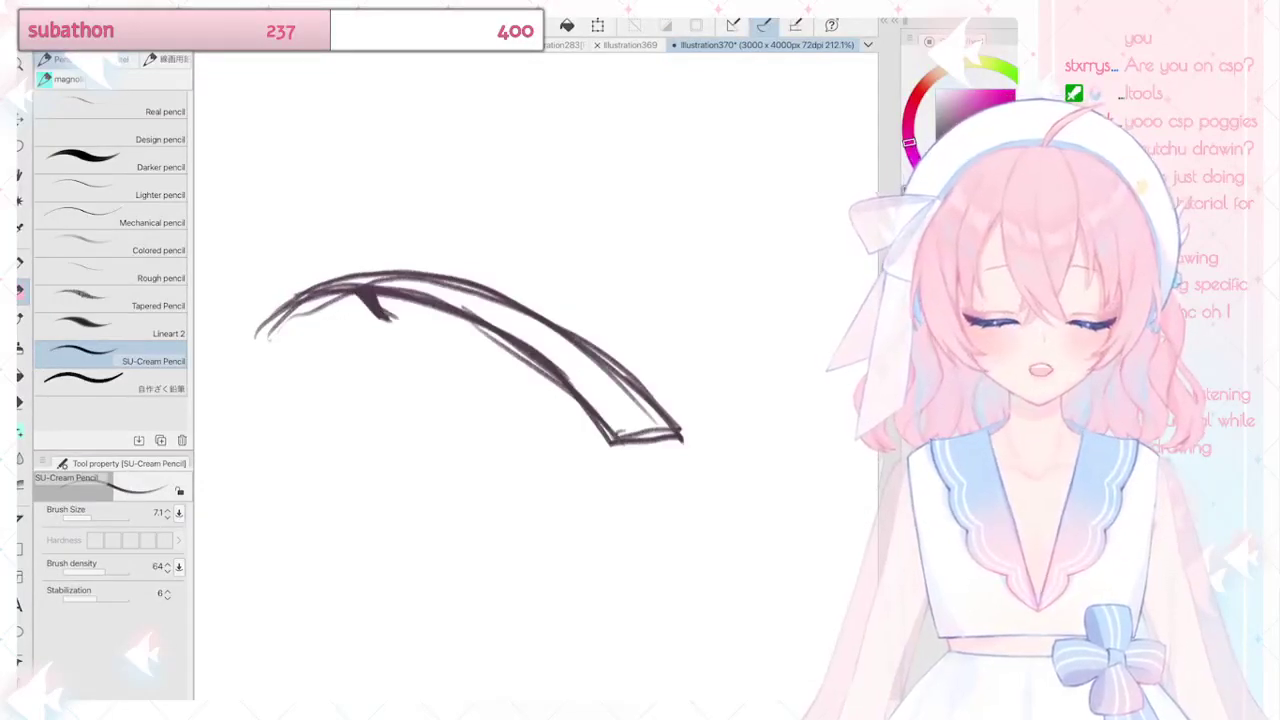
drag(506, 318, 612, 312)
drag(606, 386, 682, 378)
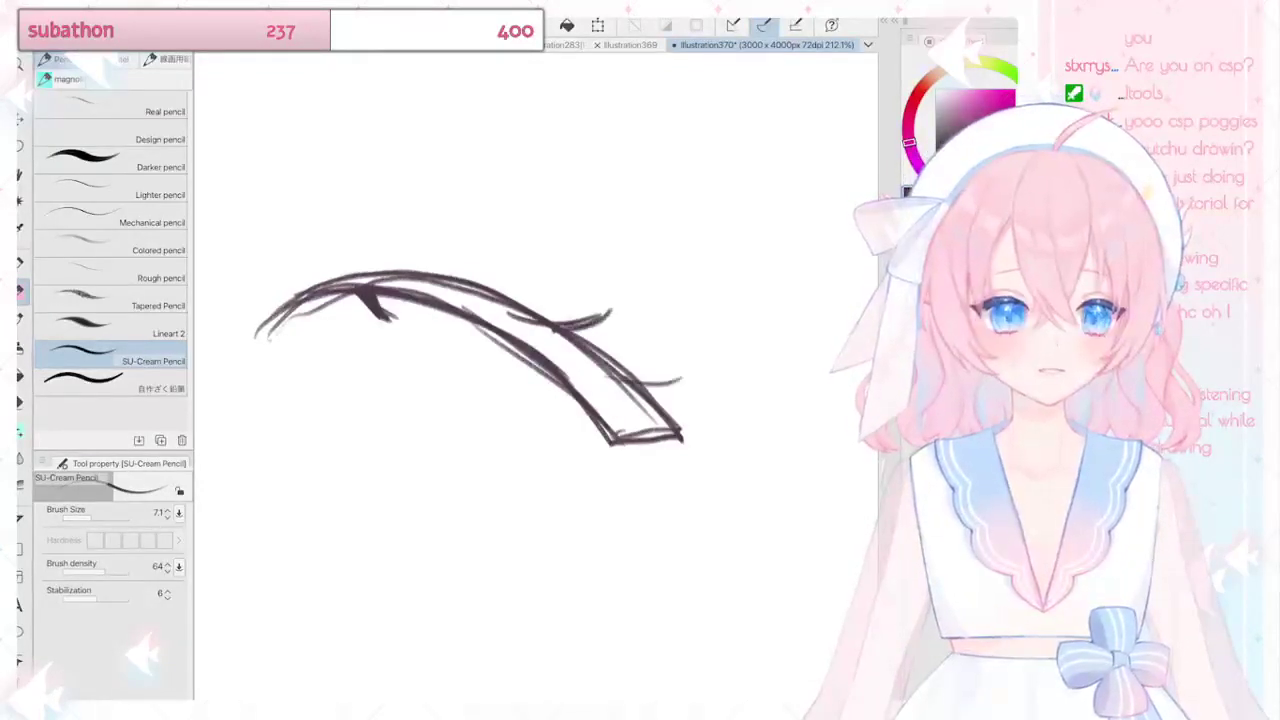
key(ctrl+z)
key(ctrl+z)
key(ctrl+z)
key(ctrl+z)
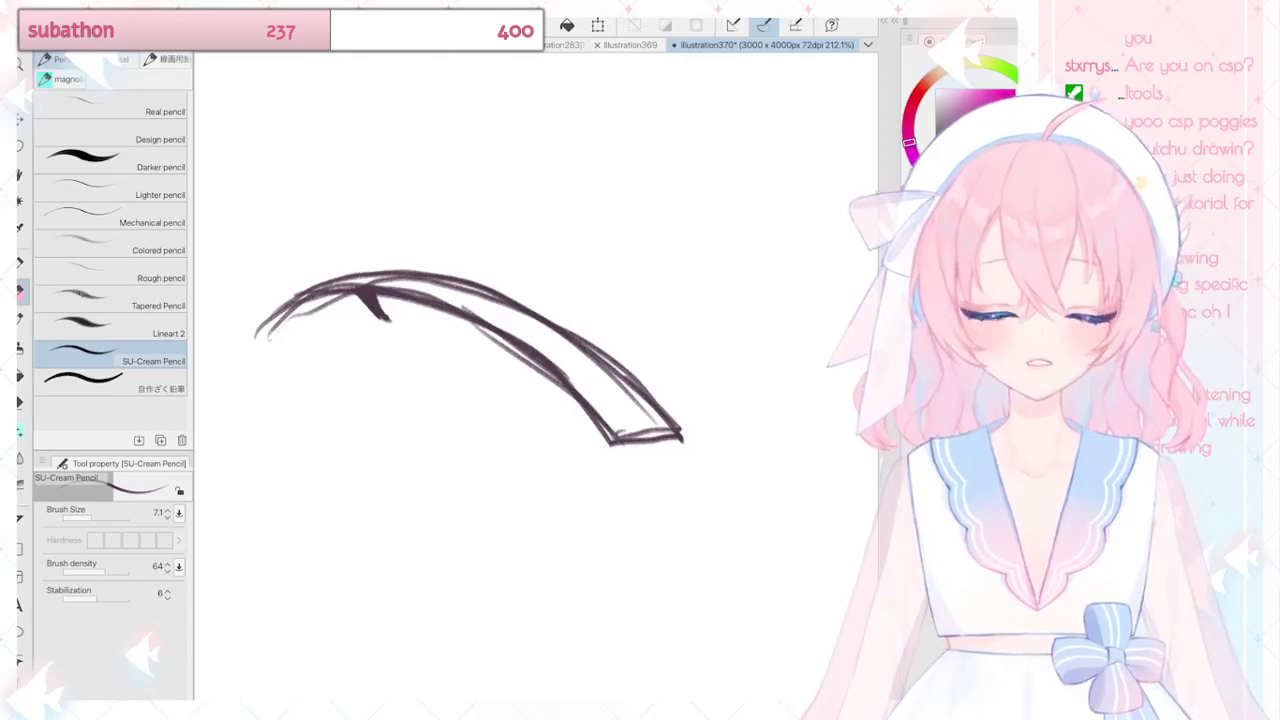
Step: Try two more downward lashes along the lash line's lower edge, then undo all the downward lashes
mouse_move(492, 312)
mouse_down()
mouse_move(520, 382)
mouse_move(590, 444)
mouse_move(516, 358)
mouse_up()
drag(590, 376, 586, 432)
scroll(637, 376, down, 2)
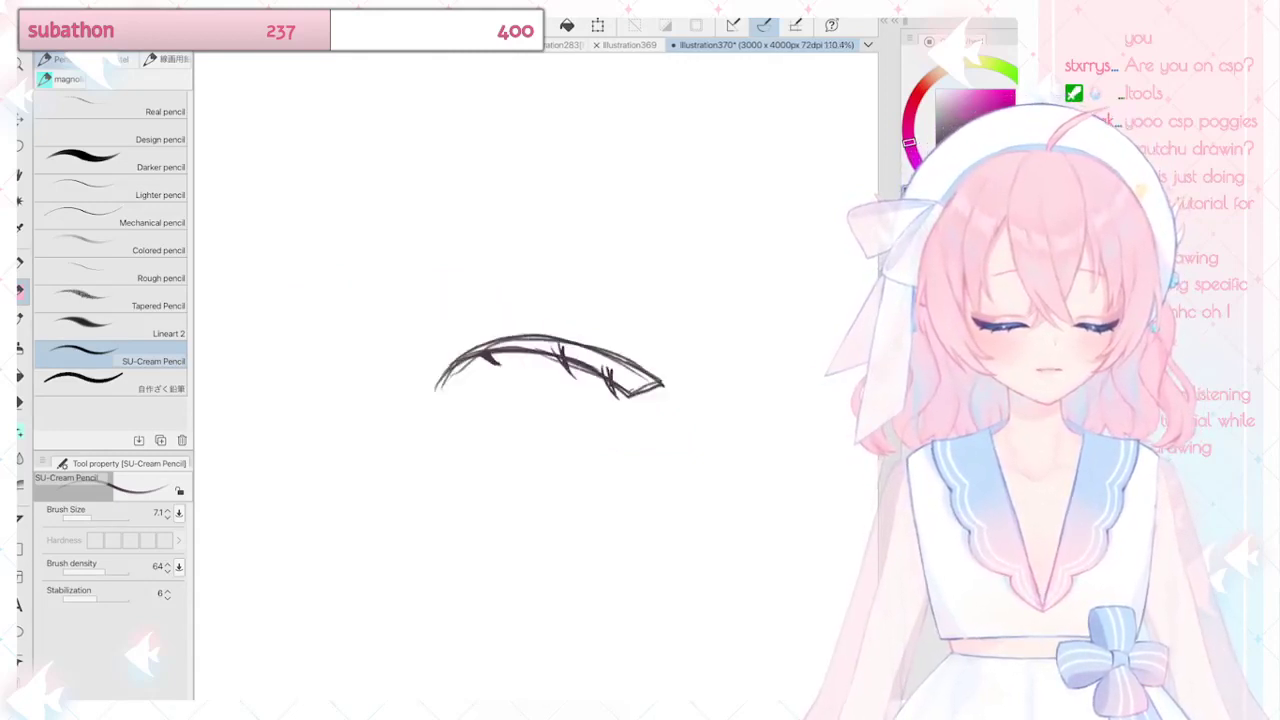
key(ctrl+z)
key(ctrl+z)
key(ctrl+z)
key(ctrl+z)
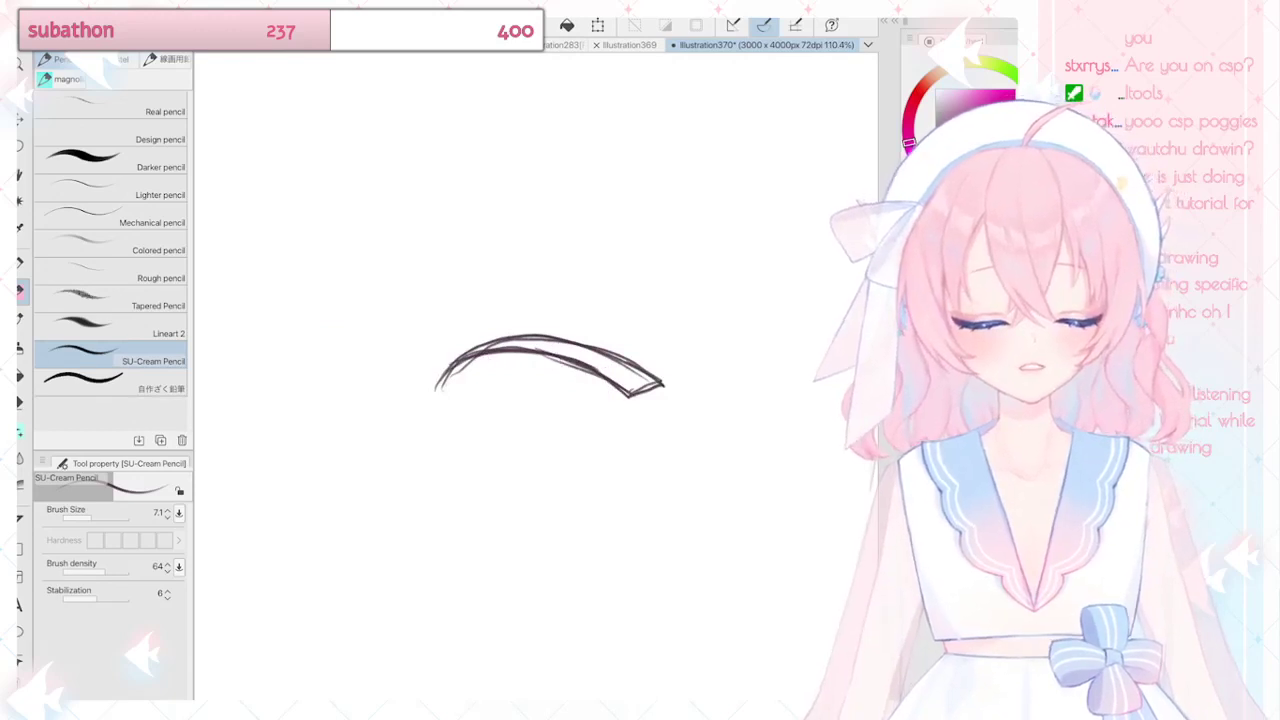
Step: Sketch three upward lashes along the lash line's upper edge and mark their roots with dots inside the band
scroll(560, 390, up, 1)
drag(546, 351, 537, 390)
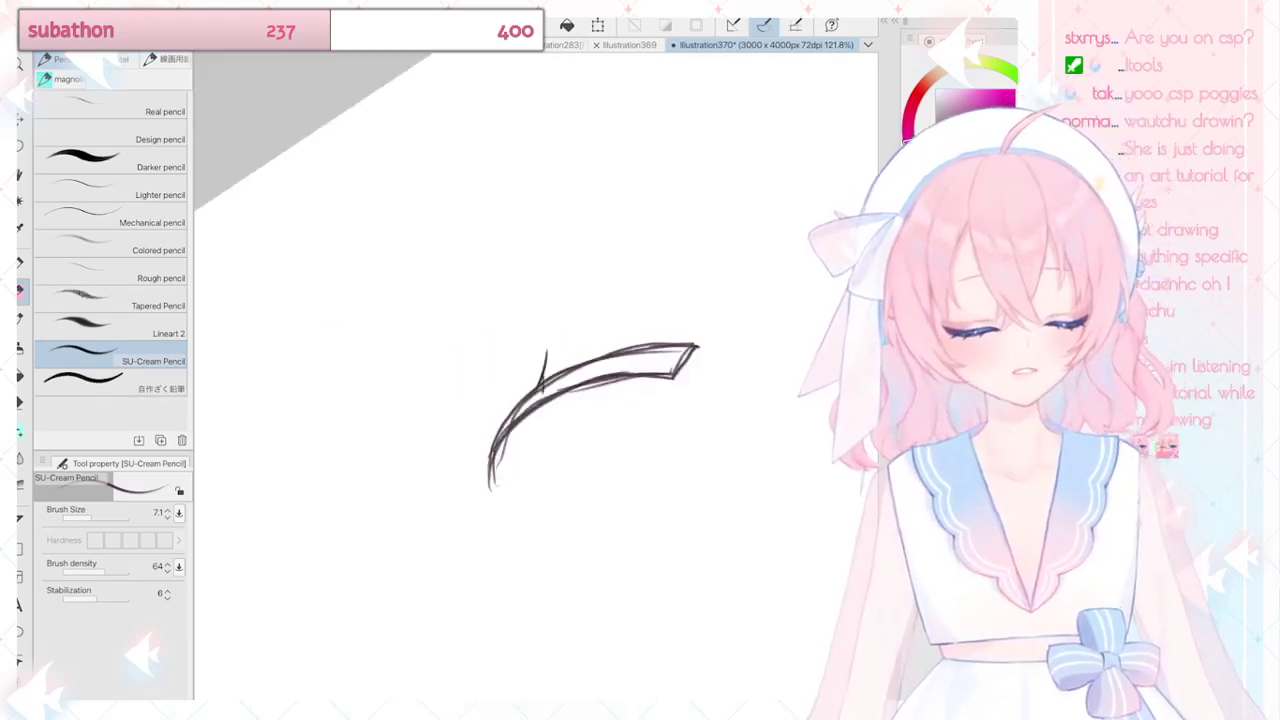
drag(606, 330, 594, 372)
drag(668, 338, 644, 356)
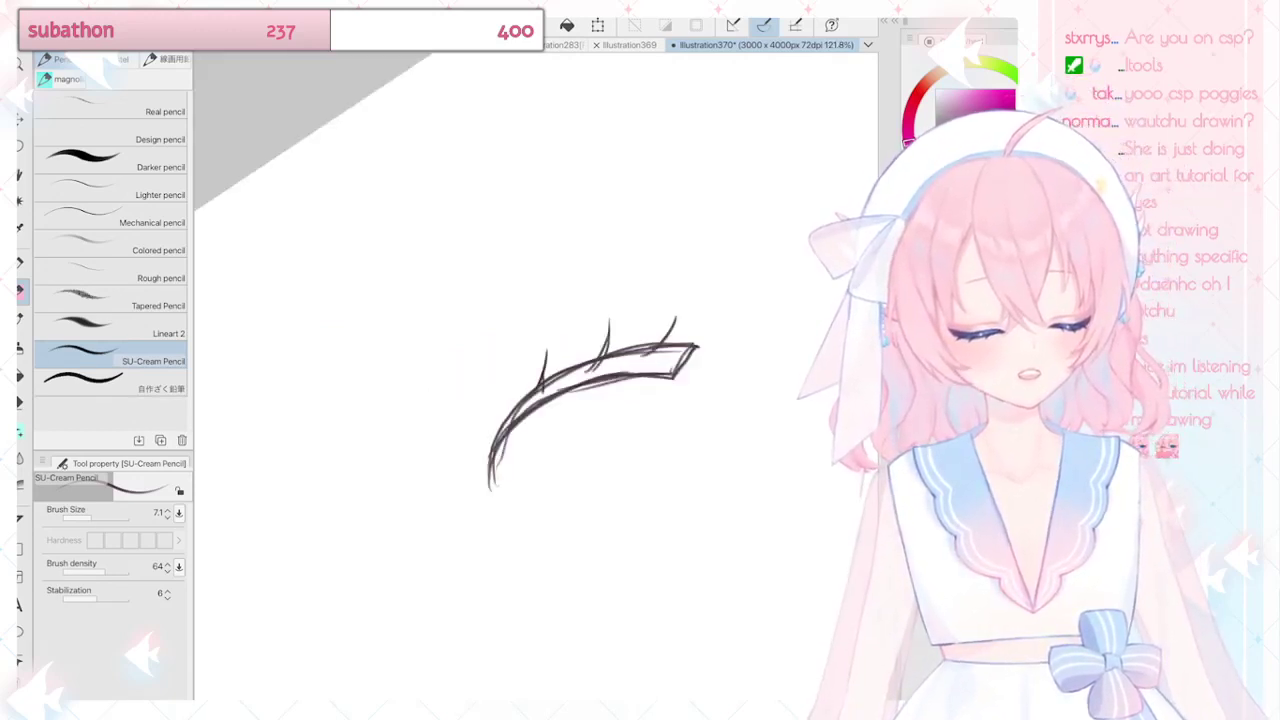
scroll(560, 390, up, 2)
click(617, 366)
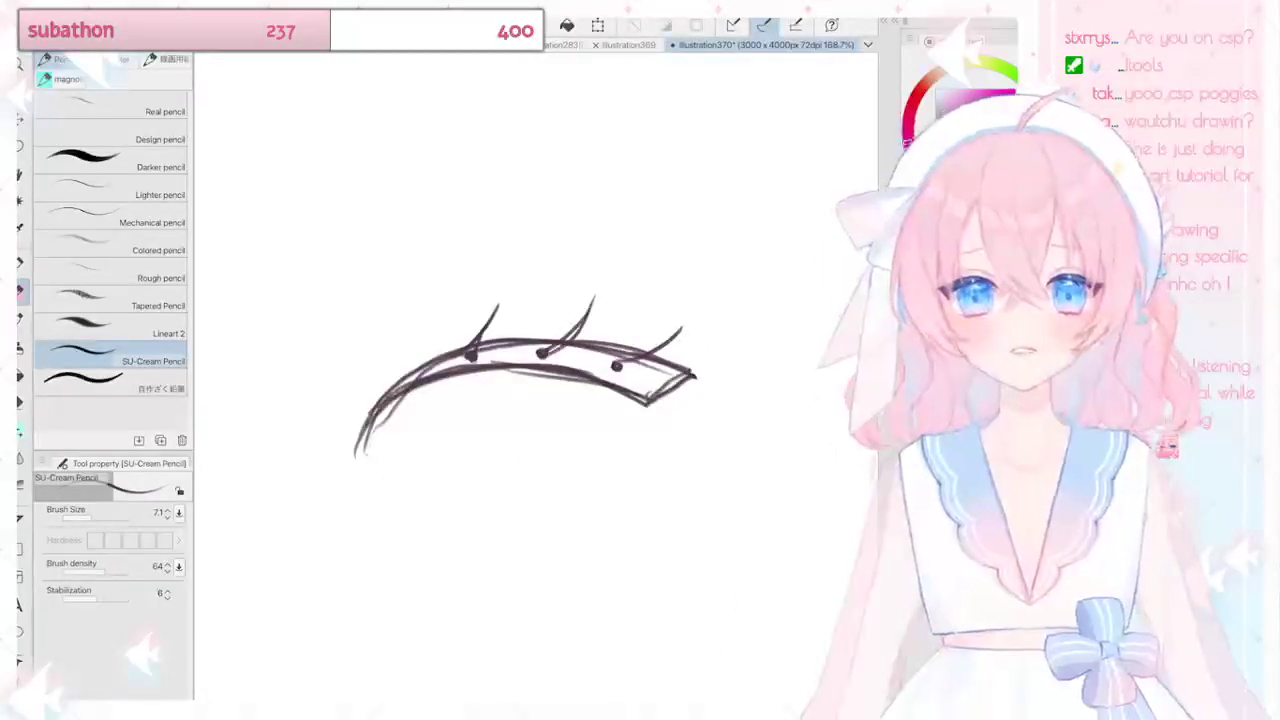
Step: Undo the three upward lashes and their root dots
key(ctrl+z)
key(ctrl+z)
key(ctrl+z)
key(ctrl+z)
key(ctrl+z)
key(ctrl+z)
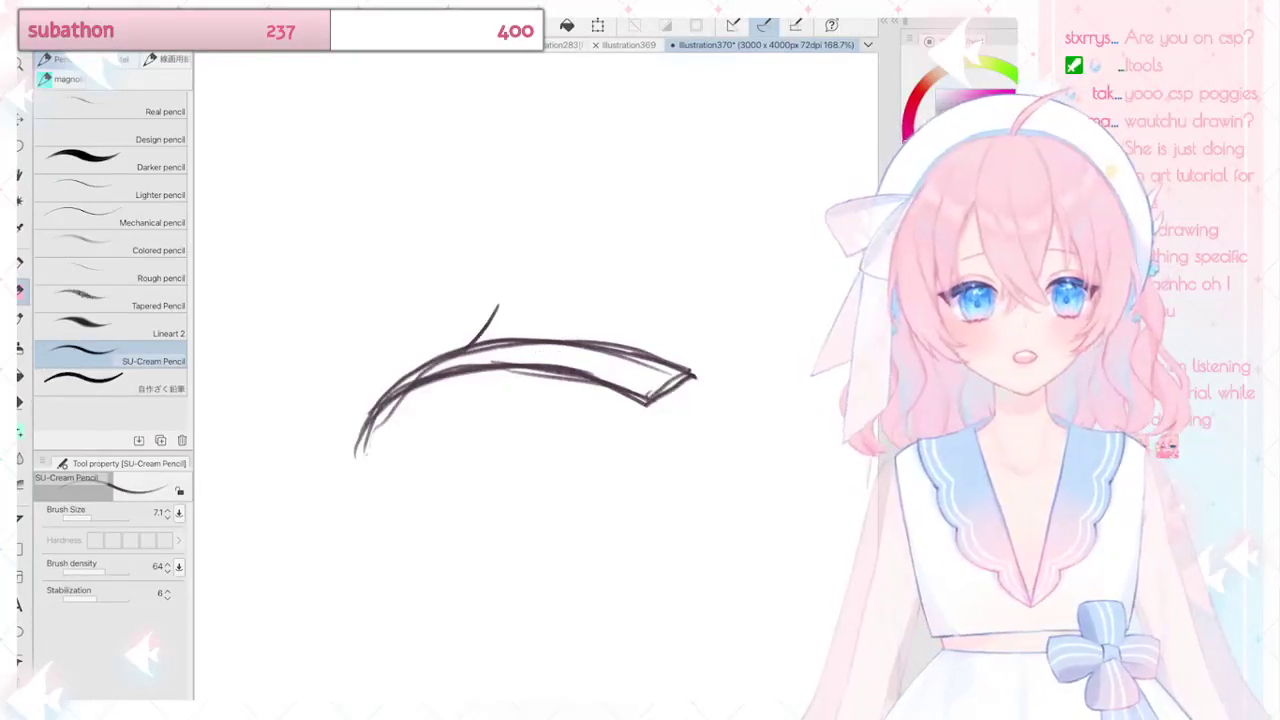
key(ctrl+z)
Step: Try three lashes curving toward the inner corner on the lash line's upper edge, then undo them
scroll(525, 390, up, 1)
scroll(525, 390, down, 2)
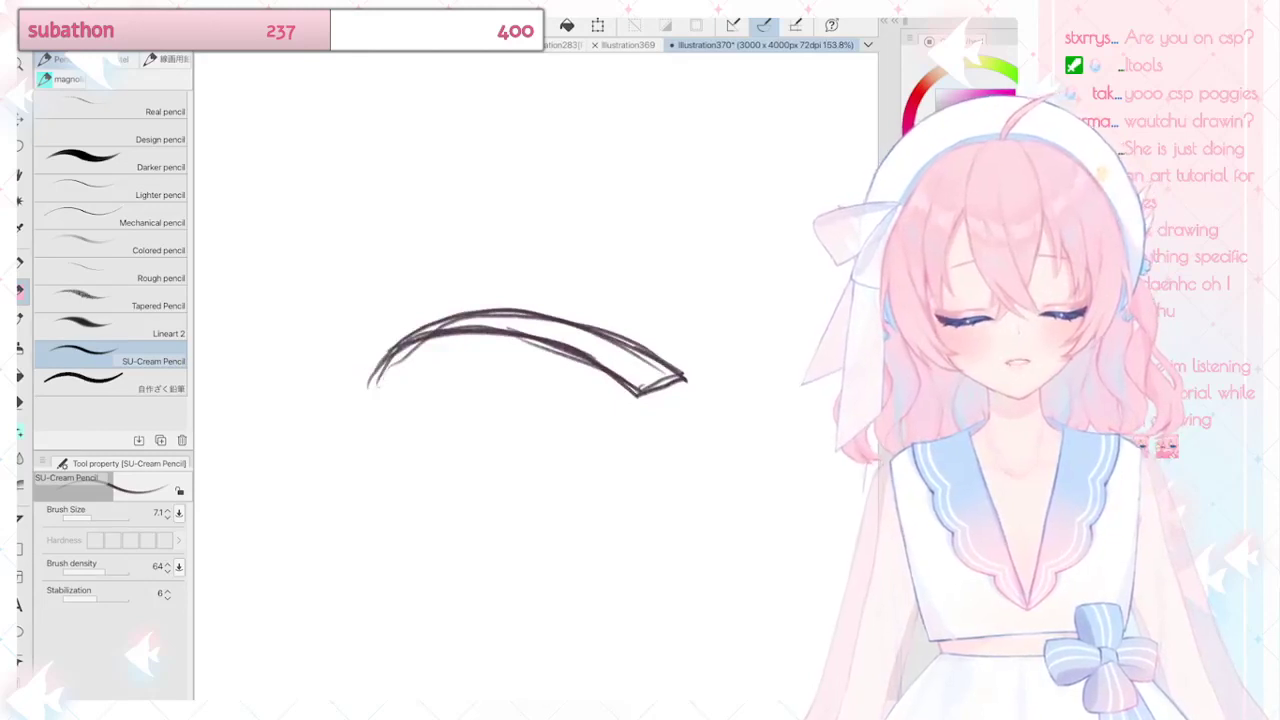
drag(433, 276, 462, 314)
drag(548, 265, 570, 326)
drag(637, 298, 636, 345)
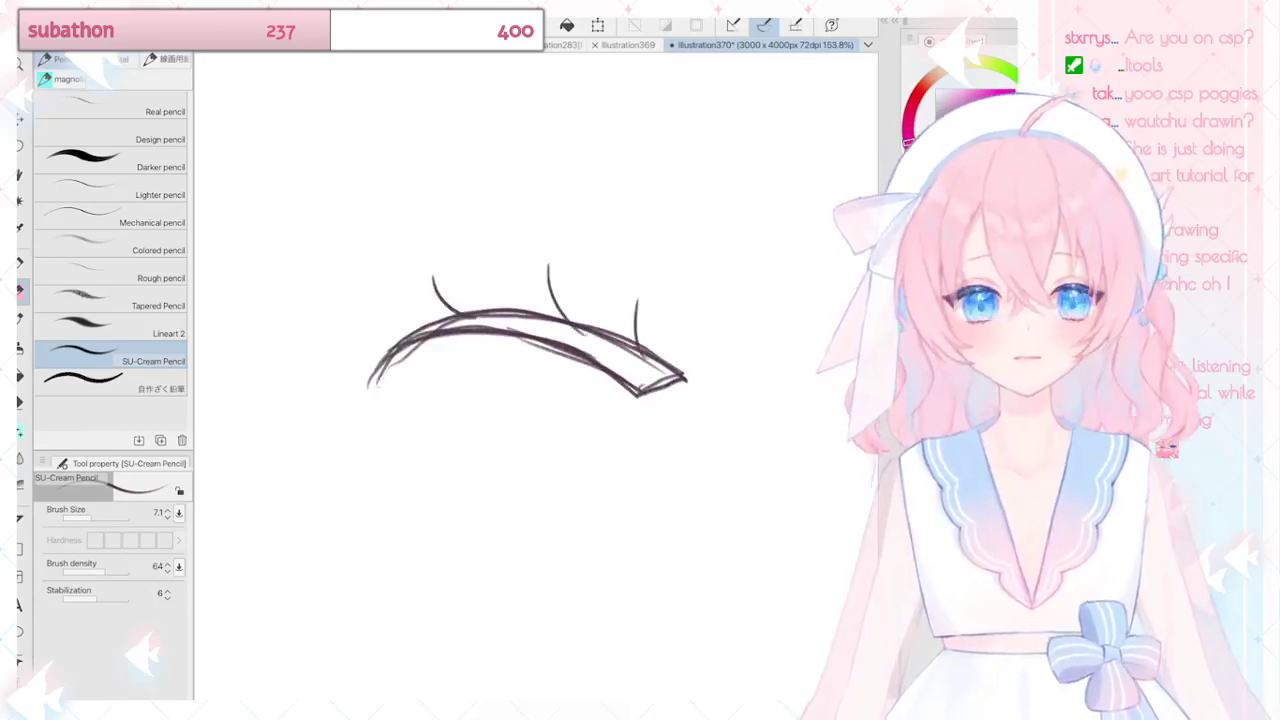
scroll(525, 330, down, 3)
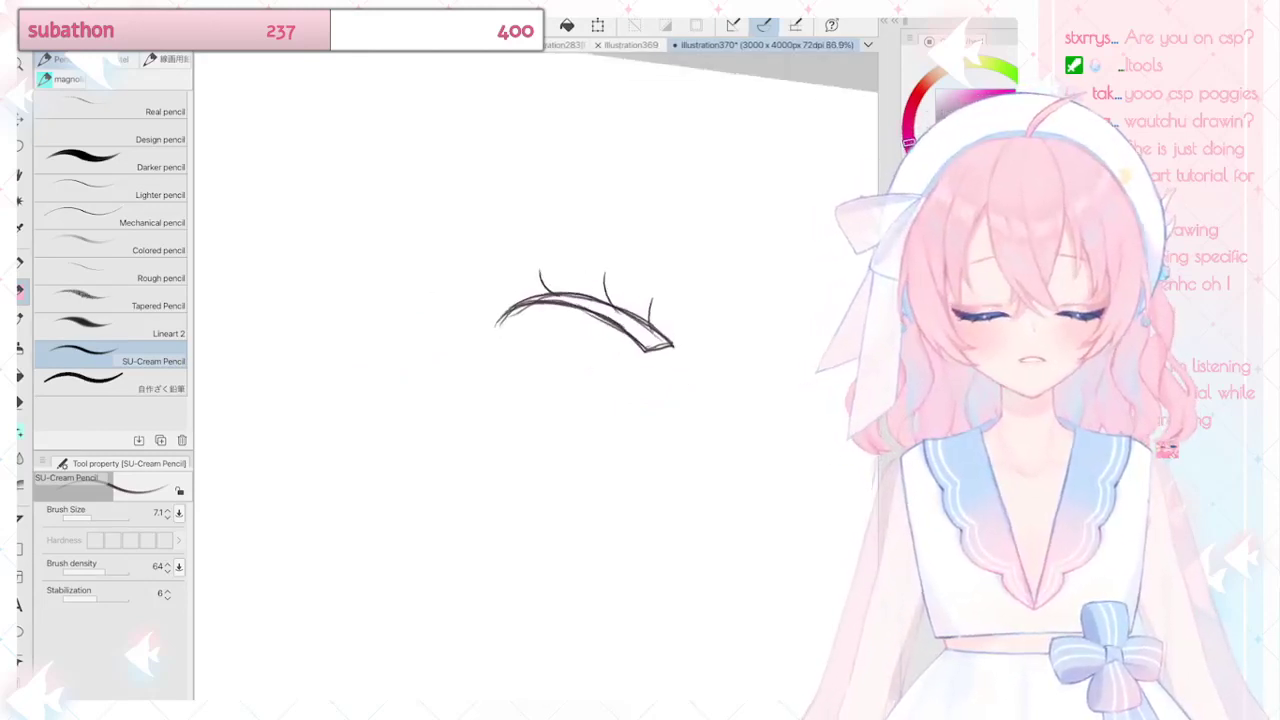
scroll(585, 320, up, 1)
key(ctrl+z)
key(ctrl+z)
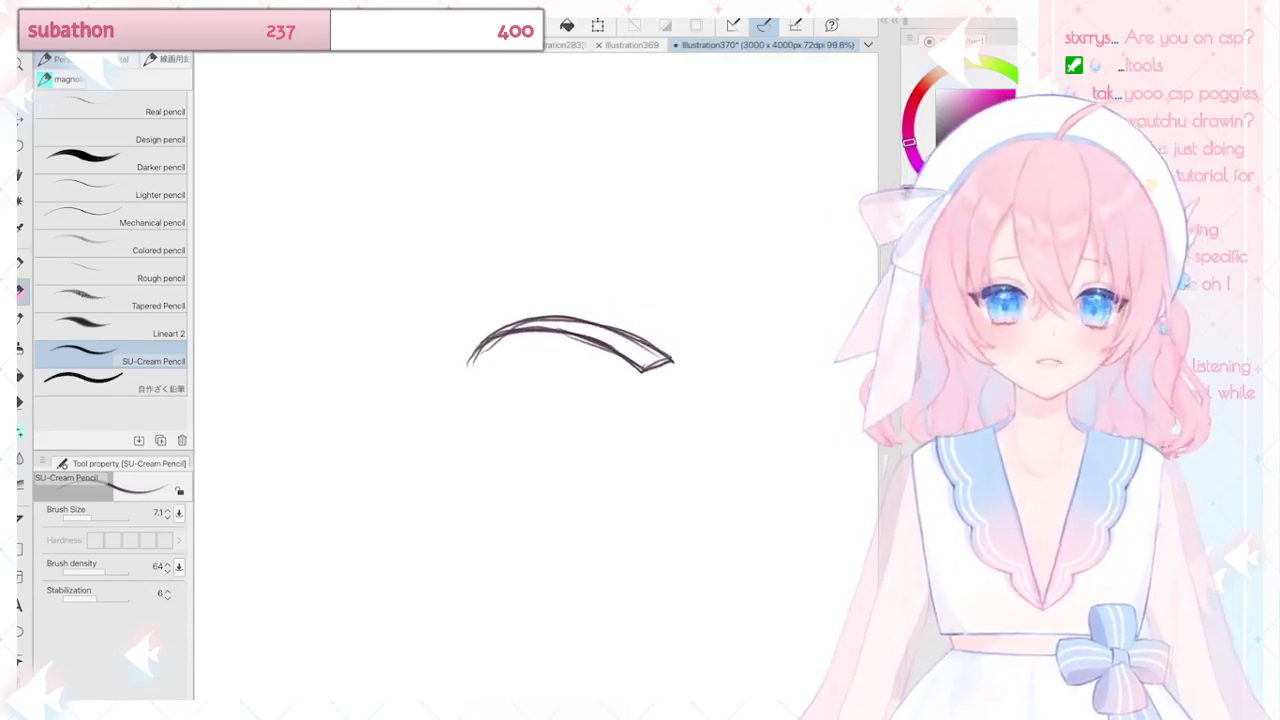
Step: Try two lashes flicking toward the outer corner on the lash line's upper edge, then undo them
scroll(520, 350, up, 3)
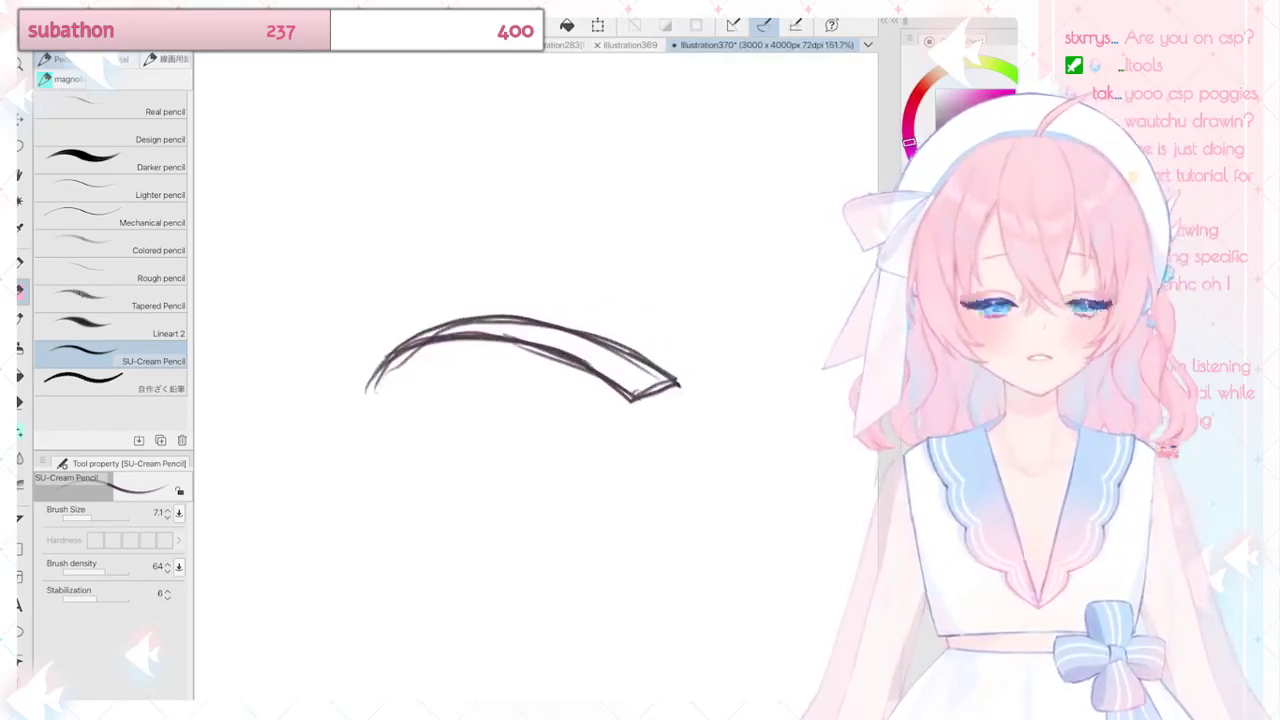
drag(594, 338, 642, 331)
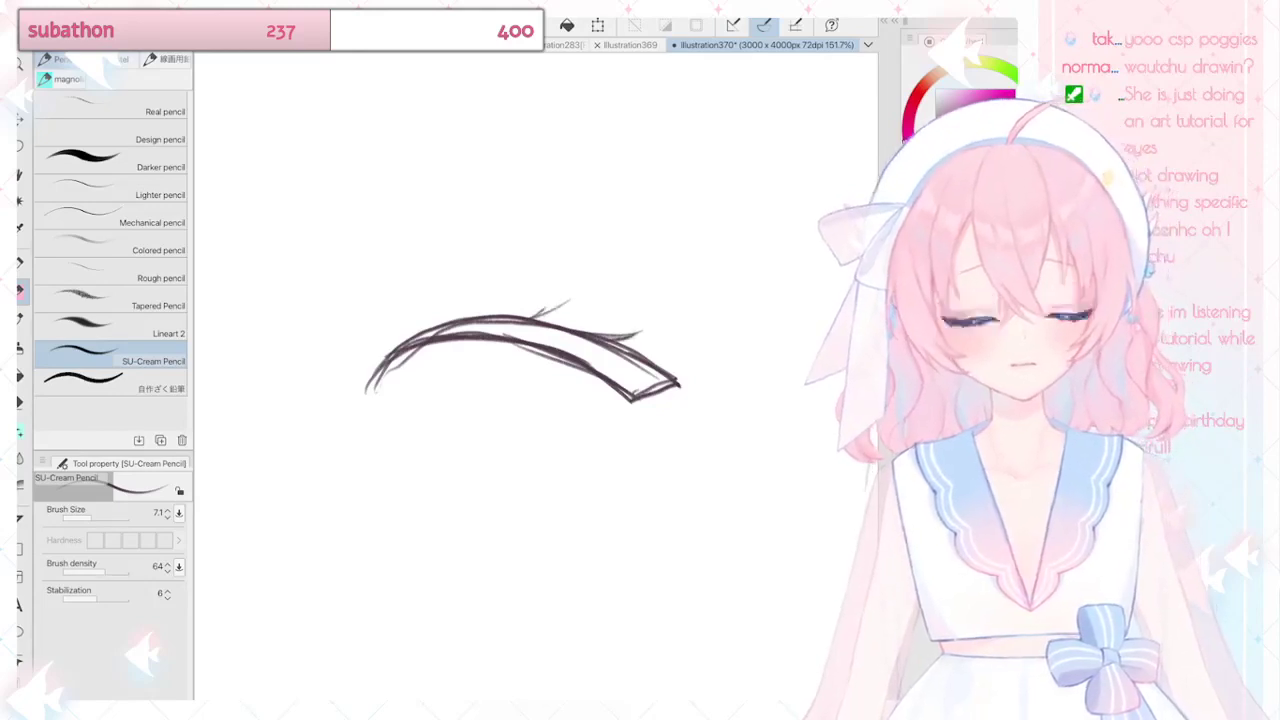
key(ctrl+z)
key(ctrl+z)
scroll(520, 350, down, 3)
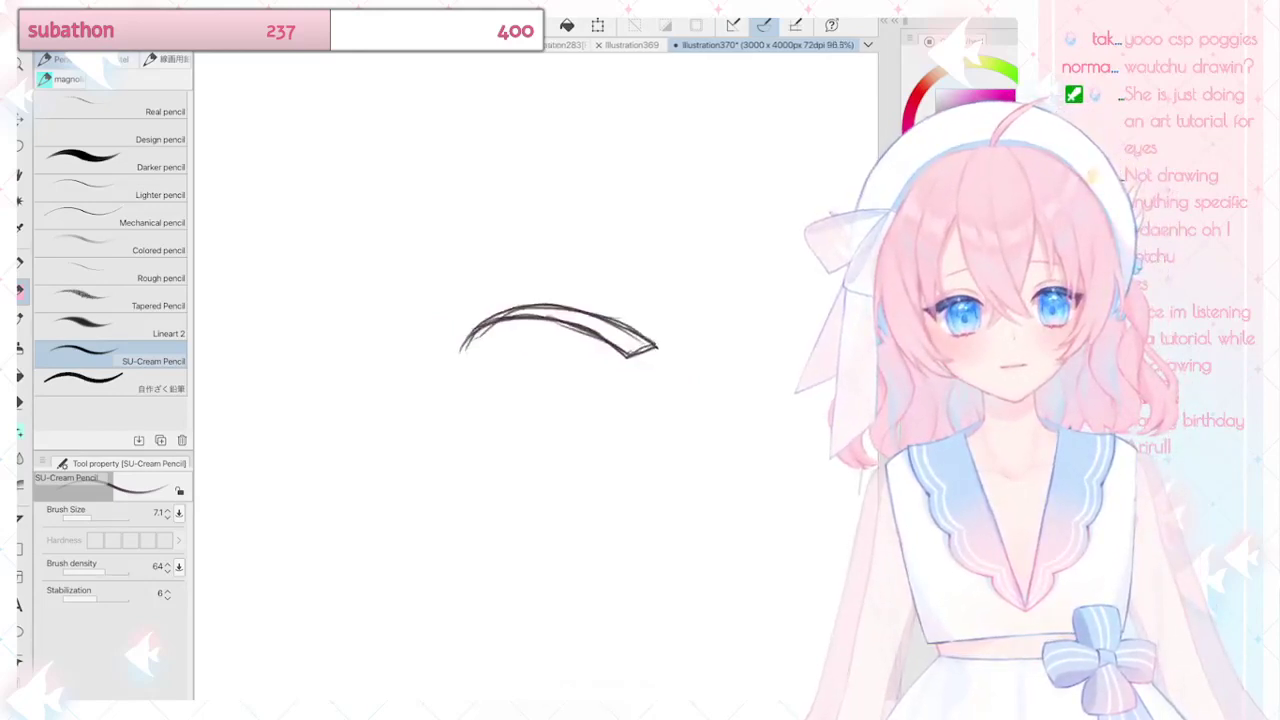
Step: Draw a short, filled lash pointing down at the lash line's outer corner, then try a second one beside it and undo that one
scroll(612, 294, up, 3)
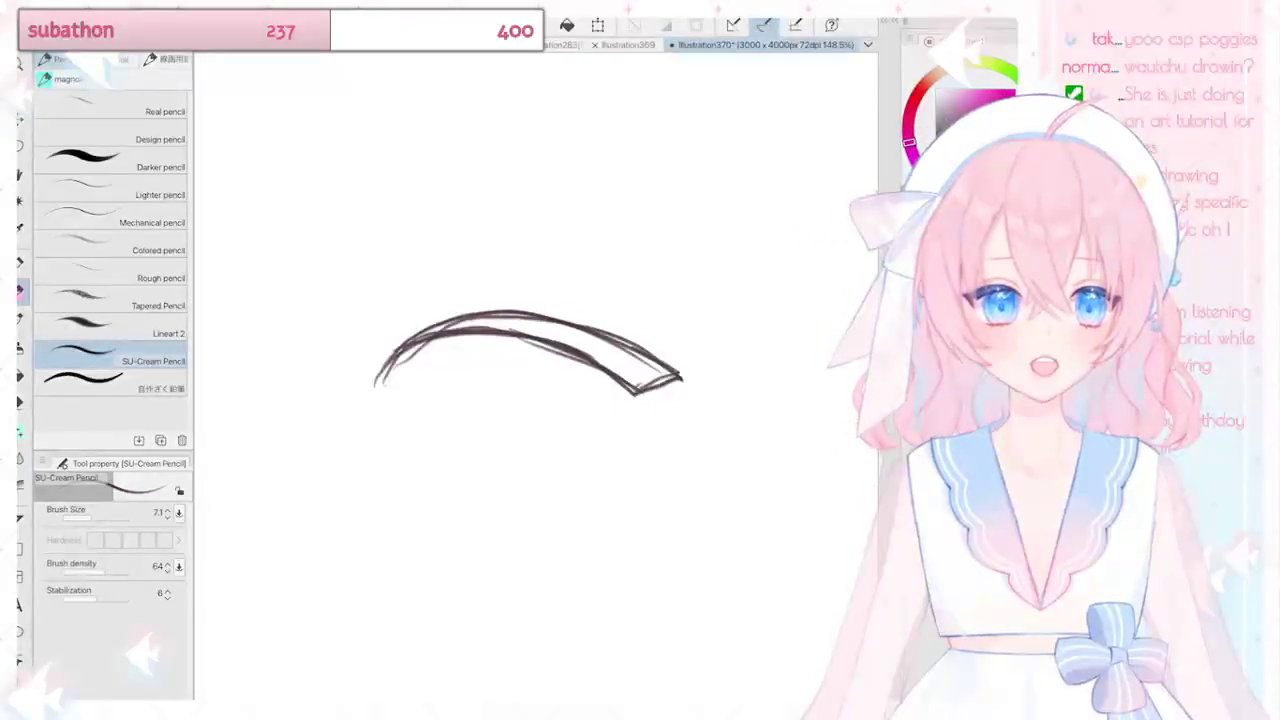
mouse_move(624, 382)
mouse_down()
mouse_move(617, 428)
mouse_move(618, 415)
mouse_up()
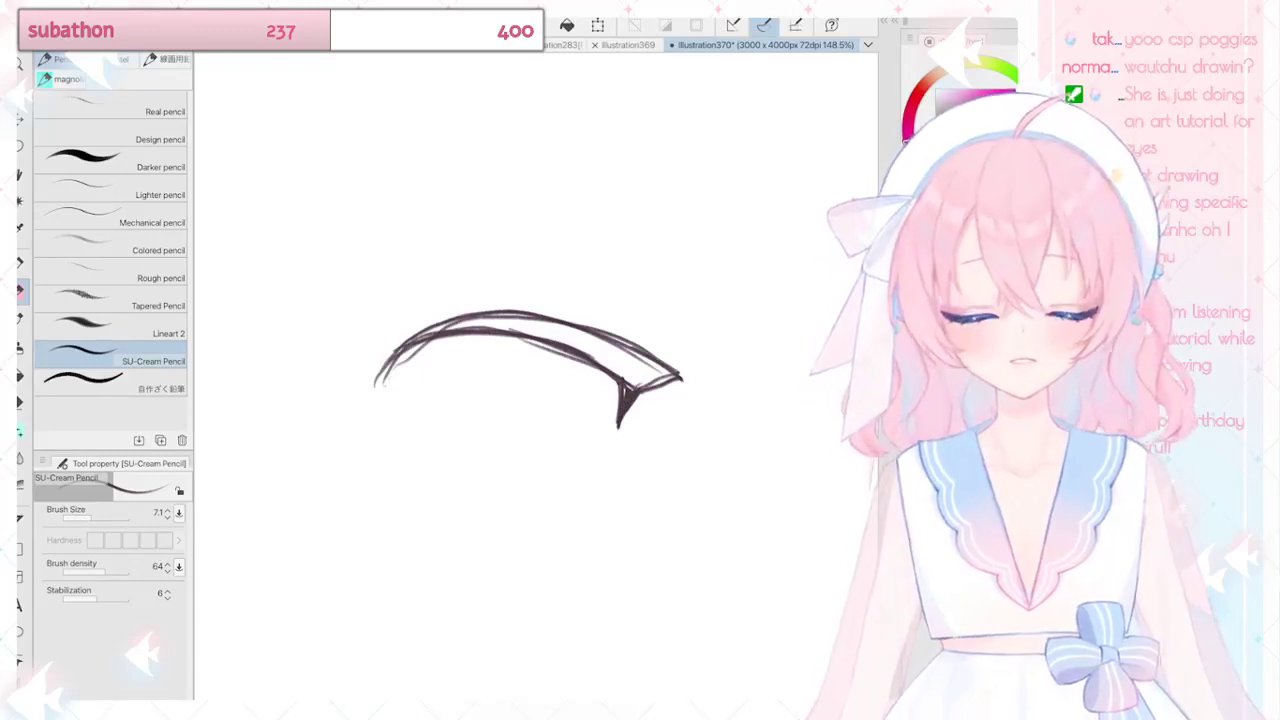
drag(612, 378, 593, 446)
key(ctrl+z)
key(ctrl+z)
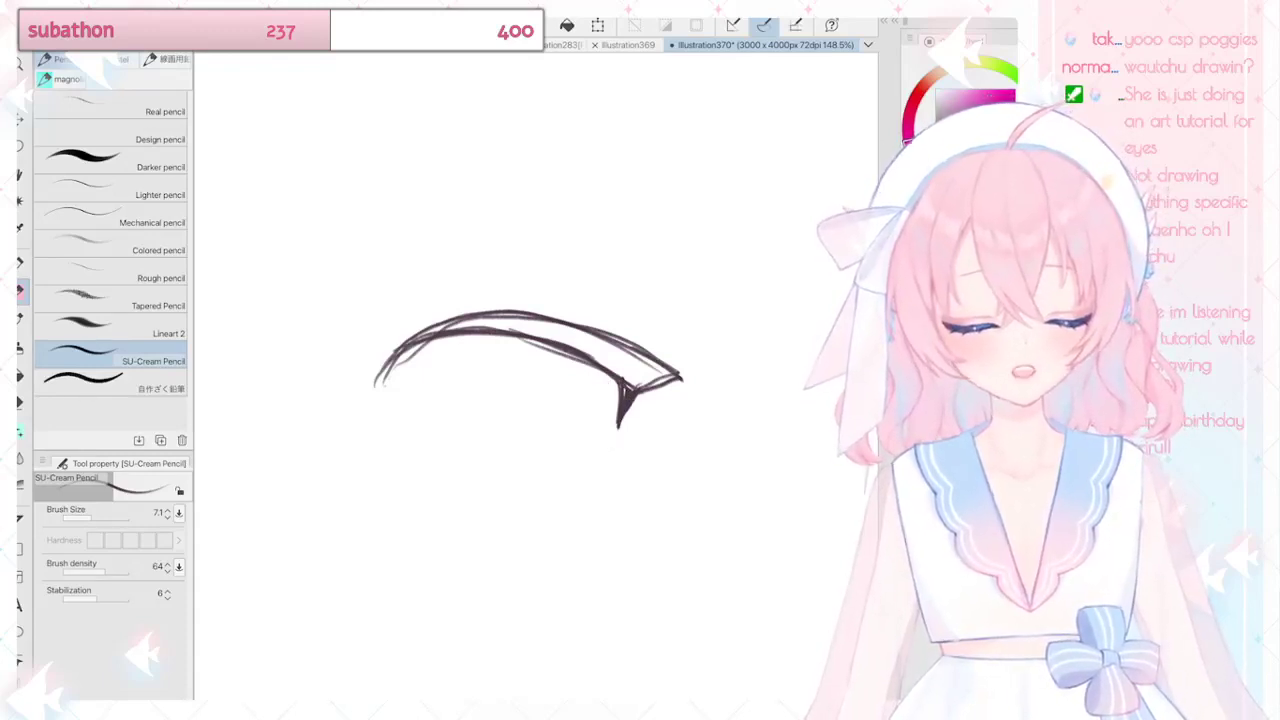
Step: Draw a thin curved eyelid crease above the lash line, following its arc down toward the inner corner
scroll(553, 352, down, 1)
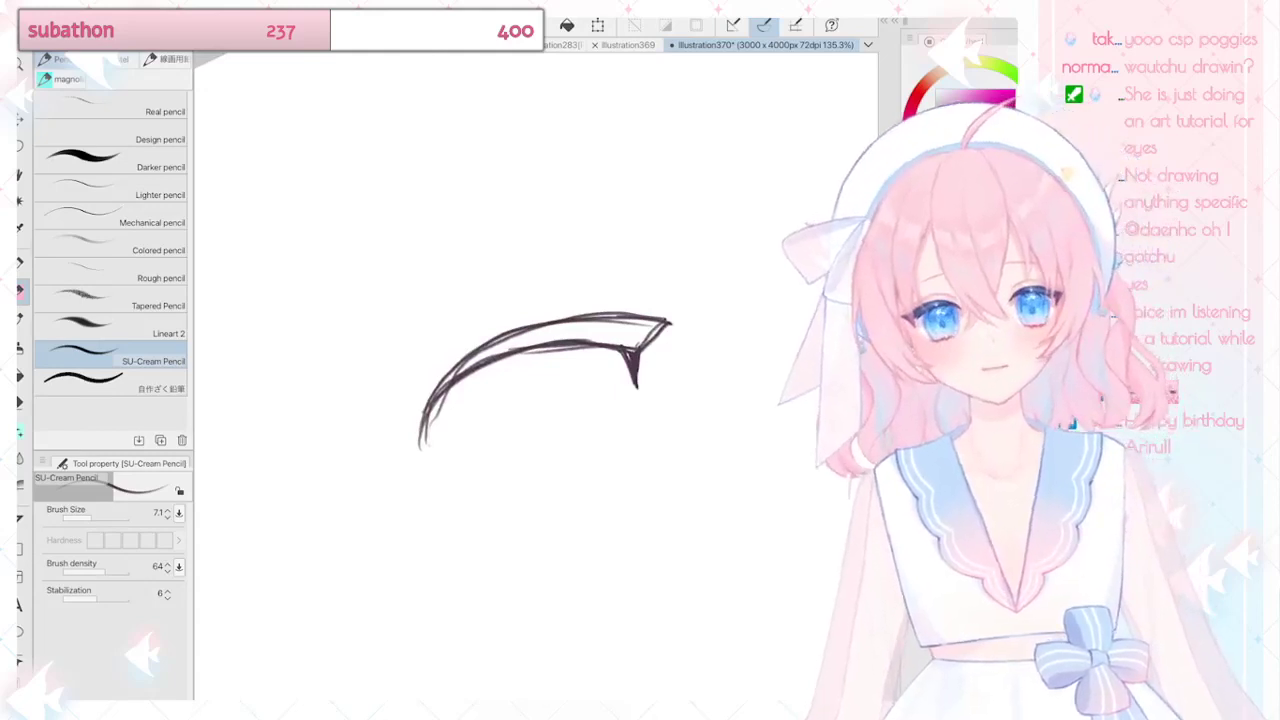
drag(519, 285, 396, 430)
drag(575, 275, 398, 428)
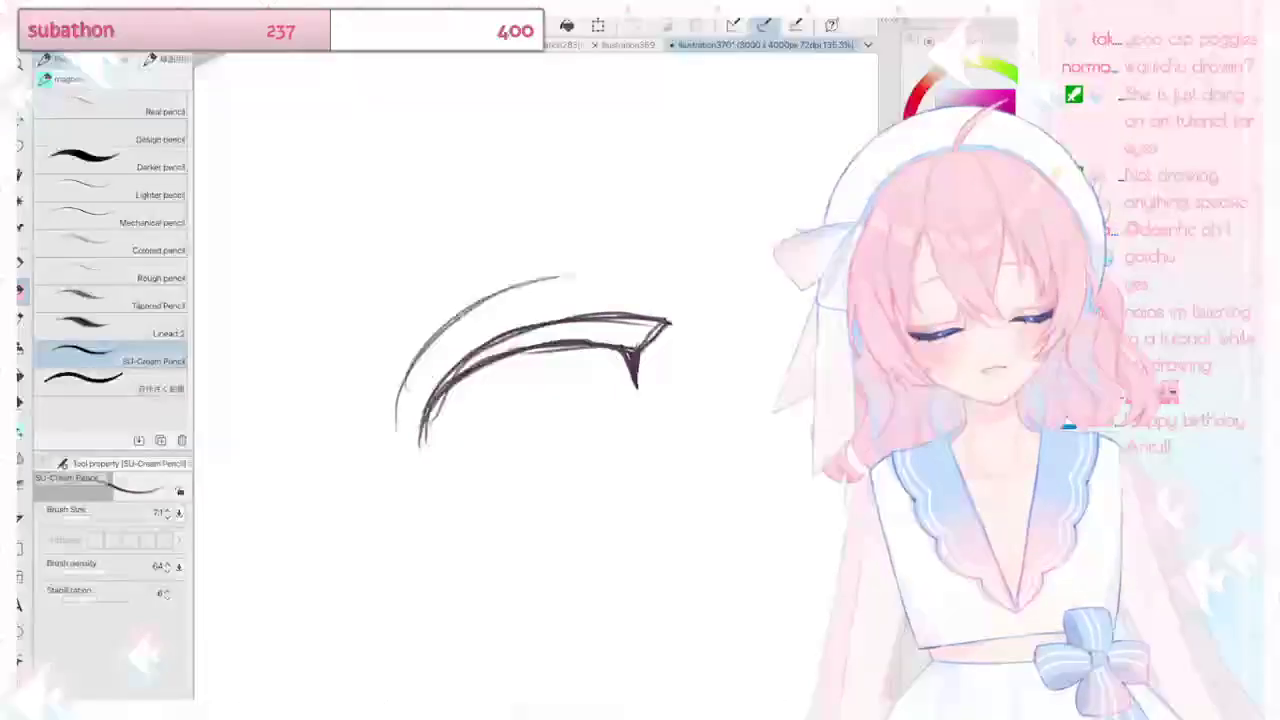
Step: Try extra crease strokes beside the eyelid crease's inner end, then undo them
drag(374, 364, 370, 430)
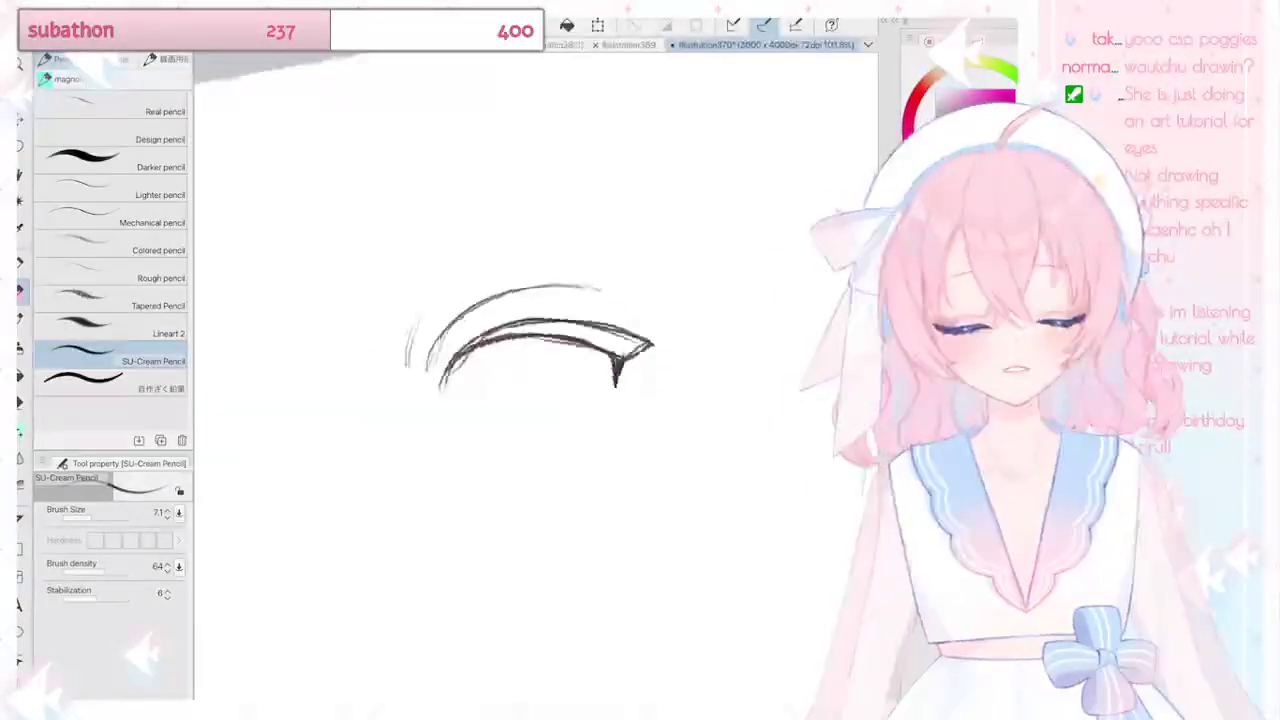
key(ctrl+z)
key(ctrl+z)
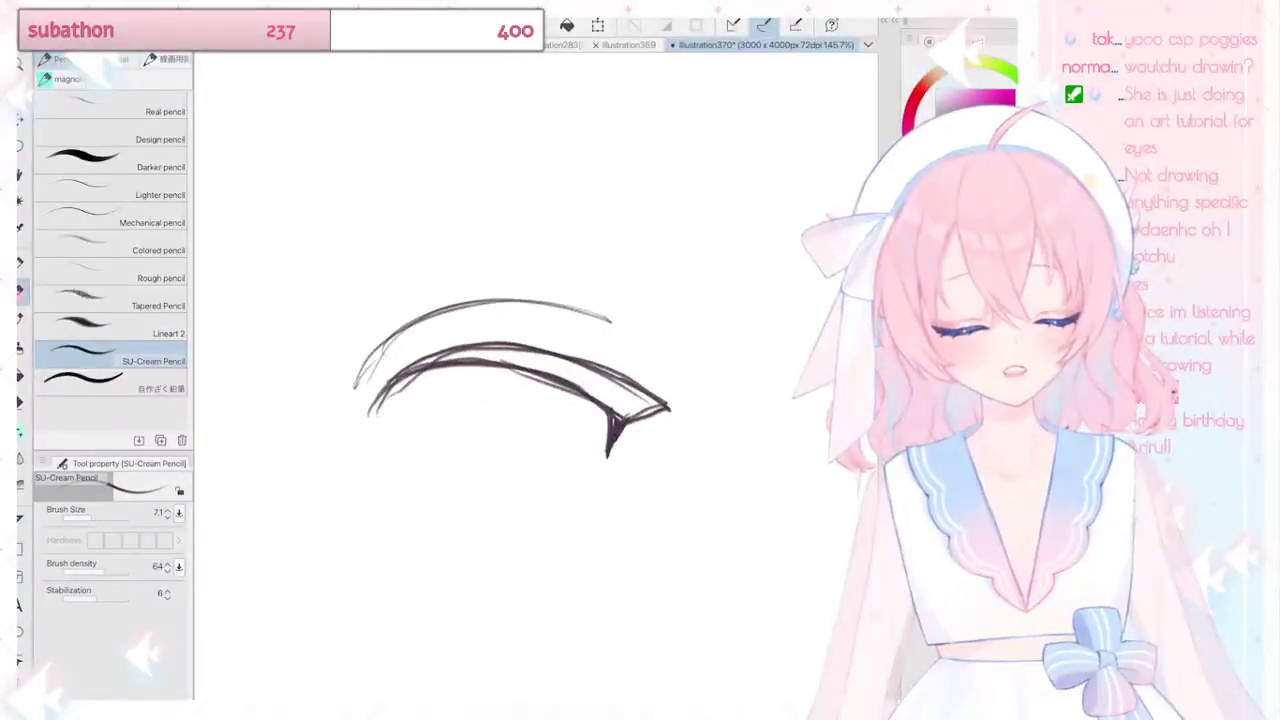
drag(386, 337, 354, 367)
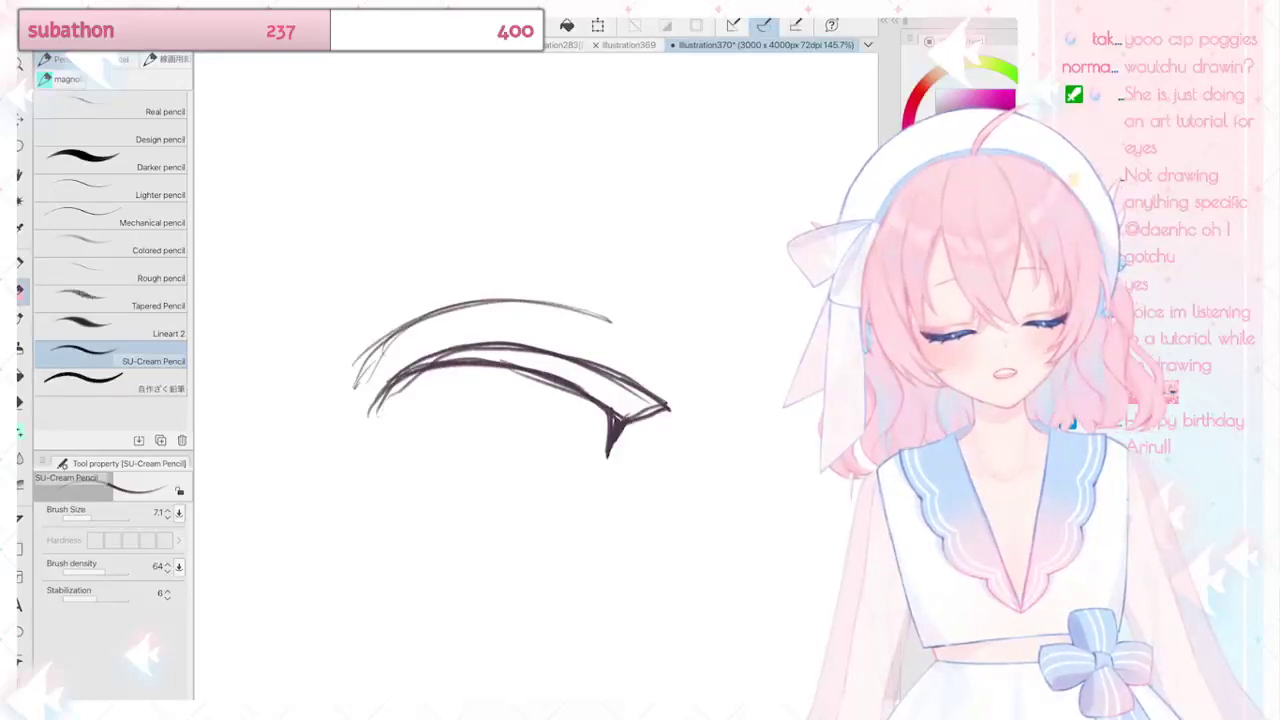
key(ctrl+z)
key(ctrl+z)
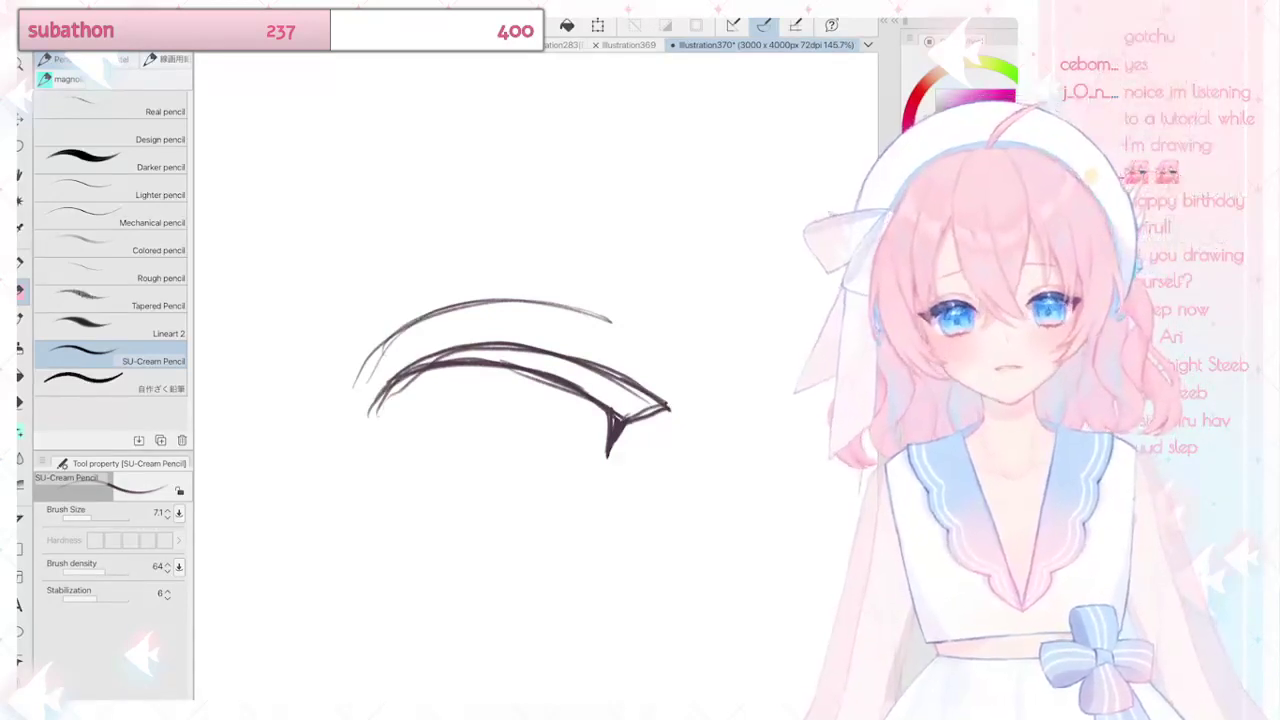
Step: Sketch the two curved sides of the iris below the lash line, then try a top arc above the lash line and undo it
scroll(520, 370, down, 2)
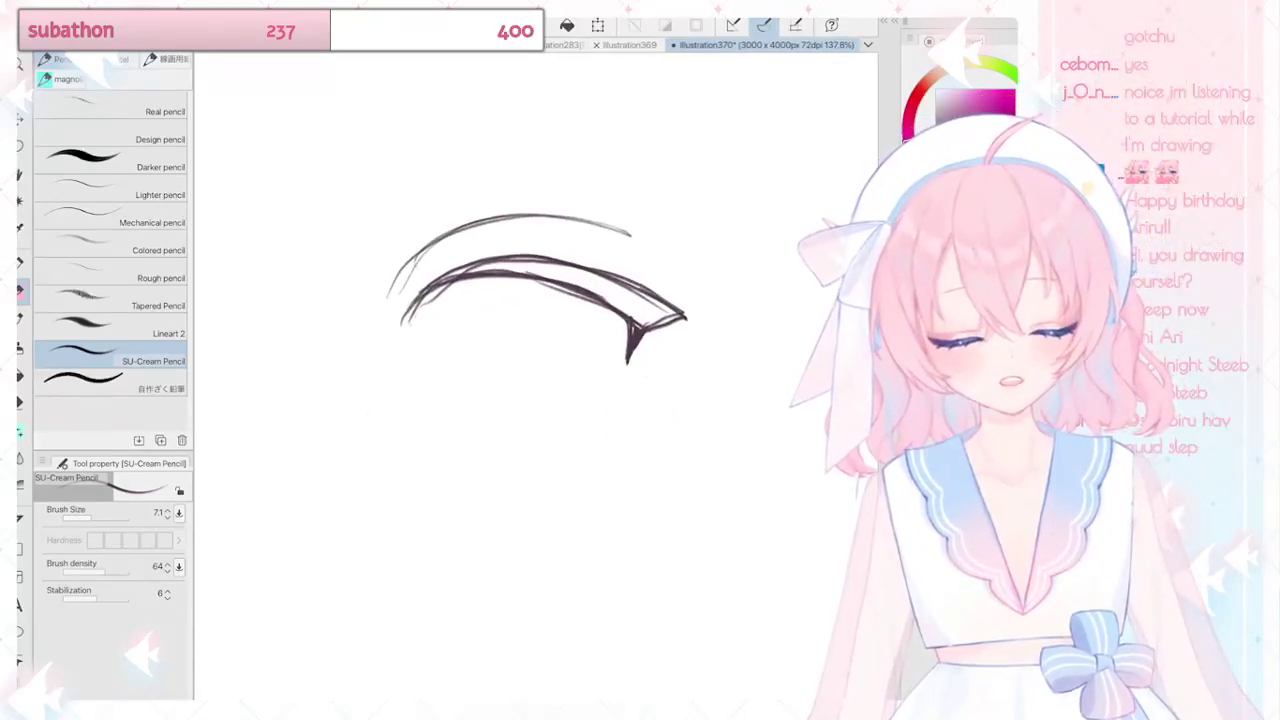
drag(462, 280, 449, 353)
mouse_move(459, 281)
mouse_down()
mouse_move(448, 335)
mouse_move(470, 412)
mouse_up()
drag(585, 296, 593, 388)
drag(586, 300, 584, 420)
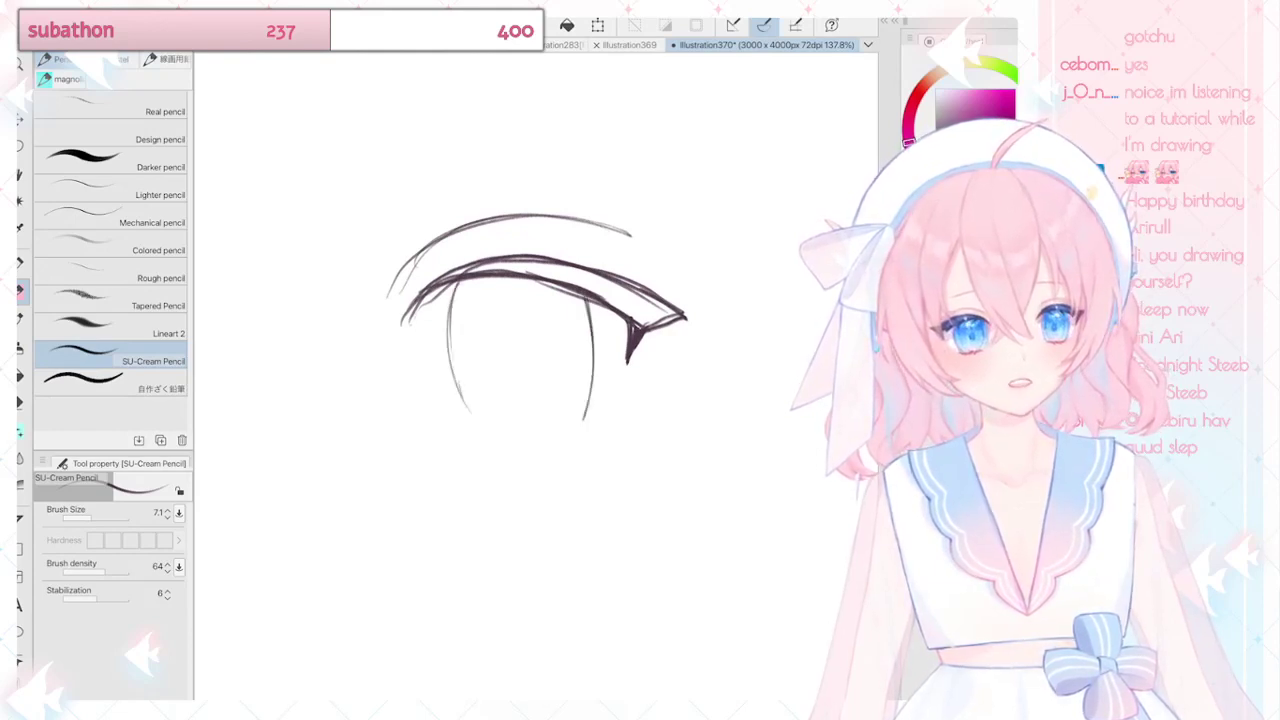
mouse_move(464, 274)
mouse_down()
mouse_move(522, 228)
mouse_move(598, 318)
mouse_up()
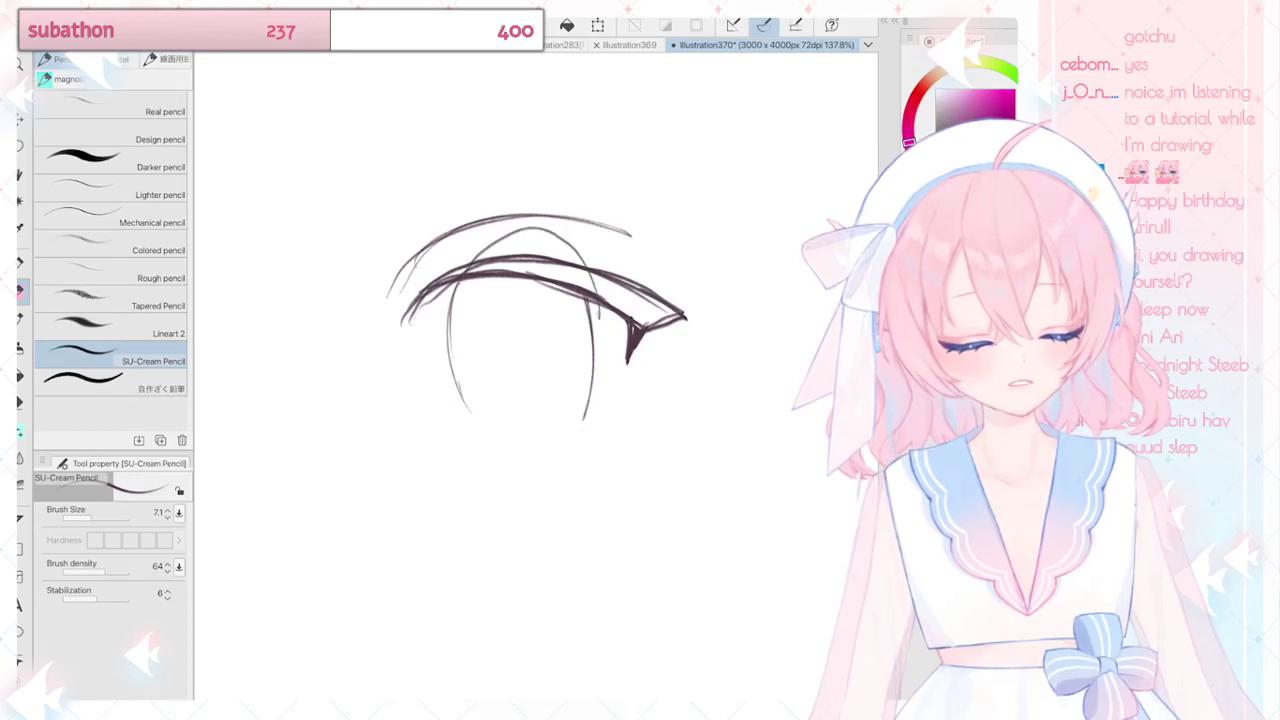
key(ctrl+z)
Step: Darken both sides of the iris and draw a short line along its lower edge
drag(457, 278, 452, 384)
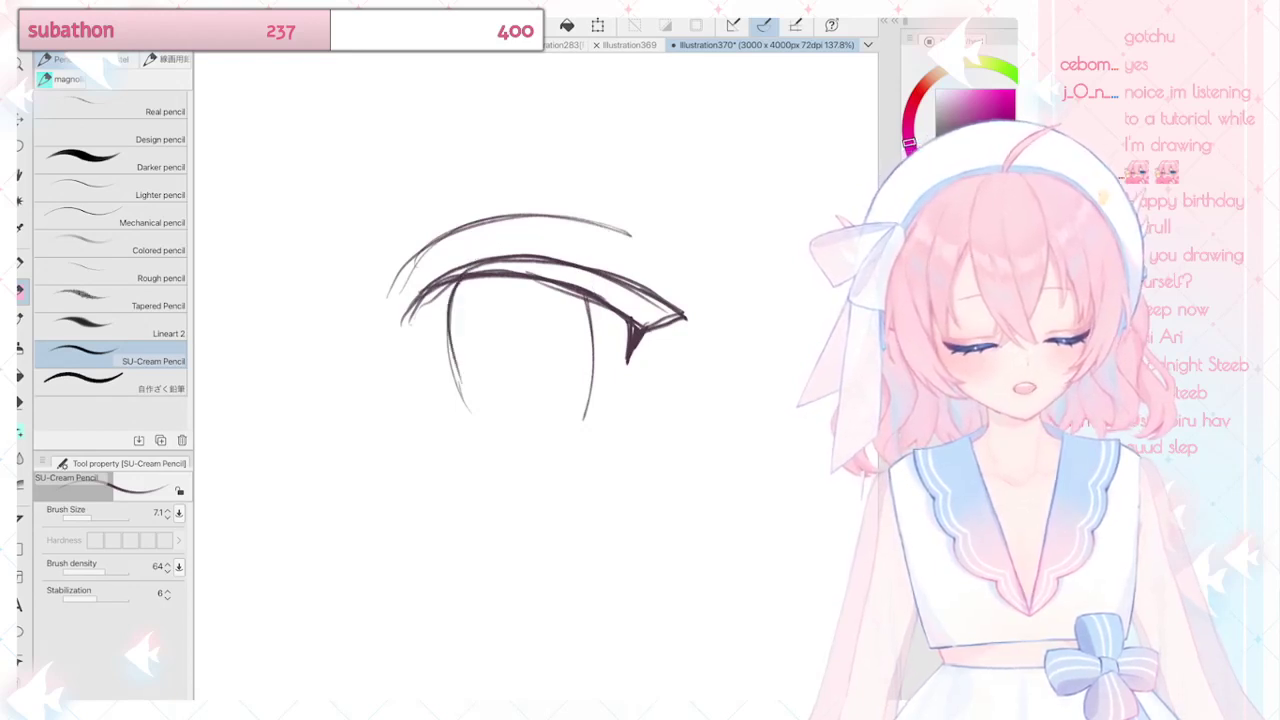
drag(446, 318, 473, 410)
mouse_move(594, 294)
mouse_down()
mouse_move(590, 388)
mouse_move(570, 426)
mouse_up()
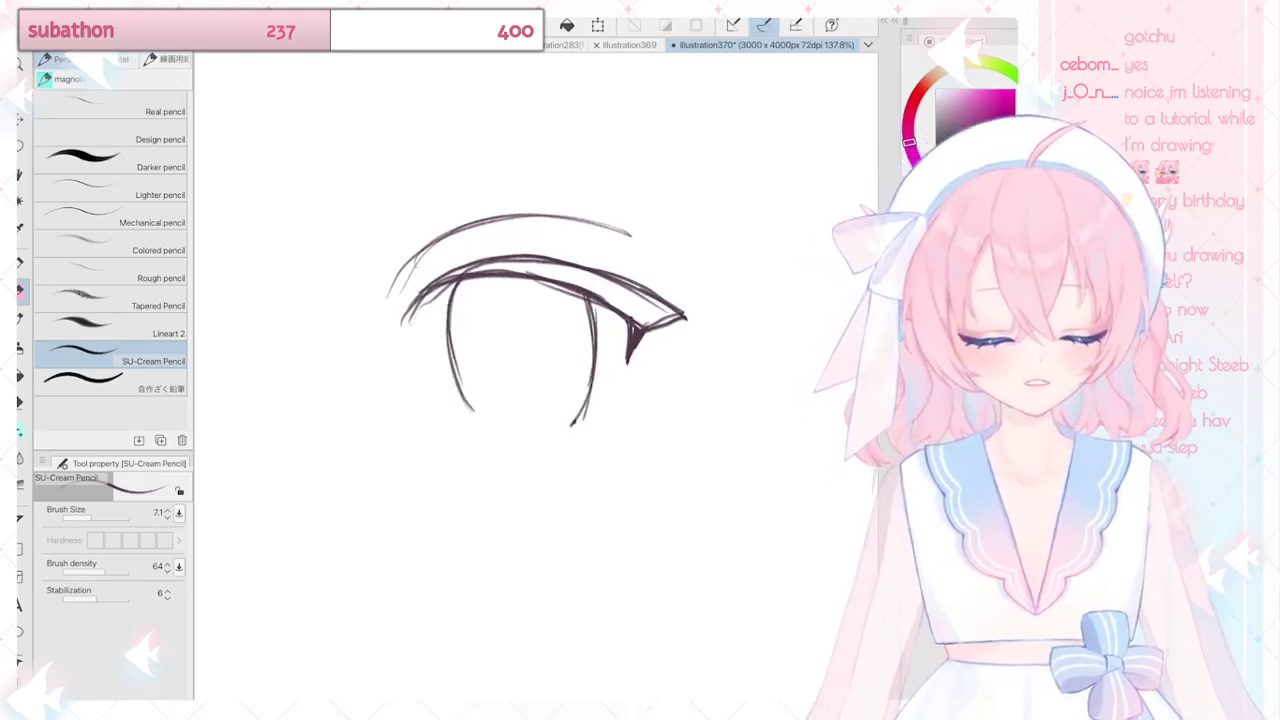
scroll(540, 330, up, 1)
mouse_move(468, 418)
mouse_down()
mouse_move(524, 438)
mouse_move(574, 430)
mouse_up()
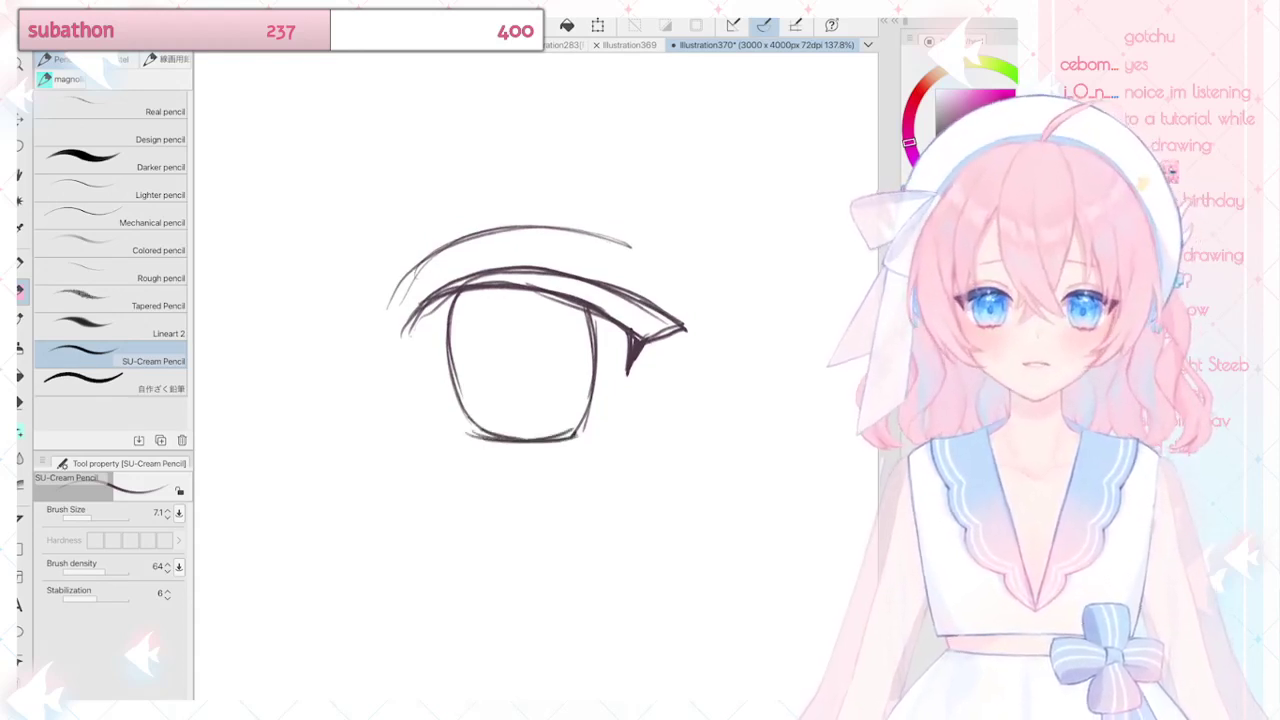
Step: Erase the iris sides, keeping the short lower line beneath the eye
scroll(540, 330, down, 3)
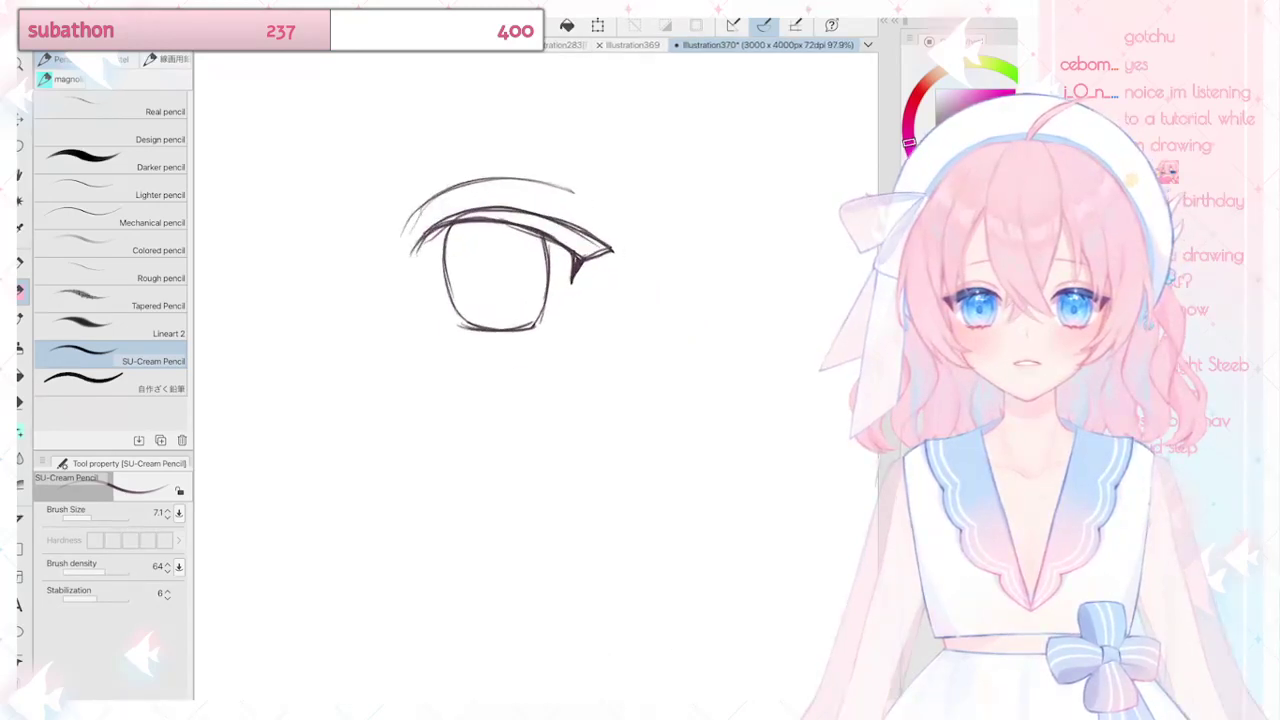
key(e)
mouse_move(446, 238)
mouse_down()
mouse_move(469, 306)
mouse_move(507, 308)
mouse_move(541, 300)
mouse_move(541, 250)
mouse_move(518, 290)
mouse_up()
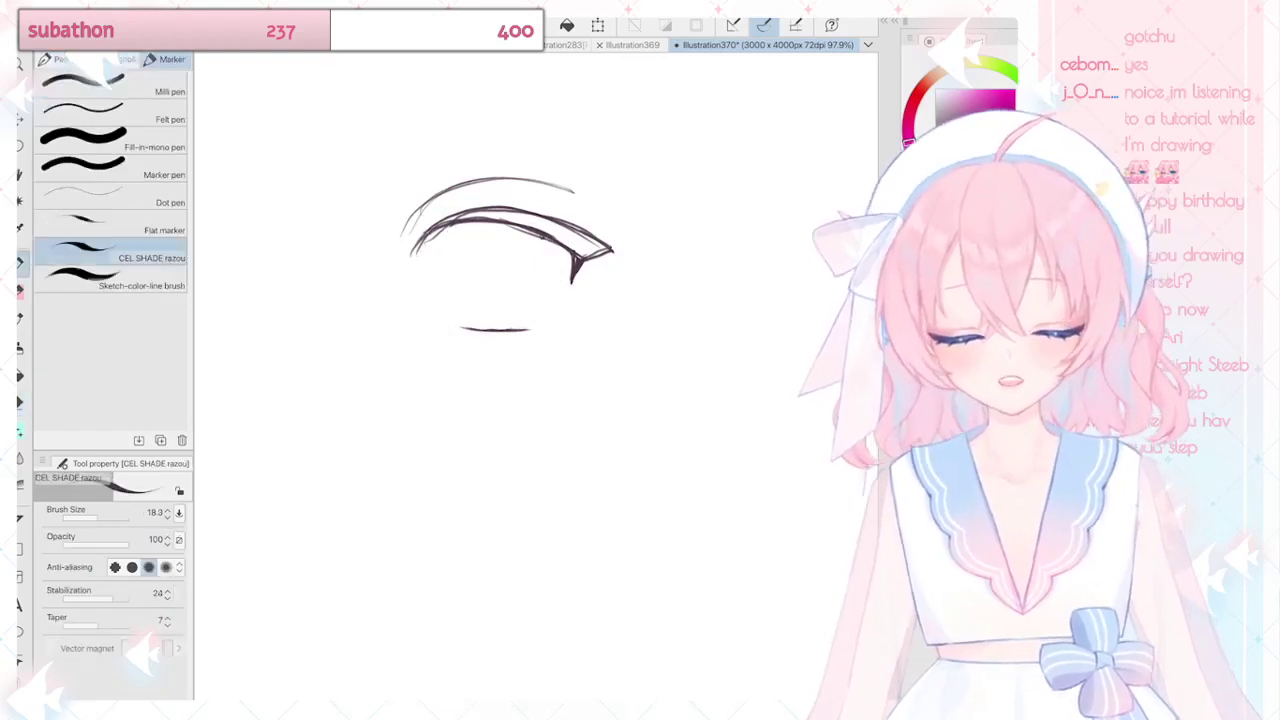
Step: Try a round iris with its full top below the lash line, a dash under it and a downward arrow beside it, then undo everything
key(p)
key(p)
mouse_move(464, 326)
mouse_down()
mouse_move(463, 243)
mouse_move(532, 240)
mouse_move(534, 326)
mouse_up()
mouse_move(500, 229)
mouse_down()
mouse_move(549, 304)
mouse_move(460, 326)
mouse_up()
mouse_move(606, 312)
mouse_down()
mouse_move(612, 384)
mouse_move(639, 340)
mouse_up()
drag(476, 342, 524, 342)
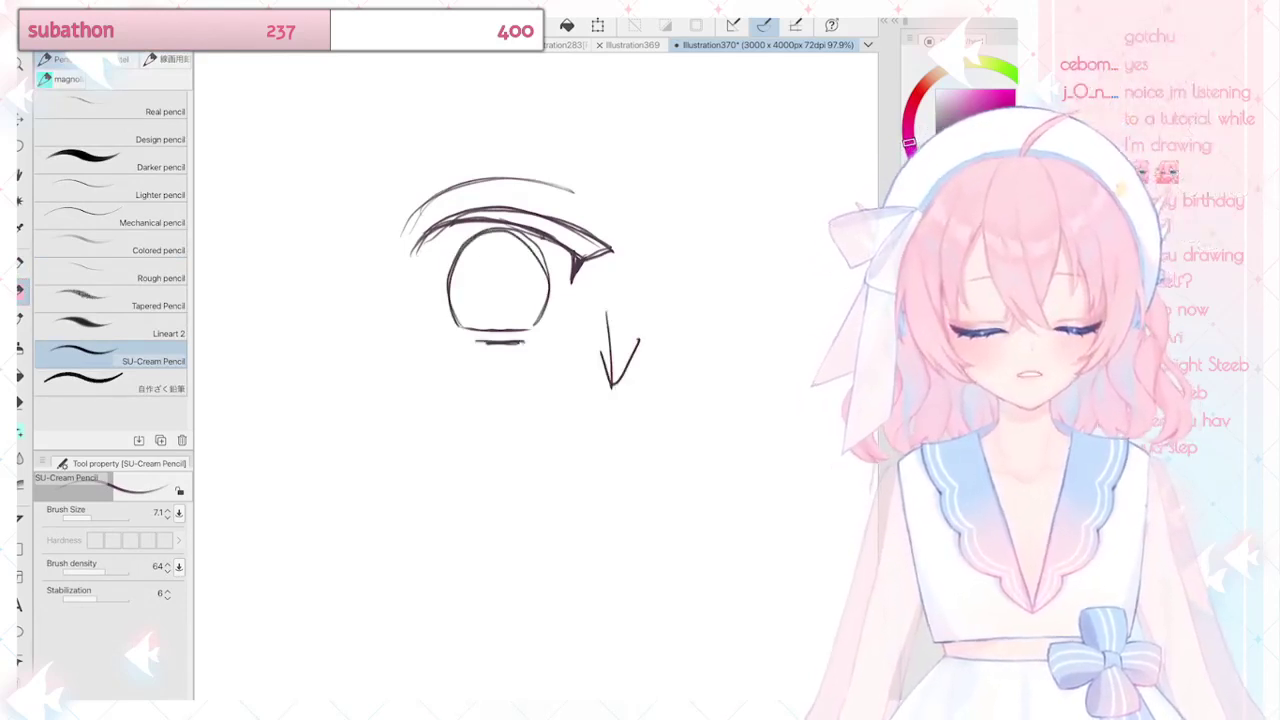
key(ctrl+z)
key(ctrl+z)
key(ctrl+z)
key(ctrl+z)
key(ctrl+z)
key(ctrl+z)
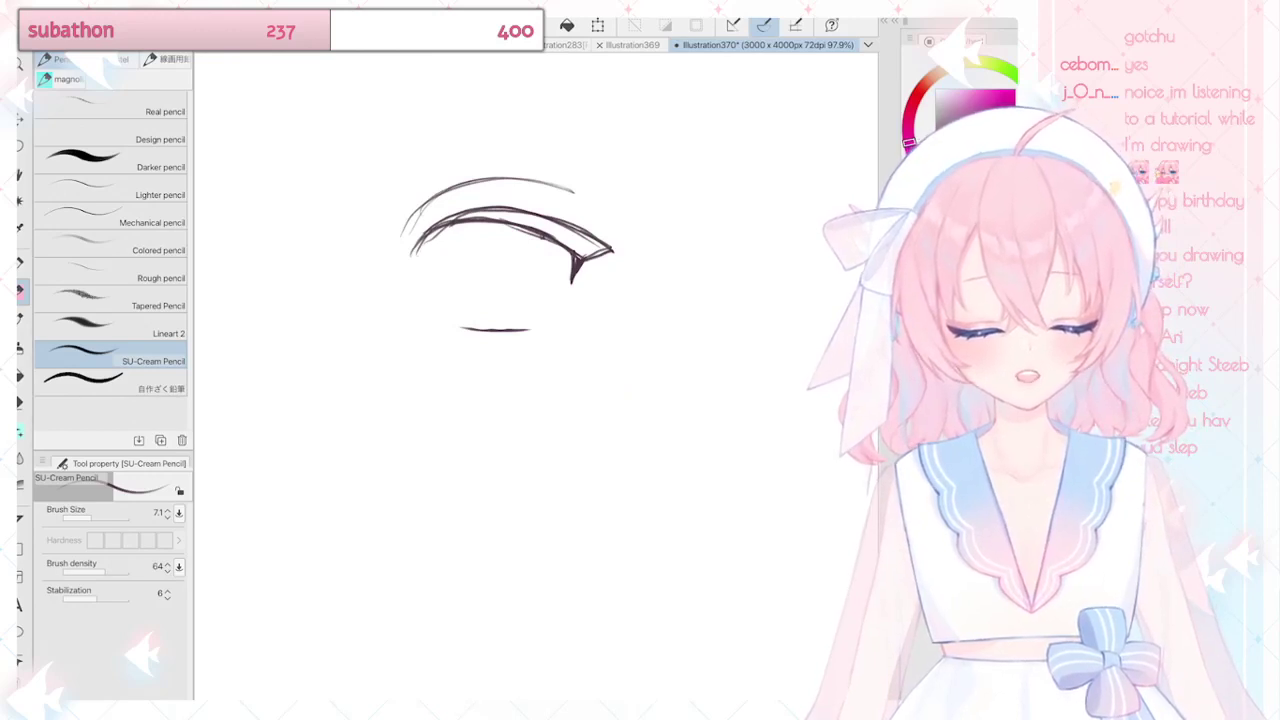
Step: Try a smaller iris hanging from the lash line with a mark in the gap above the lower line, then undo both
mouse_move(446, 226)
mouse_down()
mouse_move(542, 270)
mouse_move(546, 236)
mouse_up()
drag(511, 306, 514, 324)
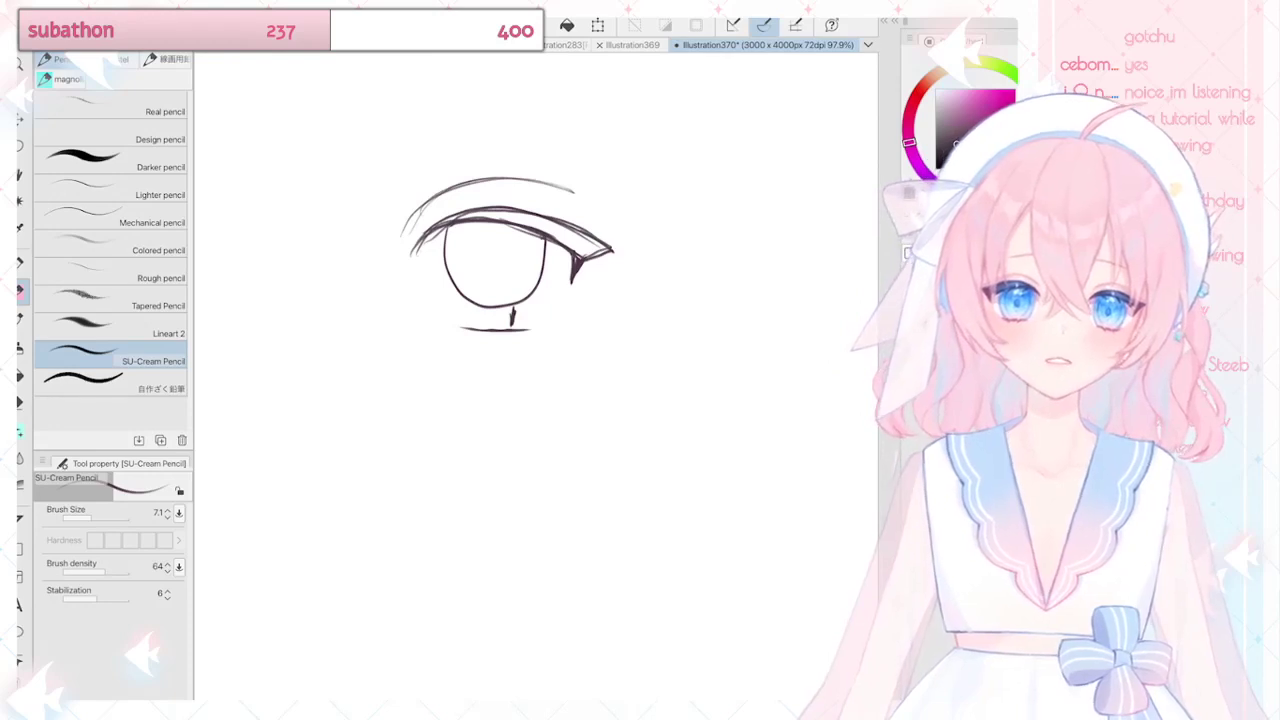
key(ctrl+z)
key(ctrl+z)
Step: Sketch a larger iris reaching from the lash line to near the lower line with a hatched pupil, then undo the pupil and iris
scroll(462, 335, up, 1)
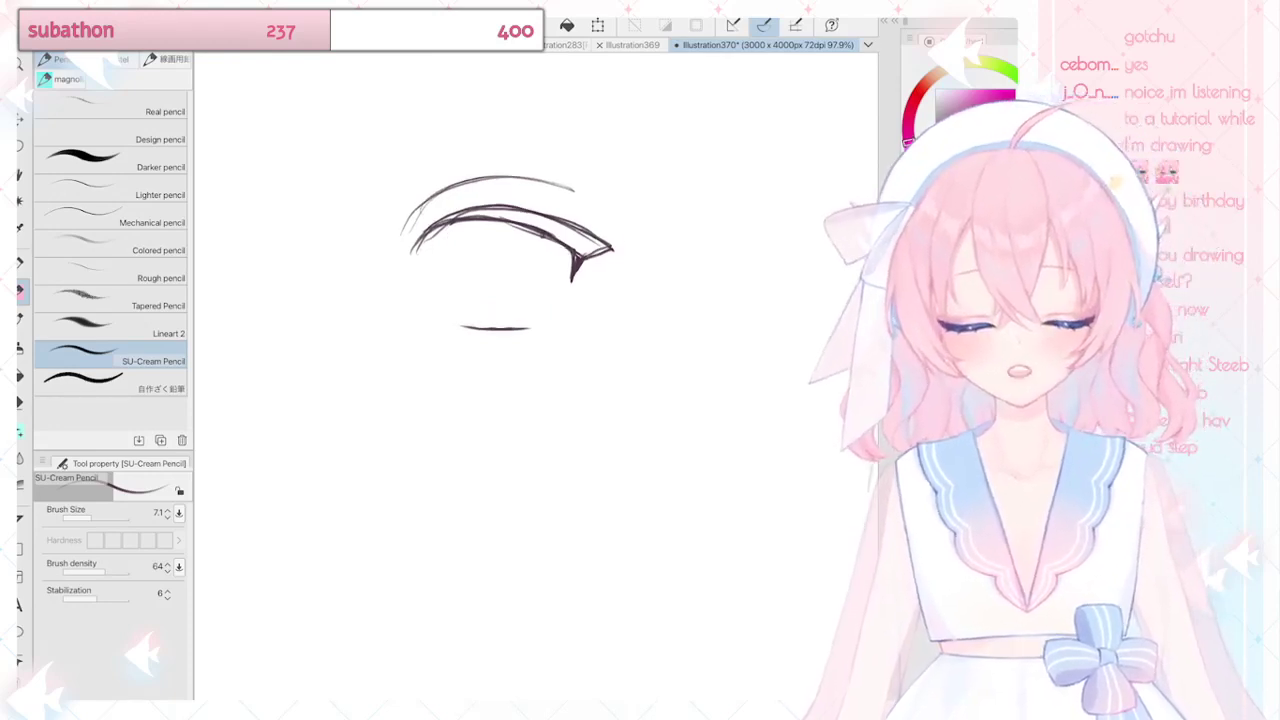
mouse_move(442, 218)
mouse_down()
mouse_move(470, 318)
mouse_move(554, 256)
mouse_move(555, 233)
mouse_up()
drag(555, 233, 536, 311)
drag(442, 221, 448, 279)
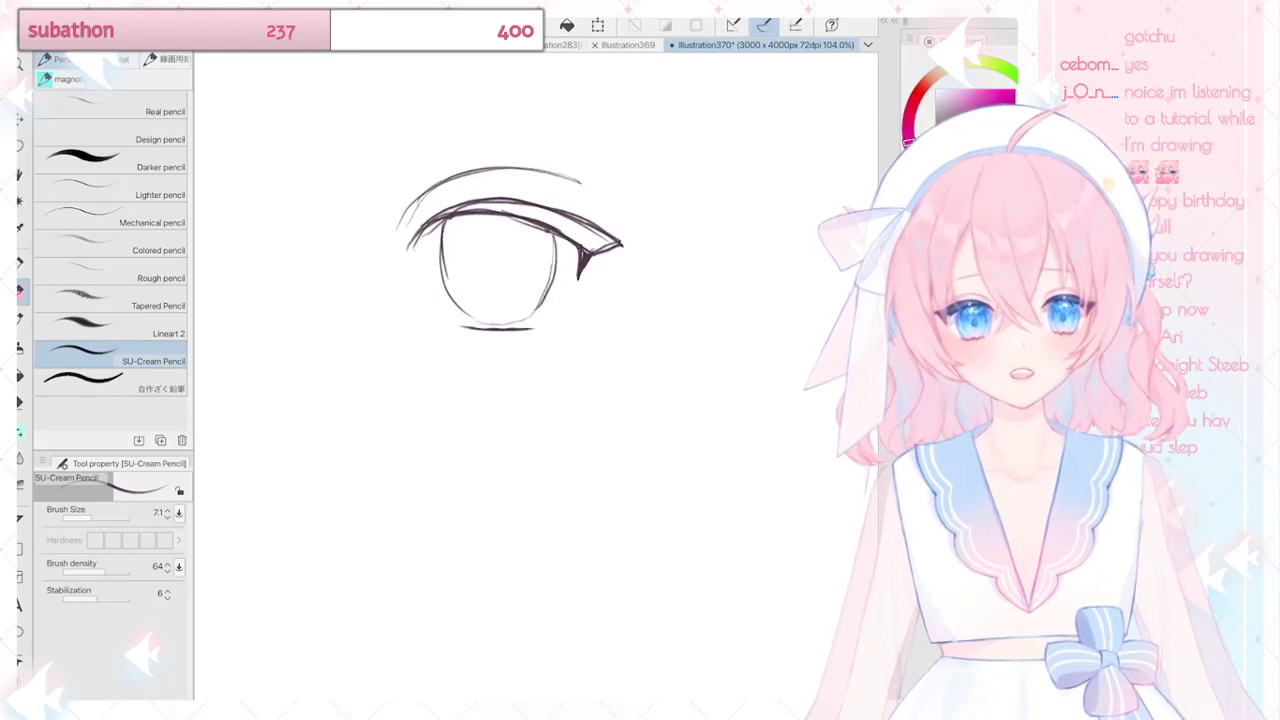
drag(496, 223, 504, 254)
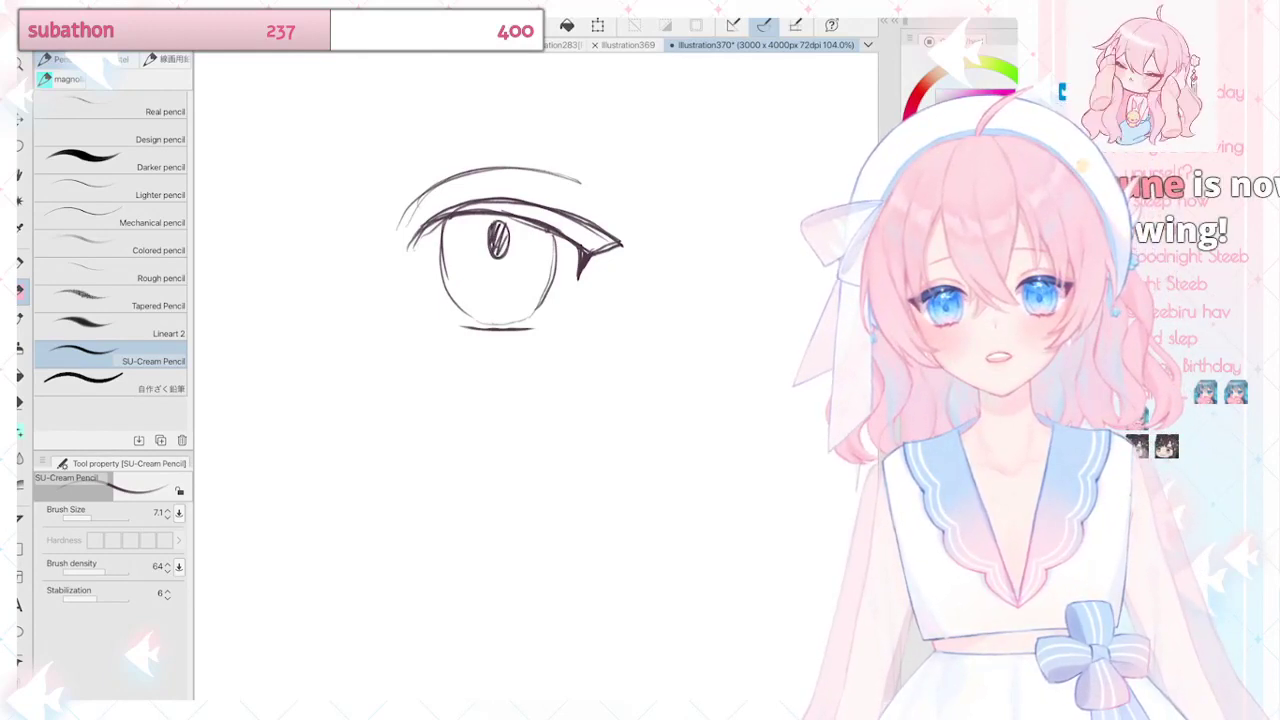
key(ctrl+z)
key(ctrl+z)
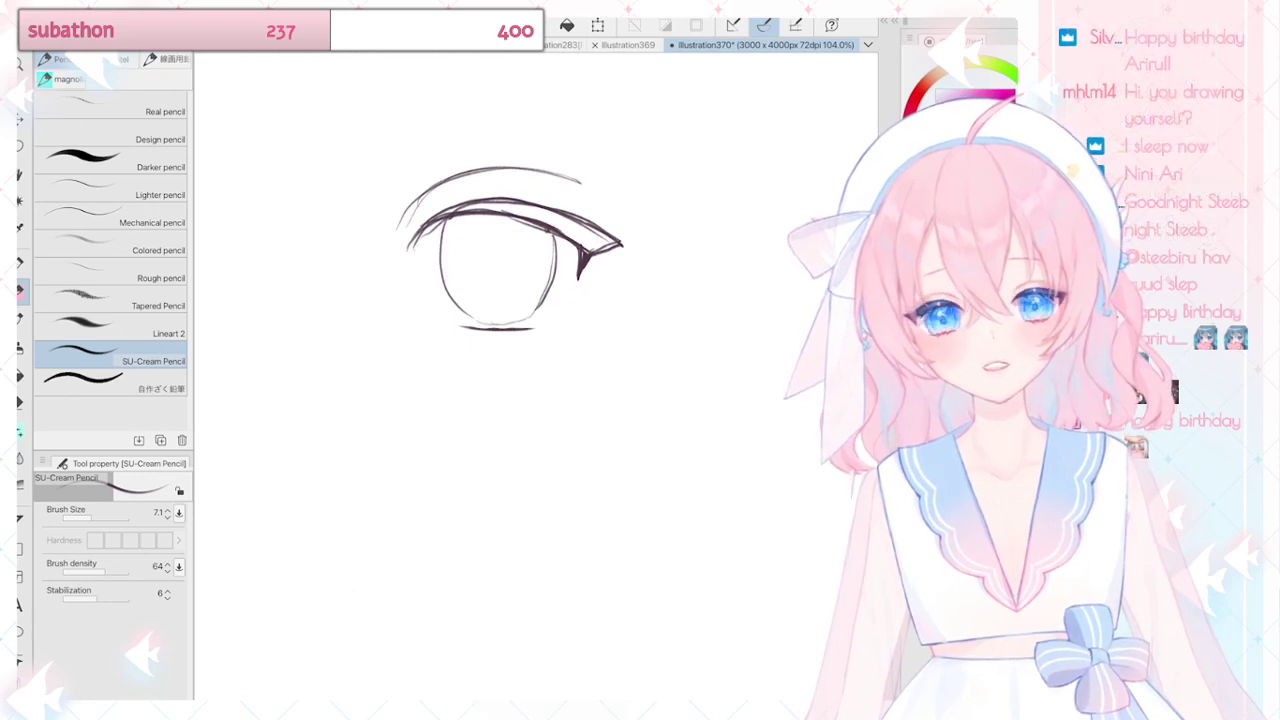
key(ctrl+z)
key(ctrl+z)
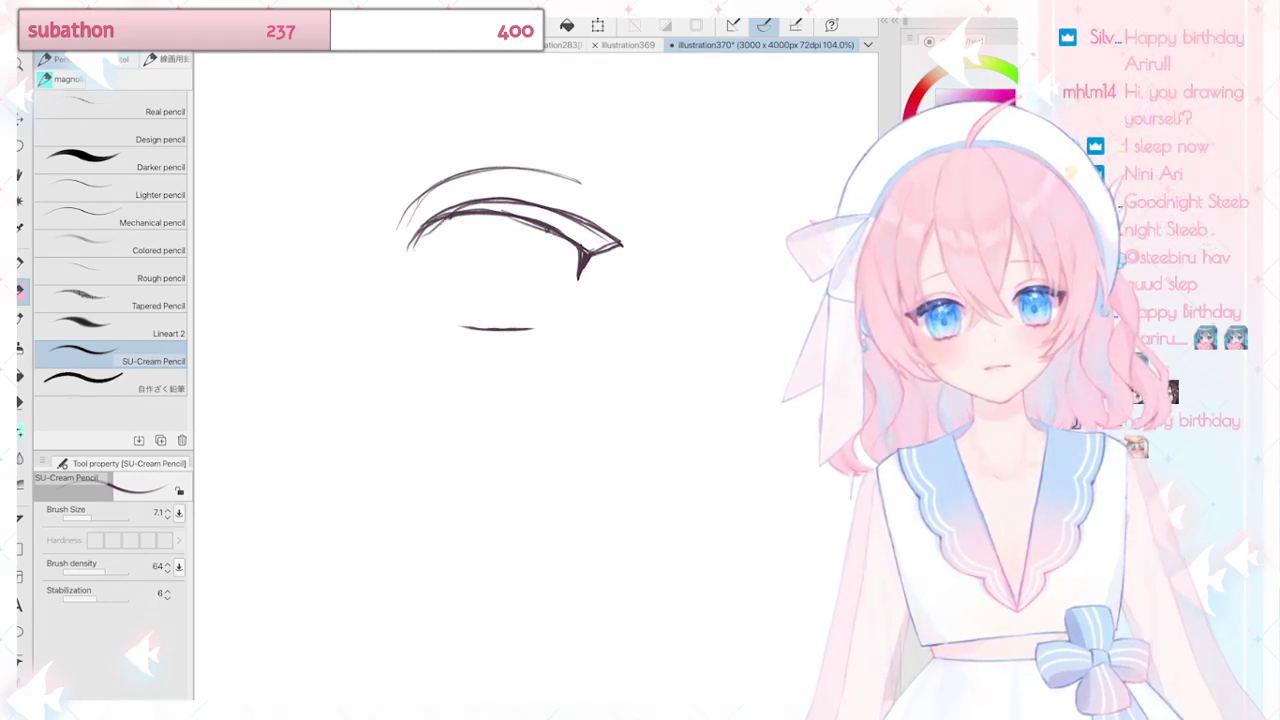
Step: Sketch the iris shifted toward the inner corner, between the lash line and the lower line
drag(427, 228, 446, 316)
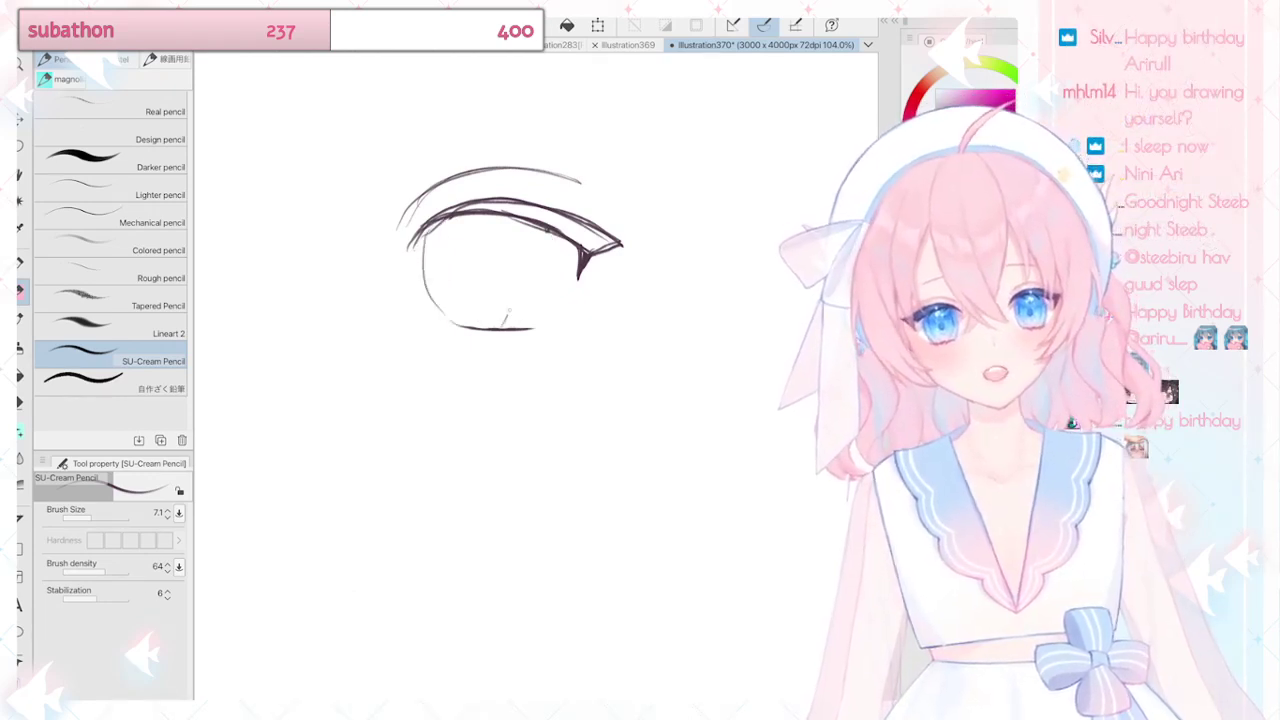
drag(516, 216, 506, 328)
drag(432, 230, 474, 328)
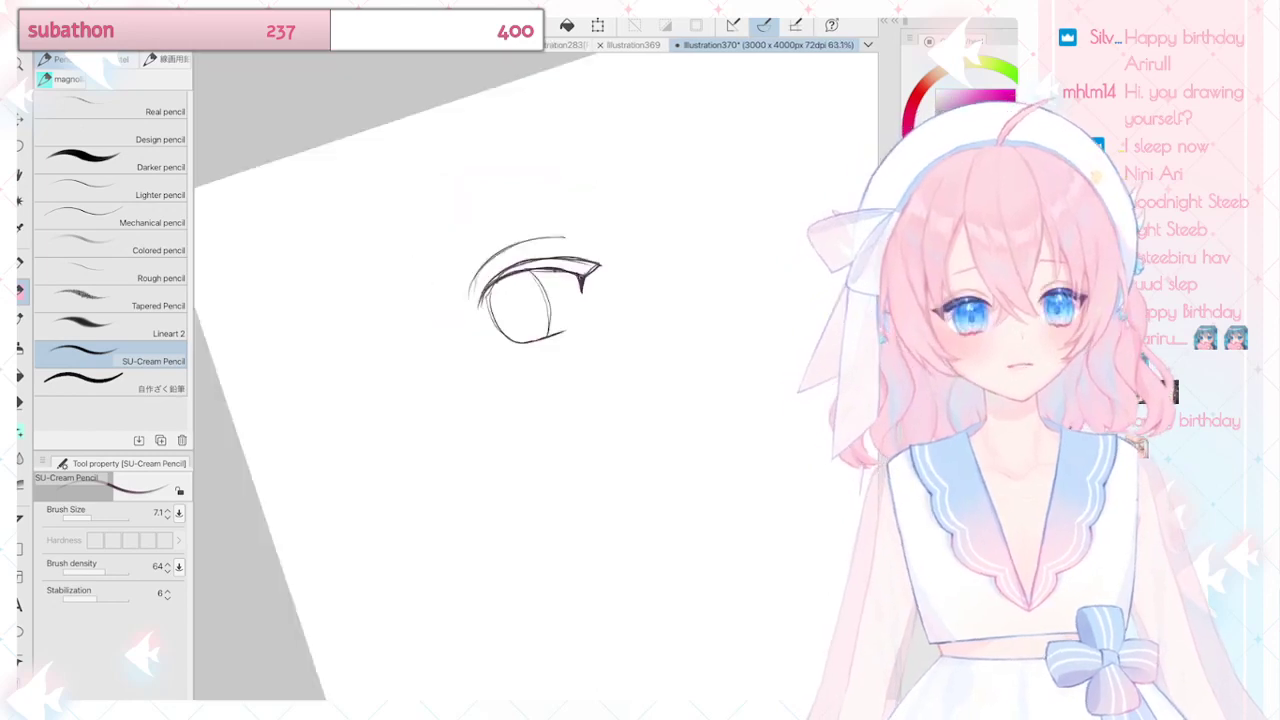
Step: Sketch a face contour beside the outer corner, a short curve under the eye and a rough arched shape on the inner side, then undo them
drag(613, 222, 662, 485)
drag(530, 366, 575, 383)
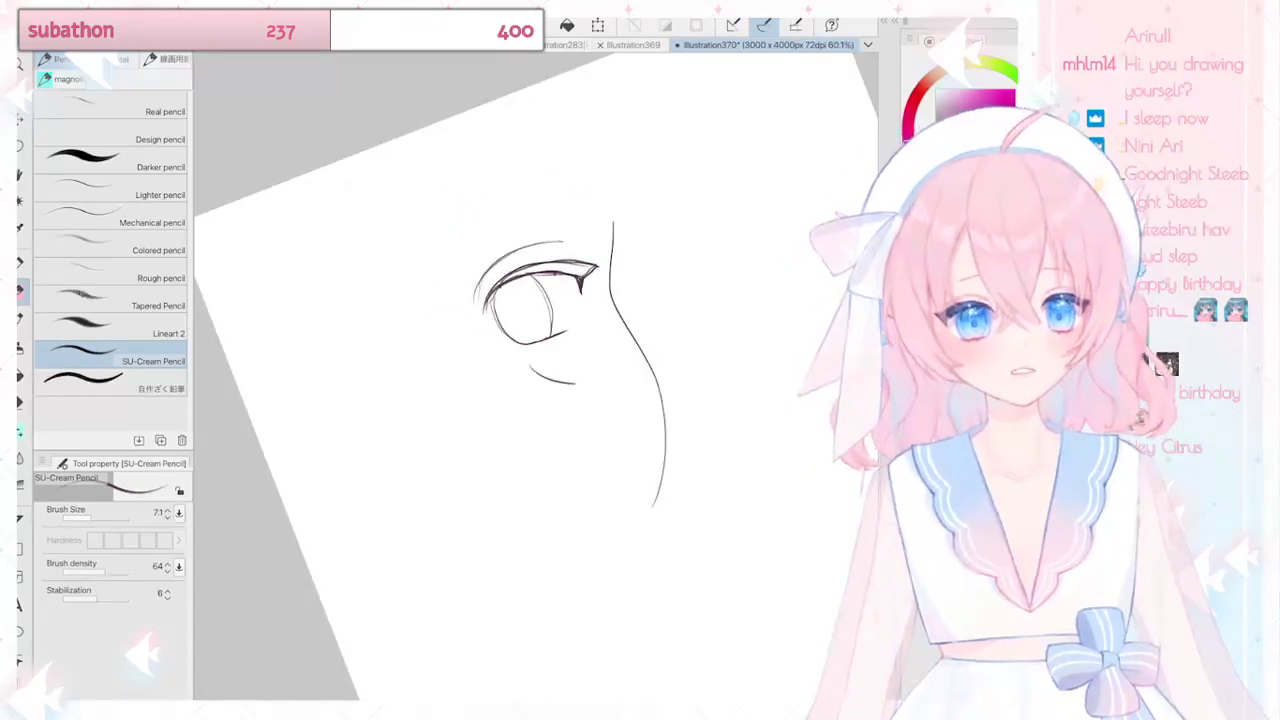
mouse_move(312, 420)
mouse_down()
mouse_move(376, 348)
mouse_move(370, 445)
mouse_up()
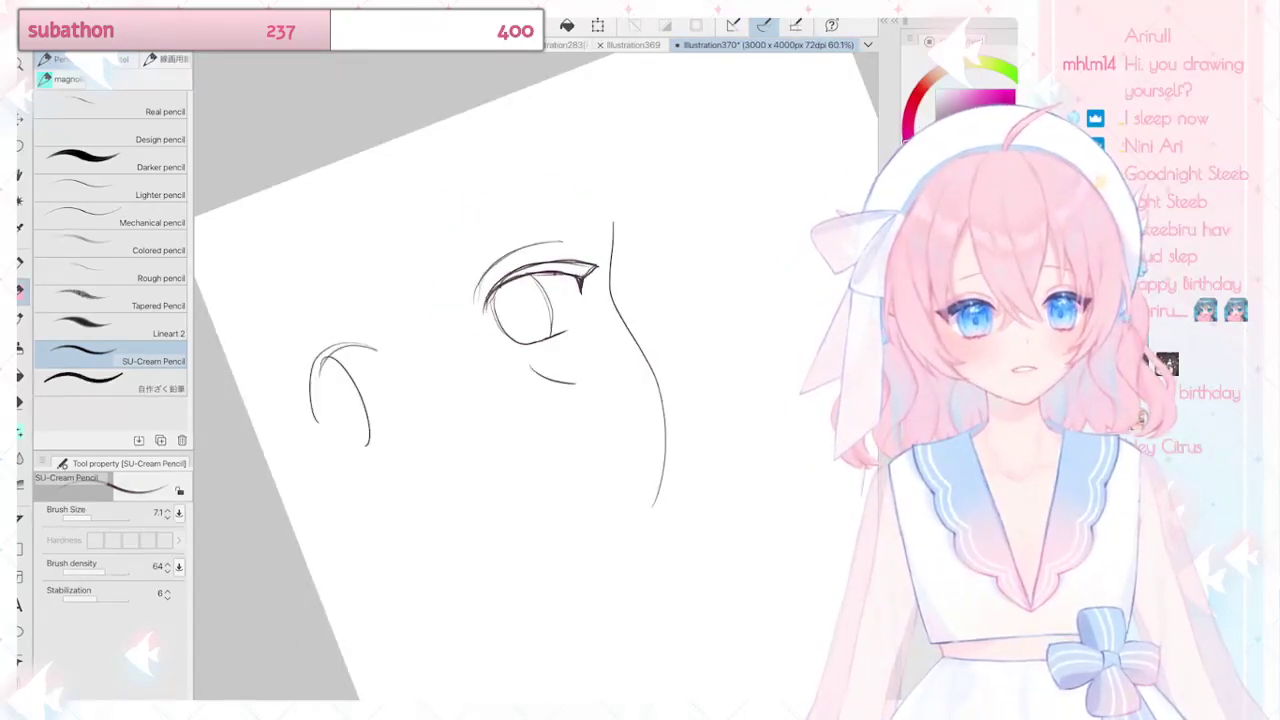
scroll(536, 376, up, 1)
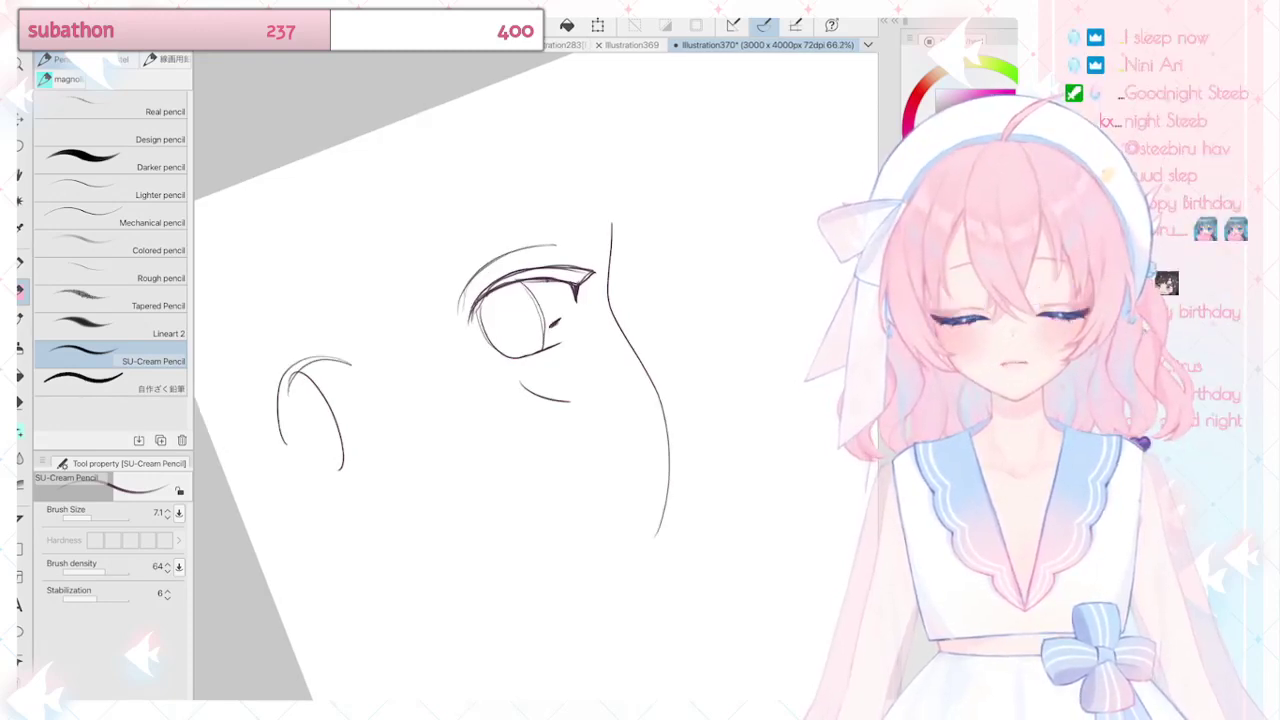
key(ctrl+z)
key(ctrl+z)
key(ctrl+z)
key(ctrl+z)
key(ctrl+z)
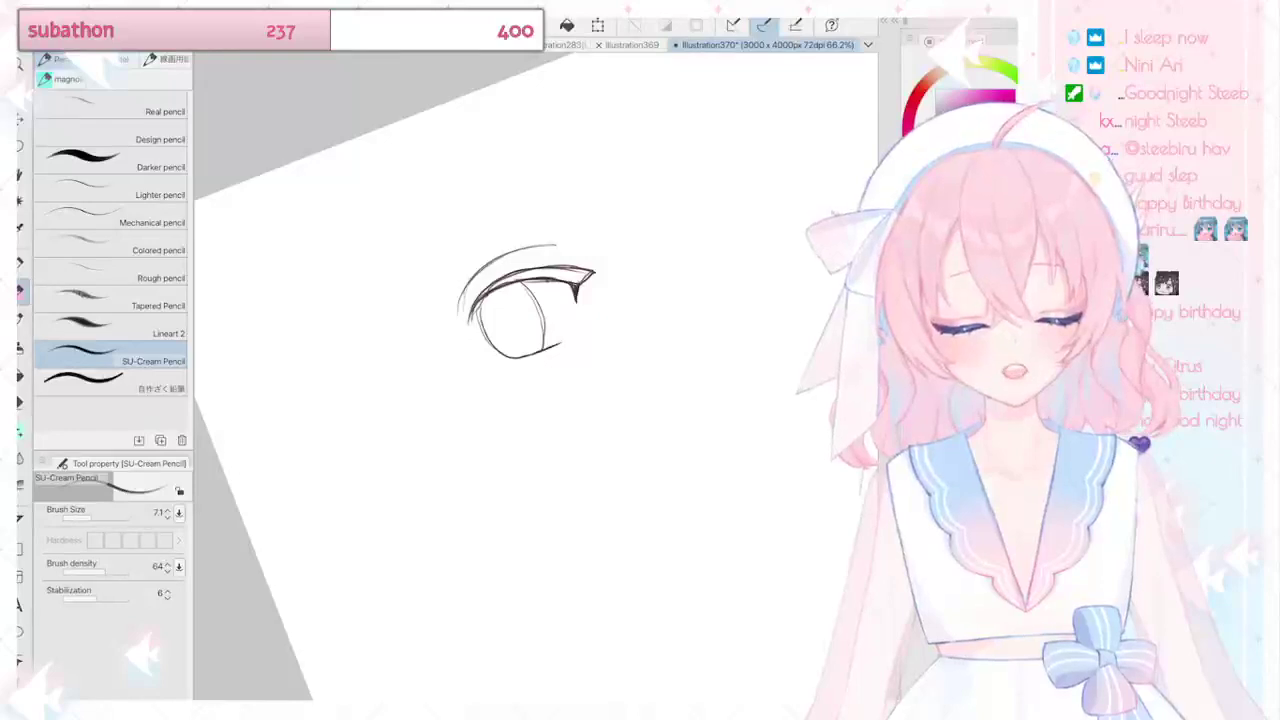
Step: Sketch a long curved contour sweeping below the eye, then undo it together with the iris
scroll(590, 250, up, 2)
drag(410, 330, 660, 490)
drag(470, 425, 545, 480)
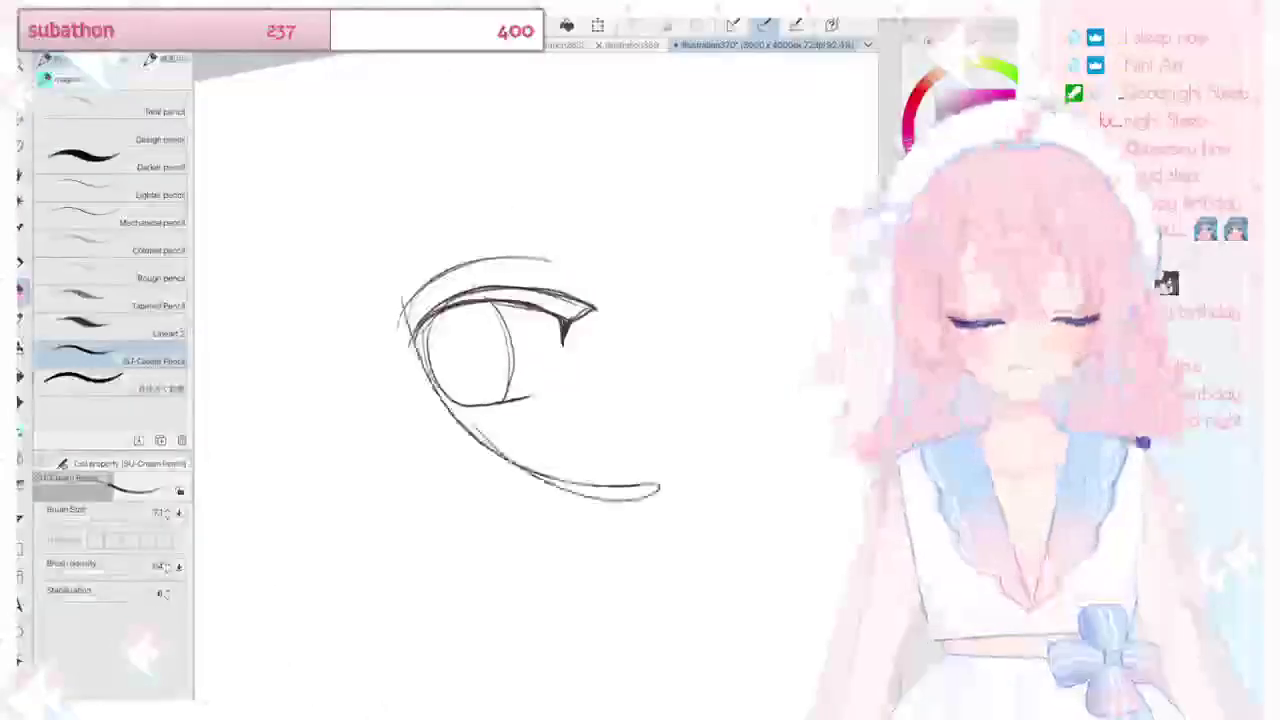
key(ctrl+z)
key(ctrl+z)
key(ctrl+z)
key(ctrl+z)
key(ctrl+z)
key(ctrl+z)
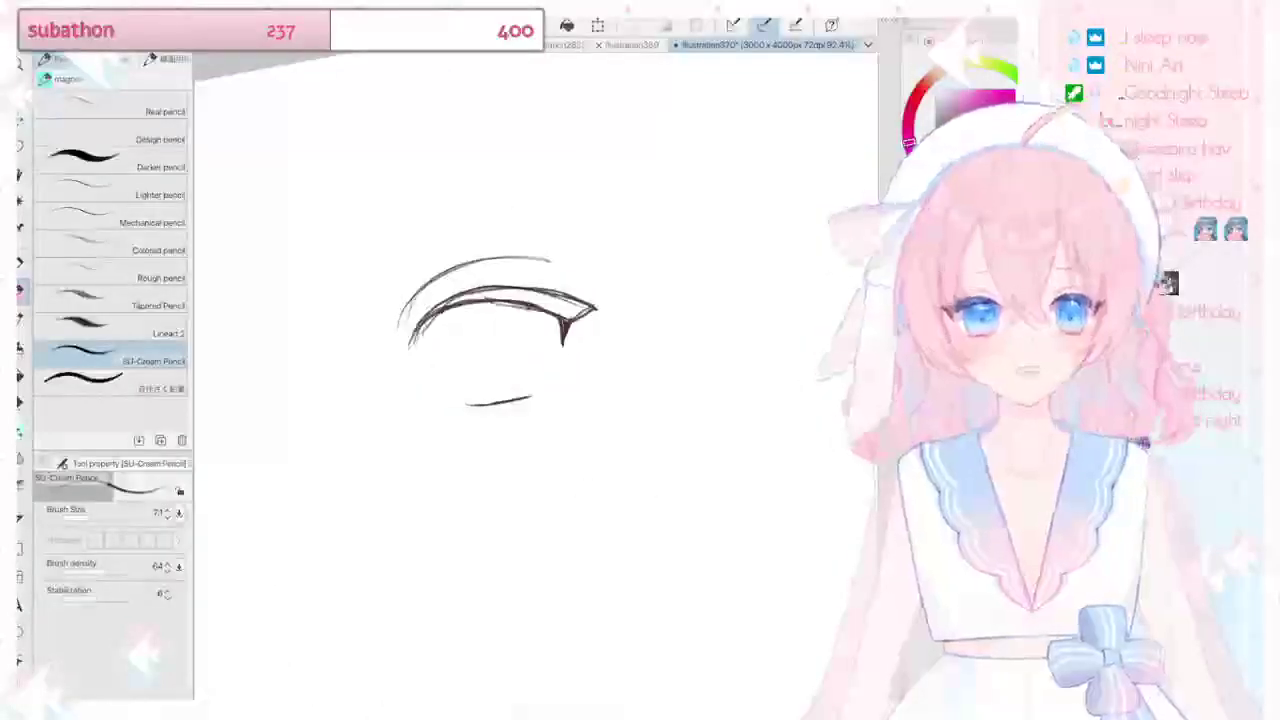
scroll(535, 330, down, 2)
scroll(535, 330, up, 2)
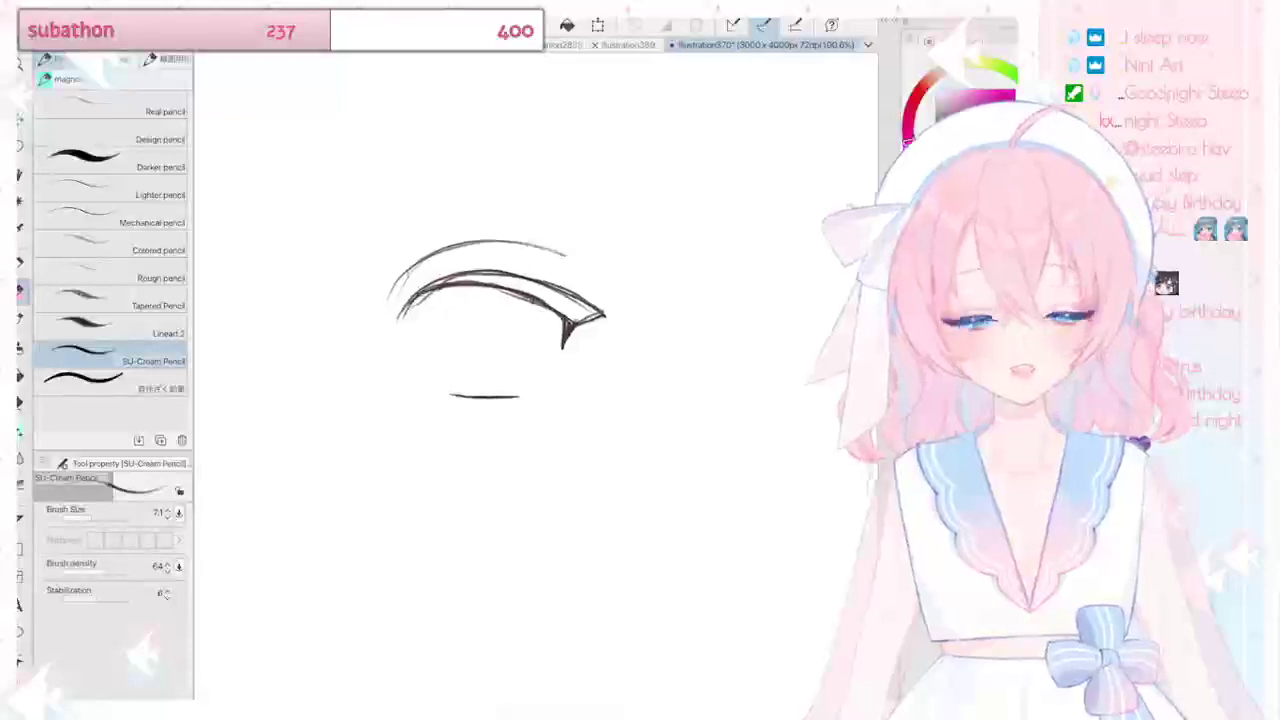
Step: Sketch a second, narrower eye beside a curved face contour, with one arrow pointing at it and a sideways arrow above
scroll(535, 330, down, 2)
drag(457, 298, 418, 424)
mouse_move(340, 256)
mouse_down()
mouse_move(437, 294)
mouse_move(415, 346)
mouse_up()
mouse_move(345, 313)
mouse_down()
mouse_move(377, 312)
mouse_move(367, 322)
mouse_up()
scroll(580, 370, up, 1)
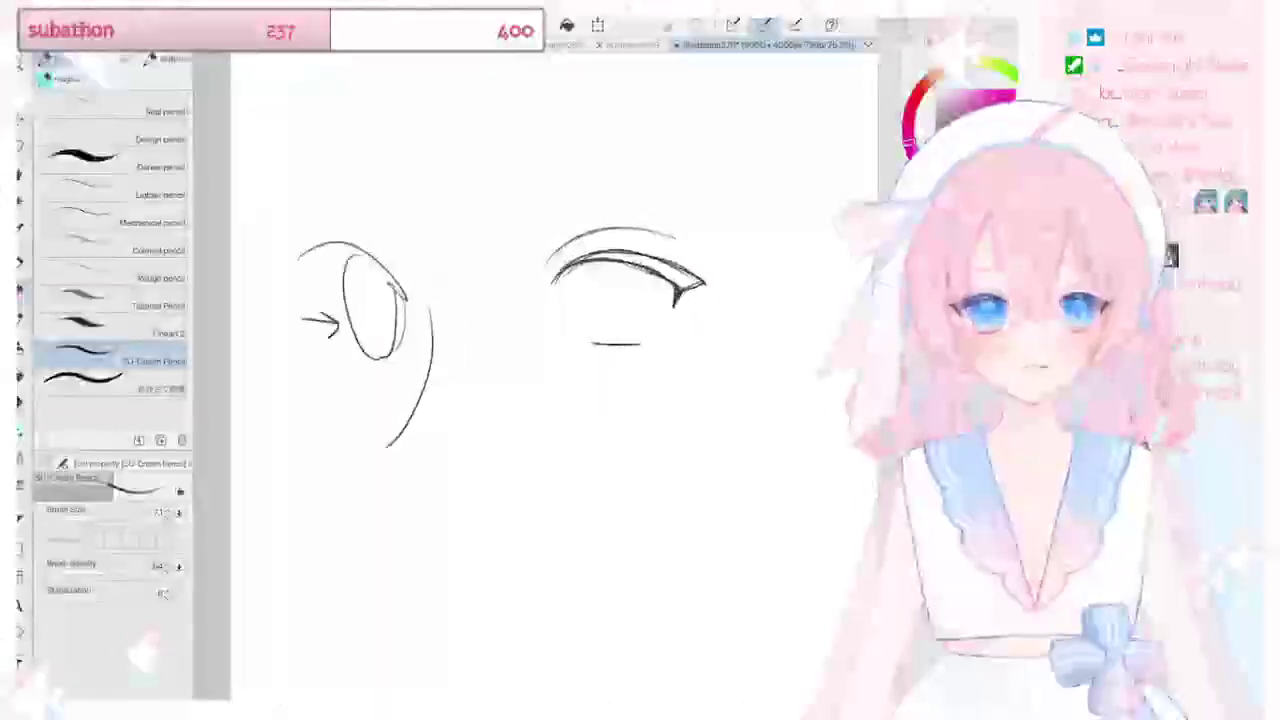
drag(528, 158, 470, 162)
drag(500, 146, 497, 180)
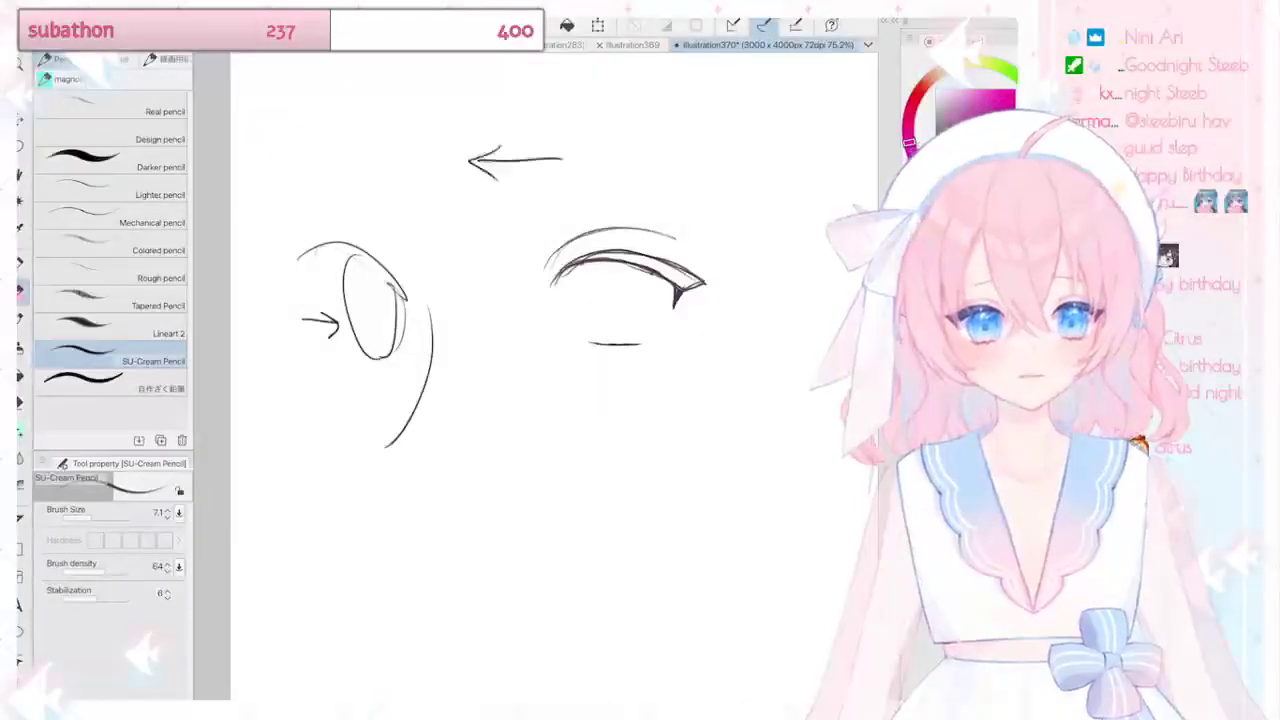
Step: Sketch a round iris on the original eye and reinforce the narrow oval iris of the second eye
drag(588, 266, 598, 342)
drag(630, 266, 638, 342)
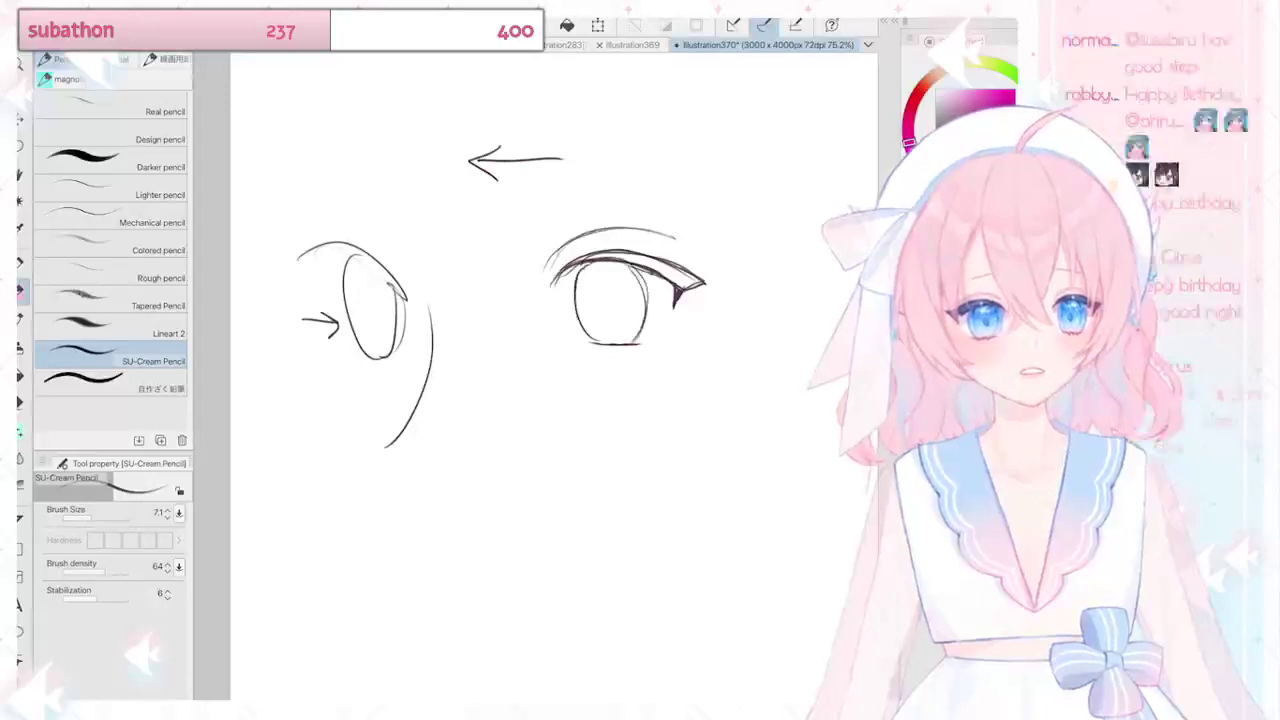
drag(575, 301, 601, 347)
drag(352, 252, 374, 358)
drag(396, 276, 372, 358)
drag(346, 258, 394, 294)
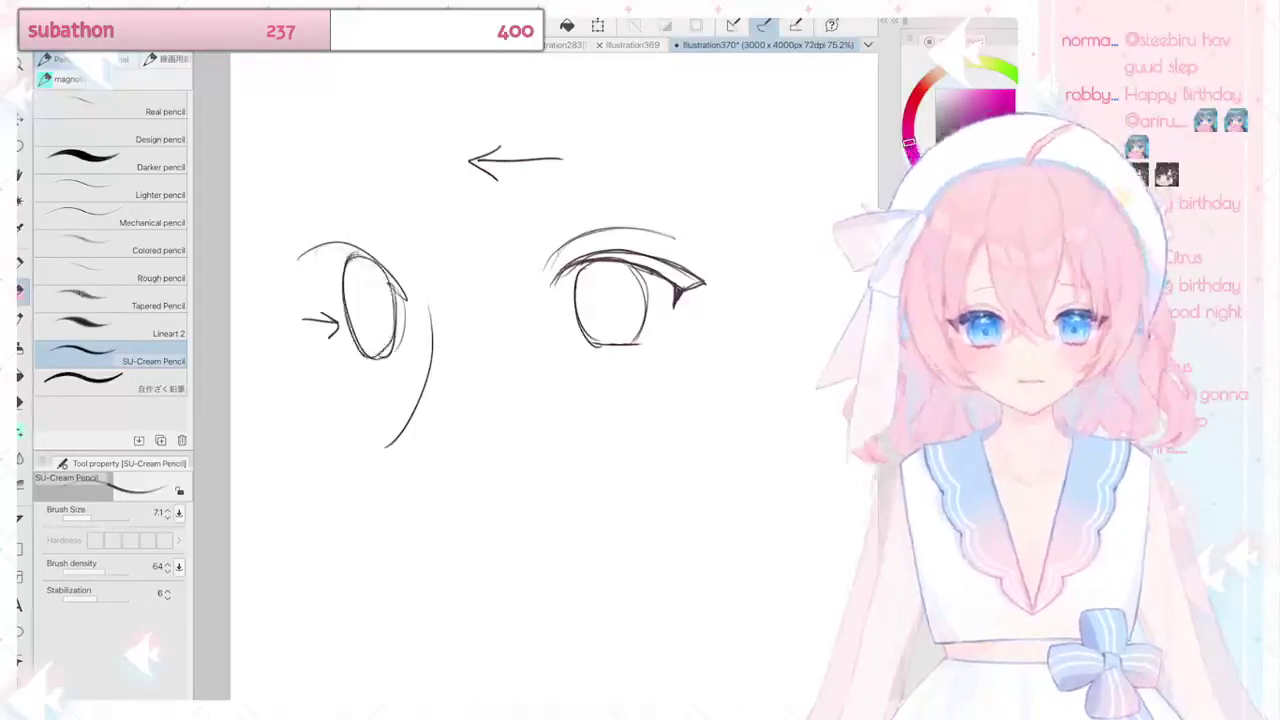
mouse_move(586, 263)
mouse_down()
mouse_move(570, 296)
mouse_move(630, 346)
mouse_up()
drag(409, 308, 414, 324)
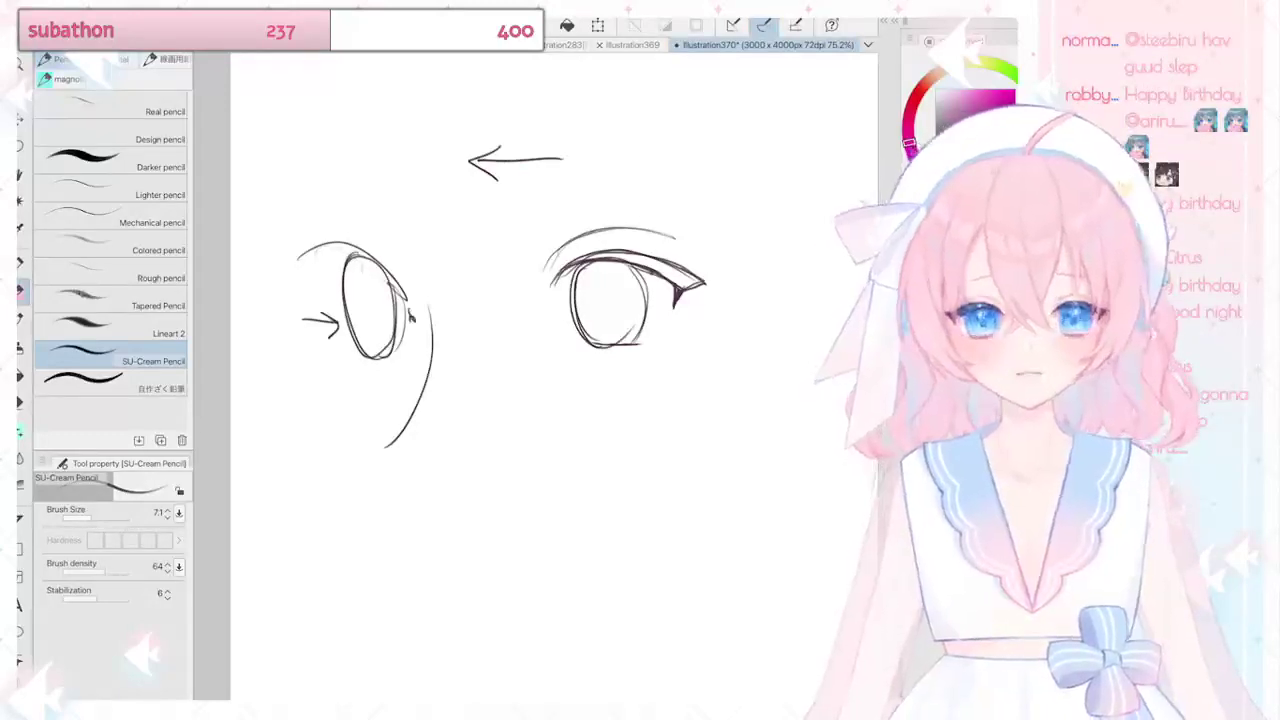
Step: Try a wider iris extending past the narrow one on the second eye, then undo it
drag(336, 248, 360, 356)
drag(374, 262, 322, 290)
drag(322, 300, 376, 356)
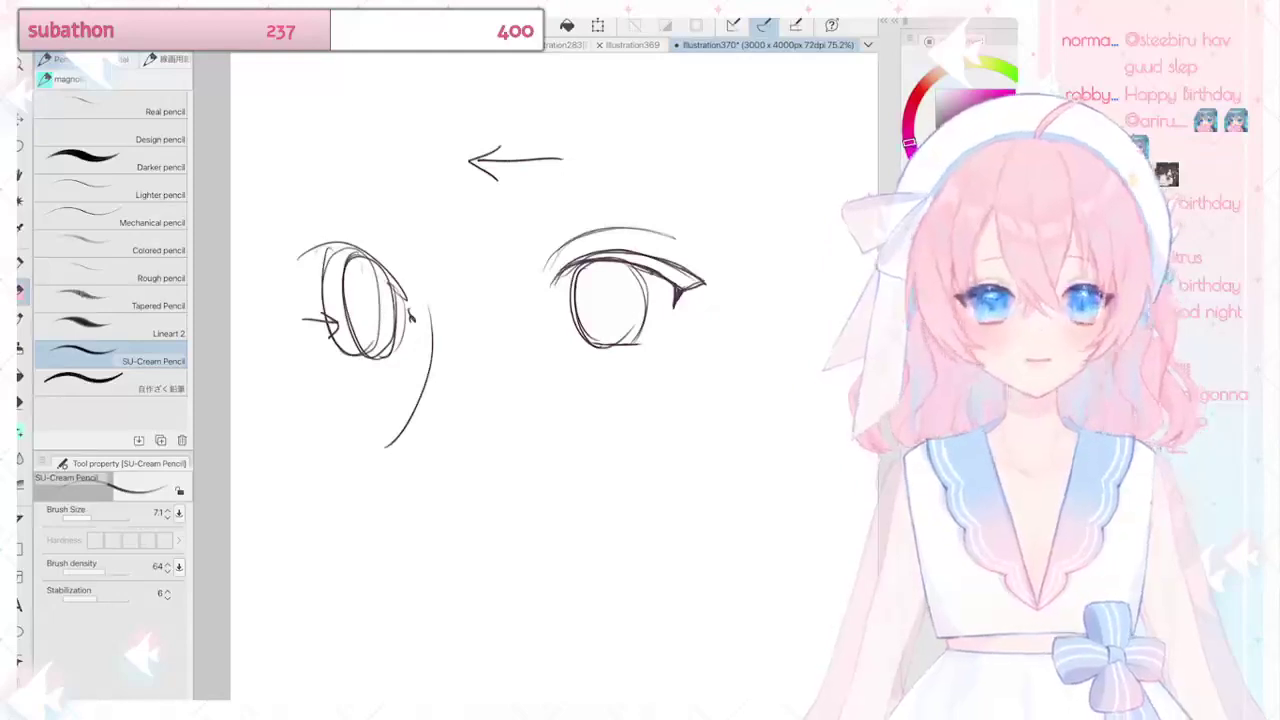
scroll(636, 382, down, 3)
key(ctrl+z)
key(ctrl+z)
scroll(690, 385, up, 2)
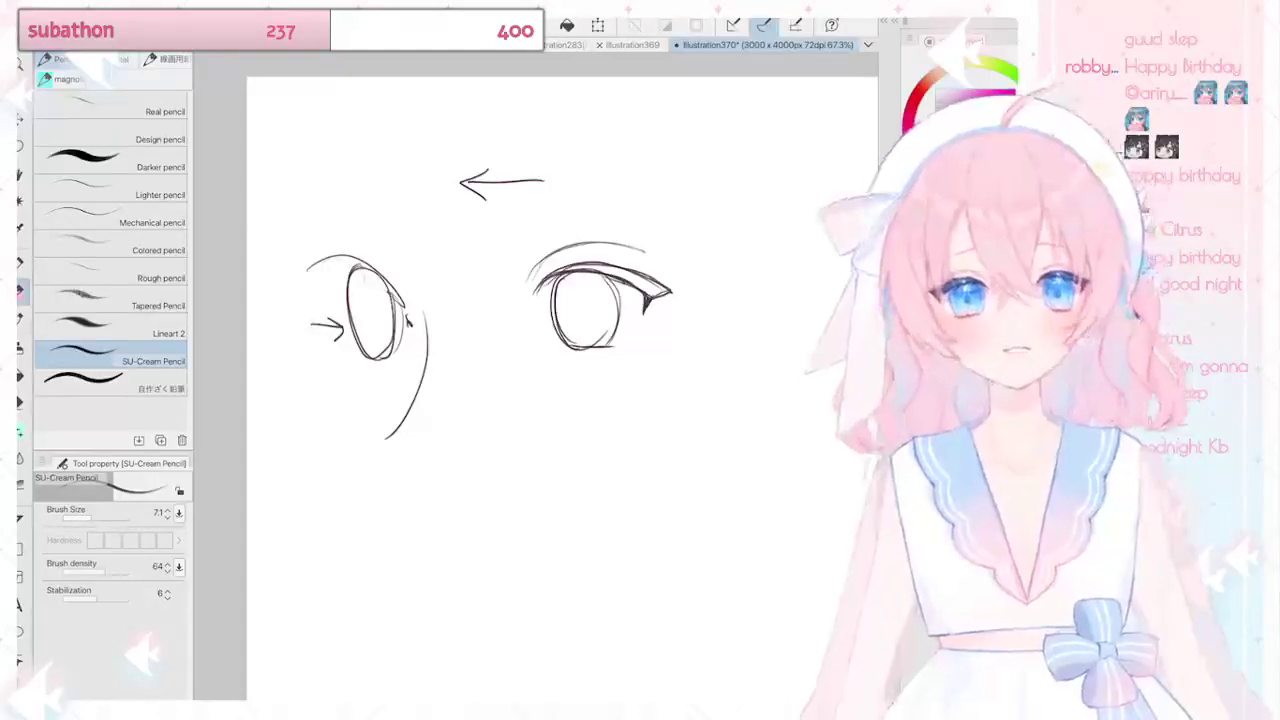
scroll(560, 390, down, 1)
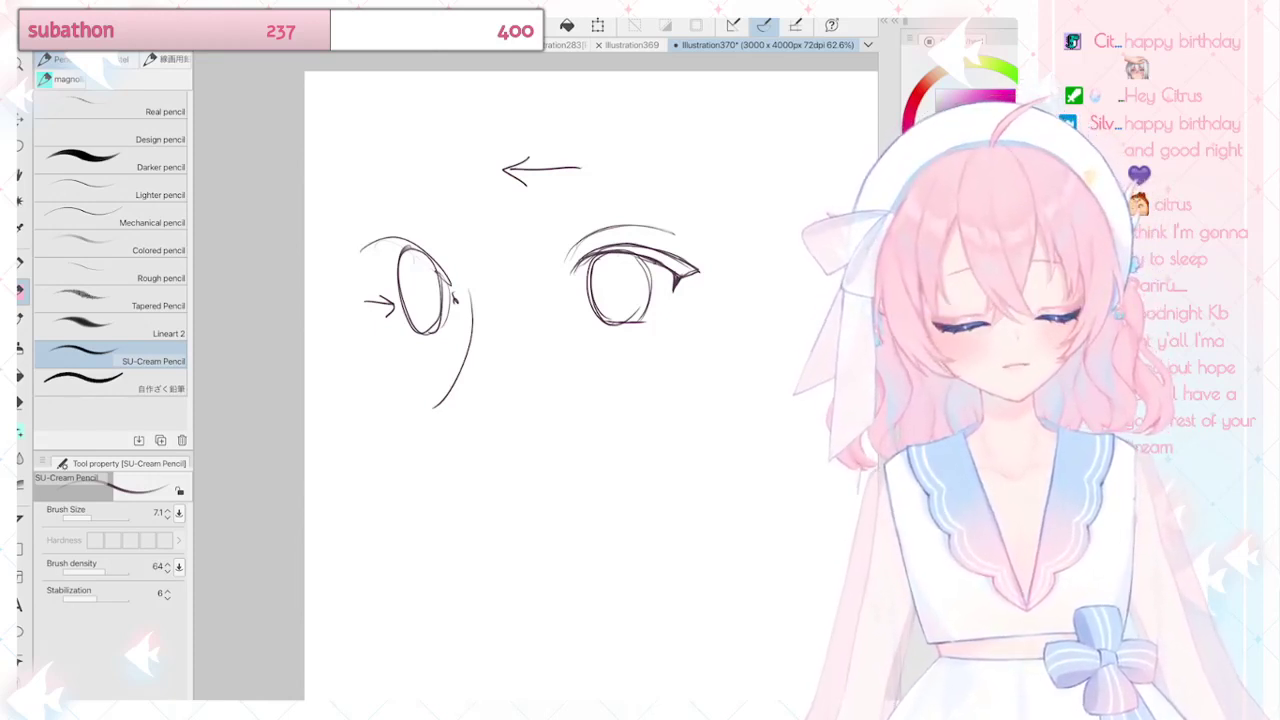
Step: Undo the original eye's iris, both arrows and the entire second eye with its face contour
key(ctrl+z)
key(ctrl+z)
key(ctrl+z)
key(ctrl+z)
key(ctrl+z)
key(ctrl+z)
key(ctrl+z)
key(ctrl+z)
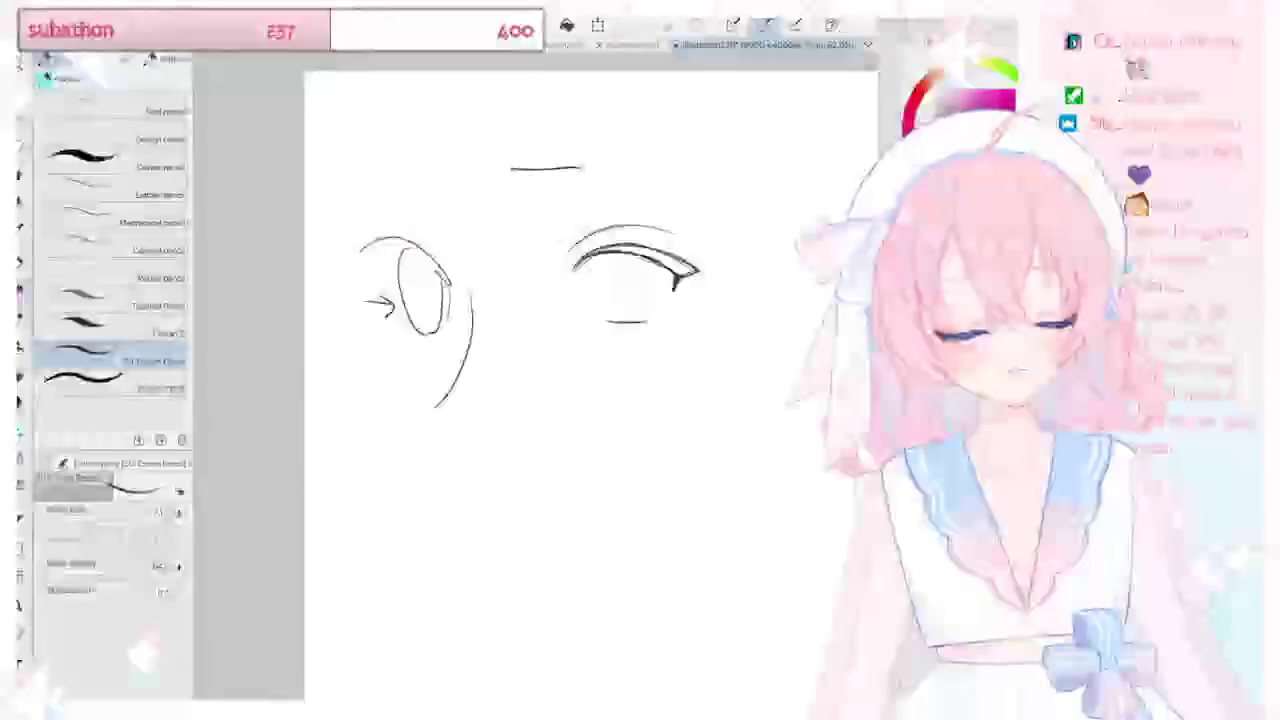
key(ctrl+z)
key(ctrl+z)
key(ctrl+z)
key(ctrl+z)
Step: Sketch the iris as a tall shape hanging from the lash line and narrowing to a flat base on the lower line
key(ctrl+plus)
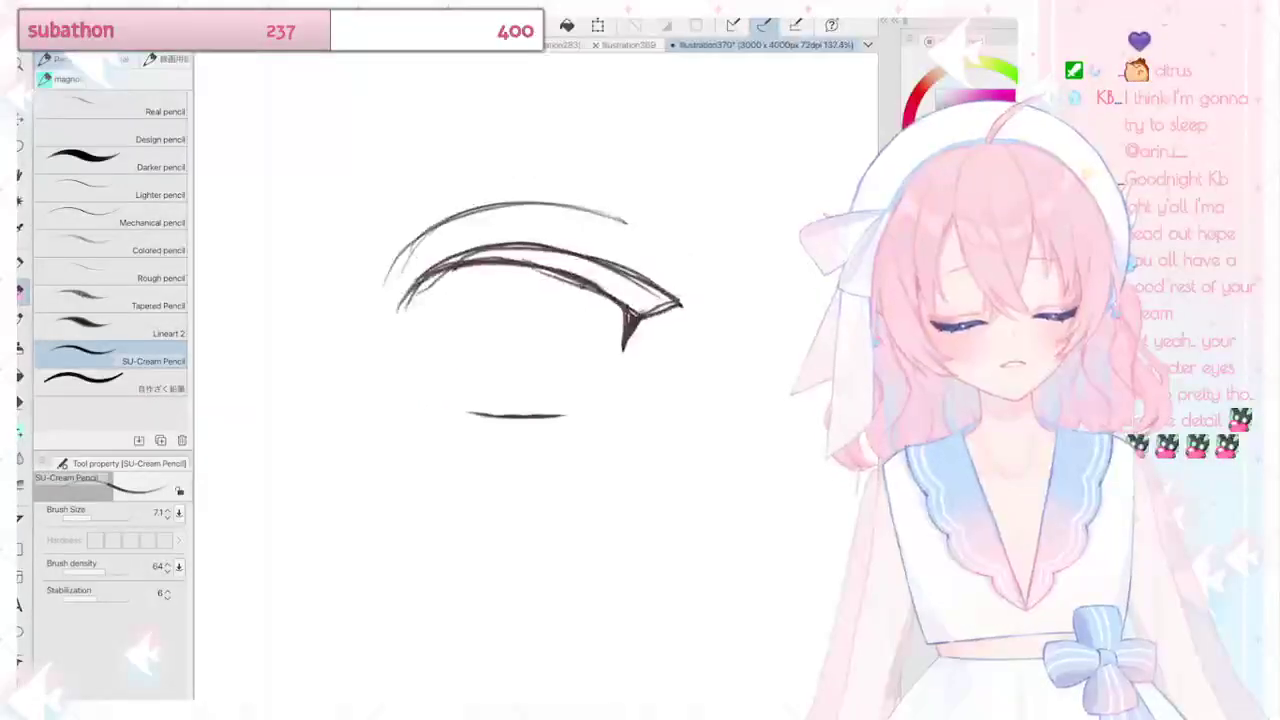
drag(450, 268, 468, 404)
drag(580, 345, 562, 410)
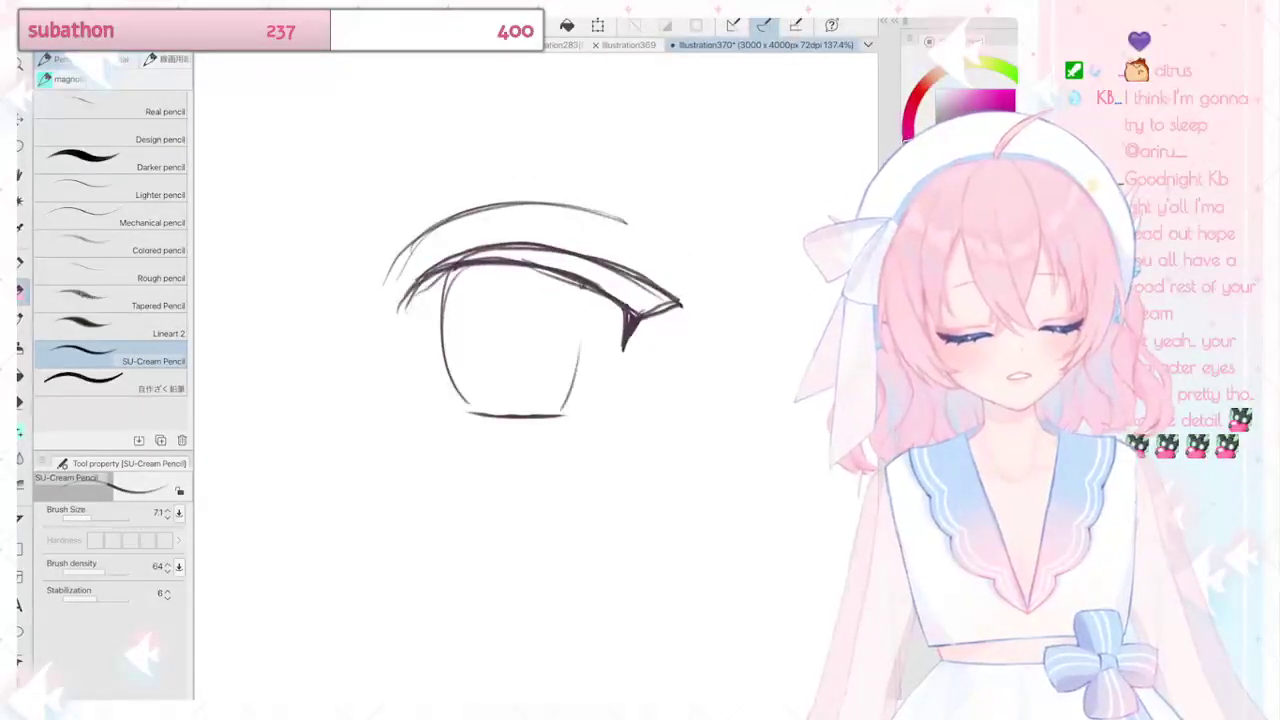
drag(580, 278, 557, 416)
mouse_move(456, 266)
mouse_down()
mouse_move(442, 384)
mouse_move(492, 415)
mouse_up()
drag(580, 366, 556, 416)
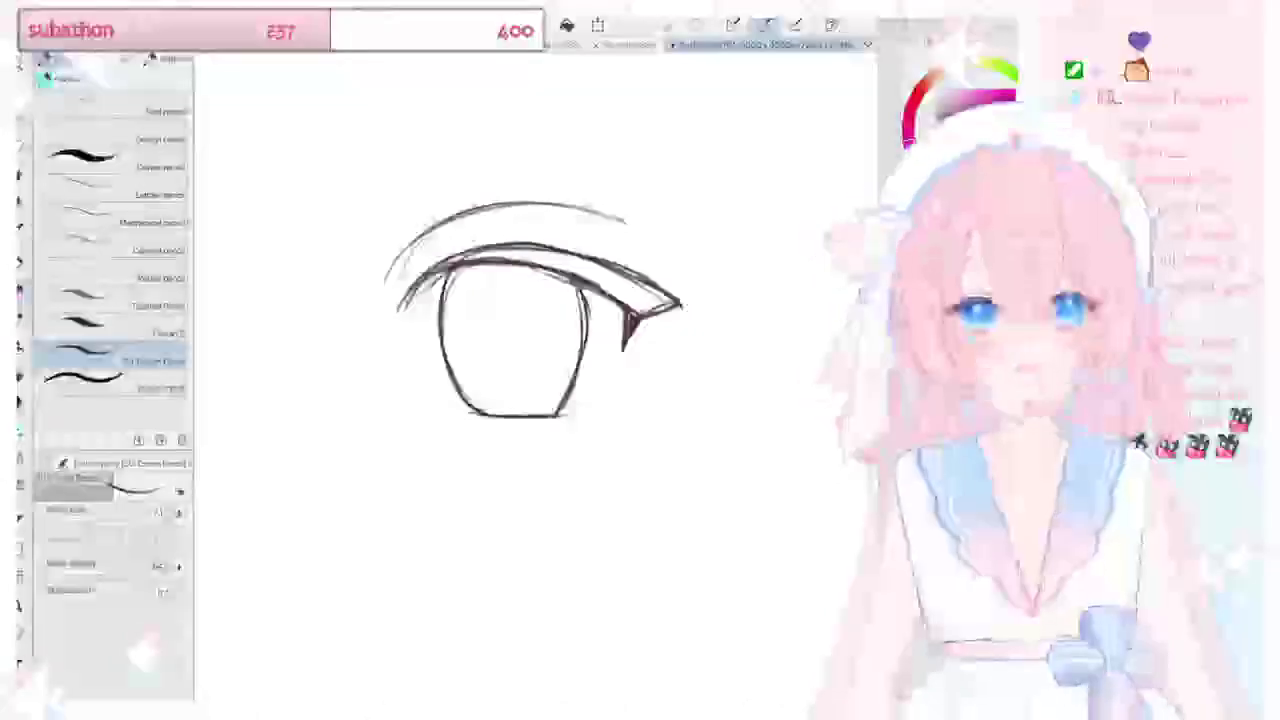
Step: Thicken the iris's outer upper edge and darken the lower lash line with small pointed lashes
scroll(540, 300, down, 3)
scroll(540, 300, up, 4)
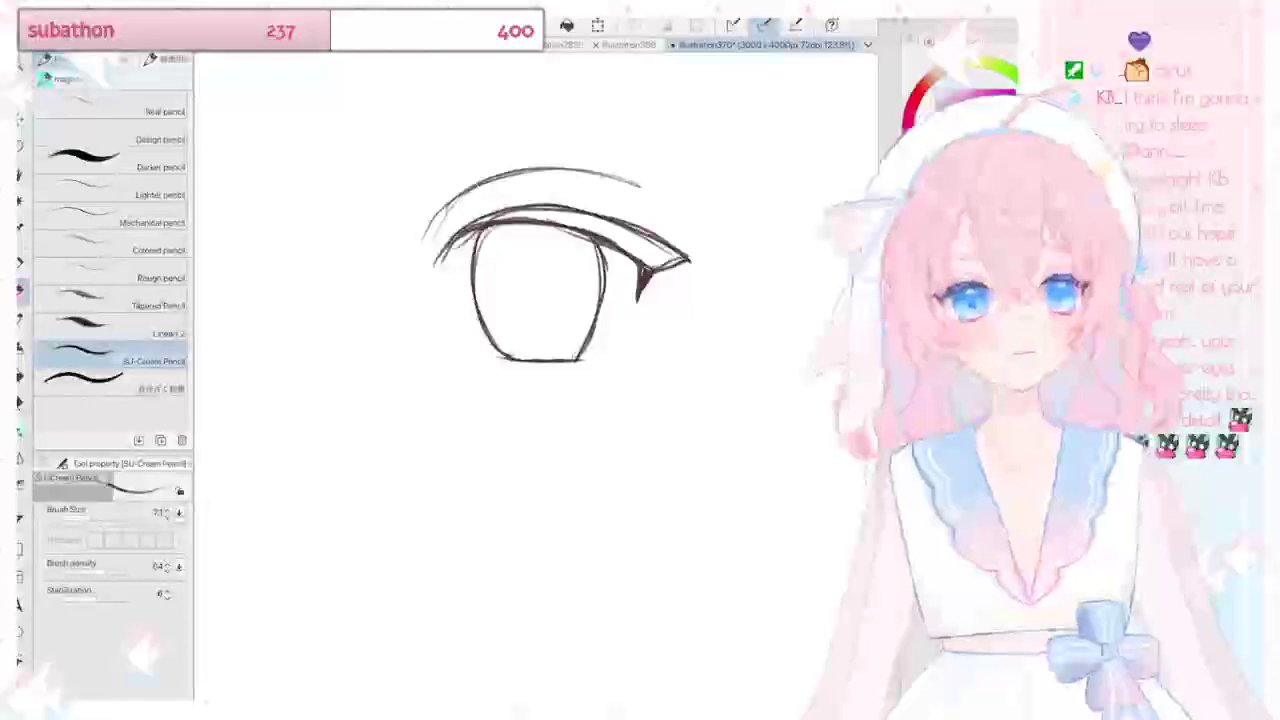
drag(602, 245, 607, 303)
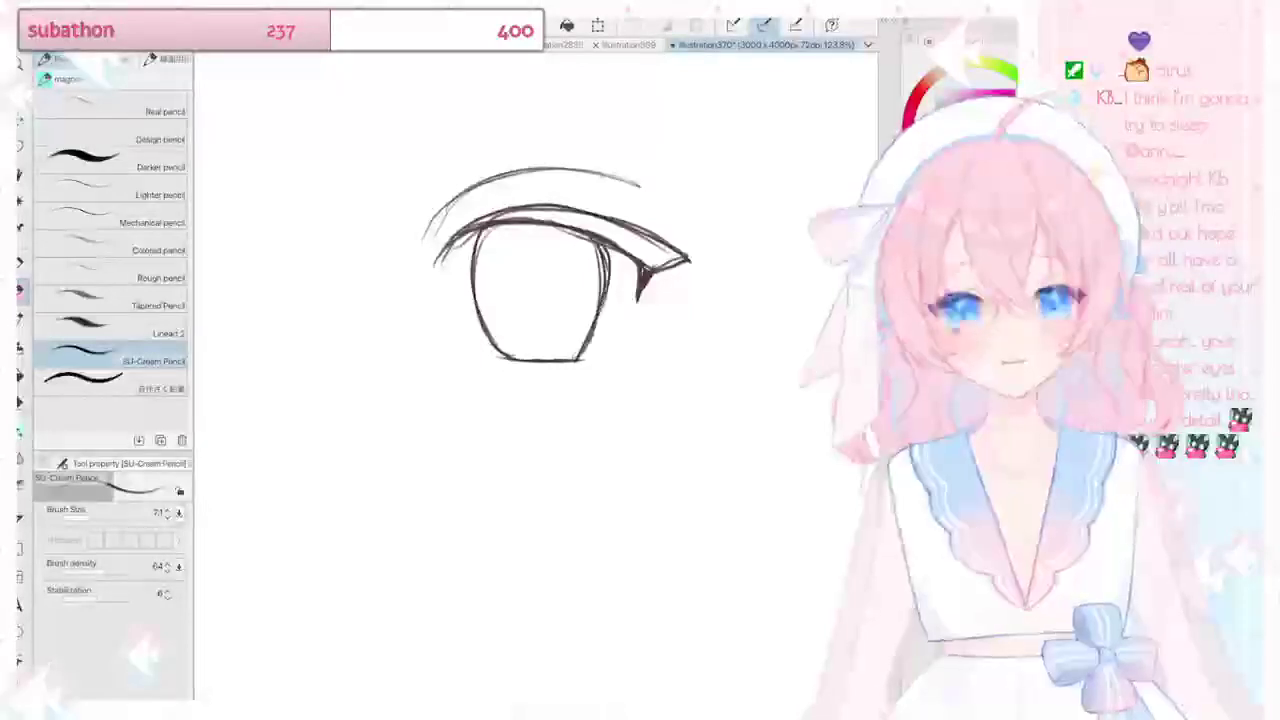
mouse_move(560, 358)
mouse_down()
mouse_move(576, 357)
mouse_move(518, 368)
mouse_up()
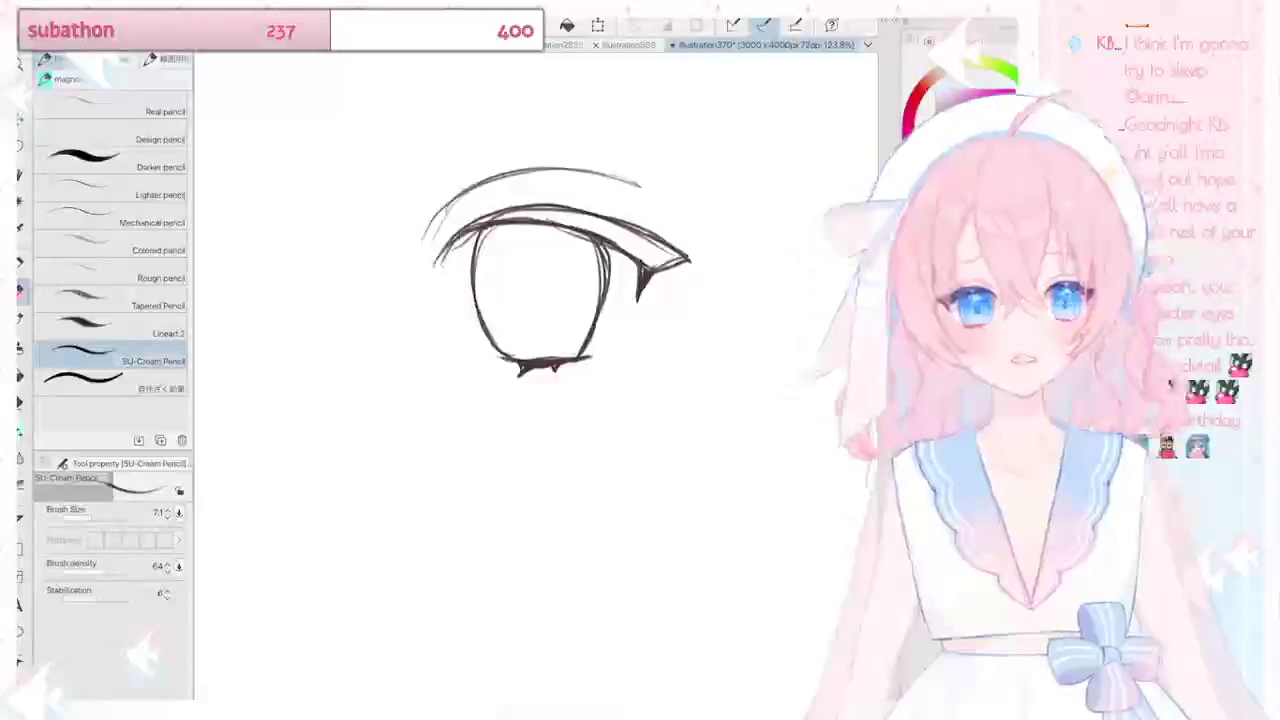
Step: Sketch a separate curved lower lash line with small triangular lashes beside the eye, then undo it
drag(678, 410, 772, 392)
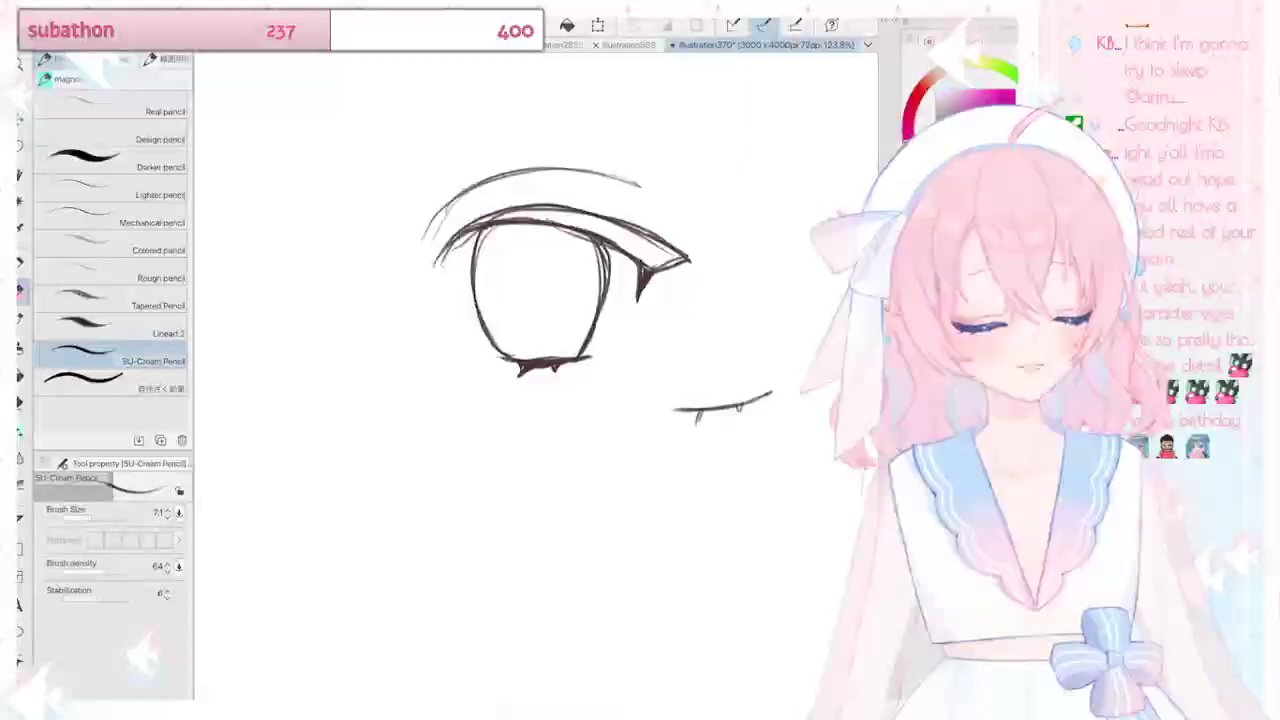
mouse_move(691, 411)
mouse_down()
mouse_move(696, 423)
mouse_move(762, 406)
mouse_up()
drag(716, 407, 776, 389)
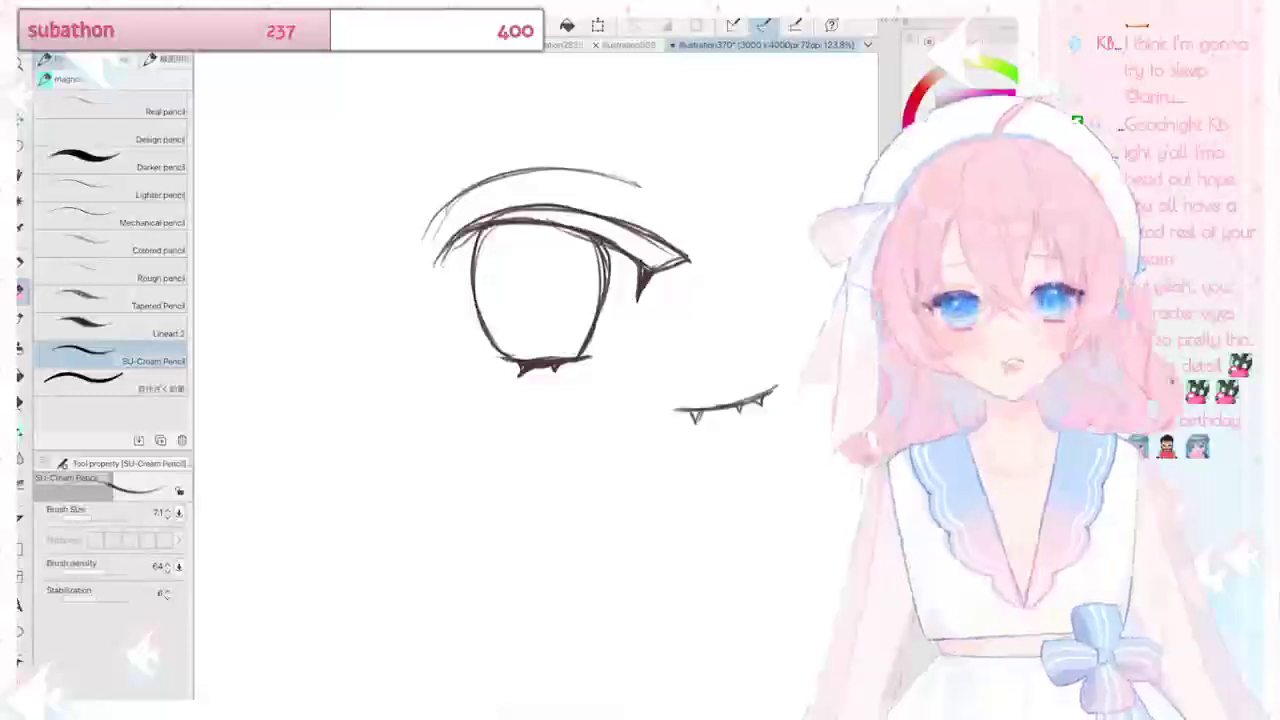
key(ctrl+z)
key(ctrl+z)
key(ctrl+z)
key(ctrl+z)
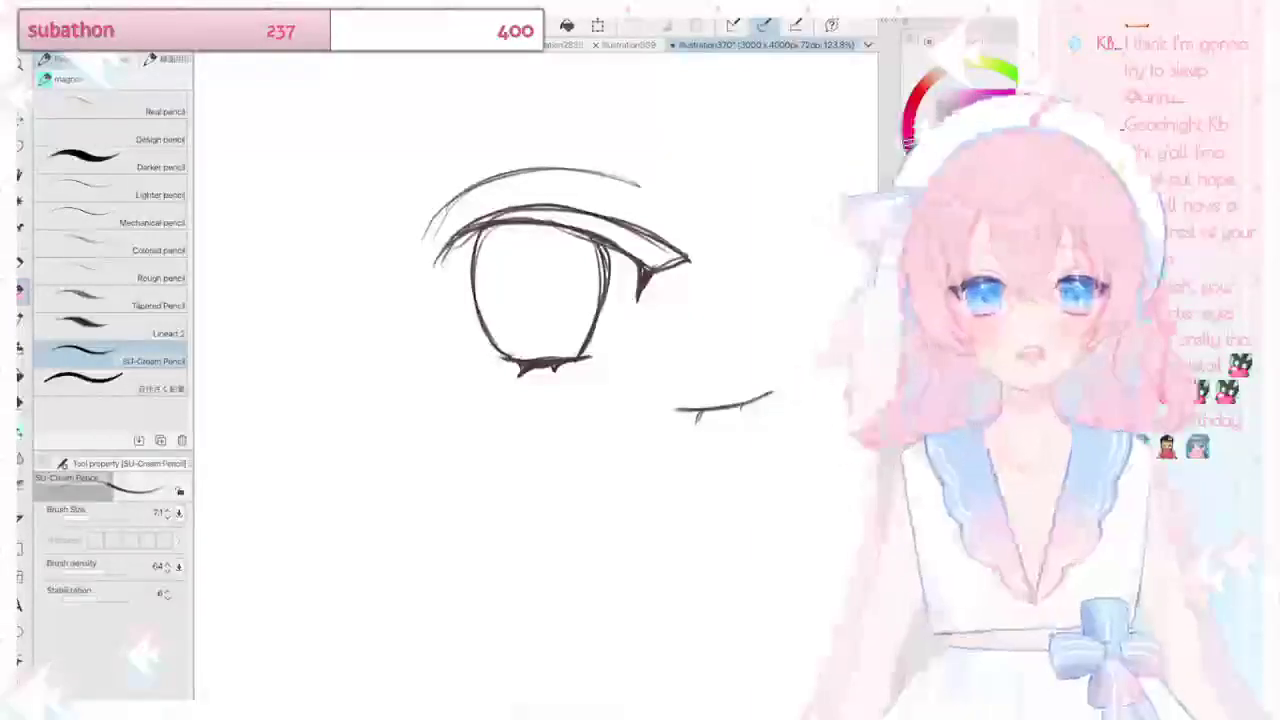
key(ctrl+z)
key(ctrl+z)
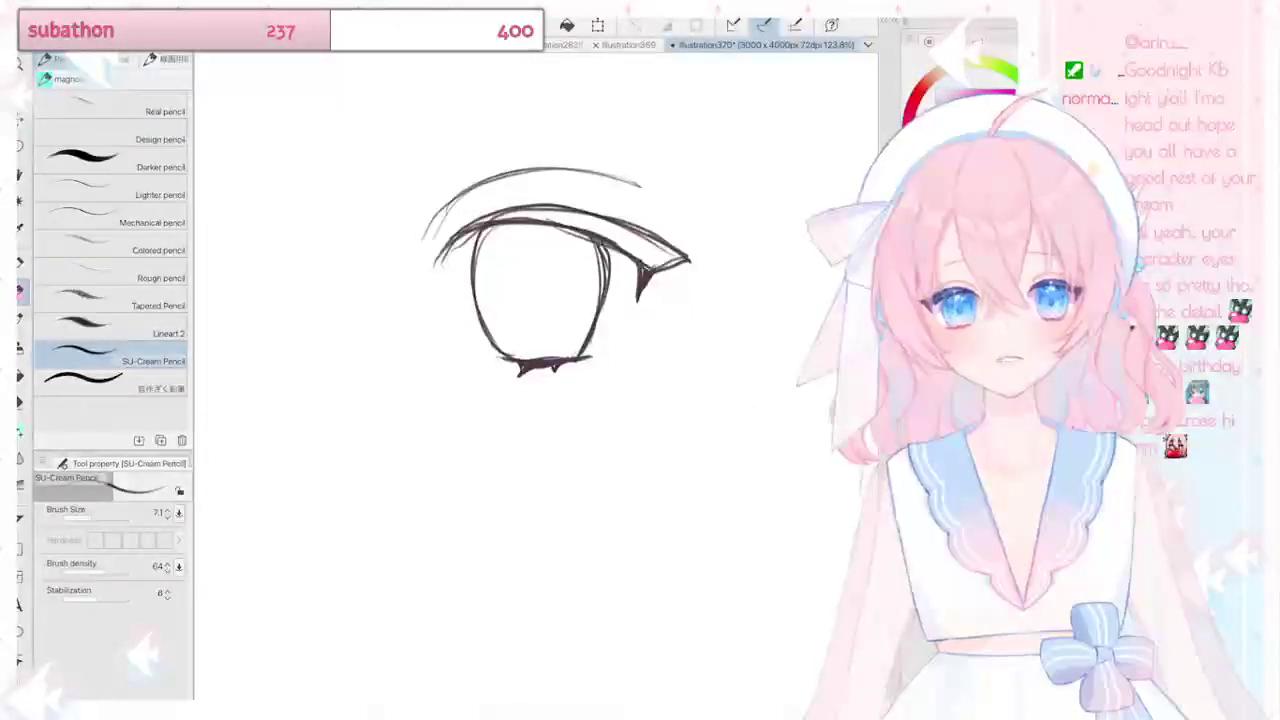
Step: Reinforce the inner end of the lower lash line and erase the stray mark near the outer corner
scroll(610, 370, up, 2)
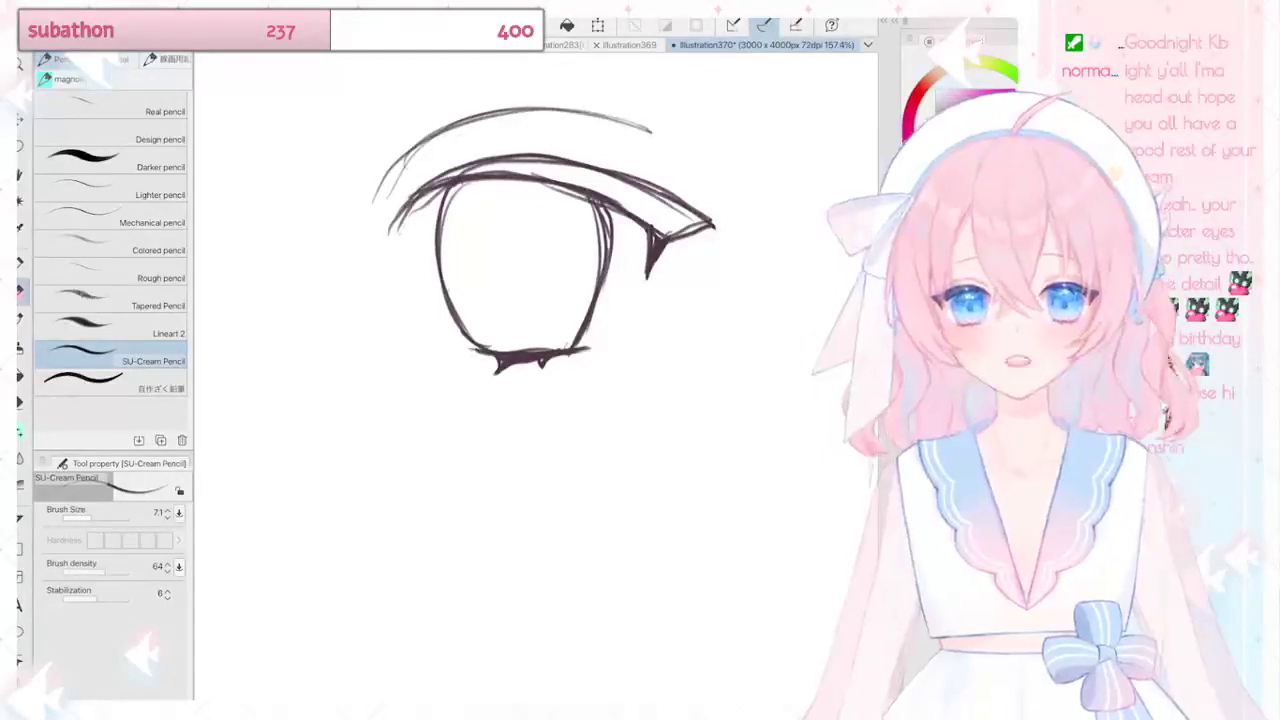
scroll(618, 402, down, 1)
scroll(720, 300, down, 1)
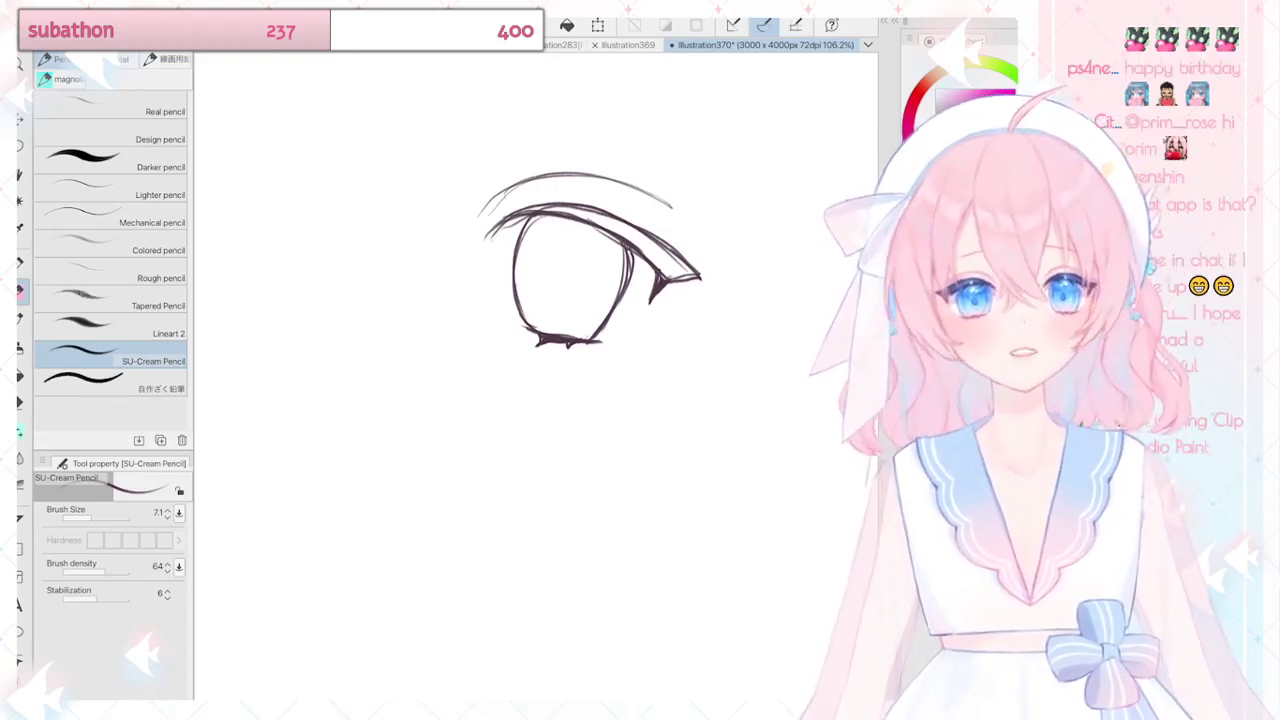
scroll(636, 356, down, 3)
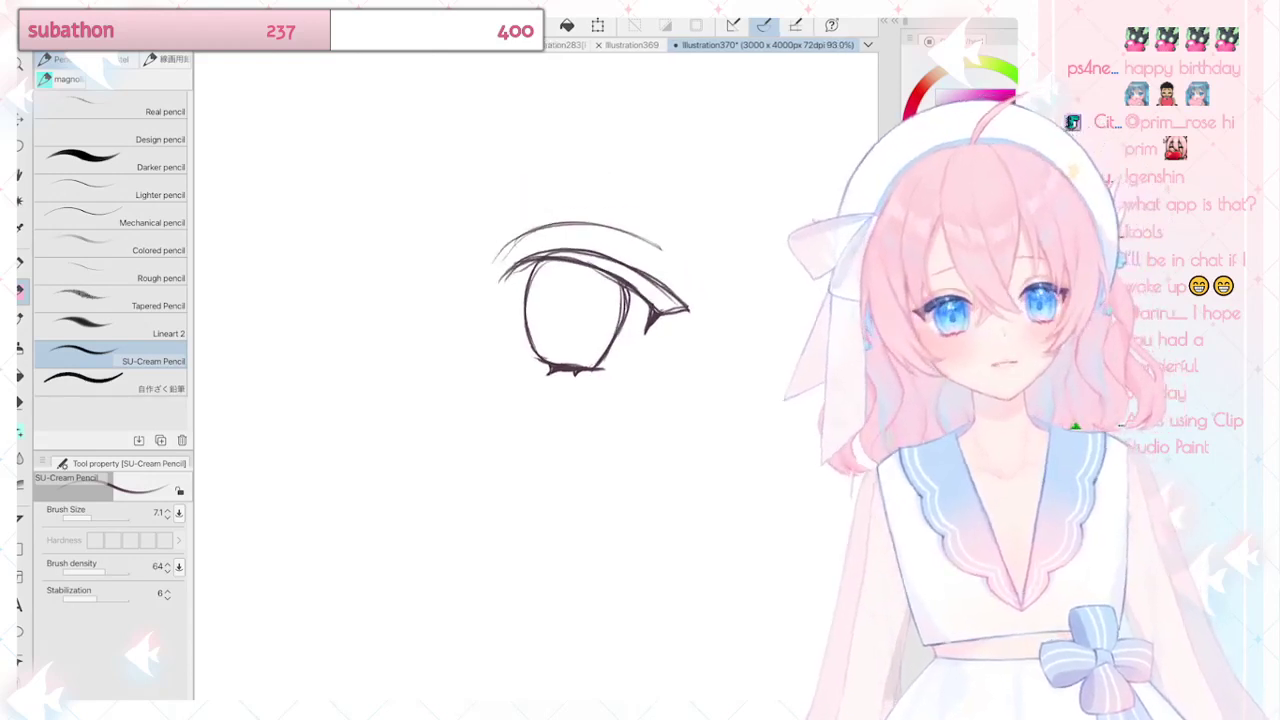
scroll(677, 260, up, 3)
drag(675, 288, 686, 297)
drag(466, 442, 502, 440)
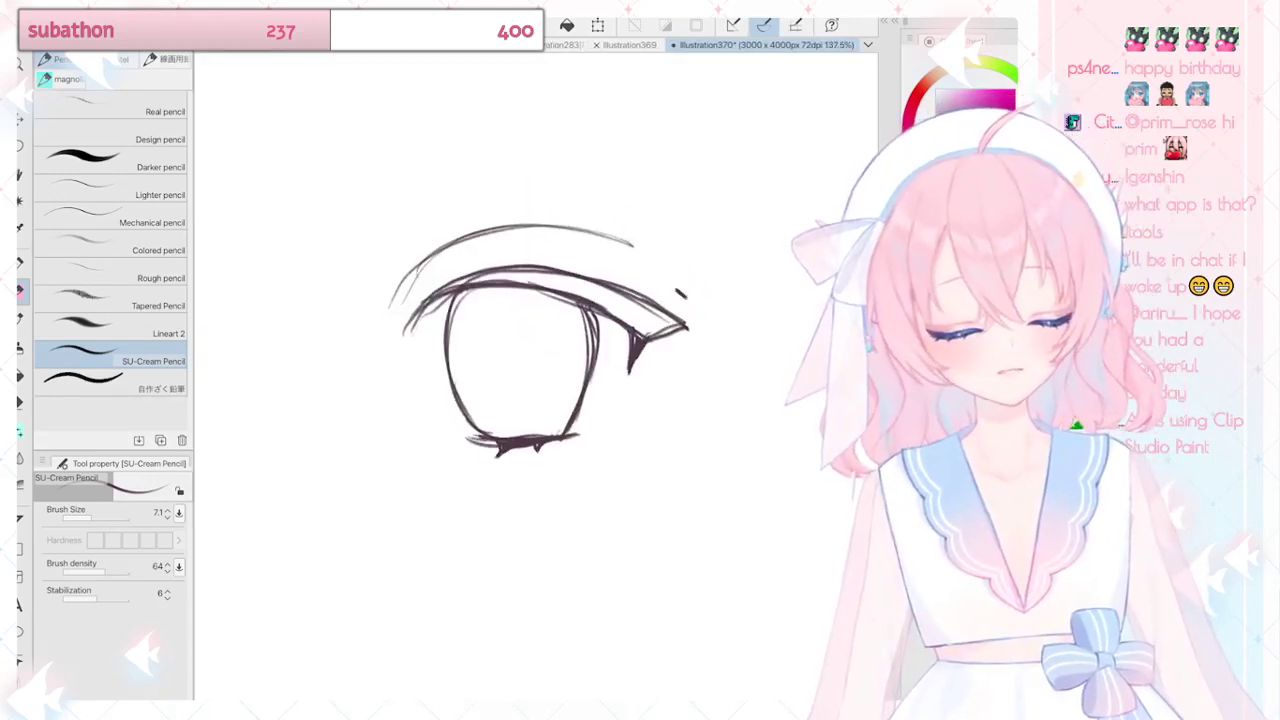
key(e)
click(684, 288)
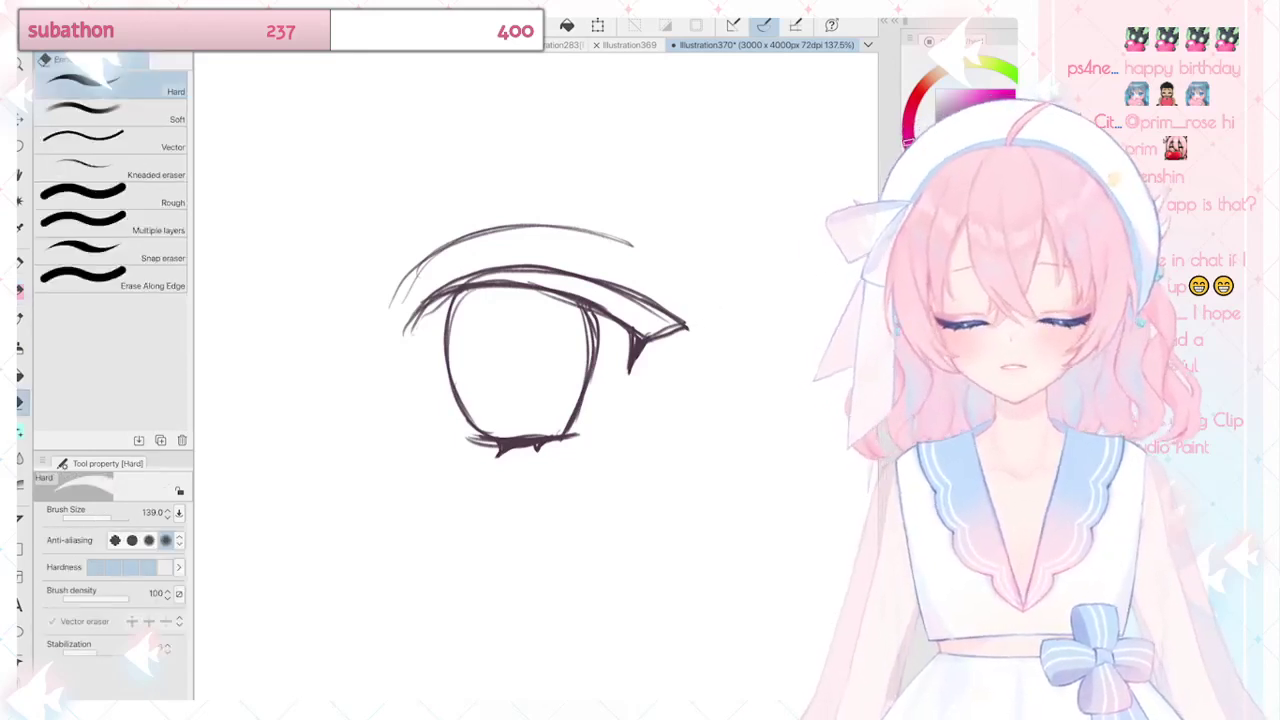
Step: Draw a curved shadow edge across the upper iris with the pencil and hatch the area above it
key(p)
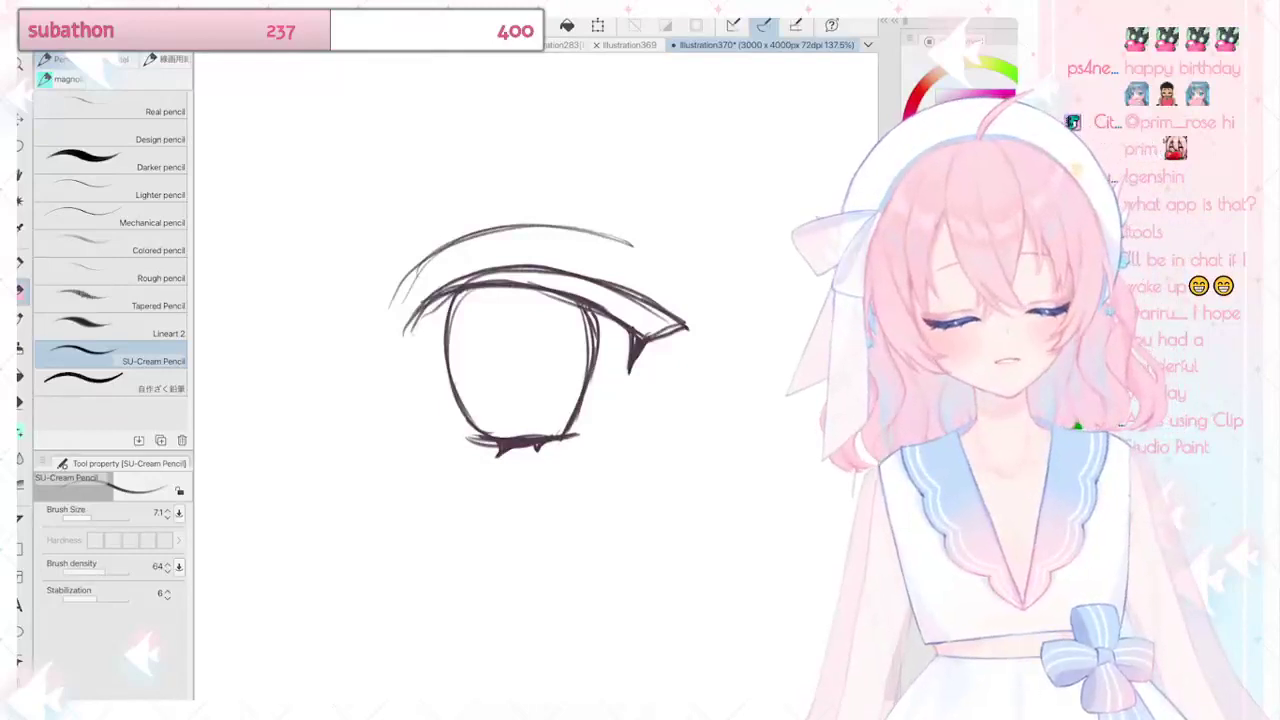
drag(448, 350, 584, 346)
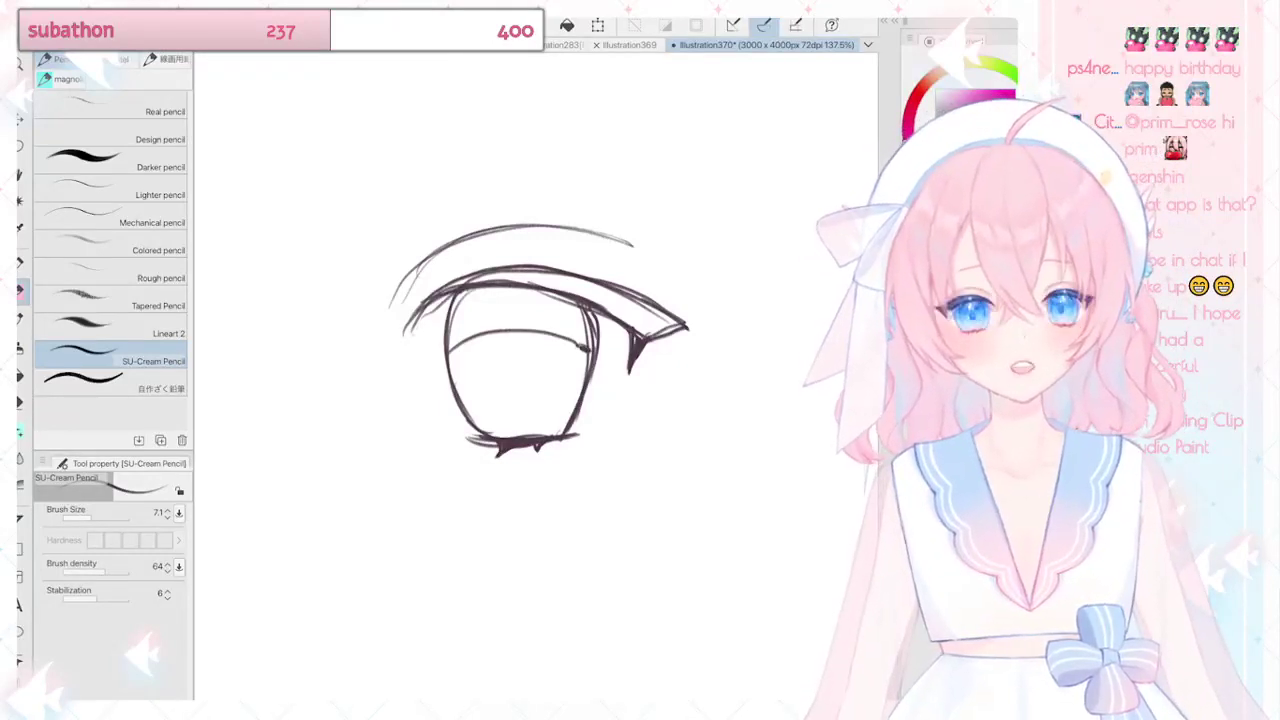
mouse_move(478, 289)
mouse_down()
mouse_move(458, 338)
mouse_move(478, 337)
mouse_up()
mouse_move(524, 289)
mouse_down()
mouse_move(494, 335)
mouse_move(526, 327)
mouse_up()
mouse_move(560, 297)
mouse_down()
mouse_move(523, 383)
mouse_move(512, 342)
mouse_move(526, 334)
mouse_move(514, 356)
mouse_move(544, 408)
mouse_move(485, 325)
mouse_move(559, 366)
mouse_move(552, 336)
mouse_up()
key(ctrl+z)
key(ctrl+z)
key(ctrl+z)
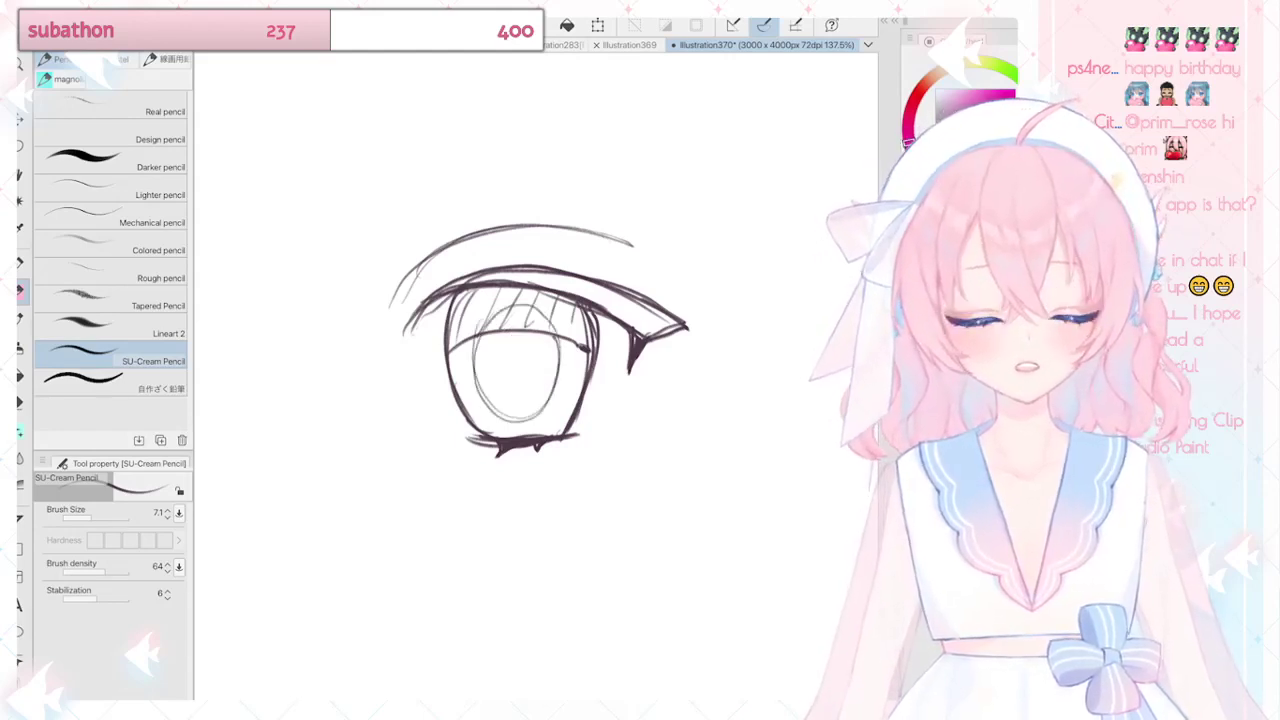
Step: Undo the oval pupil, try a diamond-shaped pupil with a small oval inside, then undo that as well
key(ctrl+z)
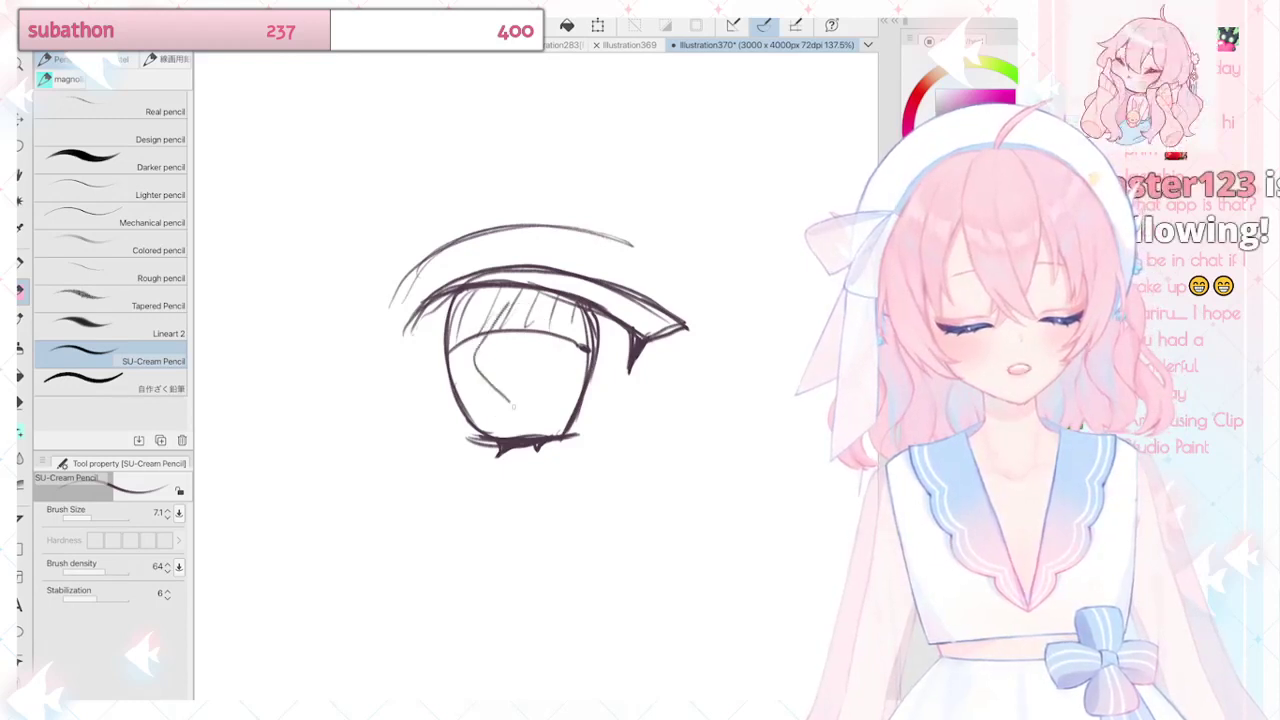
mouse_move(476, 366)
mouse_down()
mouse_move(566, 356)
mouse_move(518, 340)
mouse_up()
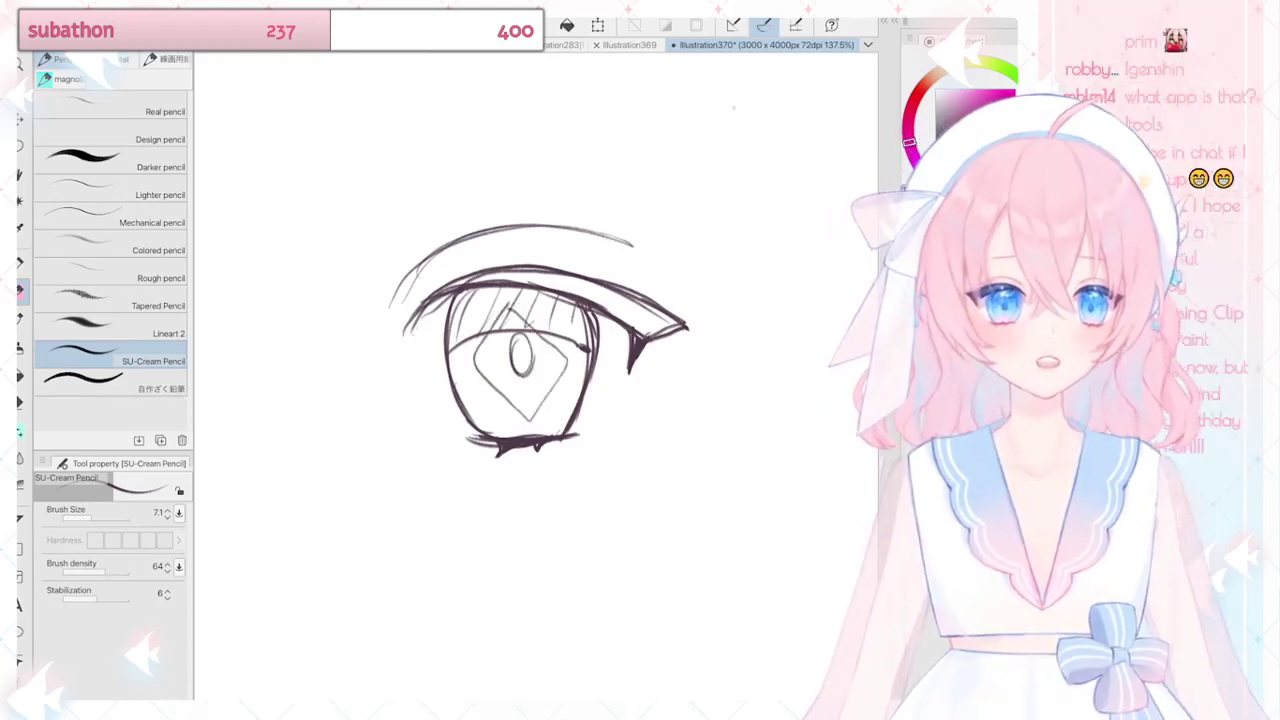
key(ctrl+z)
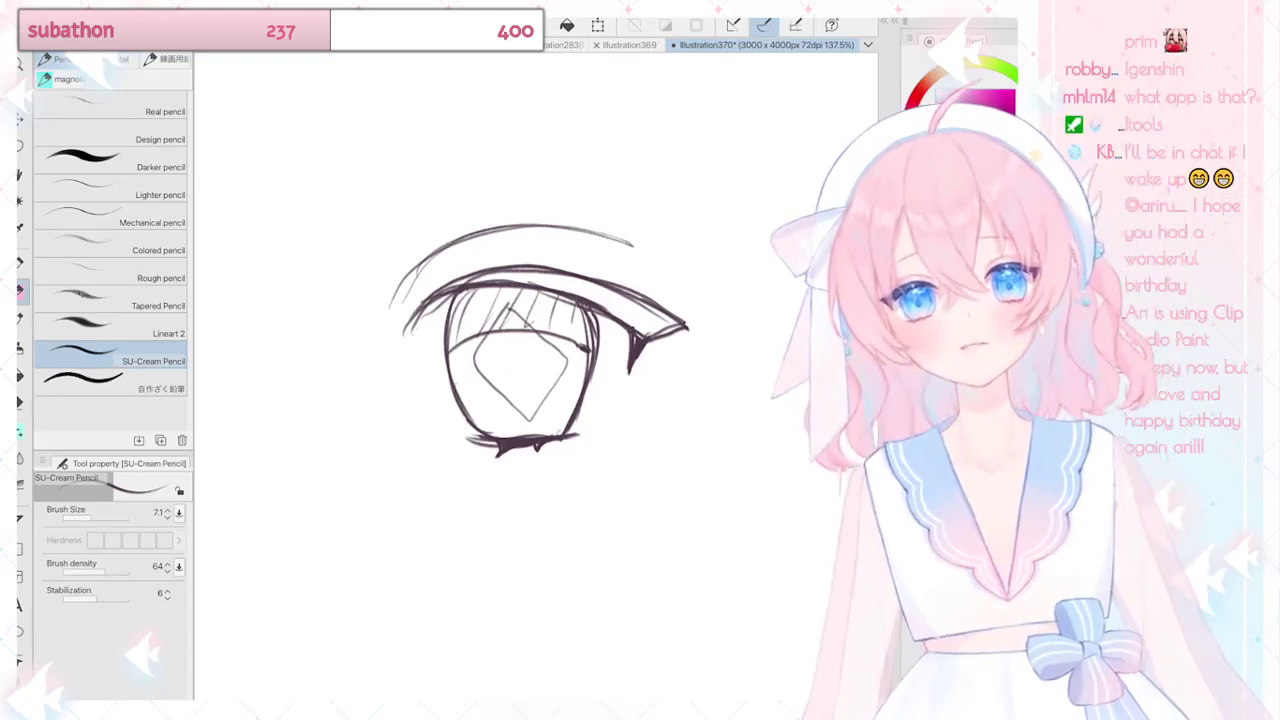
key(ctrl+z)
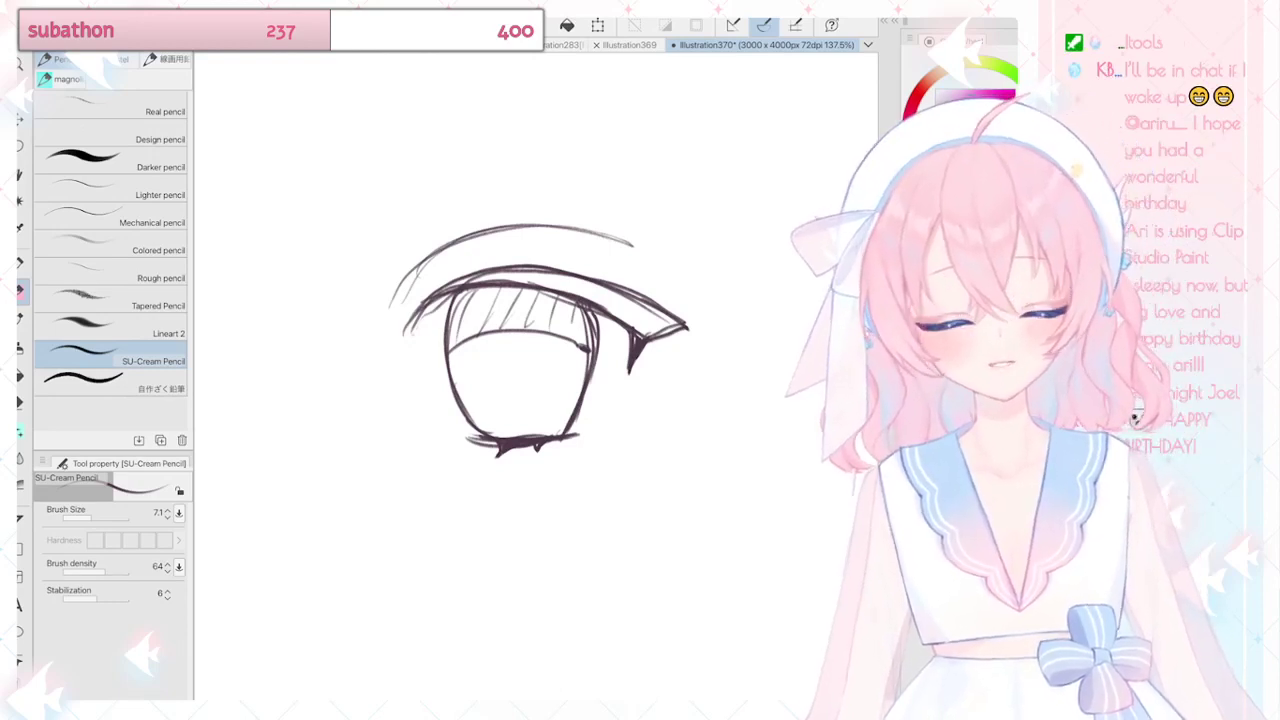
Step: Add a lash stroke crossing the iris's upper inner edge and two short lashes rising from the upper lash line
scroll(536, 376, up, 2)
drag(462, 370, 508, 376)
mouse_move(597, 291)
mouse_down()
mouse_move(562, 320)
mouse_move(583, 311)
mouse_up()
mouse_move(691, 287)
mouse_down()
mouse_move(648, 324)
mouse_move(607, 284)
mouse_up()
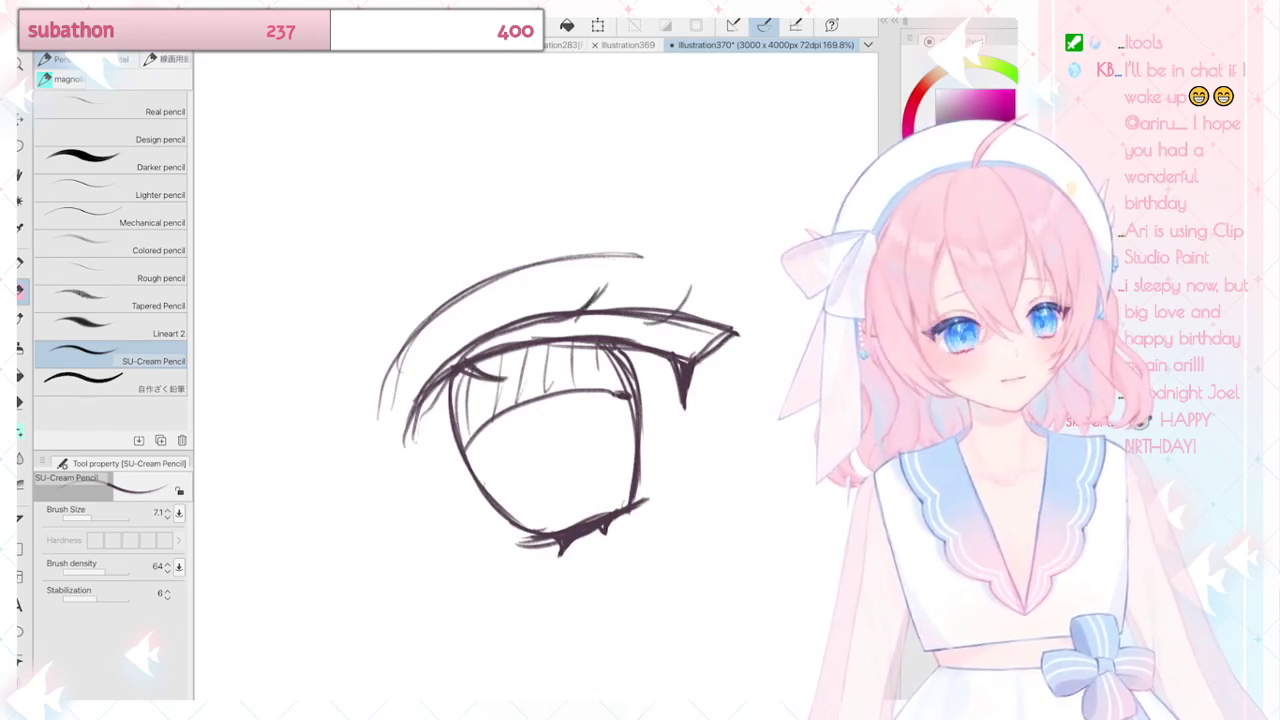
Step: Draw a small circle in the lower iris, then label the hatched upper iris "shadow" with an arrow
scroll(536, 376, down, 5)
scroll(536, 376, up, 3)
scroll(680, 360, up, 2)
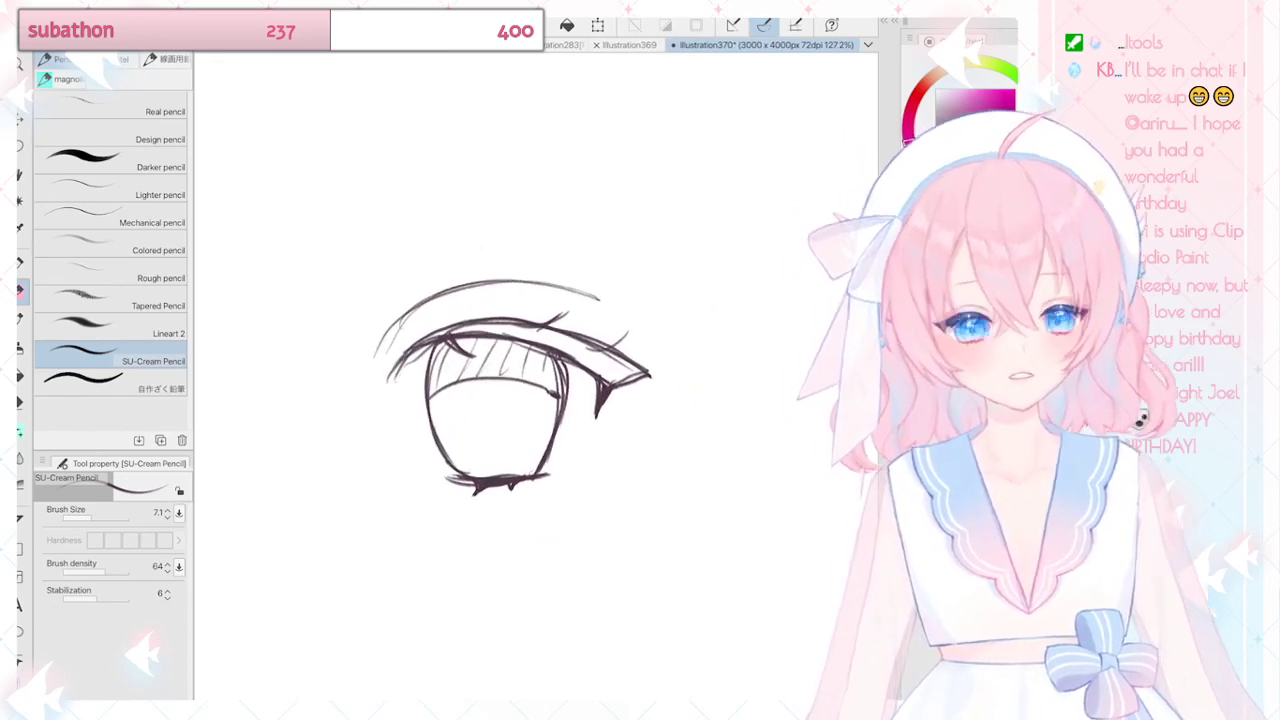
scroll(468, 490, up, 2)
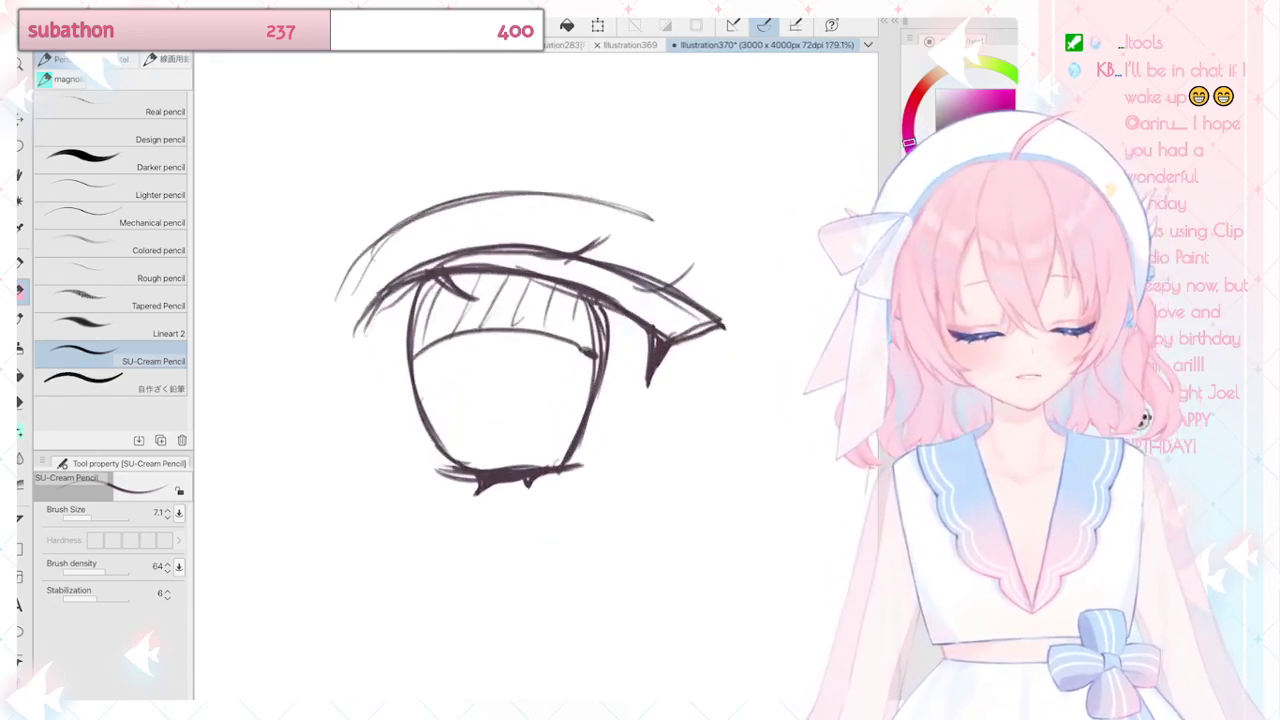
mouse_move(520, 402)
mouse_down()
mouse_move(500, 462)
mouse_move(535, 415)
mouse_move(485, 450)
mouse_move(535, 448)
mouse_up()
drag(336, 368, 384, 350)
drag(368, 338, 376, 362)
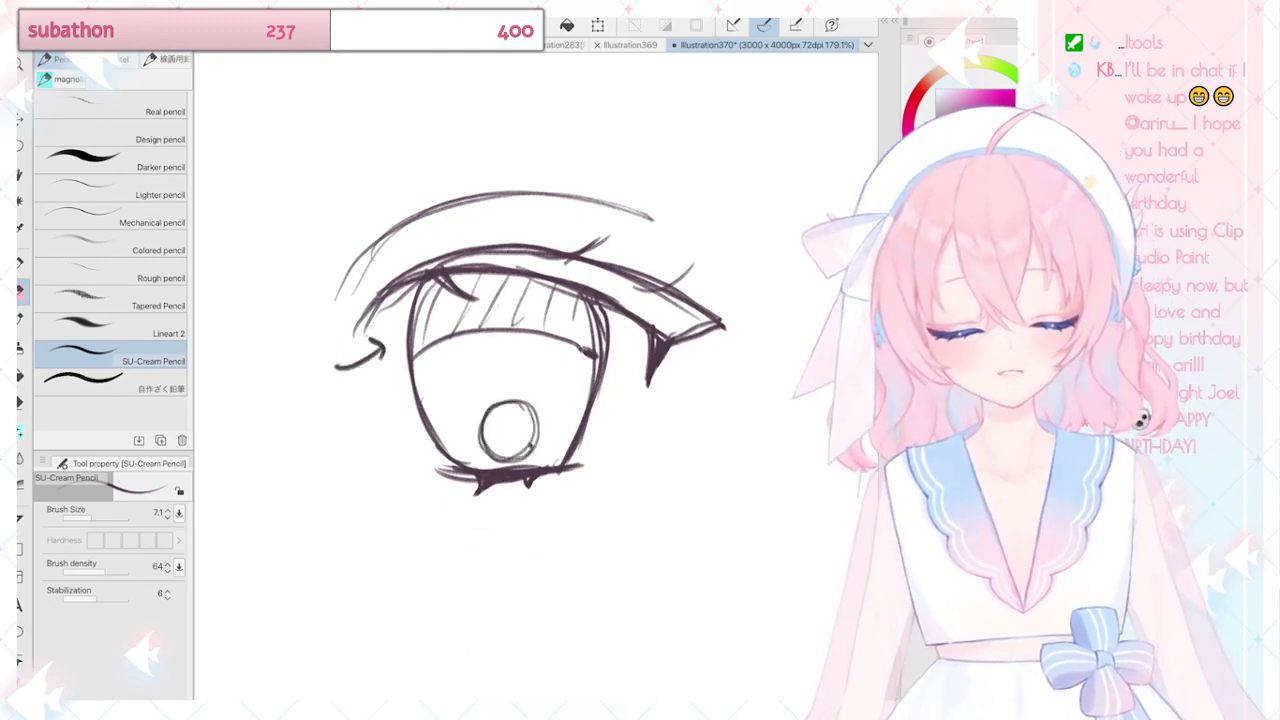
mouse_move(258, 370)
mouse_down()
mouse_move(258, 401)
mouse_move(297, 347)
mouse_move(298, 314)
mouse_move(322, 294)
mouse_up()
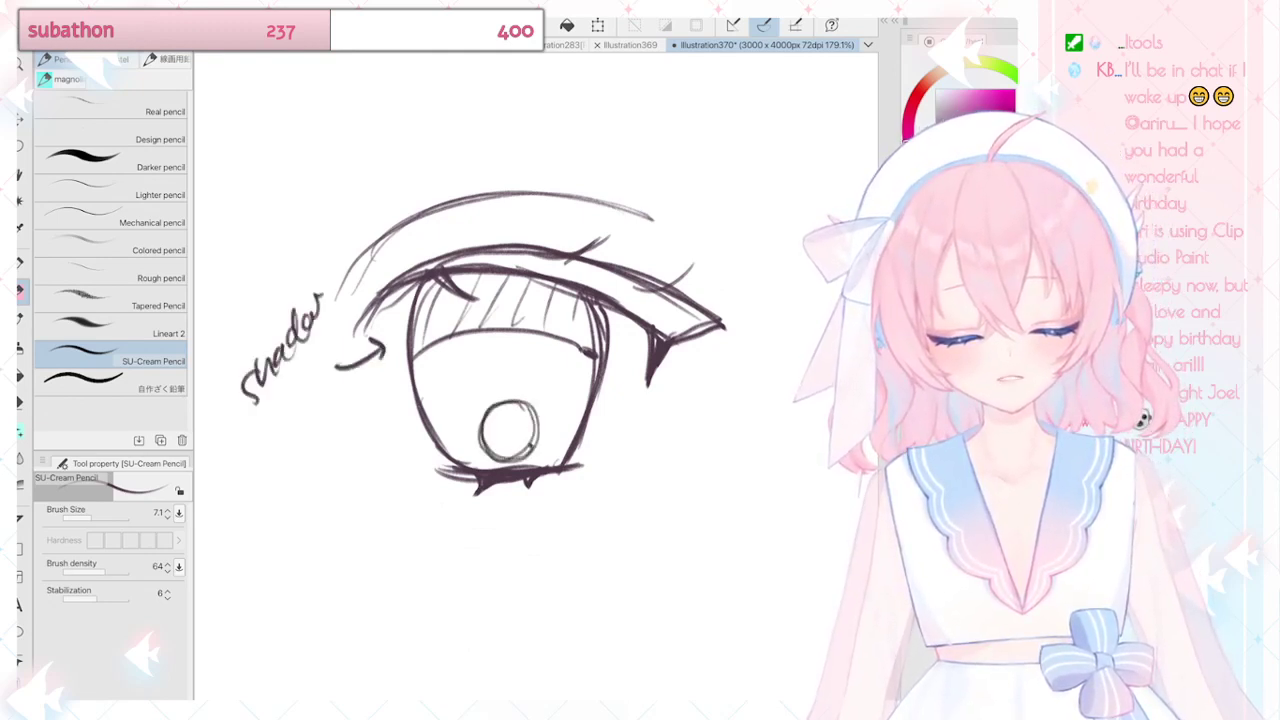
Step: Draw a small bold oval pupil in the middle of the iris and label it "pupil" with a curved arrow
mouse_move(508, 343)
mouse_down()
mouse_move(506, 386)
mouse_move(503, 372)
mouse_up()
drag(362, 480, 490, 376)
drag(470, 378, 496, 372)
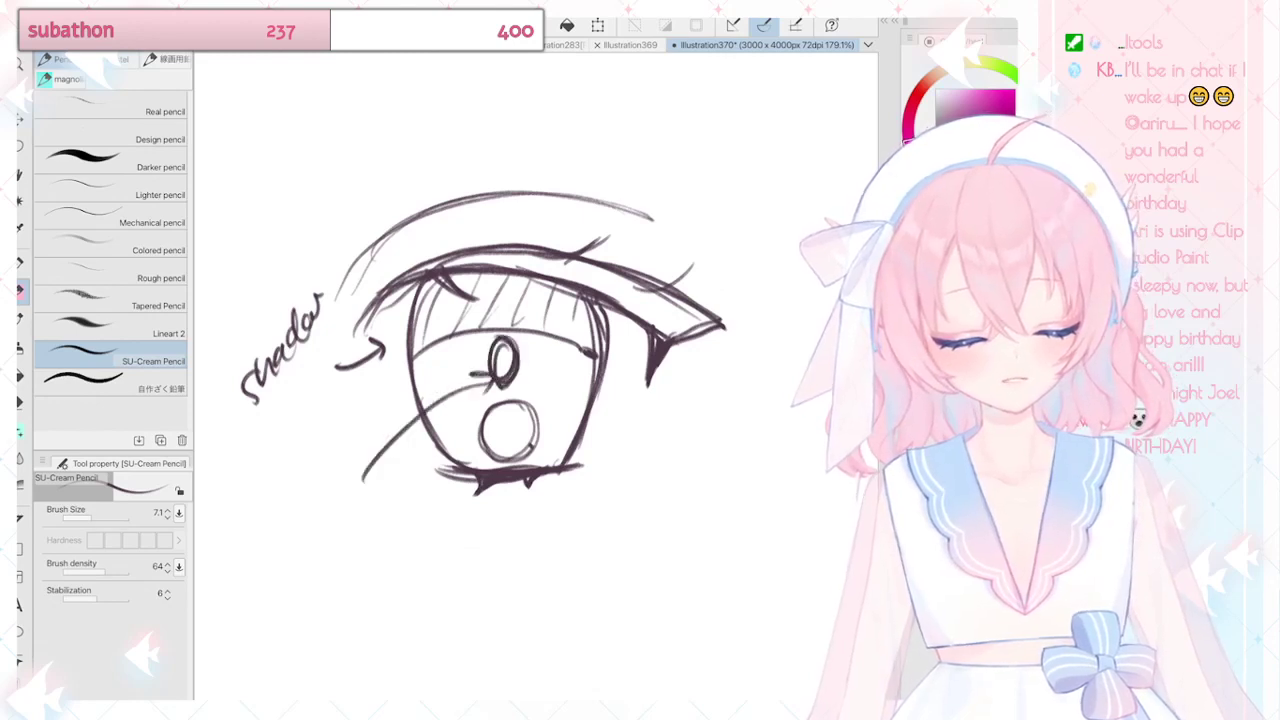
mouse_move(300, 520)
mouse_down()
mouse_move(290, 552)
mouse_move(305, 505)
mouse_up()
drag(306, 512, 340, 446)
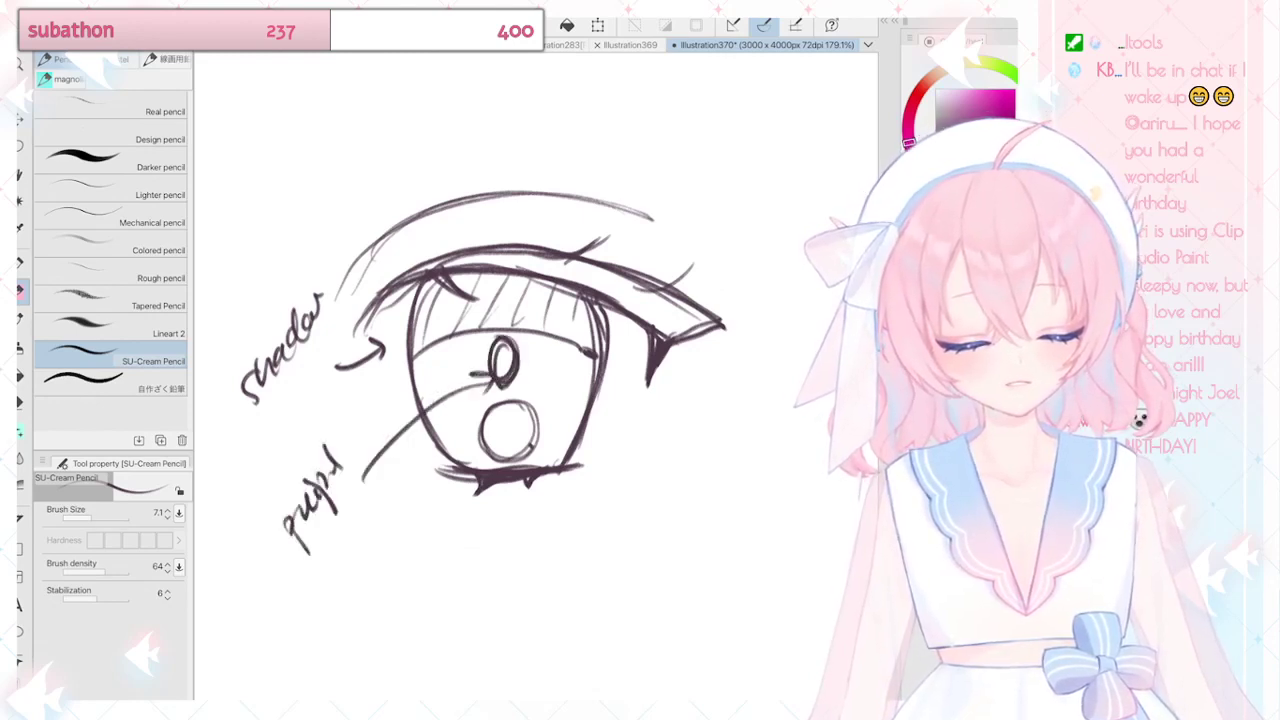
Step: Draw a curved arrow from the lower iris circle and label it "Bright" in quotation marks
mouse_move(545, 452)
mouse_down()
mouse_move(674, 584)
mouse_move(722, 540)
mouse_move(766, 530)
mouse_up()
drag(760, 518, 786, 508)
drag(794, 477, 790, 501)
drag(667, 566, 659, 587)
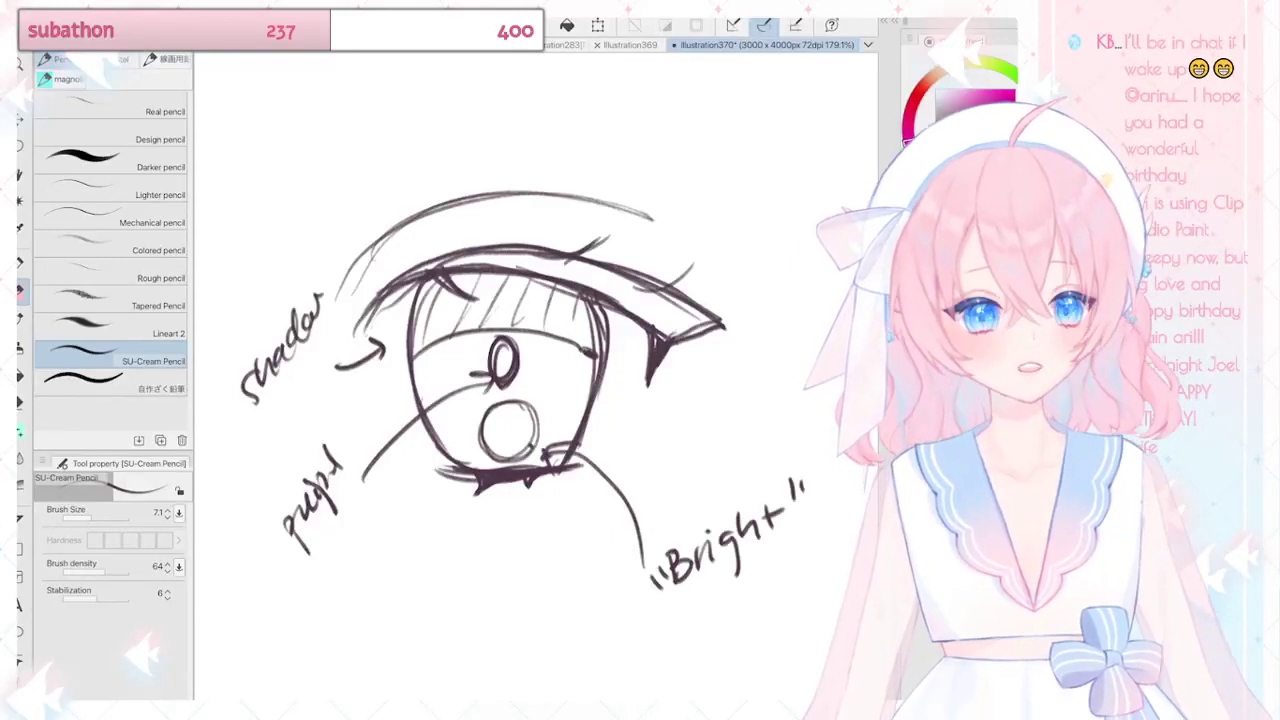
Step: Undo the inner arc in the lower iris circle, hatch the circle instead and redraw the label's opening quotation mark
drag(505, 408, 500, 442)
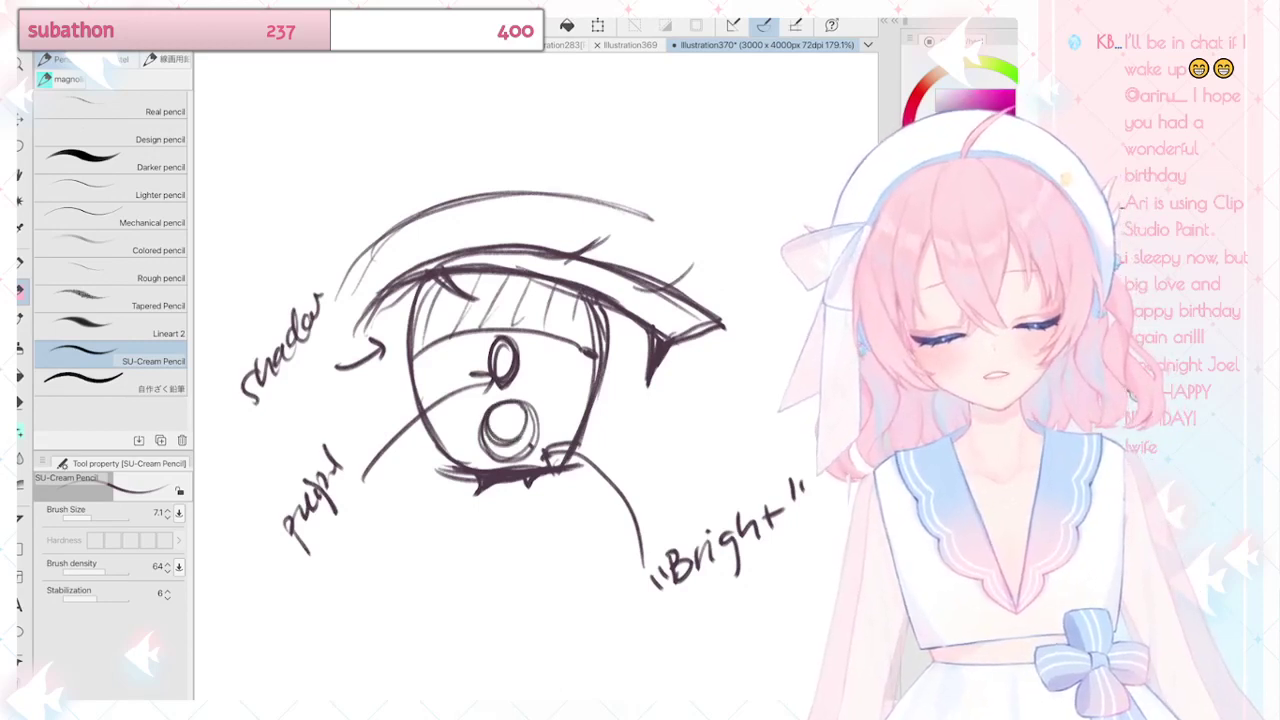
key(ctrl+z)
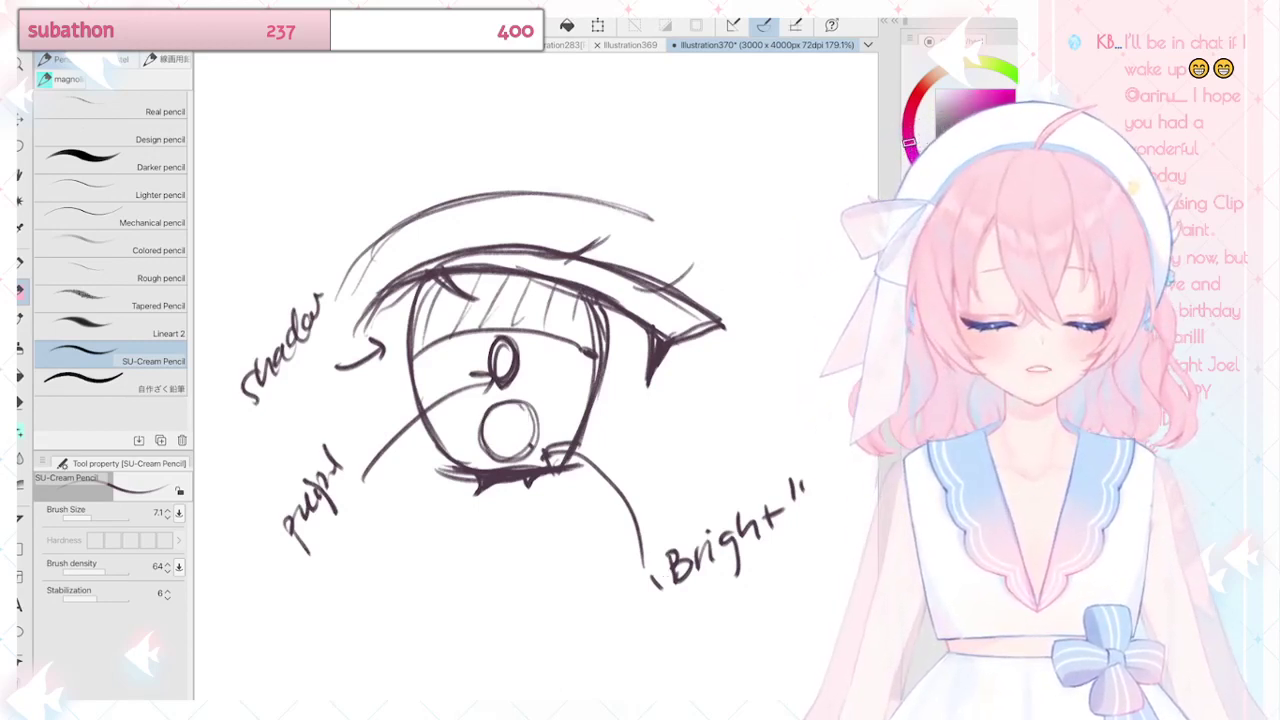
drag(486, 456, 530, 402)
drag(637, 570, 654, 579)
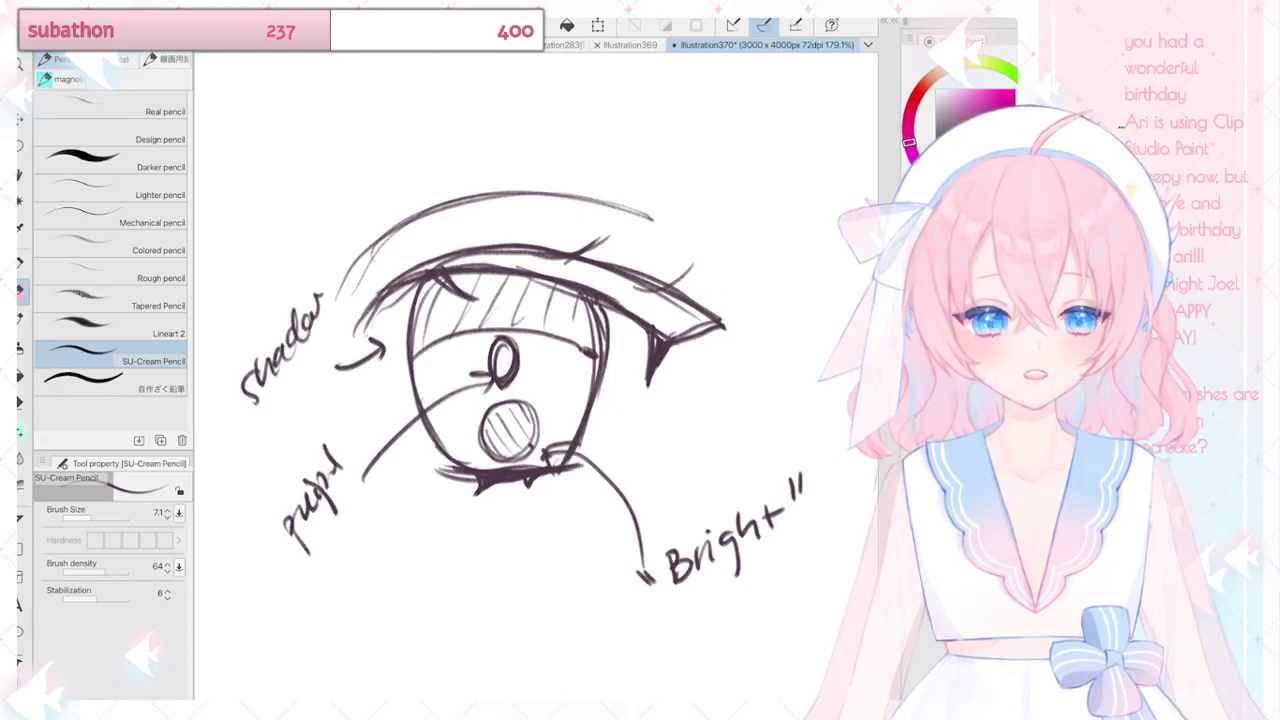
drag(527, 580, 520, 507)
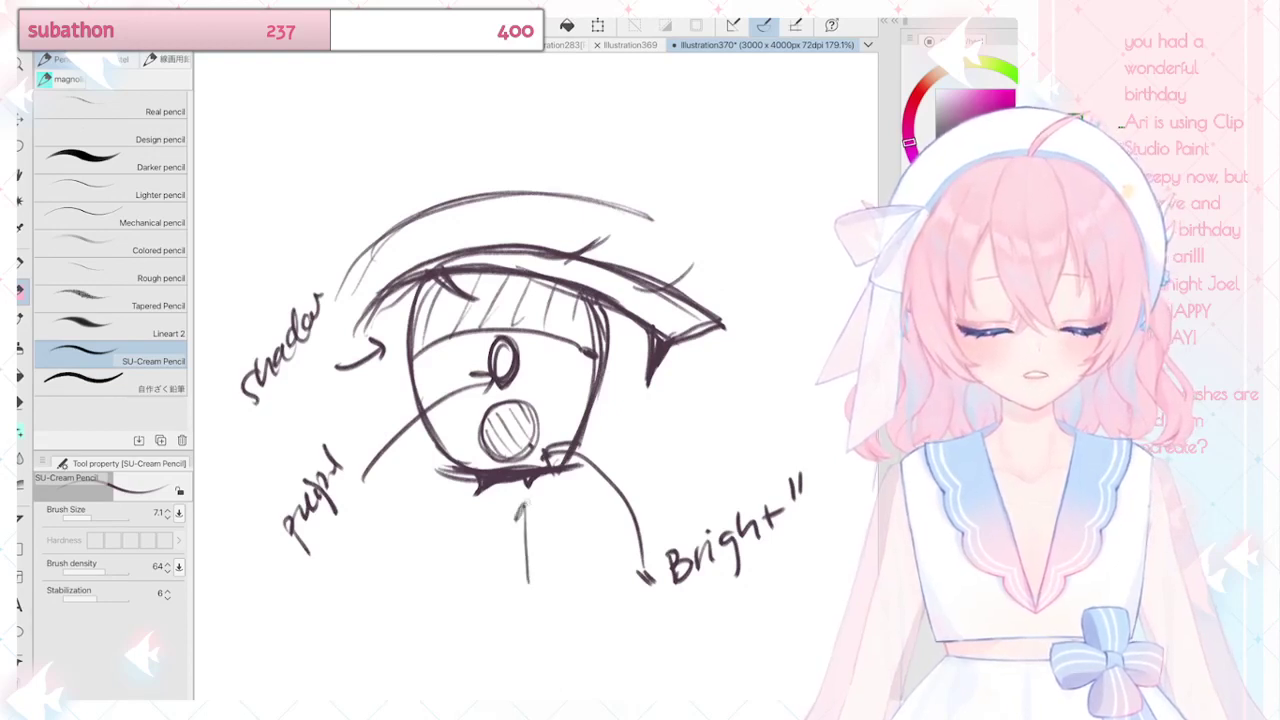
mouse_move(545, 280)
mouse_down()
mouse_move(432, 436)
mouse_move(590, 300)
mouse_up()
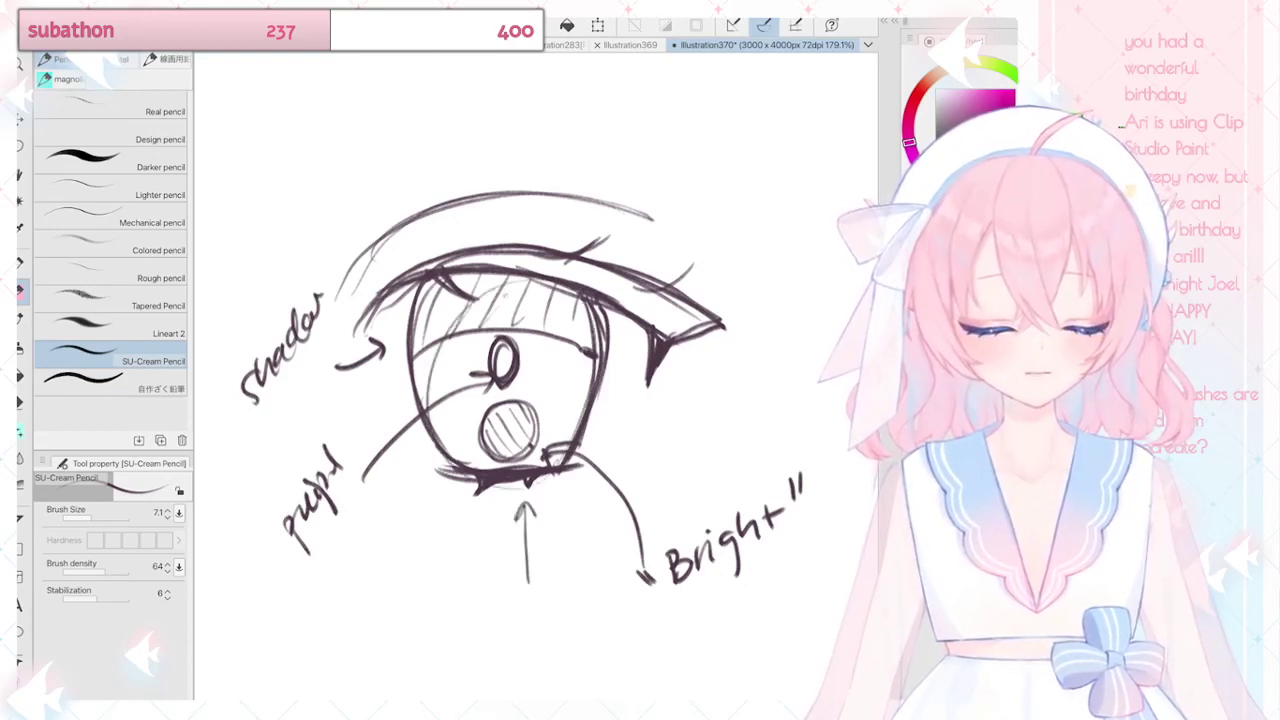
key(ctrl+z)
key(ctrl+z)
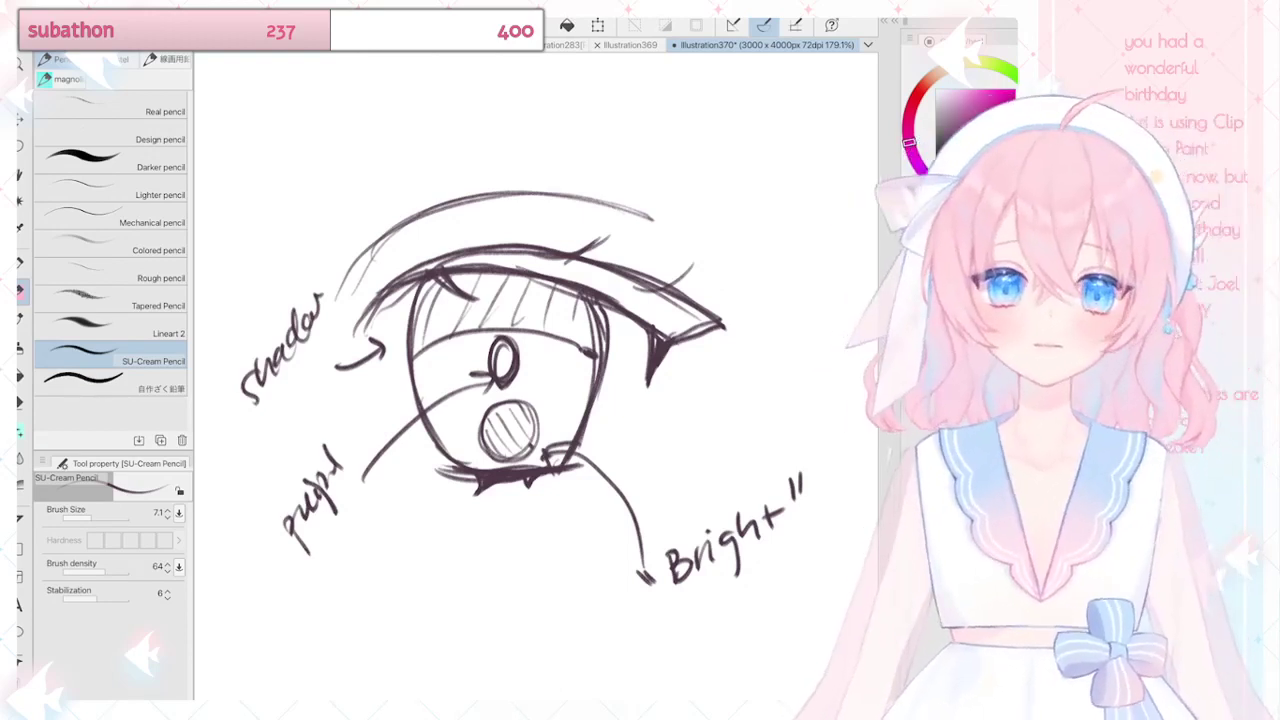
Step: Sketch concentric arcs around the pupil inside the iris and cross-hatch the lower circle
scroll(535, 380, down, 4)
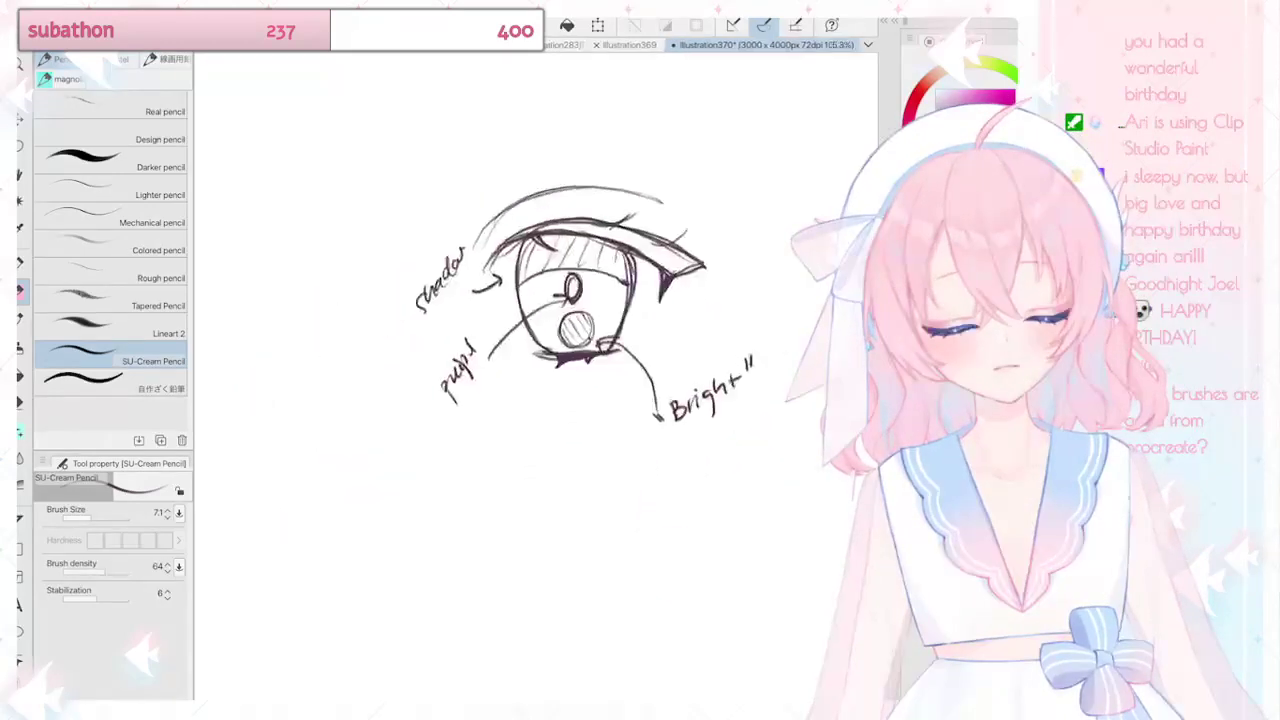
scroll(635, 283, up, 3)
mouse_move(514, 234)
mouse_down()
mouse_move(530, 221)
mouse_move(550, 356)
mouse_up()
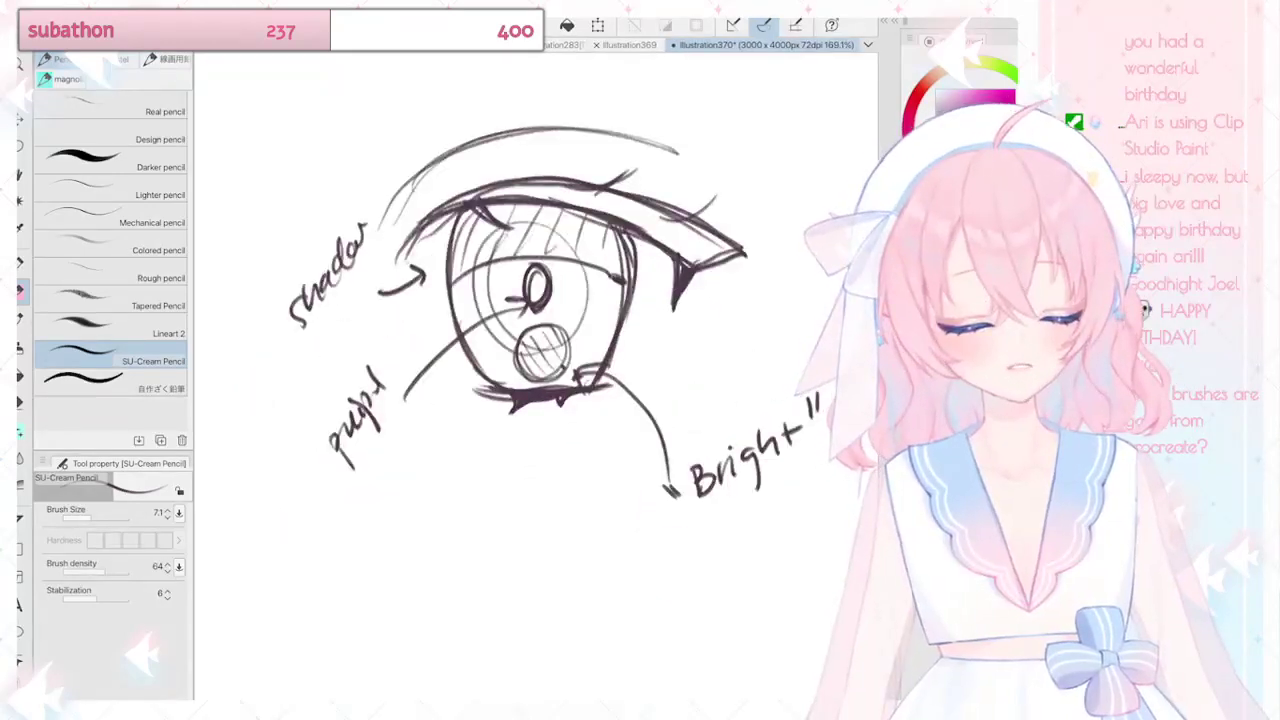
scroll(677, 250, down, 1)
scroll(535, 380, down, 1)
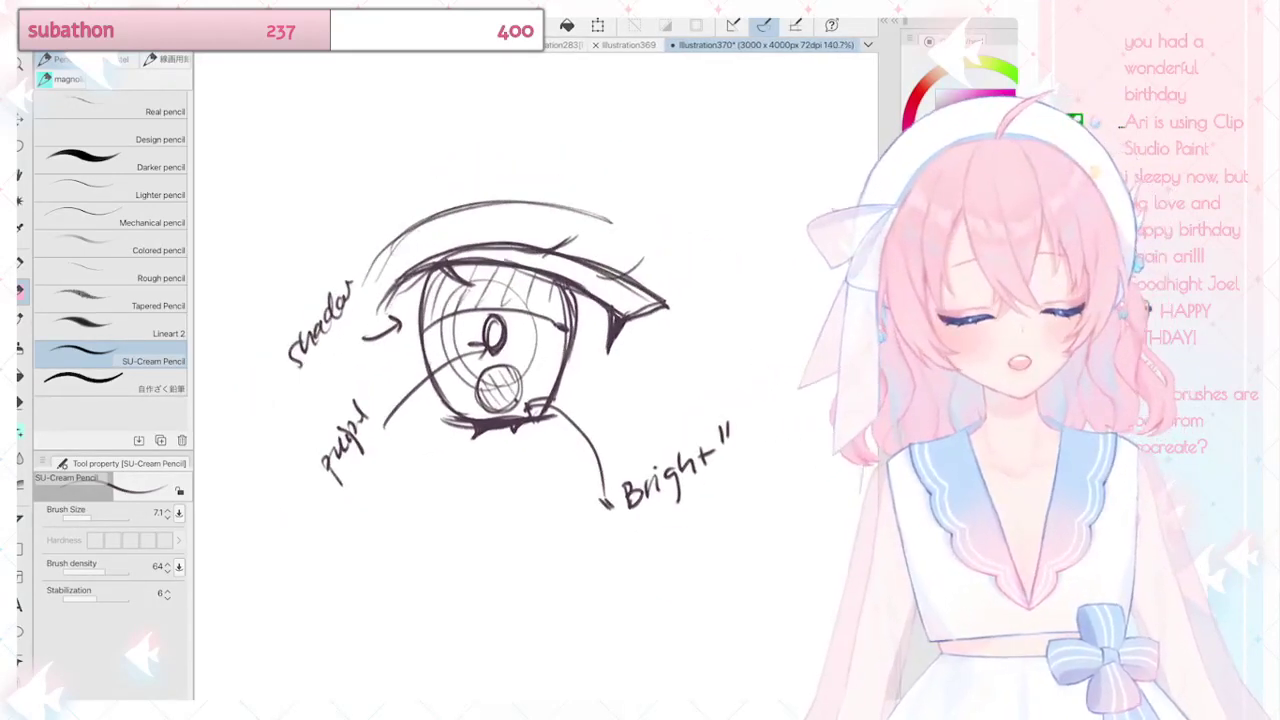
Step: Draw a small diamond-shaped highlight at the top of the iris and label it "Highlight" with a leader line
mouse_move(478, 268)
mouse_down()
mouse_move(492, 290)
mouse_move(505, 272)
mouse_move(493, 266)
mouse_move(620, 176)
mouse_up()
drag(503, 245, 525, 248)
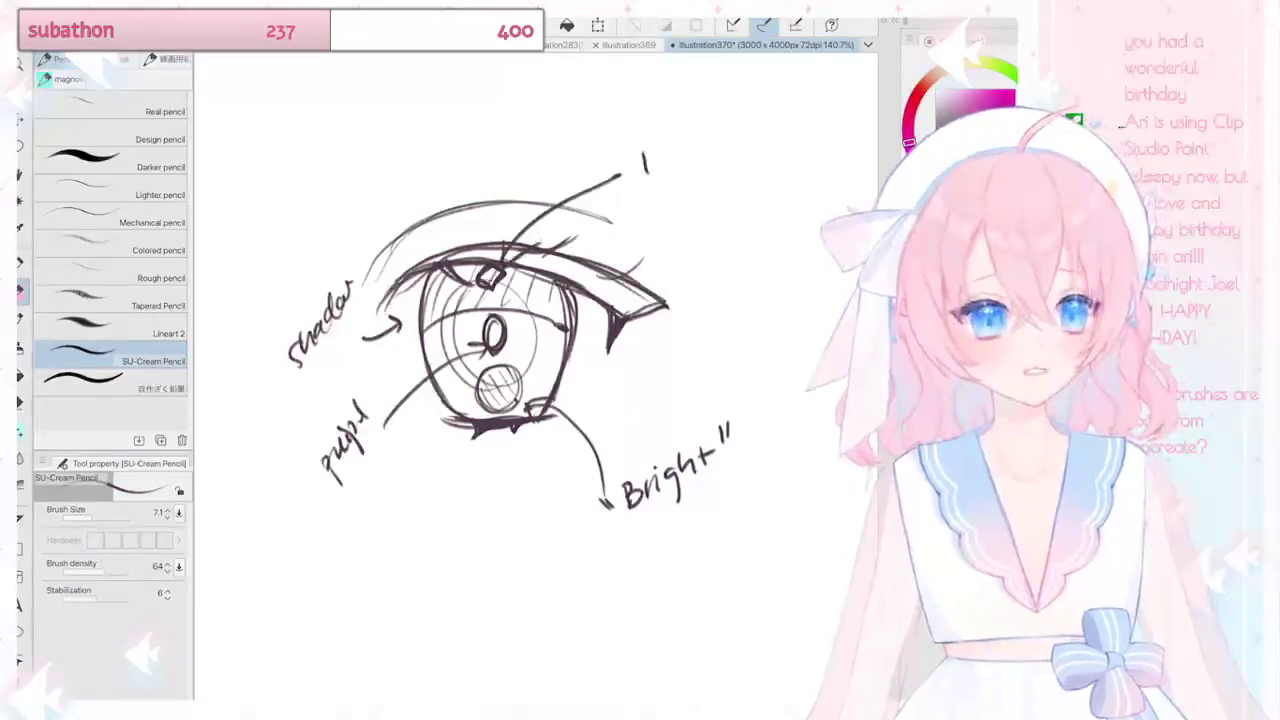
mouse_move(642, 162)
mouse_down()
mouse_move(664, 172)
mouse_move(694, 148)
mouse_move(708, 164)
mouse_up()
drag(727, 116, 744, 134)
drag(752, 110, 752, 134)
drag(743, 121, 761, 118)
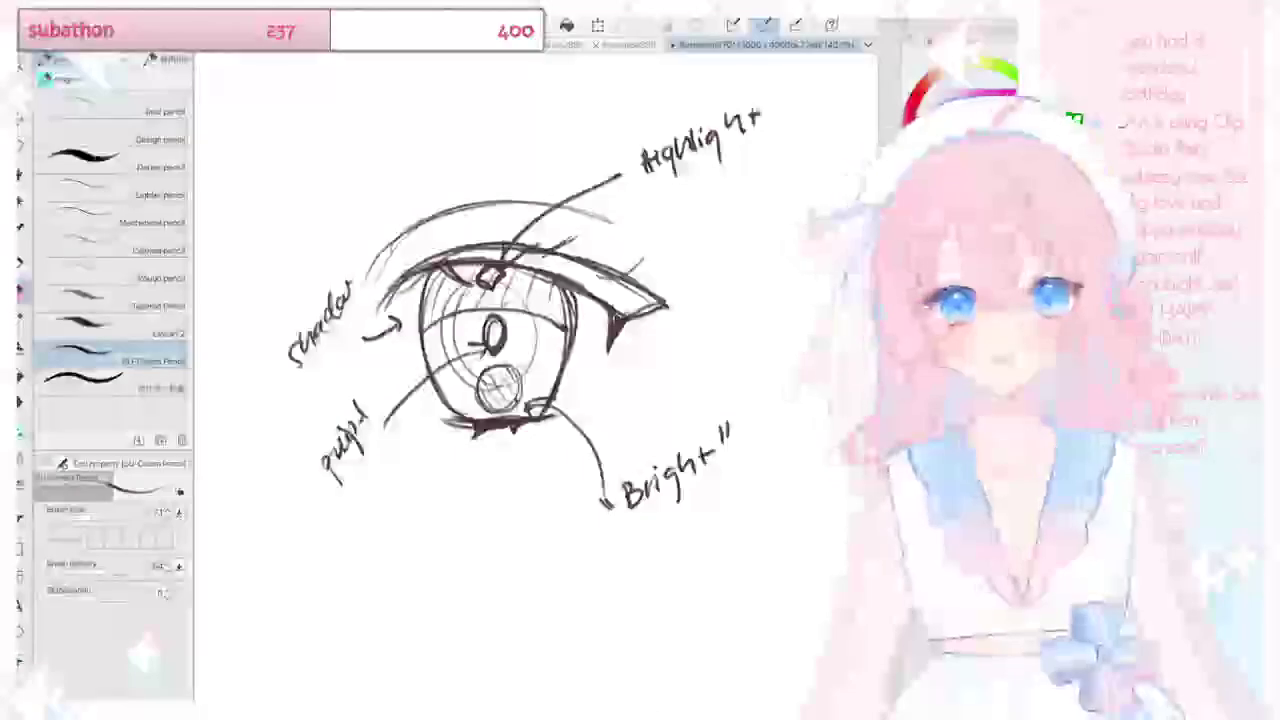
Step: Draw a curved arrow pointing away from the eye's outer side and write "Base color + gradient" at its end
scroll(535, 380, down, 1)
scroll(527, 360, down, 1)
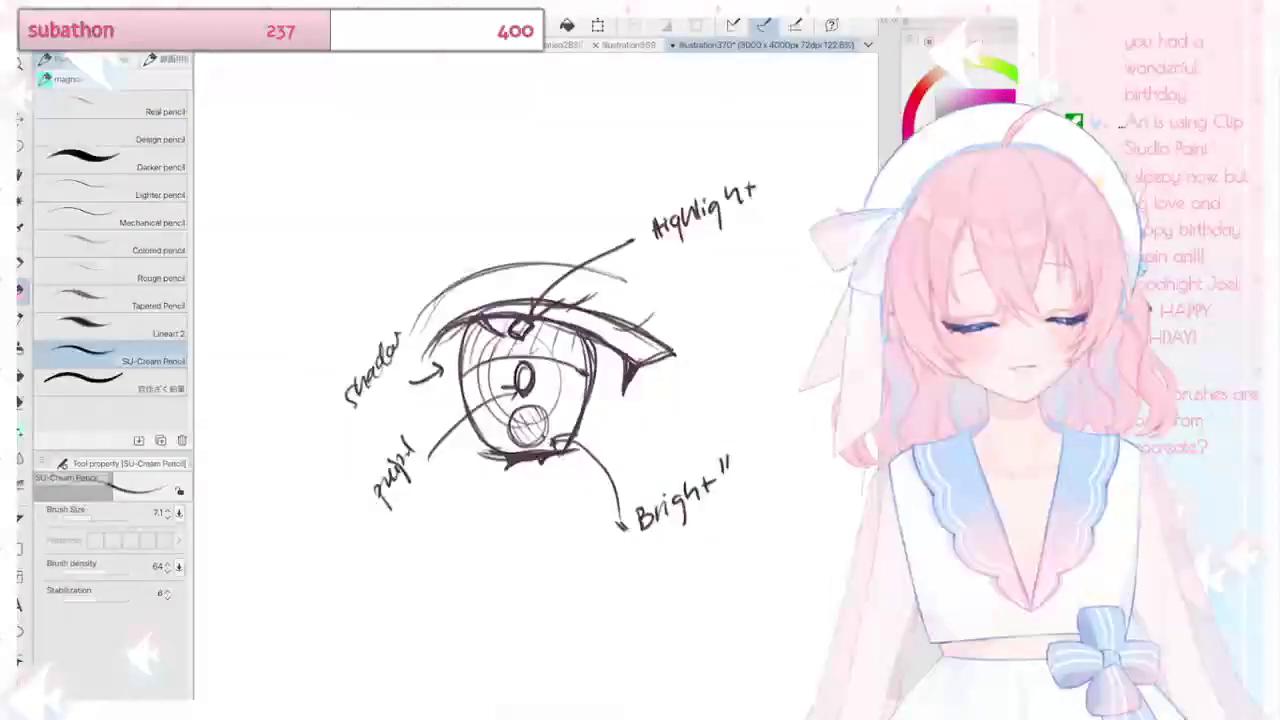
mouse_move(612, 410)
mouse_down()
mouse_move(728, 406)
mouse_move(714, 420)
mouse_up()
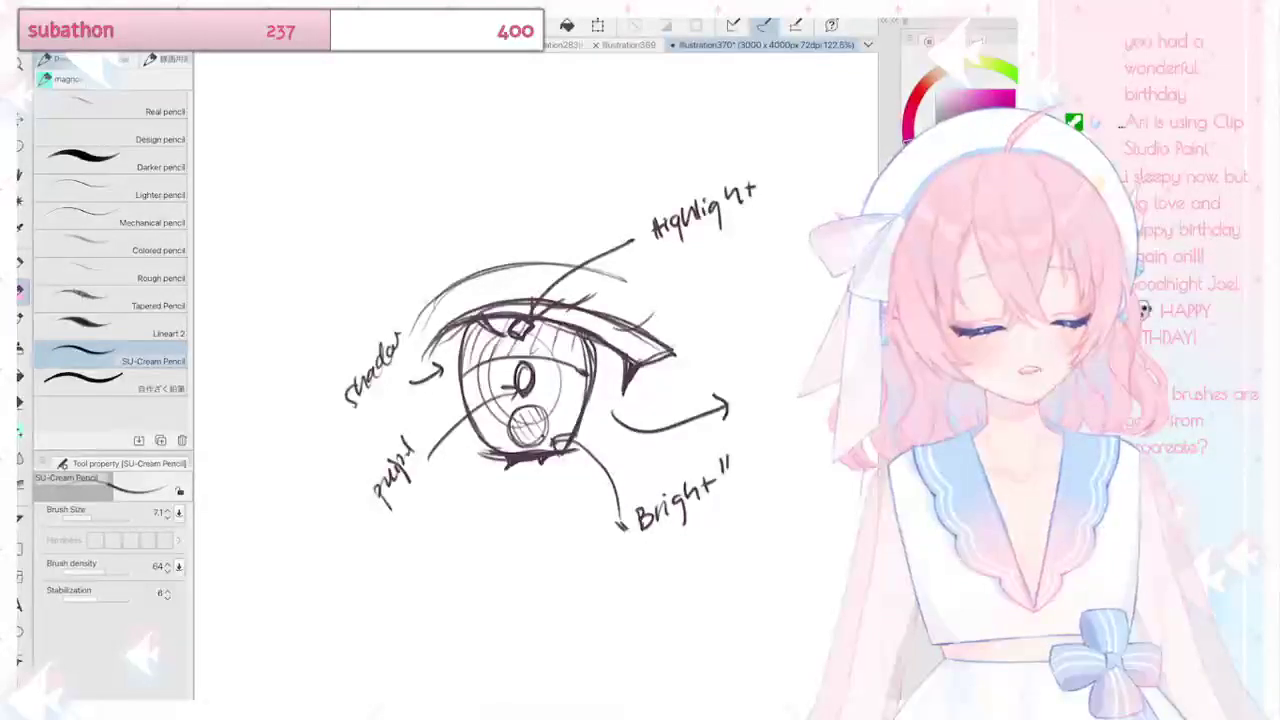
drag(739, 325, 741, 351)
drag(768, 330, 766, 331)
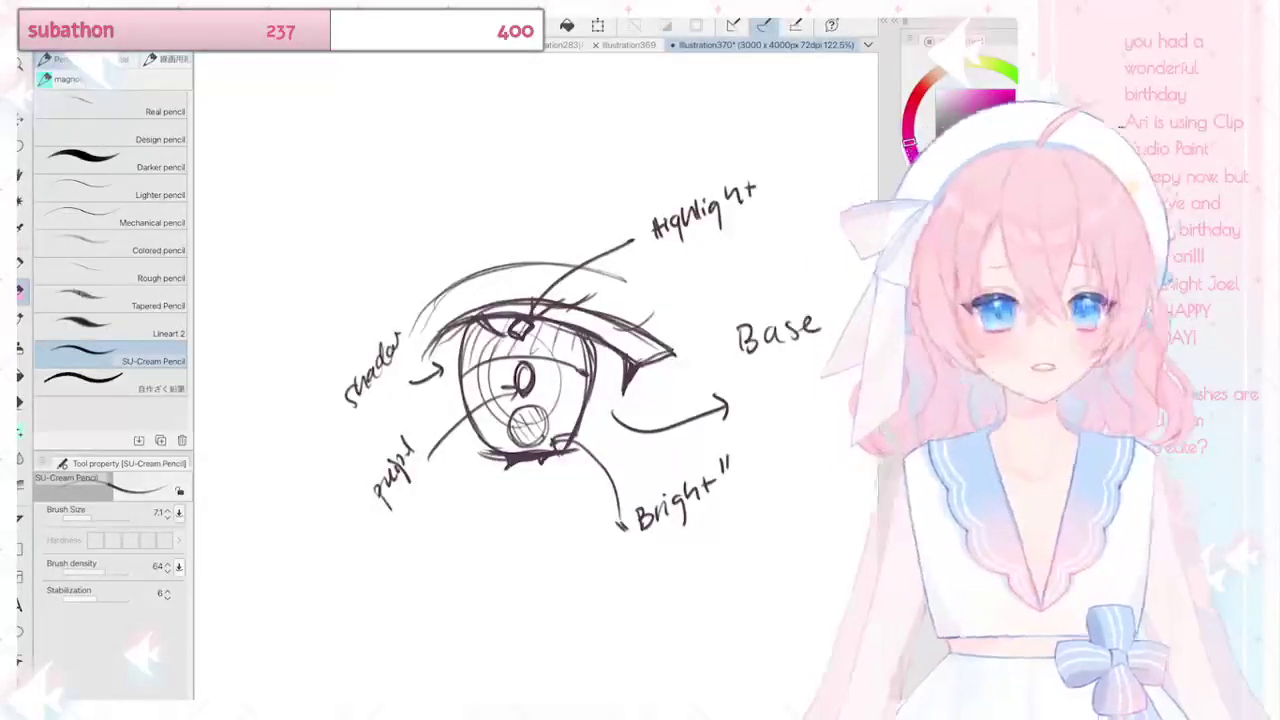
scroll(527, 375, down, 2)
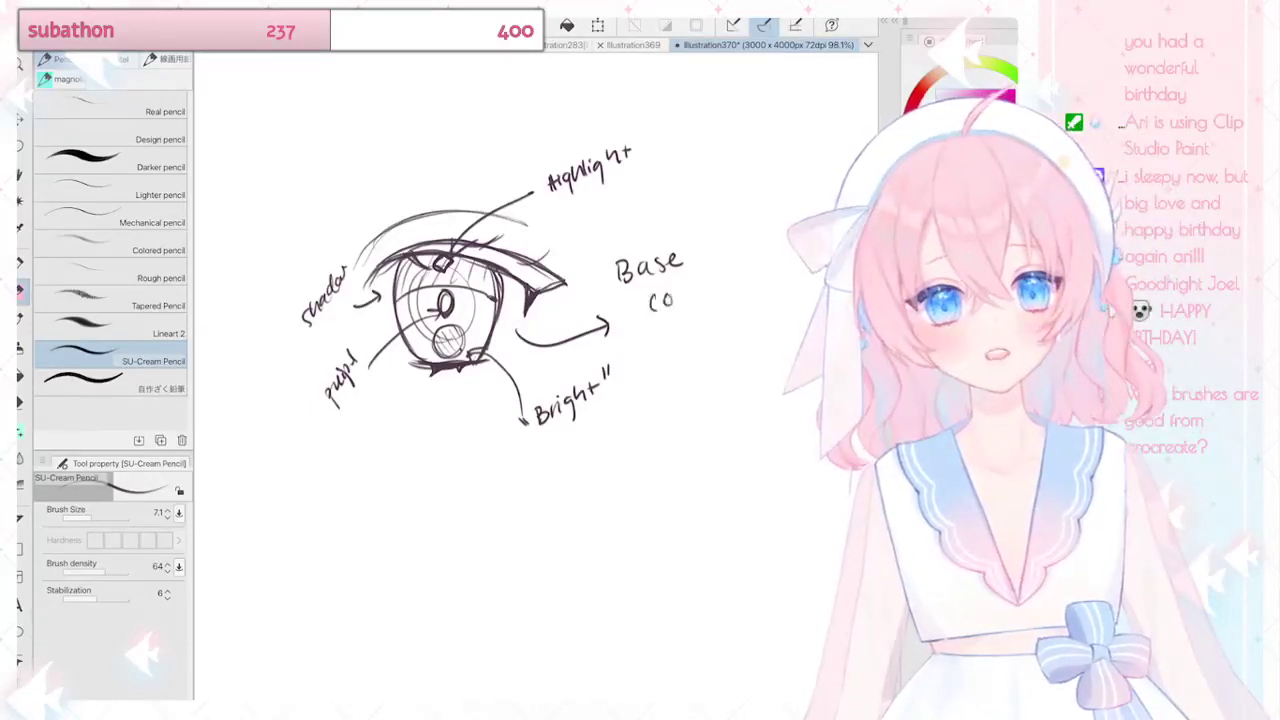
drag(690, 321, 688, 341)
drag(683, 331, 740, 318)
drag(750, 312, 772, 317)
drag(778, 308, 779, 316)
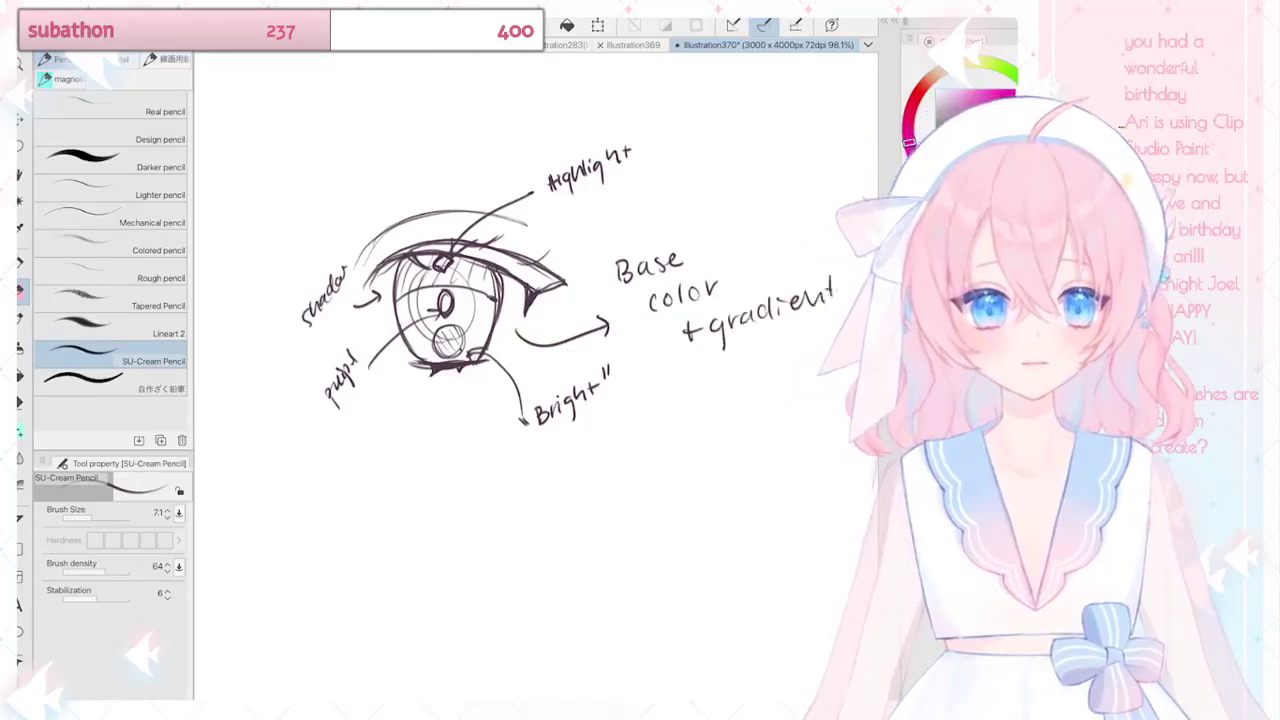
Step: Join the shadow and pupil labels with an angled bracket and write "multiply" beside it
drag(446, 303, 573, 303)
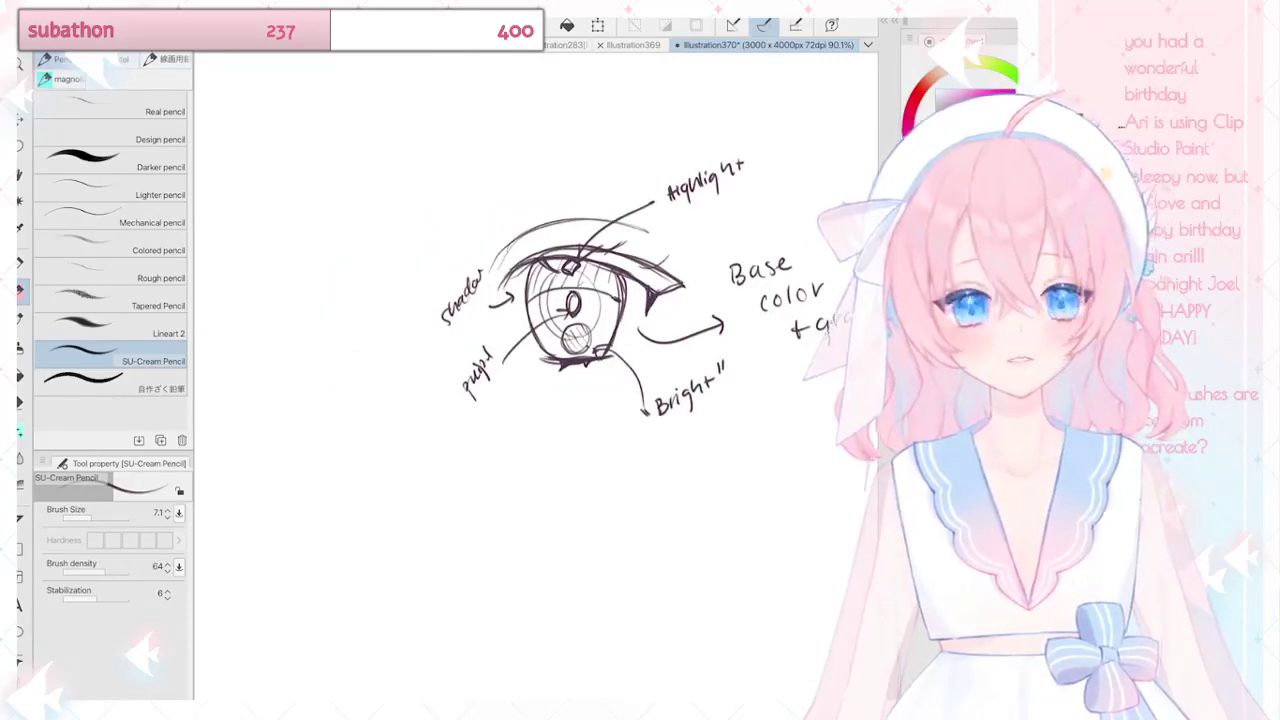
mouse_move(444, 330)
mouse_down()
mouse_move(413, 373)
mouse_move(450, 381)
mouse_up()
mouse_move(306, 390)
mouse_down()
mouse_move(346, 350)
mouse_move(392, 340)
mouse_up()
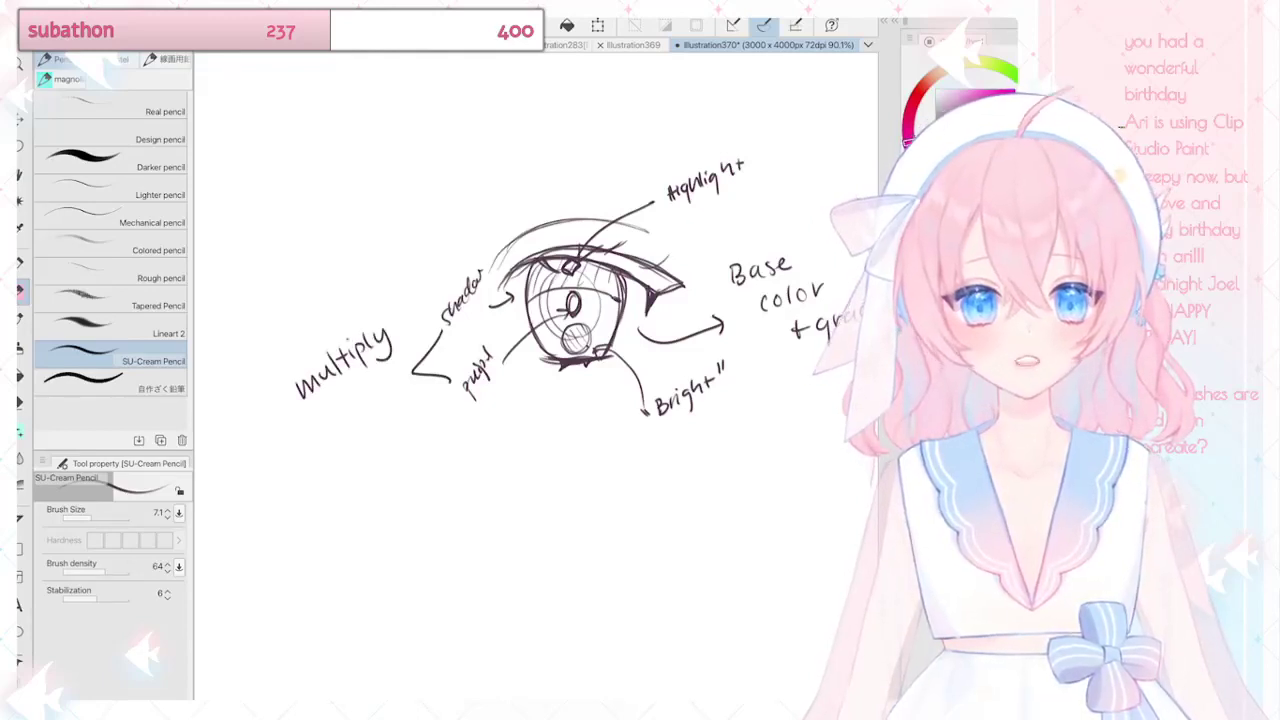
Step: Draw an arrow down from the "Bright" label and write "overlay" beneath it
drag(692, 418, 692, 464)
drag(685, 450, 699, 450)
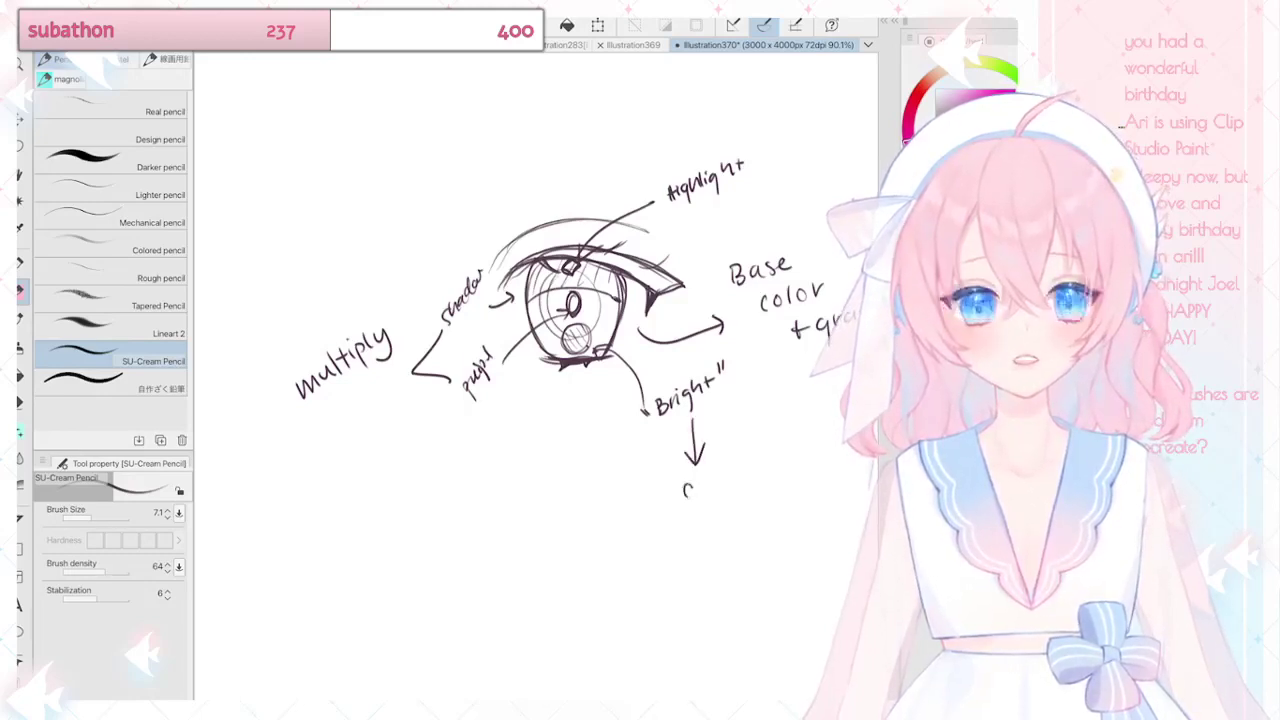
drag(705, 479, 716, 487)
mouse_move(718, 486)
mouse_down()
mouse_move(731, 470)
mouse_move(762, 470)
mouse_up()
mouse_move(766, 452)
mouse_down()
mouse_move(776, 472)
mouse_move(762, 484)
mouse_up()
Step: Write "normal/add(glow)" after an arrow from the Highlight label and dot small circles around the pupil
scroll(540, 350, down, 1)
drag(686, 240, 708, 228)
mouse_move(700, 224)
mouse_down()
mouse_move(706, 234)
mouse_move(742, 208)
mouse_up()
drag(748, 204, 752, 206)
click(525, 404)
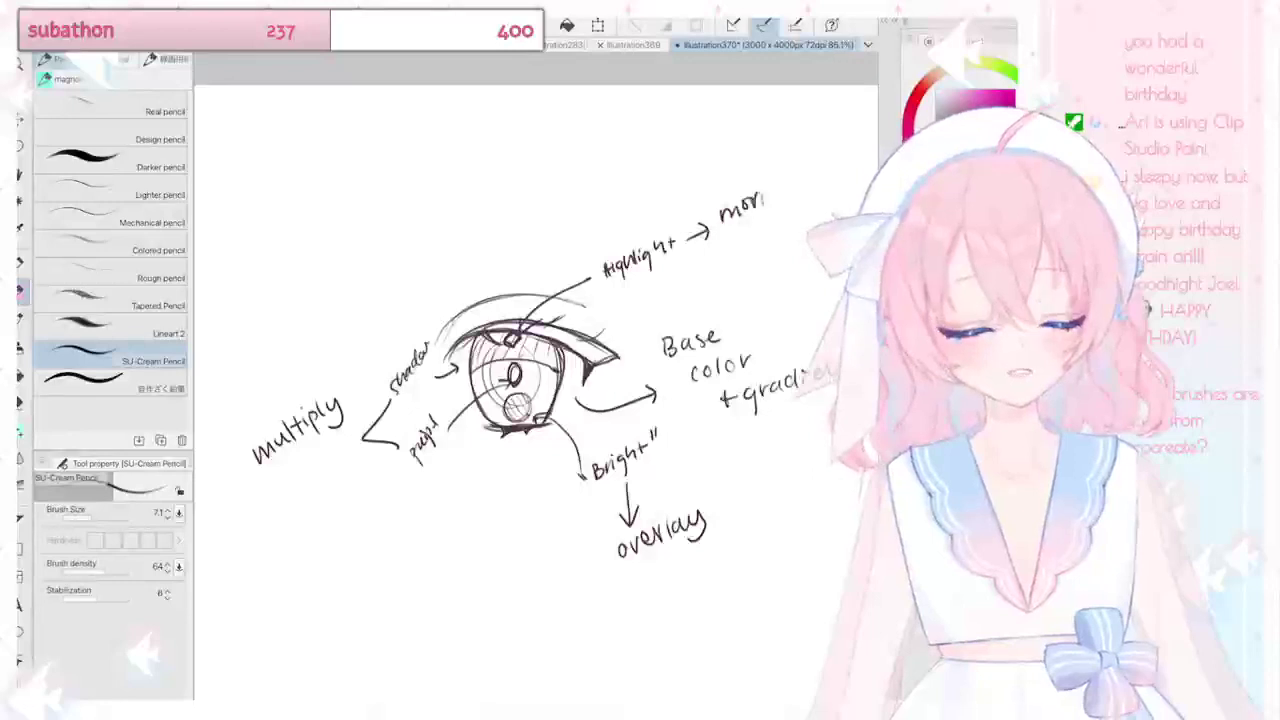
mouse_move(763, 206)
mouse_down()
mouse_move(811, 184)
mouse_move(811, 212)
mouse_up()
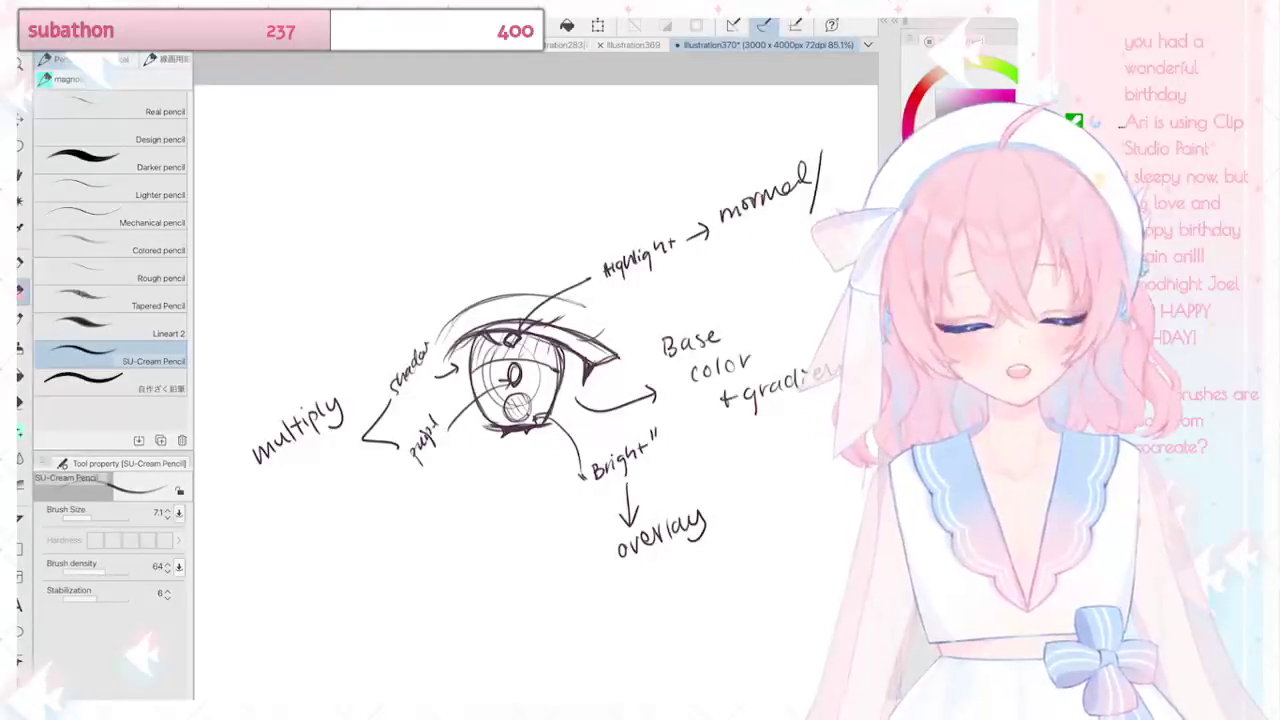
mouse_move(742, 240)
mouse_down()
mouse_move(836, 202)
mouse_move(841, 215)
mouse_up()
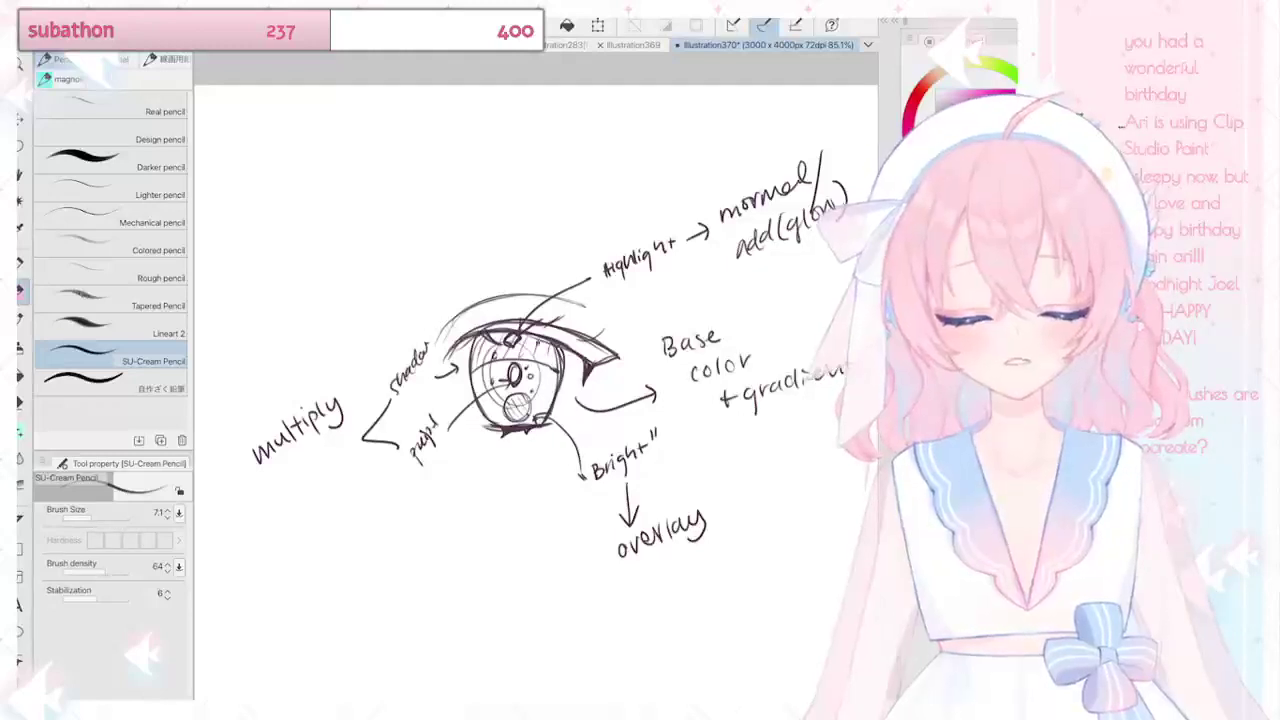
Step: Draw a long arrow down from the iris details and label it "galaxy bits" in quotation marks
drag(485, 392, 494, 528)
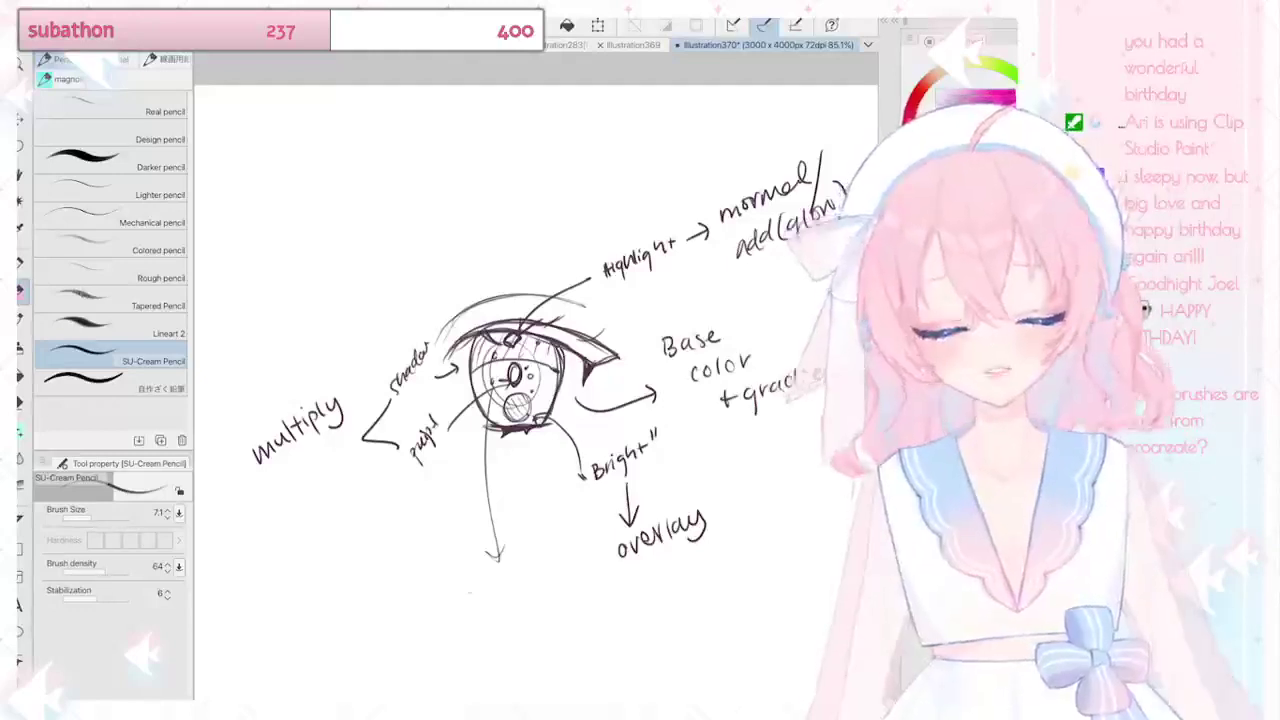
mouse_move(472, 592)
mouse_down()
mouse_move(465, 614)
mouse_move(488, 596)
mouse_up()
drag(504, 582, 529, 603)
drag(543, 562, 549, 577)
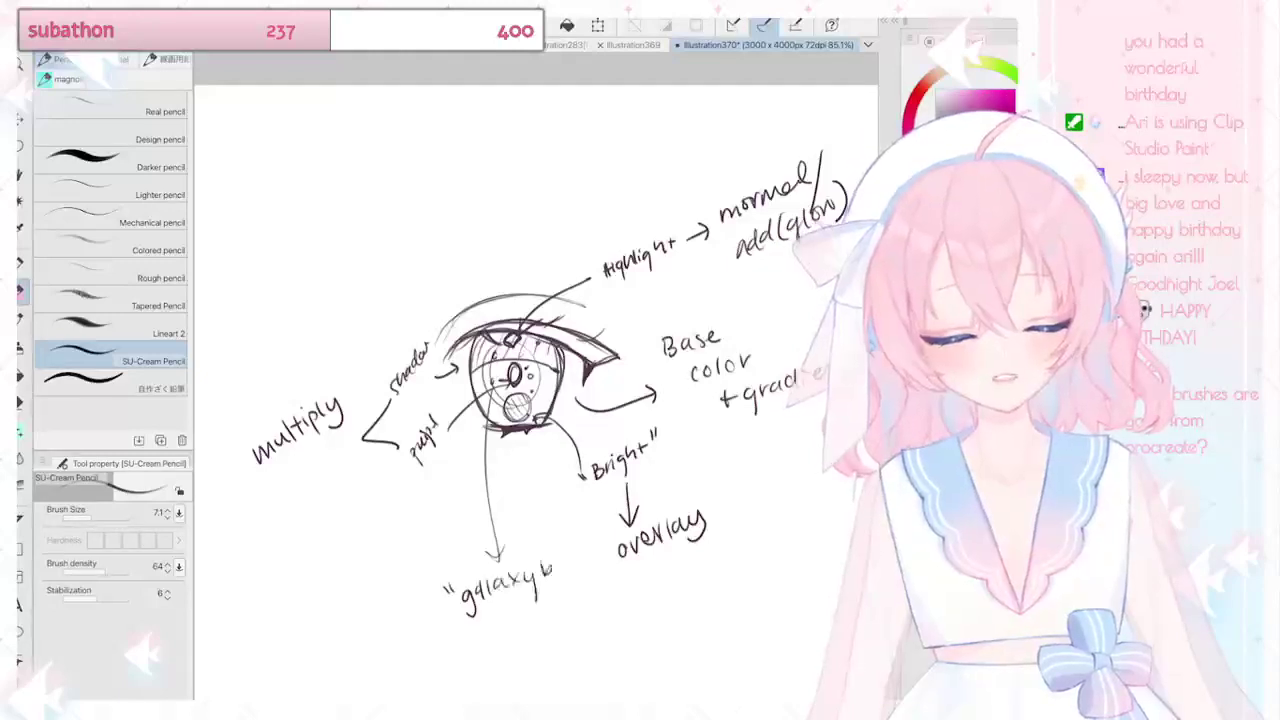
Step: Draw a short arrow below the galaxy bits label and write "add(glow)" under it
drag(510, 616, 516, 651)
mouse_move(507, 639)
mouse_down()
mouse_move(525, 638)
mouse_move(536, 674)
mouse_move(547, 671)
mouse_up()
drag(555, 656, 556, 668)
drag(571, 634, 572, 664)
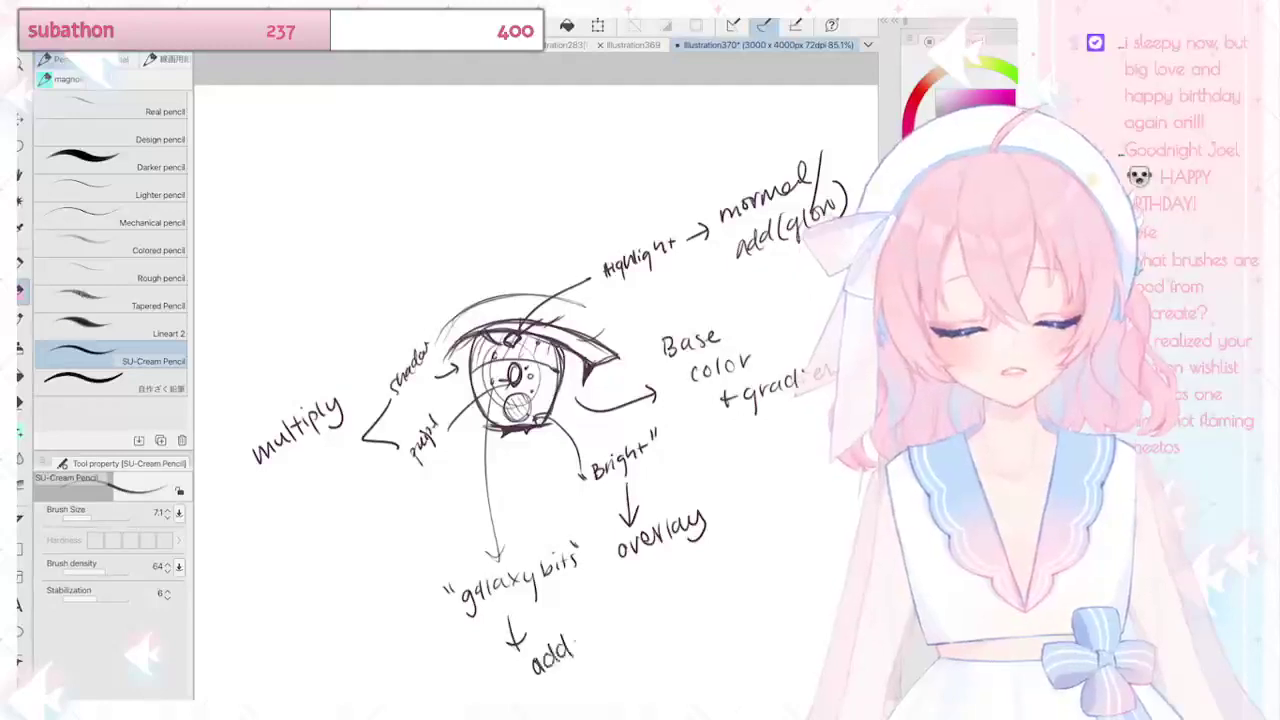
drag(596, 620, 590, 662)
mouse_move(604, 600)
mouse_down()
mouse_move(607, 632)
mouse_move(632, 612)
mouse_up()
drag(634, 598, 638, 626)
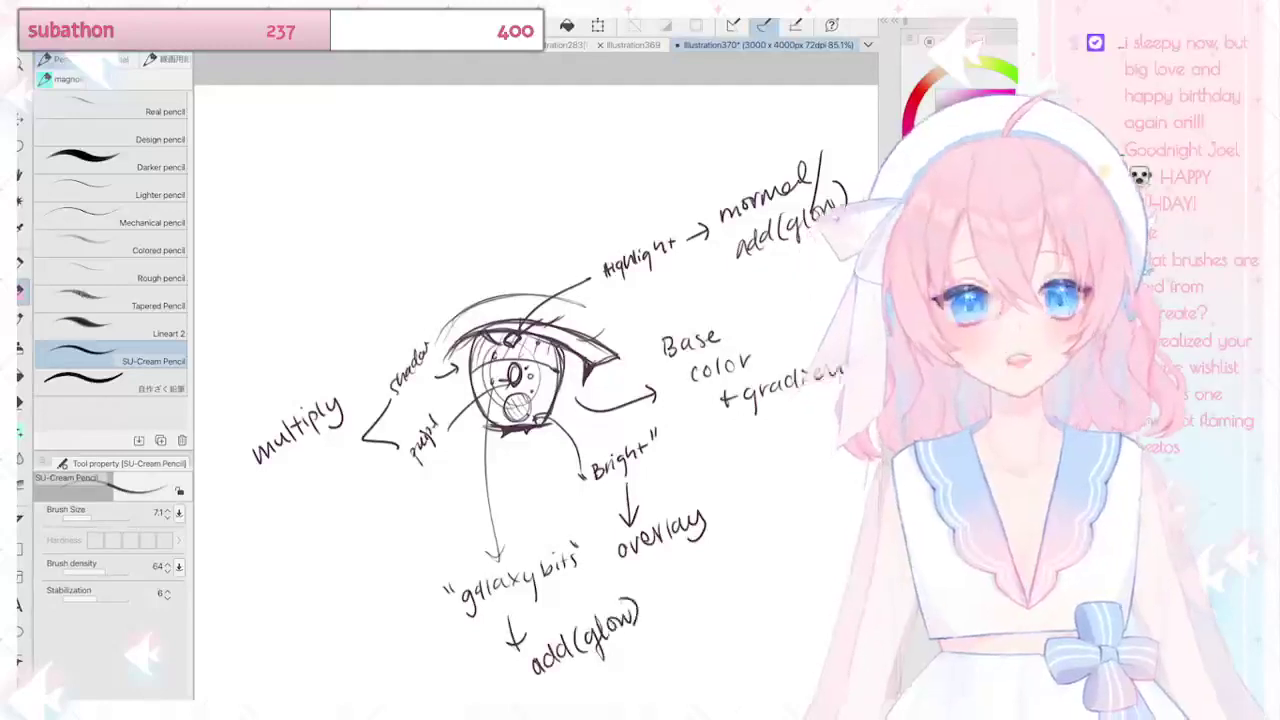
scroll(536, 380, down, 4)
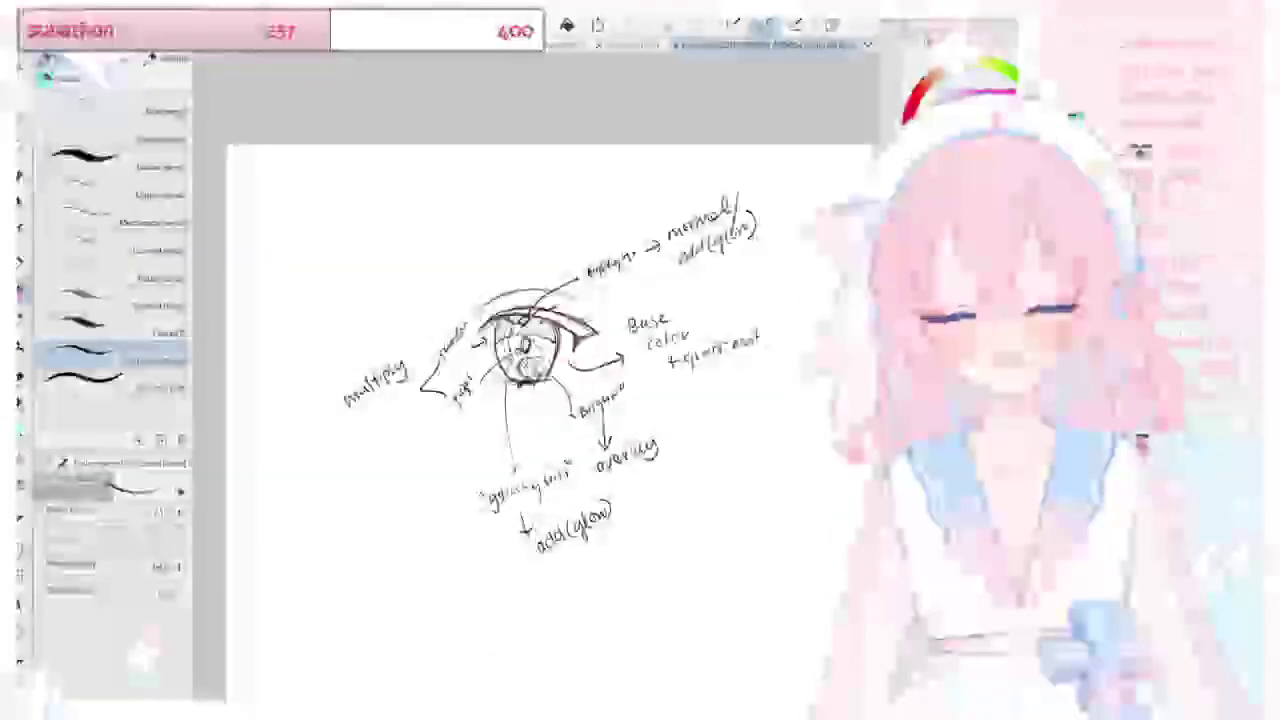
drag(525, 345, 486, 322)
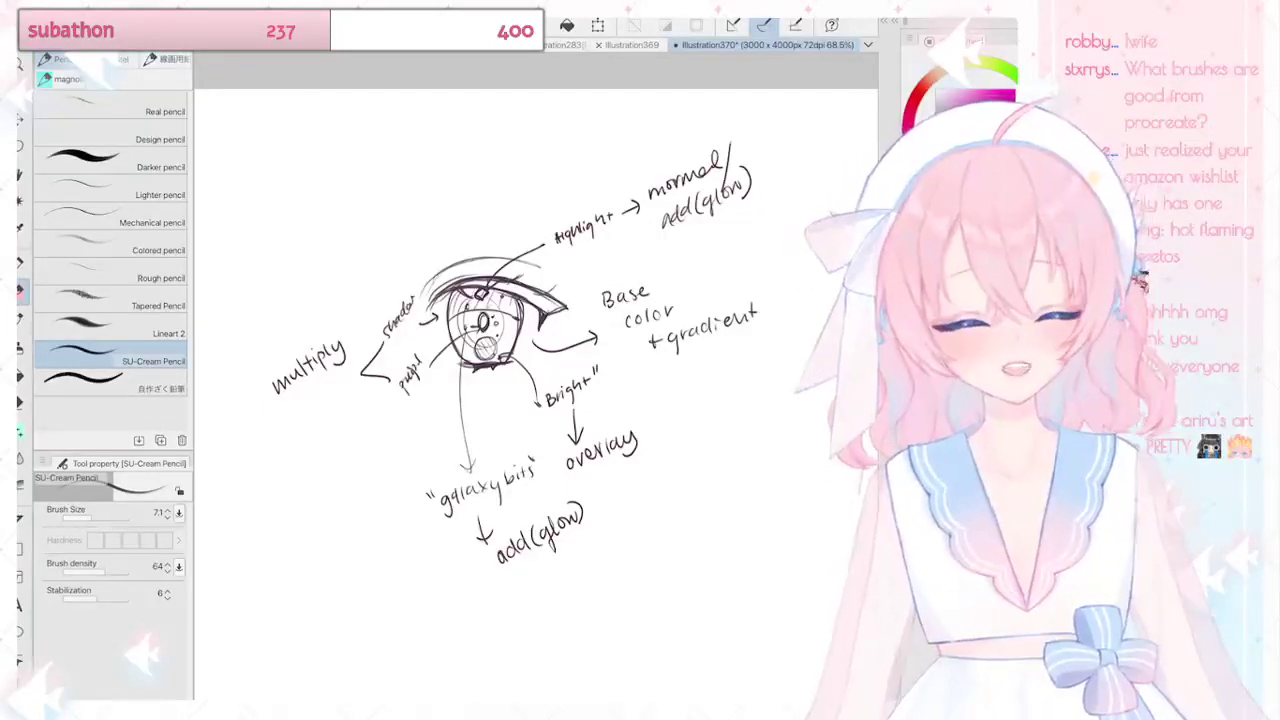
Step: Set the pencil's stabilization to 14 and draw the purple upper lash curve over the faded sketch, doubling its inner-corner end
key(Delete)
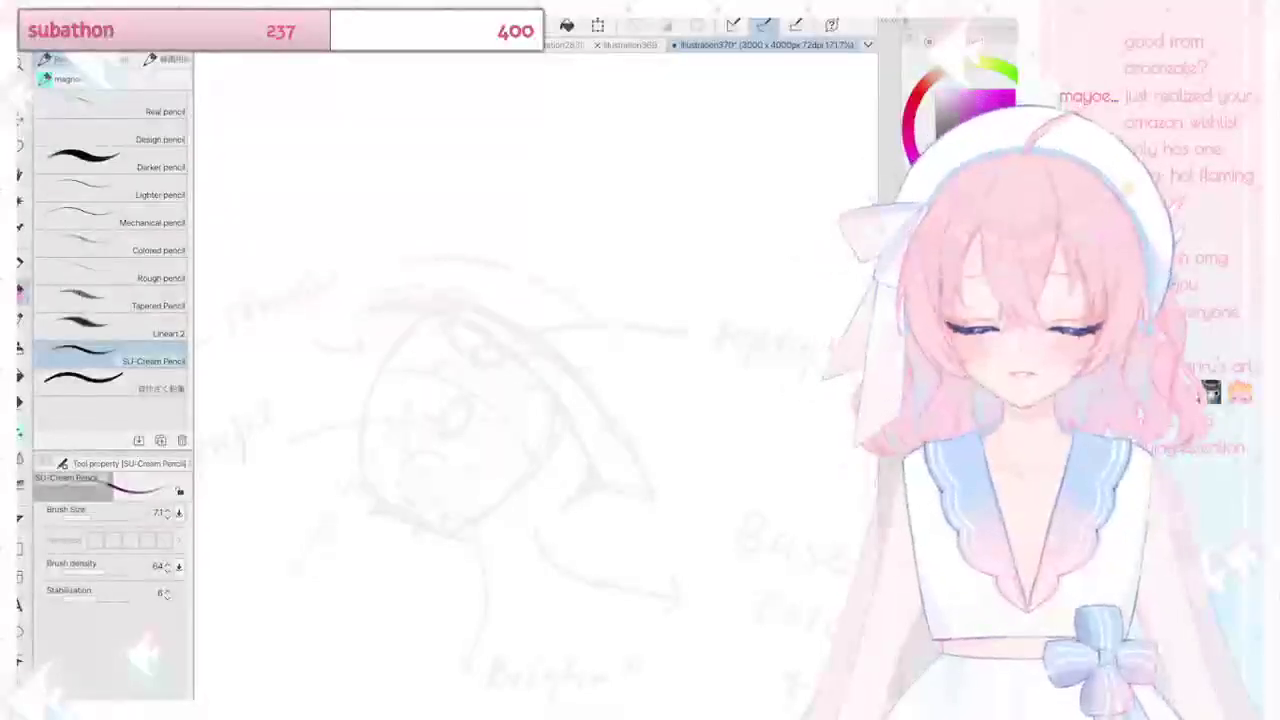
drag(106, 596, 107, 596)
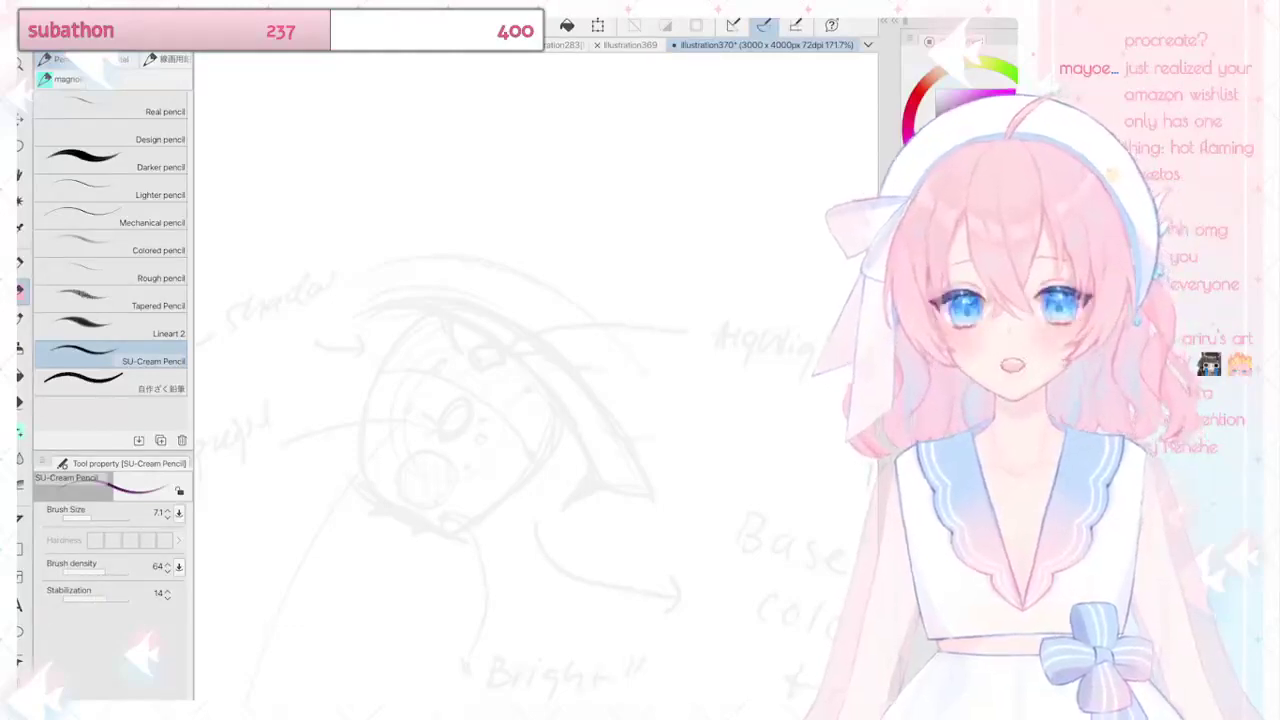
scroll(536, 400, down, 2)
scroll(536, 400, up, 2)
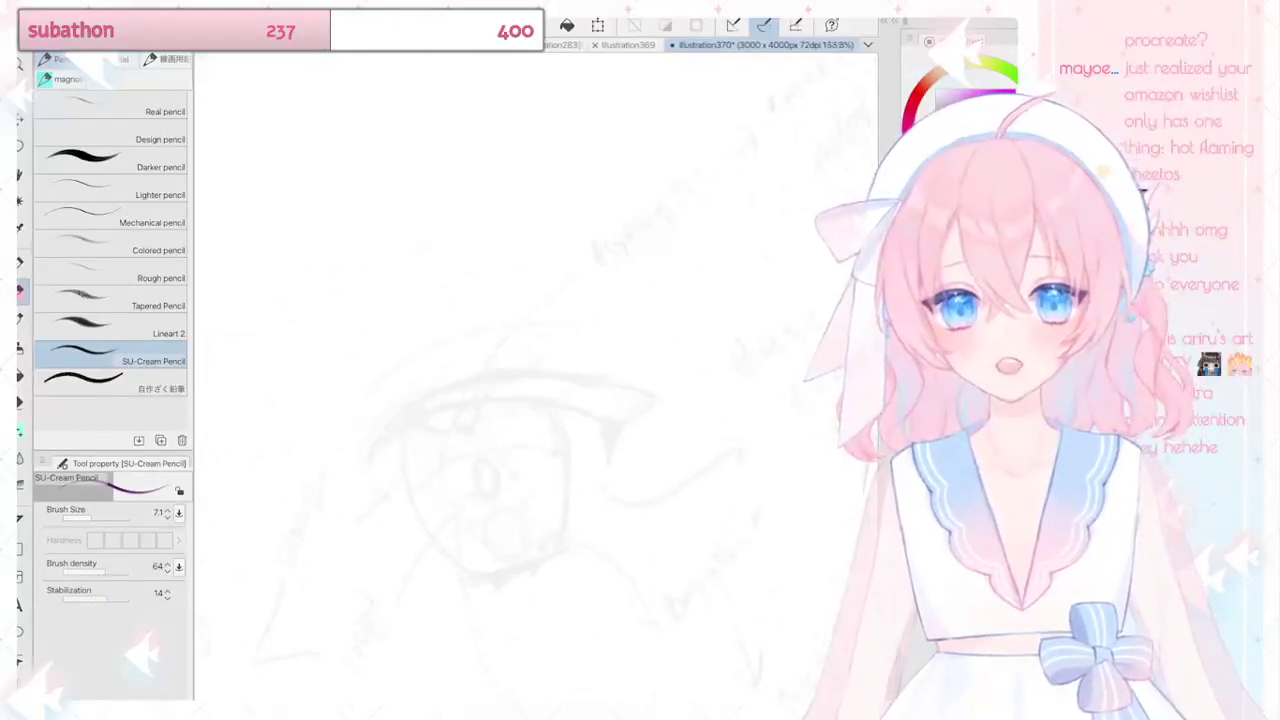
scroll(536, 400, up, 3)
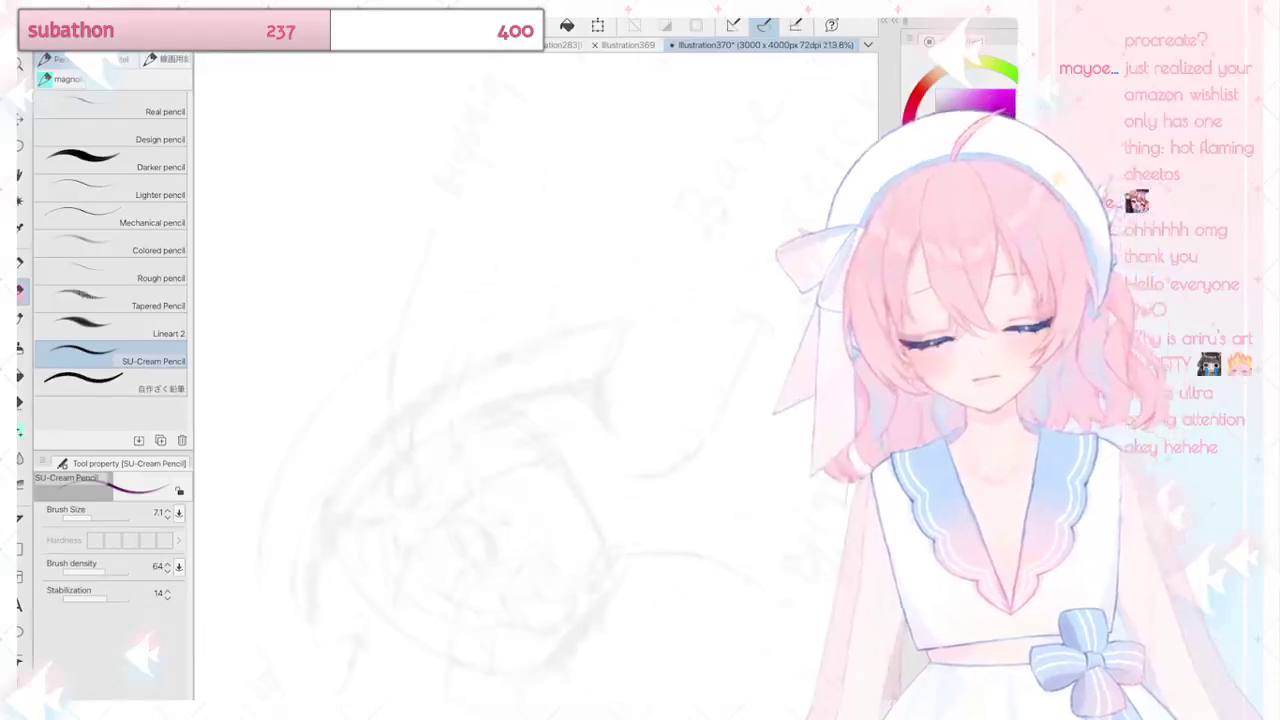
mouse_move(322, 645)
mouse_down()
mouse_move(509, 366)
mouse_move(562, 346)
mouse_move(334, 676)
mouse_up()
drag(312, 582, 330, 668)
drag(334, 518, 318, 662)
drag(312, 600, 326, 666)
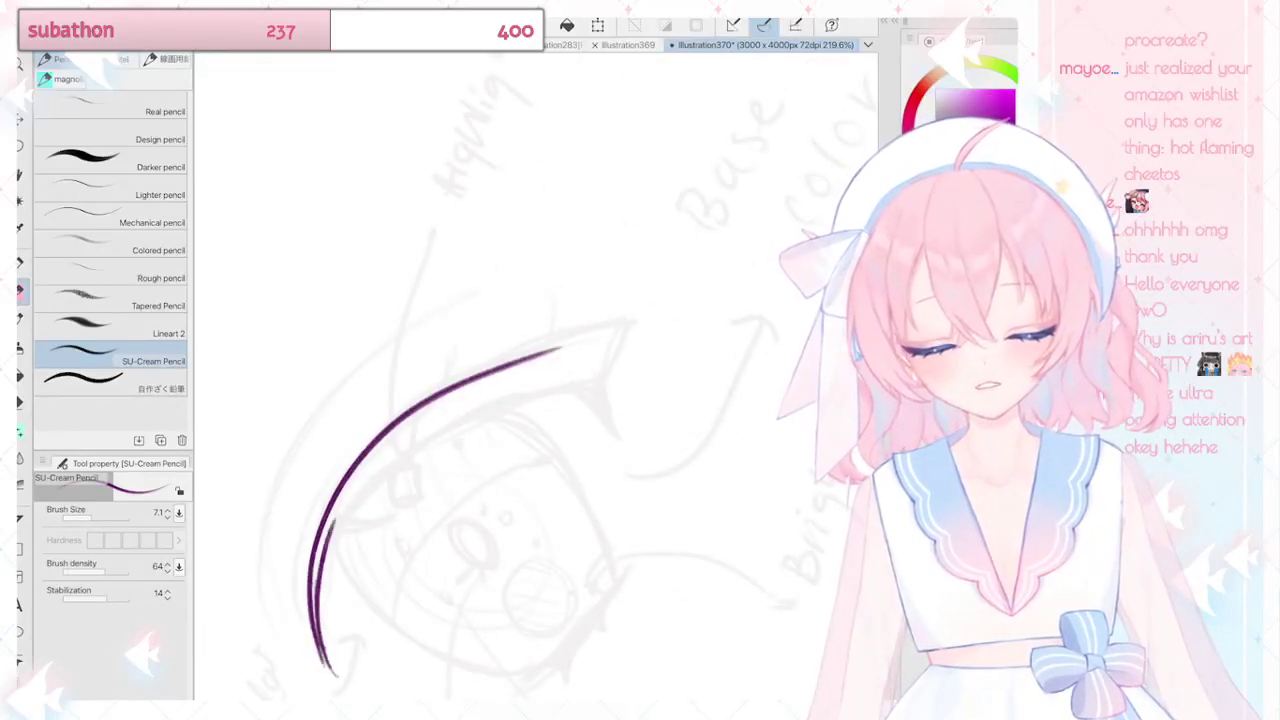
mouse_move(316, 600)
mouse_down()
mouse_move(320, 662)
mouse_move(342, 666)
mouse_up()
scroll(330, 640, up, 3)
drag(330, 600, 322, 620)
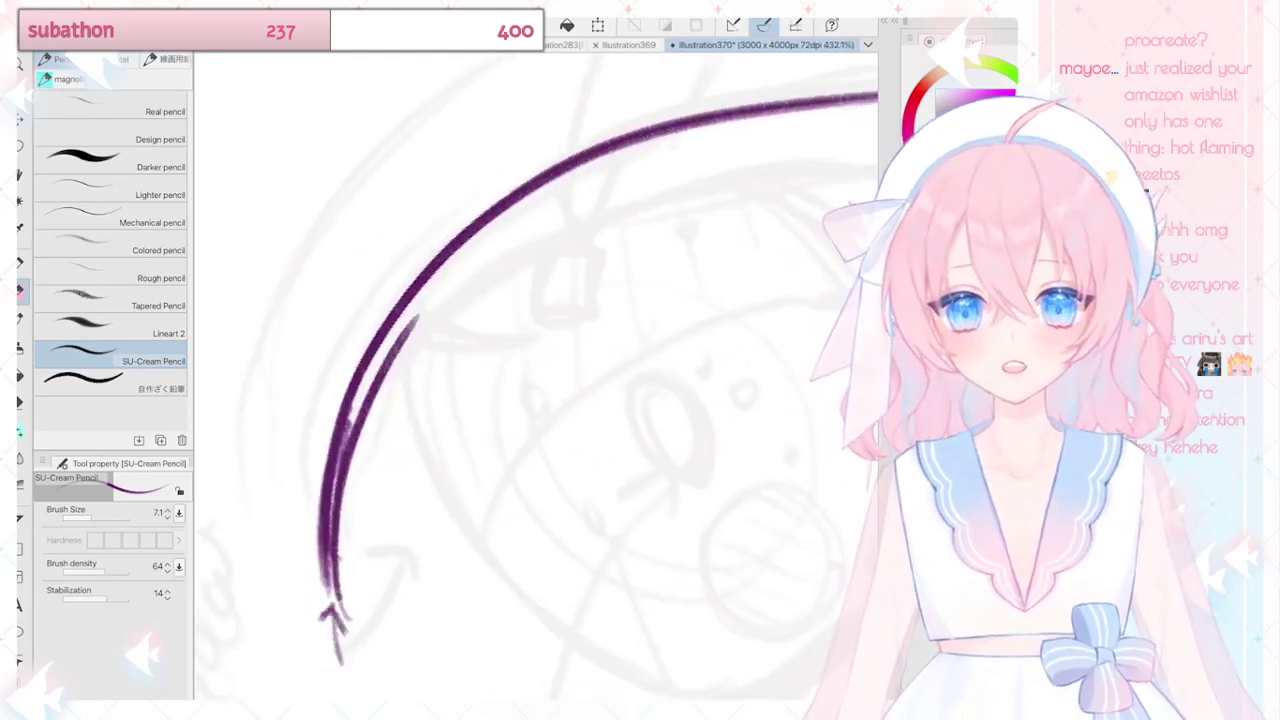
key(ctrl+z)
key(ctrl+z)
scroll(337, 600, down, 2)
drag(442, 526, 478, 628)
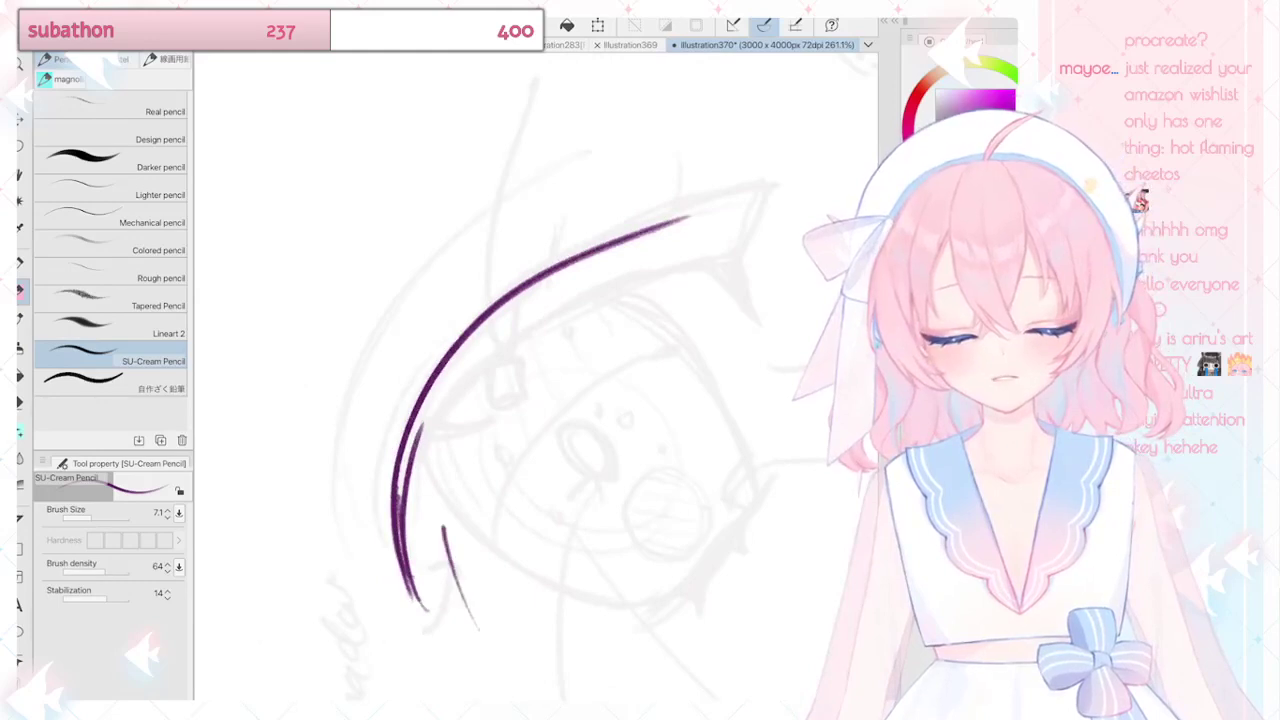
key(ctrl+z)
scroll(450, 450, down, 2)
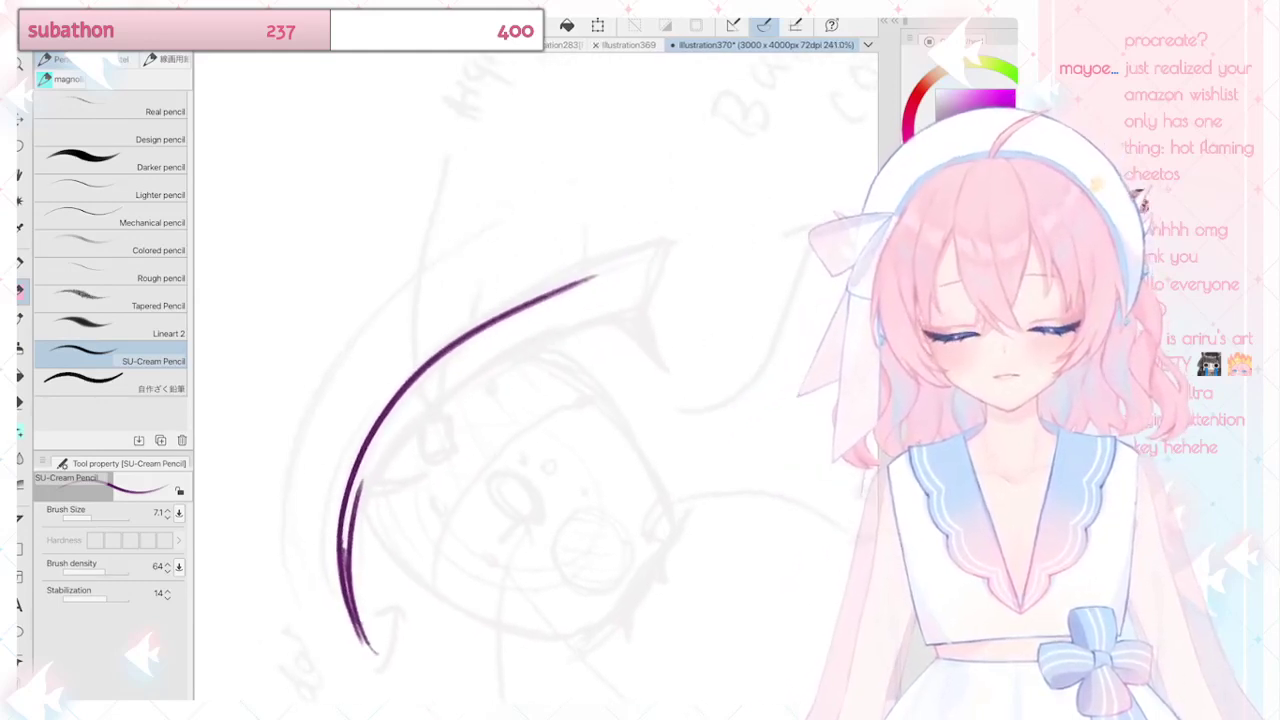
Step: Outline the upper lash as a tapered band, adding its lower edge and closing the outer end with a slanted wing
drag(338, 622, 376, 444)
mouse_move(336, 585)
mouse_down()
mouse_move(436, 404)
mouse_move(617, 321)
mouse_up()
drag(352, 516, 620, 314)
drag(424, 436, 620, 300)
drag(412, 376, 646, 264)
mouse_move(556, 308)
mouse_down()
mouse_move(650, 256)
mouse_move(626, 312)
mouse_move(546, 350)
mouse_move(626, 333)
mouse_up()
drag(622, 334, 647, 258)
drag(647, 258, 625, 332)
drag(338, 550, 520, 362)
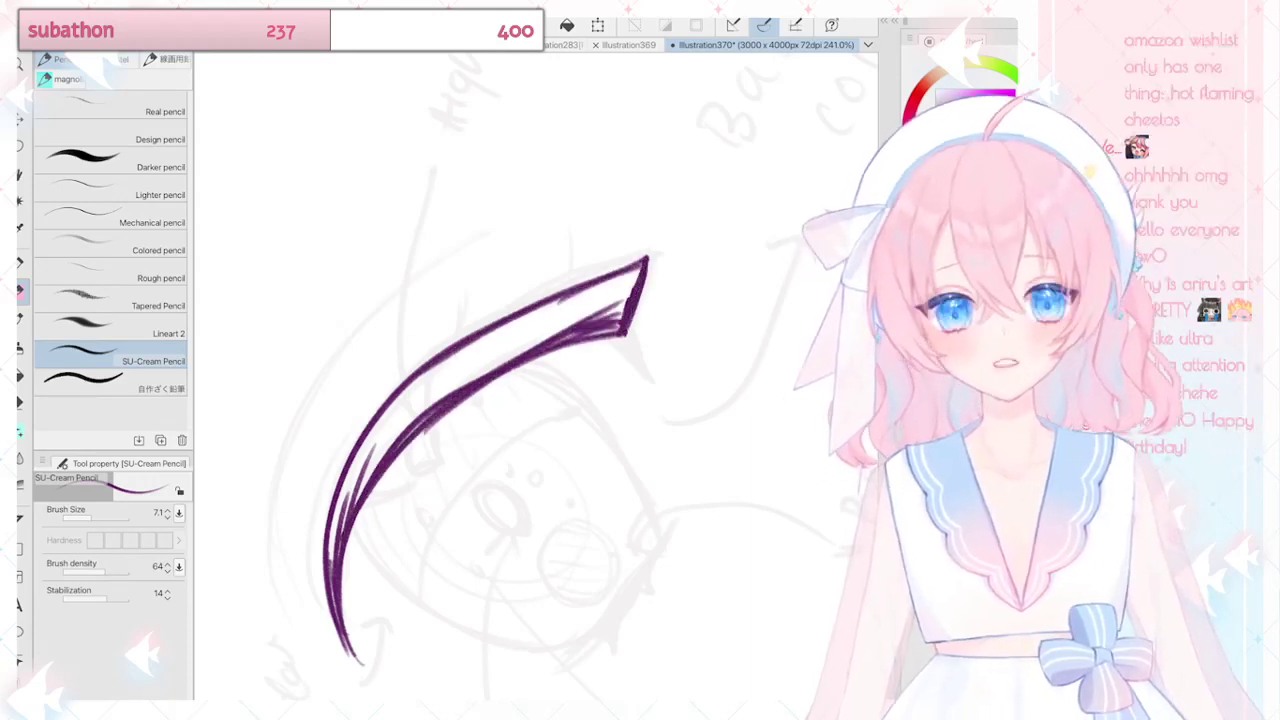
Step: Thicken the upper and lower edges of the lash band inward with long purple strokes
scroll(572, 429, down, 2)
scroll(599, 415, up, 2)
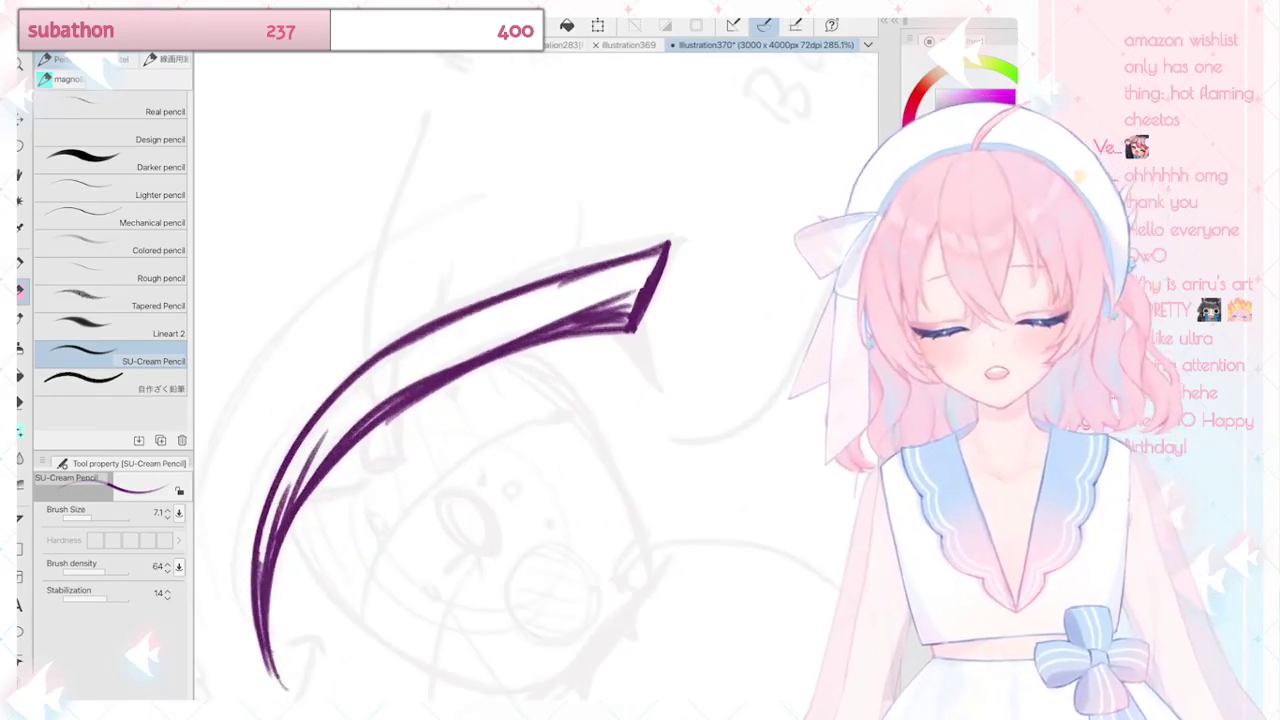
drag(258, 600, 348, 382)
drag(264, 546, 502, 310)
drag(340, 410, 605, 280)
mouse_move(495, 310)
mouse_down()
mouse_move(648, 260)
mouse_move(470, 355)
mouse_move(290, 490)
mouse_move(570, 315)
mouse_up()
drag(550, 325, 445, 365)
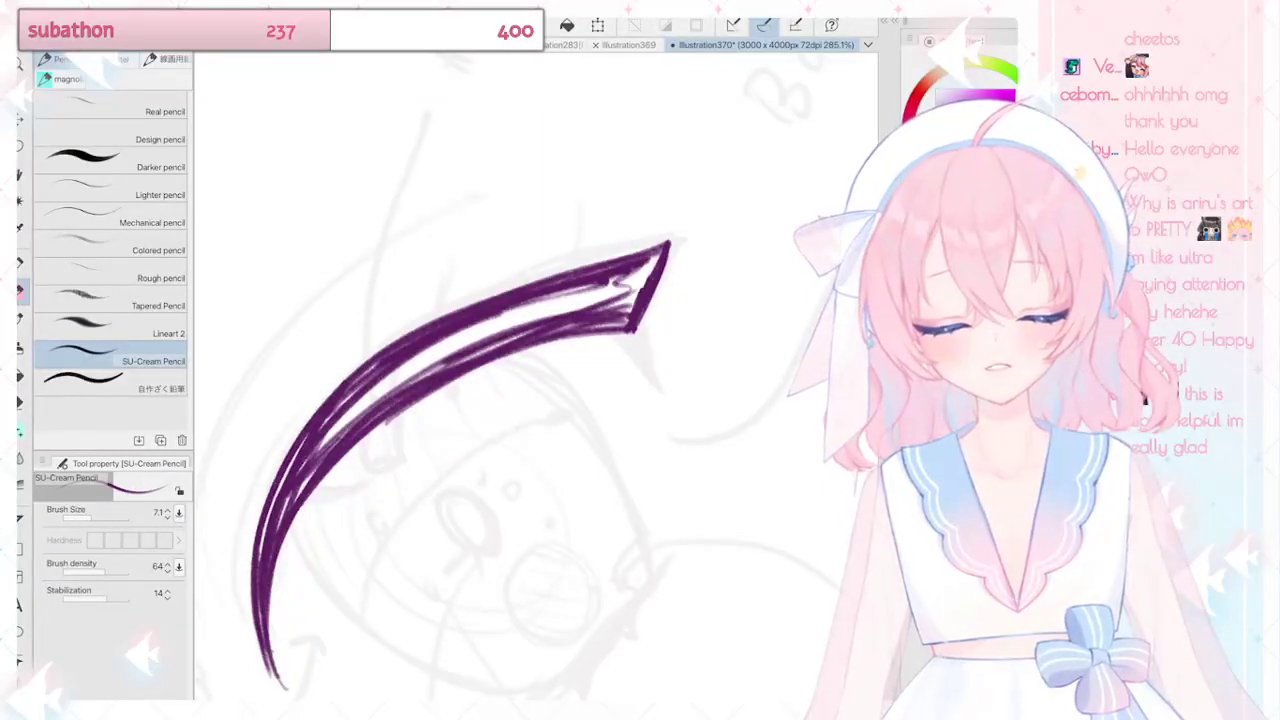
Step: Fill the remaining white gap inside the upper lash with dense purple strokes from the inner corner to the wing
drag(292, 506, 478, 324)
drag(320, 450, 502, 308)
drag(356, 418, 566, 292)
drag(480, 346, 610, 280)
mouse_move(628, 272)
mouse_down()
mouse_move(588, 316)
mouse_move(652, 256)
mouse_move(622, 320)
mouse_up()
mouse_move(578, 322)
mouse_down()
mouse_move(474, 356)
mouse_move(362, 428)
mouse_up()
scroll(330, 400, up, 2)
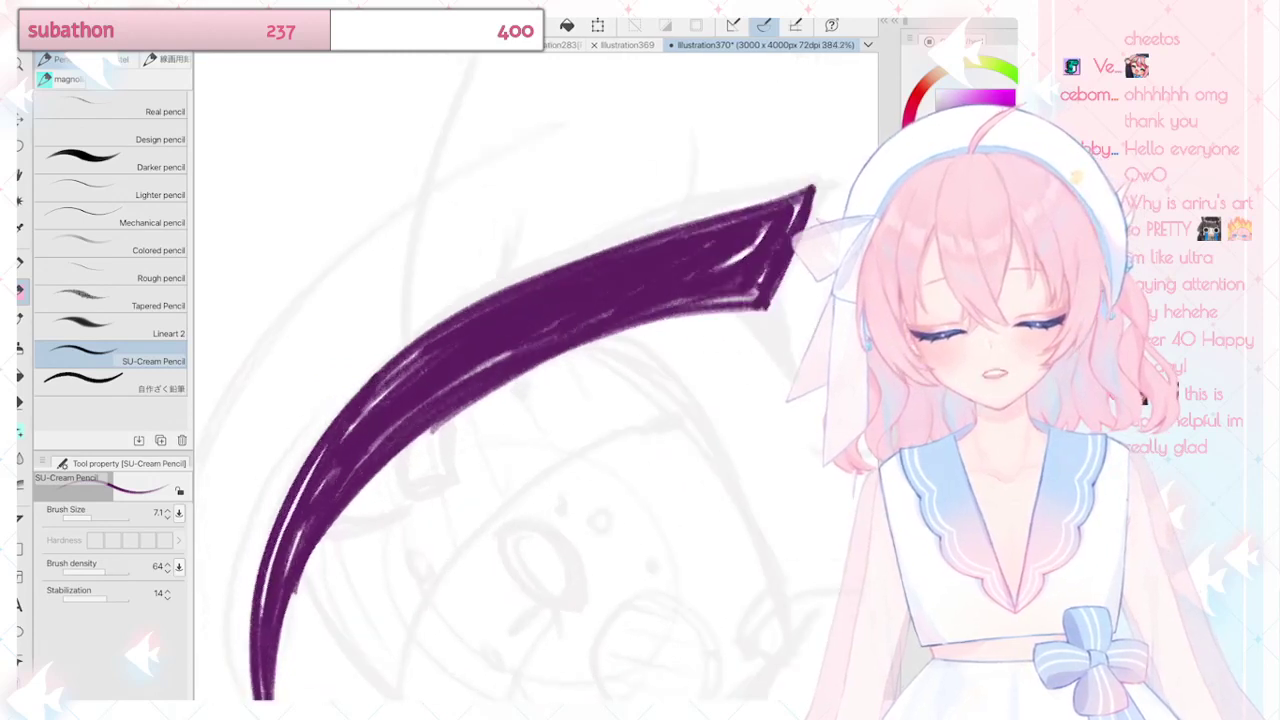
drag(520, 360, 502, 408)
mouse_move(378, 420)
mouse_down()
mouse_move(590, 296)
mouse_move(660, 283)
mouse_up()
drag(426, 368, 518, 317)
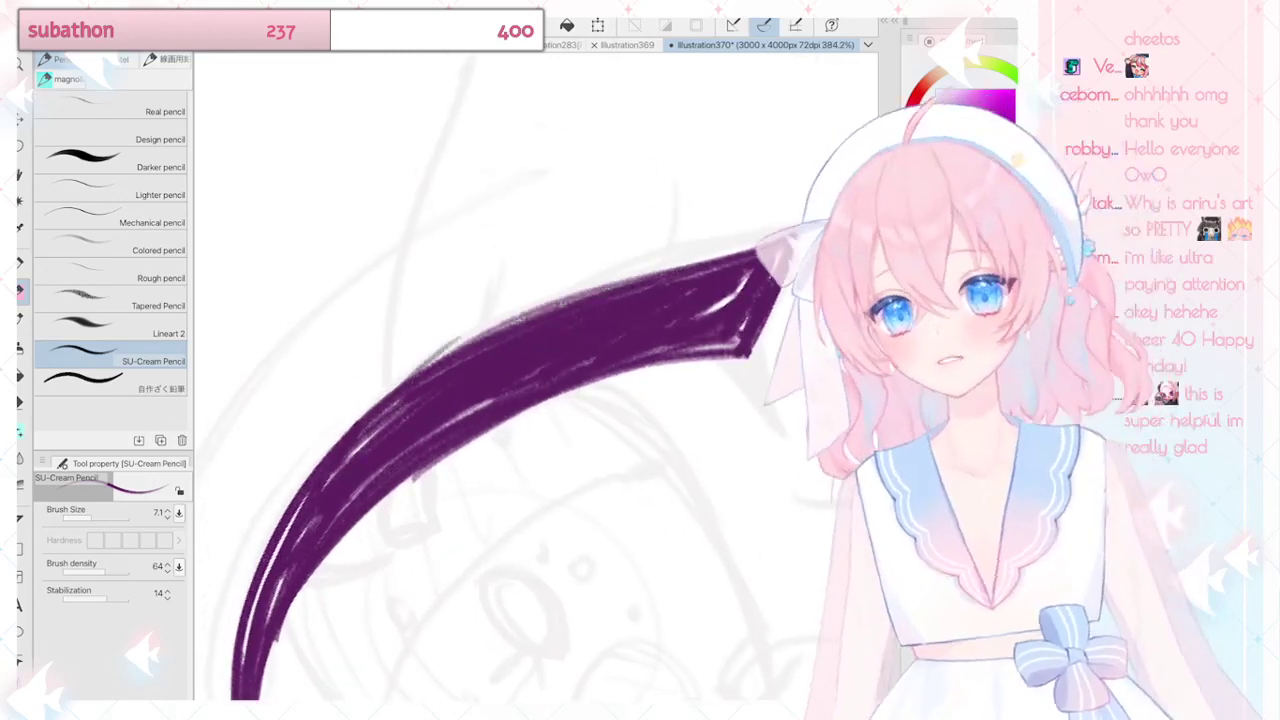
Step: Add a pointed lash under the inner part of the upper lash and two small flicks on its outer upper edge
scroll(500, 450, down, 2)
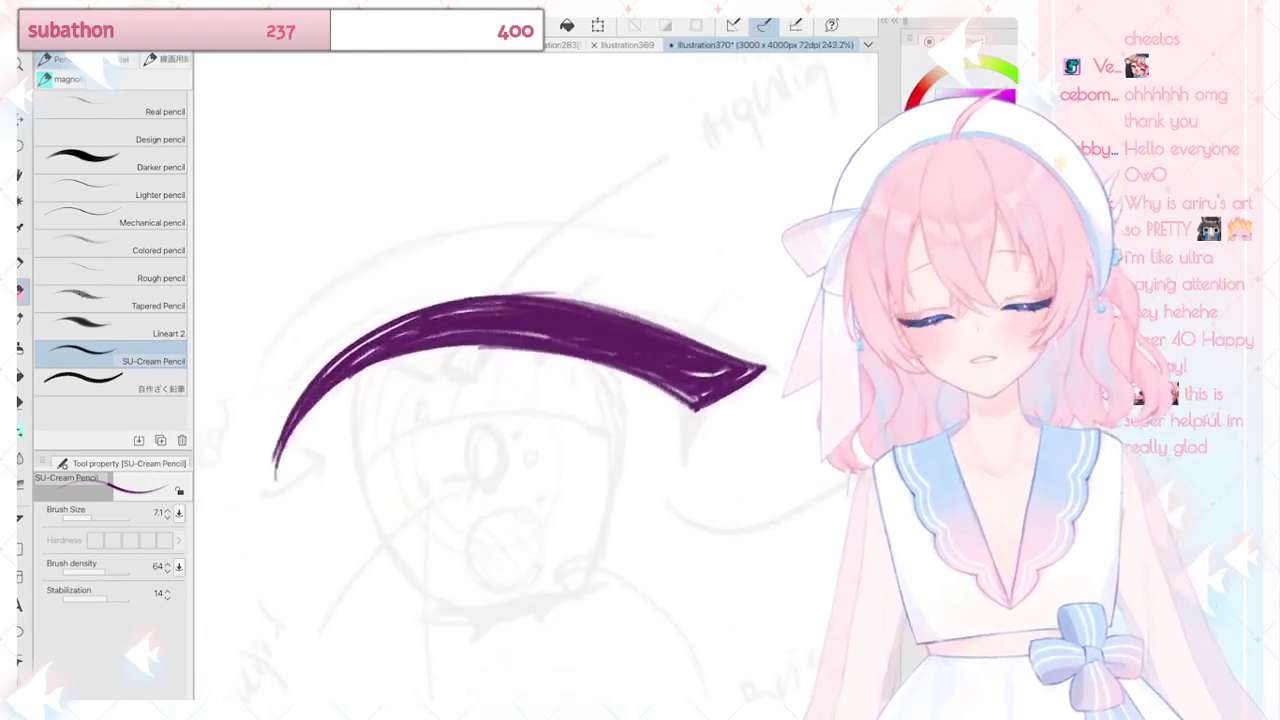
scroll(520, 380, down, 1)
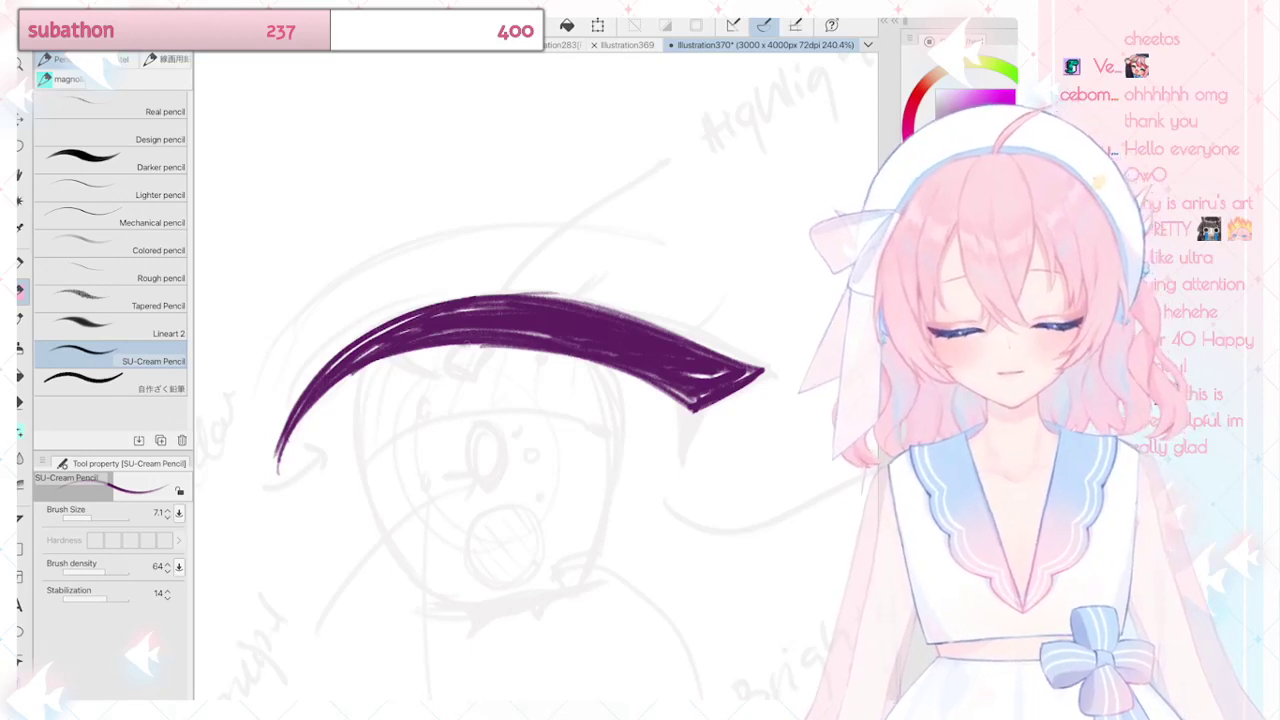
scroll(530, 350, down, 5)
scroll(581, 332, up, 5)
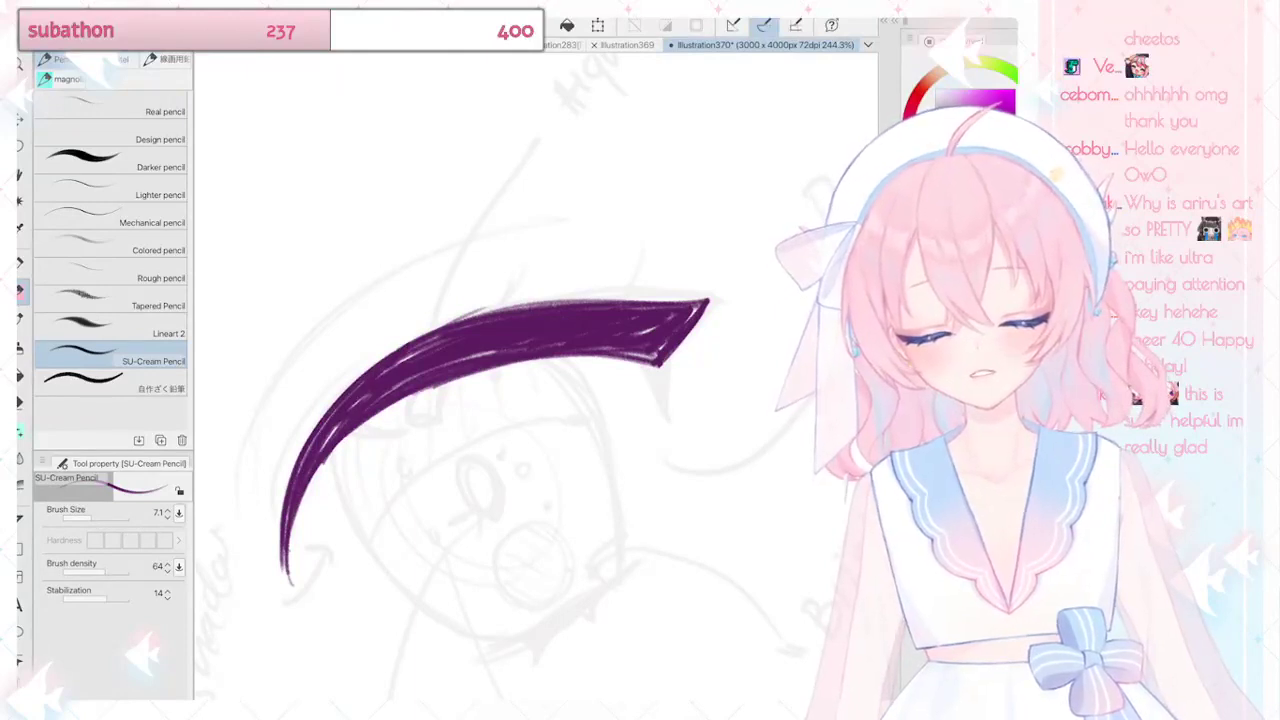
drag(342, 440, 430, 433)
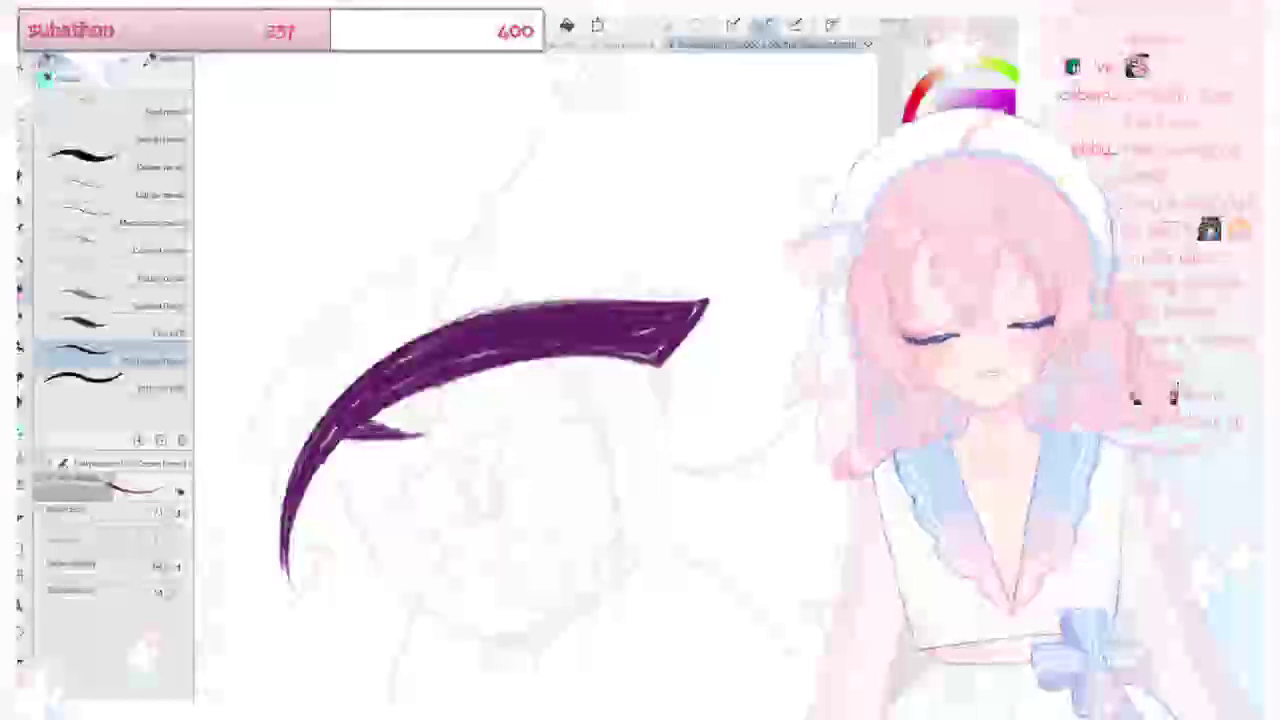
drag(533, 284, 537, 258)
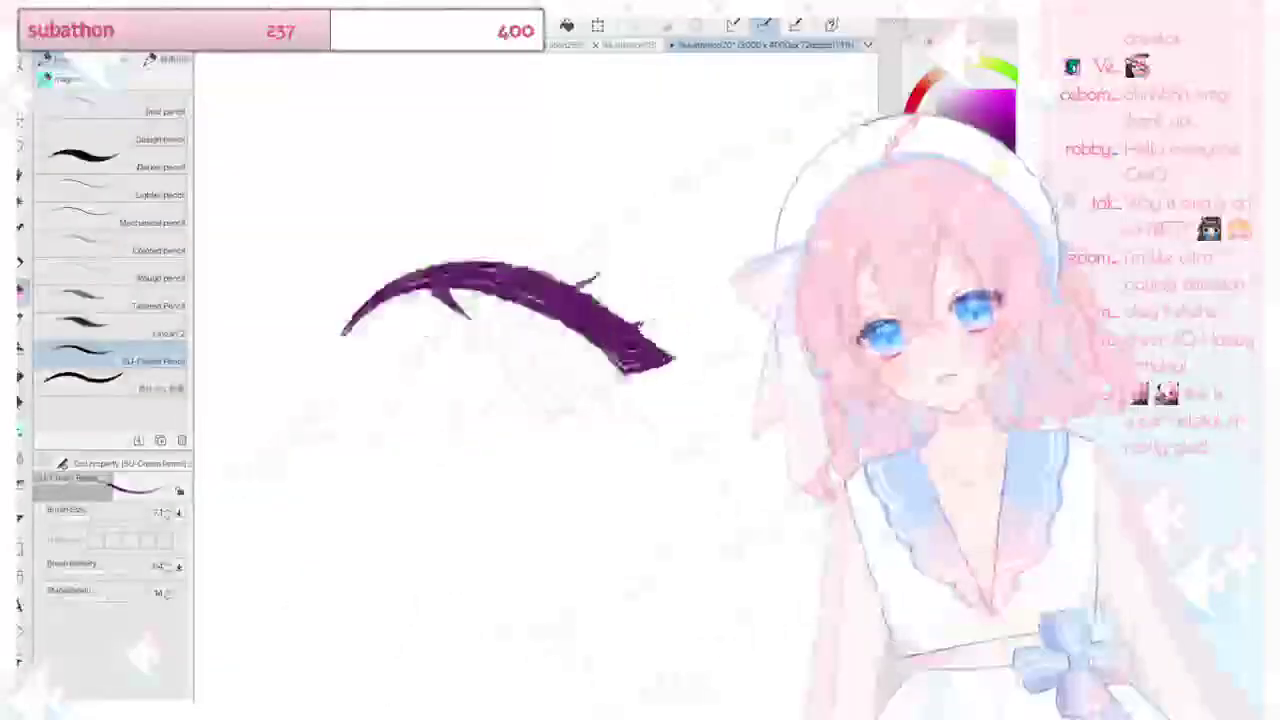
key(ctrl+plus)
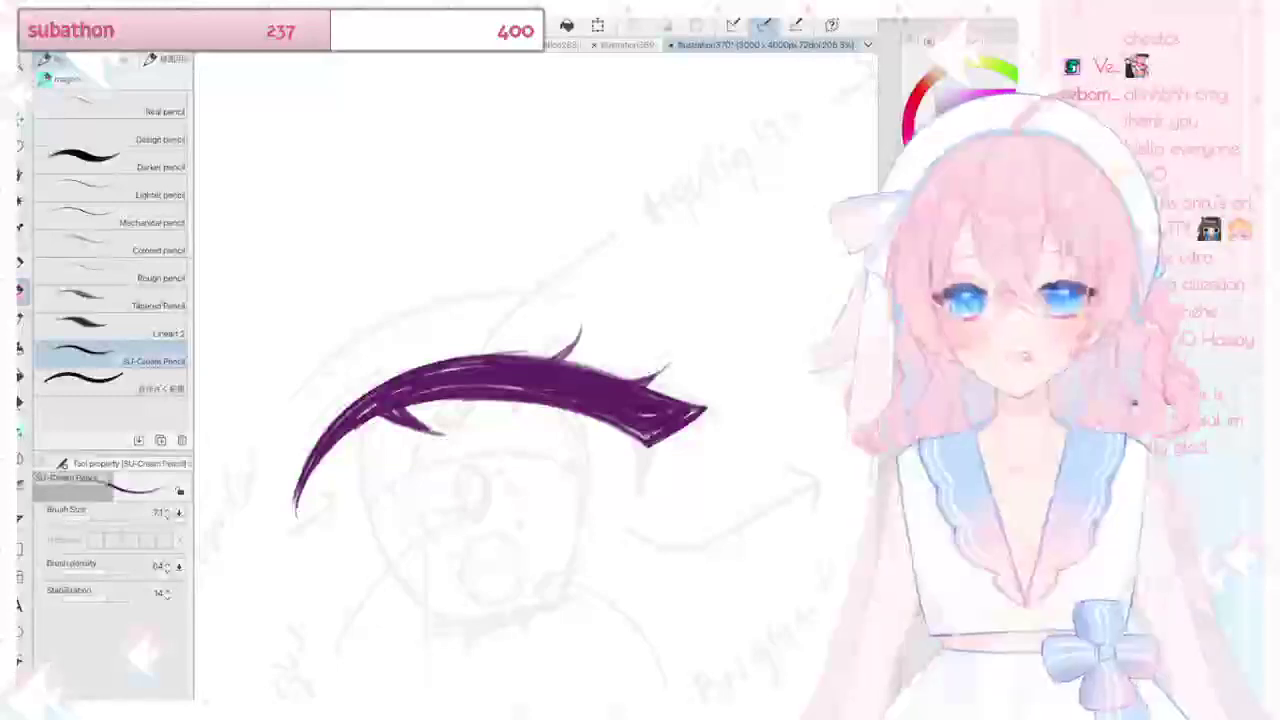
Step: Draw the two curved sides of the iris from beneath the upper lash down toward the lower lid
scroll(700, 255, down, 2)
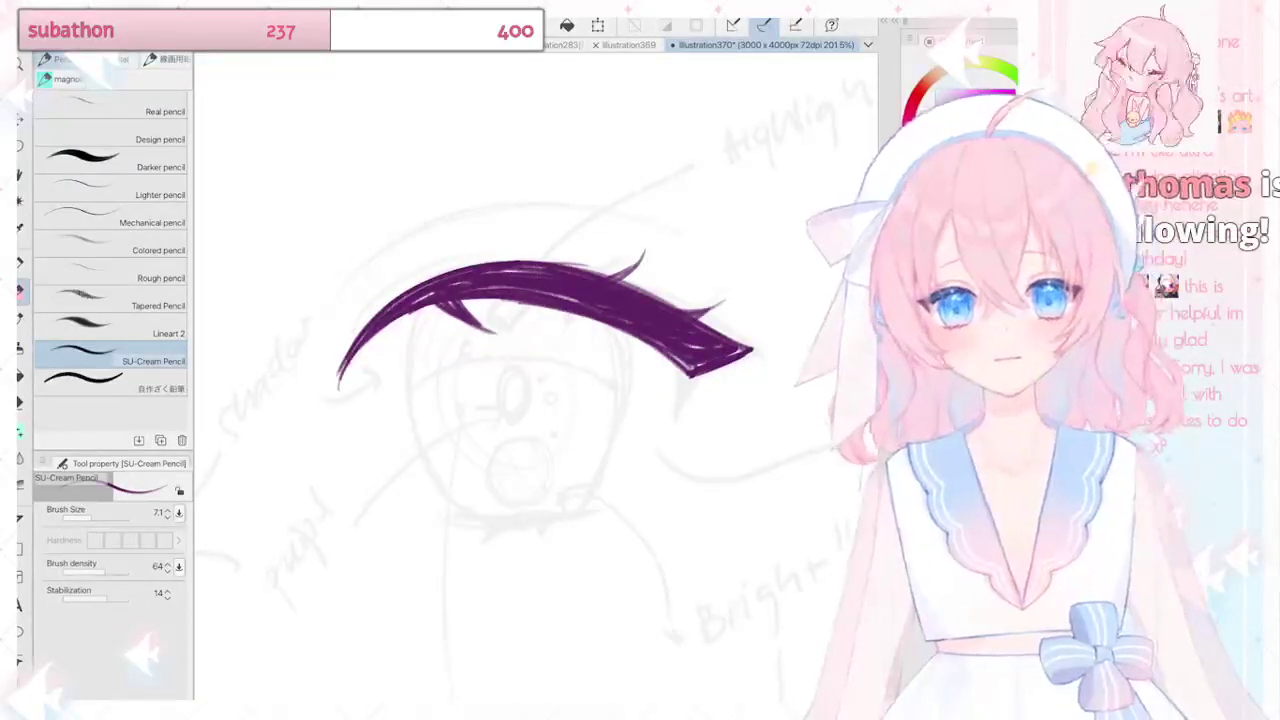
scroll(536, 376, up, 2)
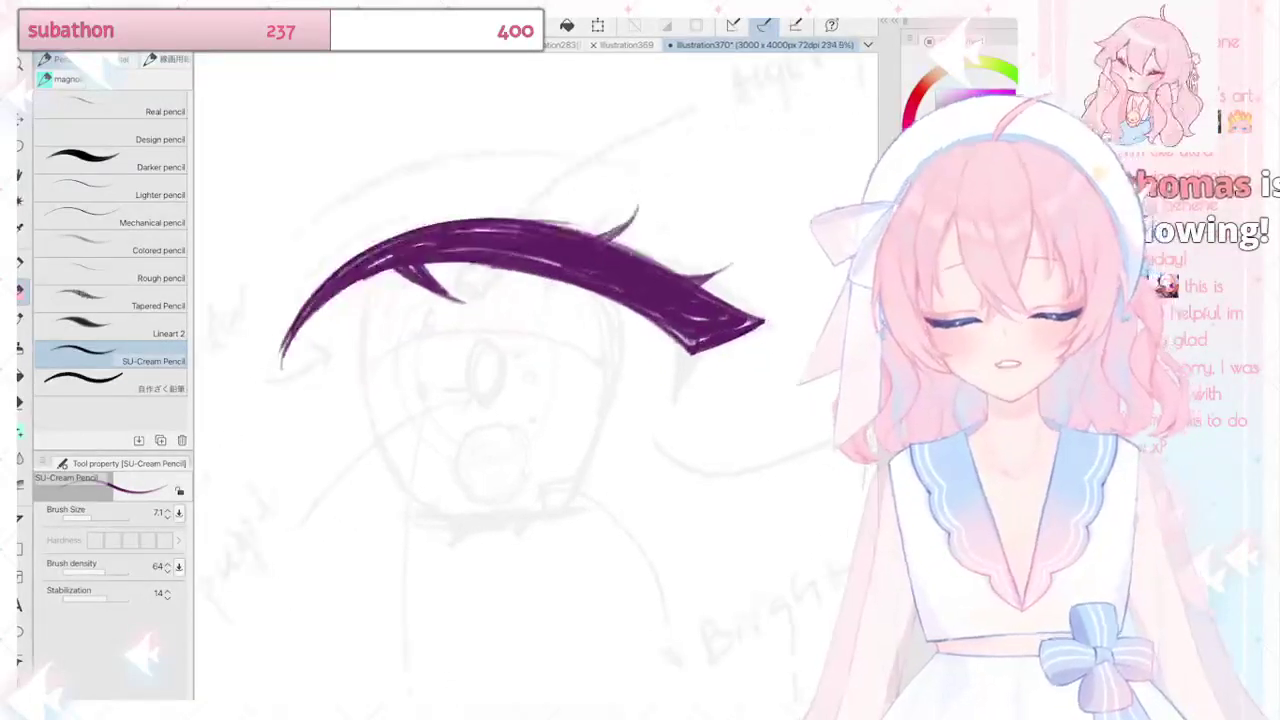
mouse_move(372, 268)
mouse_down()
mouse_move(374, 424)
mouse_move(415, 495)
mouse_move(446, 513)
mouse_up()
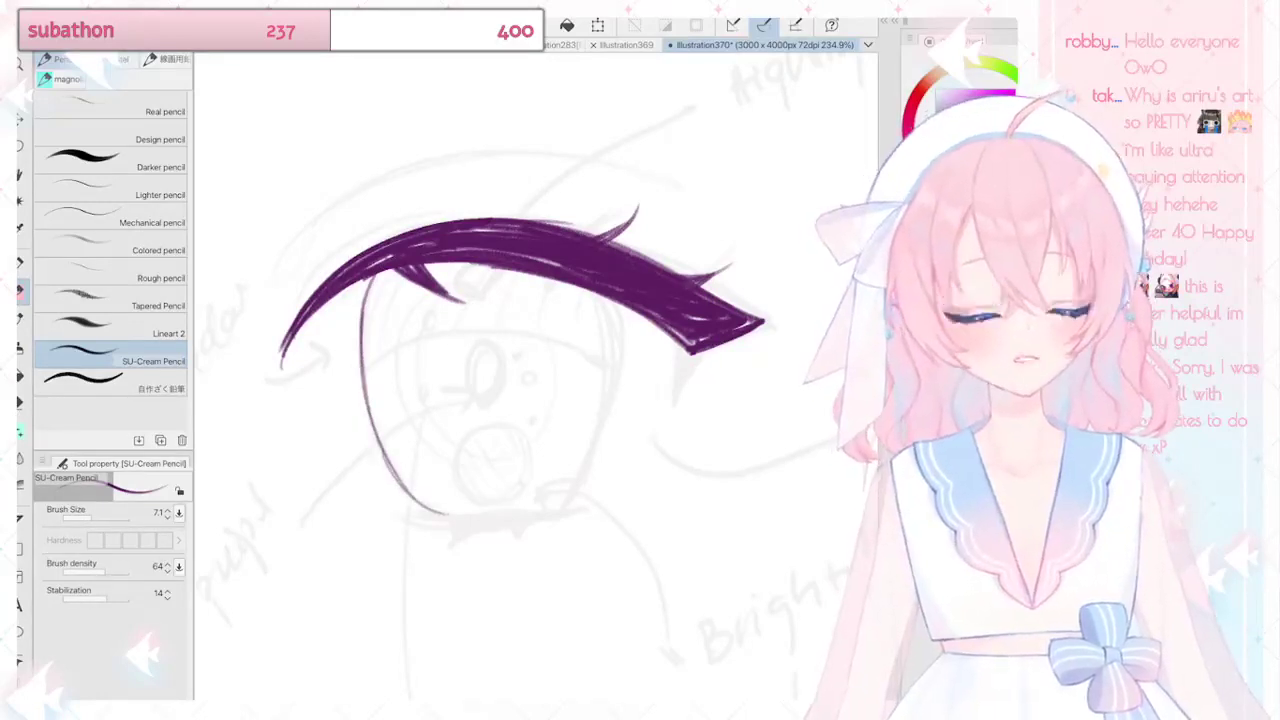
mouse_move(612, 298)
mouse_down()
mouse_move(610, 455)
mouse_move(570, 513)
mouse_up()
scroll(520, 360, down, 2)
scroll(520, 360, up, 3)
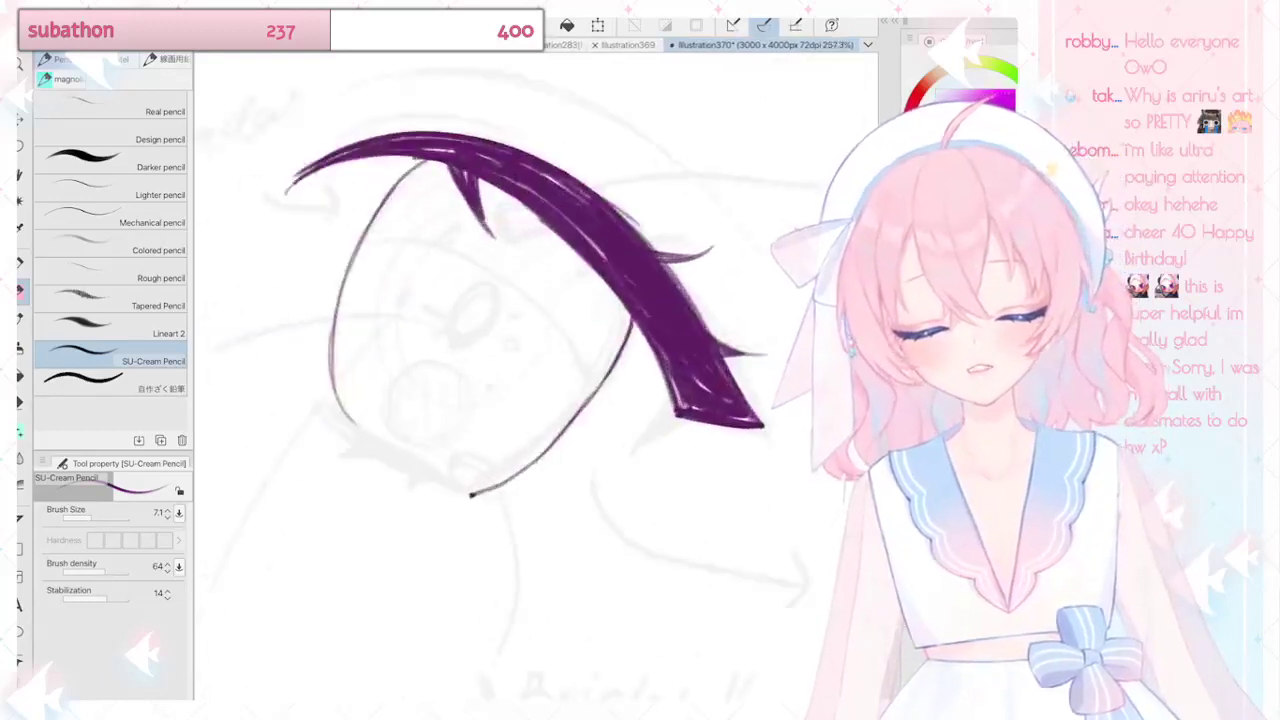
Step: Draw a thick, slightly curved lower lash line joining the bottom ends of the iris sides
drag(343, 425, 478, 496)
mouse_move(324, 402)
mouse_down()
mouse_move(477, 493)
mouse_move(367, 438)
mouse_up()
drag(434, 472, 492, 497)
scroll(560, 320, down, 5)
scroll(602, 338, up, 5)
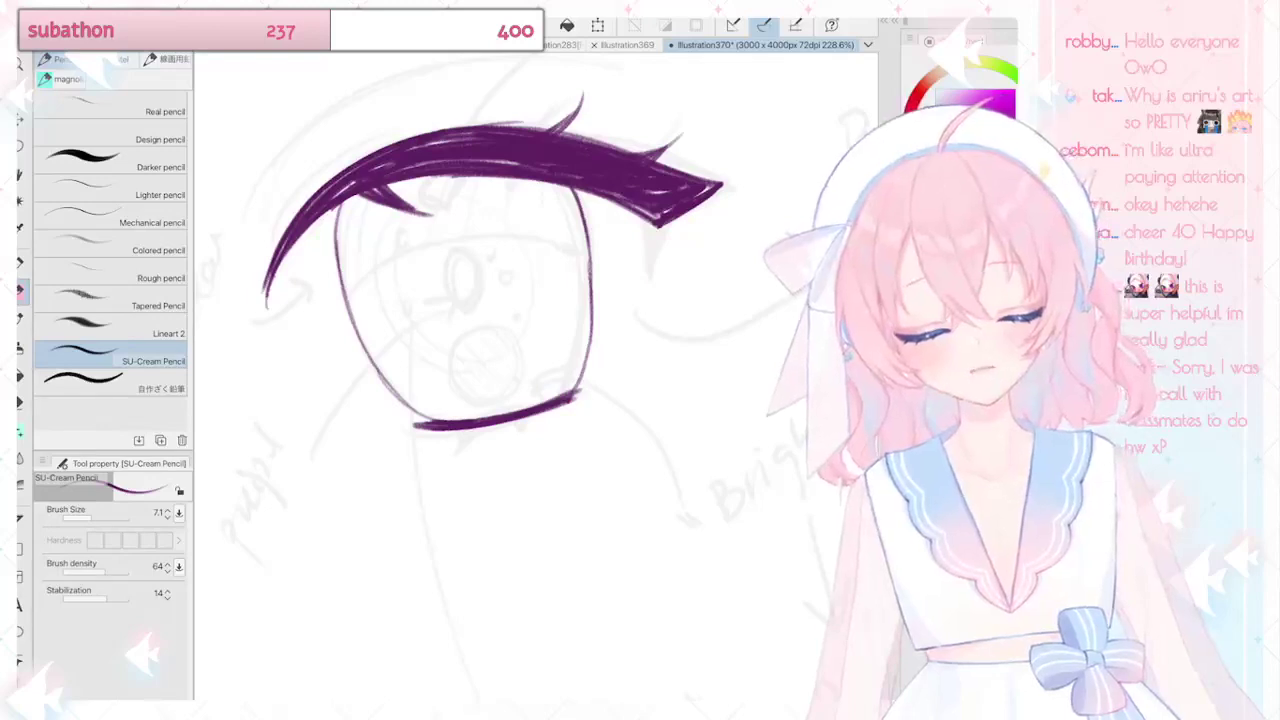
mouse_move(404, 424)
mouse_down()
mouse_move(538, 414)
mouse_move(588, 386)
mouse_up()
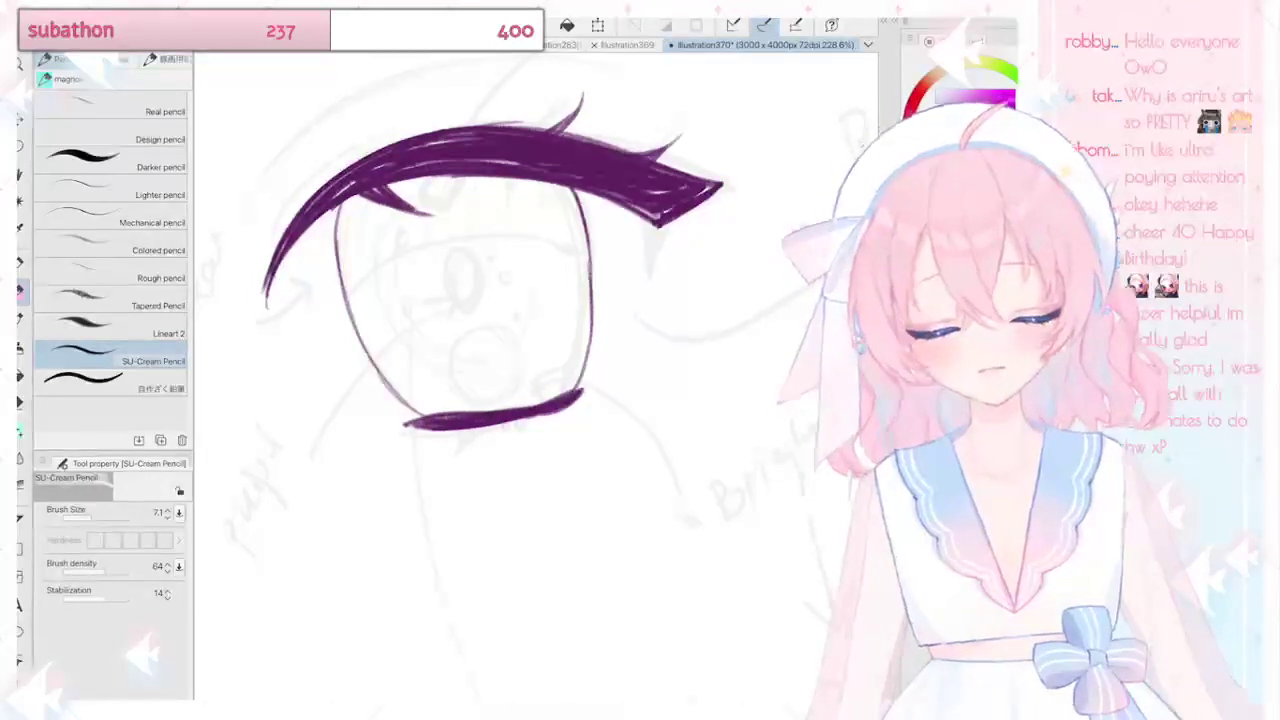
Step: Undo the last thickening strokes on the lower lash line and redraw its inner half with a thinner tapered end
key(ctrl+z)
key(ctrl+z)
key(ctrl+z)
key(ctrl+z)
key(ctrl+z)
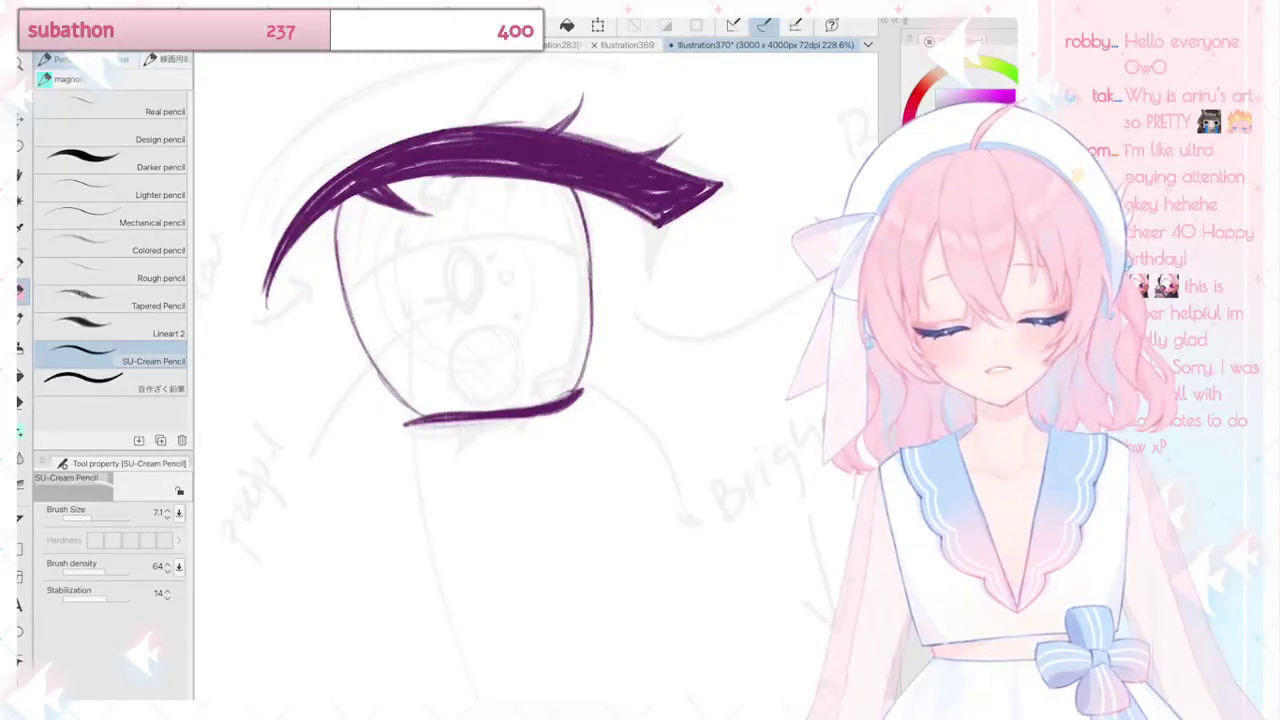
drag(402, 424, 511, 417)
mouse_move(512, 518)
mouse_down()
mouse_move(346, 478)
mouse_move(378, 477)
mouse_up()
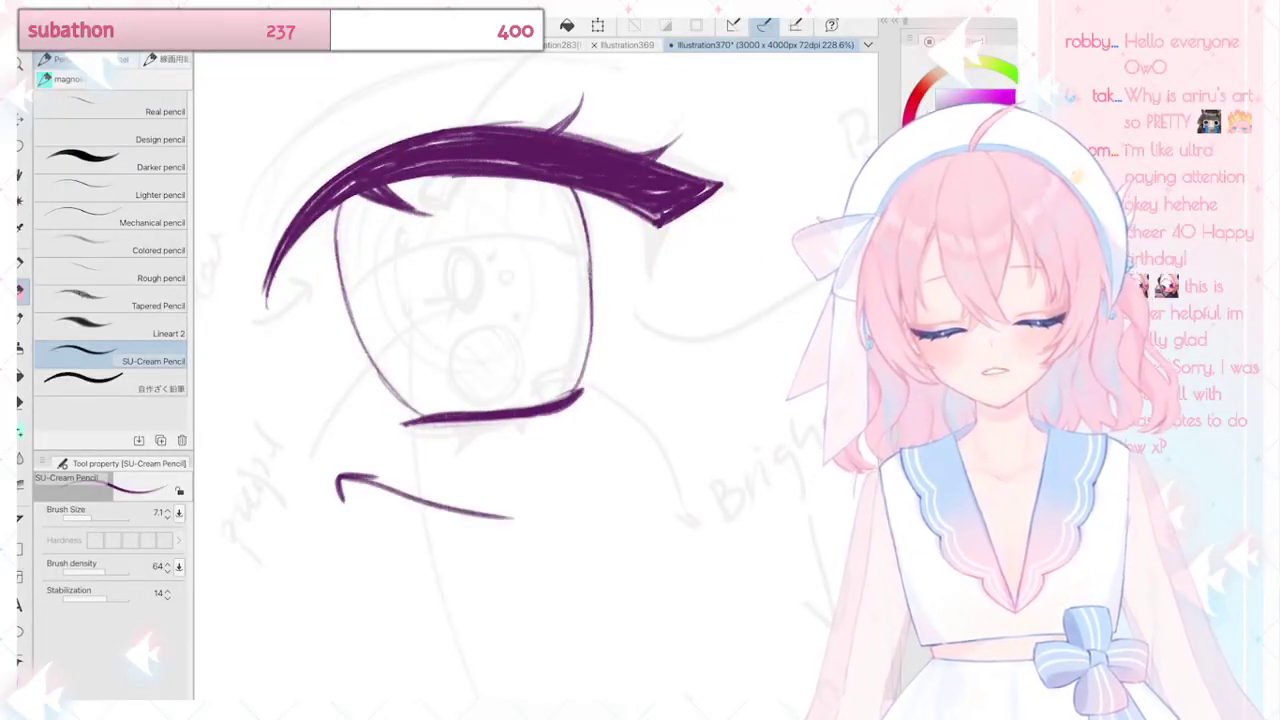
key(ctrl+z)
key(ctrl+z)
Step: Thicken the middle of the lower lash line and add two small pointed lashes beneath it
scroll(535, 380, down, 5)
scroll(535, 380, up, 3)
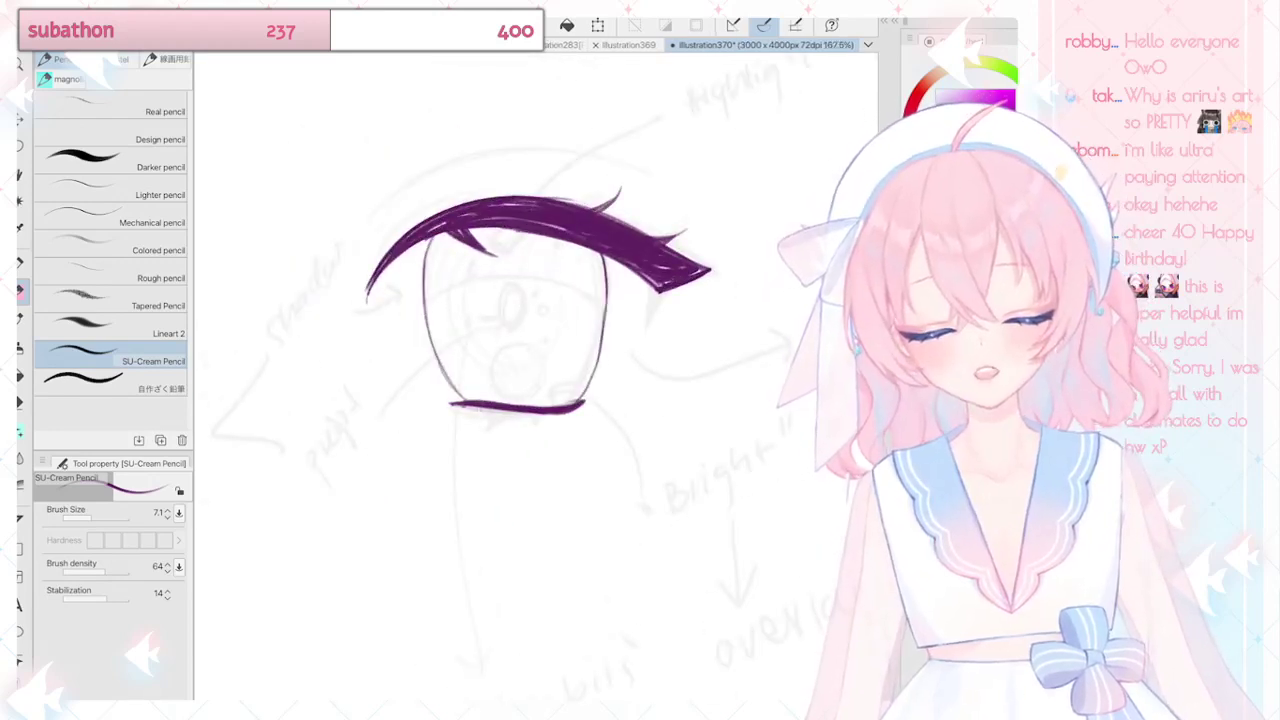
drag(464, 410, 564, 414)
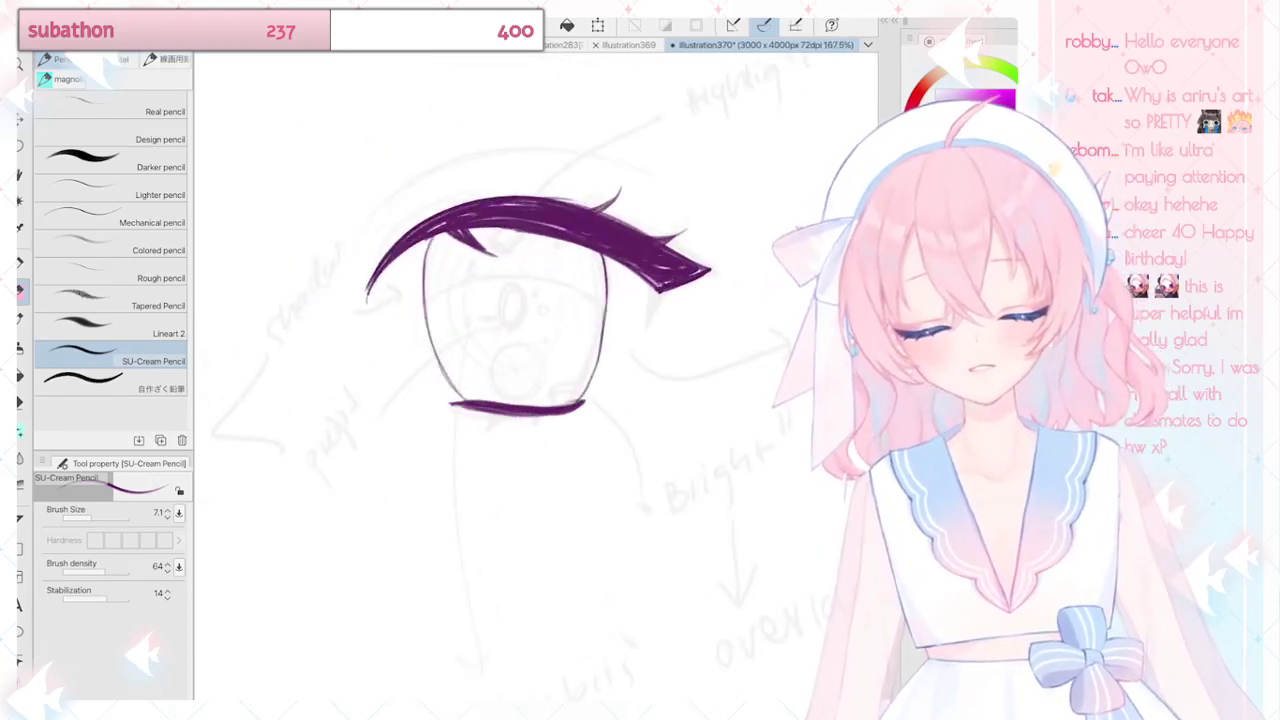
drag(460, 426, 594, 460)
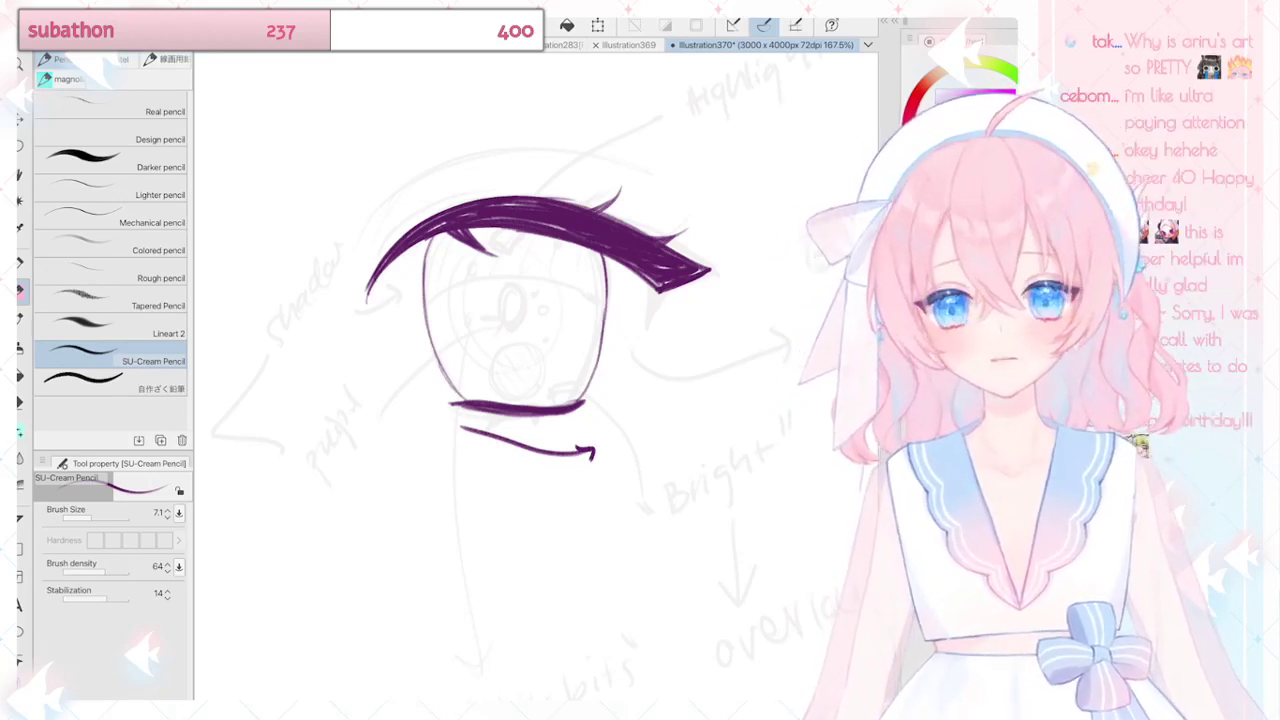
key(ctrl+z)
scroll(540, 300, up, 3)
mouse_move(470, 418)
mouse_down()
mouse_move(464, 438)
mouse_move(535, 425)
mouse_move(539, 441)
mouse_up()
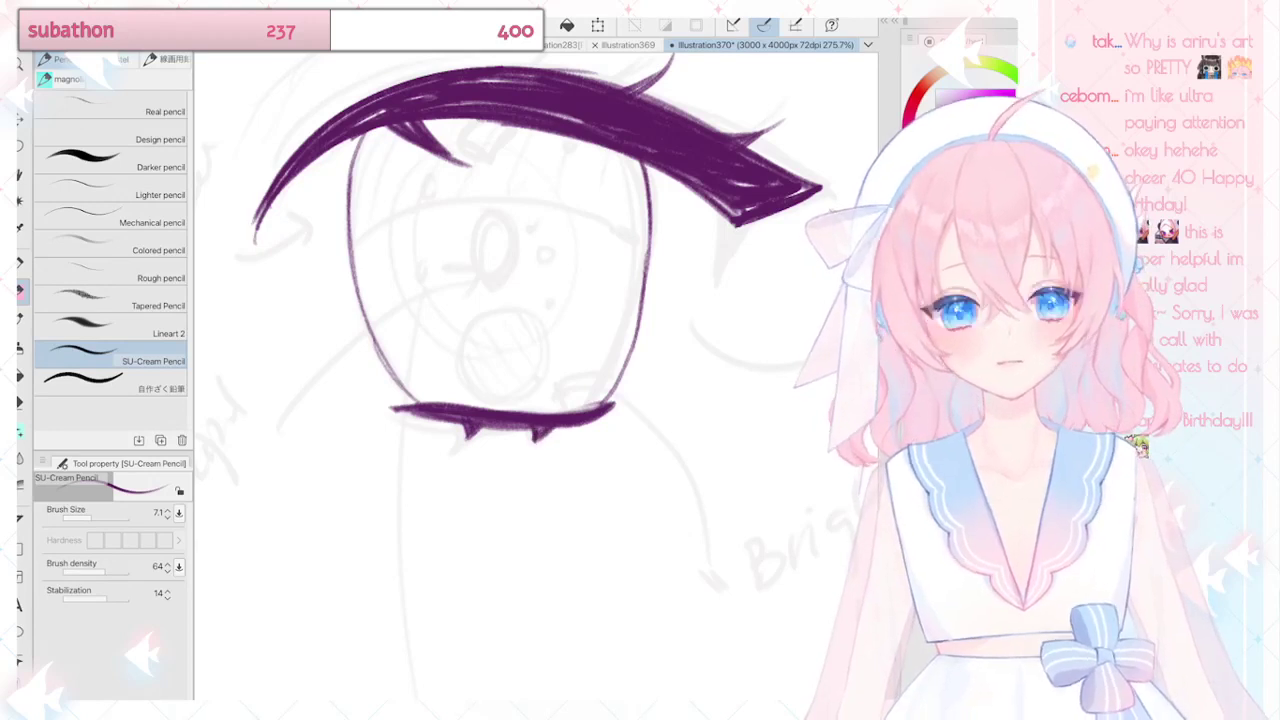
scroll(648, 326, down, 4)
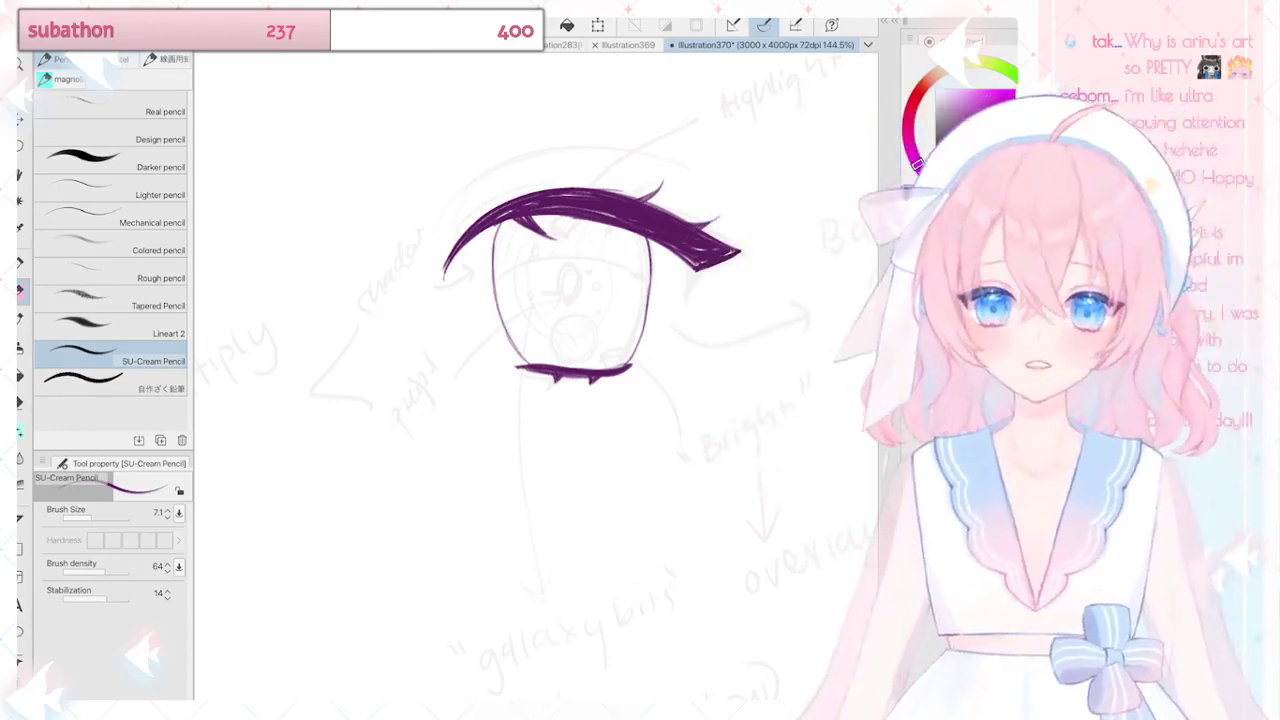
scroll(590, 285, down, 2)
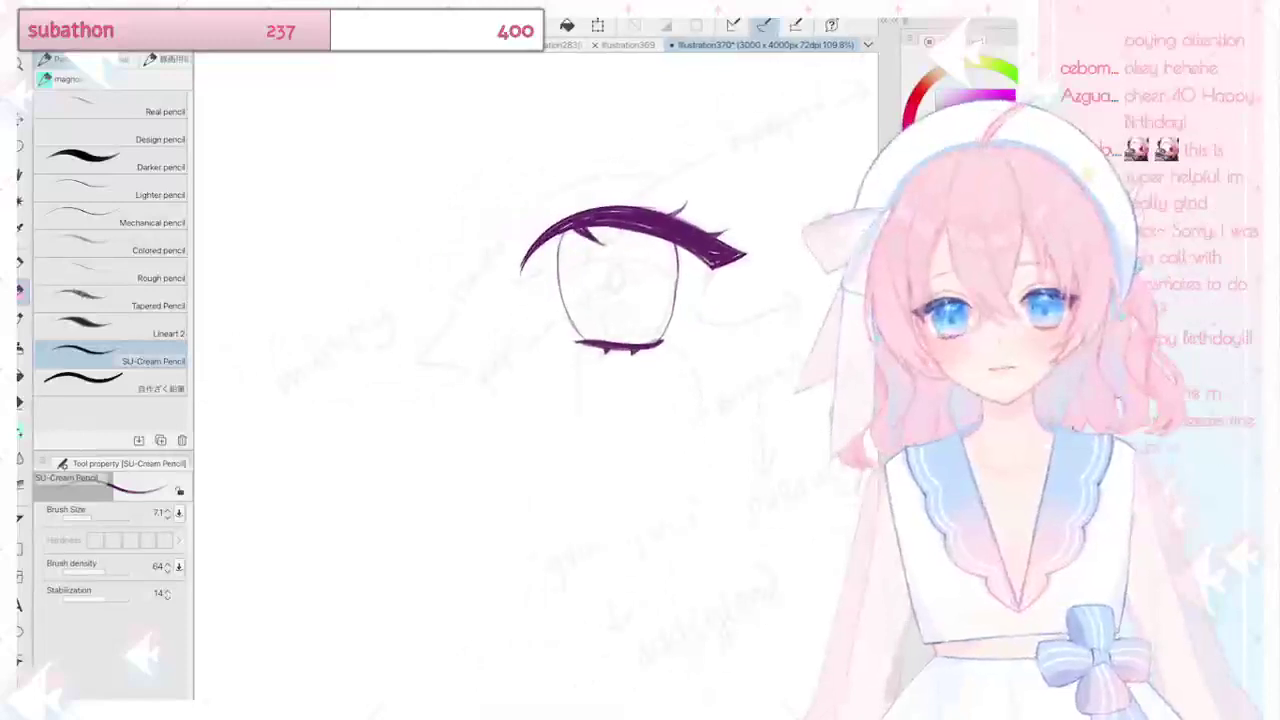
scroll(590, 270, up, 4)
scroll(590, 245, down, 1)
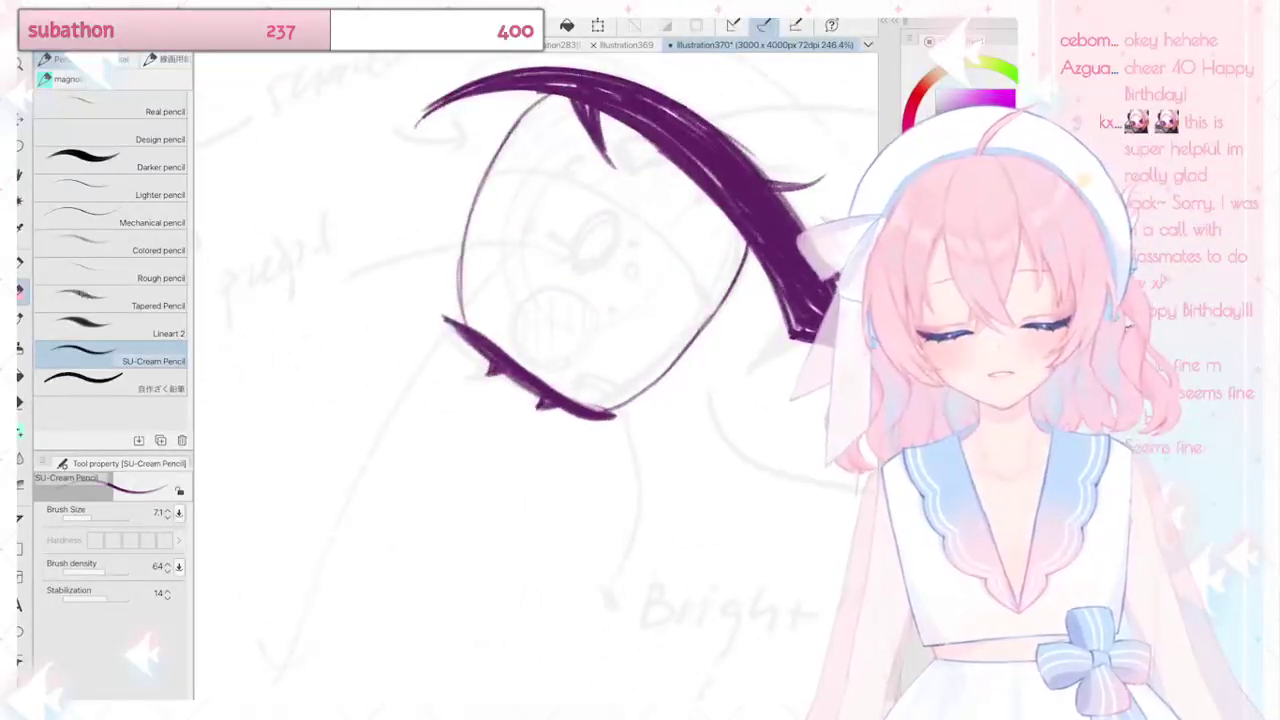
scroll(600, 245, down, 2)
scroll(620, 270, down, 2)
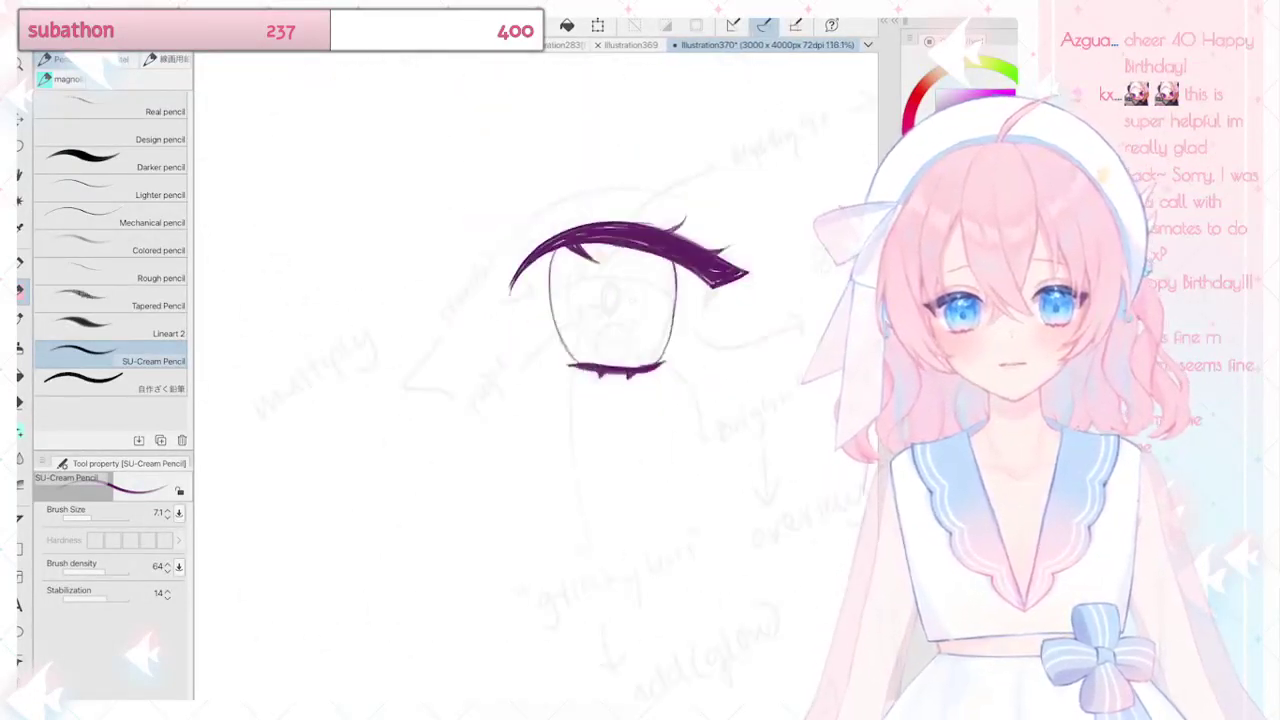
Step: Erase the thick lower lash line and redraw it as a thin curve joining the bottom ends of the iris sides
scroll(580, 330, up, 3)
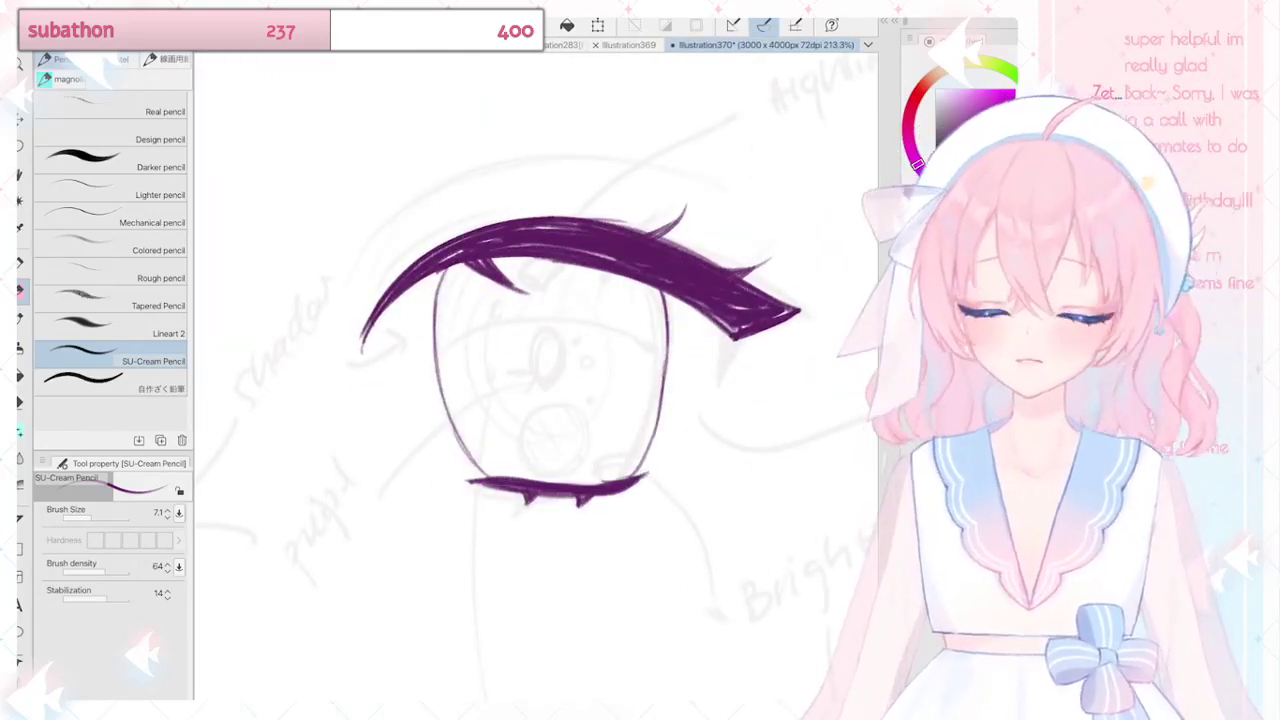
key(e)
mouse_move(462, 482)
mouse_down()
mouse_move(600, 505)
mouse_move(650, 485)
mouse_up()
key(p)
mouse_move(476, 465)
mouse_down()
mouse_move(531, 490)
mouse_move(638, 473)
mouse_up()
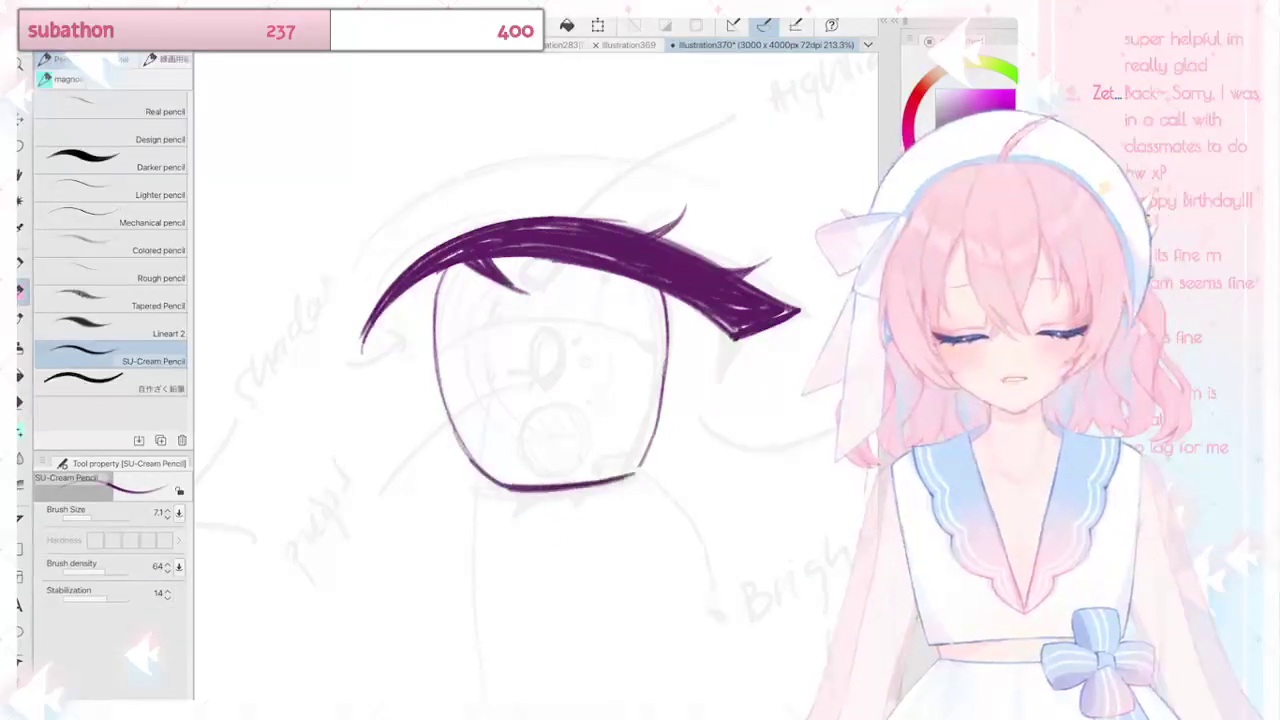
Step: Try small pointed lashes beneath the lower line and beside the iris, with a loose oval around the side marks
drag(558, 489, 579, 501)
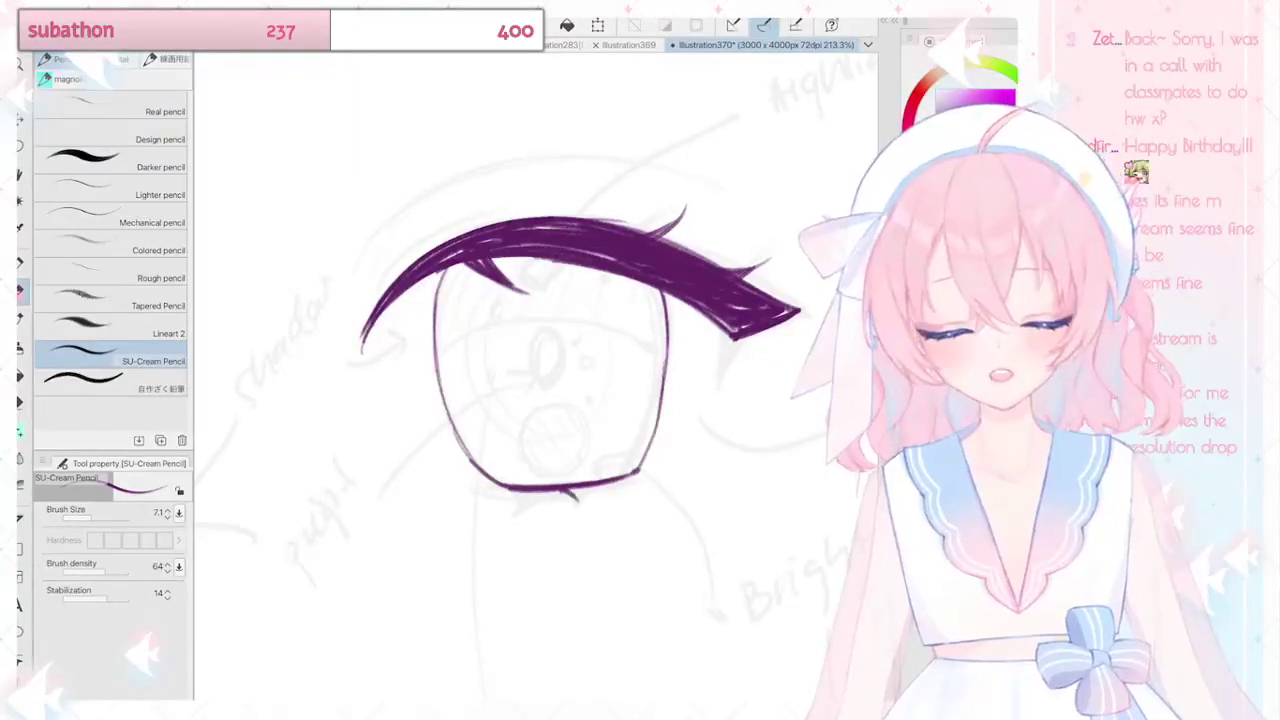
drag(681, 442, 706, 436)
mouse_move(707, 418)
mouse_down()
mouse_move(730, 414)
mouse_move(671, 441)
mouse_up()
drag(706, 387, 676, 412)
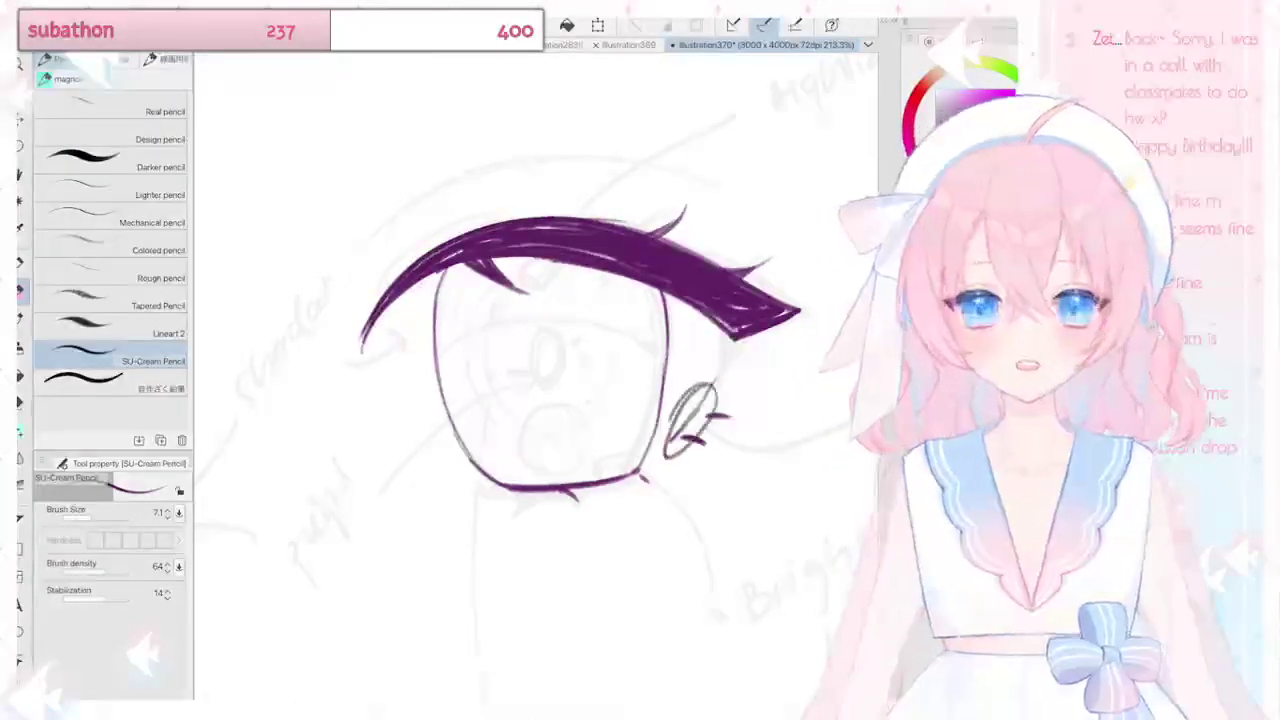
key(ctrl+z)
key(ctrl+z)
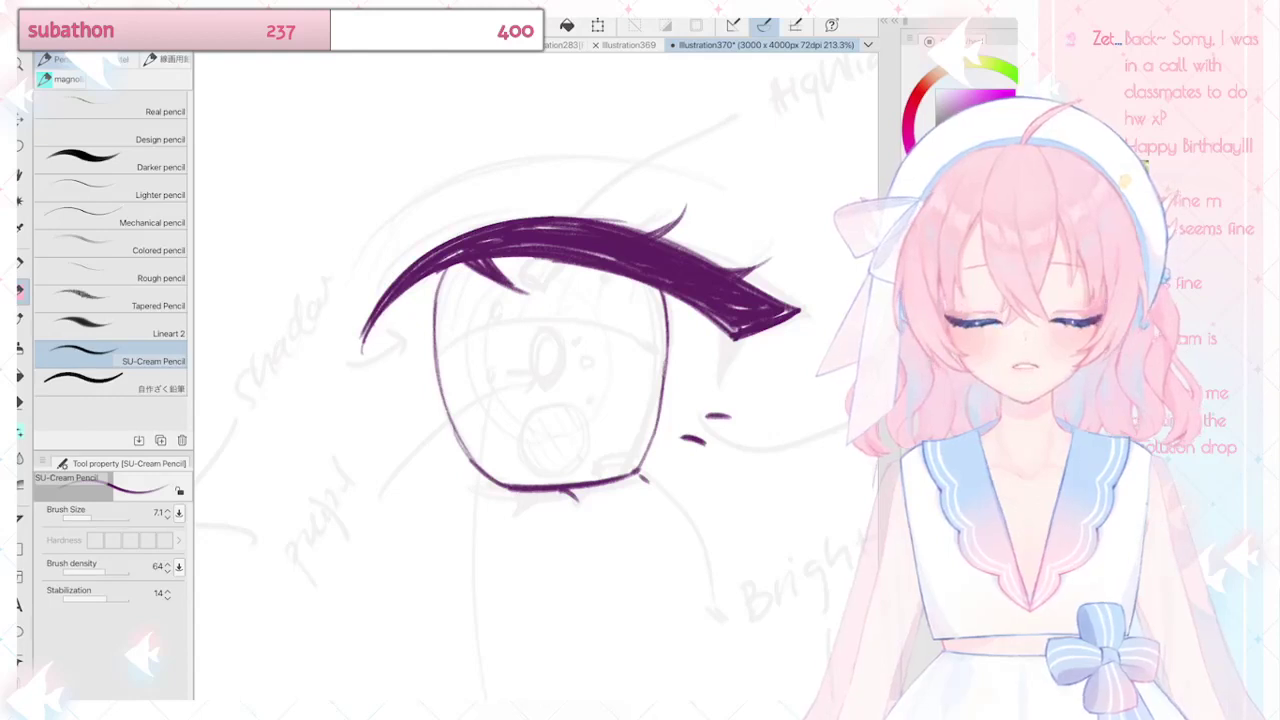
mouse_move(710, 392)
mouse_down()
mouse_move(663, 452)
mouse_move(700, 392)
mouse_up()
mouse_move(745, 338)
mouse_down()
mouse_move(700, 430)
mouse_move(570, 490)
mouse_move(370, 368)
mouse_up()
key(ctrl+z)
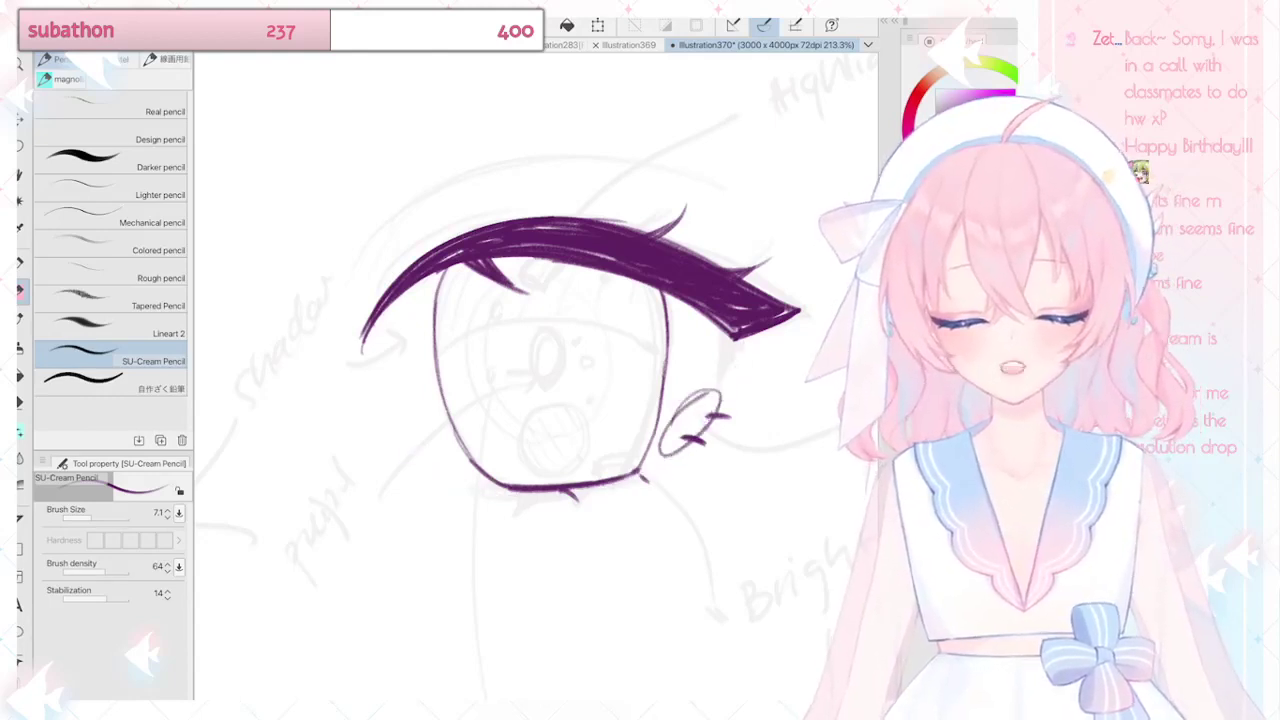
key(ctrl+z)
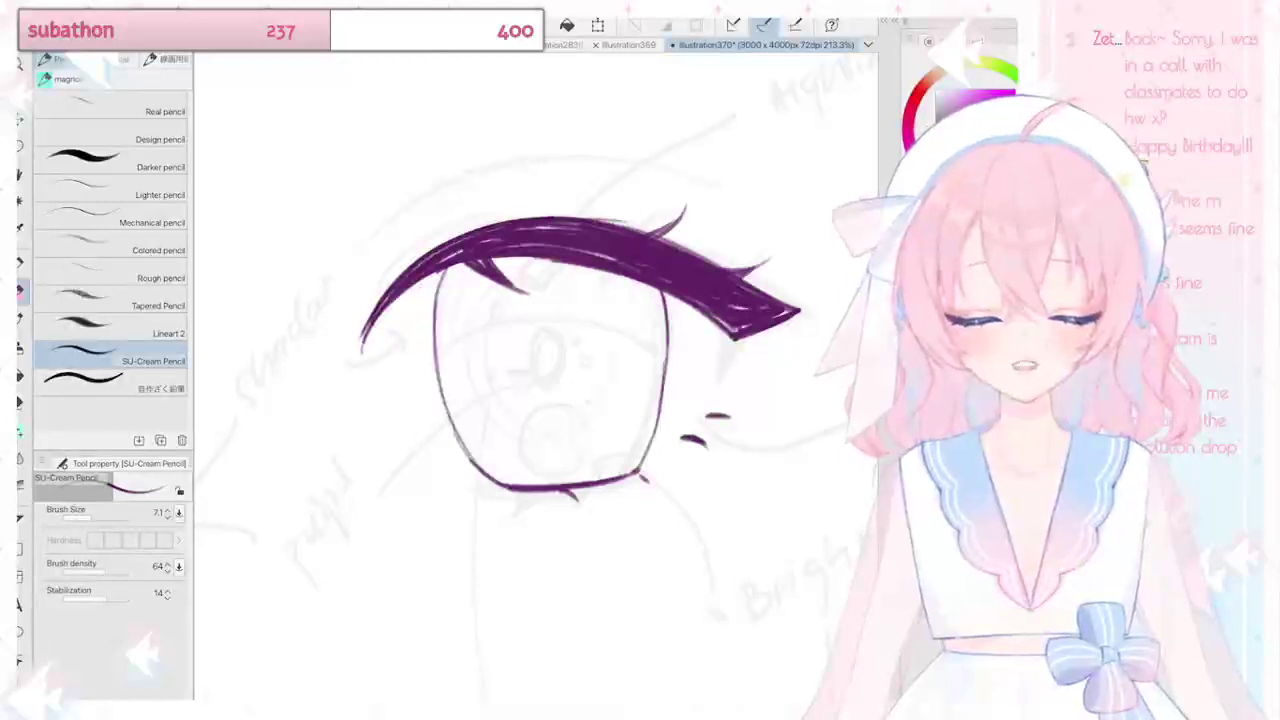
Step: Undo the small lash marks beneath and beside the iris
scroll(600, 330, down, 5)
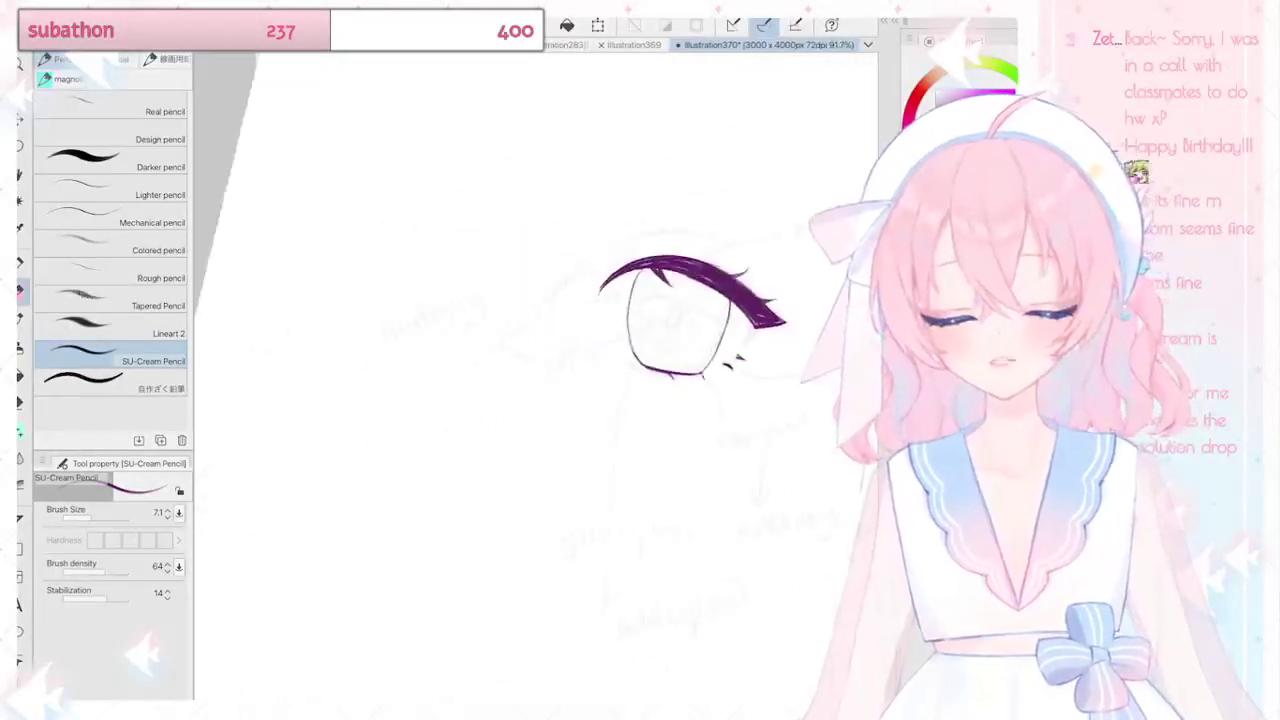
scroll(600, 330, up, 3)
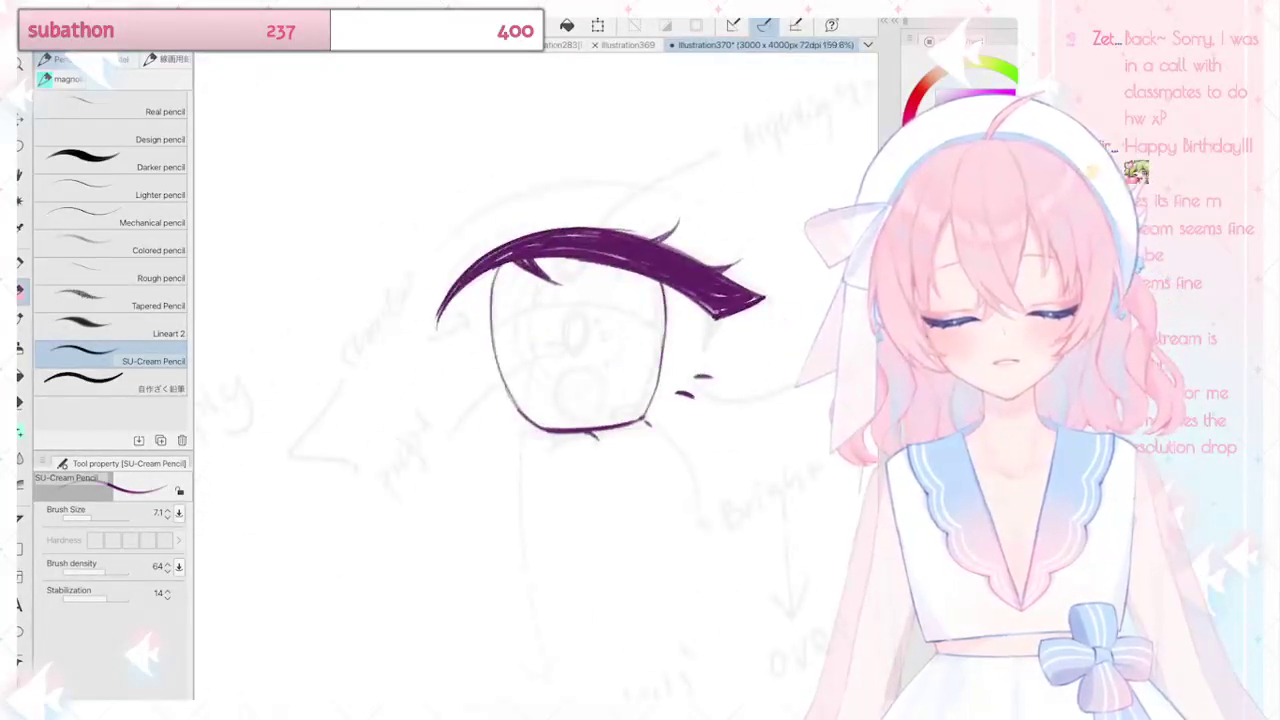
key(ctrl+z)
key(ctrl+z)
click(692, 391)
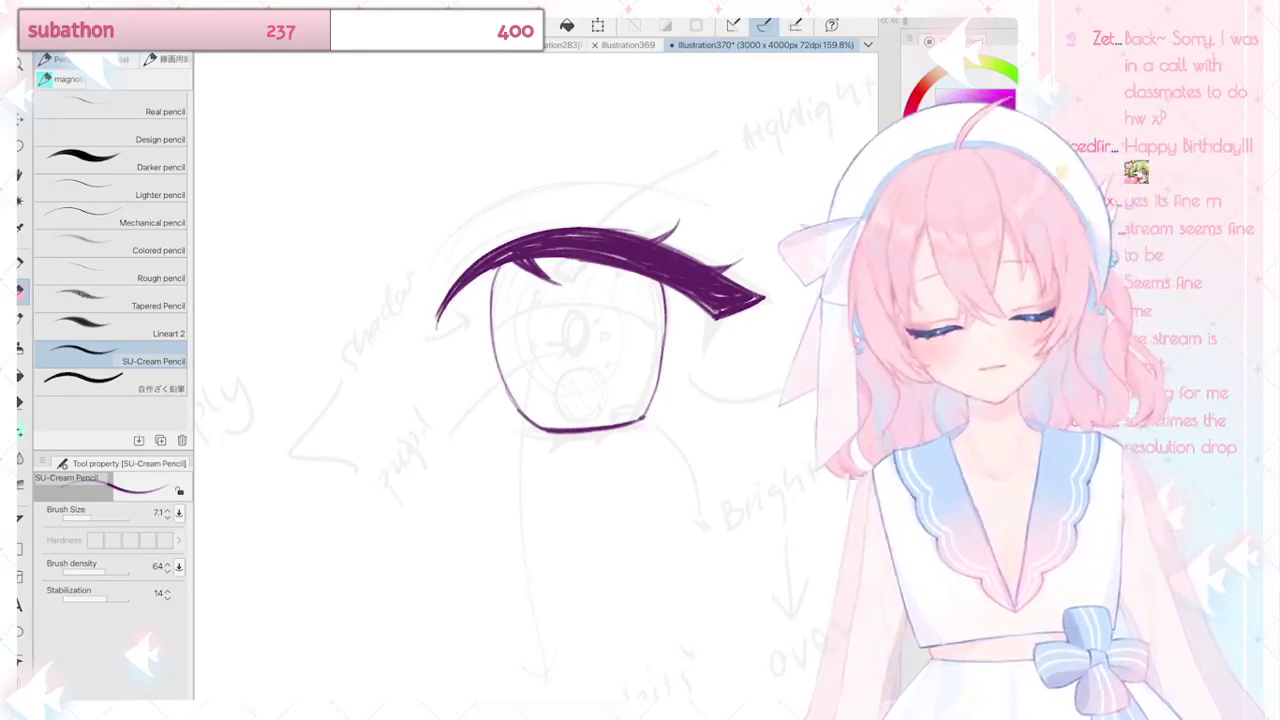
Step: Thicken the lower lash line, add two small pointed lashes beneath it, and thicken the upper parts of both iris sides
mouse_move(540, 433)
mouse_down()
mouse_move(637, 424)
mouse_move(563, 445)
mouse_up()
scroll(620, 330, down, 5)
scroll(620, 330, up, 5)
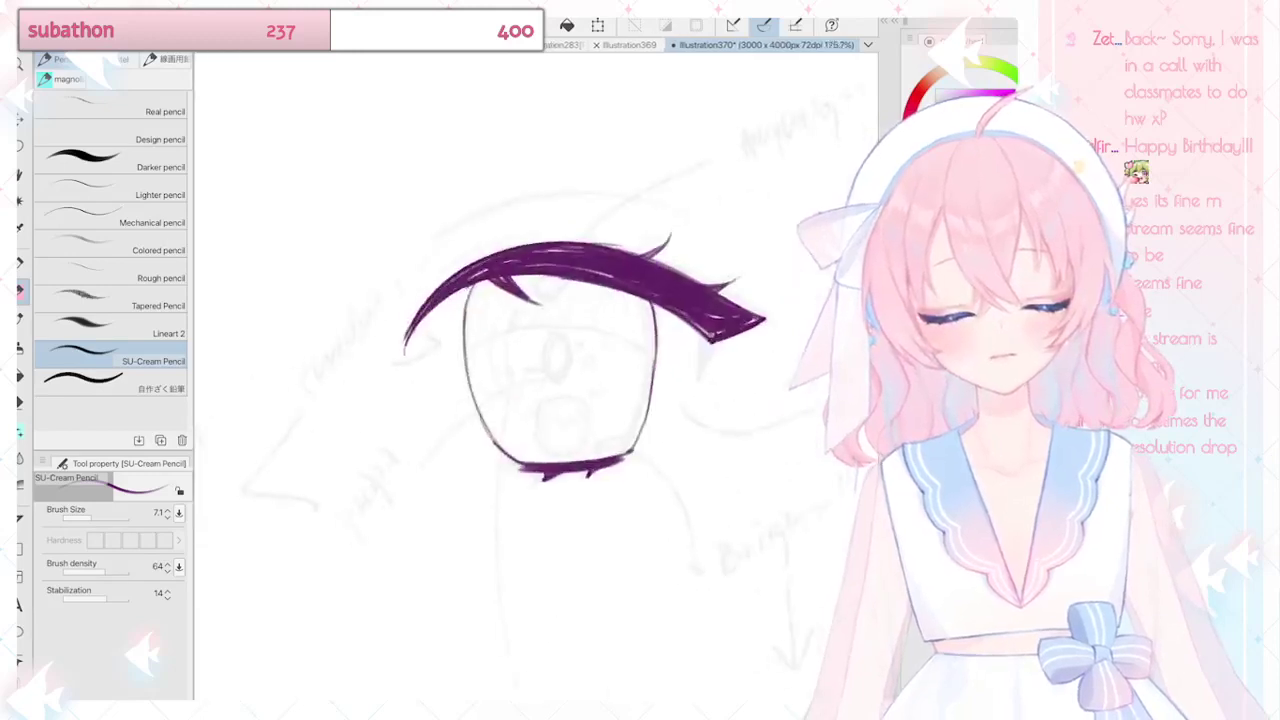
drag(660, 300, 651, 408)
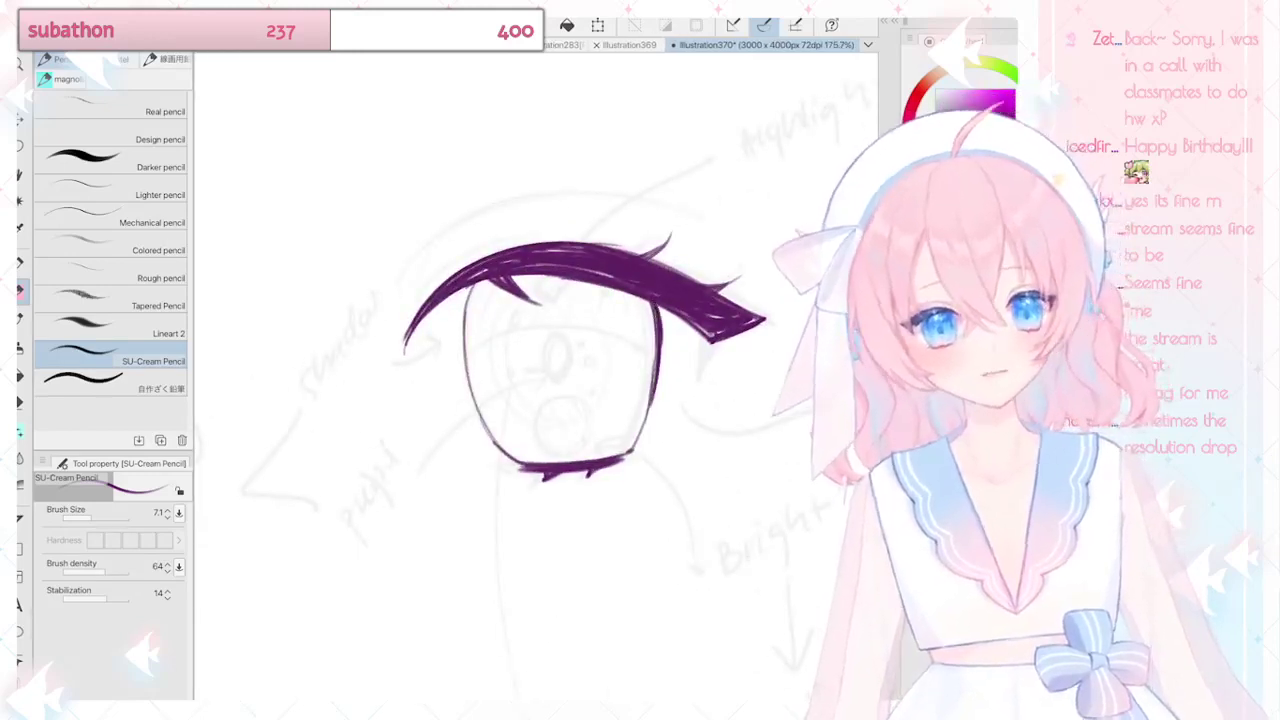
drag(470, 286, 467, 402)
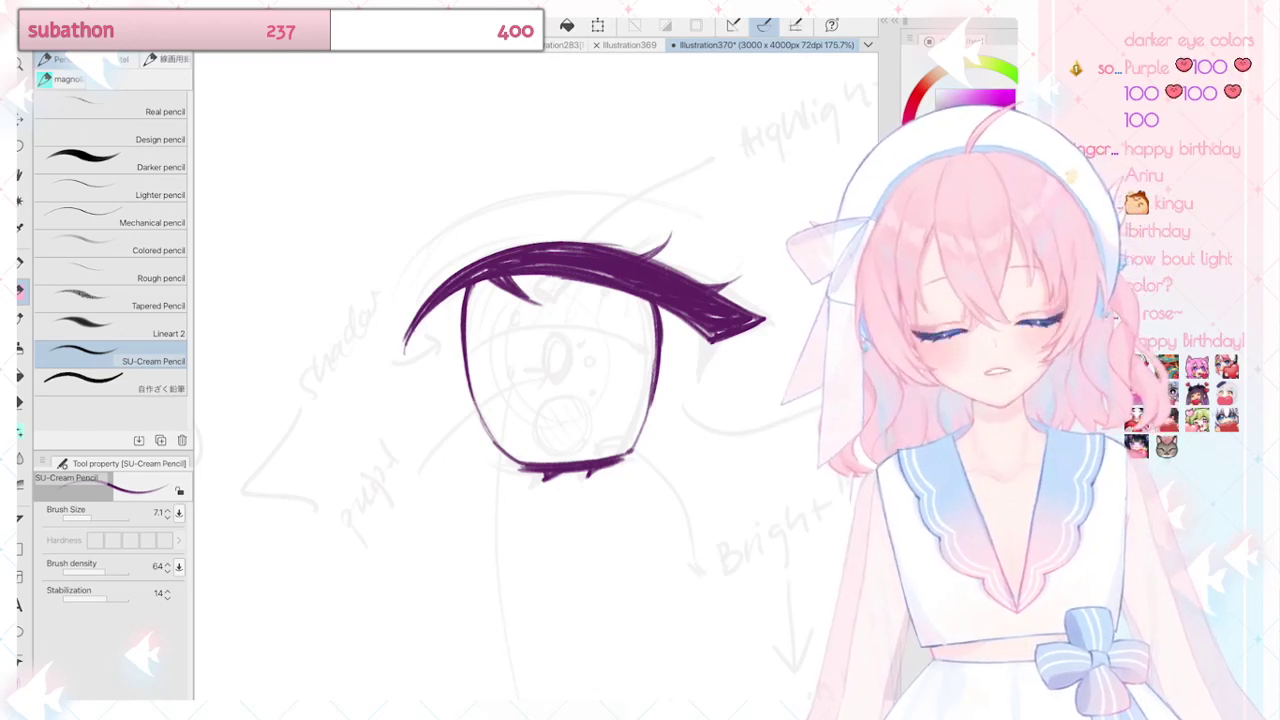
Step: Draw a thin curved eyelid crease above the upper lash line and hide the faded sketch
drag(478, 237, 419, 406)
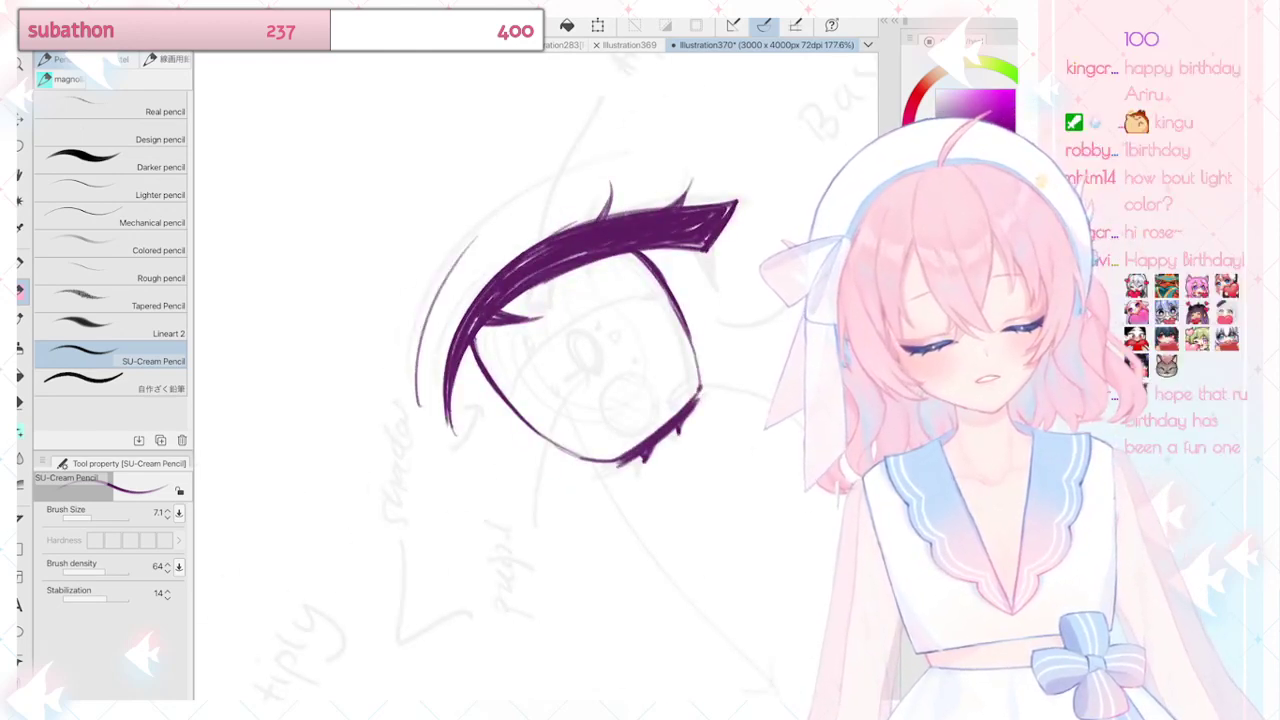
drag(430, 308, 585, 183)
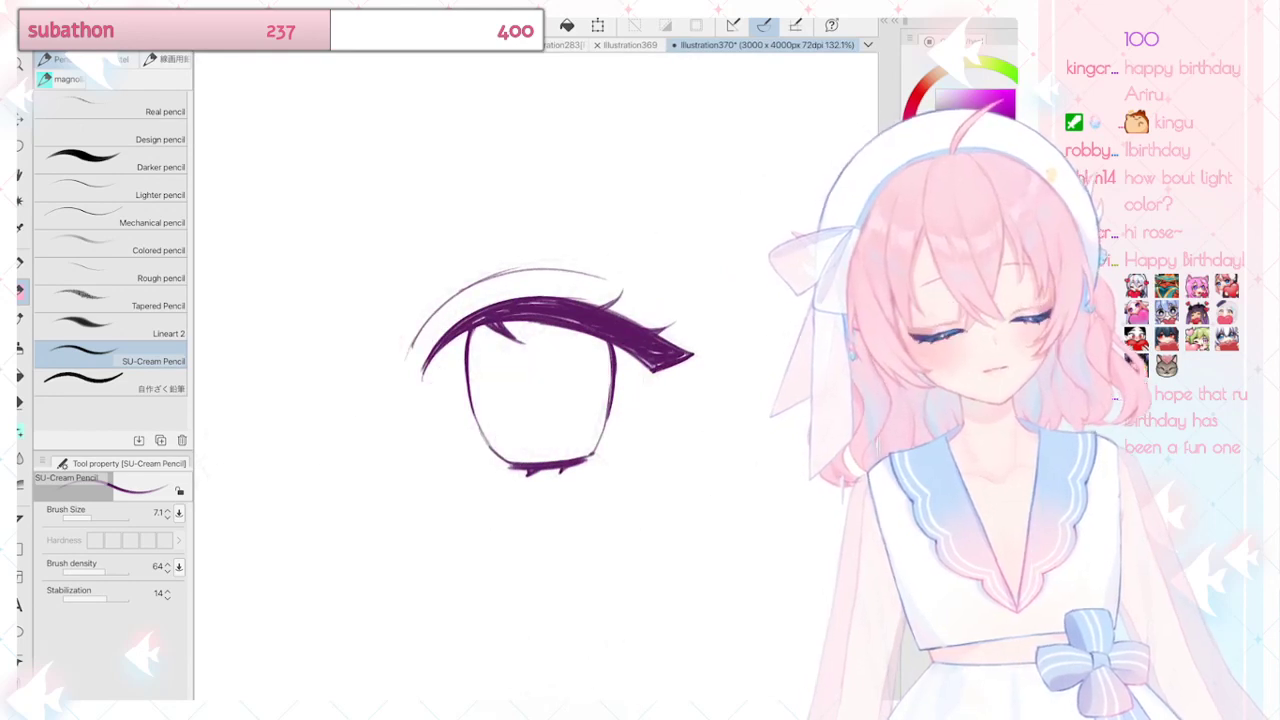
scroll(547, 303, up, 3)
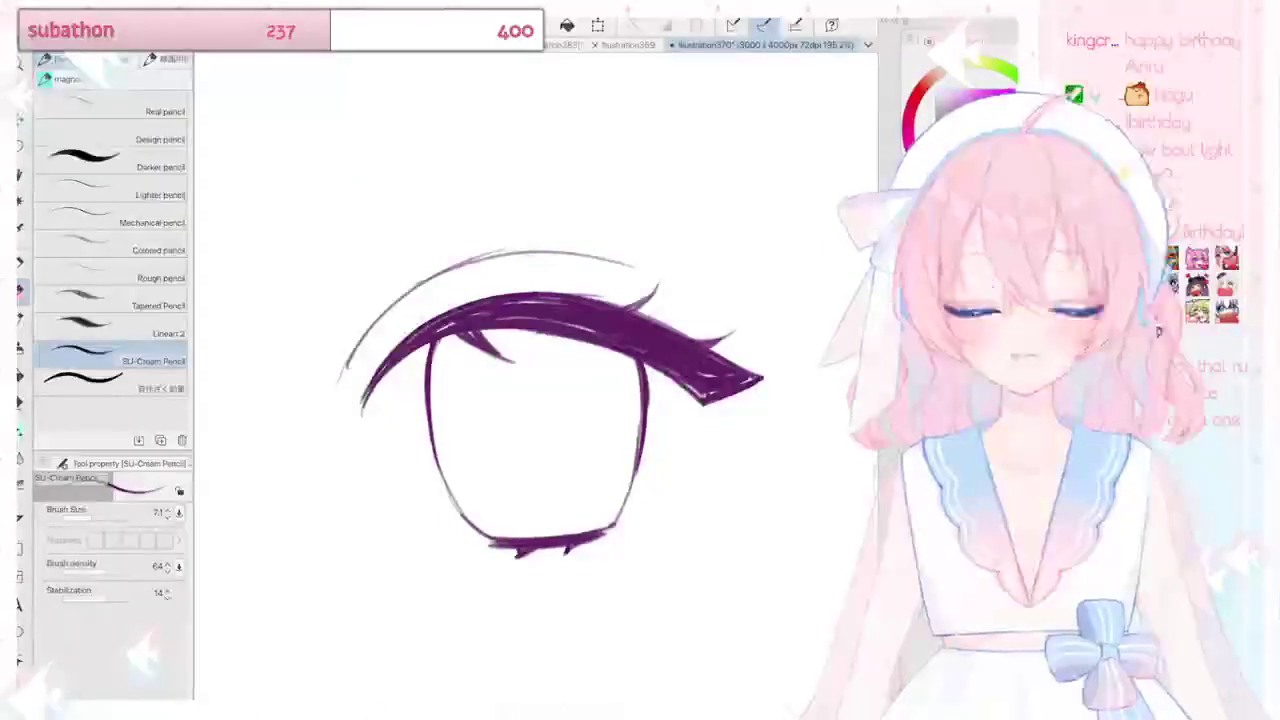
scroll(540, 420, down, 2)
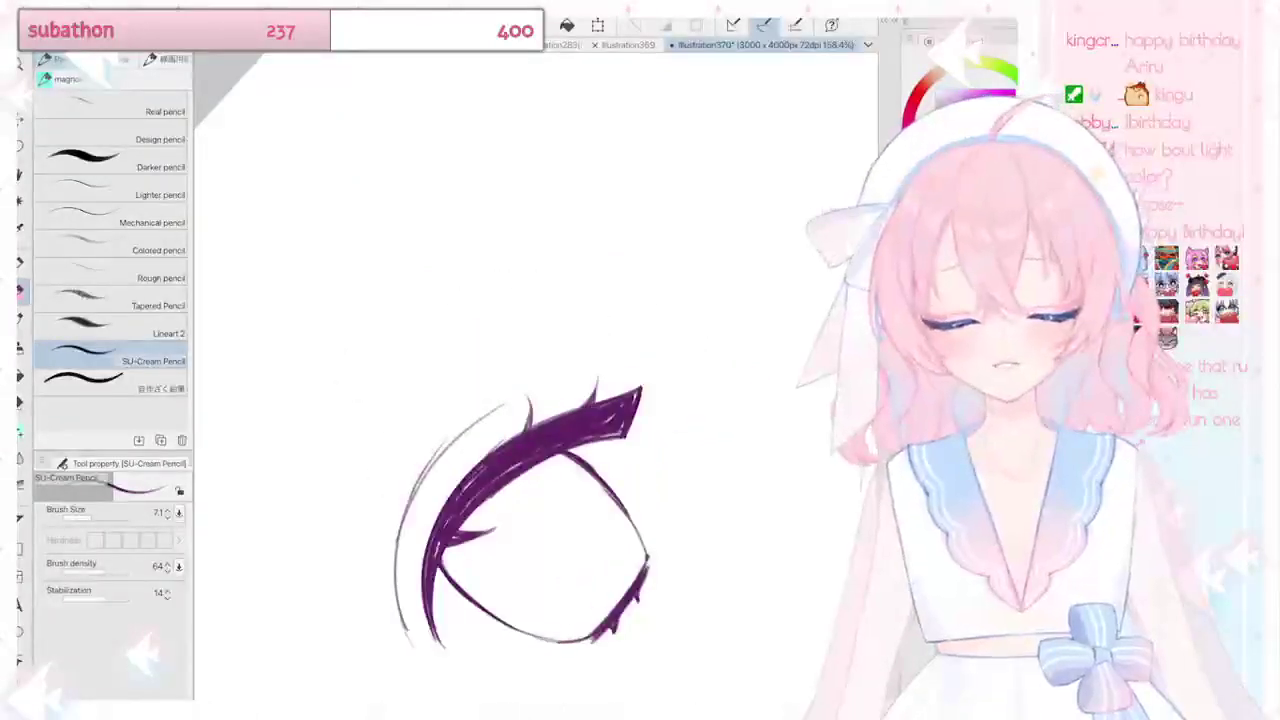
scroll(540, 440, down, 2)
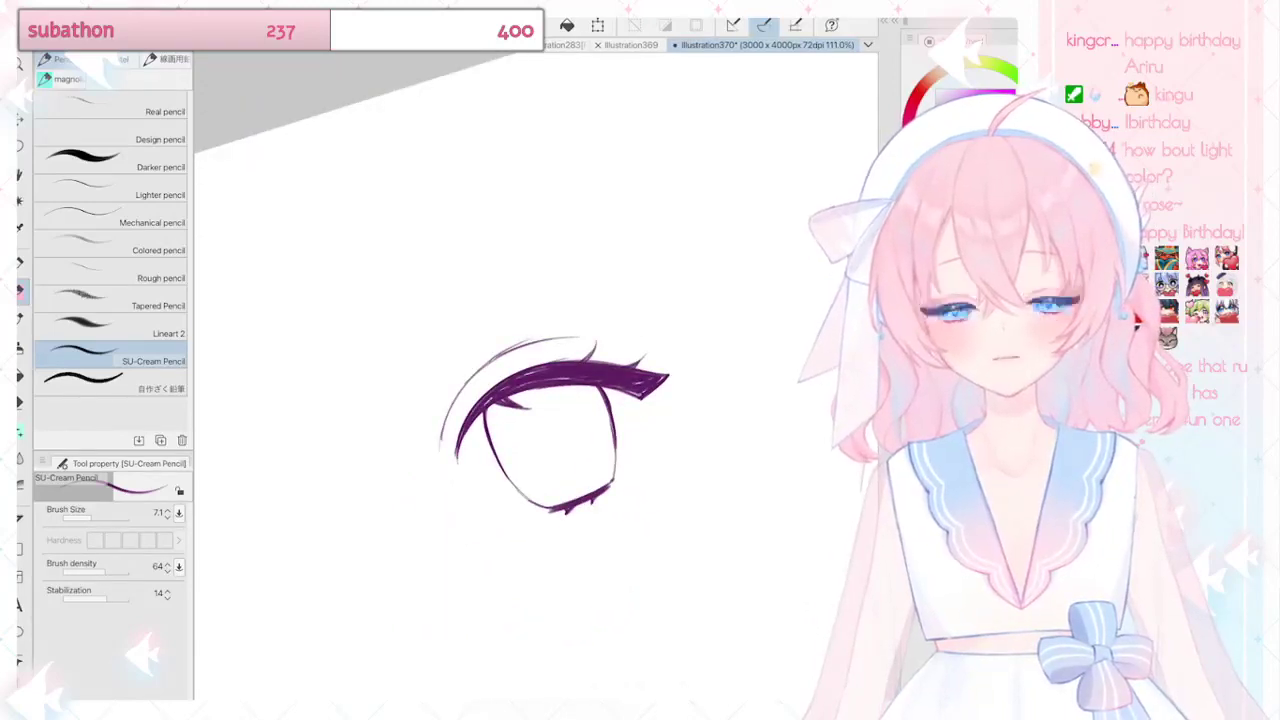
mouse_move(449, 441)
mouse_down()
mouse_move(478, 400)
mouse_move(563, 349)
mouse_up()
key(ctrl+z)
scroll(560, 420, down, 1)
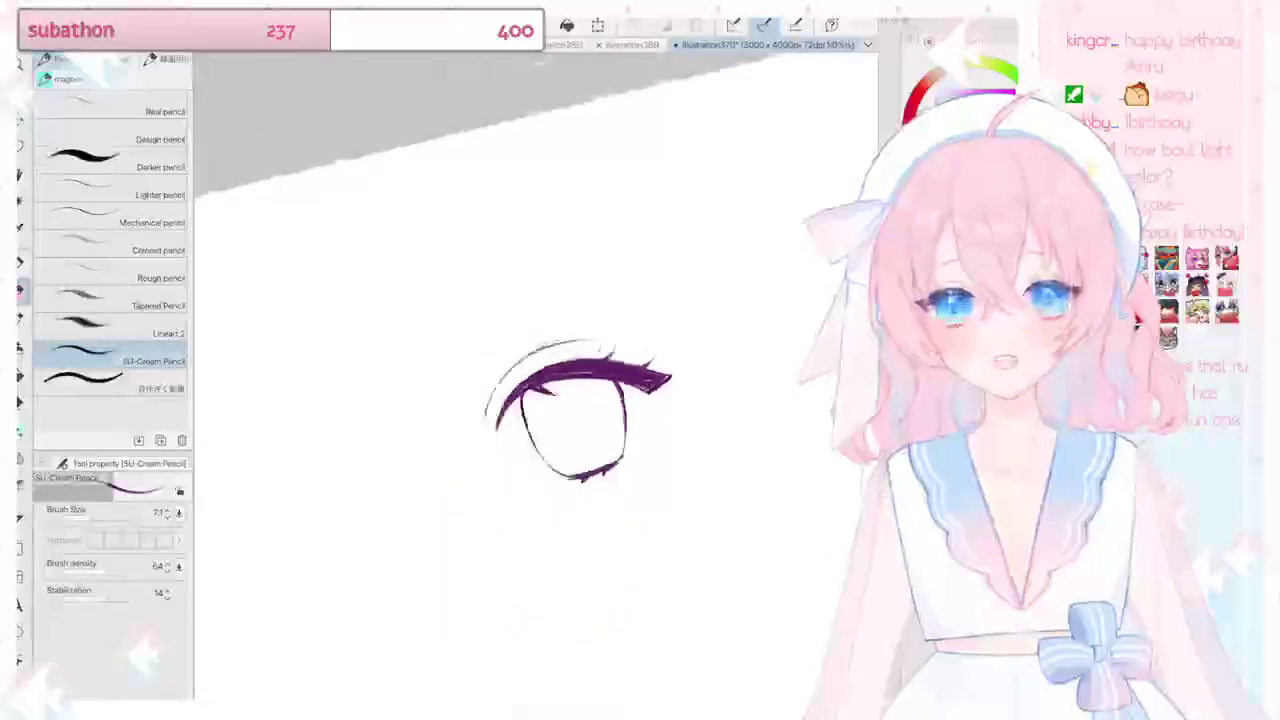
scroll(540, 400, up, 2)
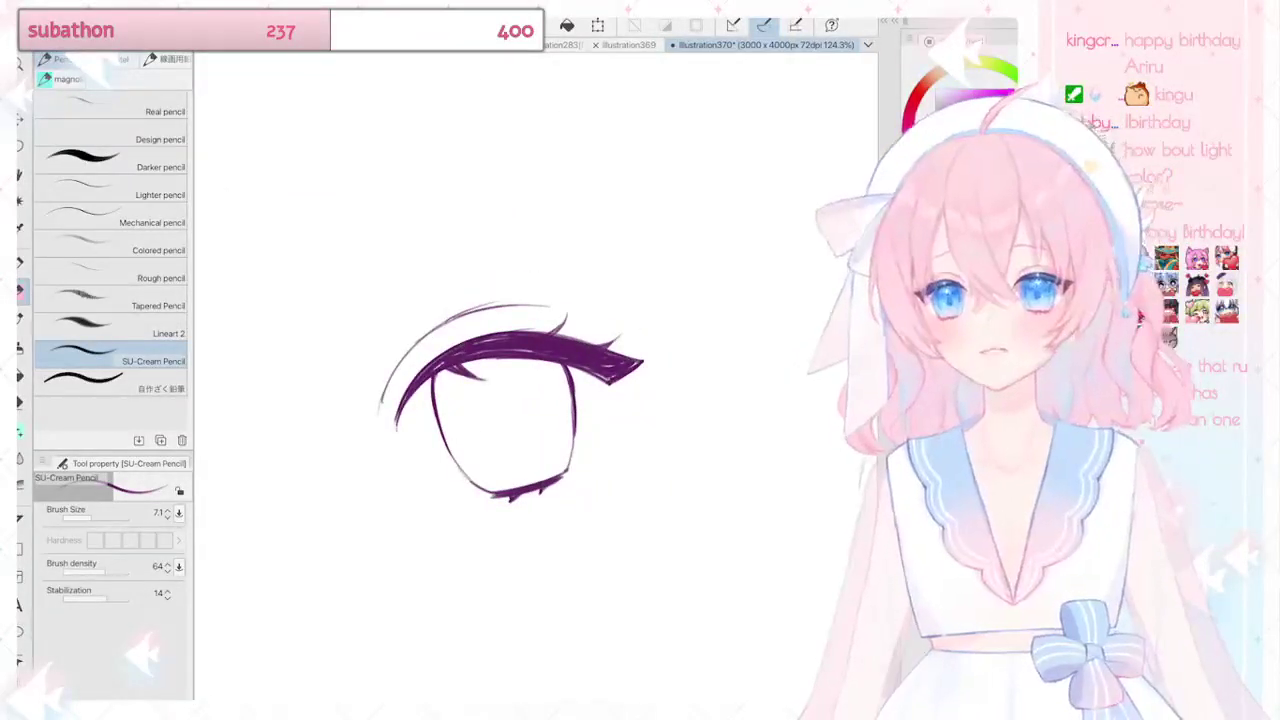
scroll(530, 390, up, 3)
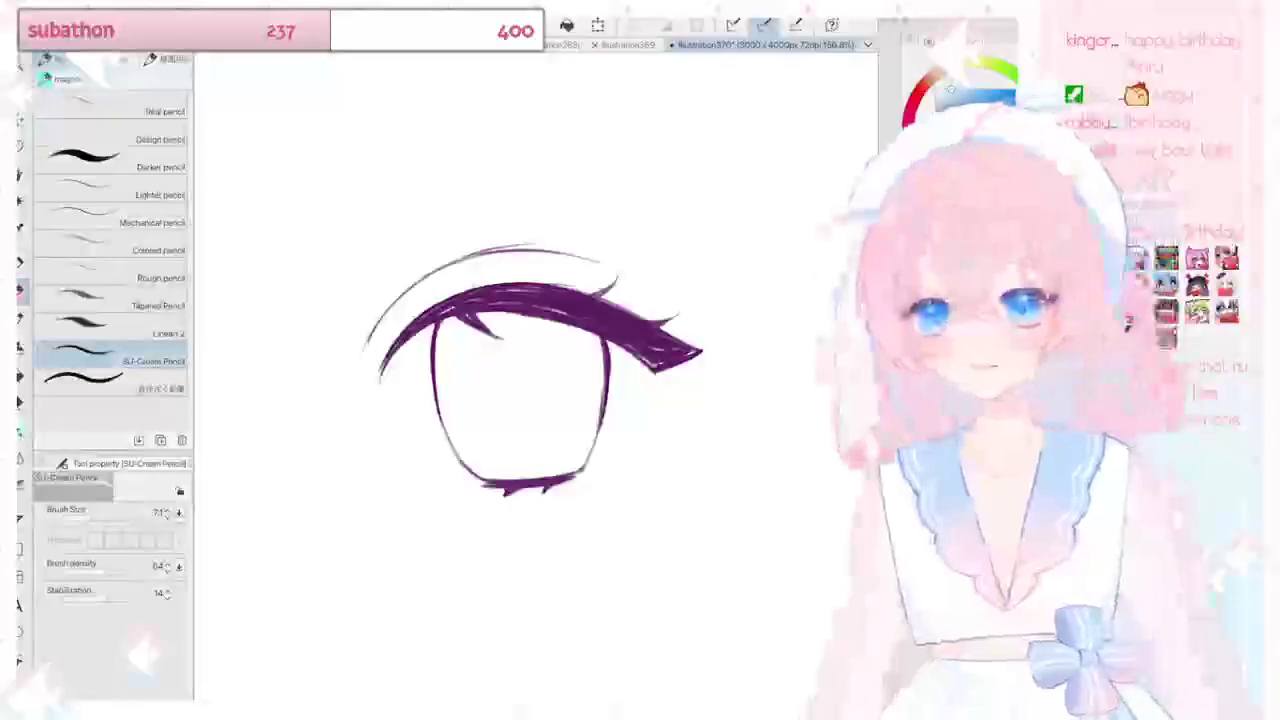
Step: Fill the iris with light blue, using the Refer other layers fill
key(g)
click(520, 400)
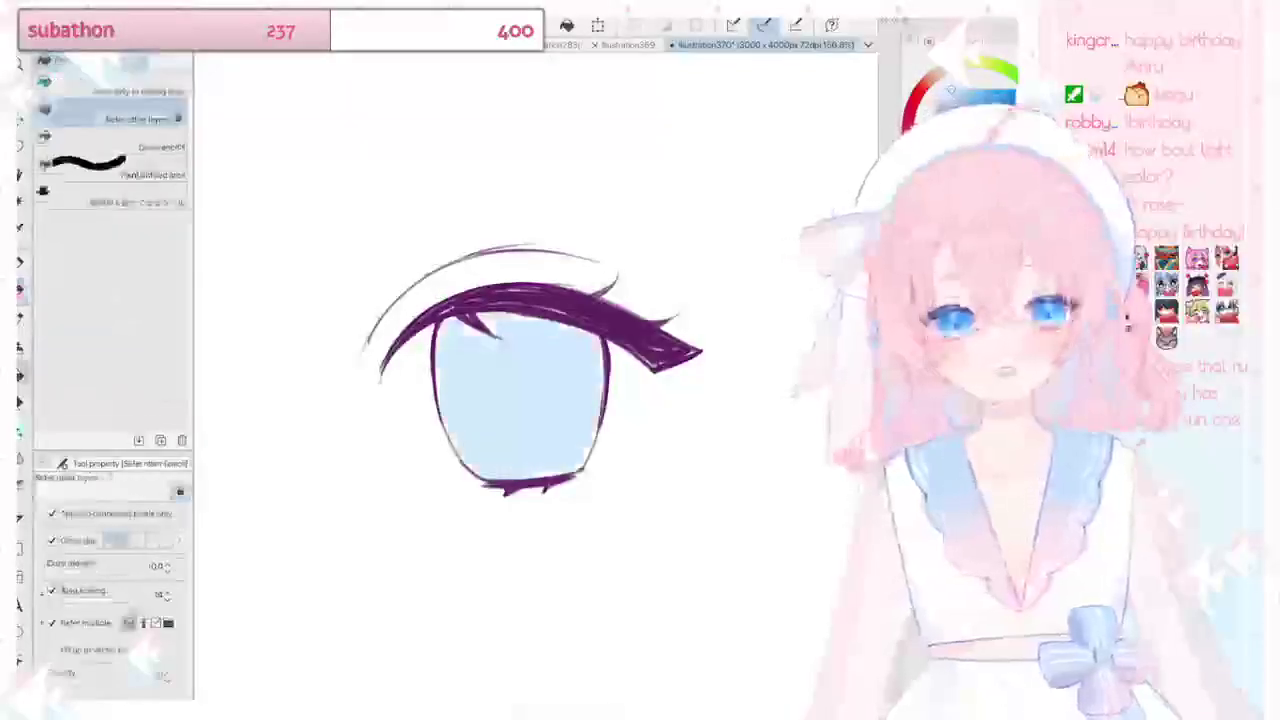
scroll(454, 431, up, 1)
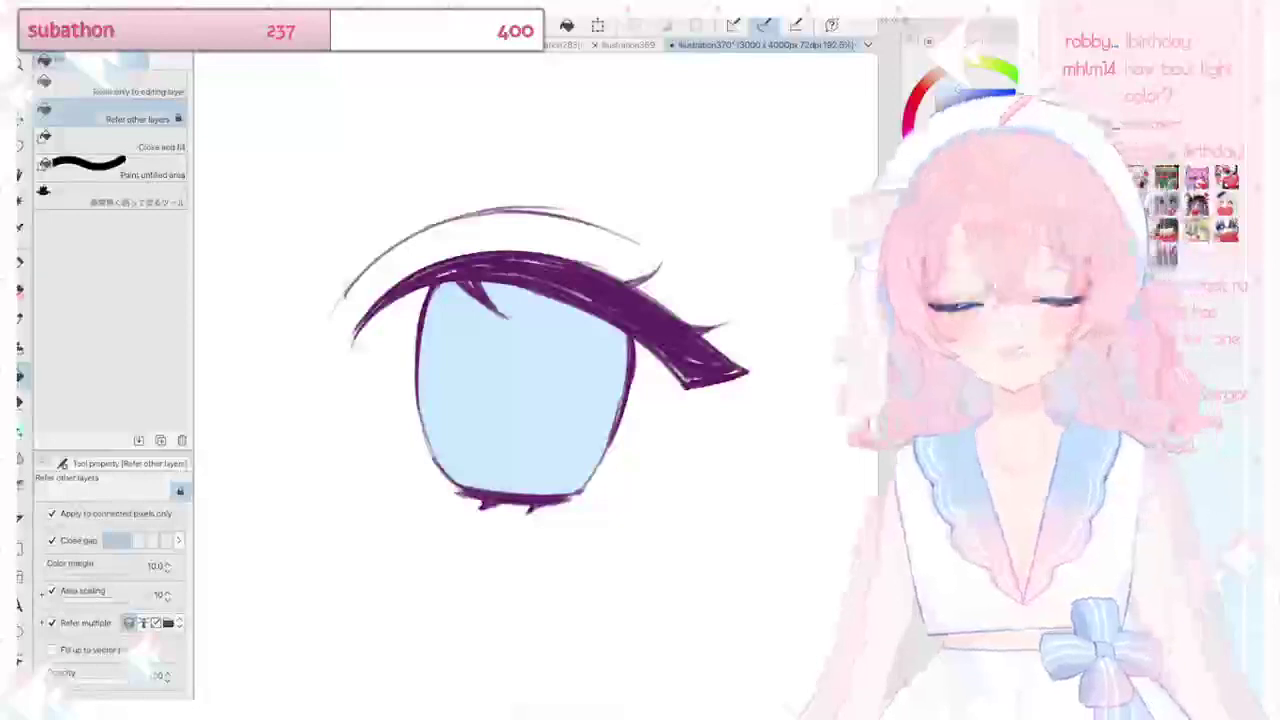
Step: Try a darker periwinkle patch in the middle of the iris with the Watery brush and undo it
key(b)
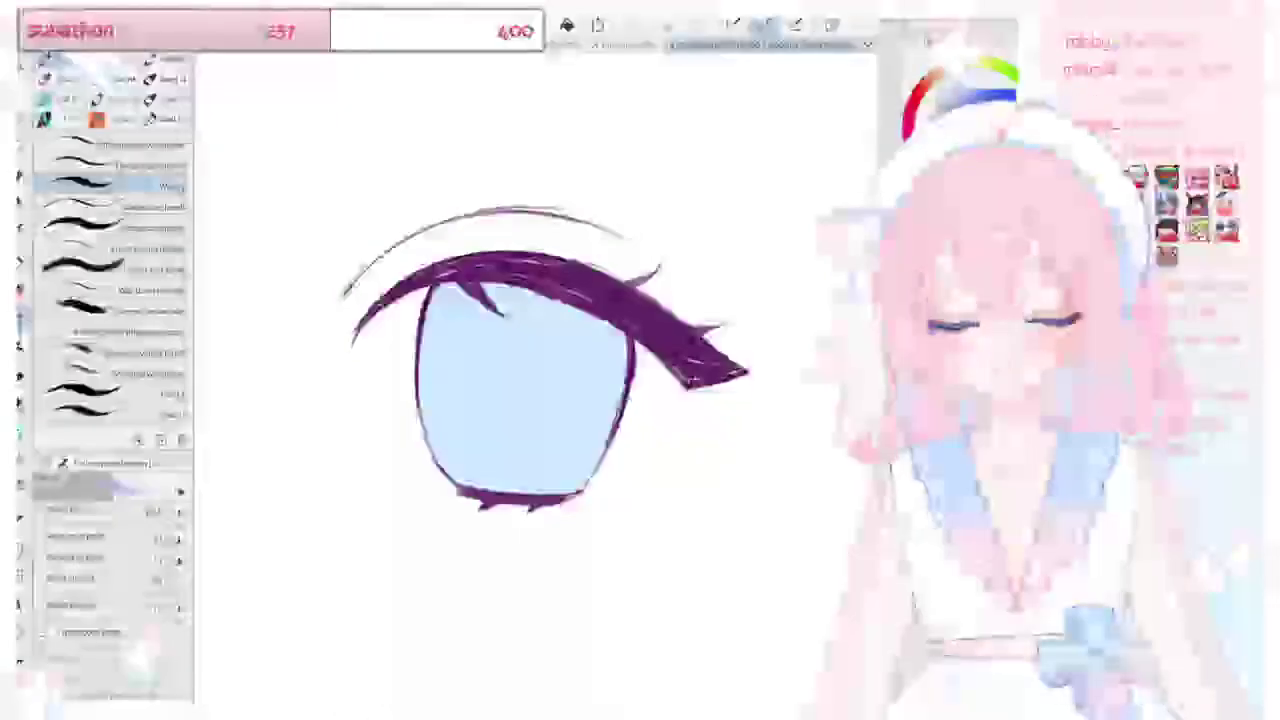
mouse_move(472, 358)
mouse_down()
mouse_move(512, 402)
mouse_move(555, 412)
mouse_move(470, 440)
mouse_move(506, 470)
mouse_up()
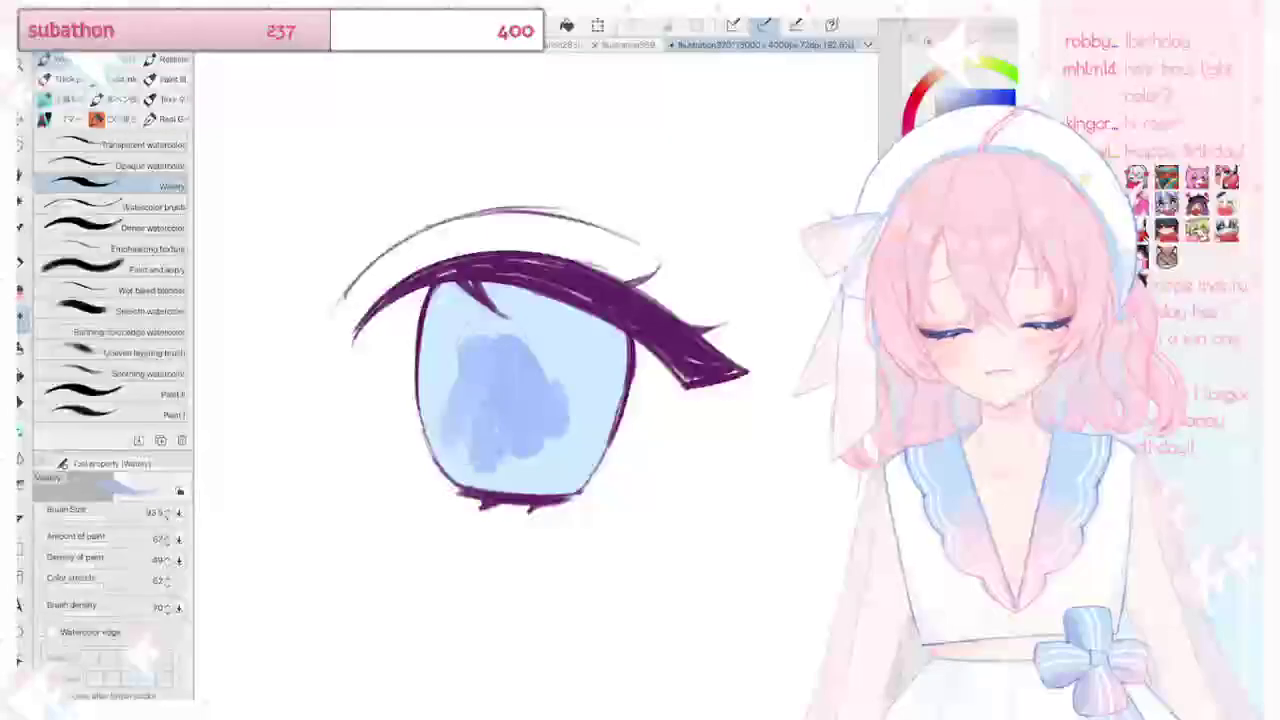
key(ctrl+z)
key(ctrl+z)
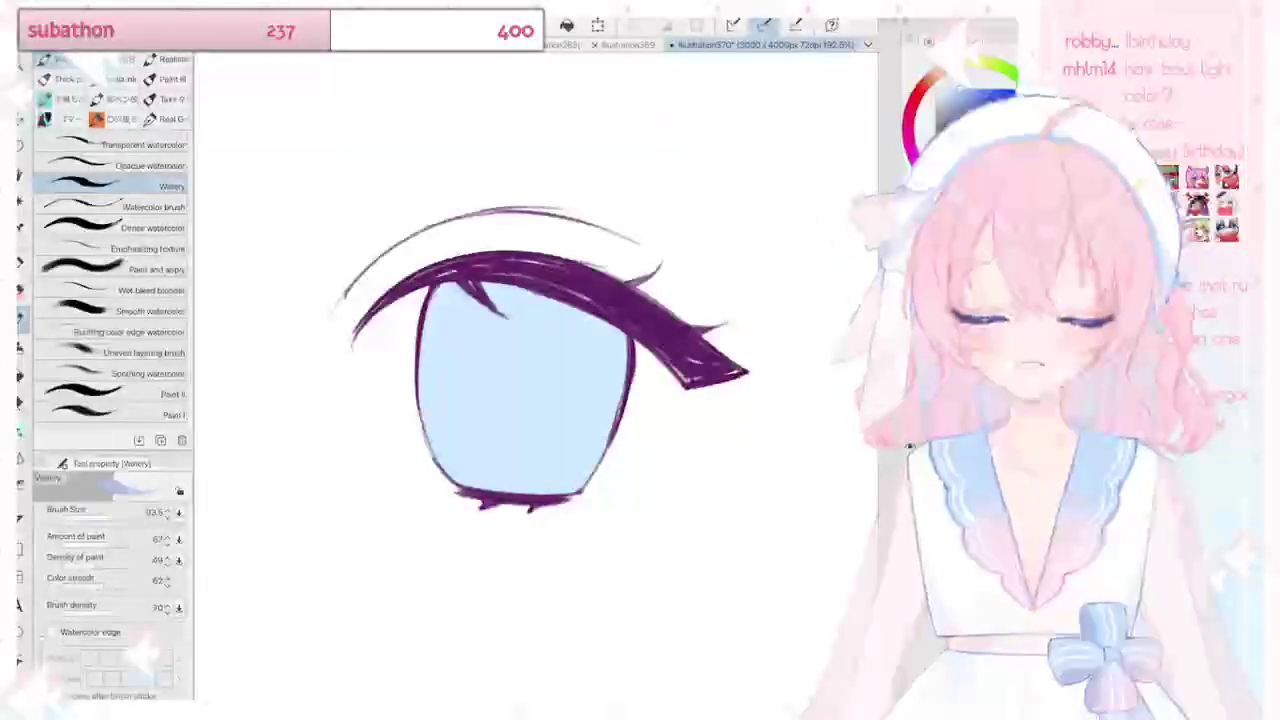
Step: Paint a medium-blue shadow with a curved lower edge across the upper part of the iris, using the Watery brush
key(ctrl+plus)
mouse_move(350, 325)
mouse_down()
mouse_move(585, 418)
mouse_move(495, 325)
mouse_move(400, 290)
mouse_up()
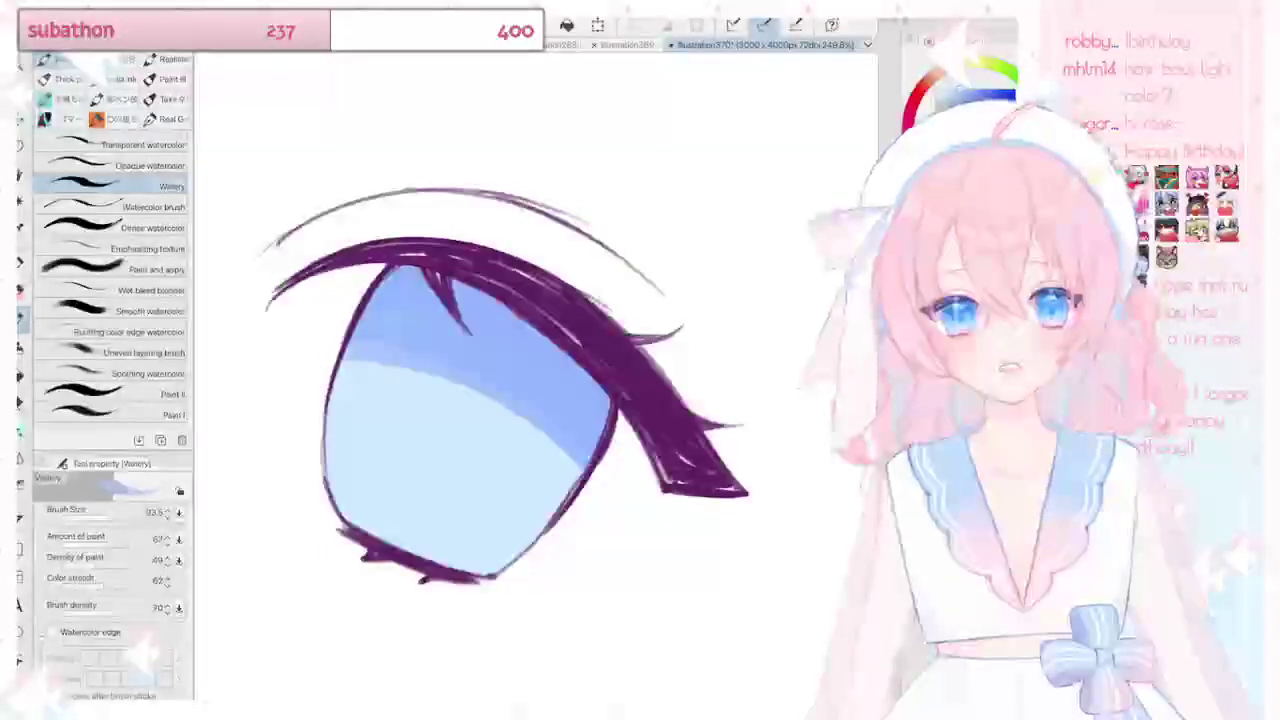
drag(352, 358, 598, 450)
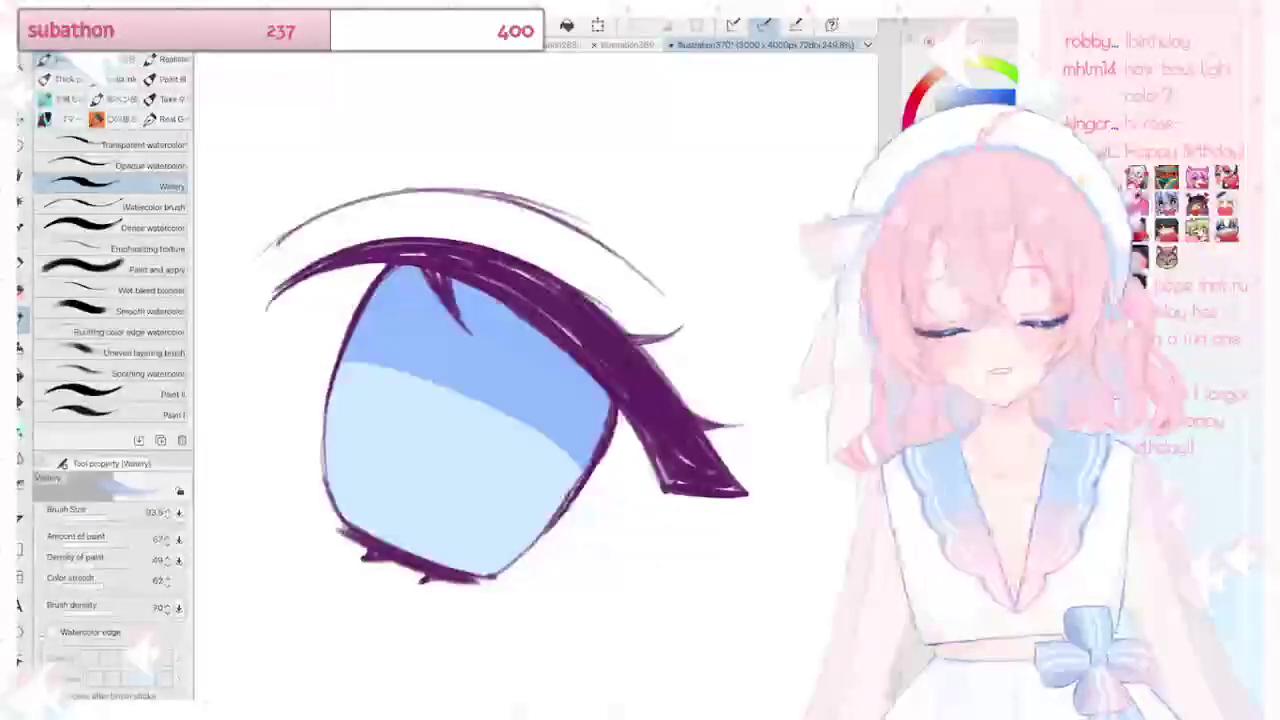
scroll(510, 400, down, 3)
scroll(510, 400, up, 1)
scroll(540, 400, up, 1)
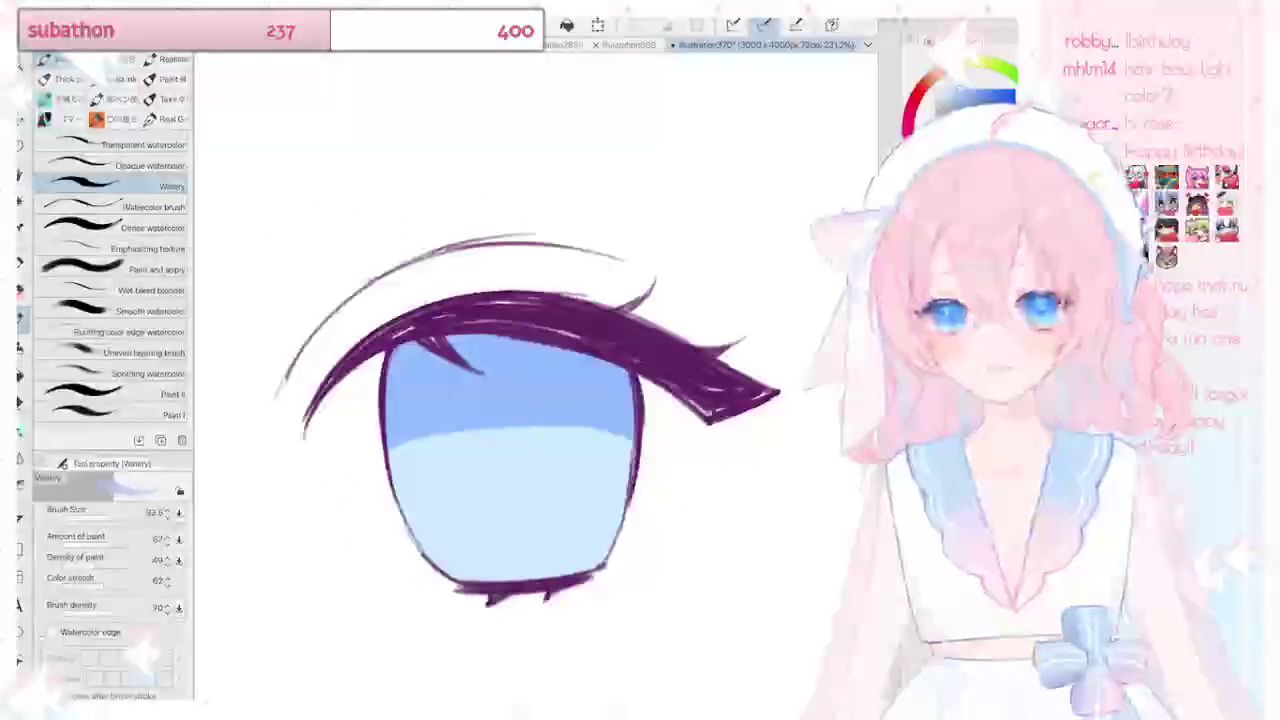
Step: Try a pupil as short rounded and long tapered vertical strokes below the iris shadow, then undo them
mouse_move(508, 430)
mouse_down()
mouse_move(510, 464)
mouse_move(520, 436)
mouse_move(510, 485)
mouse_move(535, 490)
mouse_move(510, 495)
mouse_up()
key(ctrl+z)
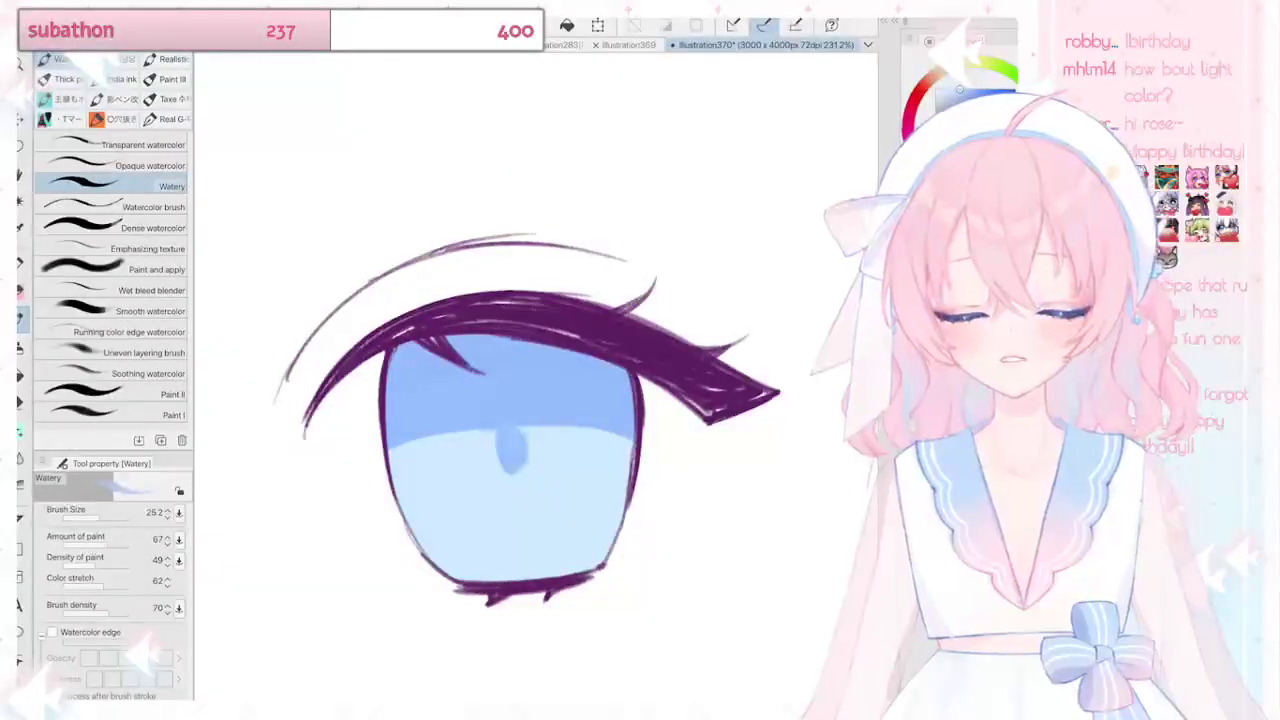
drag(510, 440, 511, 472)
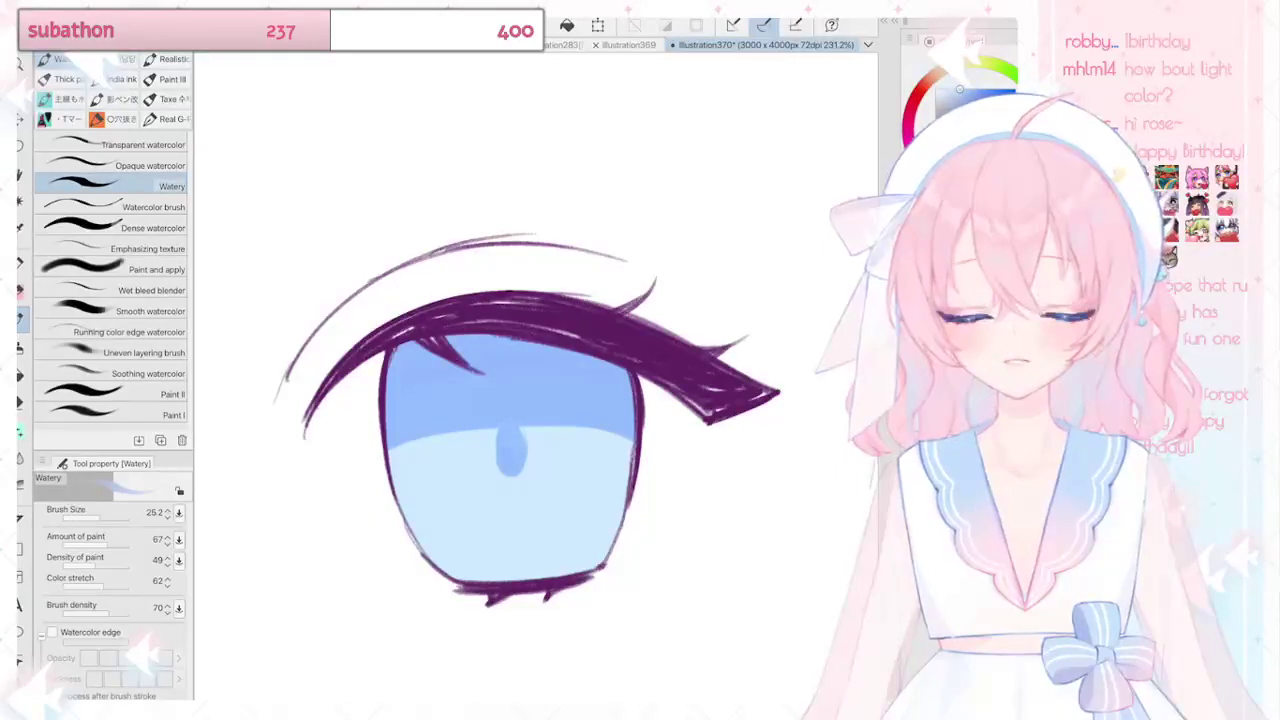
key(ctrl+z)
key(ctrl+z)
drag(510, 428, 518, 540)
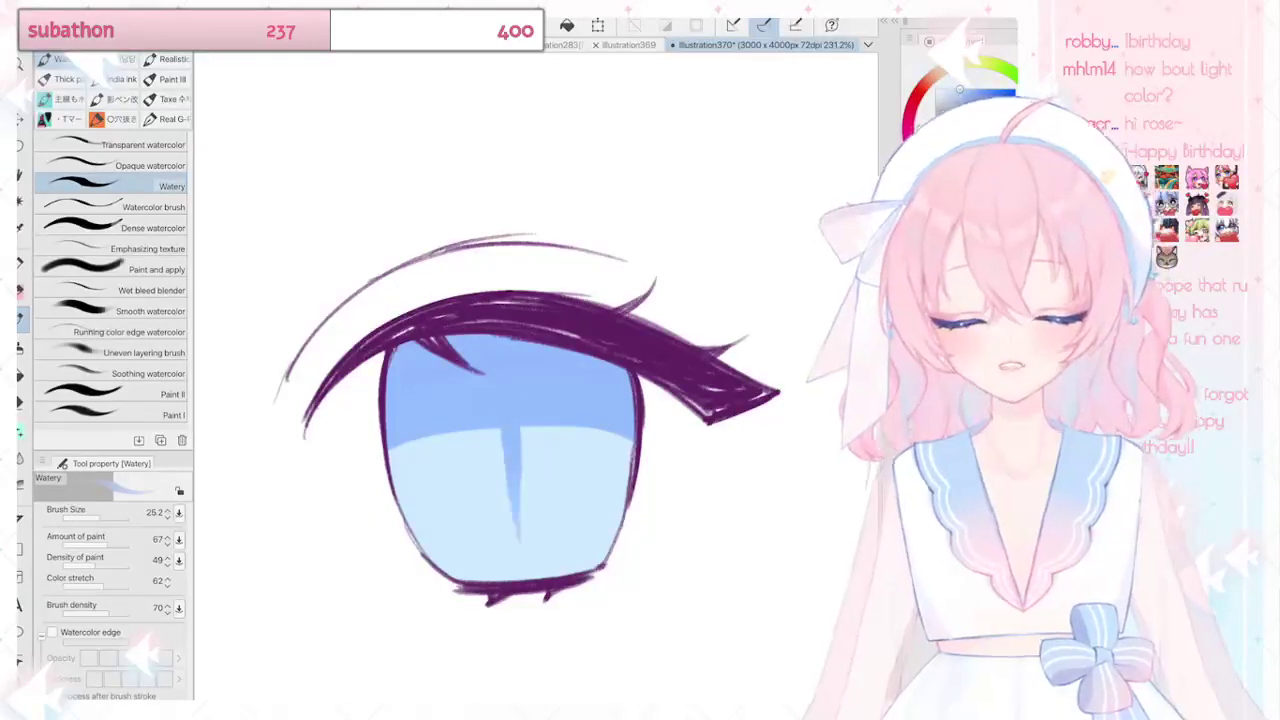
key(ctrl+z)
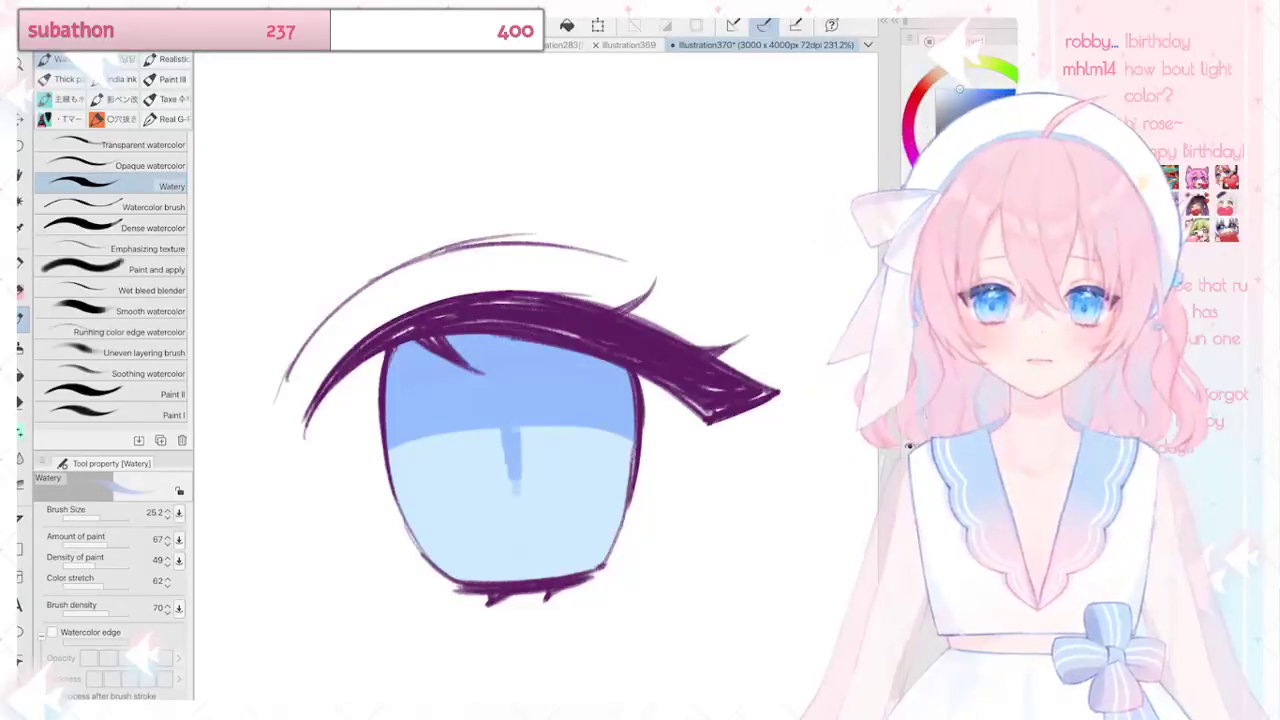
key(ctrl+z)
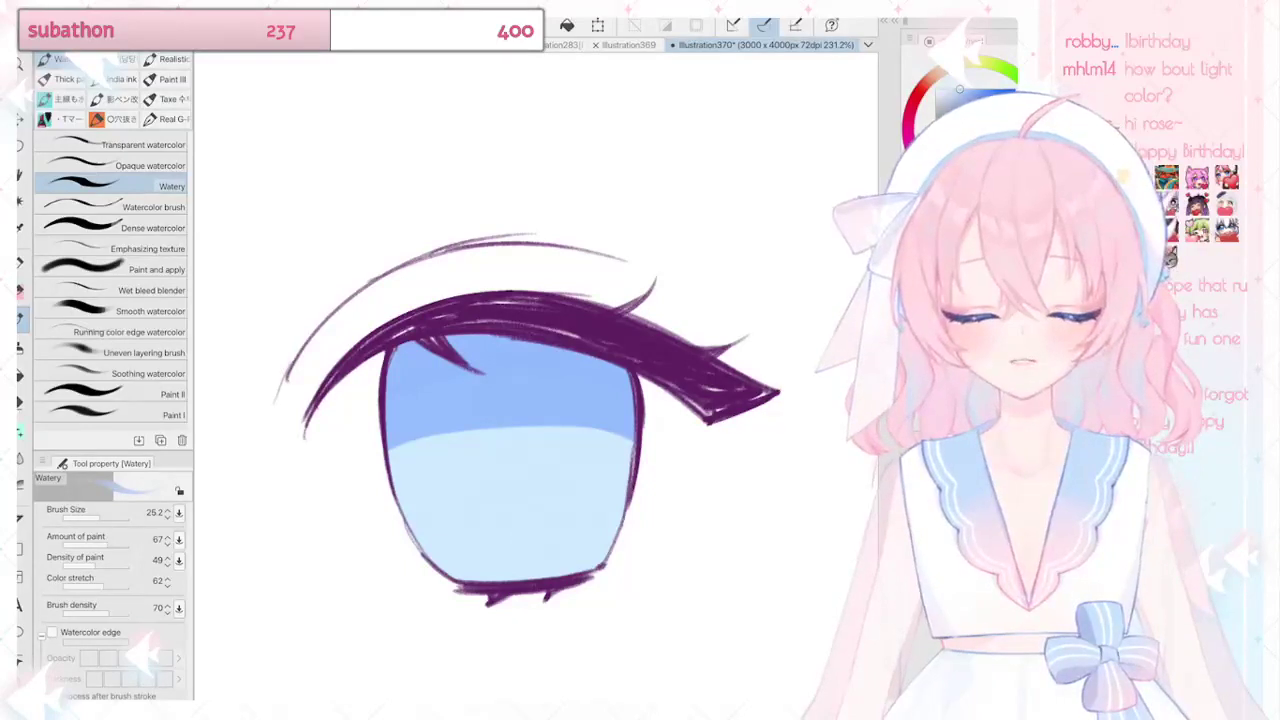
Step: Paint a small, wide oval pupil in medium blue just below the iris shadow with a brush size of 25.2
drag(488, 460, 548, 468)
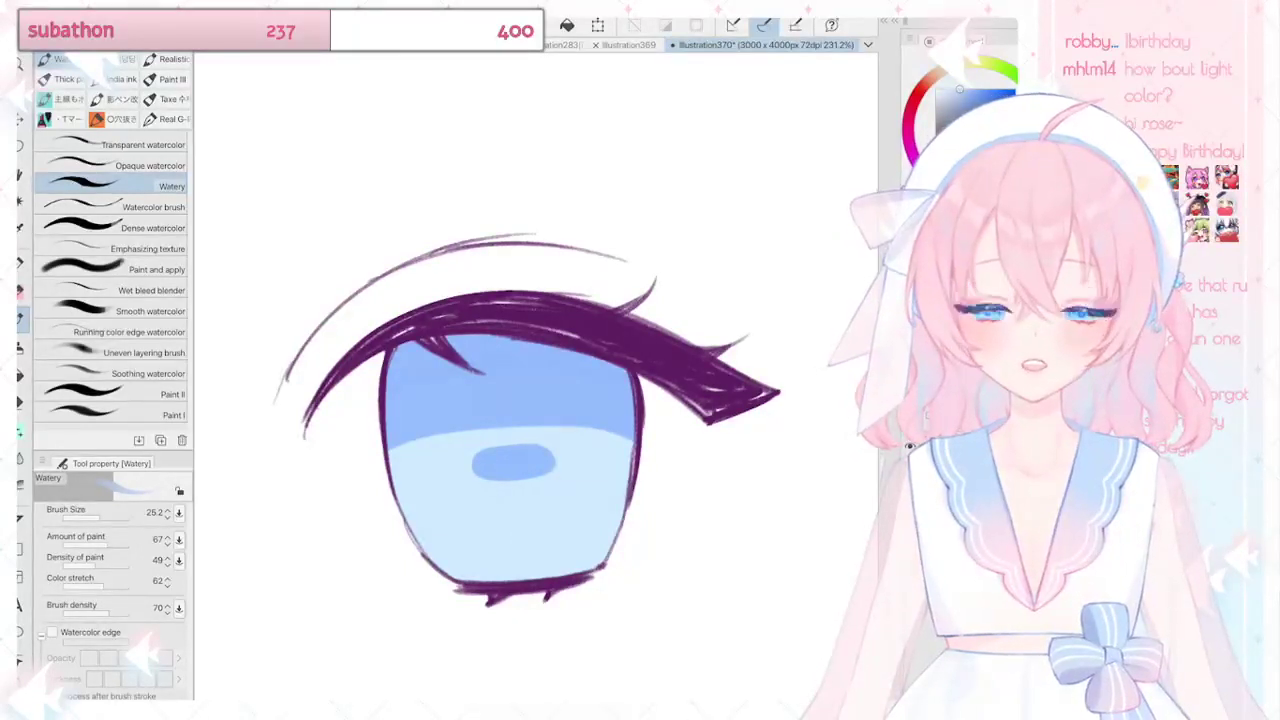
Step: Try enlarging the wide oval pupil with broader medium-blue strokes, then undo the enlargement
mouse_move(470, 455)
mouse_down()
mouse_move(482, 486)
mouse_move(572, 470)
mouse_move(558, 458)
mouse_move(498, 486)
mouse_move(564, 459)
mouse_up()
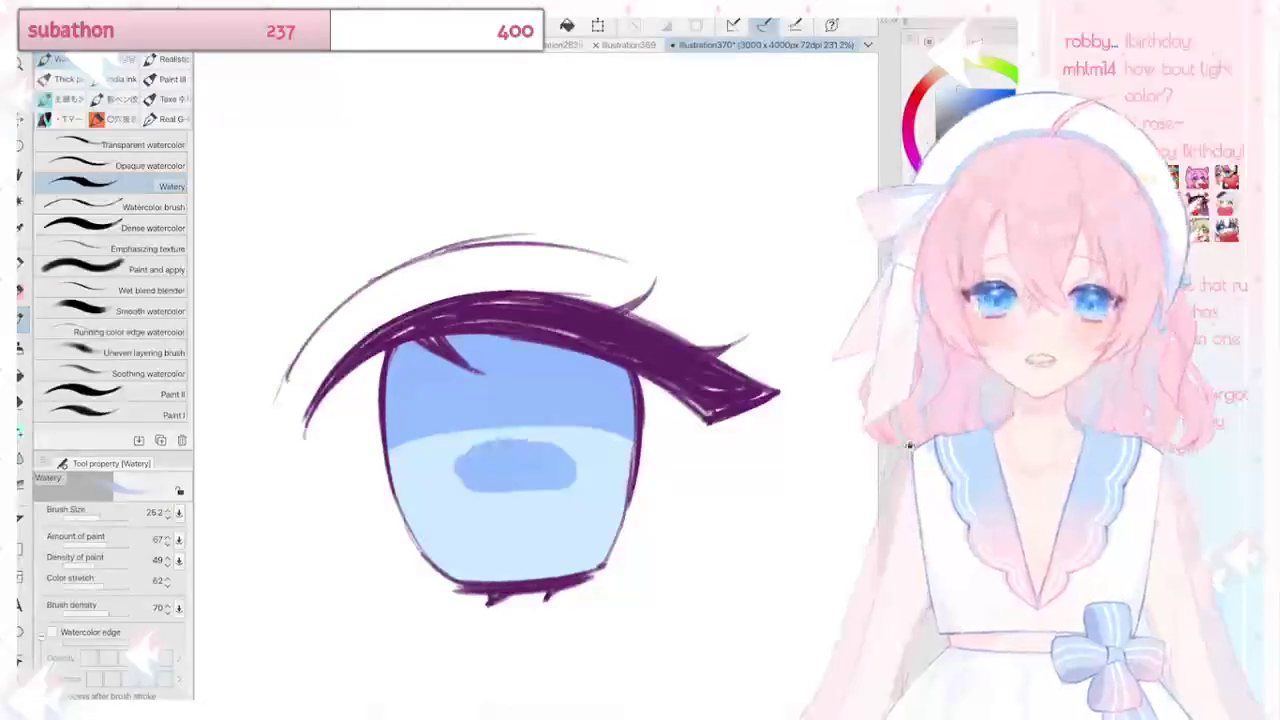
key(ctrl+z)
key(ctrl+z)
key(ctrl+z)
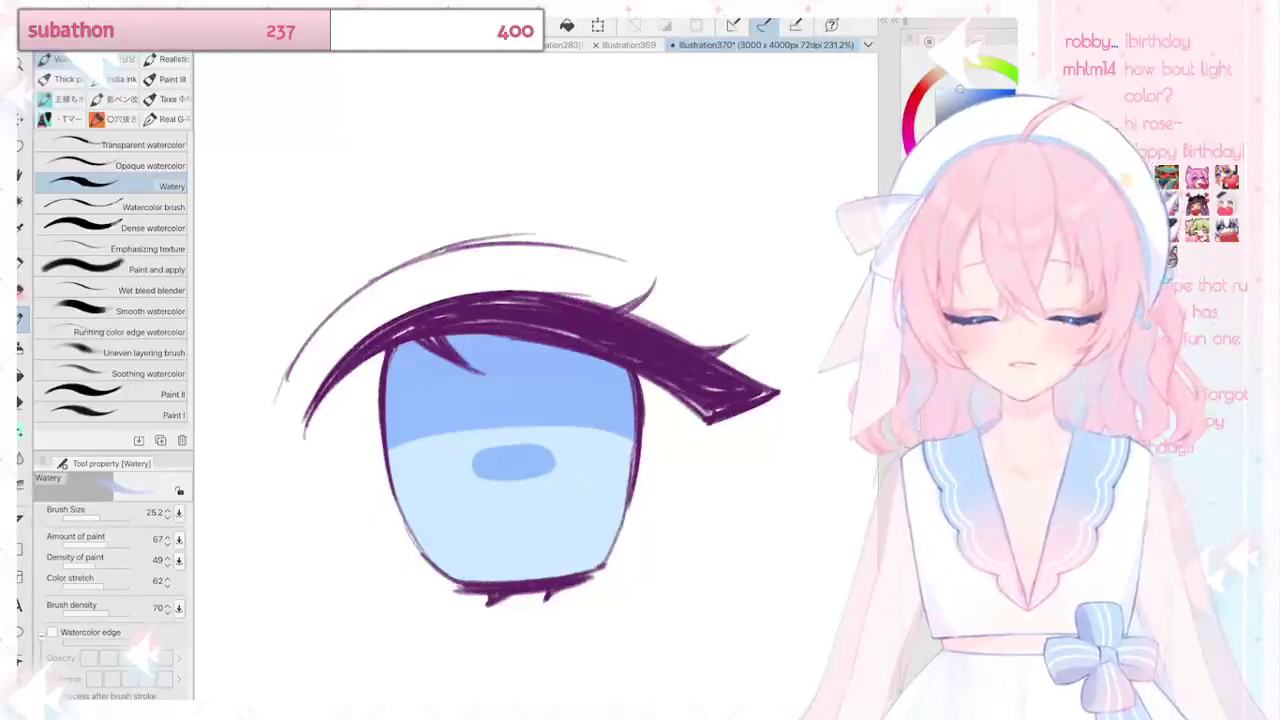
Step: Undo the wide oval and paint an upright oval pupil in a stronger blue across the lower edge of the iris shadow
key(ctrl+z)
mouse_move(515, 450)
mouse_down()
mouse_move(505, 490)
mouse_move(532, 470)
mouse_move(520, 515)
mouse_up()
key(ctrl+z)
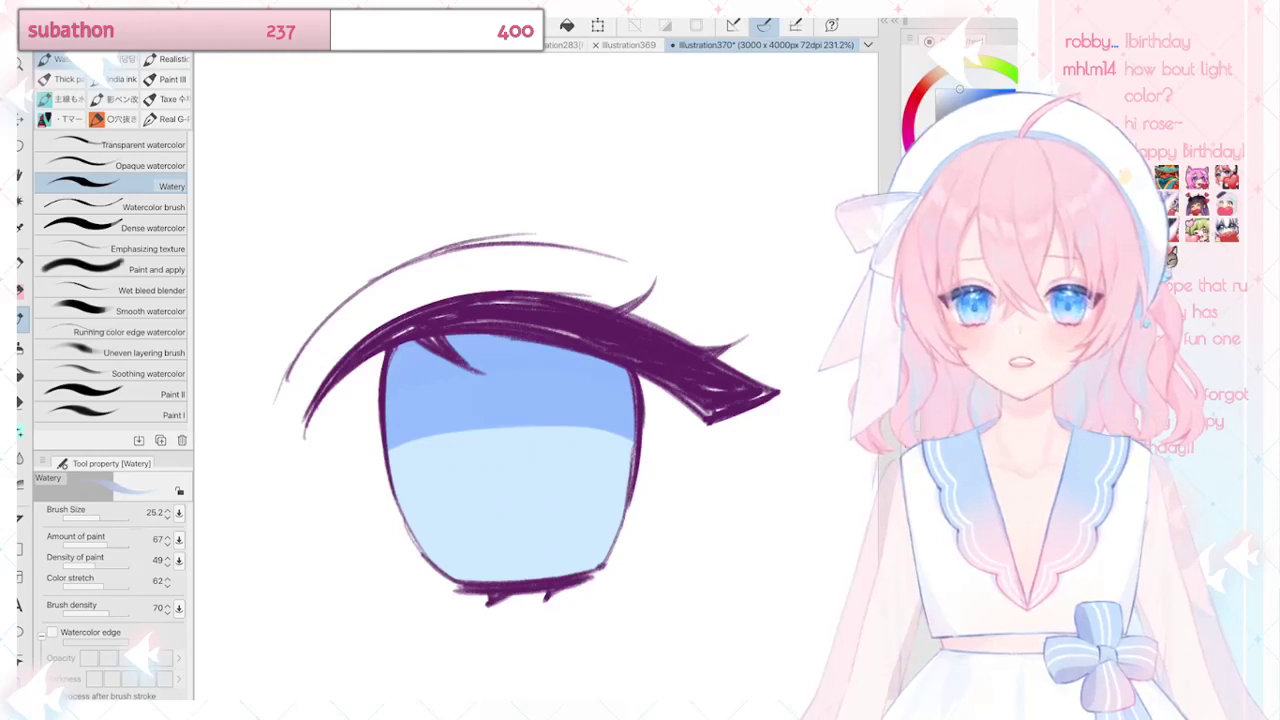
mouse_move(507, 418)
mouse_down()
mouse_move(500, 470)
mouse_move(532, 445)
mouse_up()
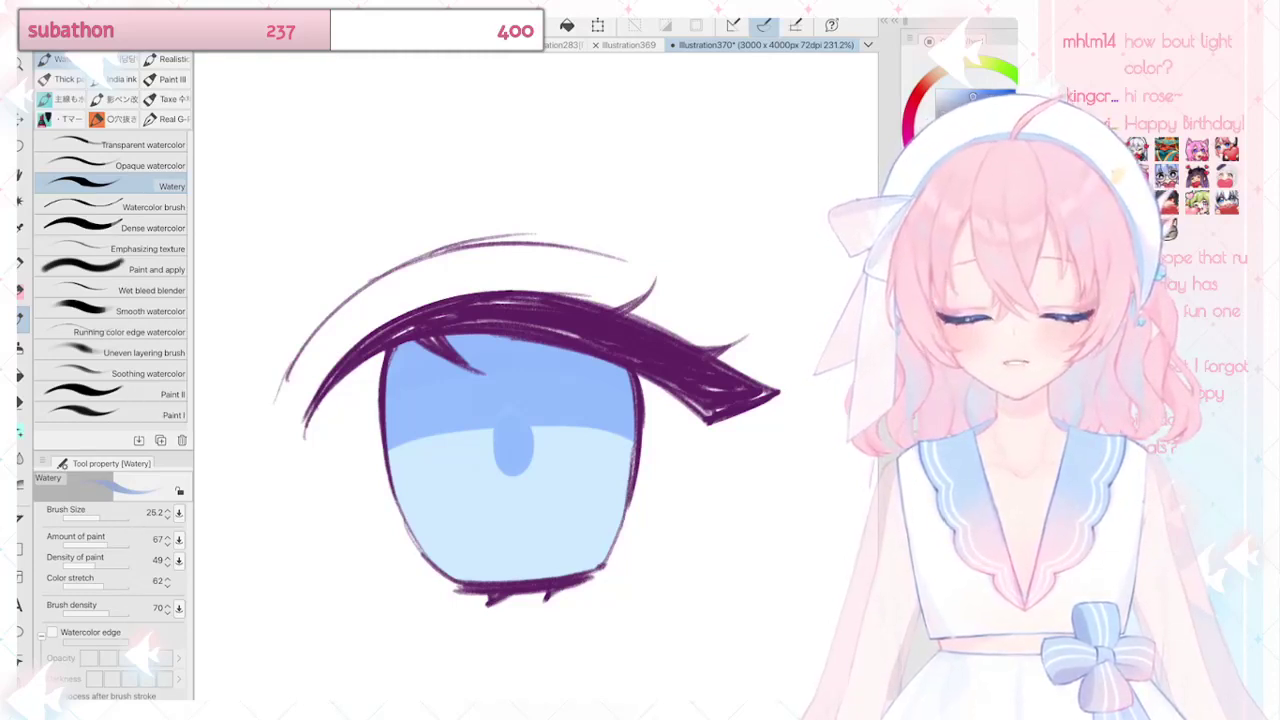
mouse_move(495, 420)
mouse_down()
mouse_move(490, 460)
mouse_move(504, 472)
mouse_up()
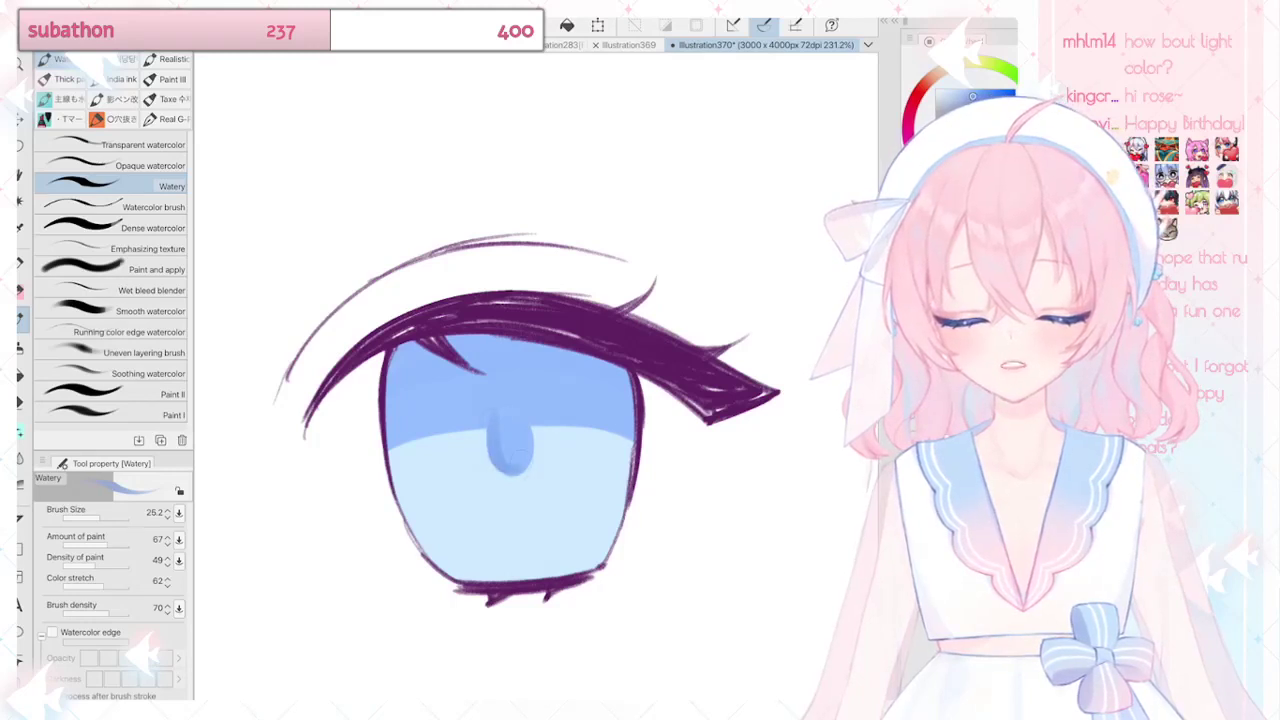
drag(533, 420, 530, 470)
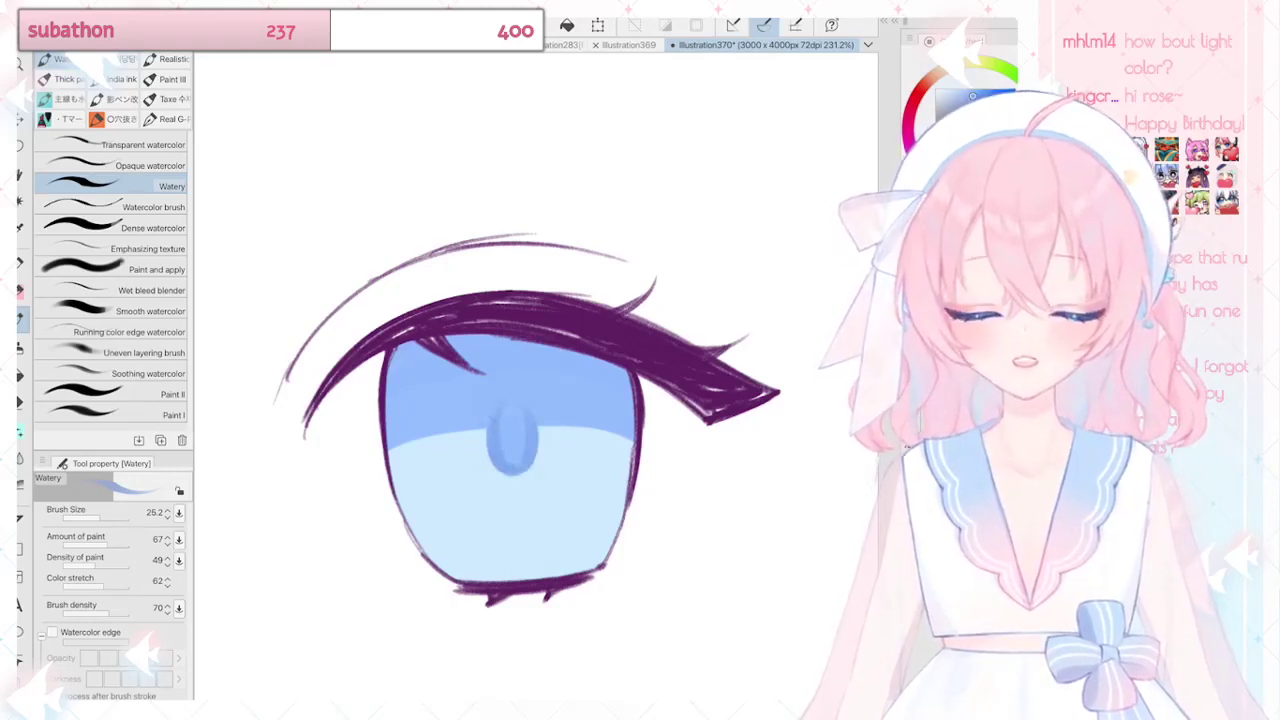
mouse_move(500, 412)
mouse_down()
mouse_move(508, 466)
mouse_move(510, 452)
mouse_up()
mouse_move(527, 418)
mouse_down()
mouse_move(512, 462)
mouse_move(528, 466)
mouse_up()
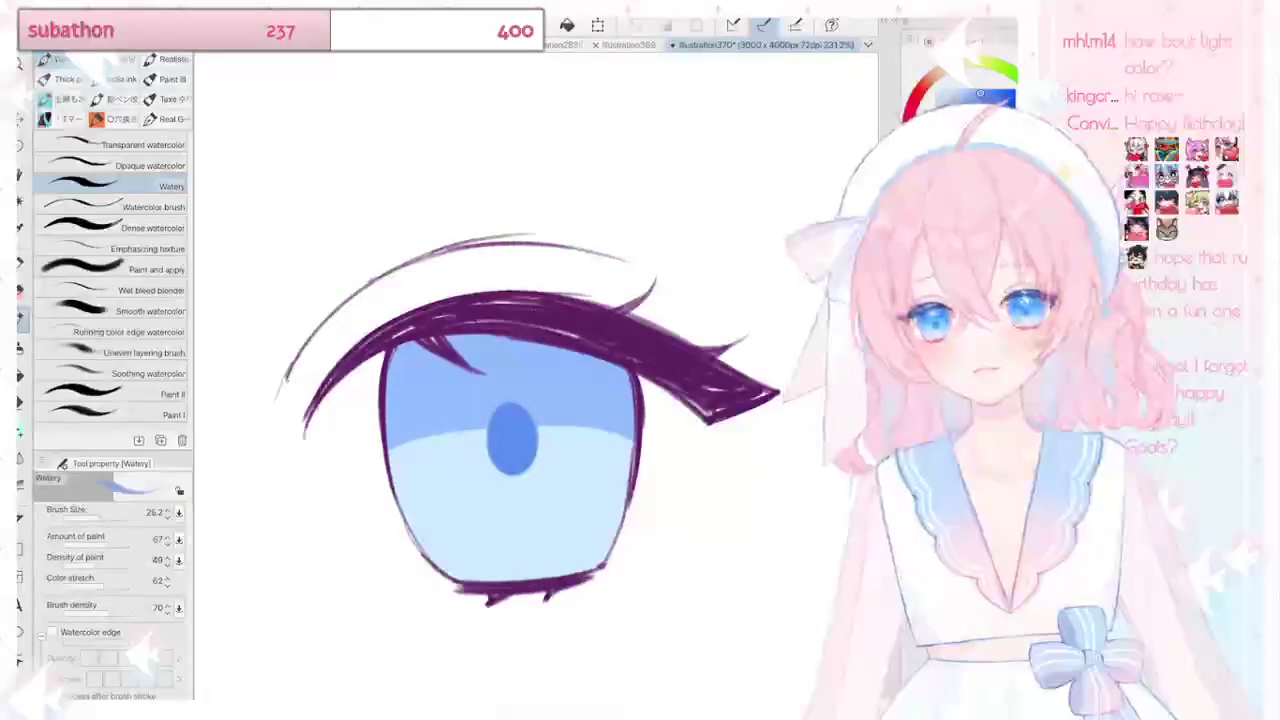
Step: Shade the upper middle of the iris beneath the lashes in stronger blue with the Soft airbrush at brush size 50.2
click(20, 348)
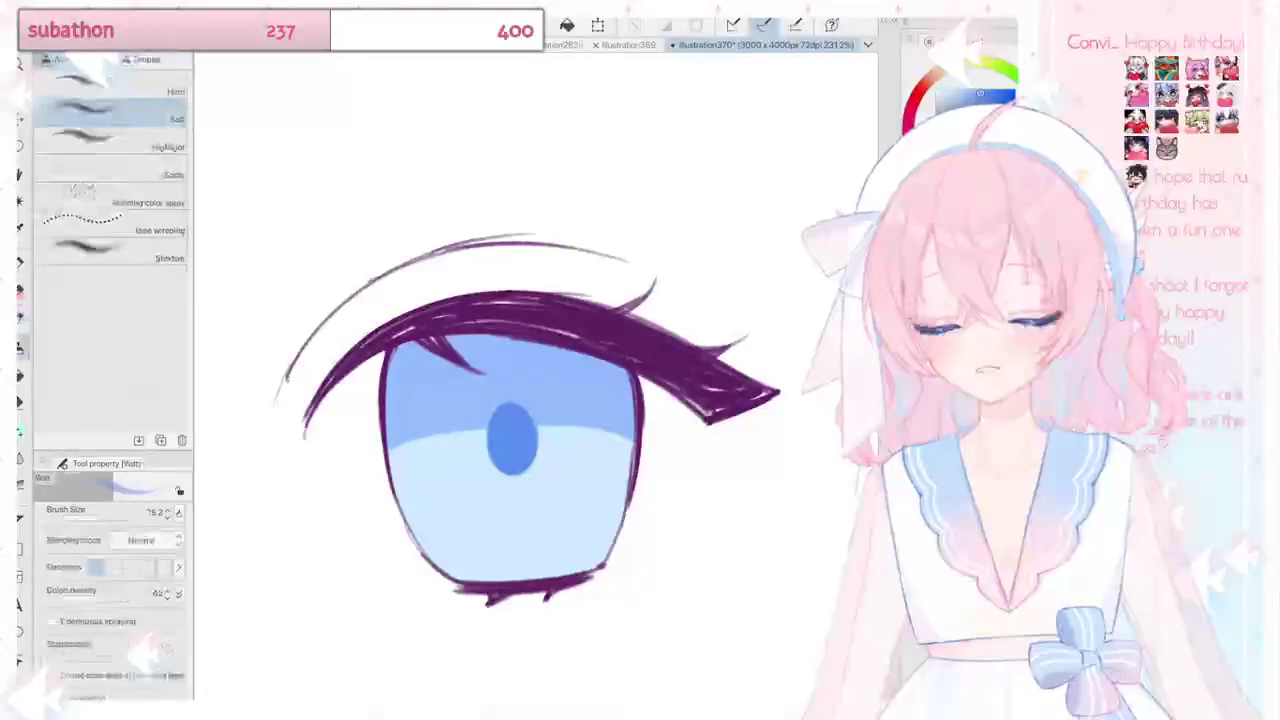
drag(112, 518, 106, 518)
key([)
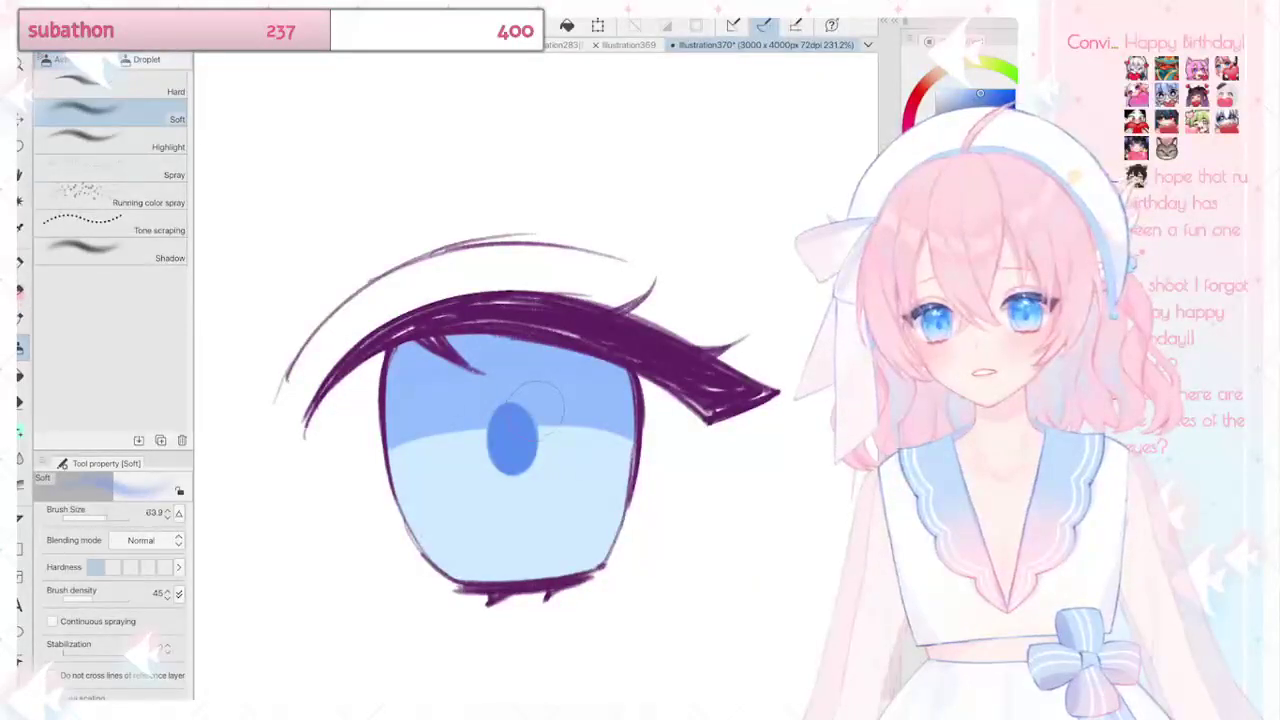
mouse_move(476, 346)
mouse_down()
mouse_move(562, 360)
mouse_move(428, 370)
mouse_up()
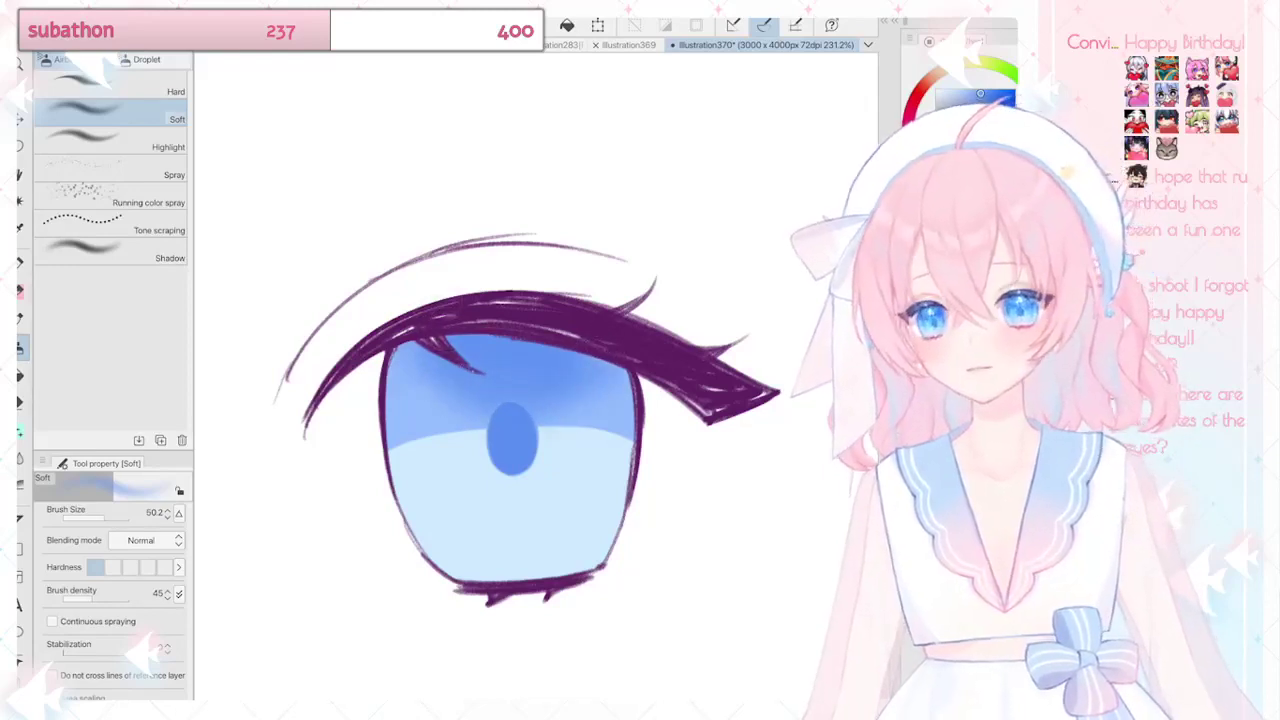
Step: Shade the inner edges along both sides of the iris in blue with the Soft airbrush at brush size 15.9
drag(104, 517, 97, 517)
drag(388, 432, 400, 502)
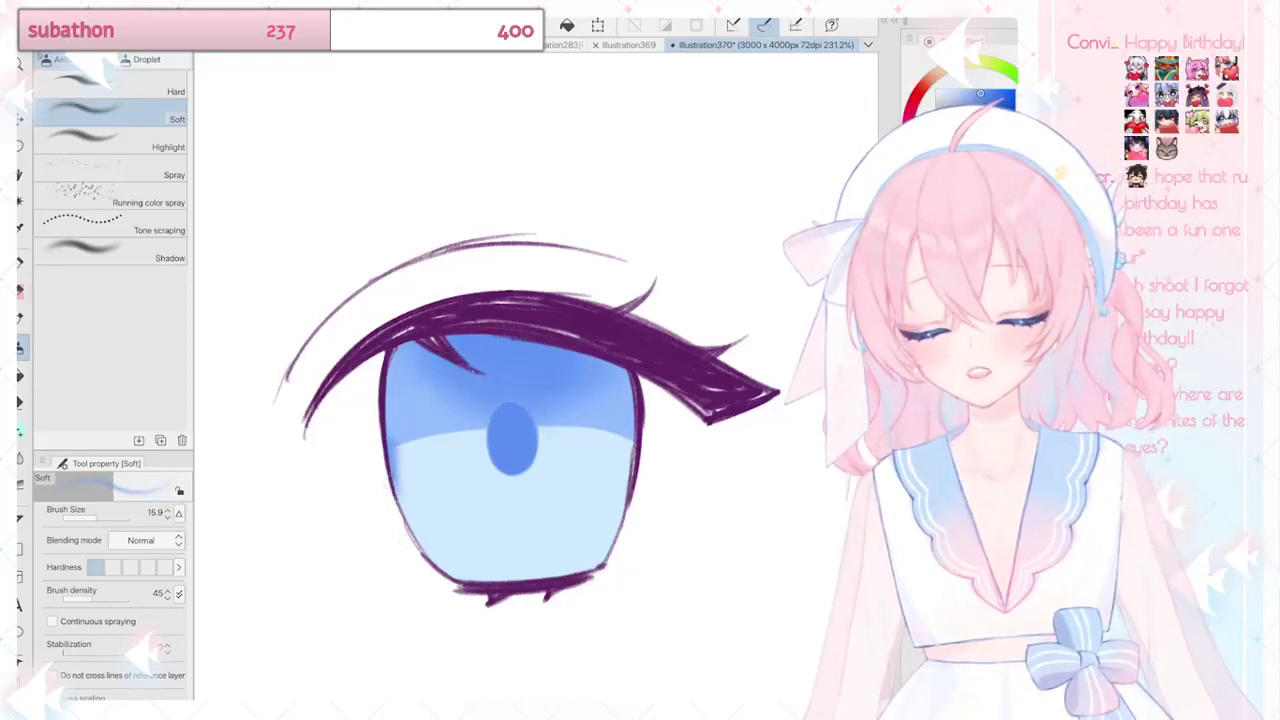
drag(636, 412, 621, 534)
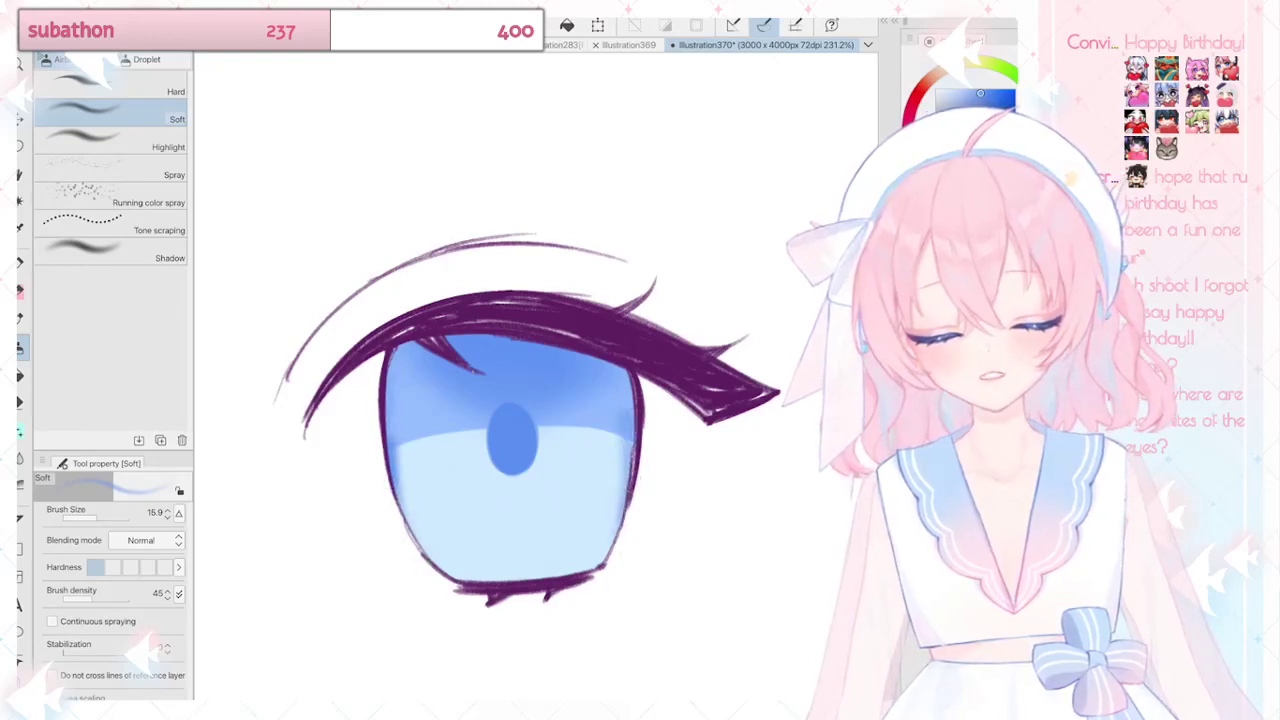
drag(631, 434, 614, 556)
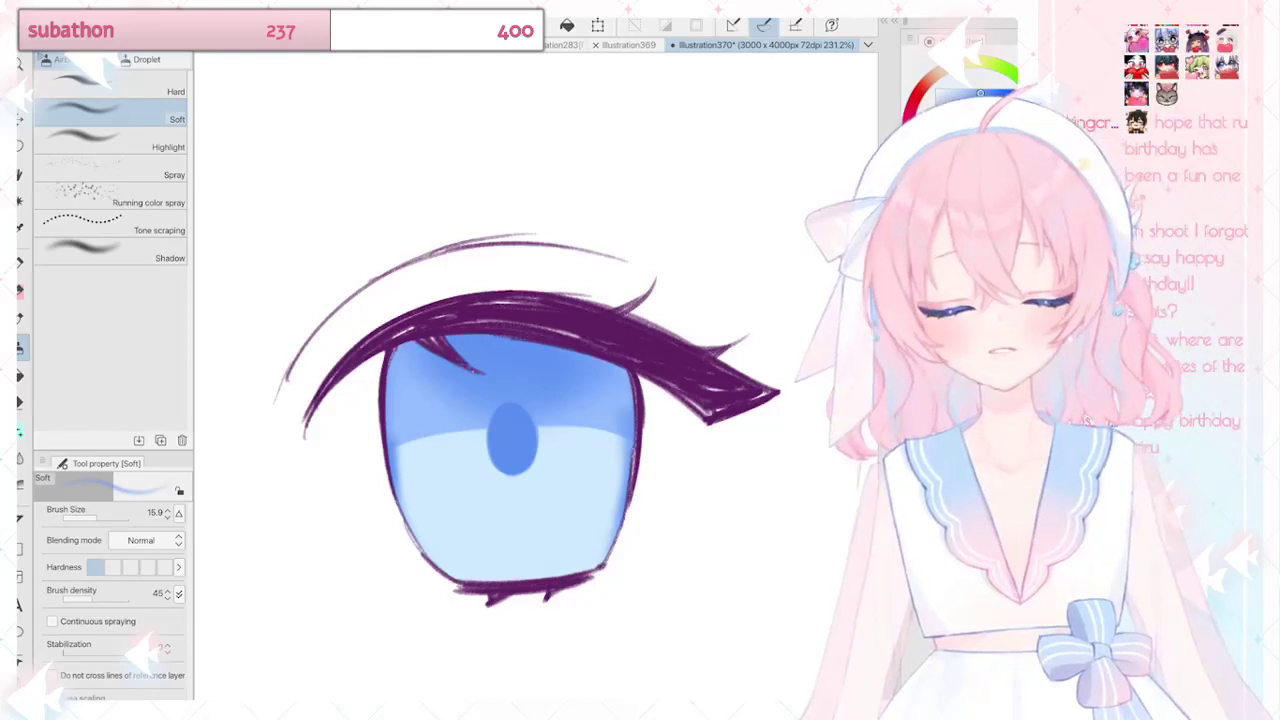
drag(619, 408, 611, 394)
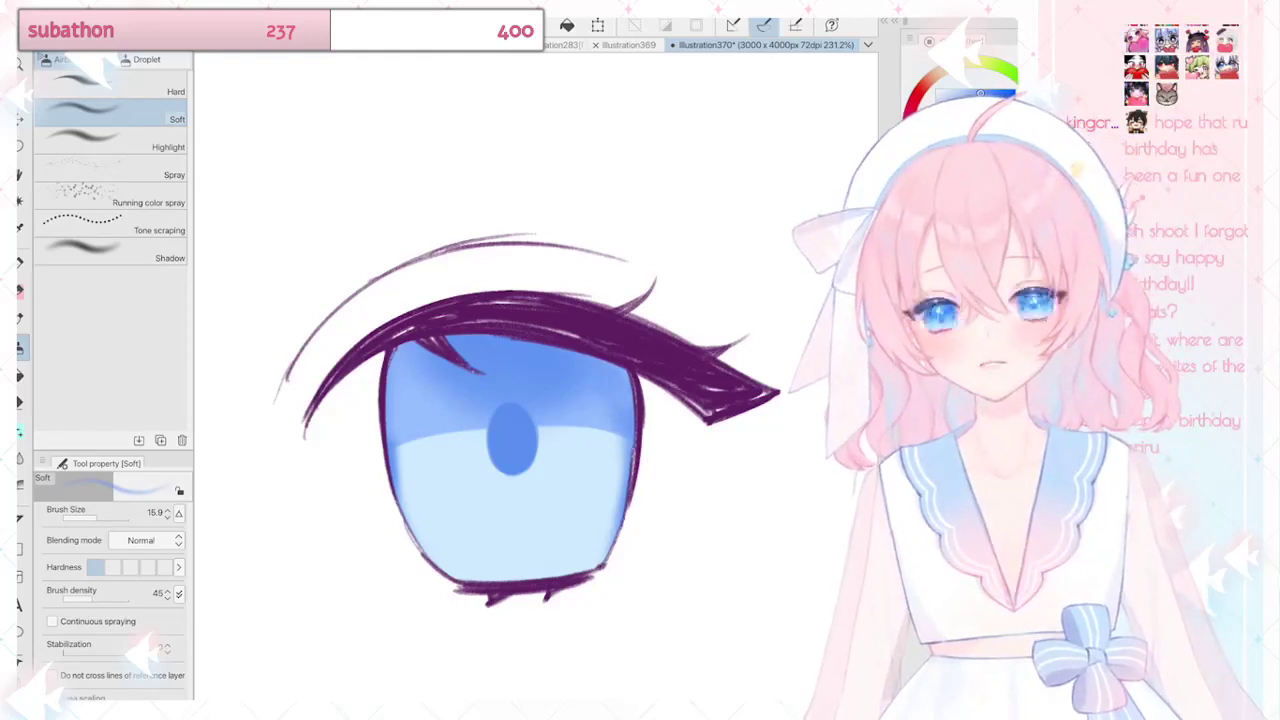
drag(406, 408, 398, 464)
drag(396, 412, 401, 396)
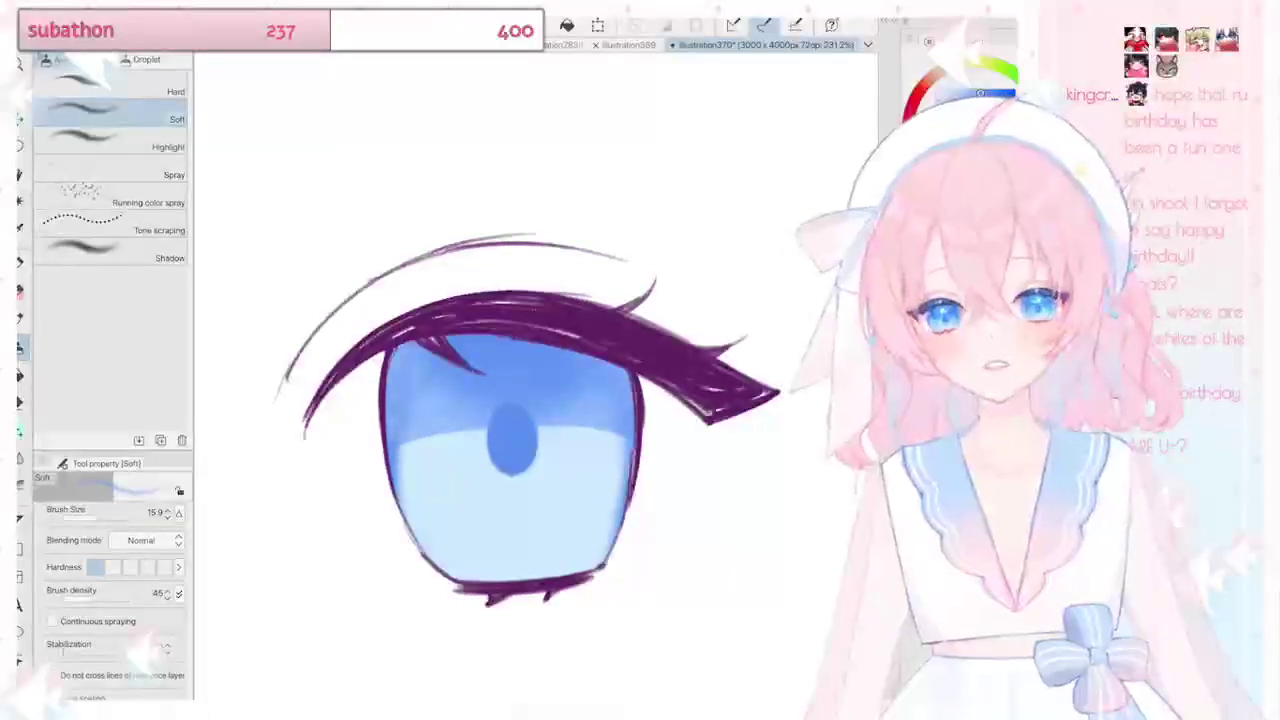
Step: Soften the lower edge of the iris shadow with the Blur tool at brush size 31.7
scroll(520, 420, down, 1)
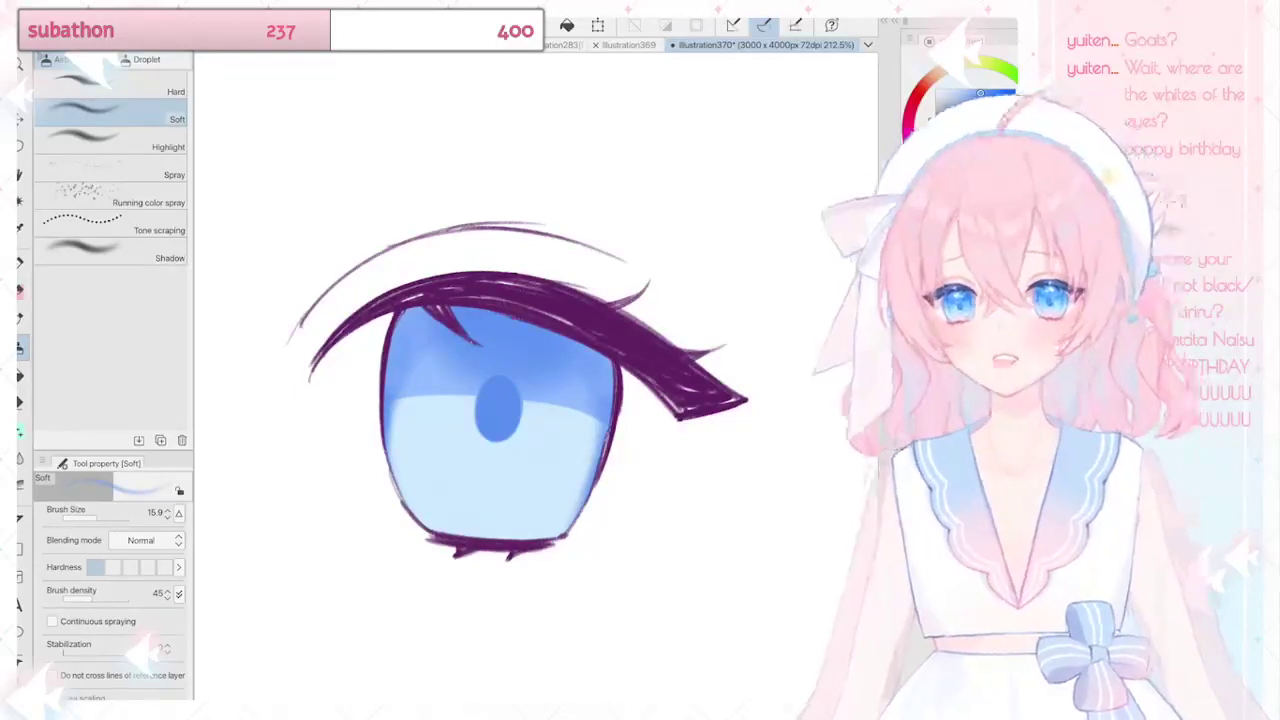
scroll(530, 410, down, 2)
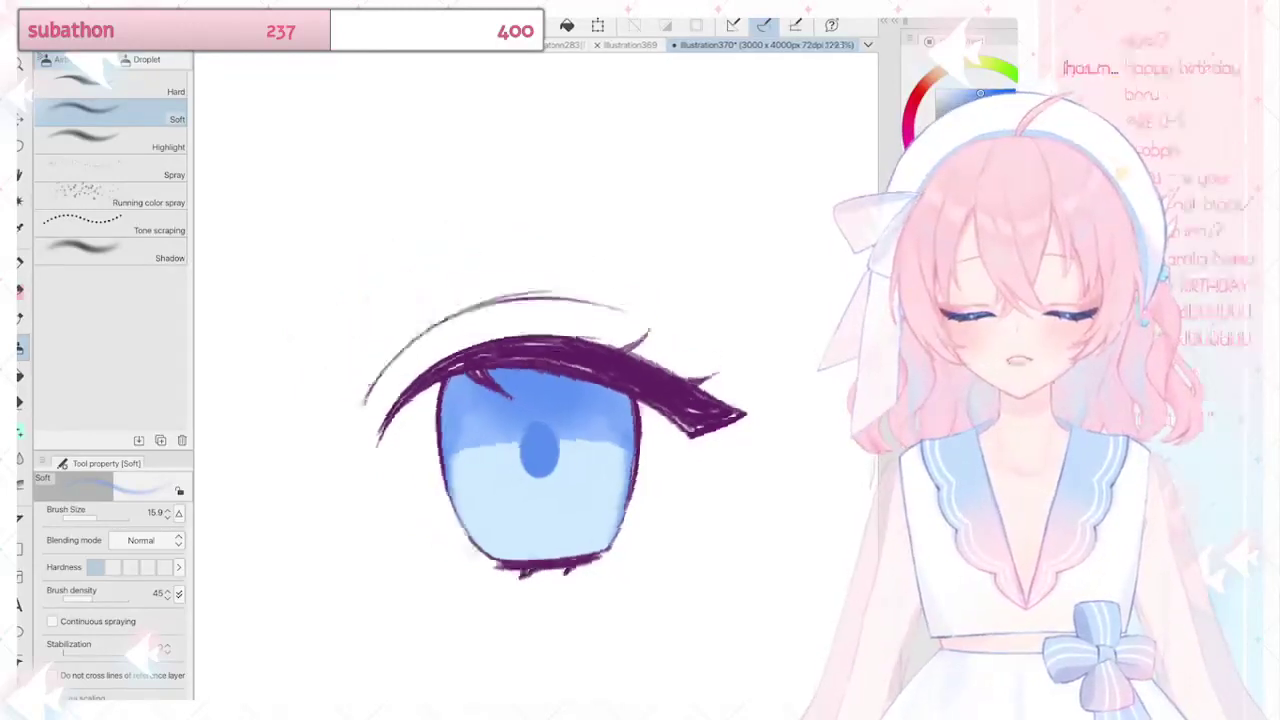
scroll(675, 435, up, 3)
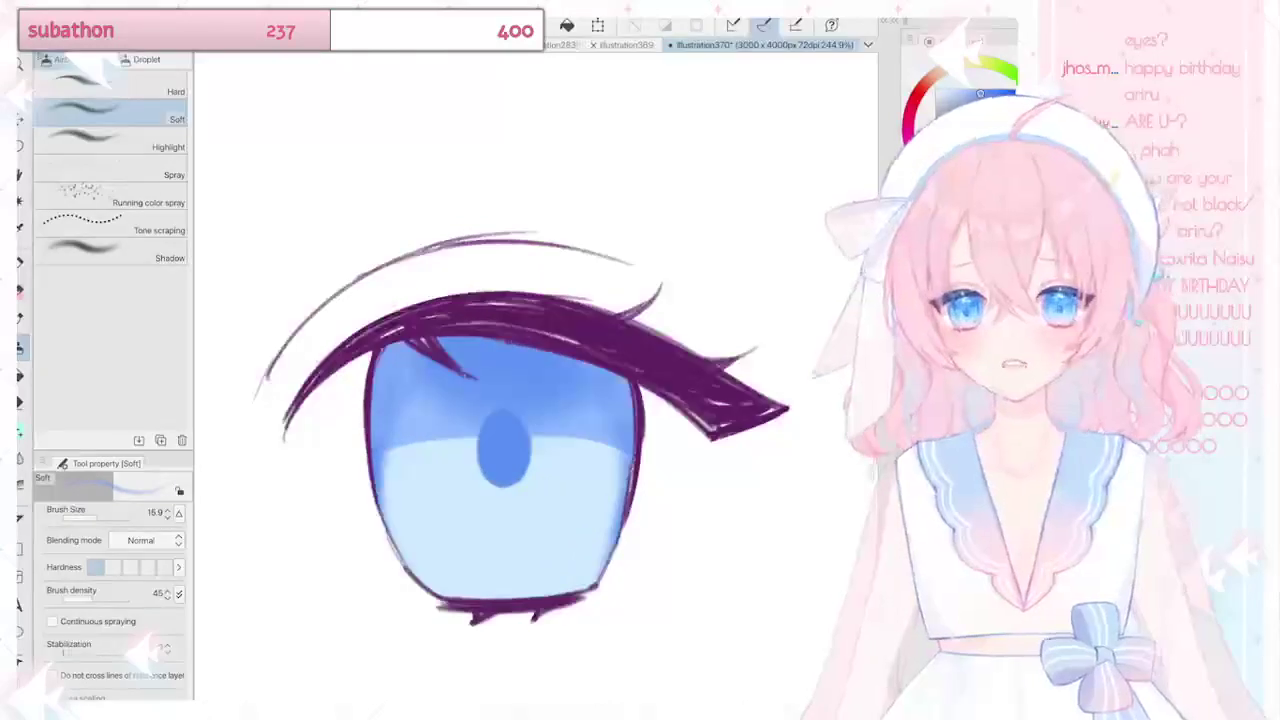
key(j)
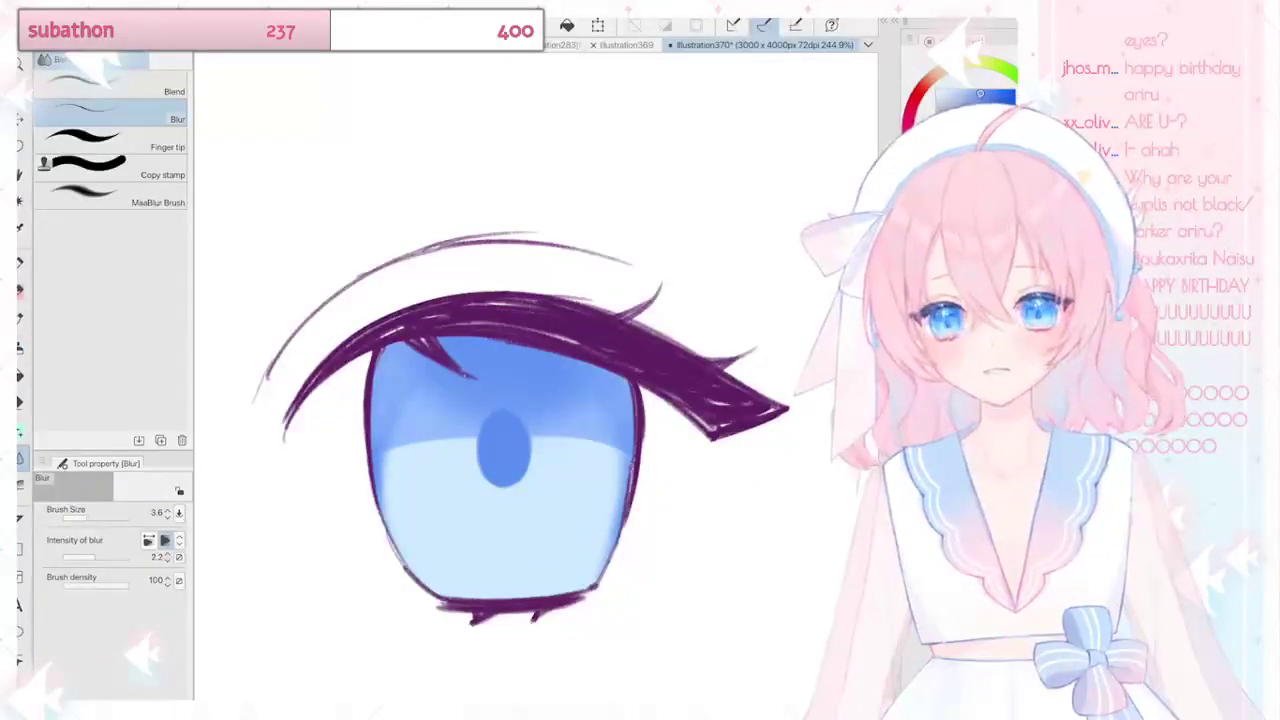
click(102, 517)
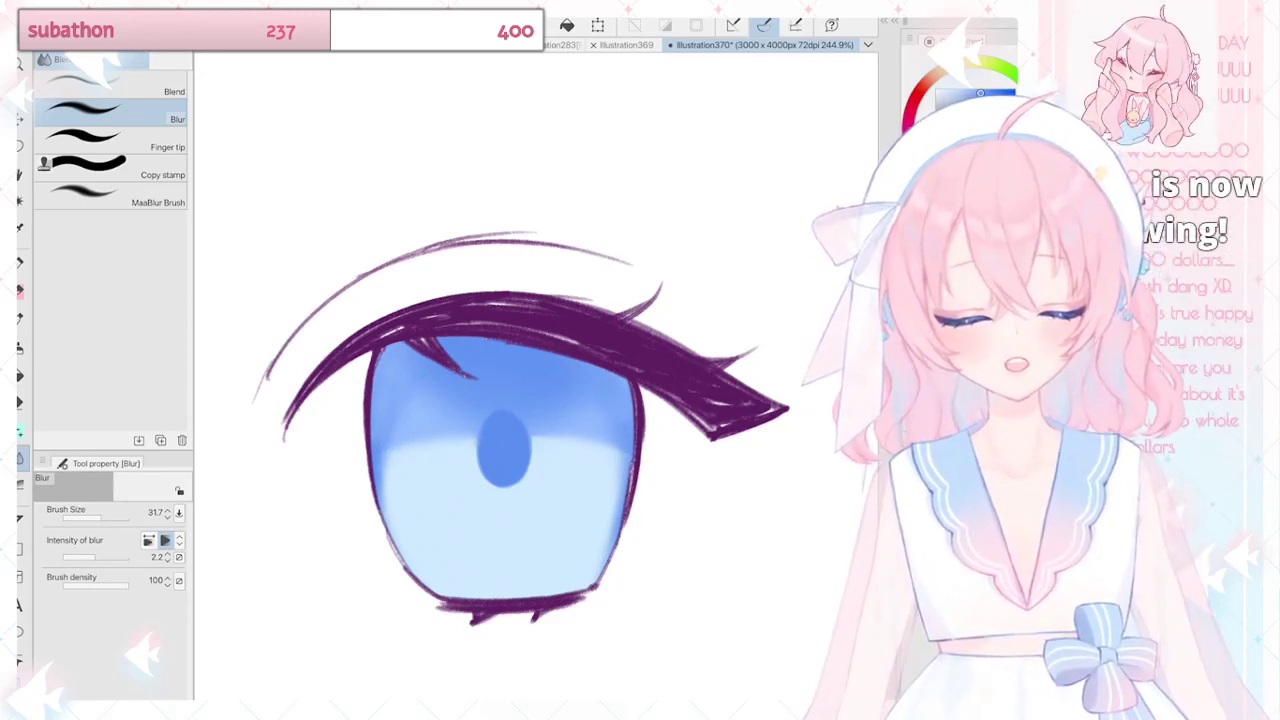
scroll(520, 420, down, 2)
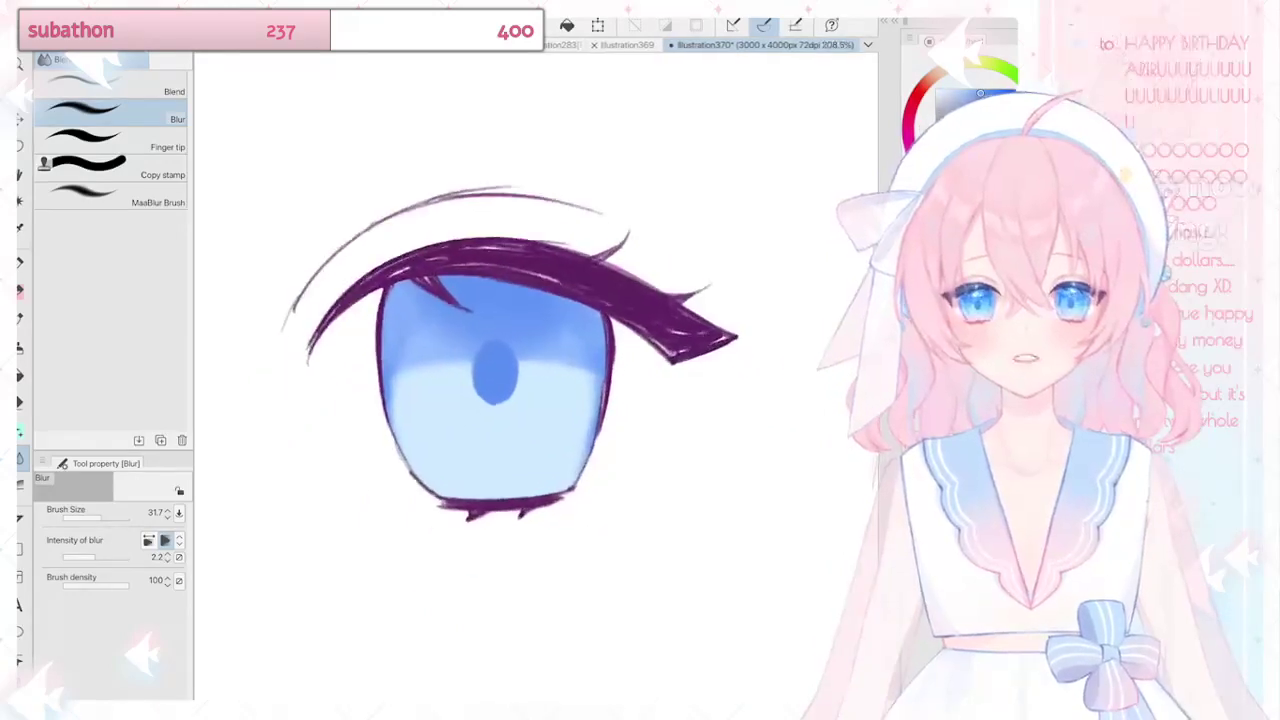
scroll(565, 245, up, 1)
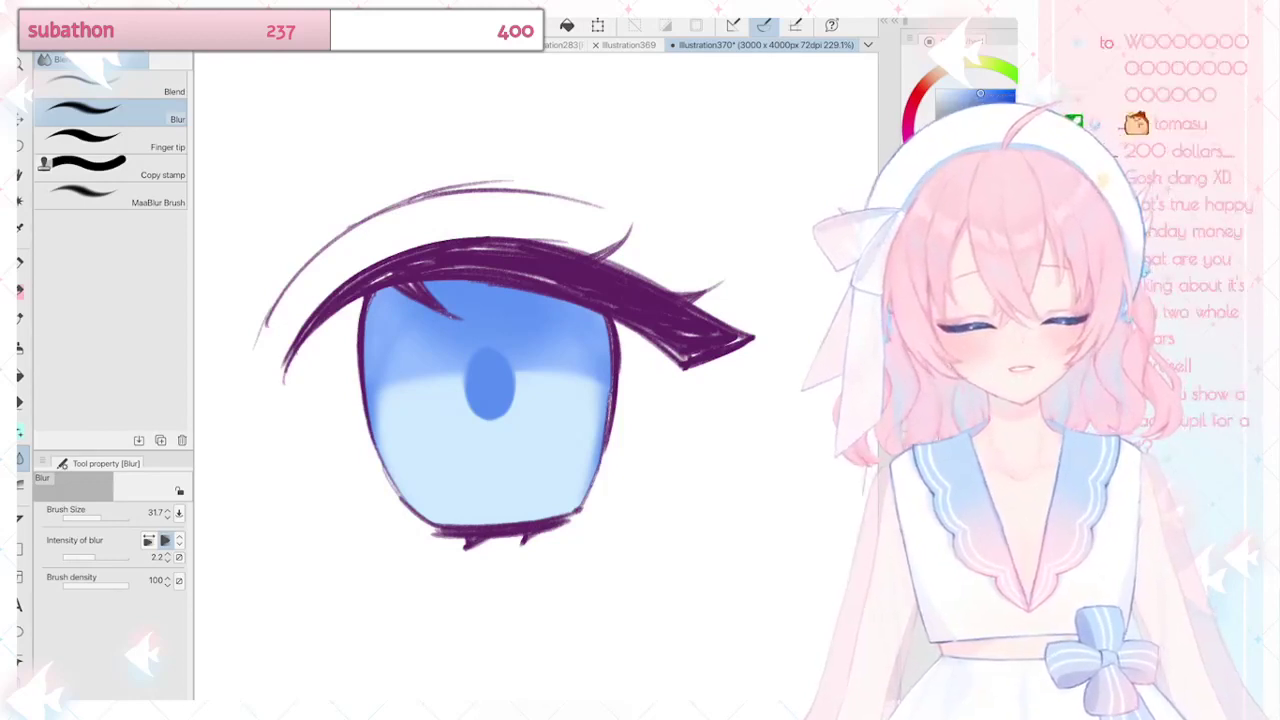
key(ctrl+z)
key(ctrl+y)
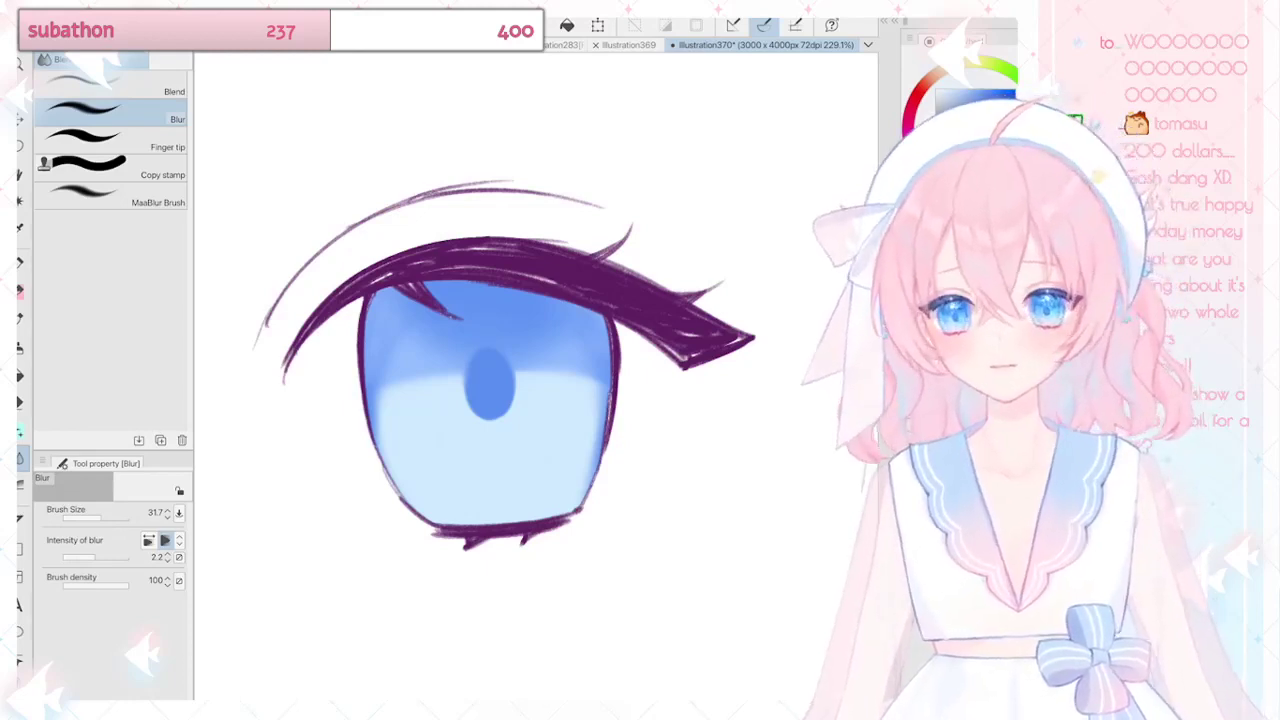
Step: Try filling the pupil with dark navy using the CEL SHADE razou marker at brush size 18.3, then undo it
key(p)
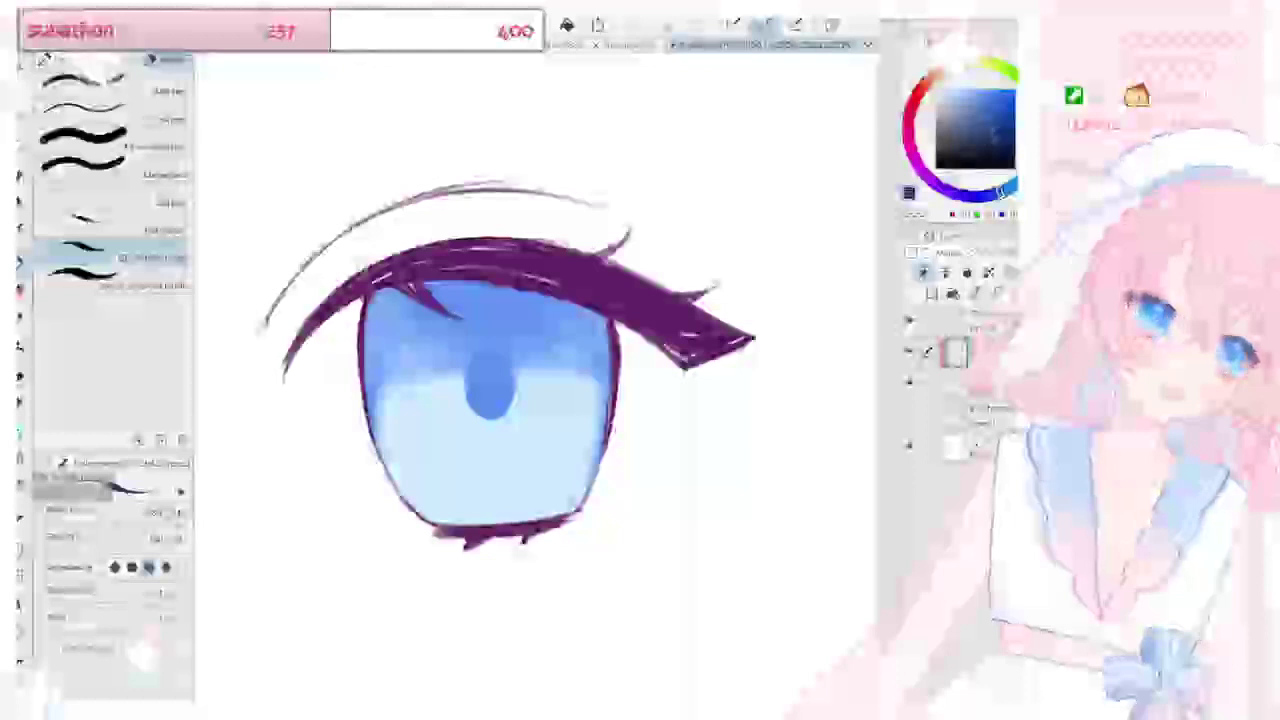
click(996, 125)
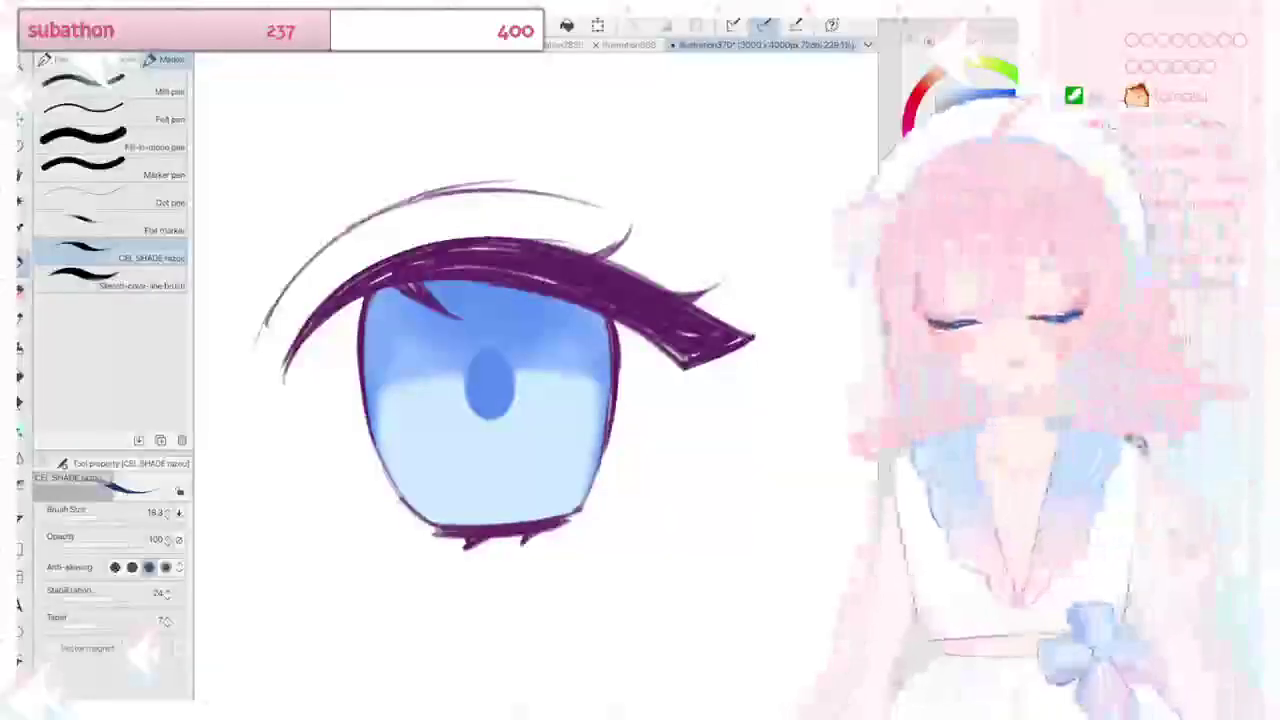
mouse_move(486, 360)
mouse_down()
mouse_move(492, 418)
mouse_move(470, 412)
mouse_up()
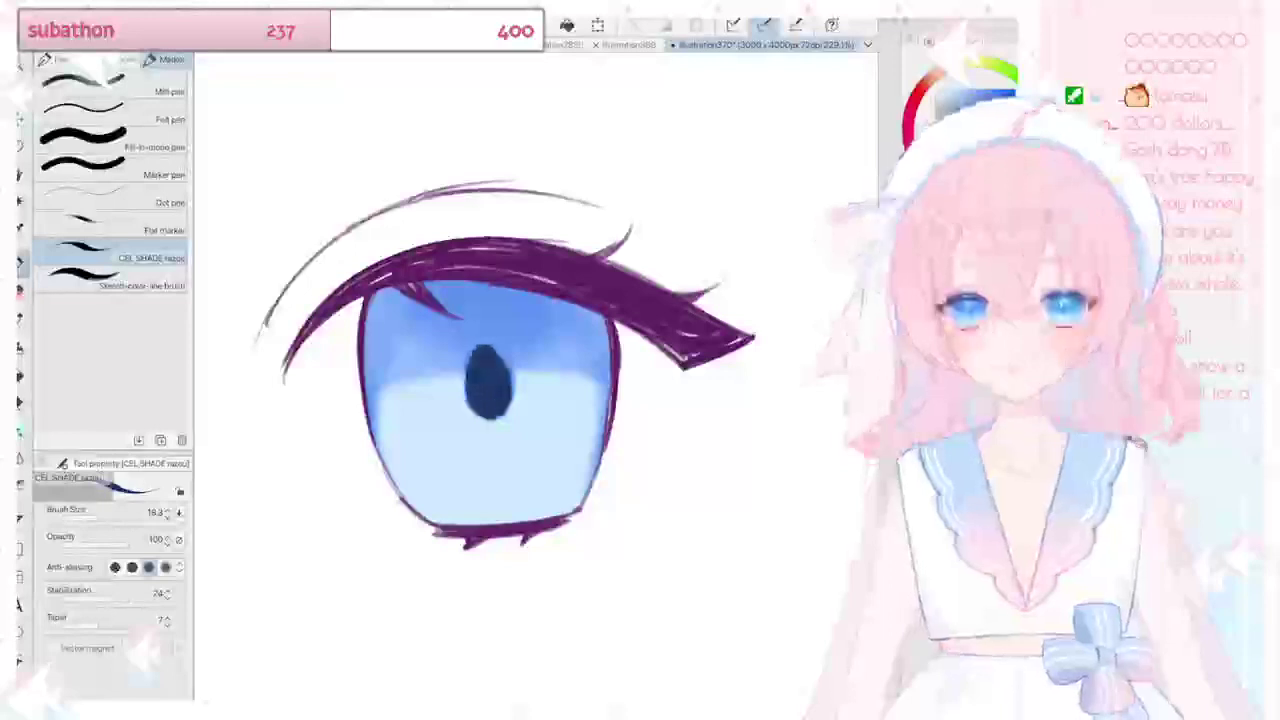
scroll(675, 273, down, 3)
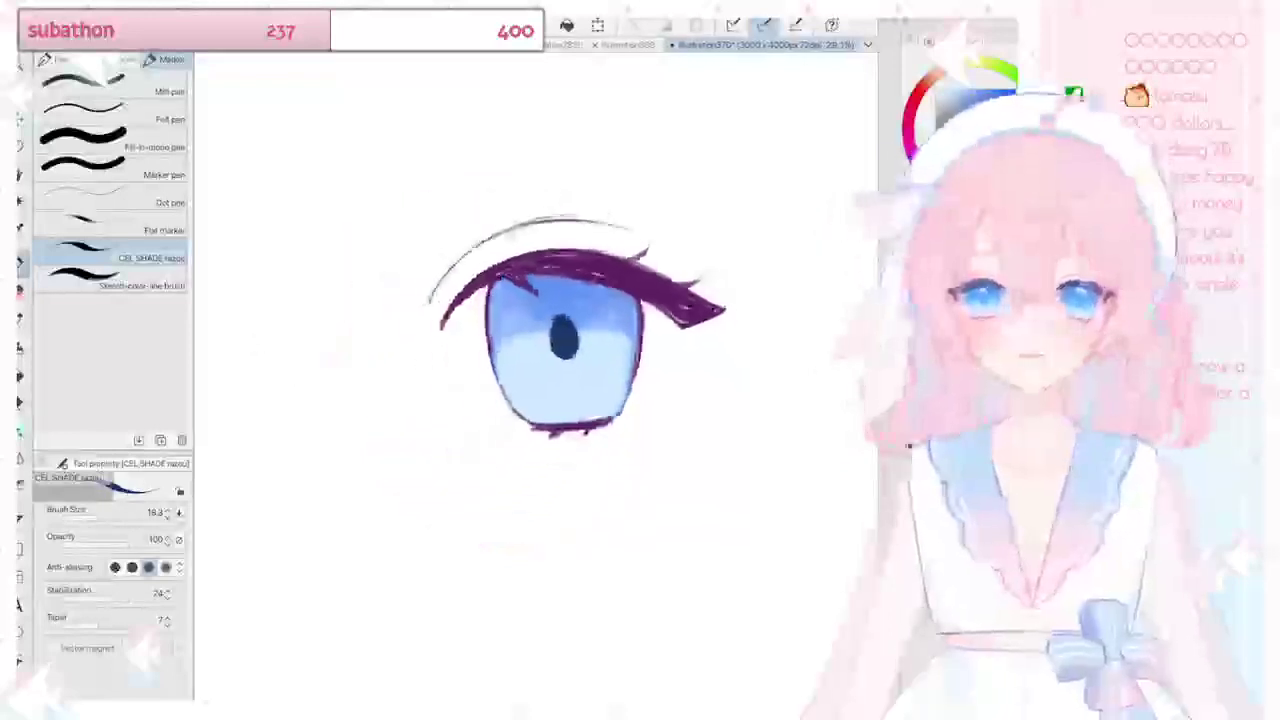
scroll(685, 278, down, 4)
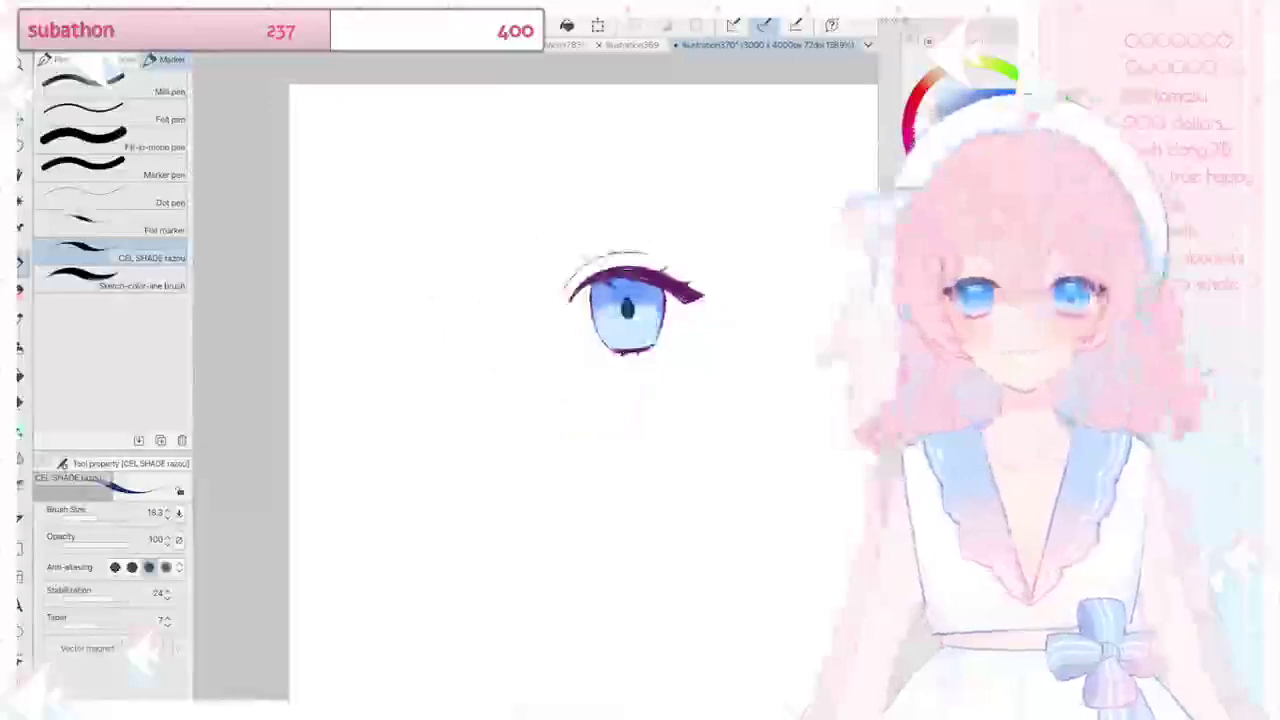
scroll(632, 300, down, 1)
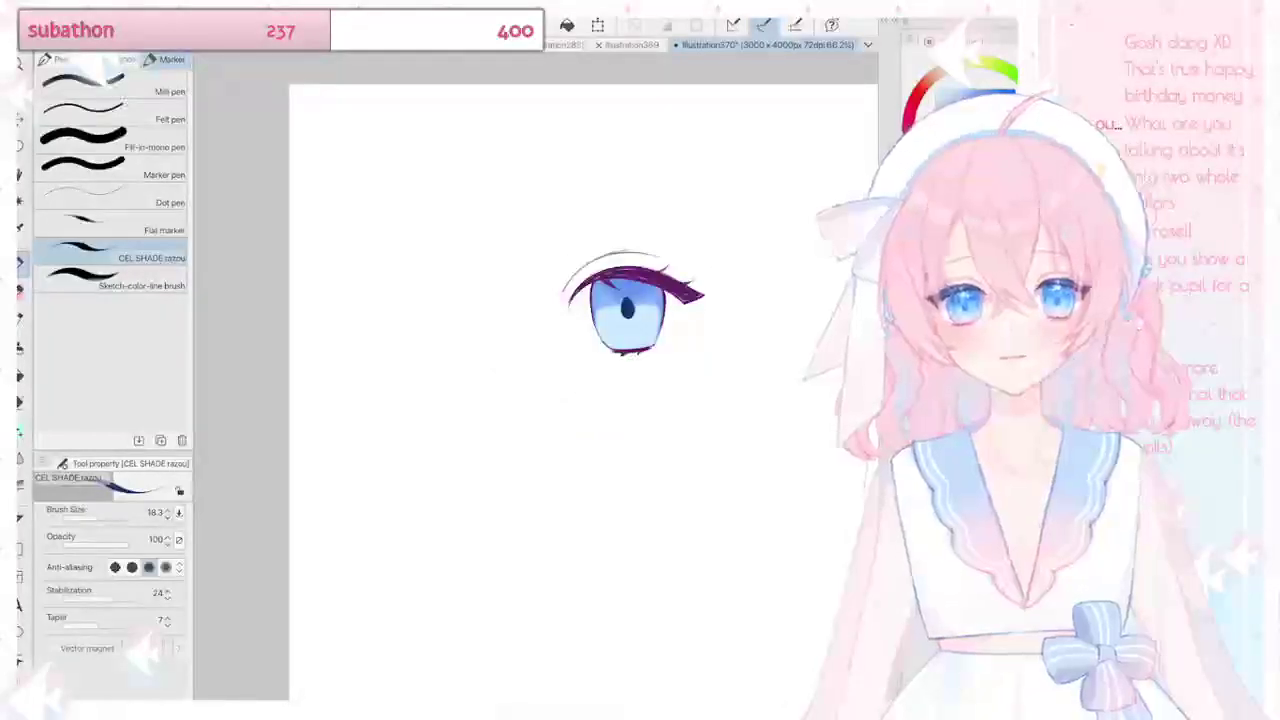
scroll(670, 274, up, 5)
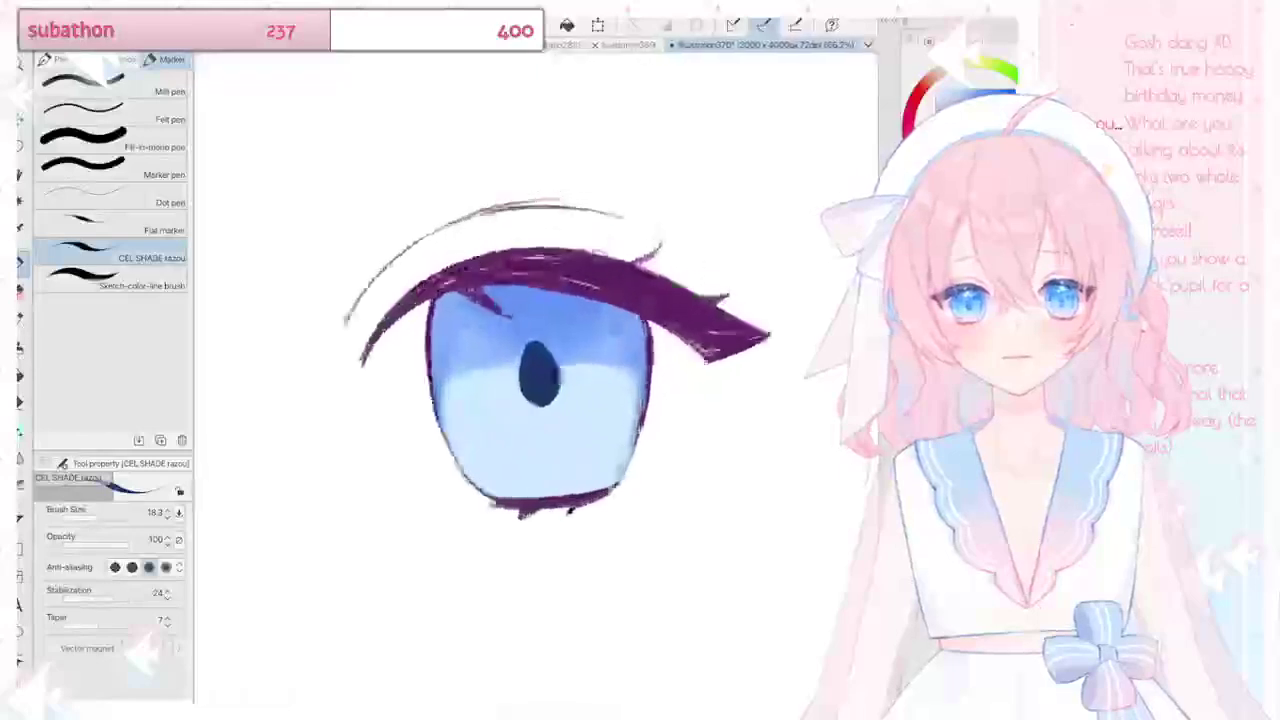
key(ctrl+z)
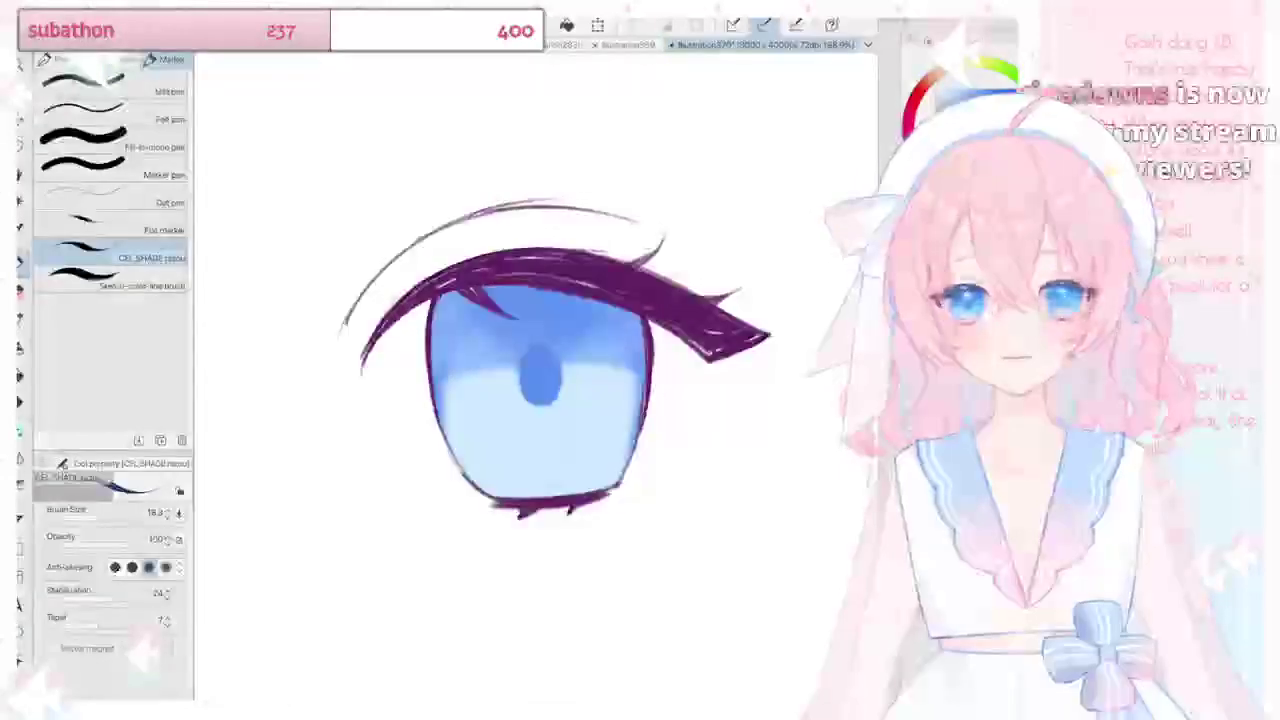
scroll(540, 370, up, 2)
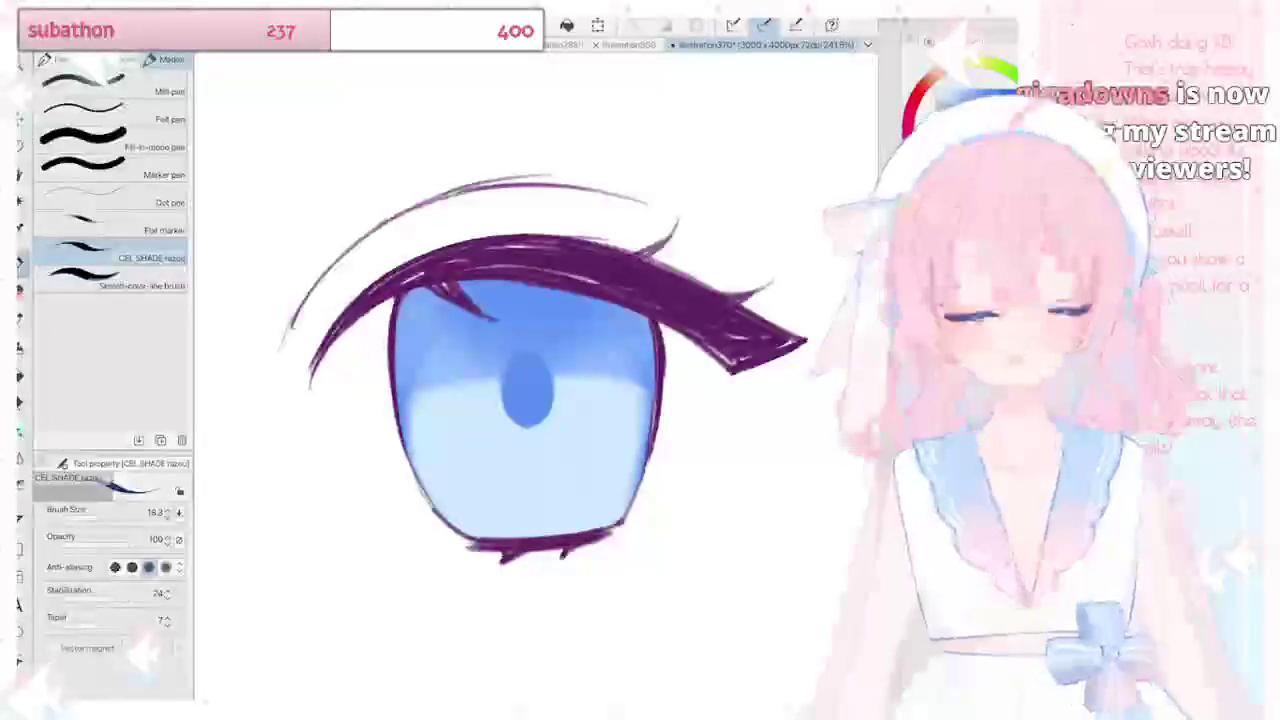
key(Delete)
key(ctrl+z)
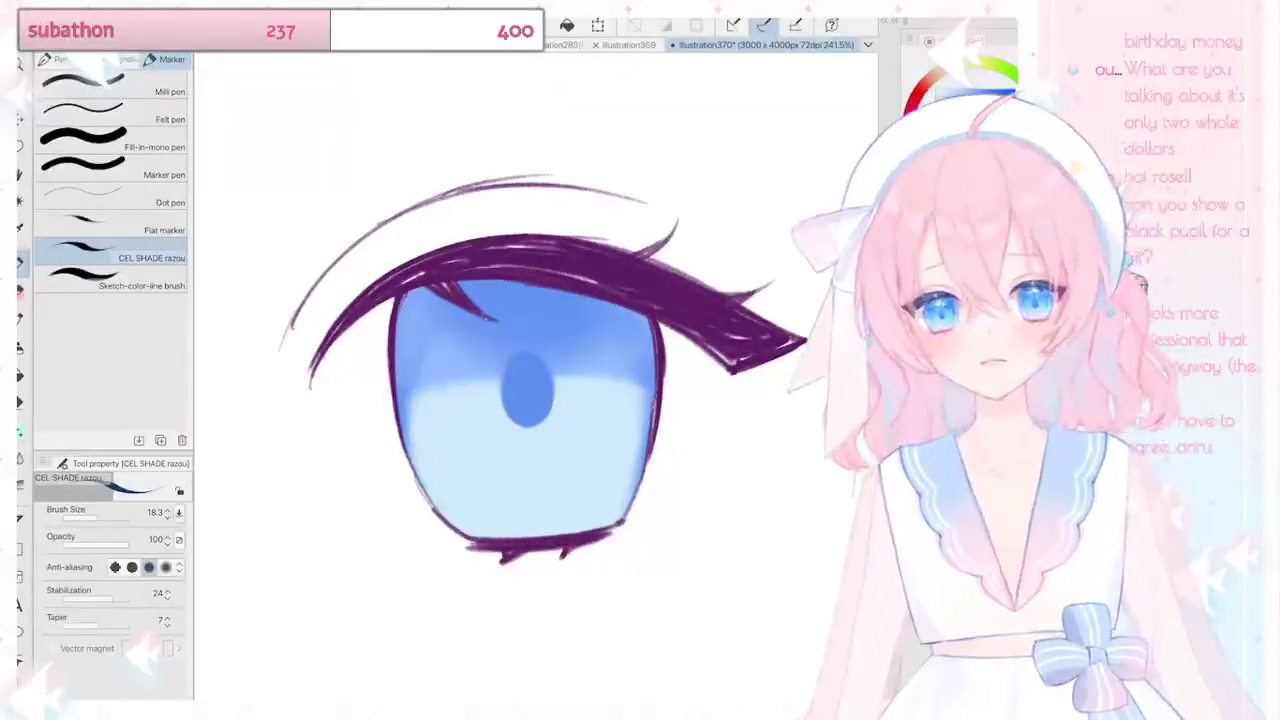
Step: Deepen the blue of the upper iris and airbrush light cyan and pale pink into the lower iris at Soft brush size 112.4
click(968, 90)
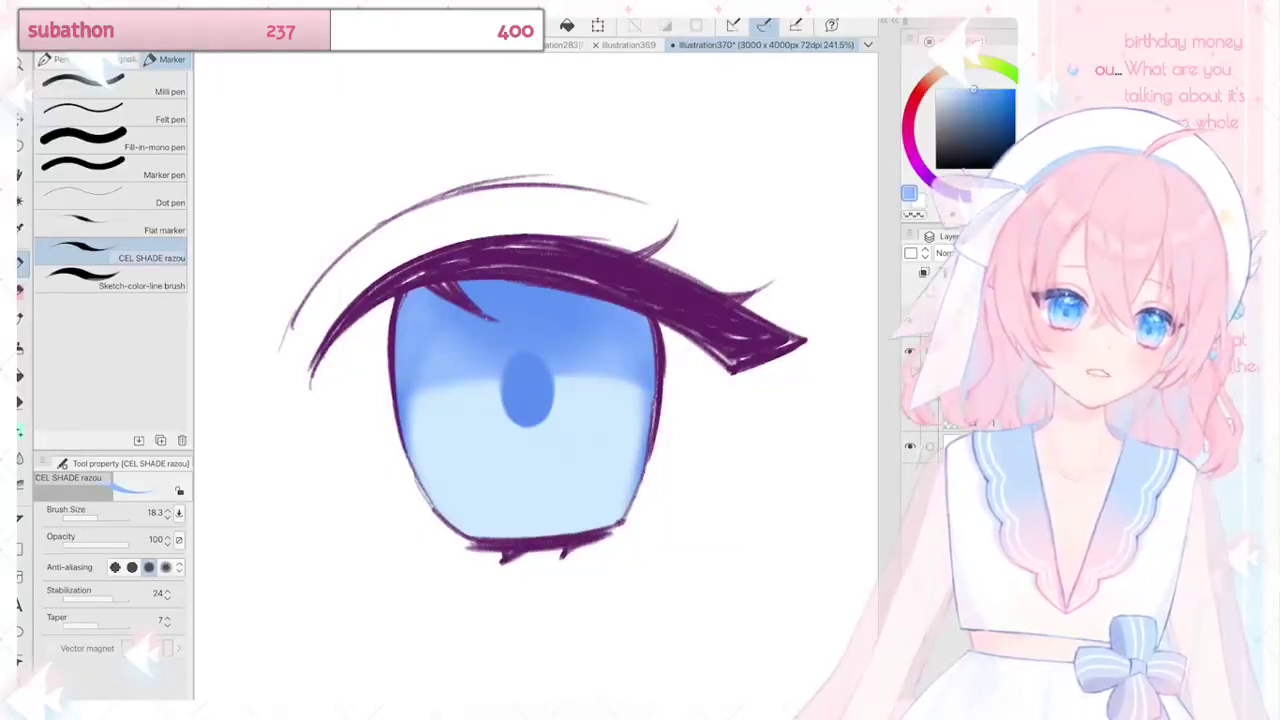
key(b)
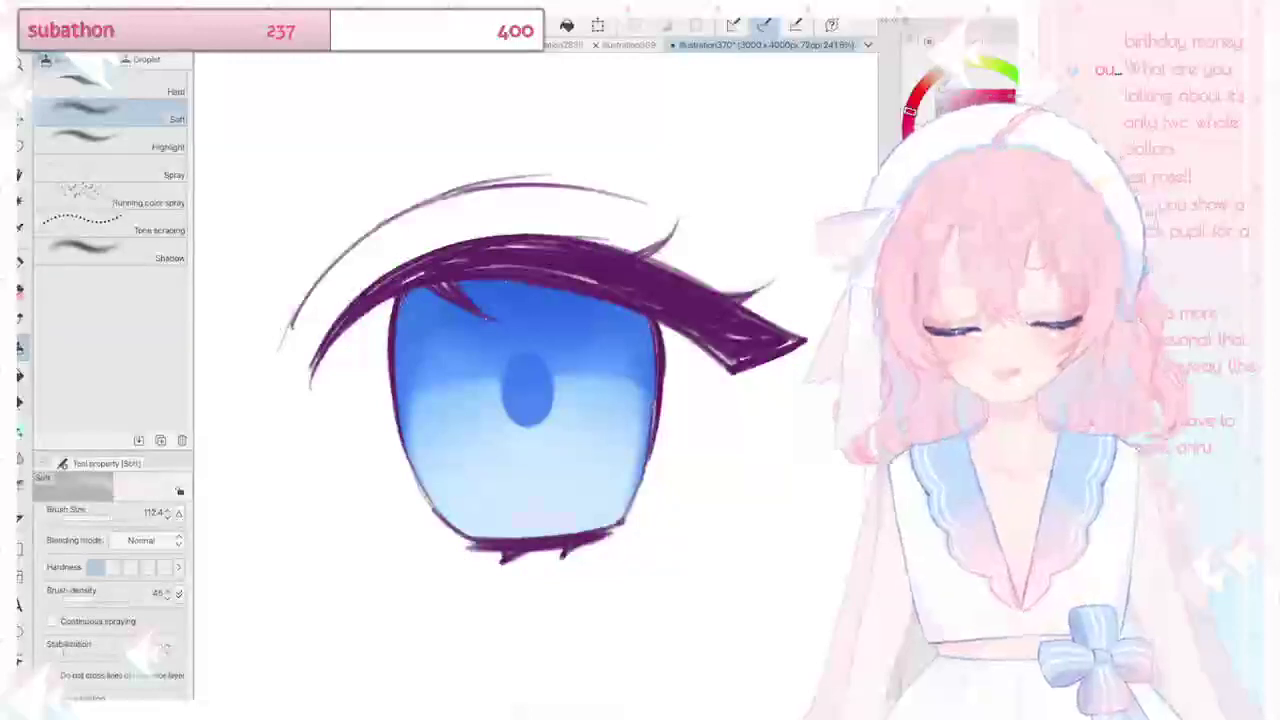
scroll(582, 505, up, 4)
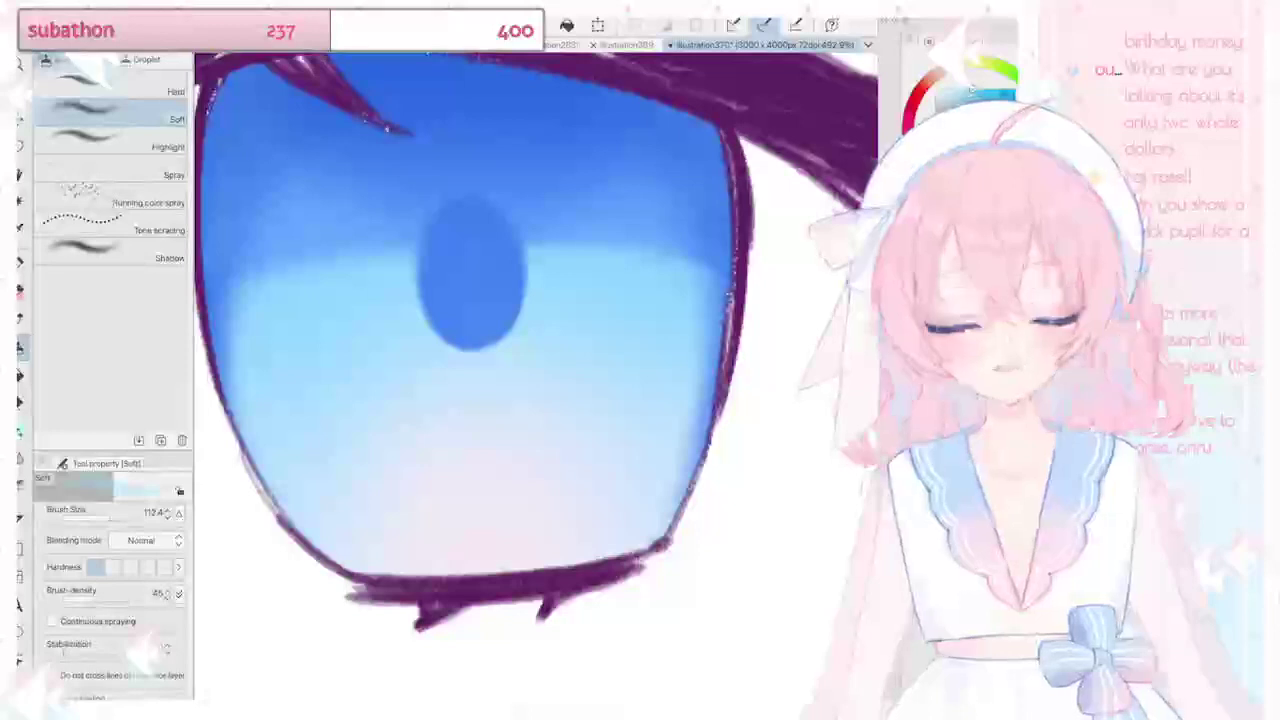
Step: Touch up the light blue around and below the pupil with the Soft airbrush at brush size 39.9
key(bracketleft)
click(524, 403)
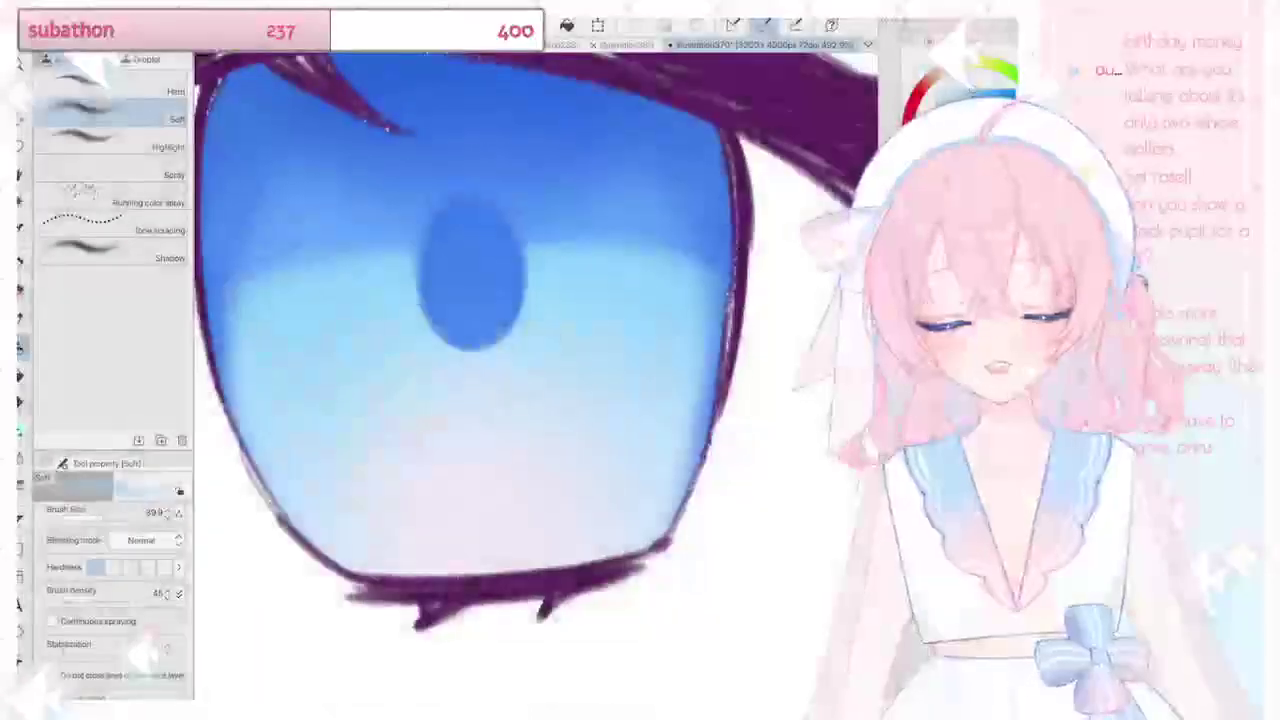
drag(470, 272, 485, 201)
scroll(536, 370, down, 2)
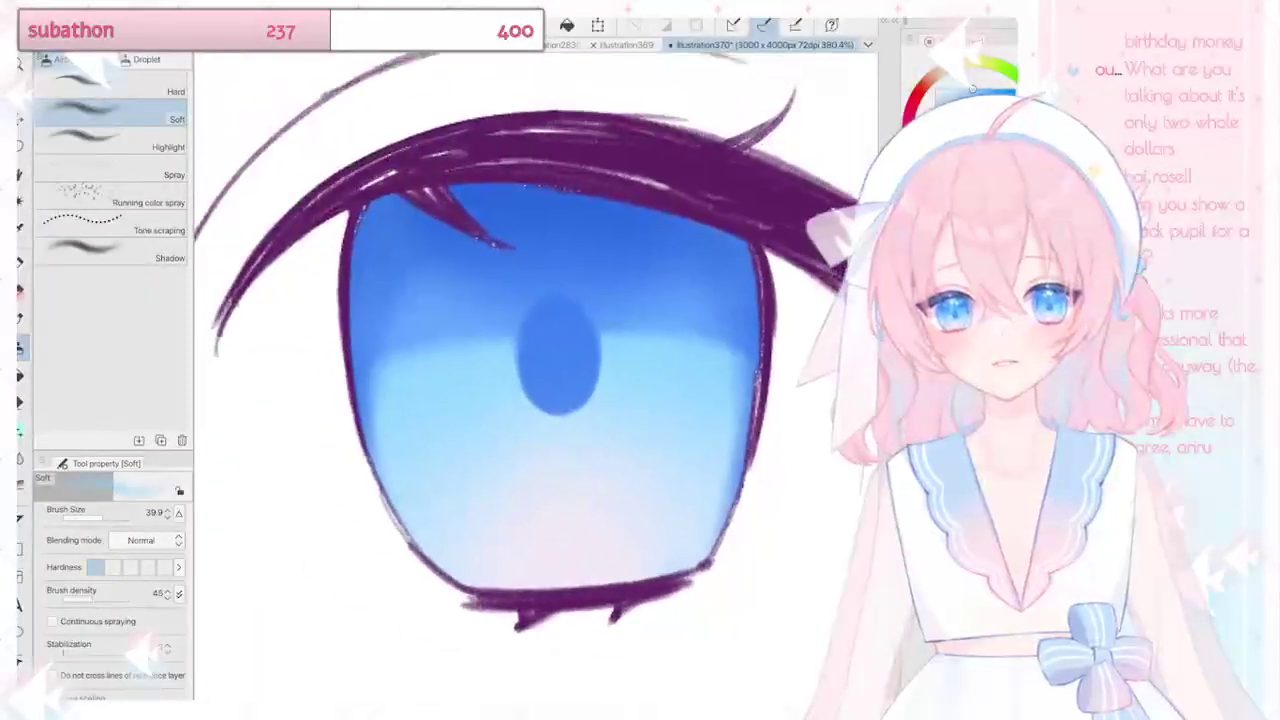
drag(985, 20, 975, 160)
click(520, 400)
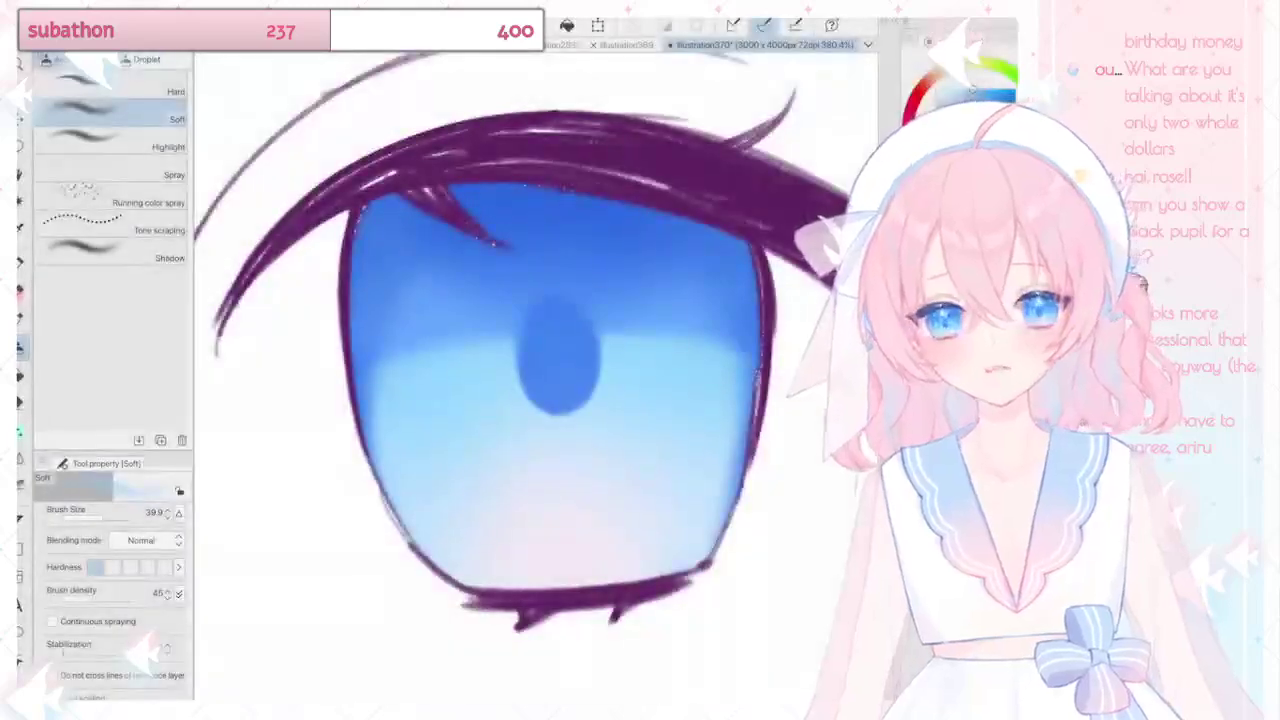
Step: Airbrush soft light blue across the middle of the iris and along its lower side with the Soft brush
mouse_move(385, 415)
mouse_down()
mouse_move(425, 350)
mouse_move(735, 355)
mouse_up()
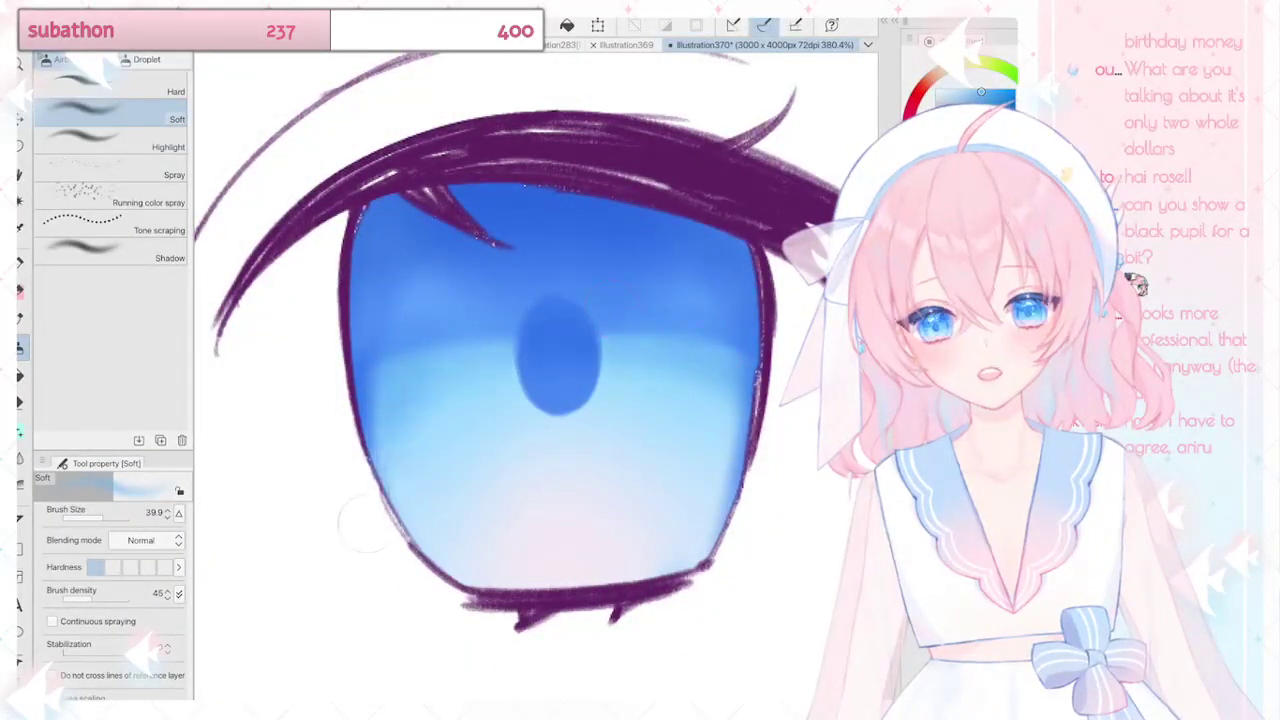
drag(470, 370, 395, 450)
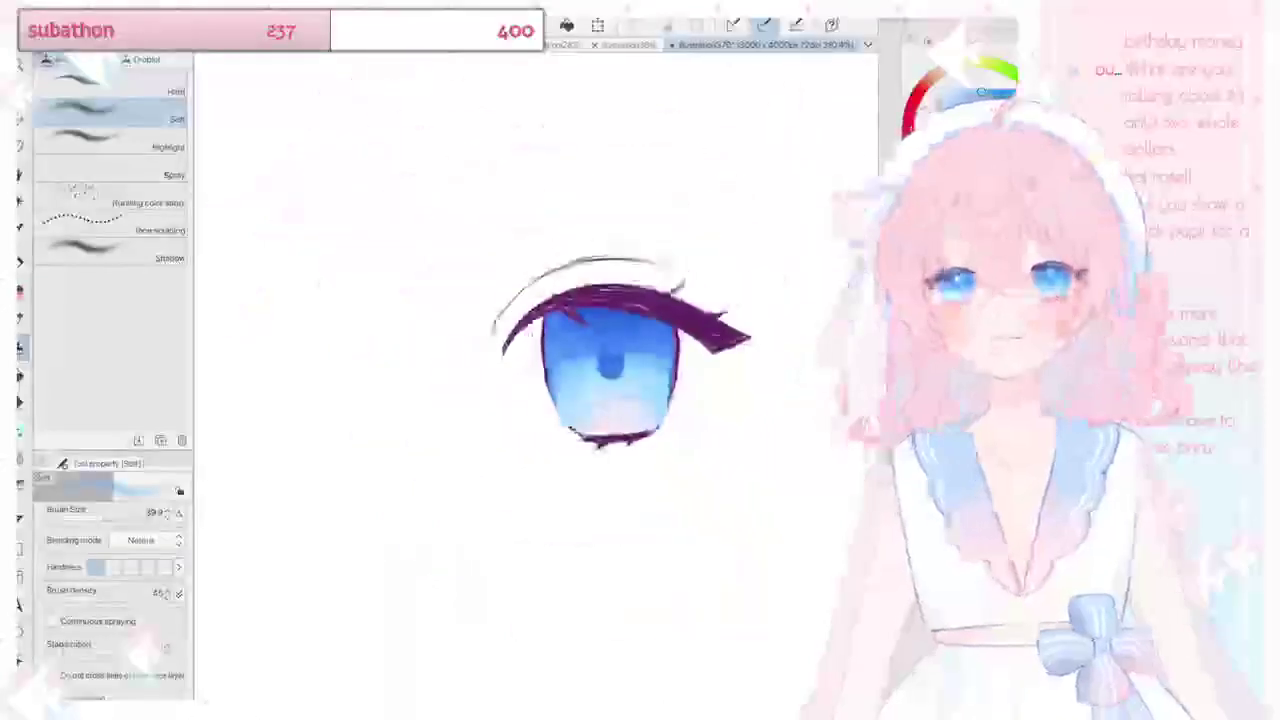
scroll(680, 290, down, 3)
scroll(710, 360, up, 5)
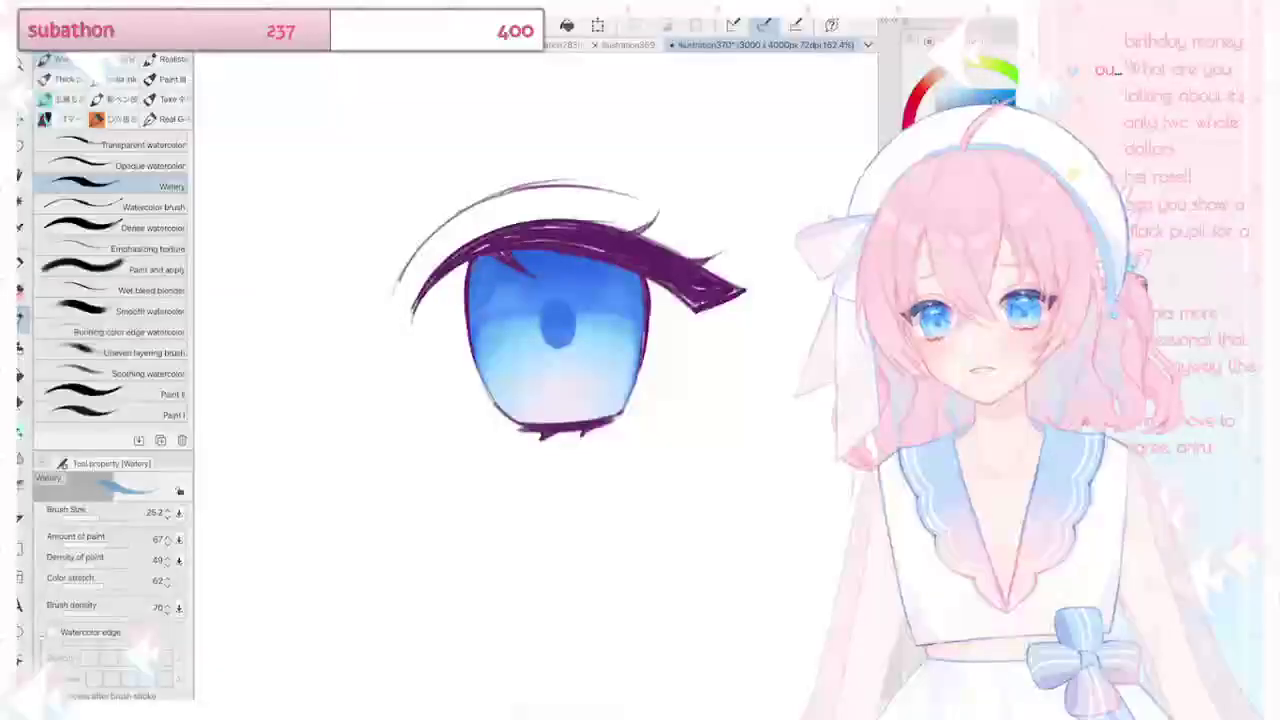
Step: Paint darker blue around the upper and side edges of the iris with the Watery brush and blur the transition into the light area
mouse_move(485, 274)
mouse_down()
mouse_move(520, 298)
mouse_move(486, 362)
mouse_up()
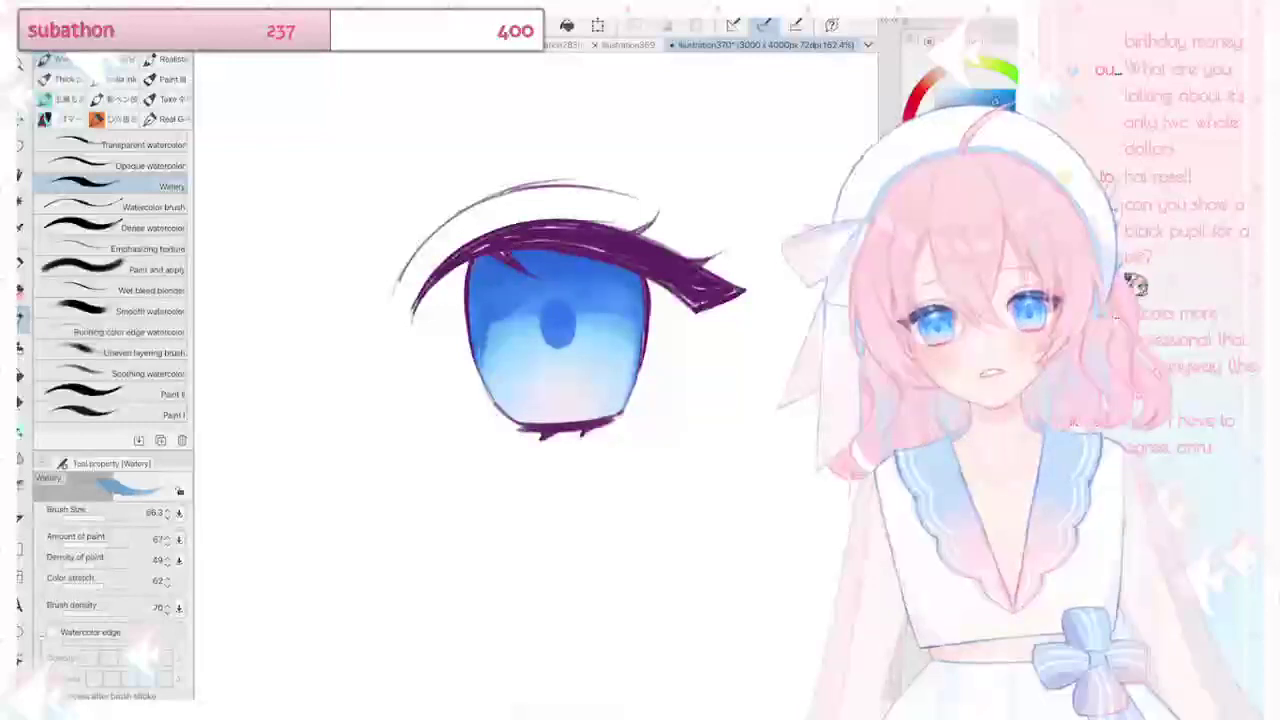
drag(516, 290, 638, 284)
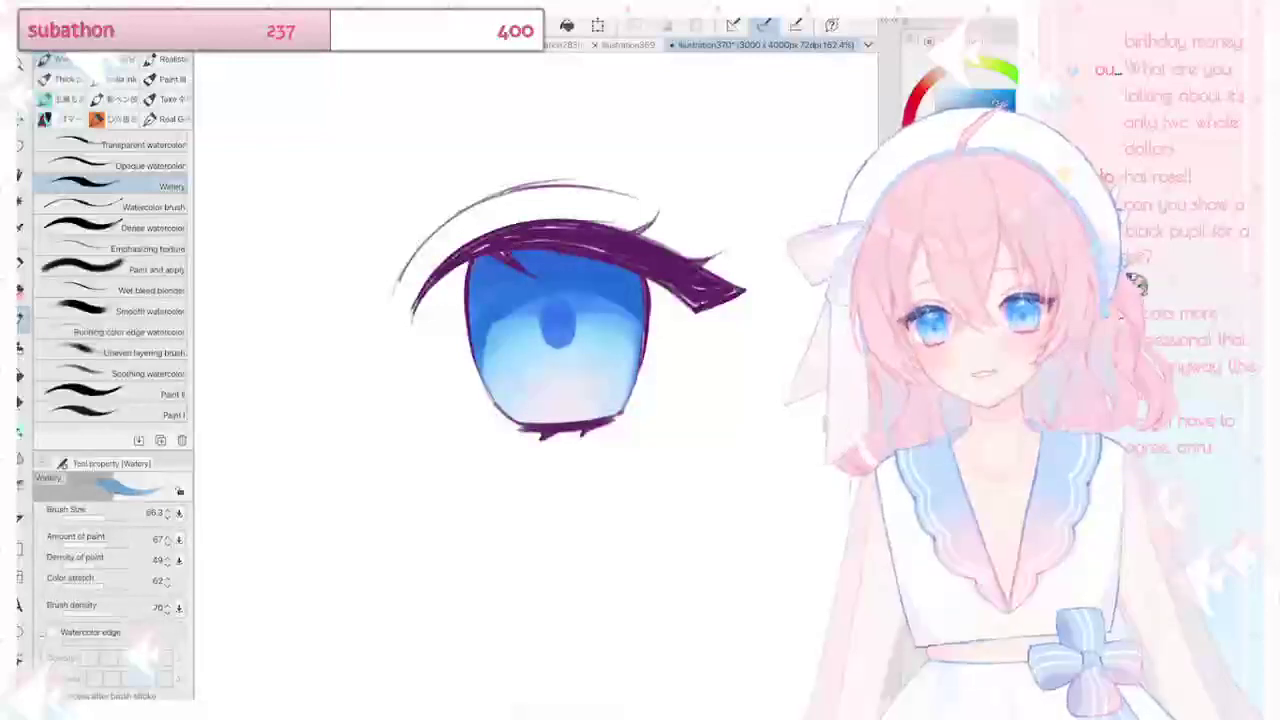
key(j)
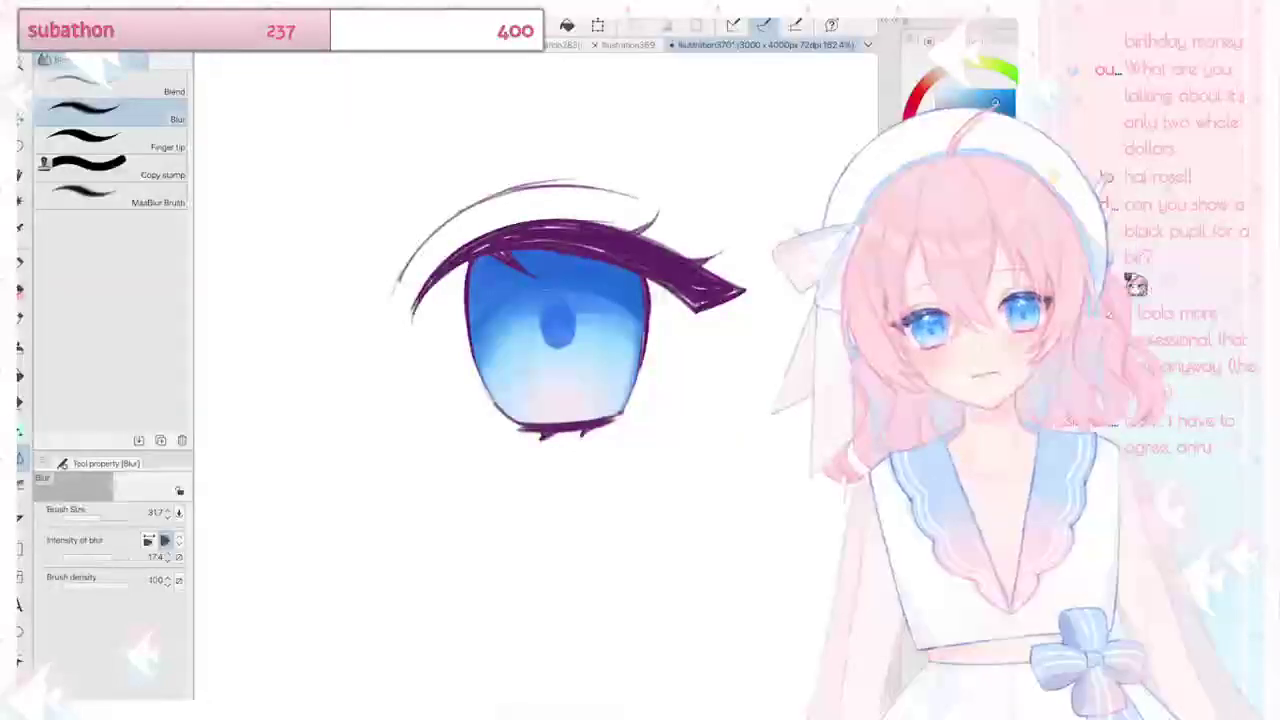
mouse_move(606, 312)
mouse_down()
mouse_move(634, 328)
mouse_move(632, 398)
mouse_up()
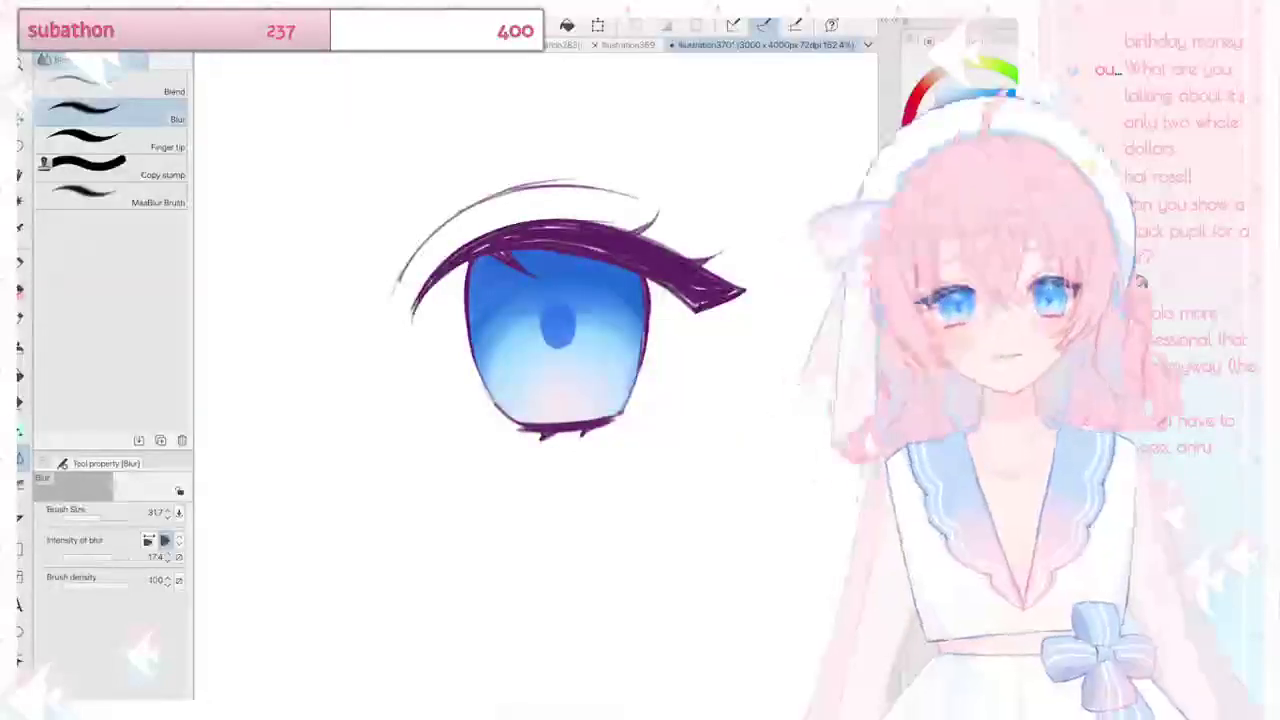
scroll(560, 310, up, 3)
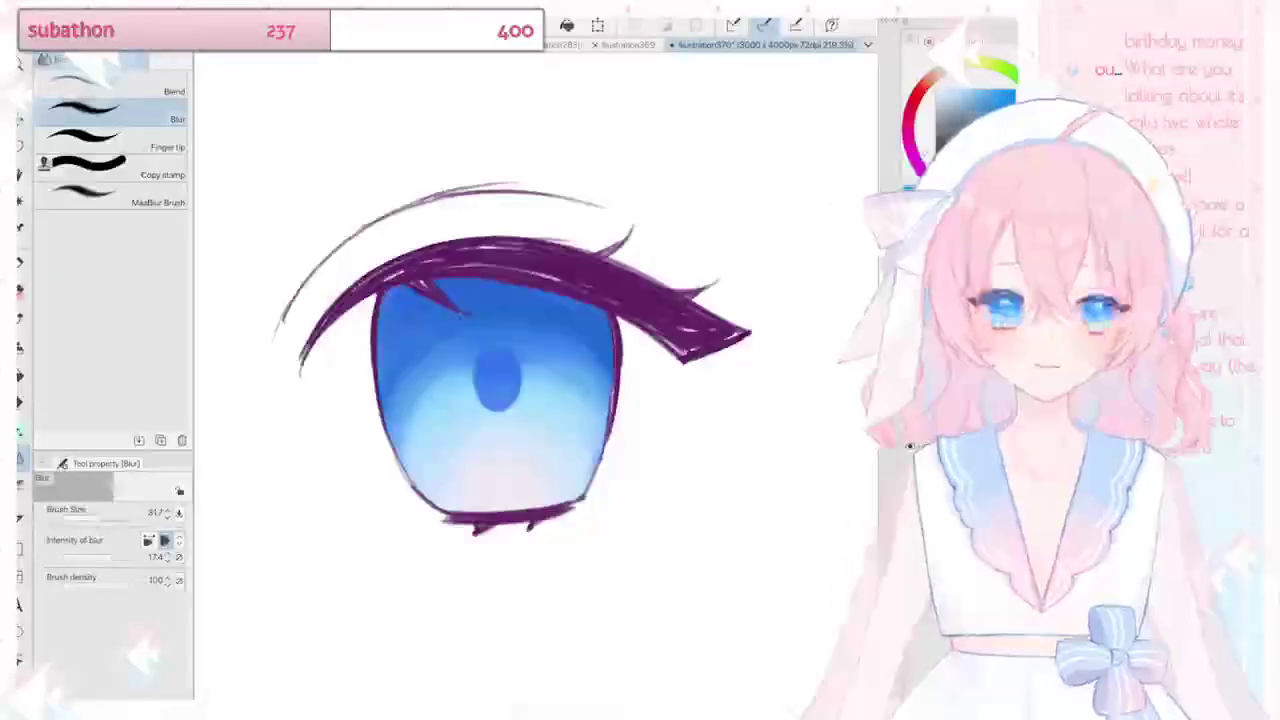
Step: Draw thin blue arcs around both sides of the pupil with the CEL SHADE marker and soften them using a size 5.0 Blur brush
key(p)
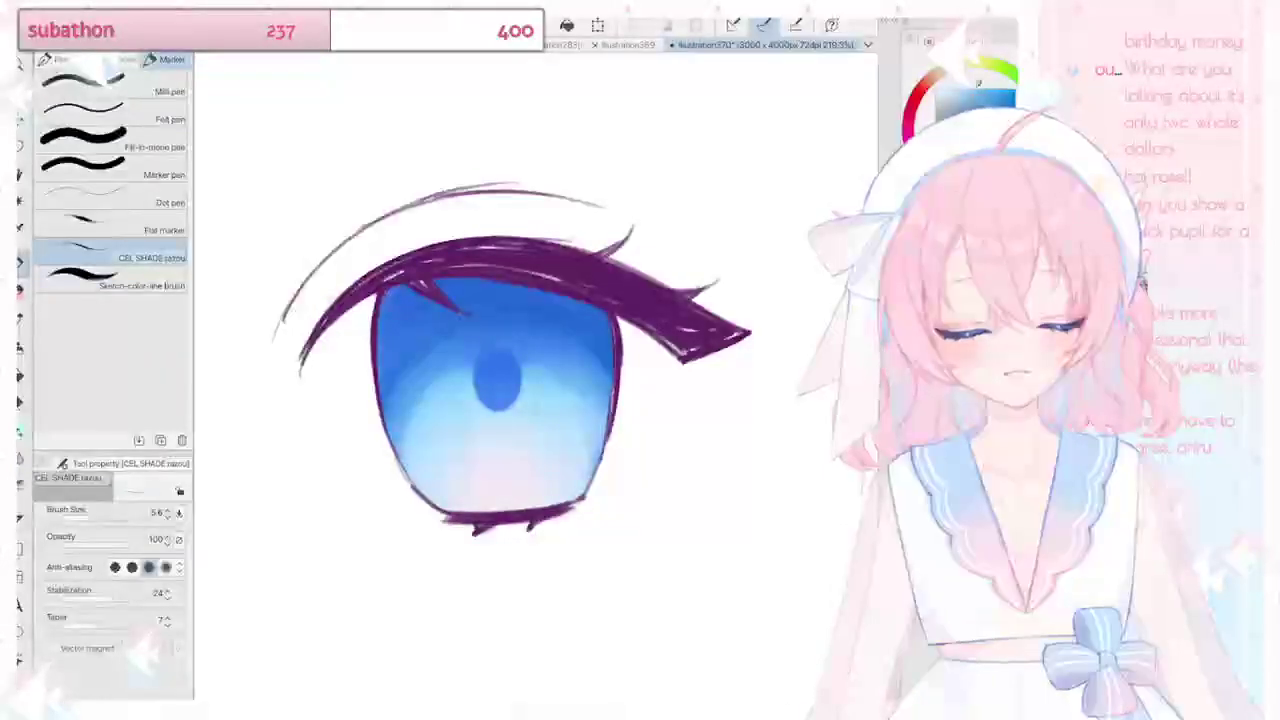
scroll(553, 374, up, 3)
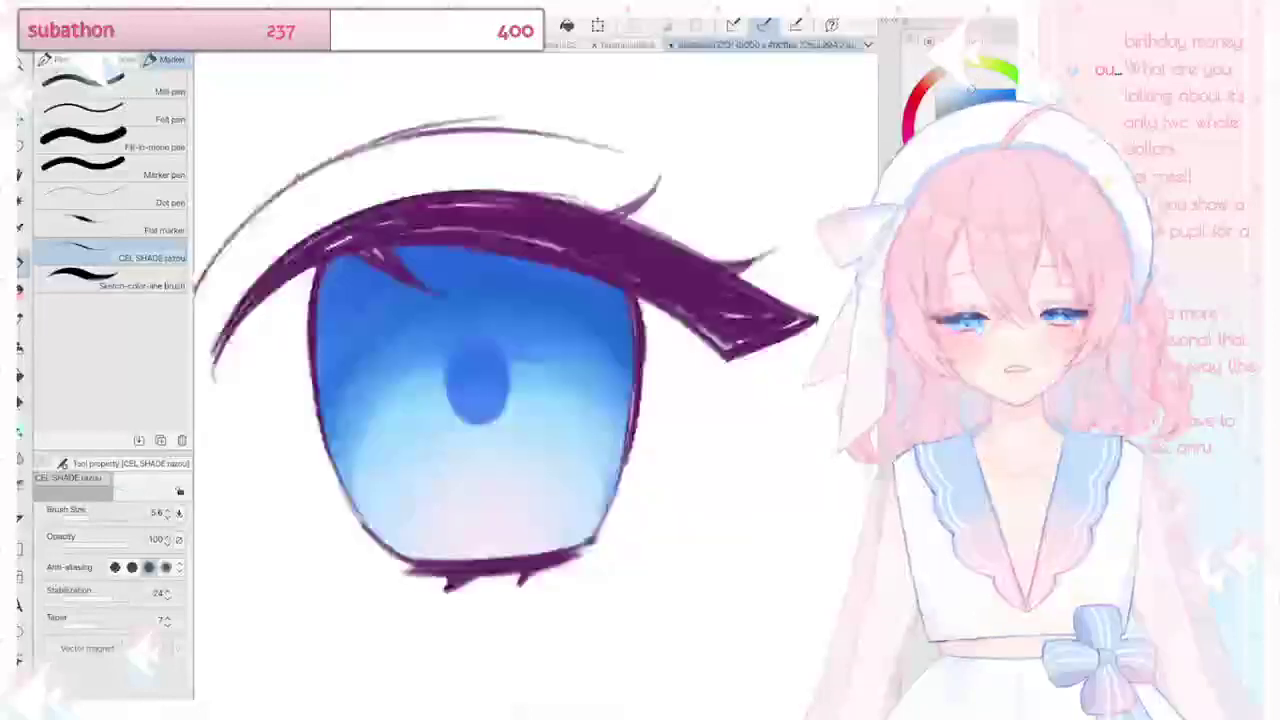
drag(388, 372, 424, 478)
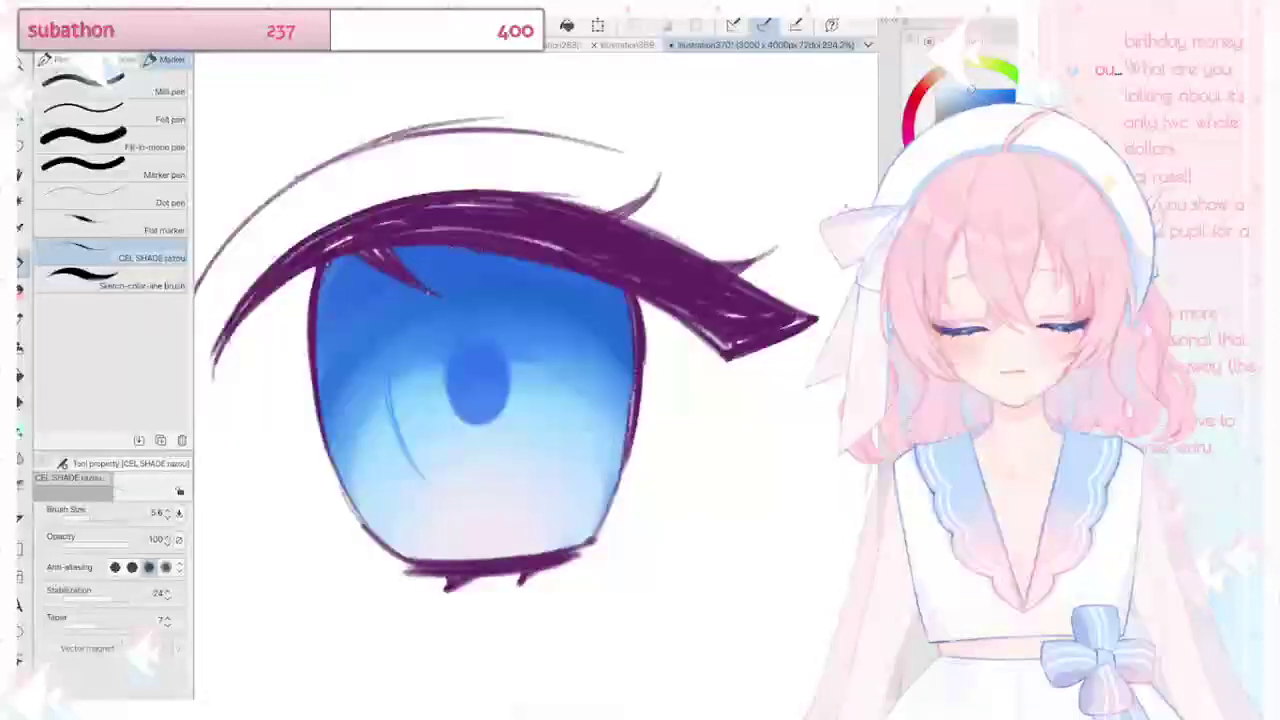
mouse_move(556, 384)
mouse_down()
mouse_move(545, 472)
mouse_move(563, 430)
mouse_up()
key(ctrl+z)
drag(569, 368, 547, 472)
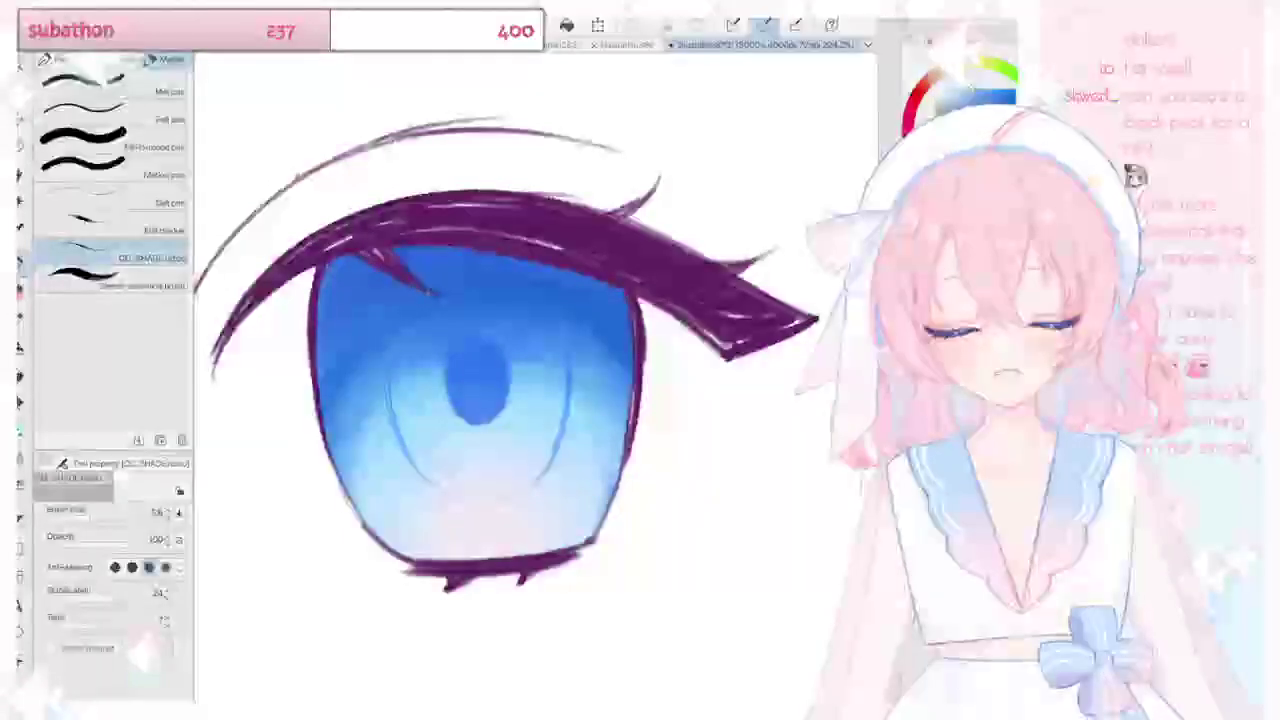
key(j)
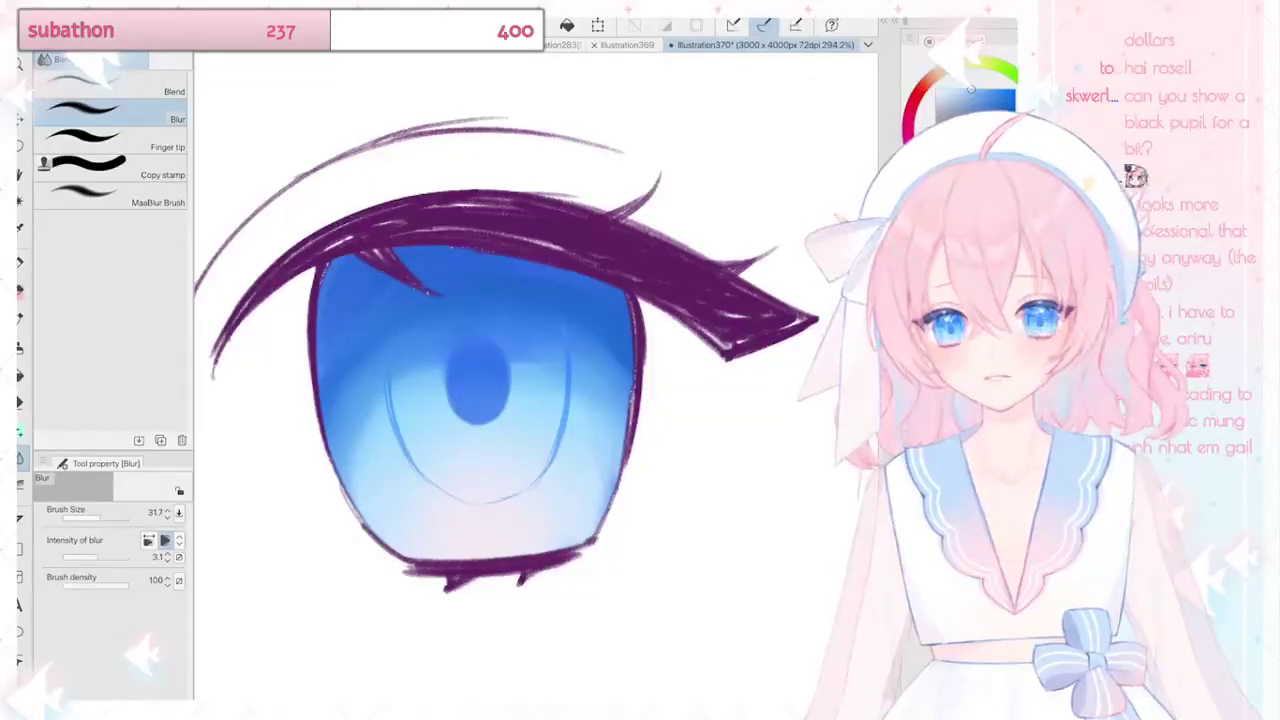
click(88, 517)
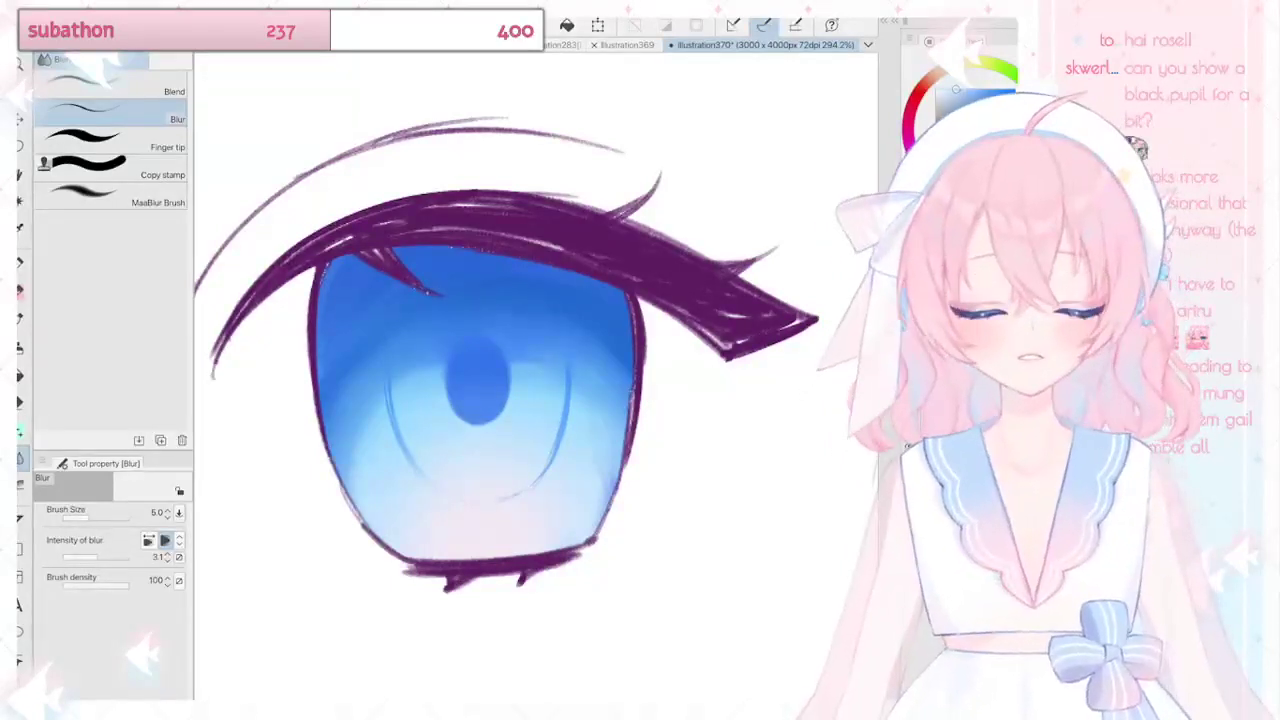
Step: Draw thin lighter blue arcs above the pupil with the CEL SHADE marker to complete the ring inside the iris
key(p)
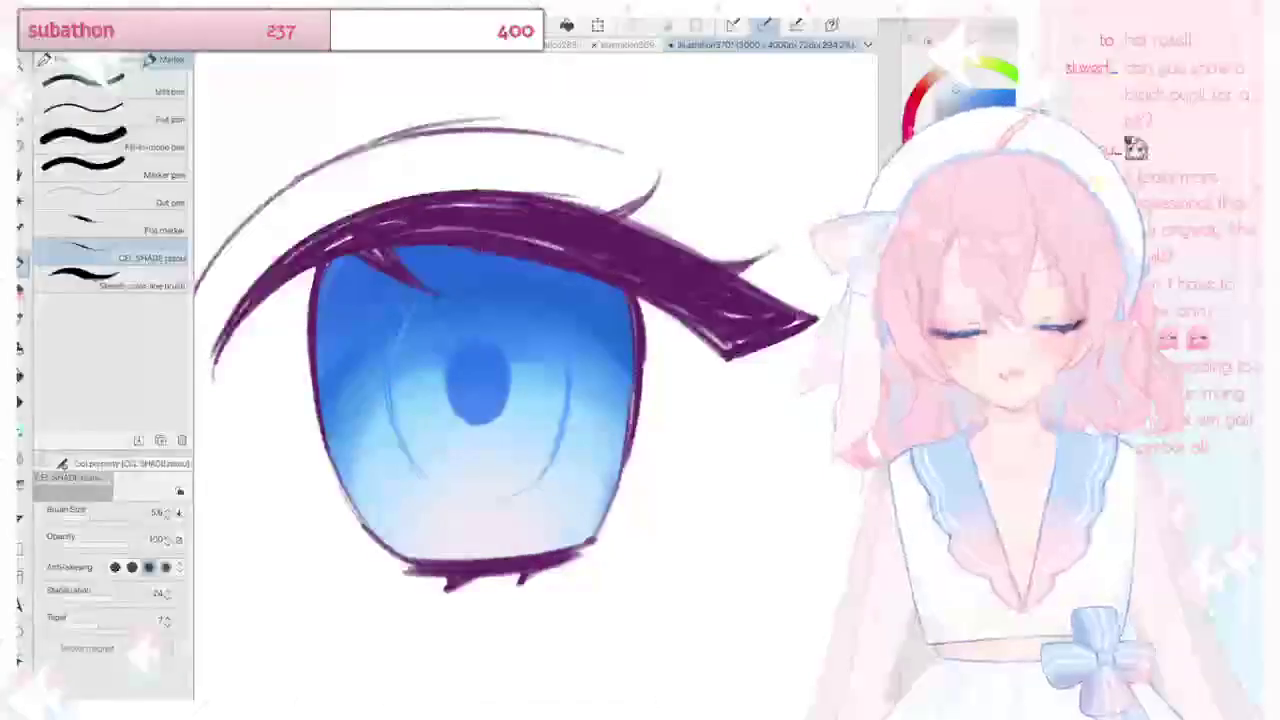
drag(510, 279, 557, 327)
scroll(628, 268, down, 5)
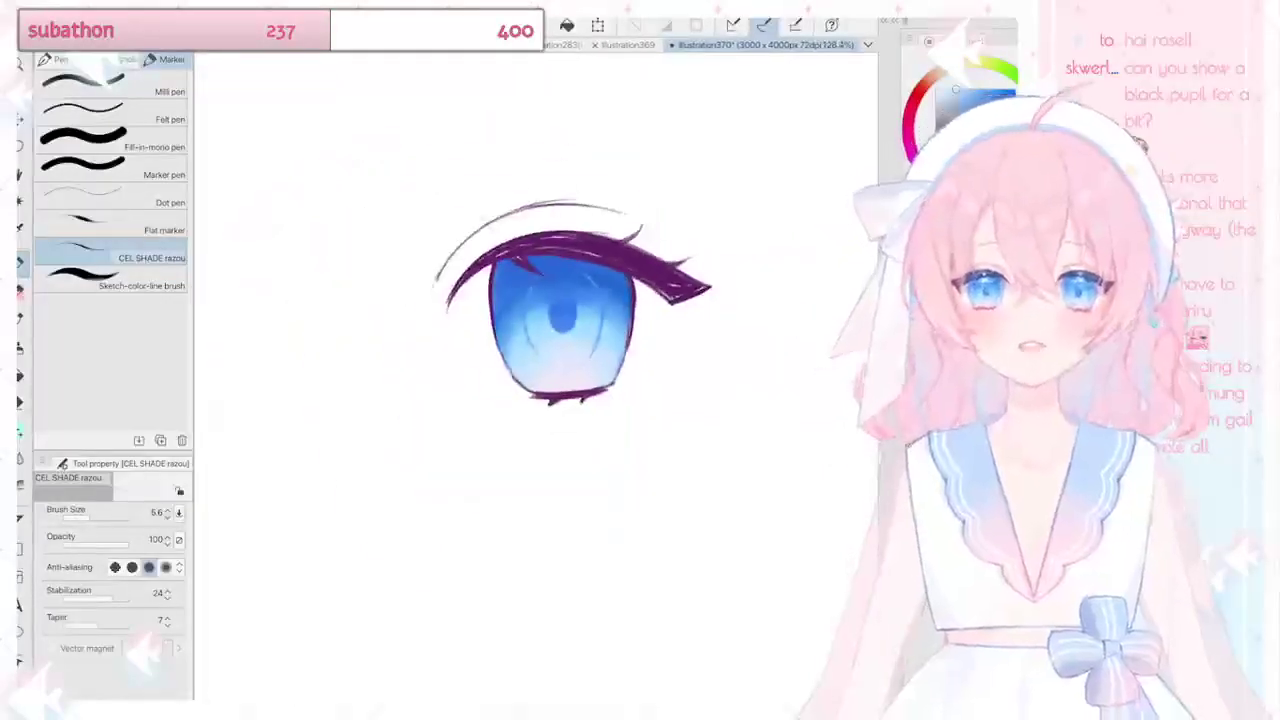
scroll(575, 305, down, 2)
scroll(595, 305, up, 3)
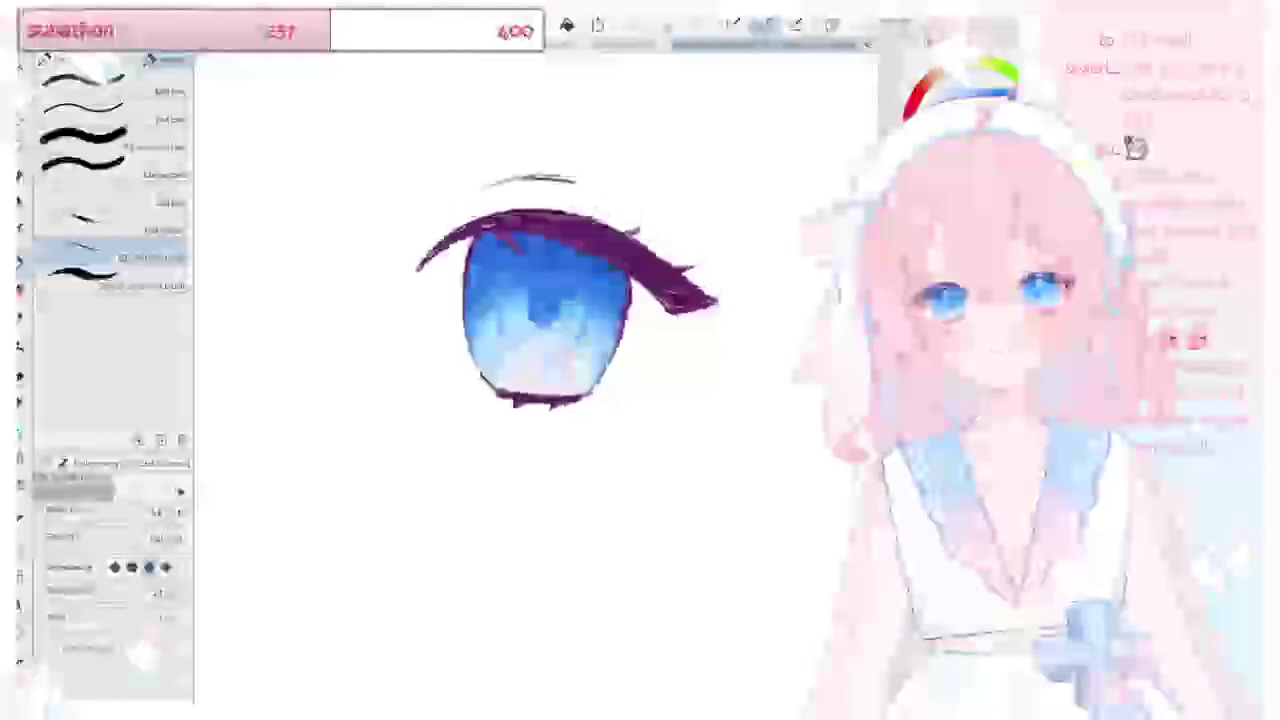
scroll(540, 320, up, 3)
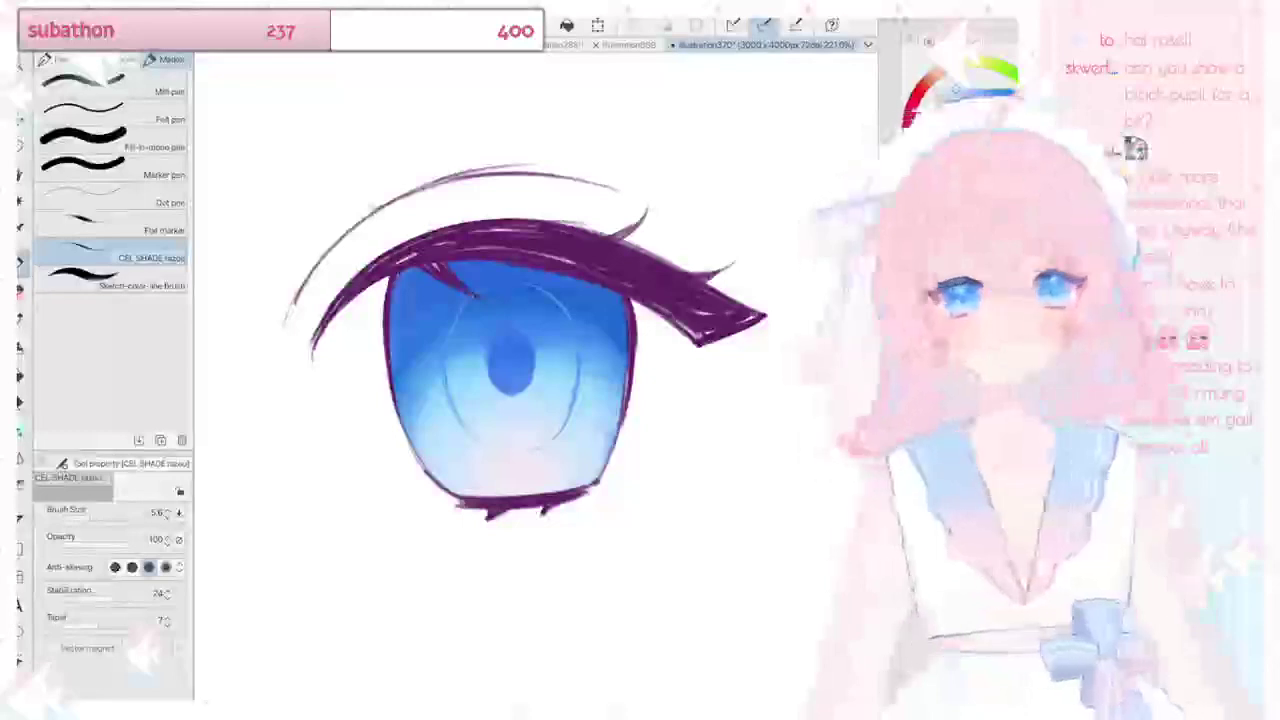
scroll(510, 365, up, 3)
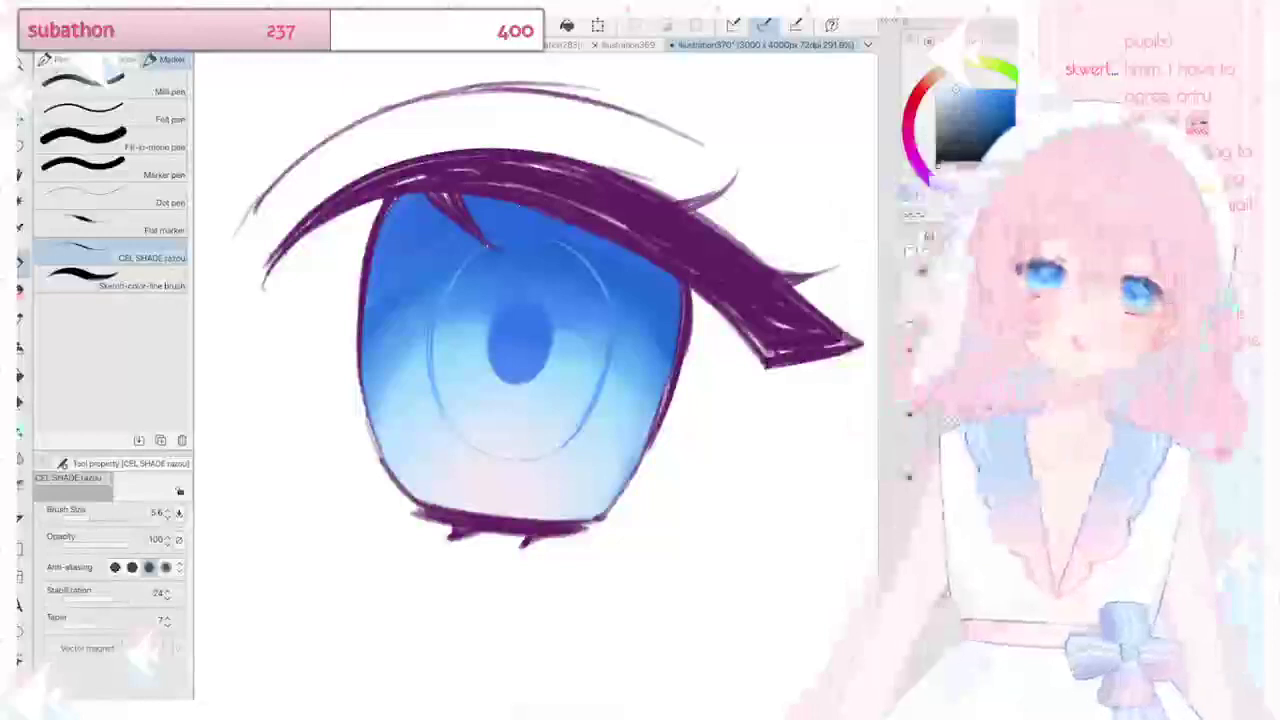
Step: Draw a pointed reddish wedge beneath the outer corner of the upper lash line
scroll(700, 504, down, 2)
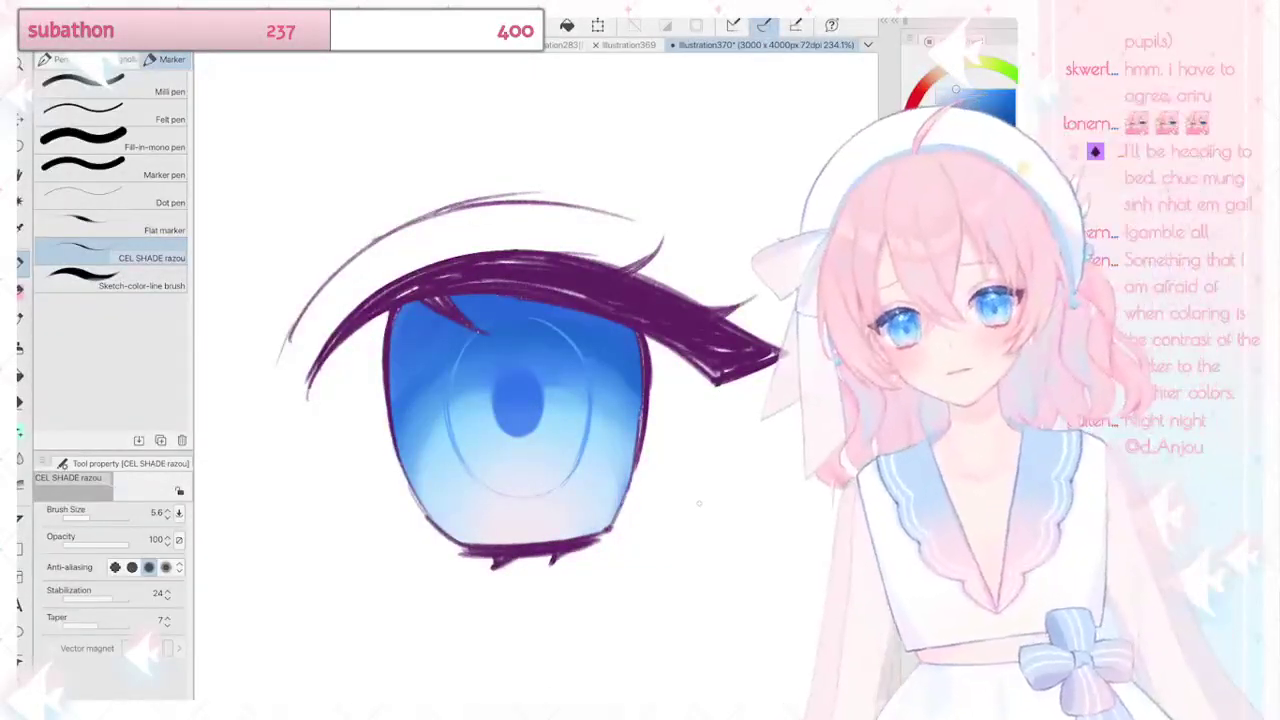
scroll(699, 503, down, 5)
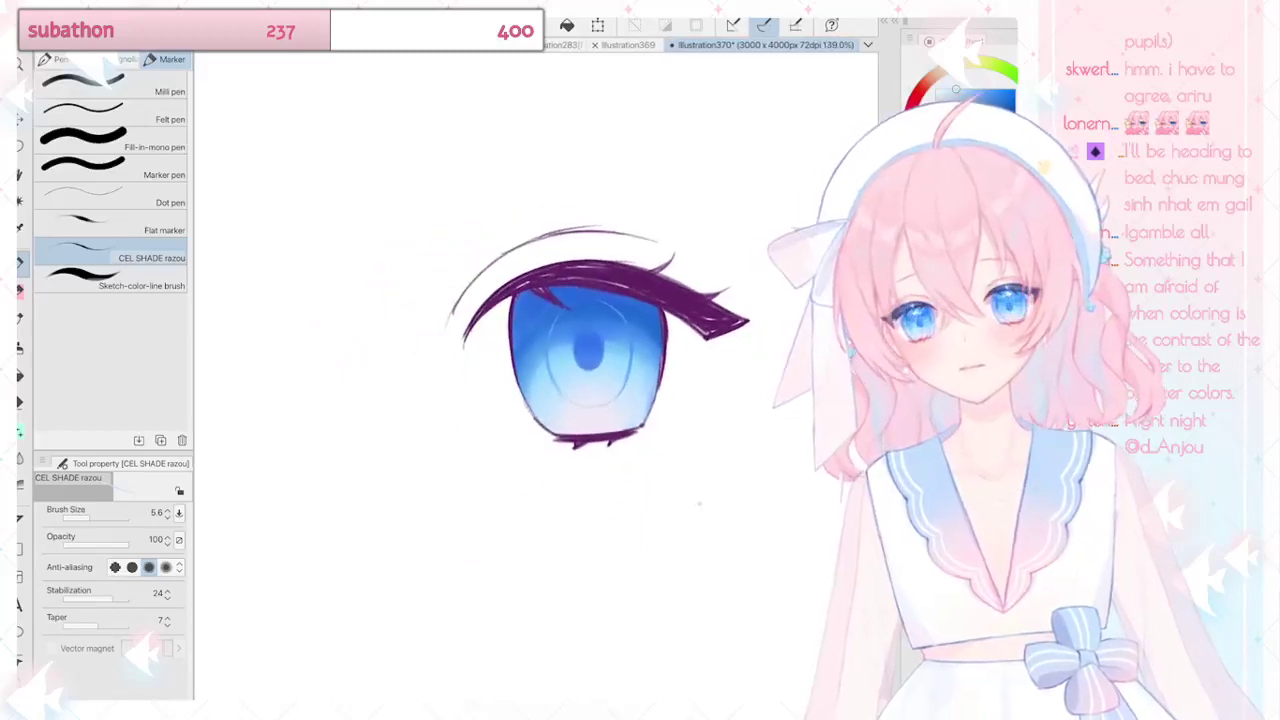
scroll(699, 503, up, 3)
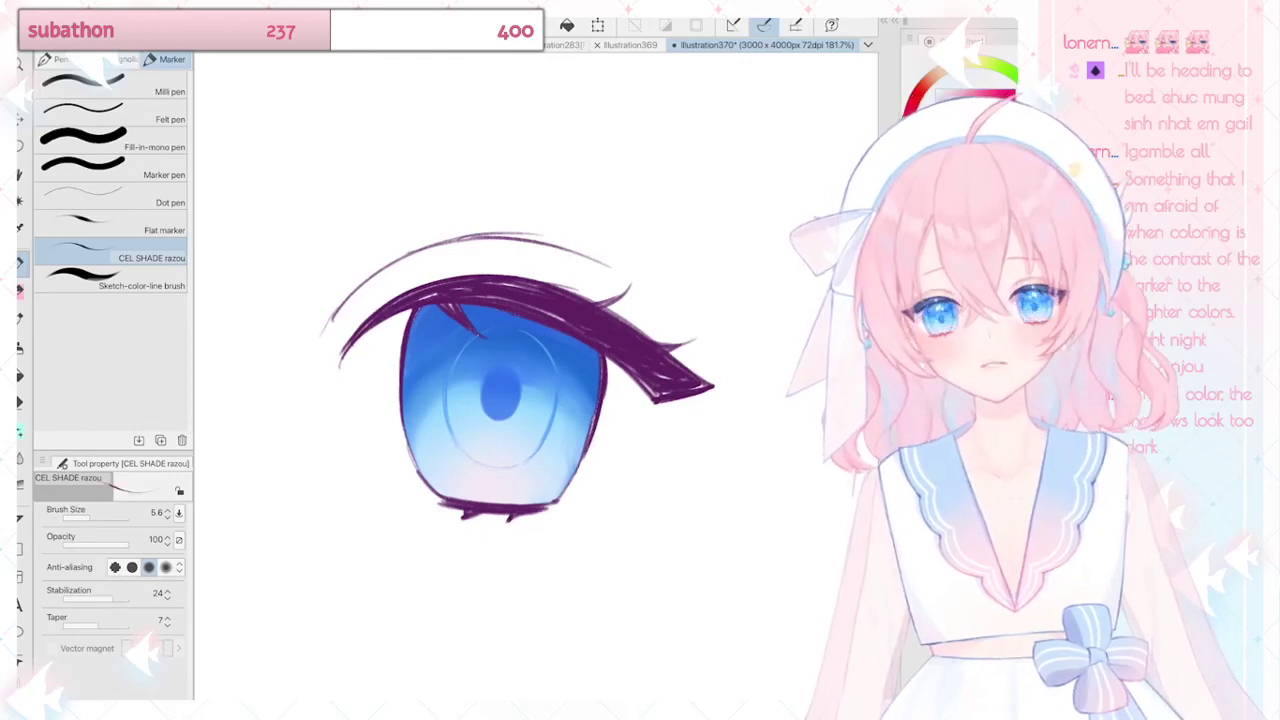
mouse_move(646, 398)
mouse_down()
mouse_move(638, 438)
mouse_move(654, 416)
mouse_move(638, 438)
mouse_move(648, 428)
mouse_up()
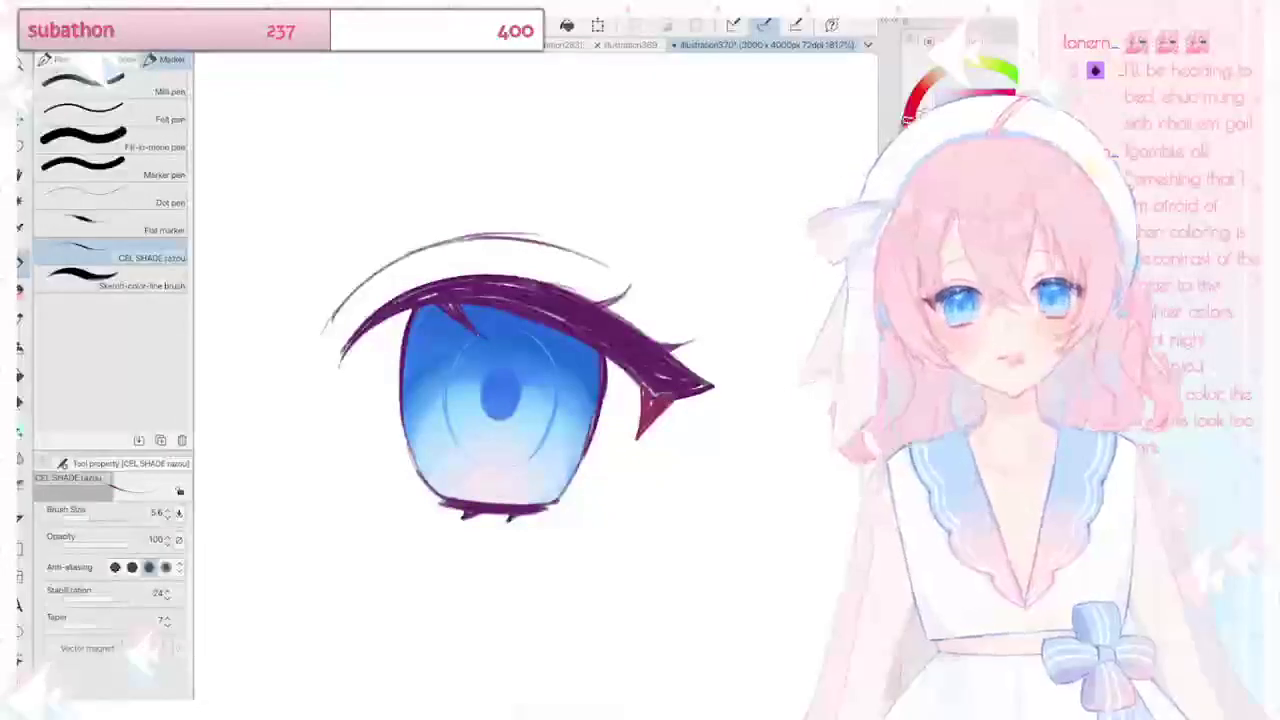
scroll(527, 378, down, 3)
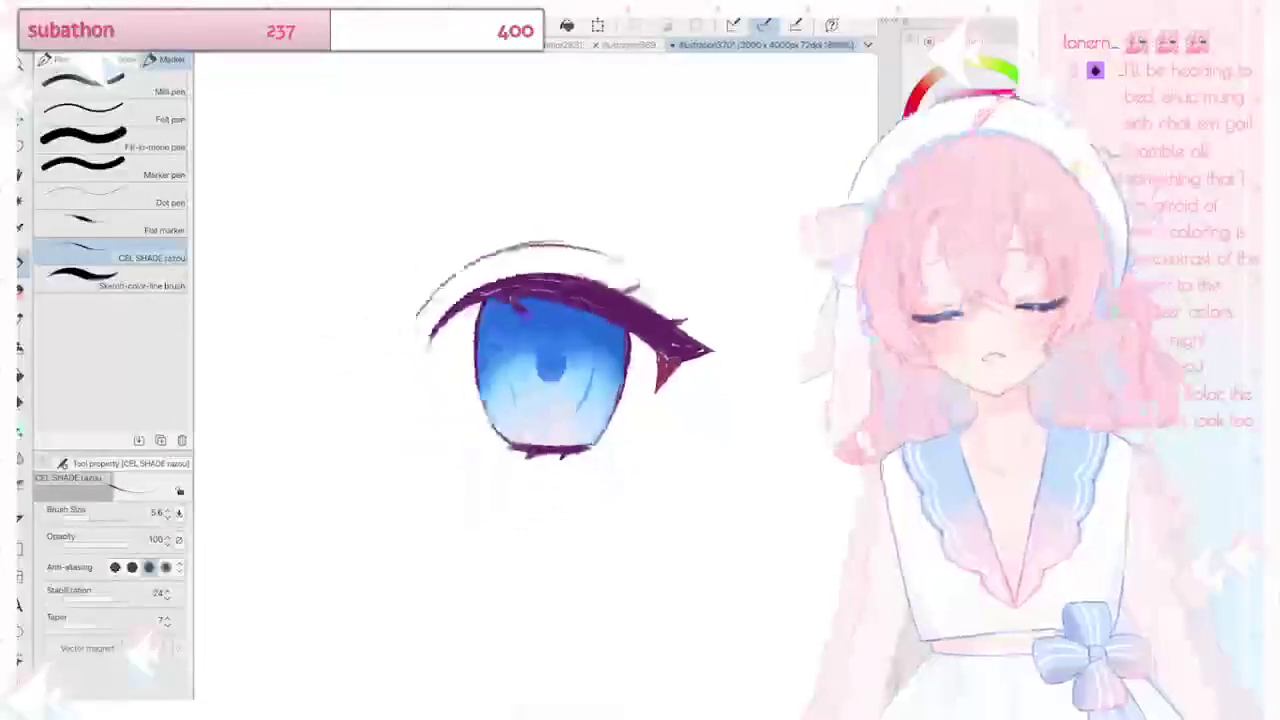
scroll(527, 378, up, 1)
Step: Try a Hue/Saturation/Luminosity correction on the iris with luminosity -43 and hue 105
click(80, 6)
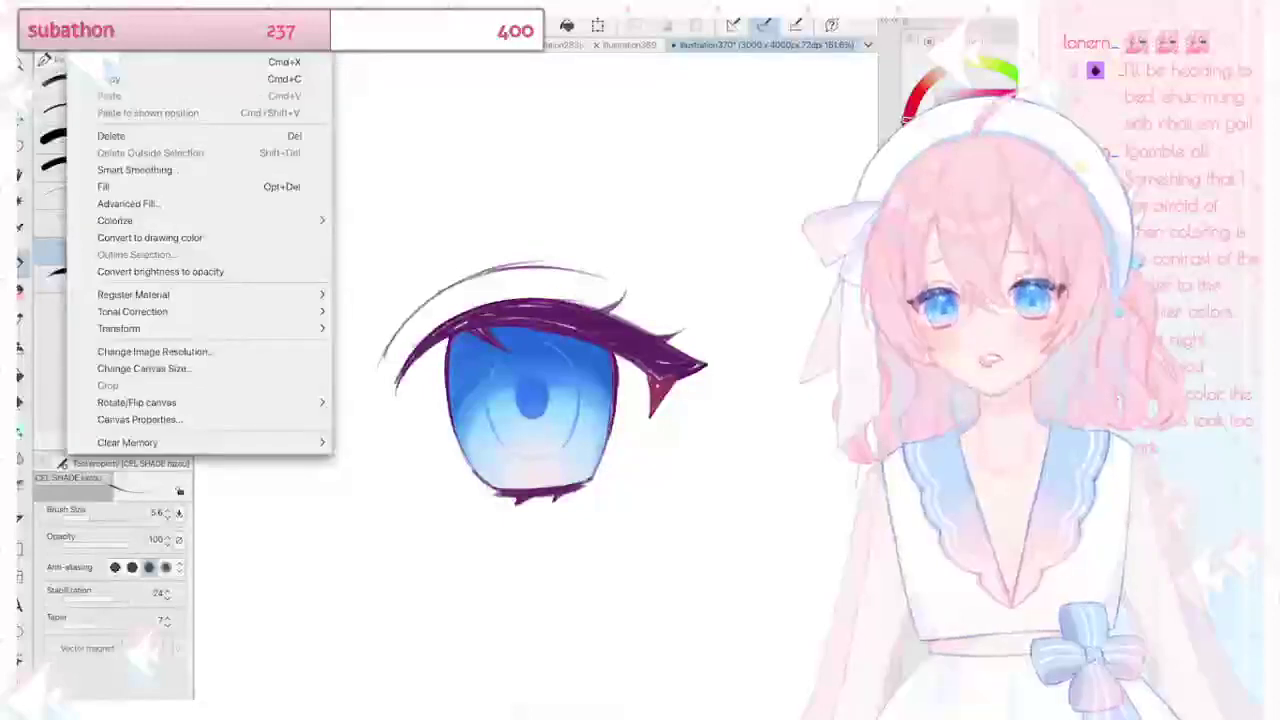
mouse_move(140, 311)
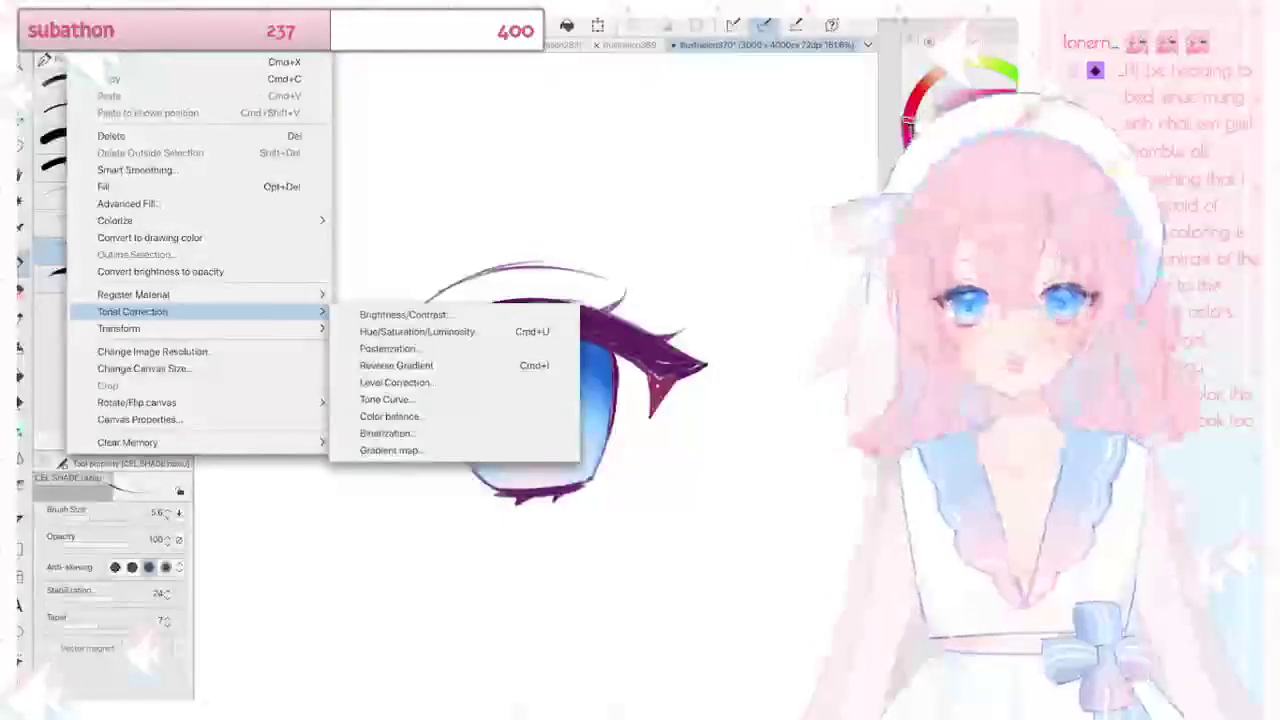
click(417, 331)
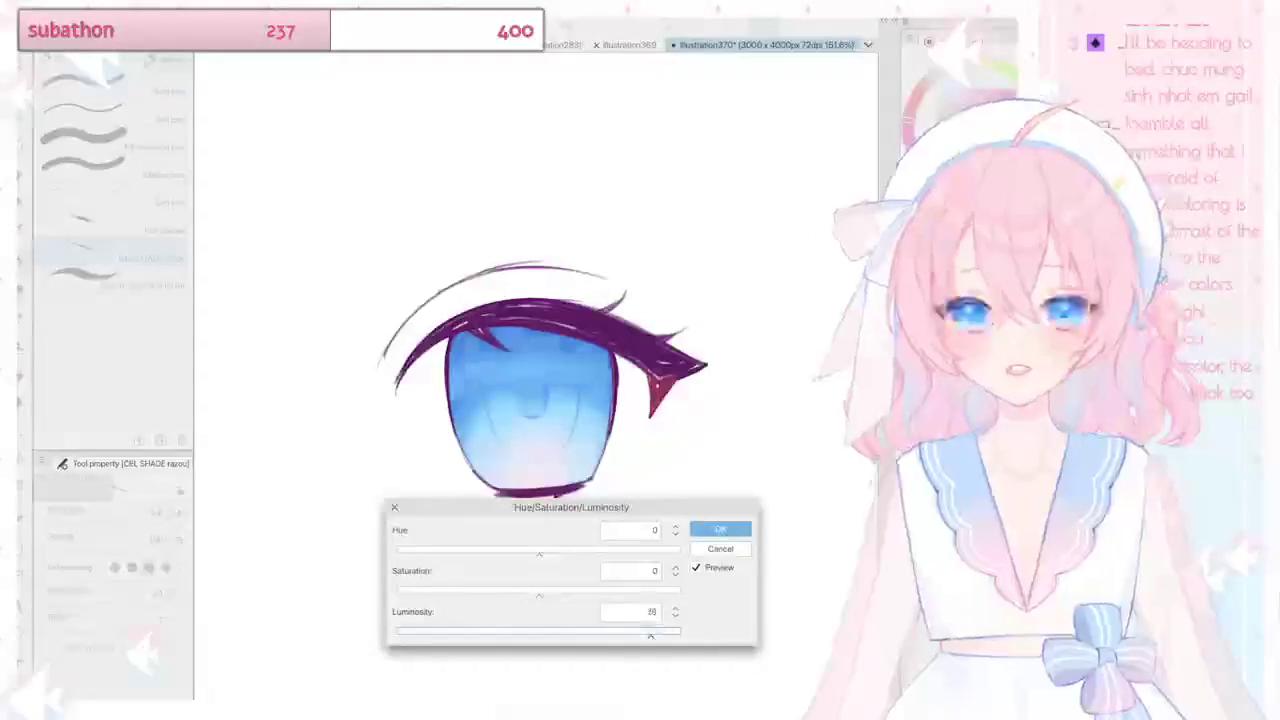
drag(651, 634, 477, 636)
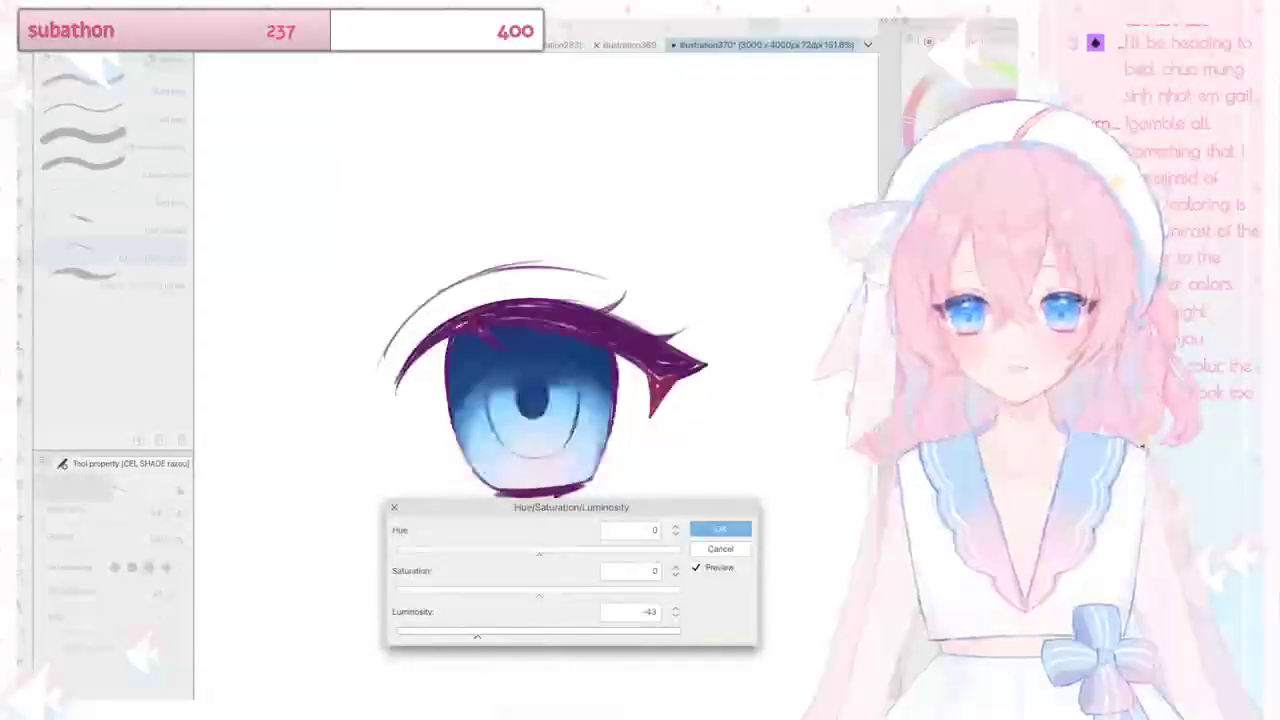
drag(539, 553, 621, 553)
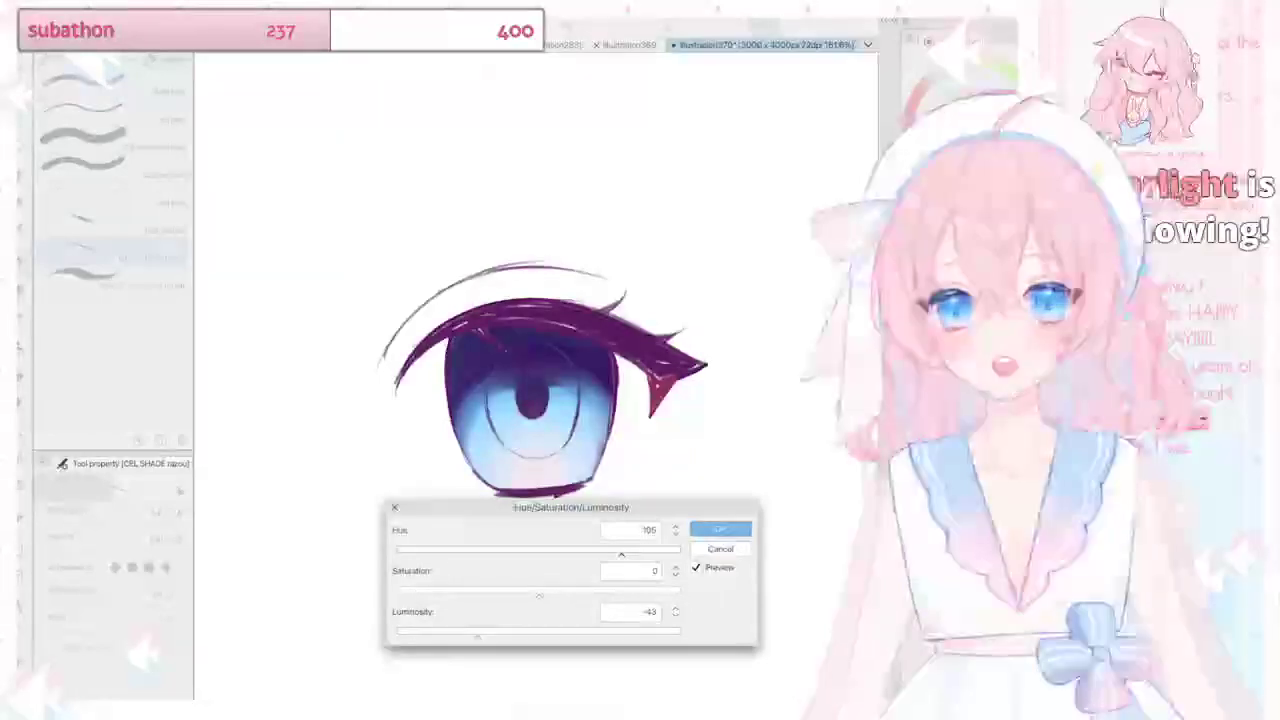
click(720, 549)
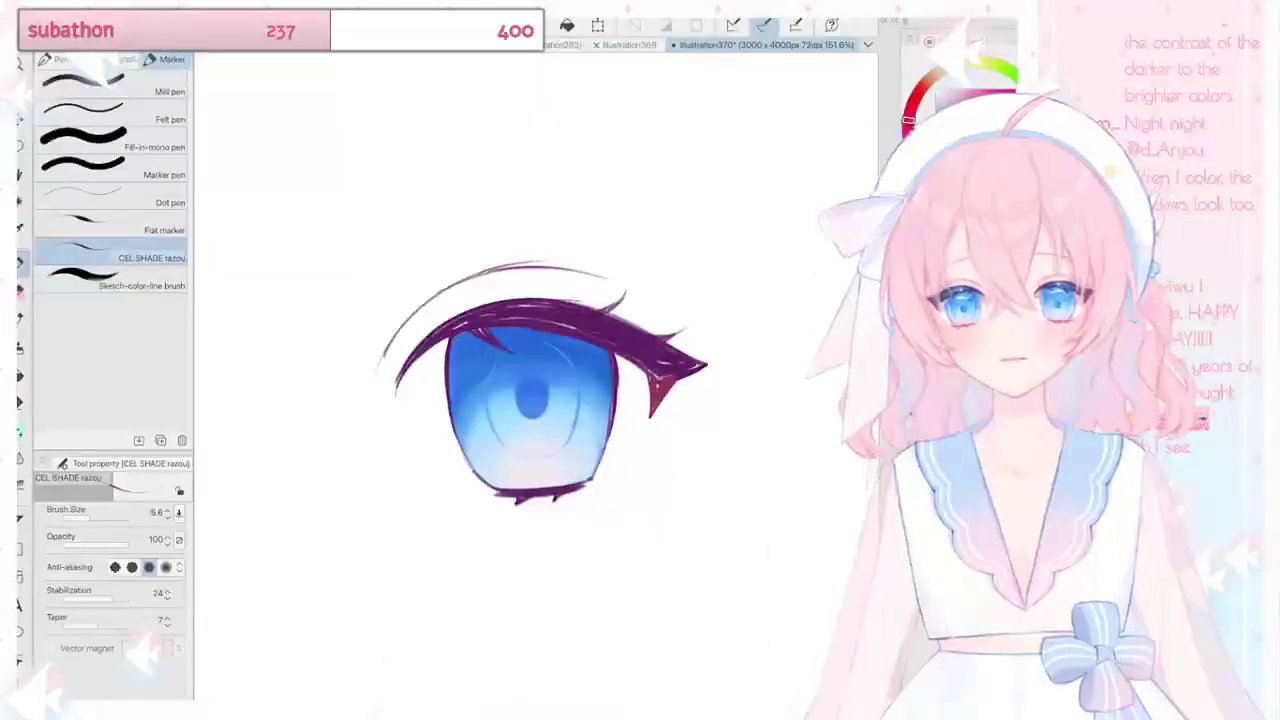
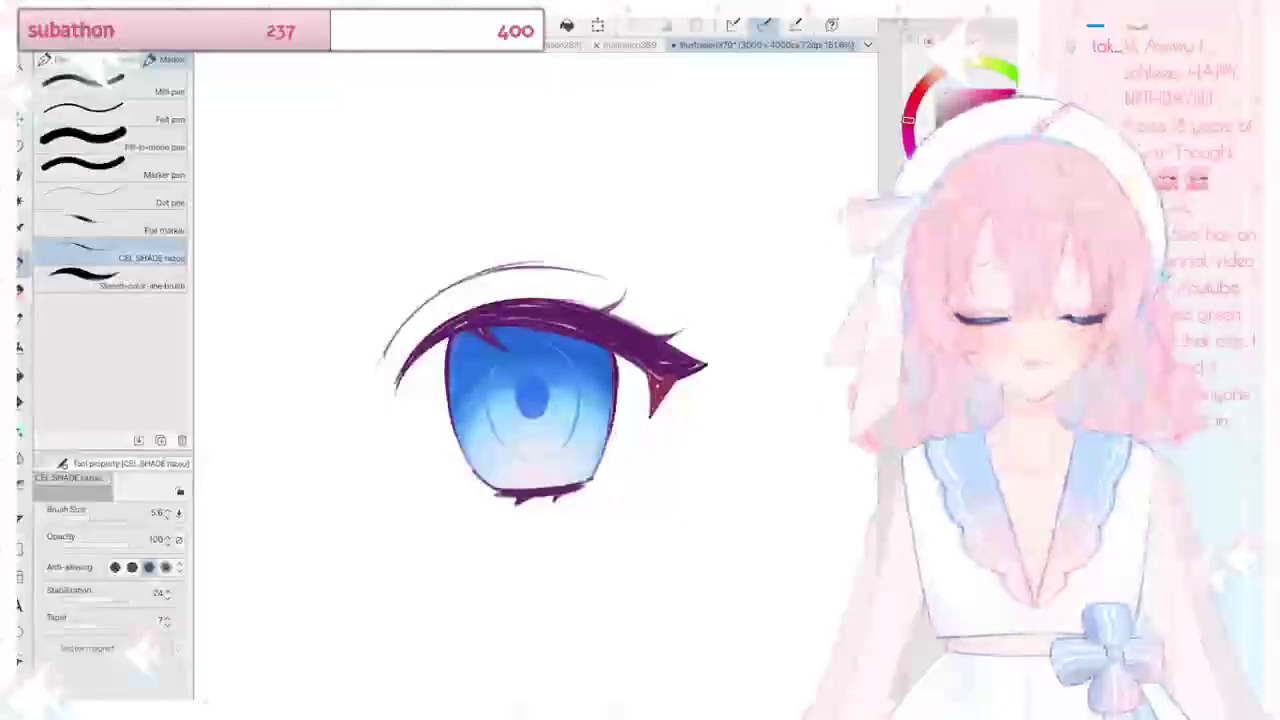
Step: Draw a pale pink circular ring in the lower iris below the pupil with the CEL SHADE marker at size 8.9
scroll(530, 390, up, 5)
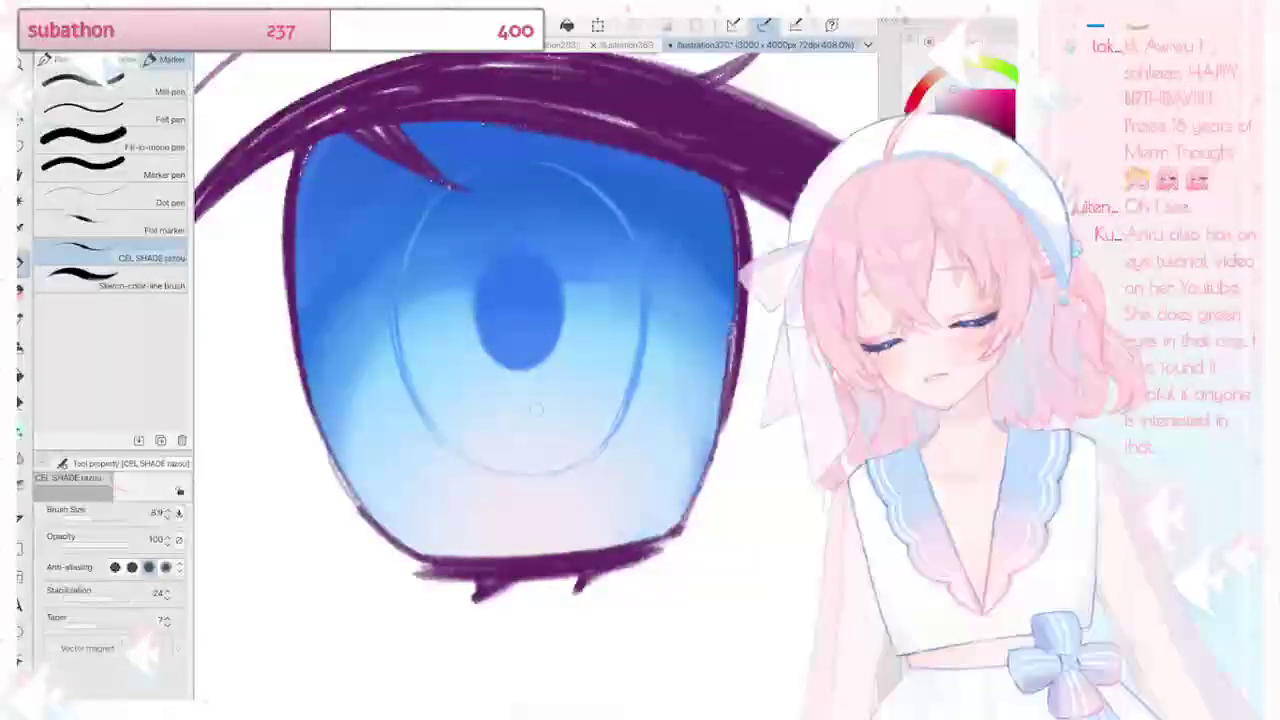
mouse_move(505, 436)
mouse_down()
mouse_move(482, 470)
mouse_move(572, 520)
mouse_up()
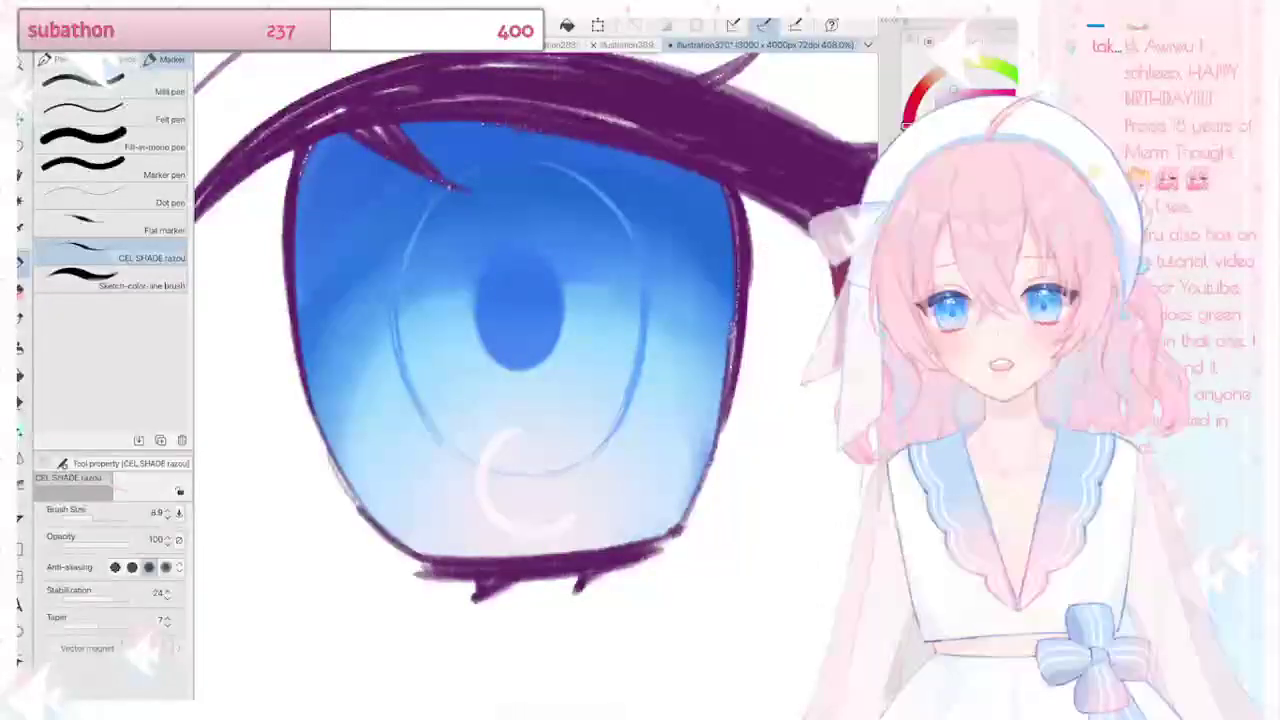
key(ctrl+z)
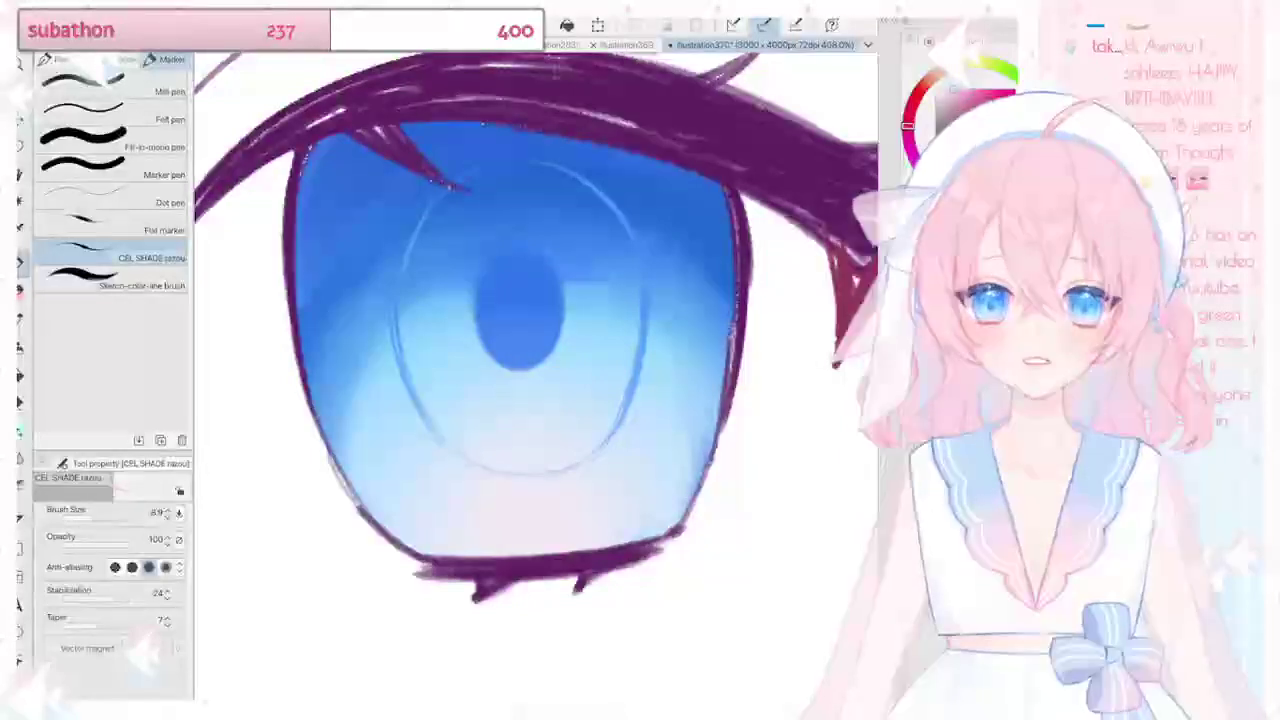
drag(495, 440, 570, 515)
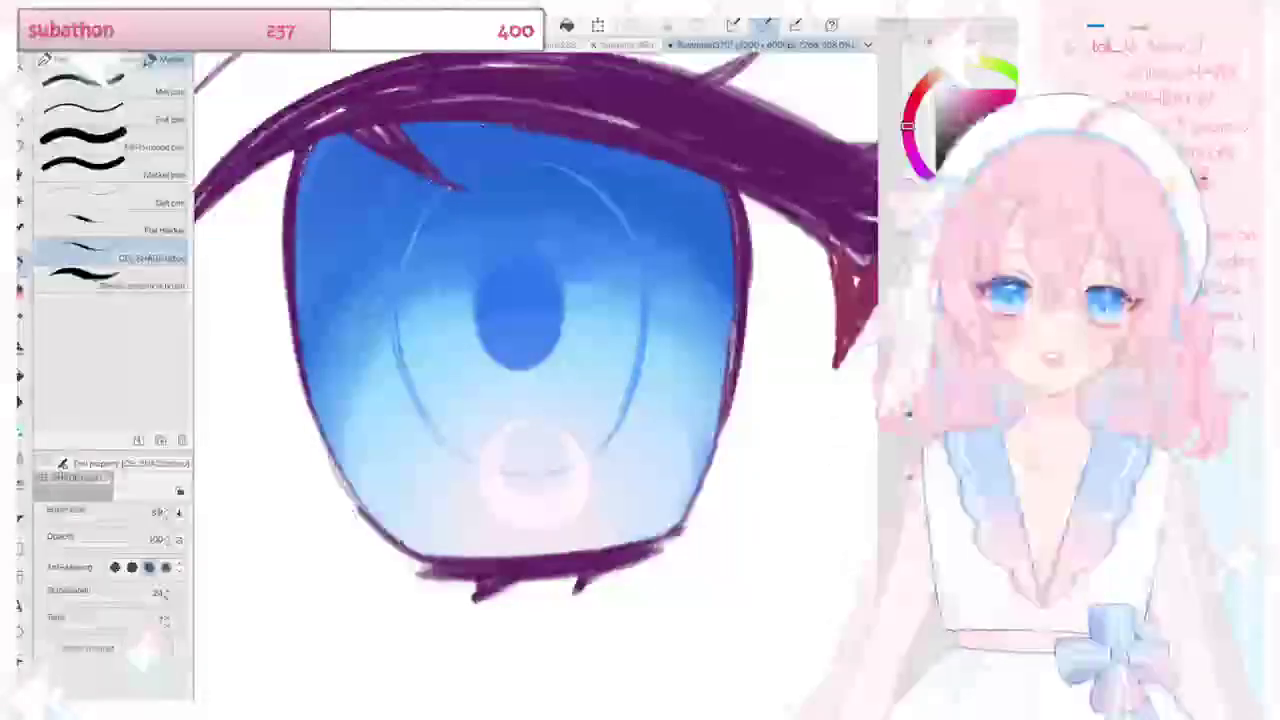
Step: Try a small light dot above a narrow light teardrop highlight in the pupil with the CEL SHADE marker at size 8.9
click(515, 262)
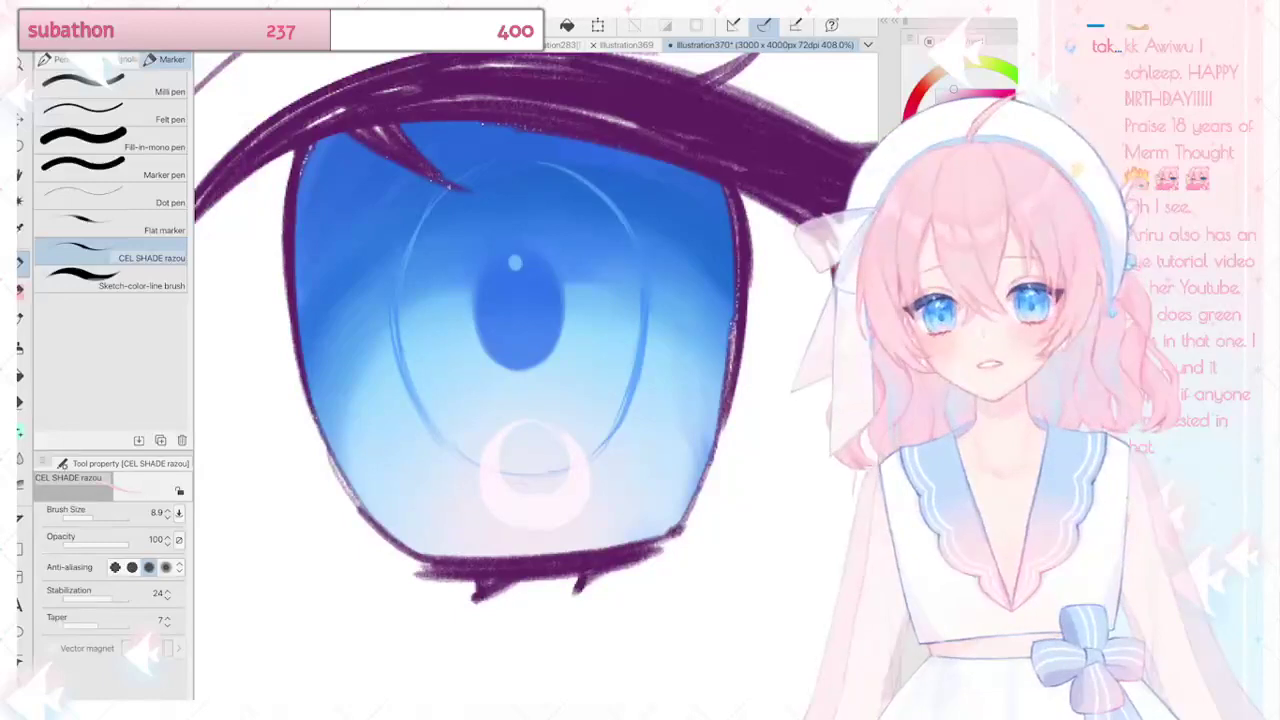
mouse_move(521, 300)
mouse_down()
mouse_move(522, 323)
mouse_move(521, 299)
mouse_up()
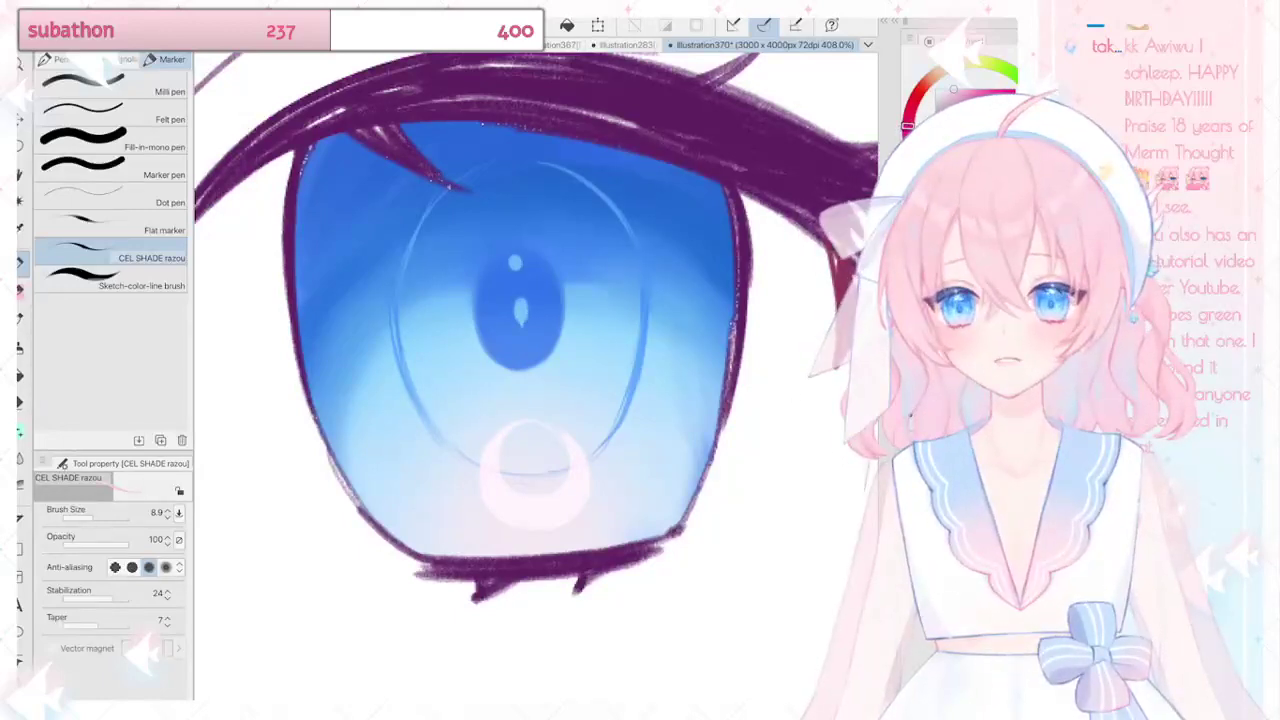
scroll(592, 186, down, 5)
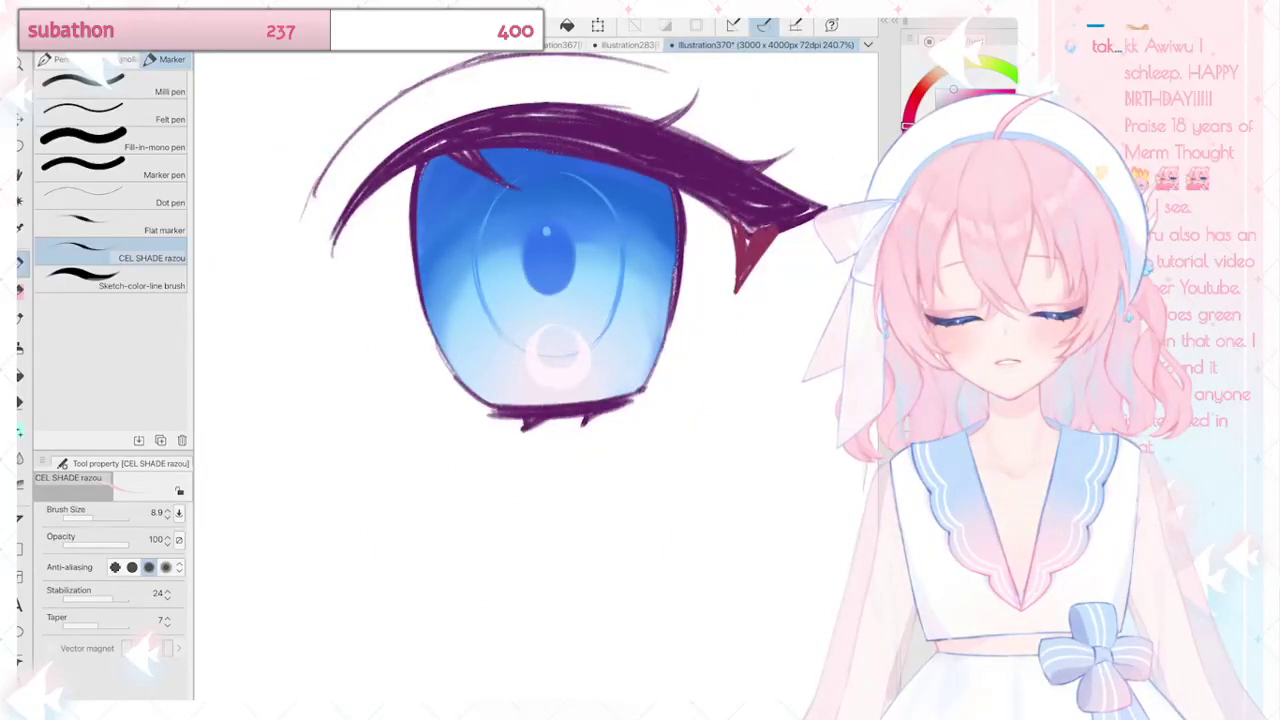
Step: Paint a light blue crescent under the upper lash line with the CEL SHADE marker at size 39.9 and blur its lower edge
scroll(580, 207, up, 5)
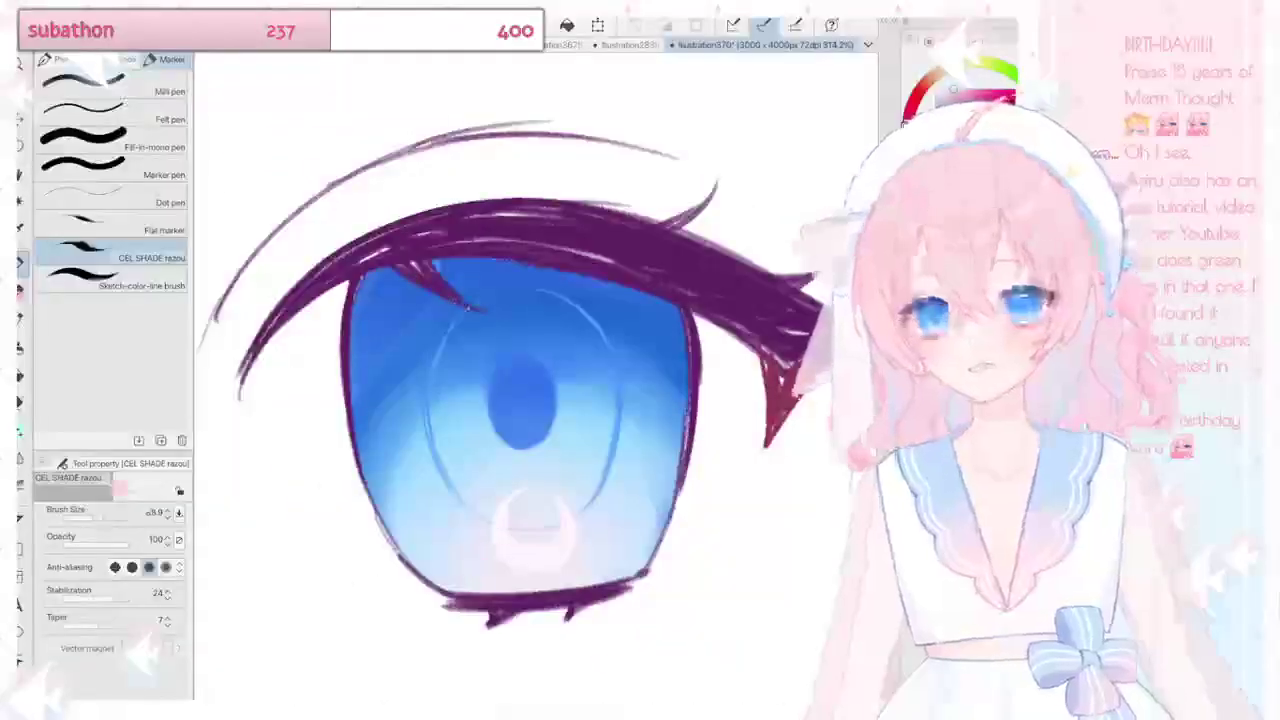
mouse_move(376, 272)
mouse_down()
mouse_move(610, 304)
mouse_move(680, 294)
mouse_up()
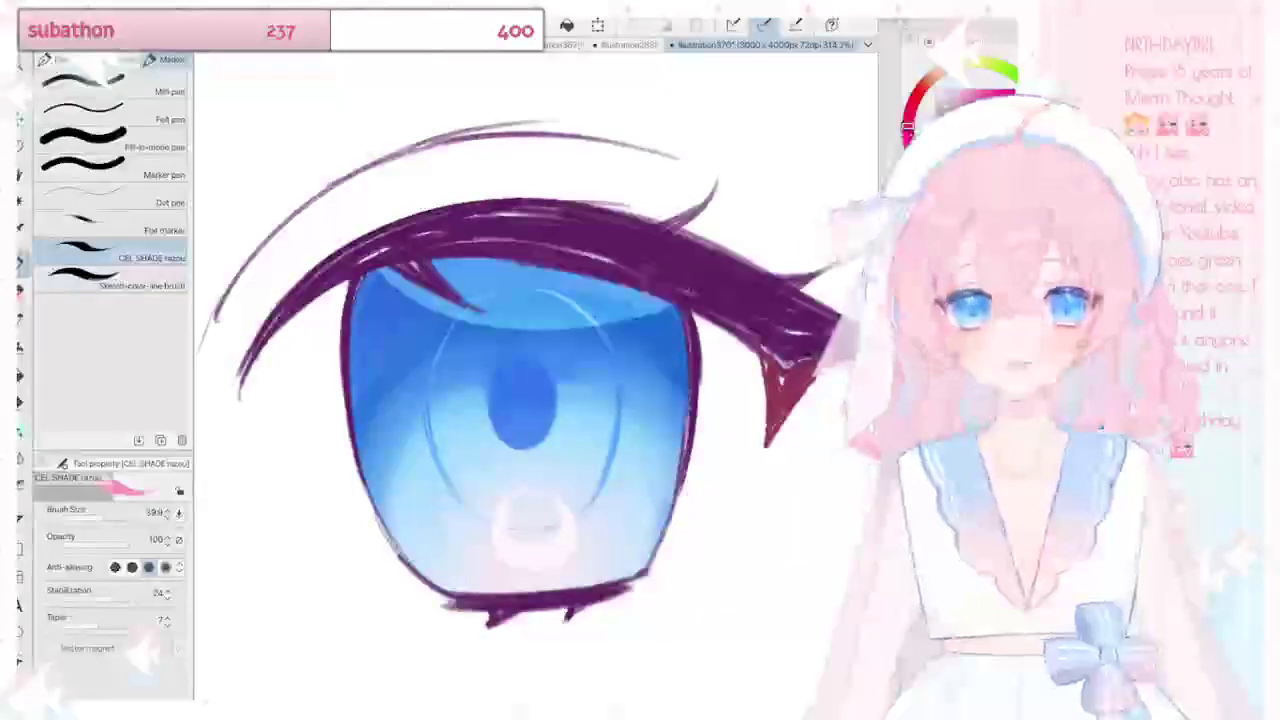
drag(440, 290, 640, 300)
mouse_move(400, 290)
mouse_down()
mouse_move(640, 318)
mouse_move(656, 308)
mouse_up()
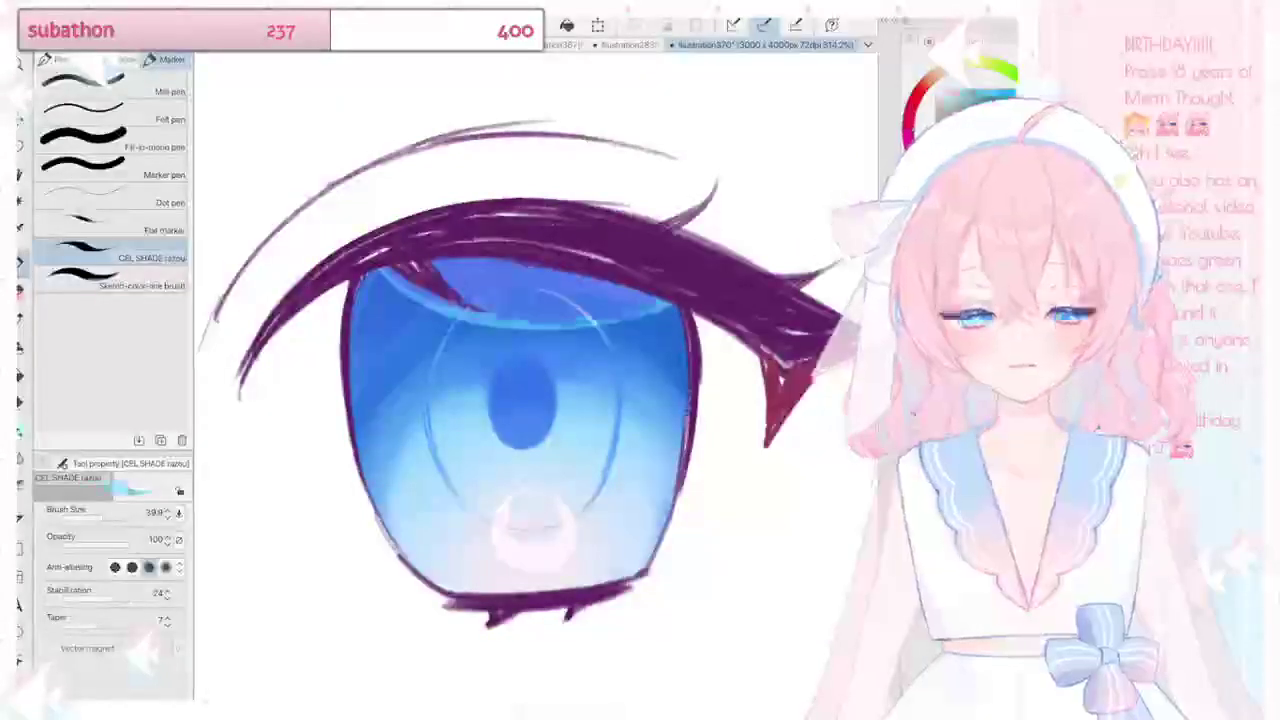
drag(450, 266, 648, 298)
drag(490, 318, 665, 310)
drag(382, 280, 570, 328)
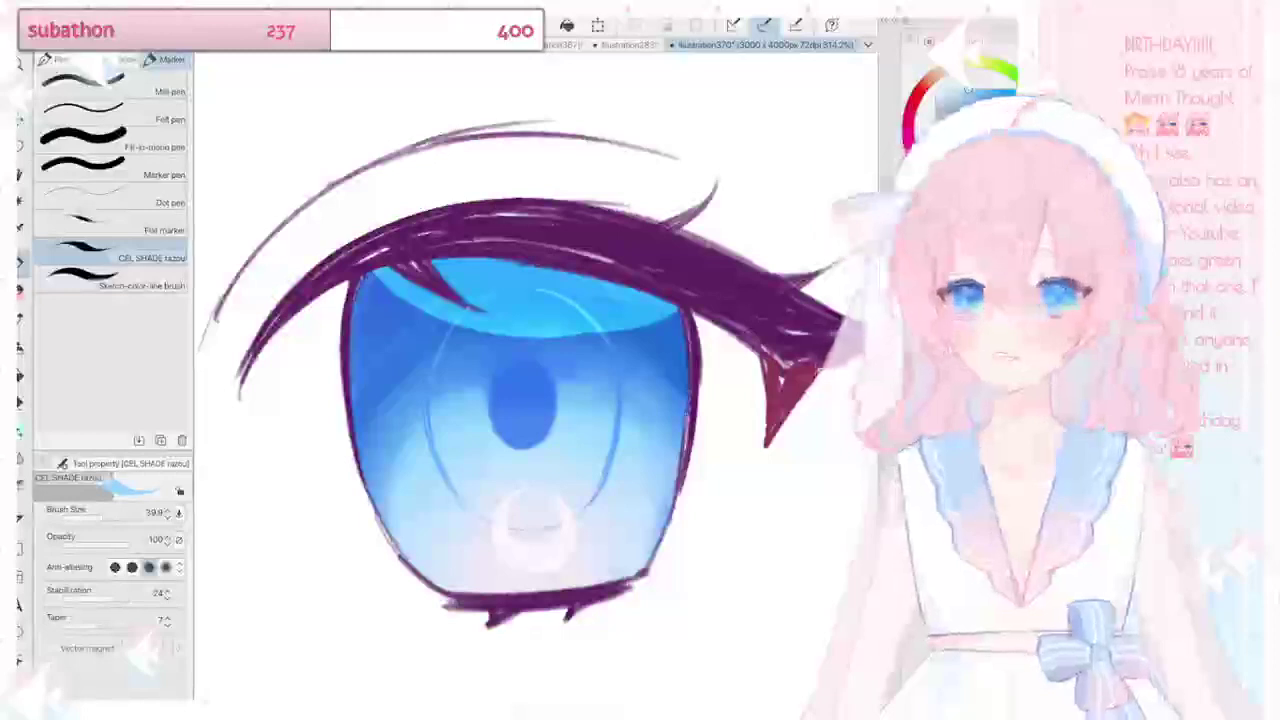
key(p)
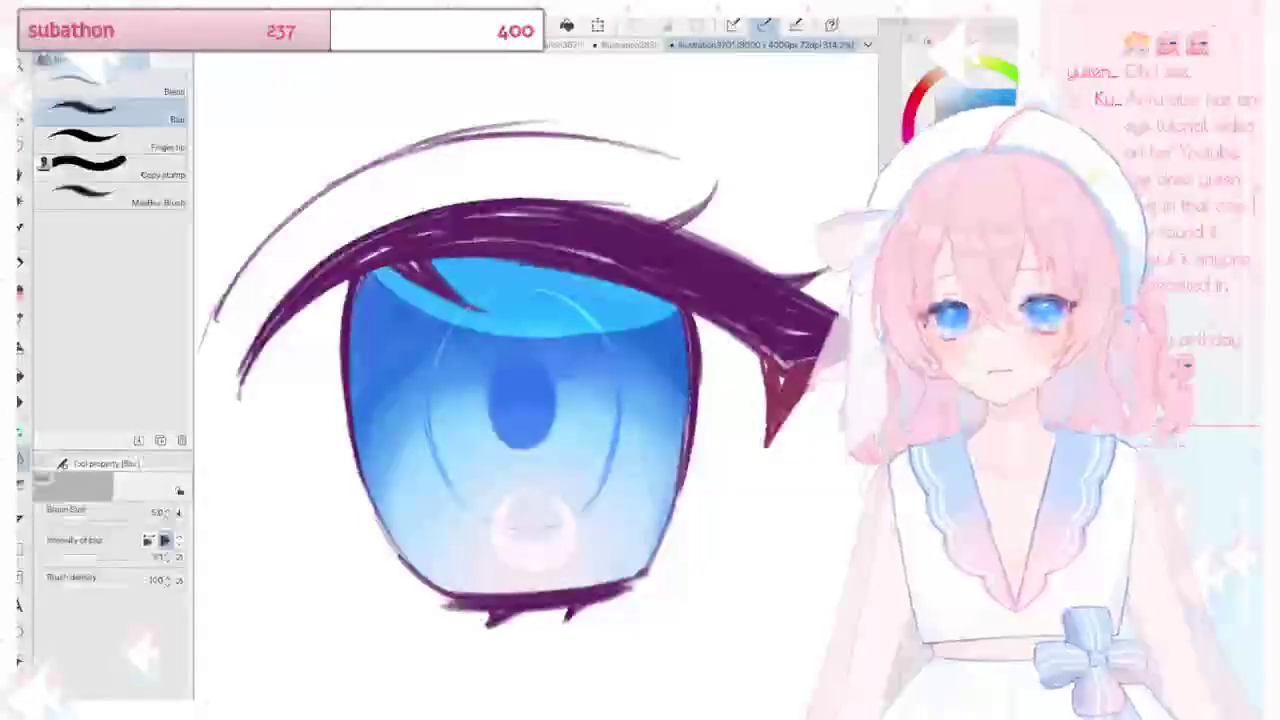
mouse_move(480, 332)
mouse_down()
mouse_move(379, 281)
mouse_move(598, 338)
mouse_up()
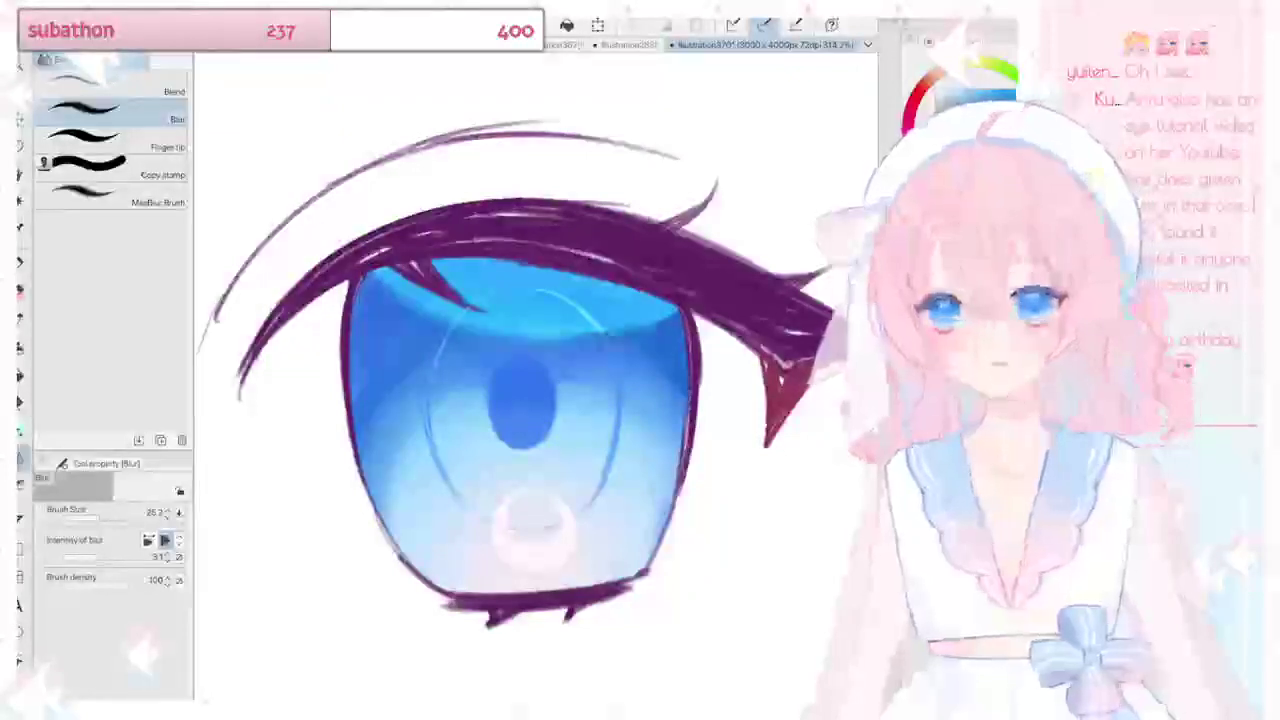
Step: Try darker blue slanted strokes across the light crescent in the upper iris with the CEL SHADE marker at size 11.2
key(p)
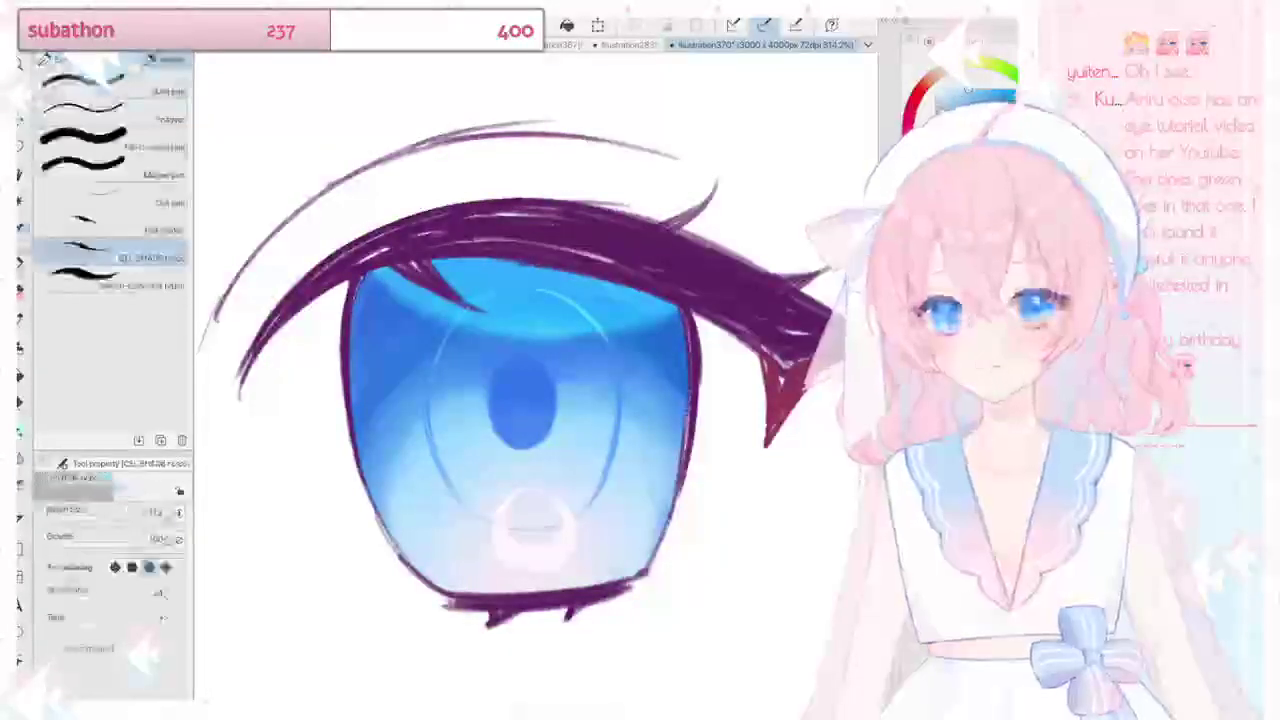
drag(474, 260, 511, 333)
drag(548, 273, 592, 333)
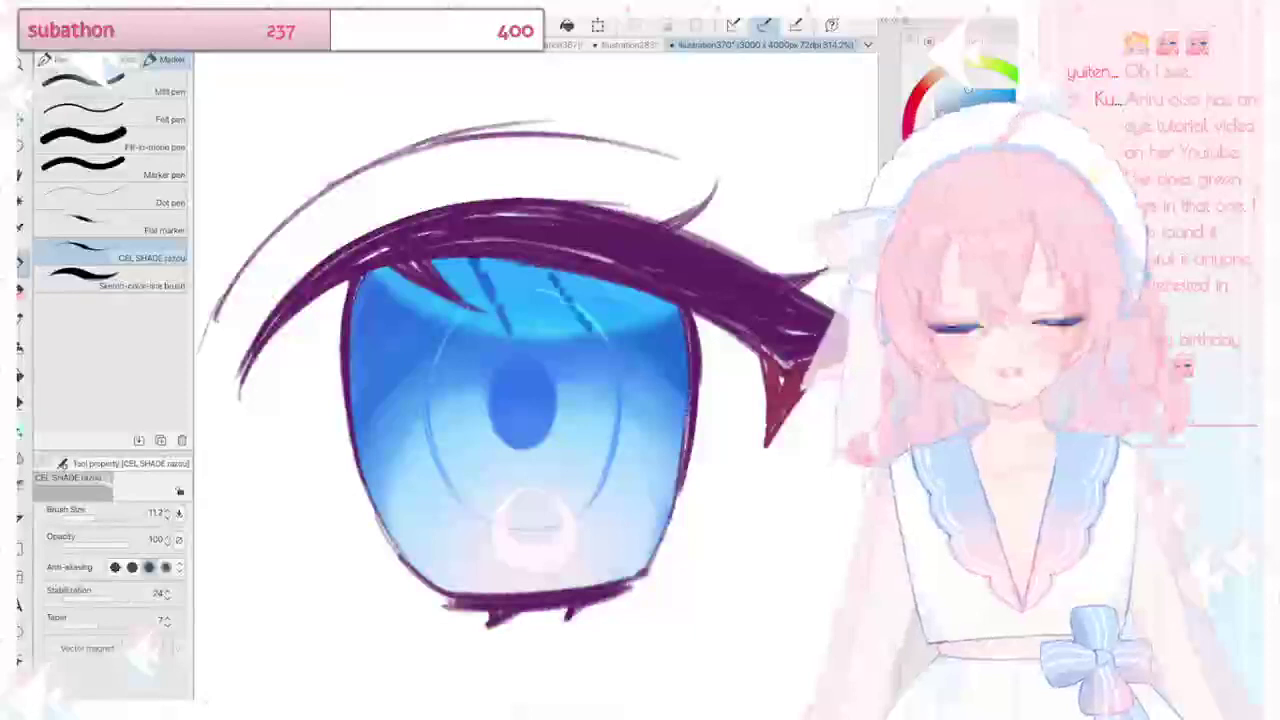
drag(586, 277, 630, 327)
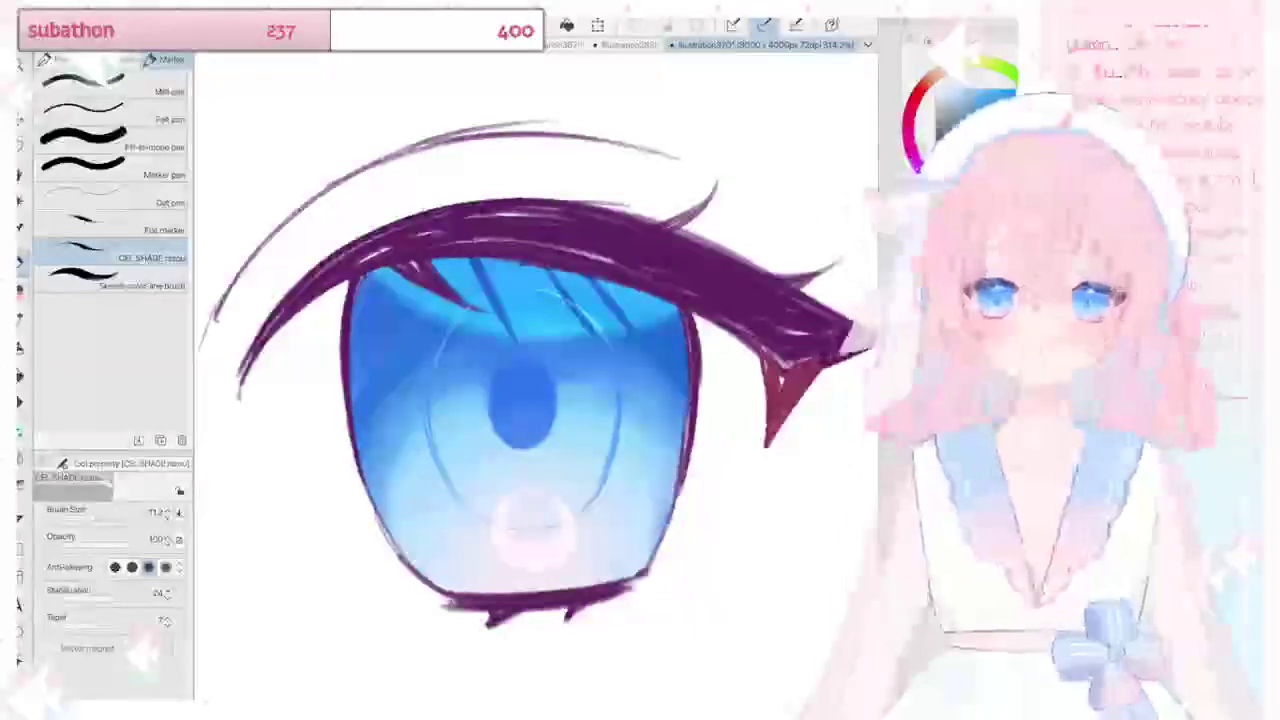
scroll(640, 250, down, 5)
scroll(640, 250, up, 5)
key(ctrl+z)
key(ctrl+z)
scroll(530, 350, down, 2)
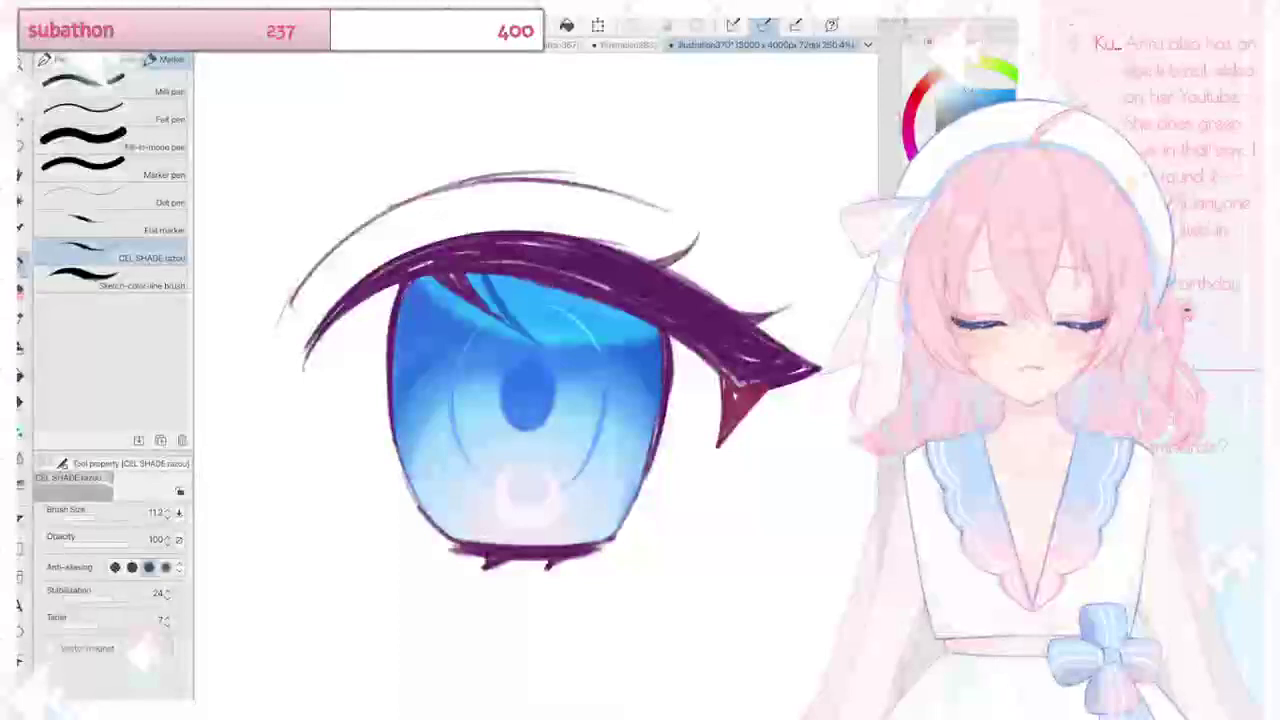
drag(495, 275, 555, 318)
mouse_move(546, 285)
mouse_down()
mouse_move(568, 326)
mouse_move(632, 340)
mouse_up()
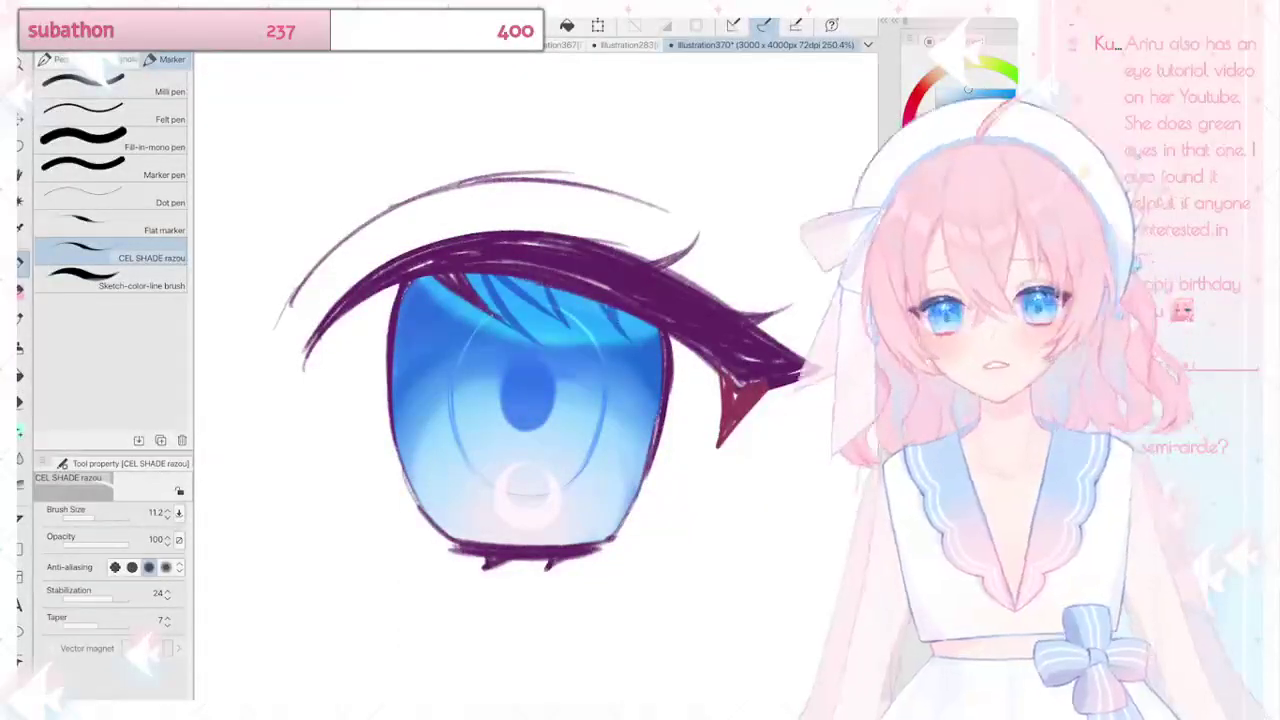
key(ctrl+z)
key(ctrl+z)
key(ctrl+z)
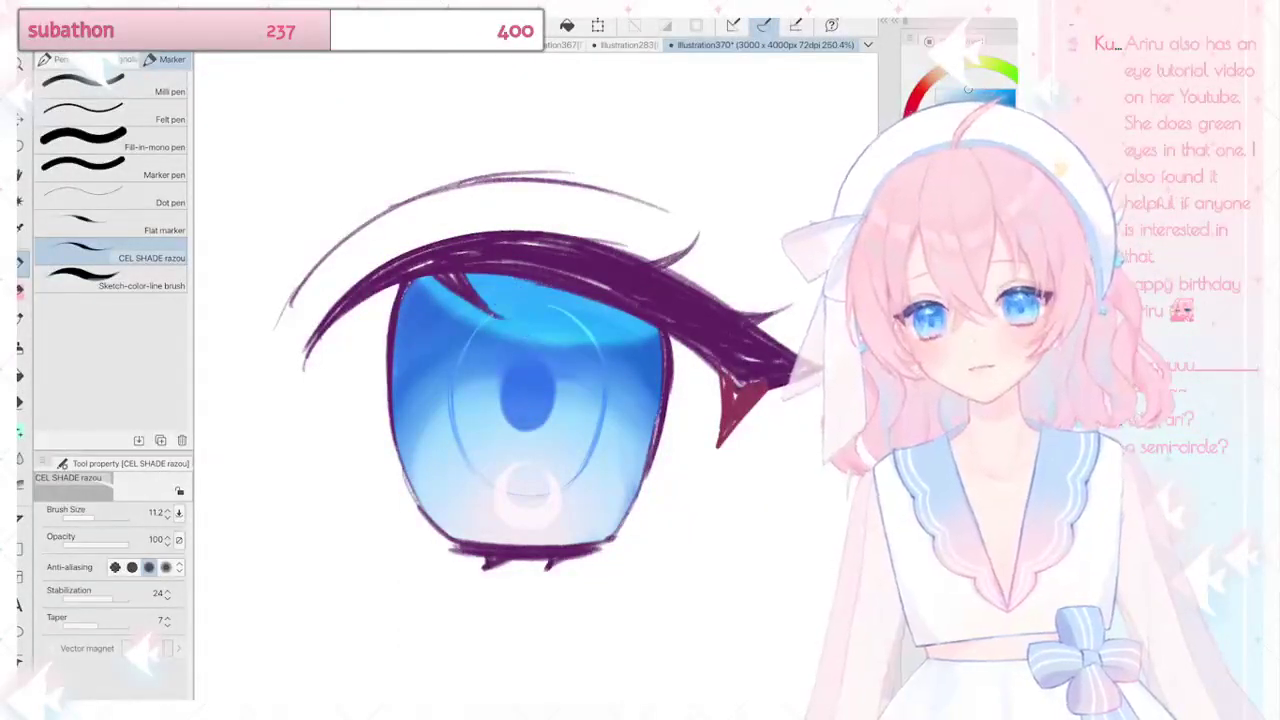
Step: Rework the lower edge of the light blue crescent into jagged, slanted spikes with the CEL SHADE marker at size 11.2
mouse_move(502, 314)
mouse_down()
mouse_move(536, 346)
mouse_move(626, 340)
mouse_up()
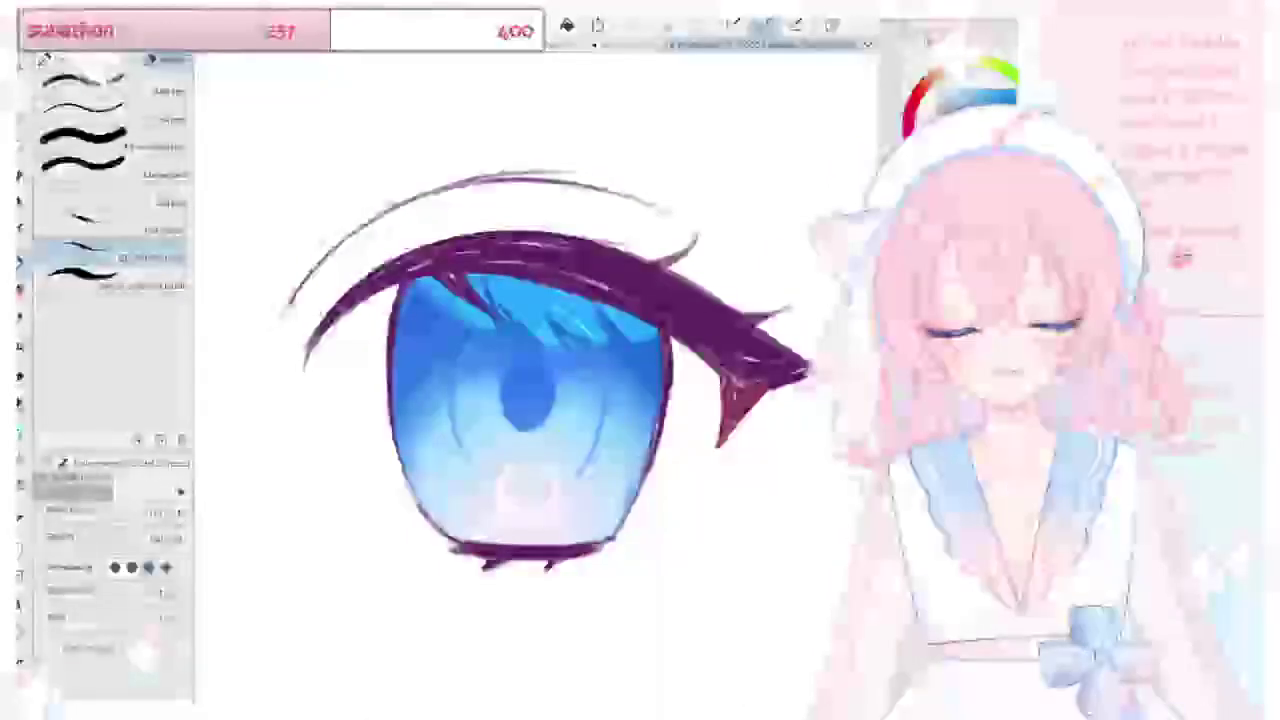
key(ctrl+minus)
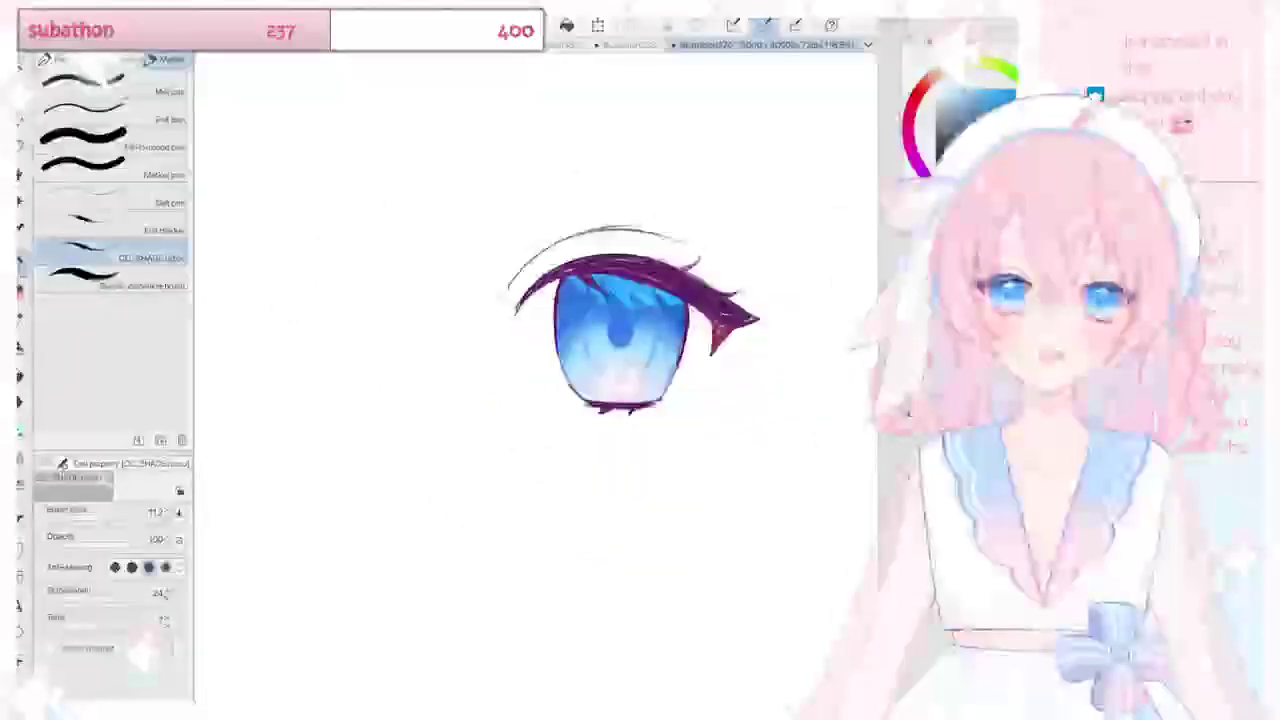
scroll(720, 264, down, 3)
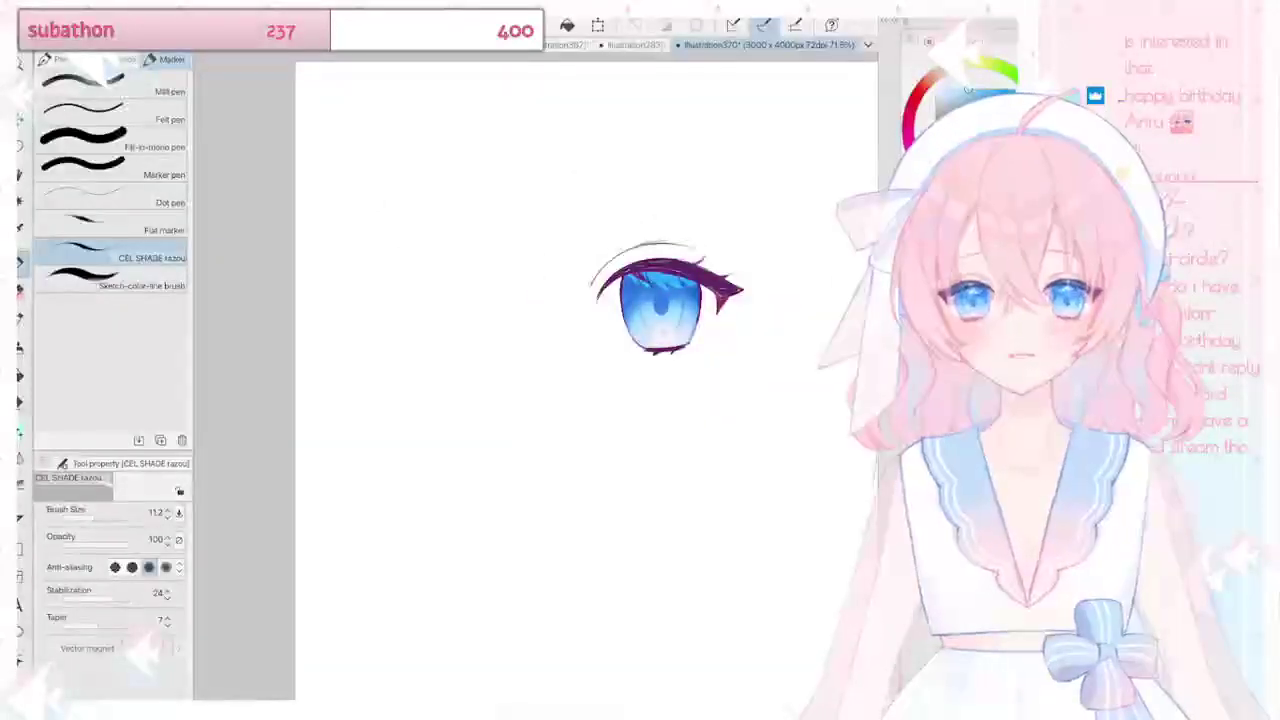
scroll(715, 250, up, 5)
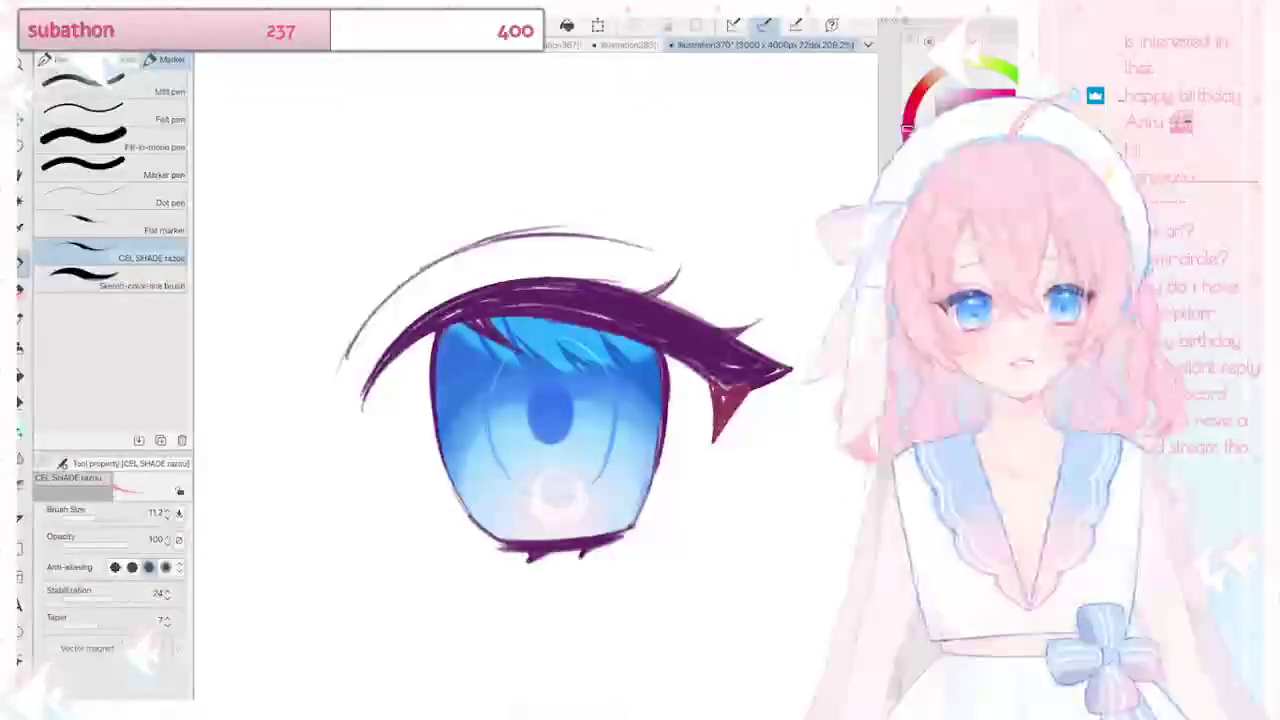
Step: Tint the jagged crescent with the Soft airbrush at size 39.9 in a purple-pink tone
key(b)
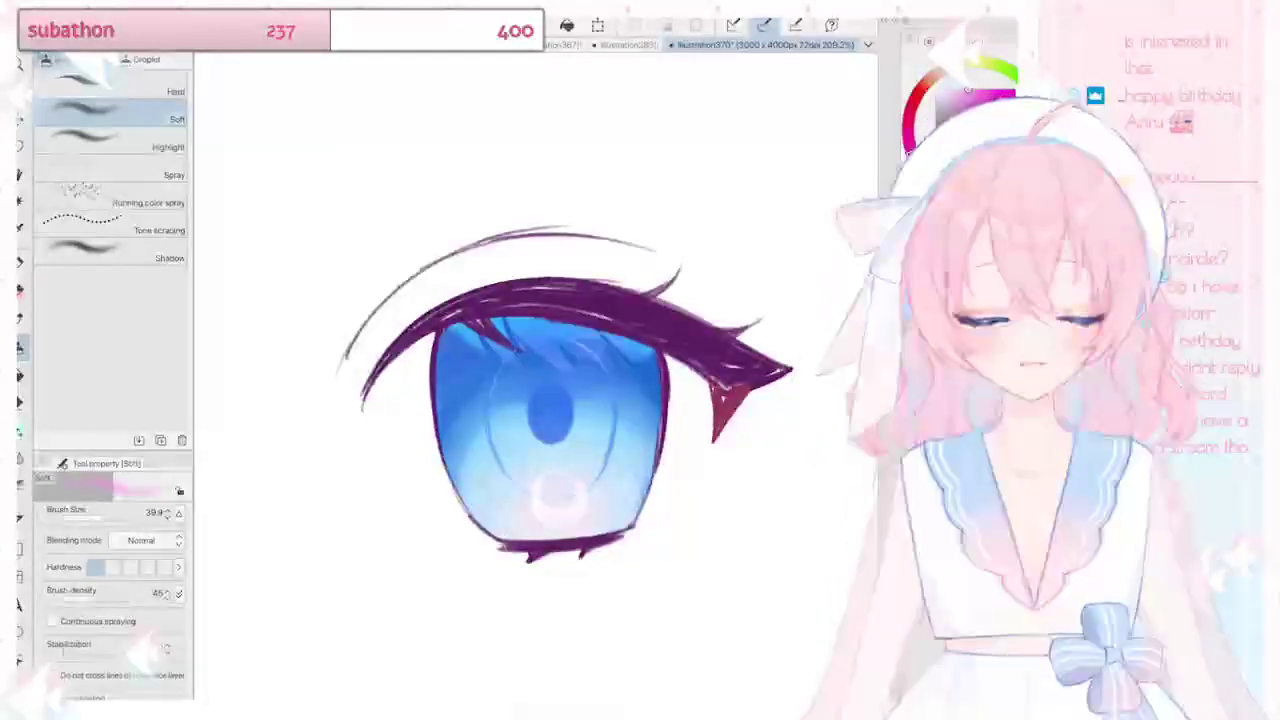
scroll(698, 306, down, 4)
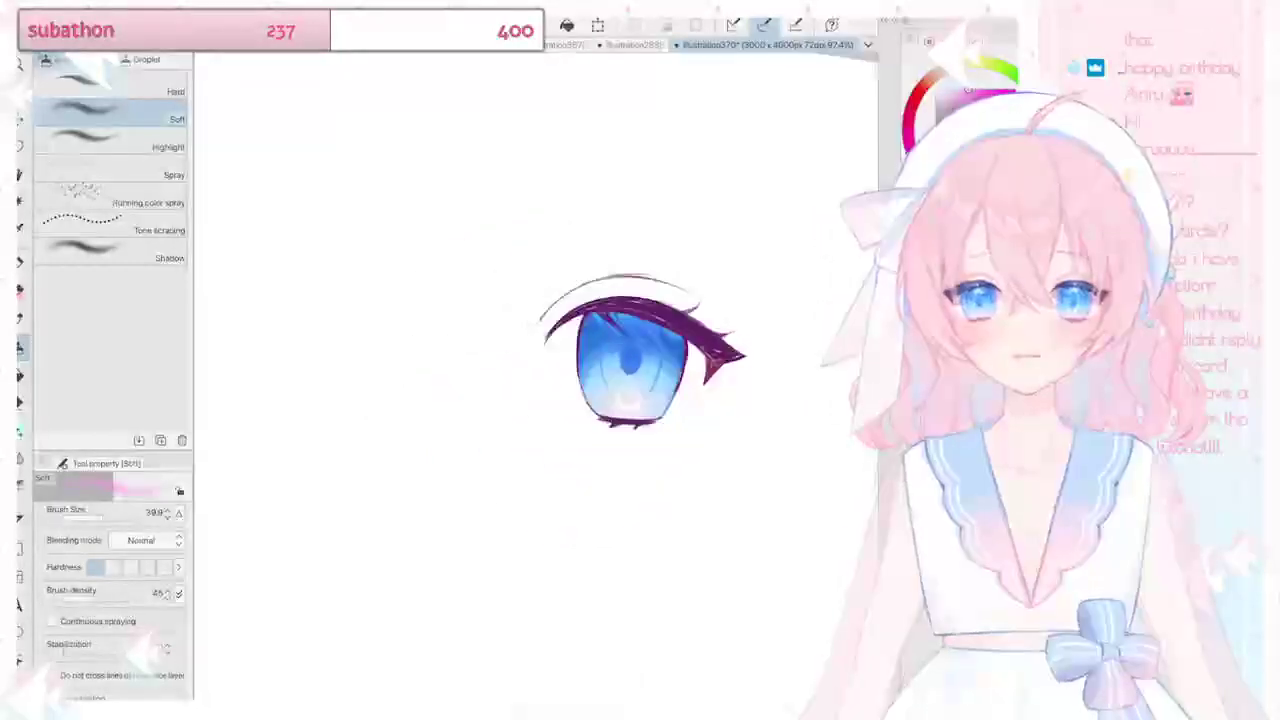
drag(624, 360, 600, 402)
scroll(672, 298, down, 8)
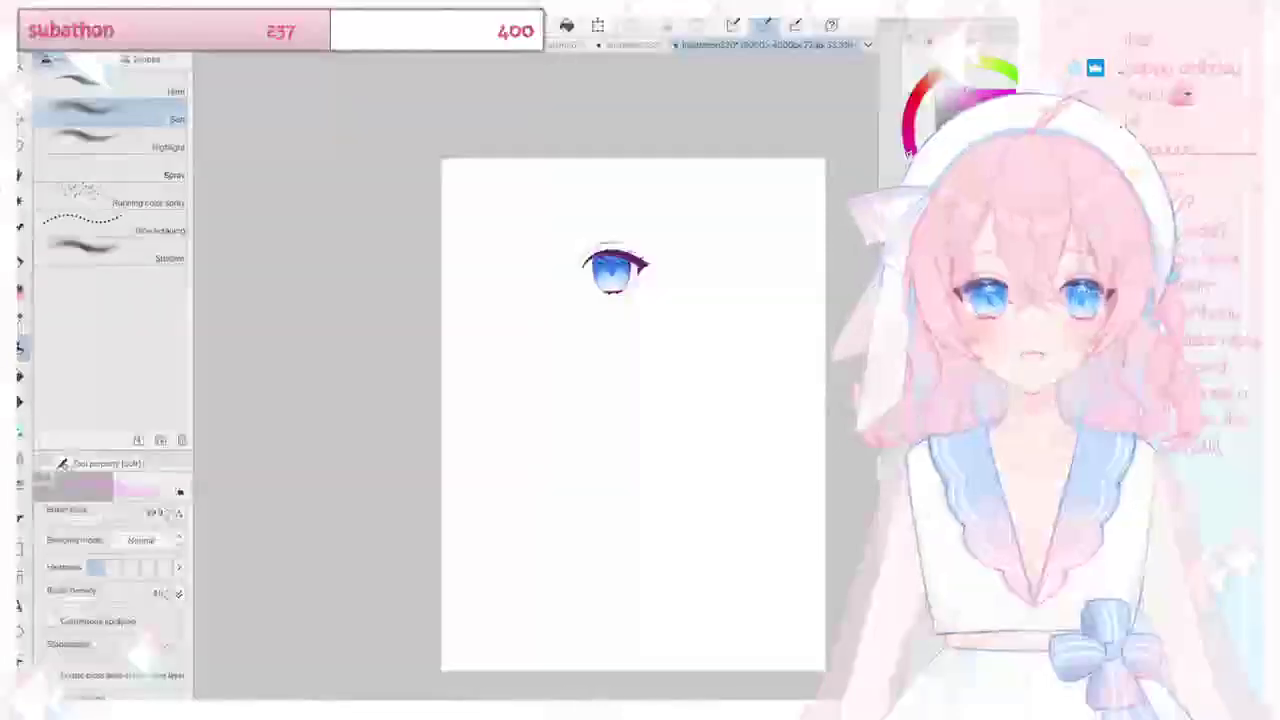
scroll(632, 200, up, 5)
scroll(612, 349, up, 5)
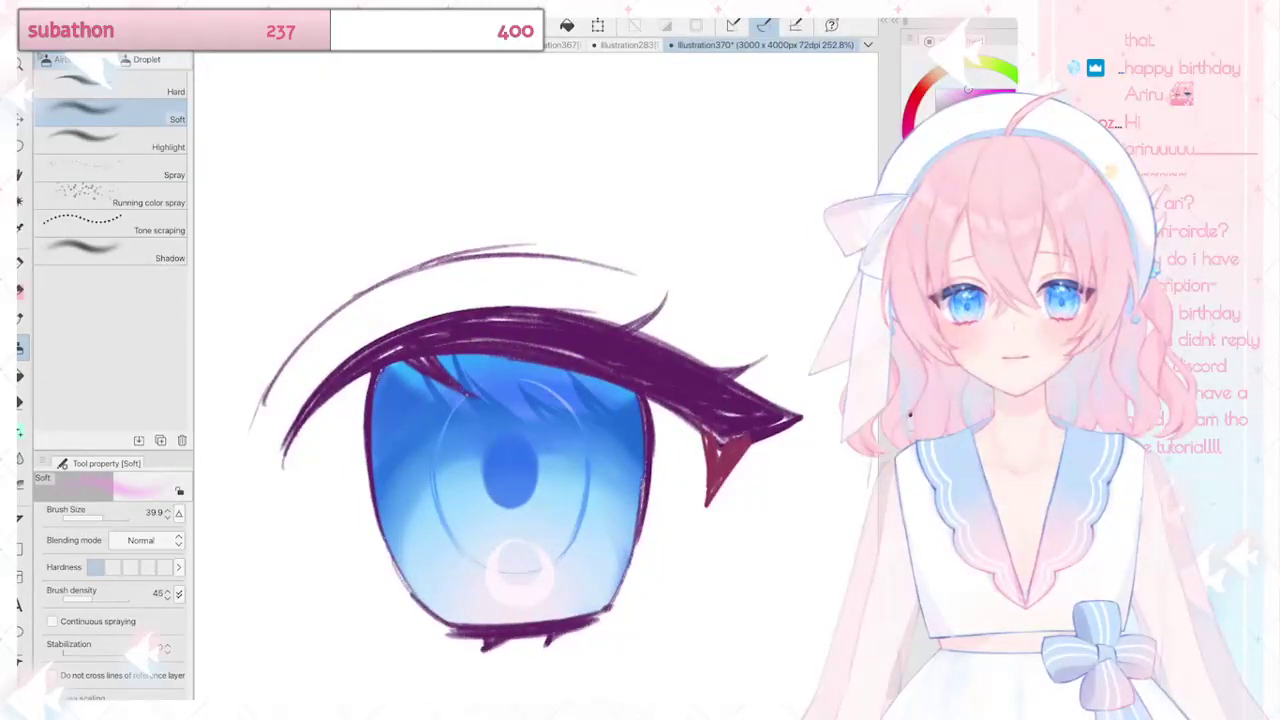
Step: Replace the tinted crescent with a smooth light blue one using the CEL SHADE marker at size 15.9, and blur its lower edge
key(e)
drag(396, 380, 634, 396)
key(p)
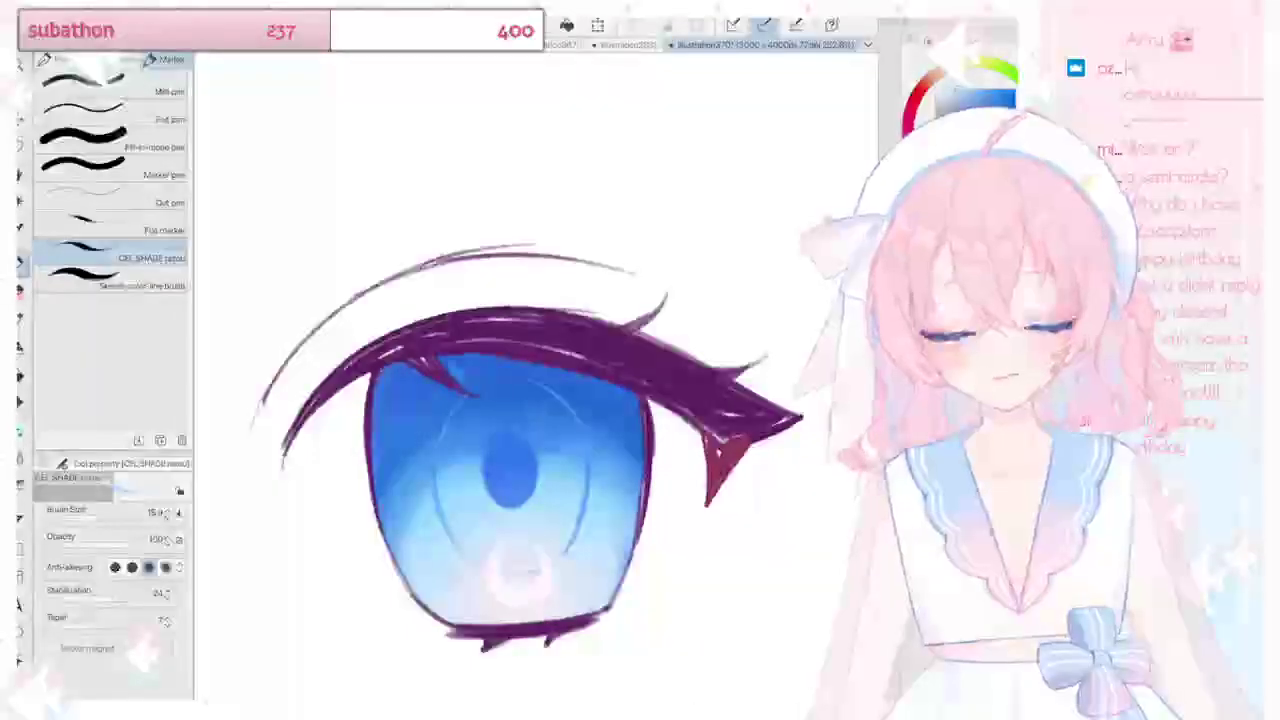
drag(446, 360, 590, 402)
mouse_move(410, 372)
mouse_down()
mouse_move(572, 416)
mouse_move(624, 390)
mouse_up()
mouse_move(476, 386)
mouse_down()
mouse_move(574, 374)
mouse_move(526, 358)
mouse_up()
key(j)
drag(430, 396, 540, 428)
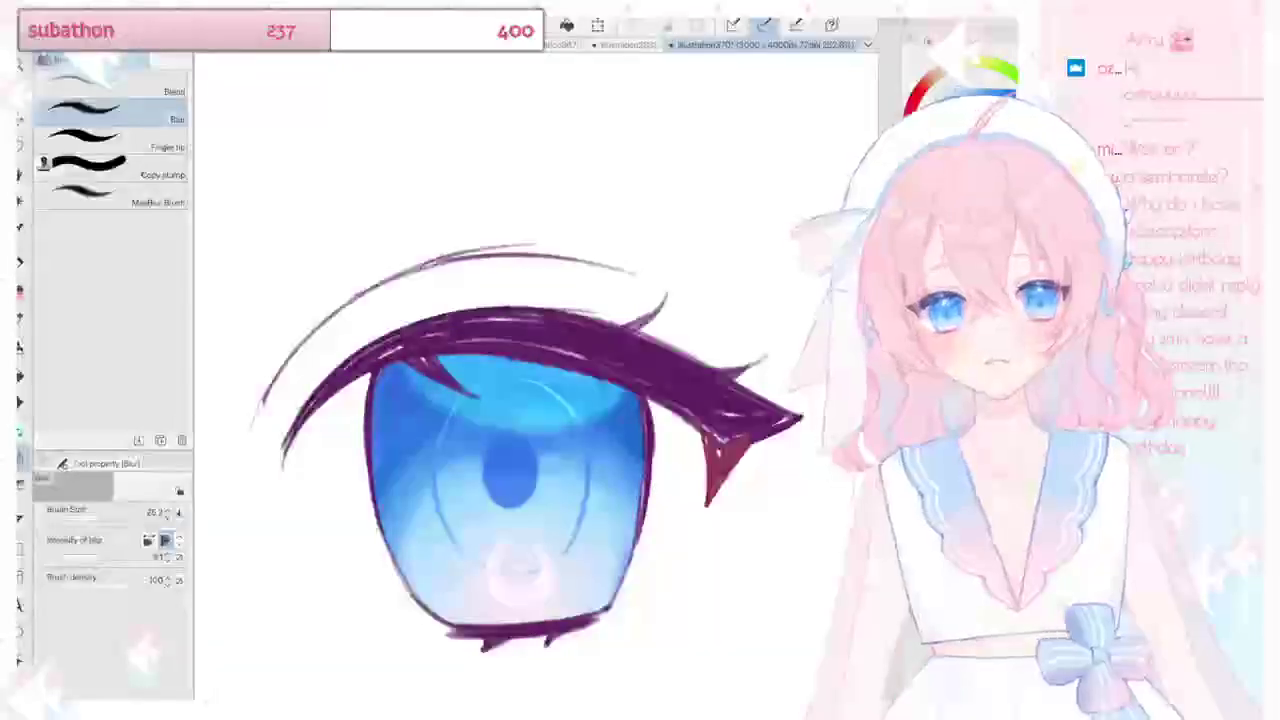
Step: Shade the light crescent in the upper iris with blue using the Soft airbrush at size 39.9
key(b)
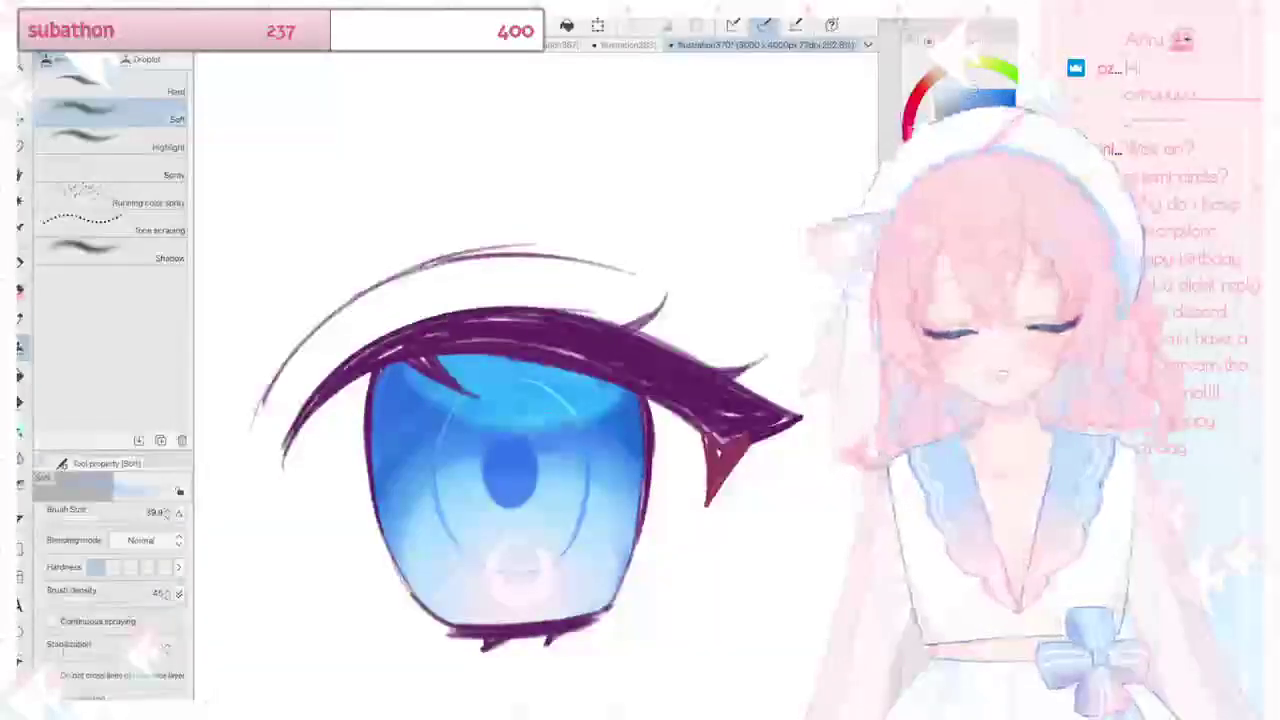
key(ctrl+minus)
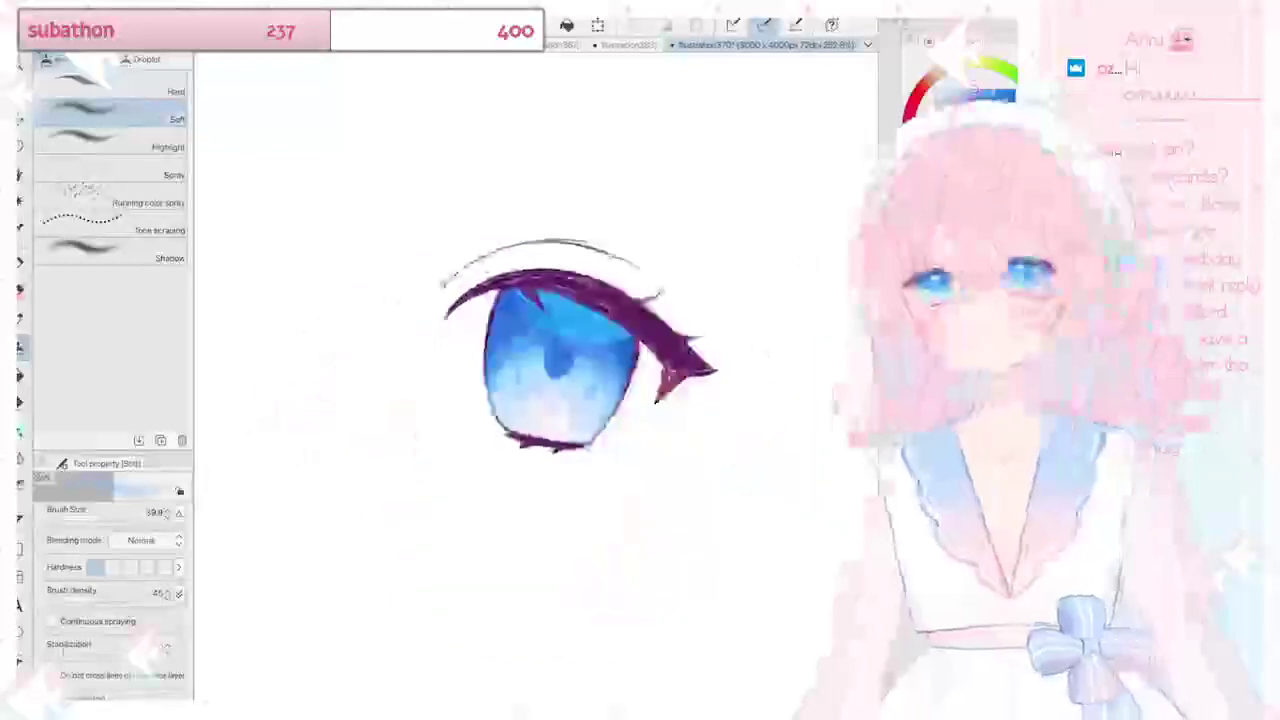
key(ctrl+plus)
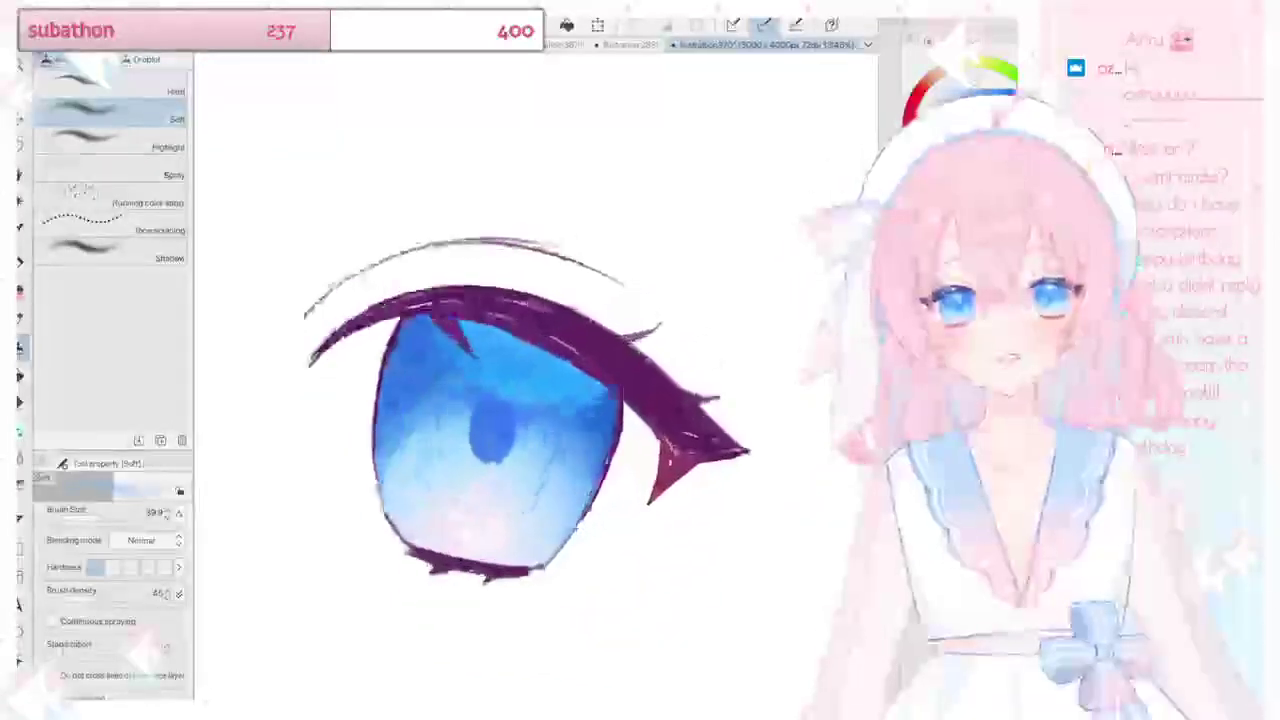
key(ctrl+plus)
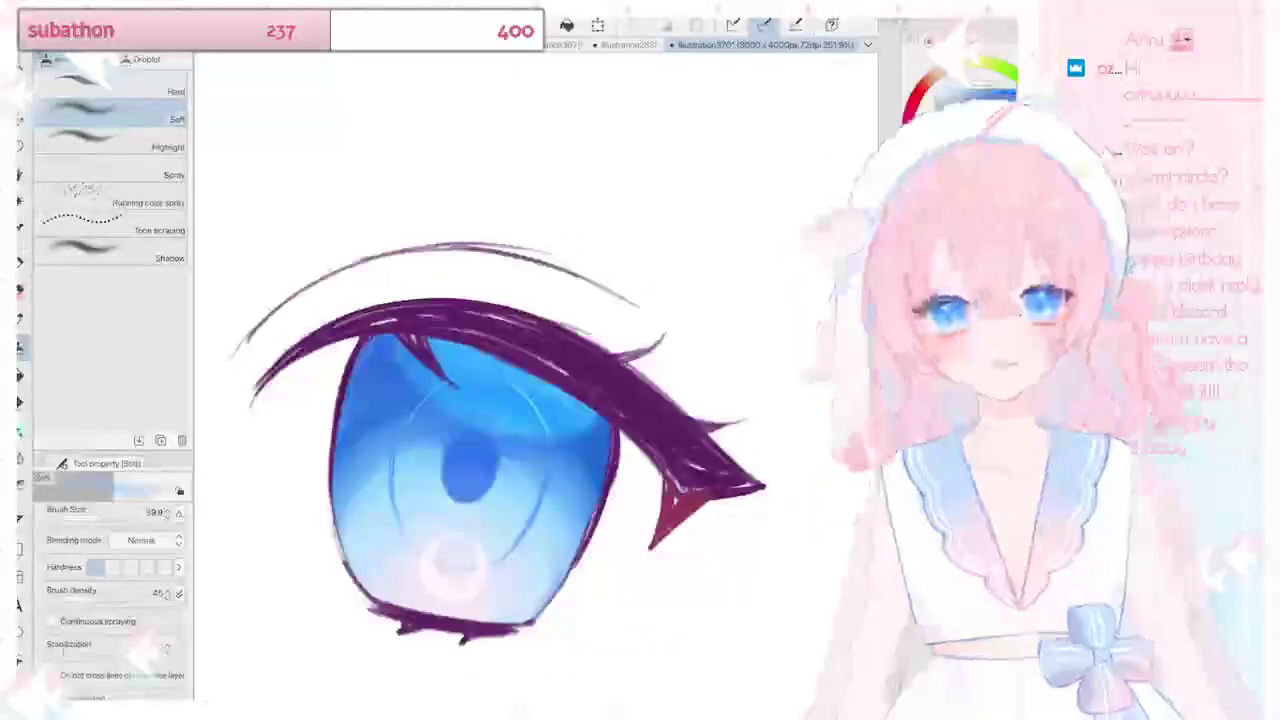
key(ctrl+minus)
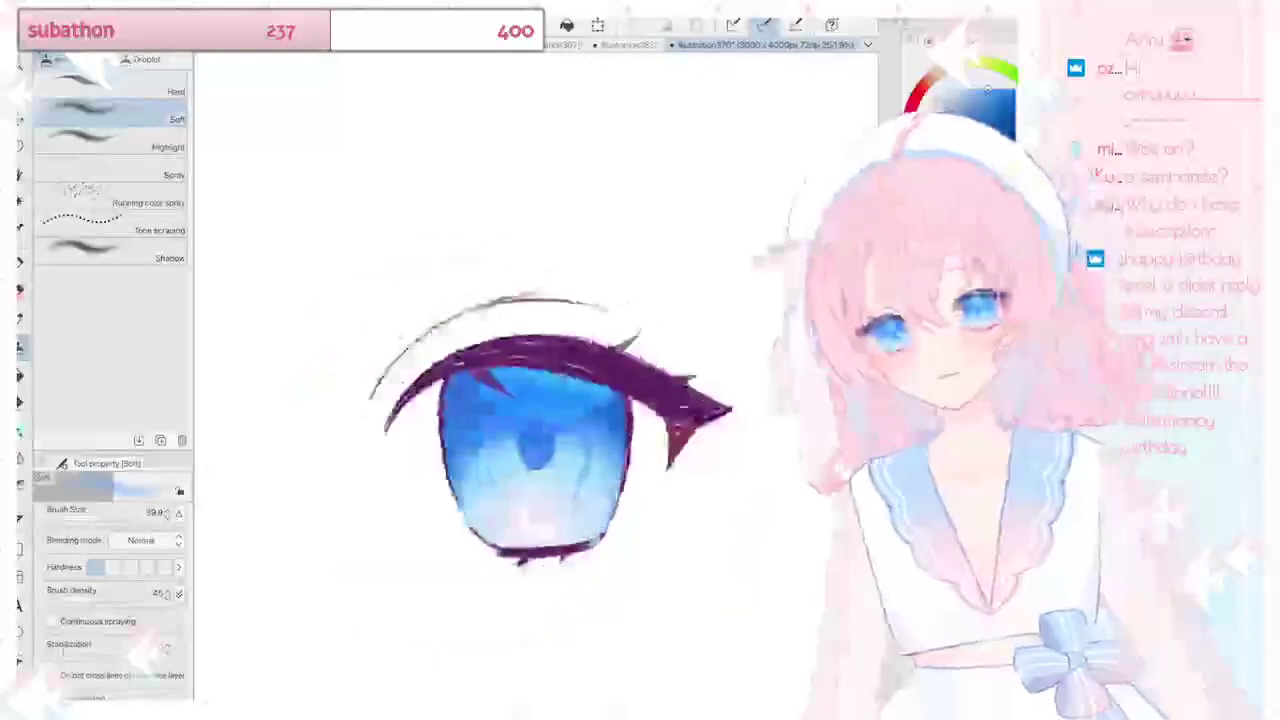
key(ctrl+plus)
key(ctrl+plus)
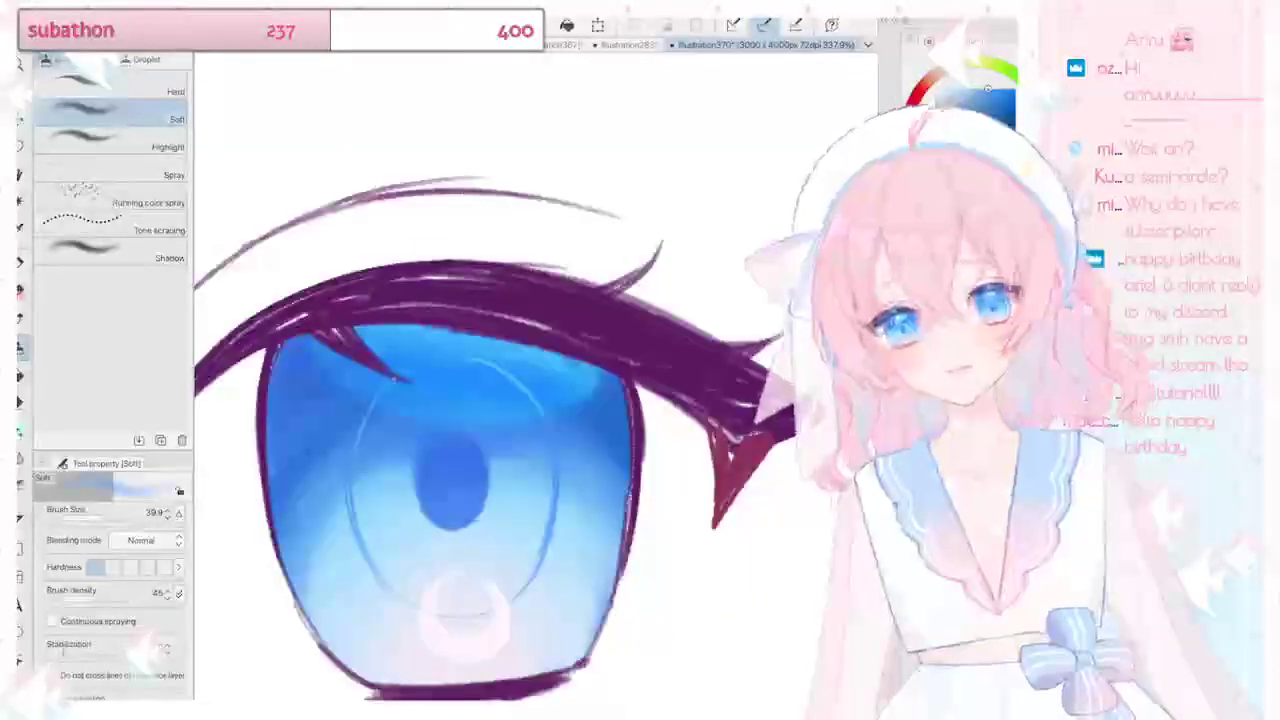
Step: Try a bright cyan oval inside the pupil with the CEL SHADE marker at size 15.9, softened with the Blur tool
click(961, 90)
key(p)
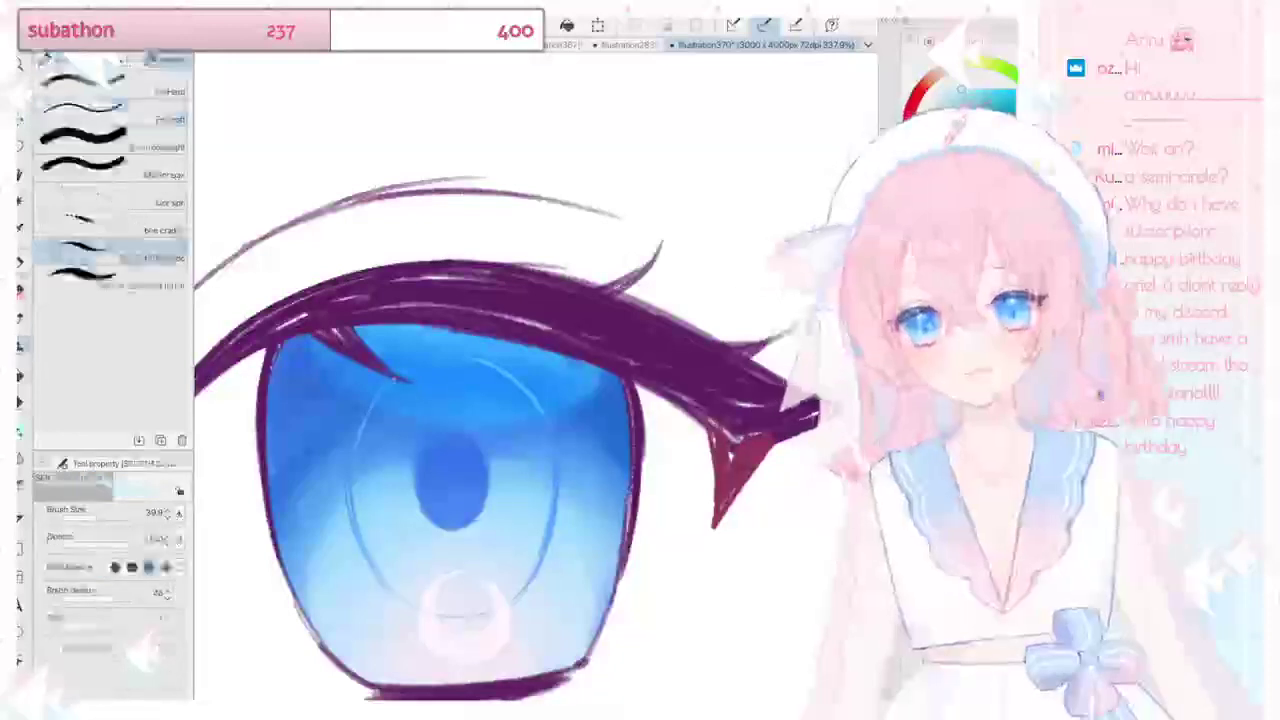
mouse_move(446, 461)
mouse_down()
mouse_move(456, 503)
mouse_move(470, 500)
mouse_move(436, 490)
mouse_move(468, 515)
mouse_up()
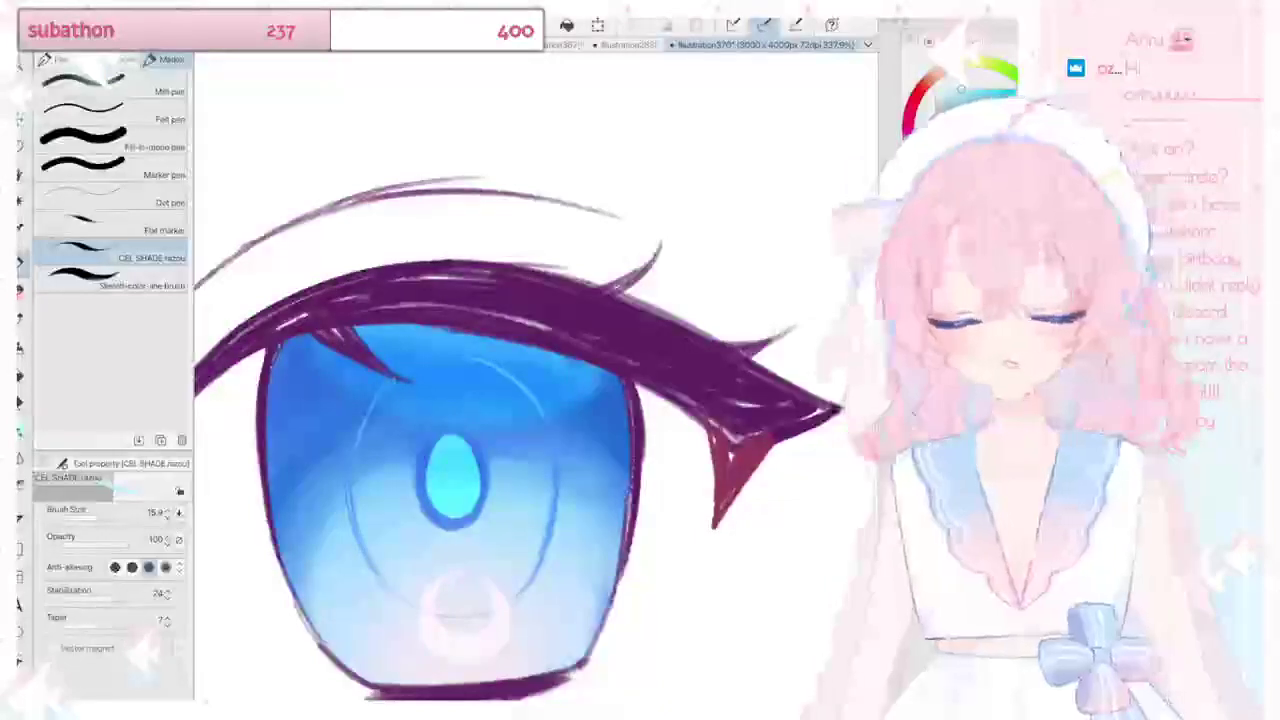
key(j)
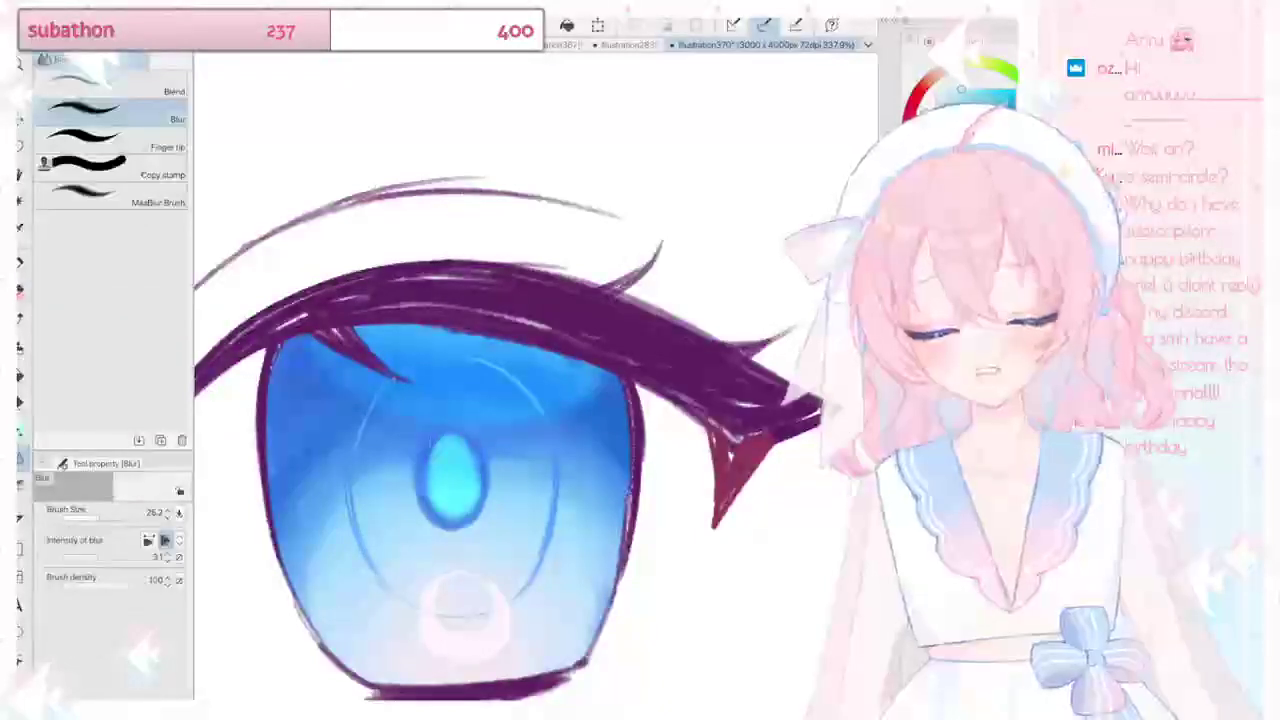
key(ctrl+z)
key(ctrl+z)
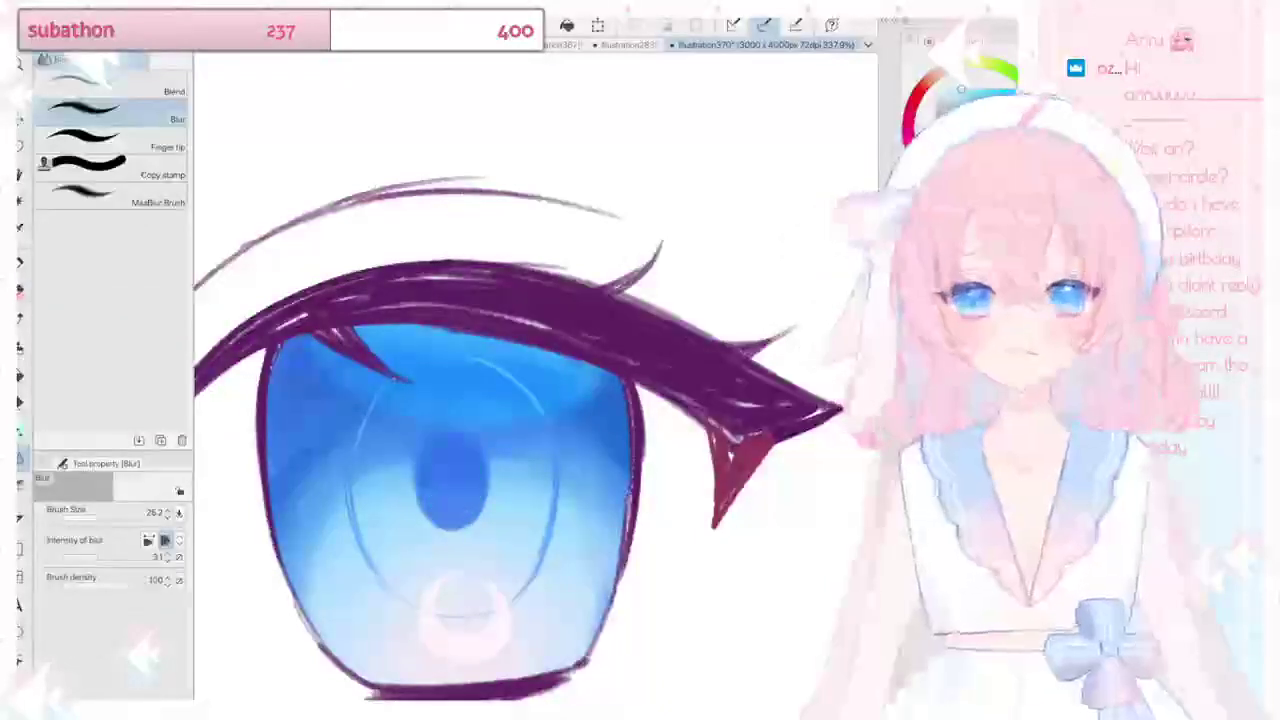
Step: Try light cyan reflection patches along both sides of the iris with the Watery brush at size 56.3
key(p)
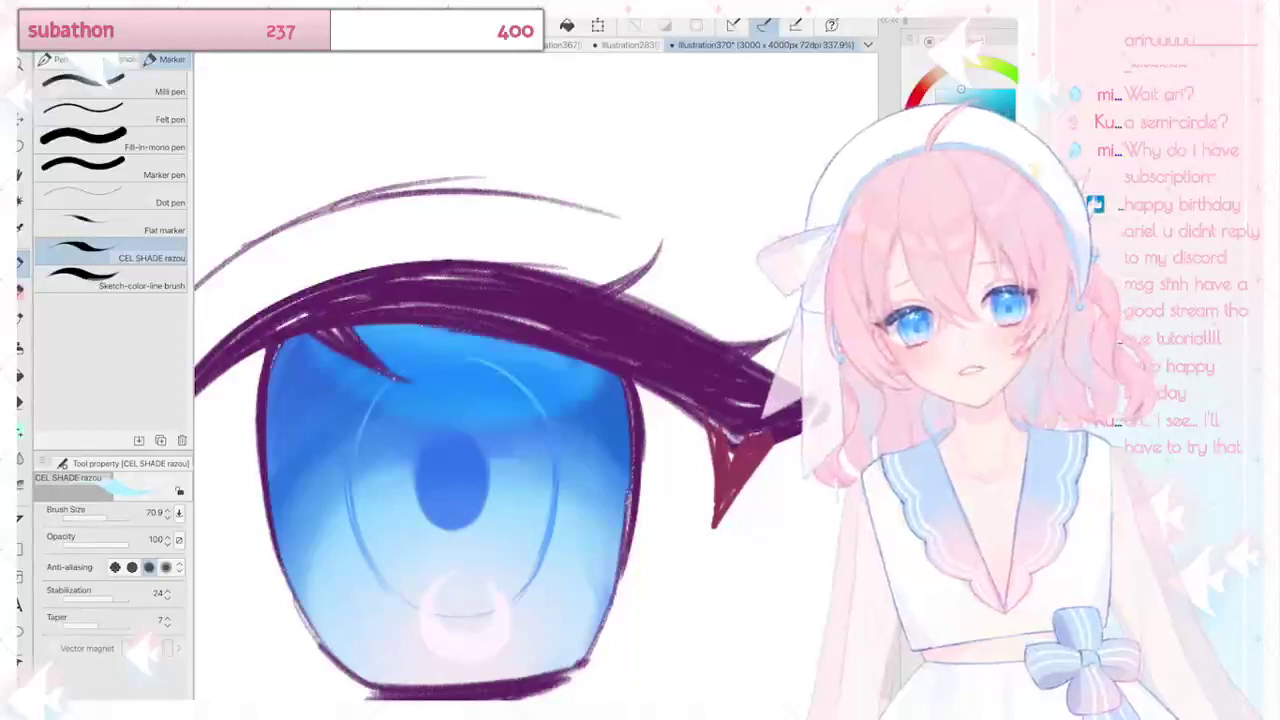
key(b)
drag(300, 410, 385, 445)
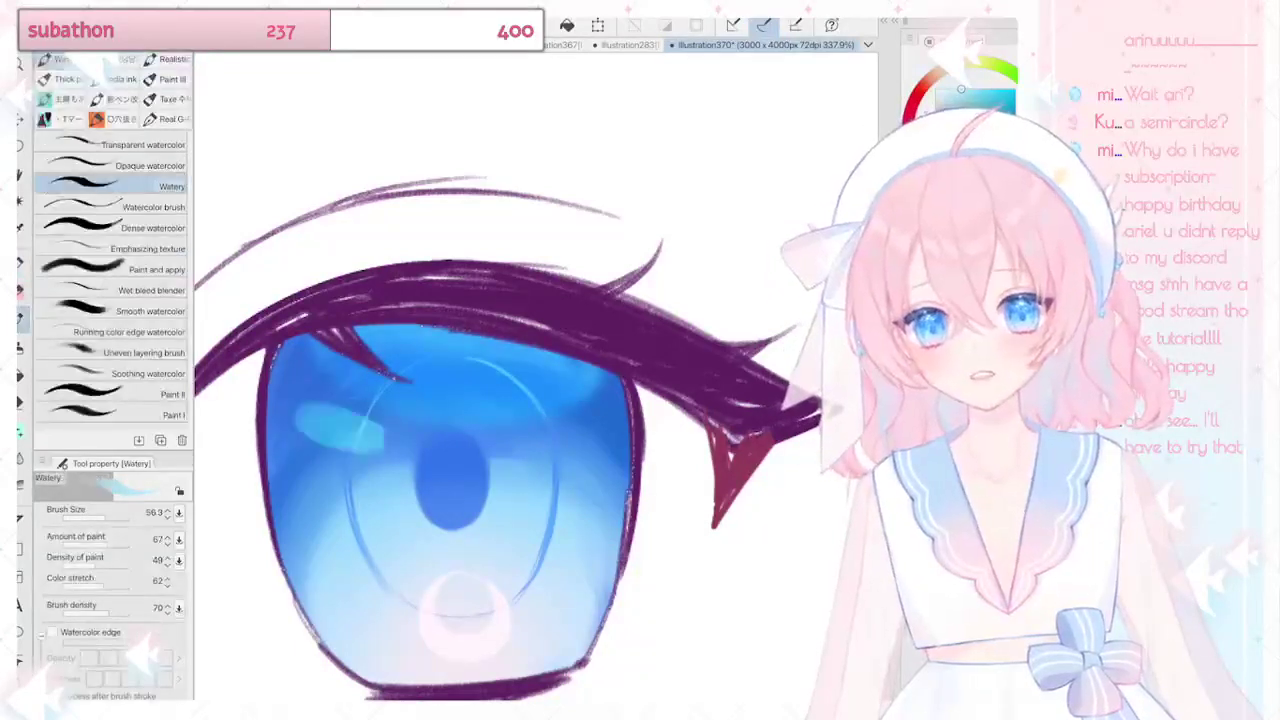
drag(325, 395, 395, 430)
mouse_move(304, 487)
mouse_down()
mouse_move(382, 492)
mouse_move(402, 508)
mouse_move(371, 570)
mouse_up()
mouse_move(520, 562)
mouse_down()
mouse_move(568, 596)
mouse_move(612, 498)
mouse_up()
mouse_move(534, 496)
mouse_down()
mouse_move(604, 472)
mouse_move(616, 442)
mouse_up()
drag(514, 420, 590, 402)
drag(502, 402, 526, 386)
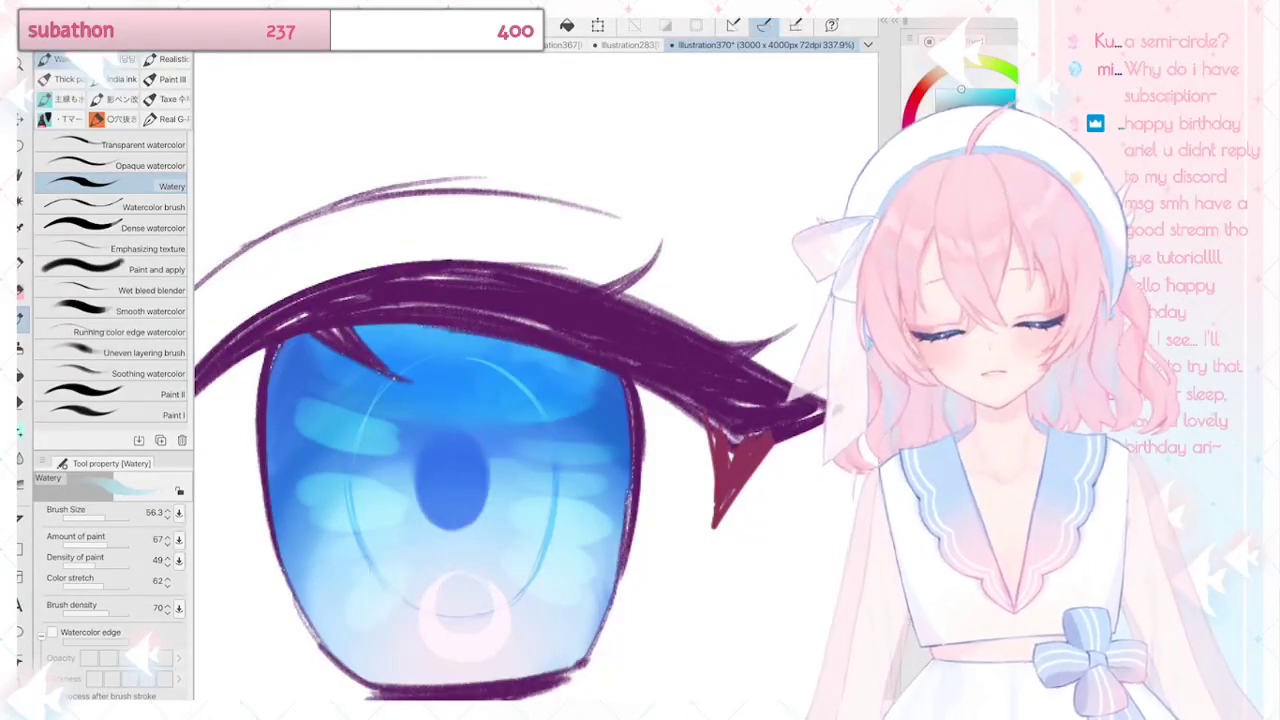
scroll(585, 297, down, 5)
scroll(620, 290, down, 2)
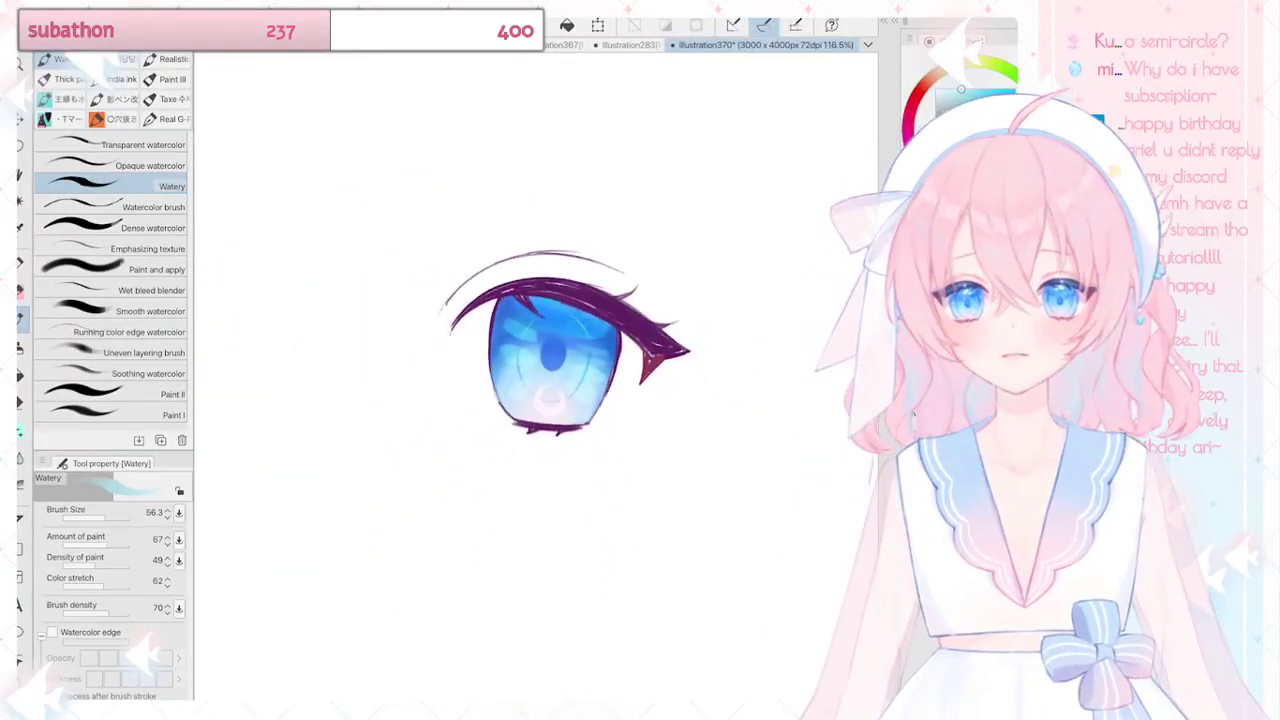
scroll(620, 297, up, 2)
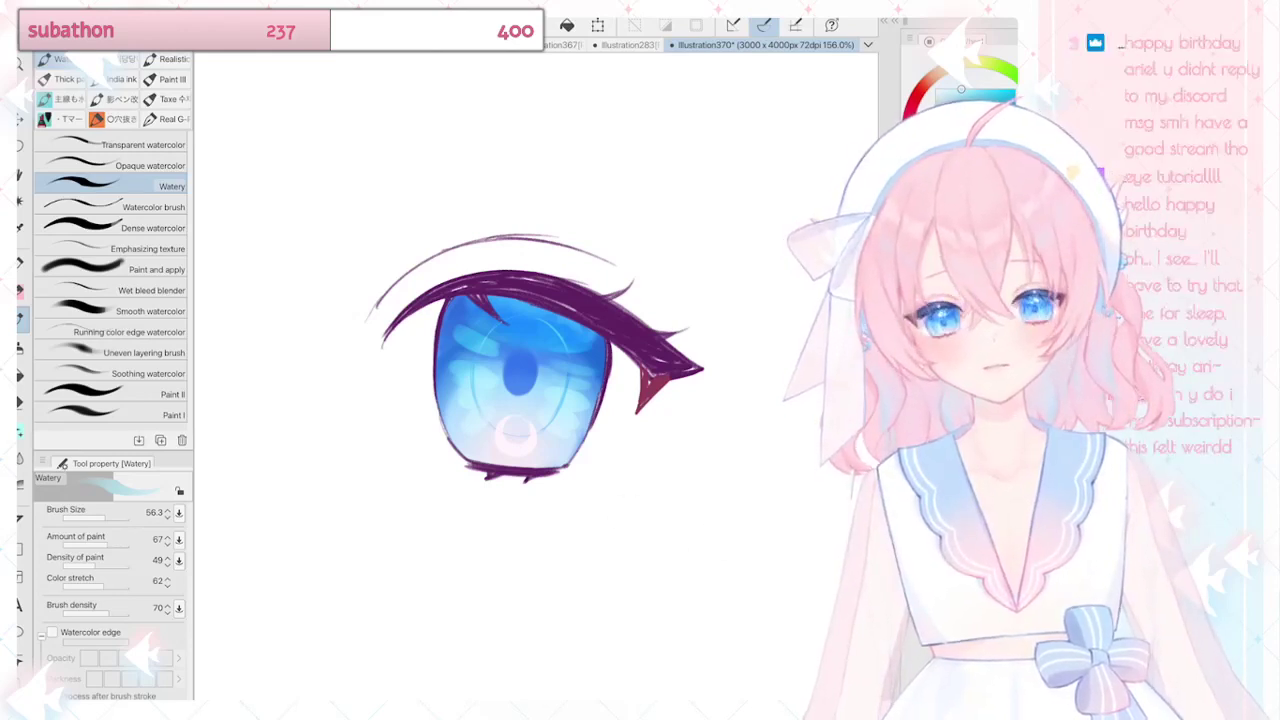
Step: Sketch a light cyan cloud-like shape with smaller marks above it beside the eye, using the CEL SHADE marker at size 70.9
key(p)
scroll(540, 360, down, 2)
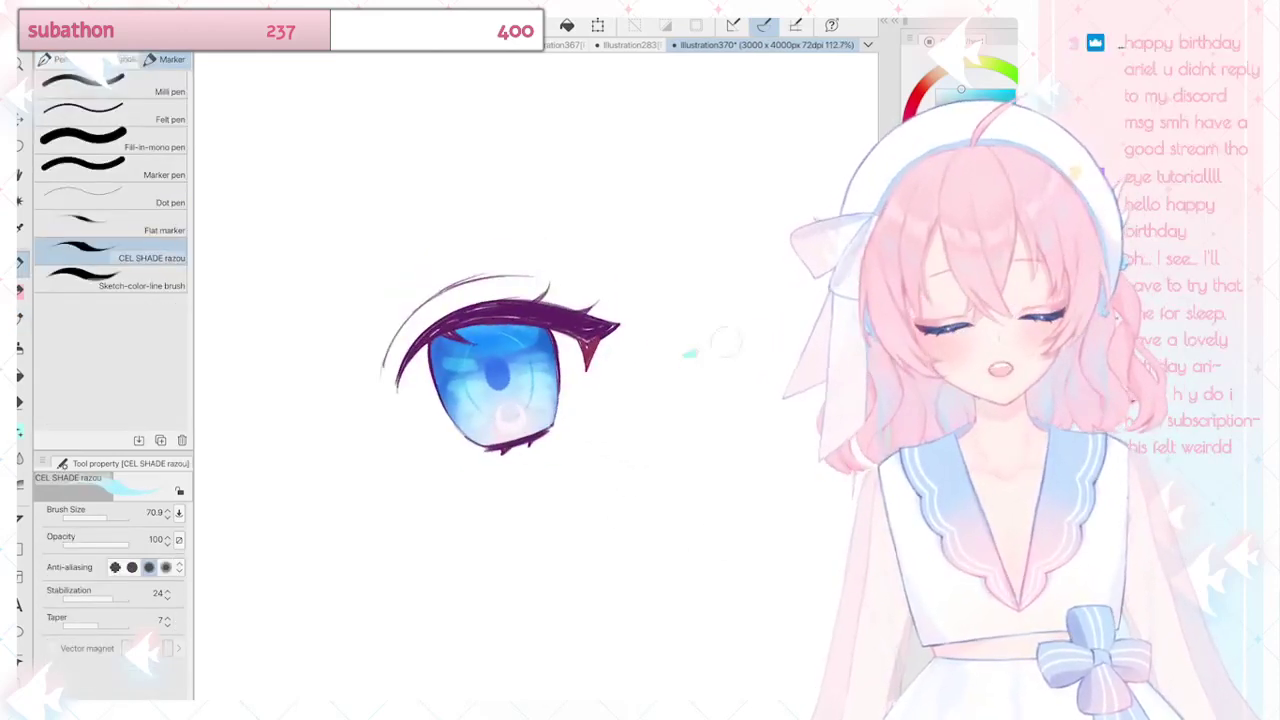
drag(683, 355, 808, 316)
mouse_move(668, 345)
mouse_down()
mouse_move(698, 312)
mouse_move(773, 281)
mouse_move(672, 362)
mouse_up()
drag(716, 281, 731, 274)
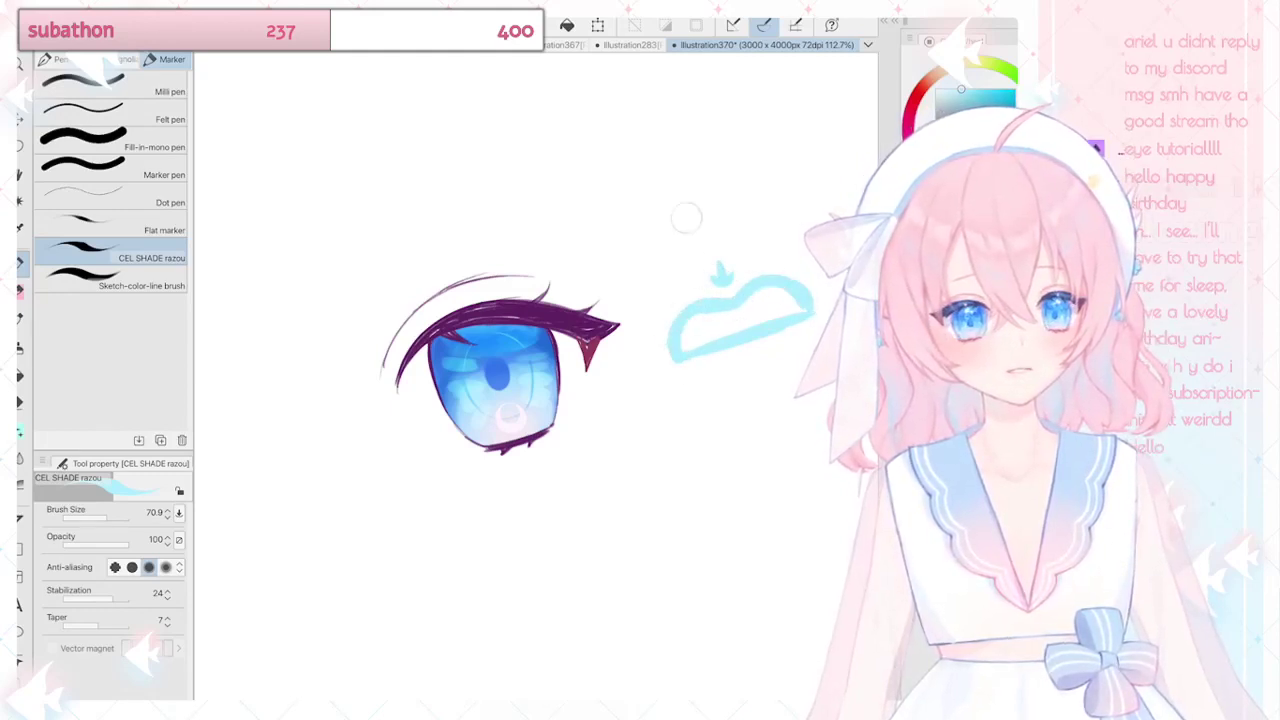
drag(690, 211, 698, 239)
drag(704, 209, 678, 296)
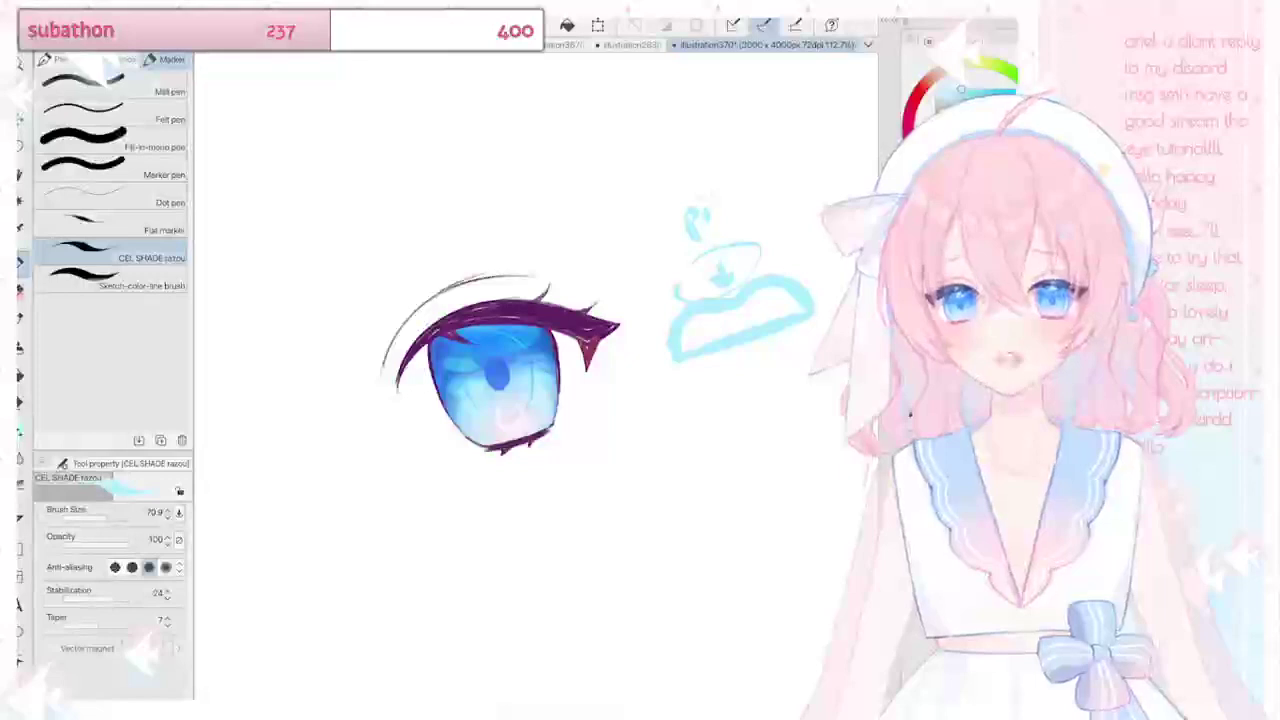
Step: Erase the cyan sketches beside the eye with the Hard eraser at size 139.0
key(e)
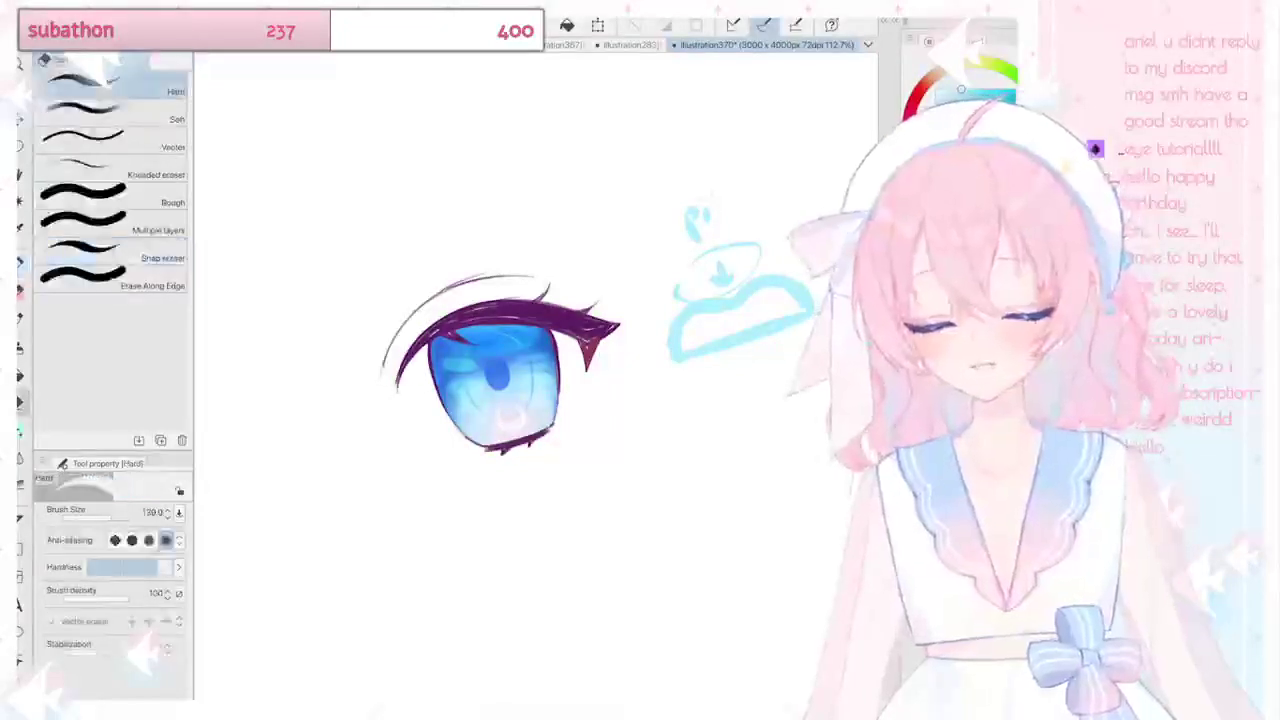
key(bracketright)
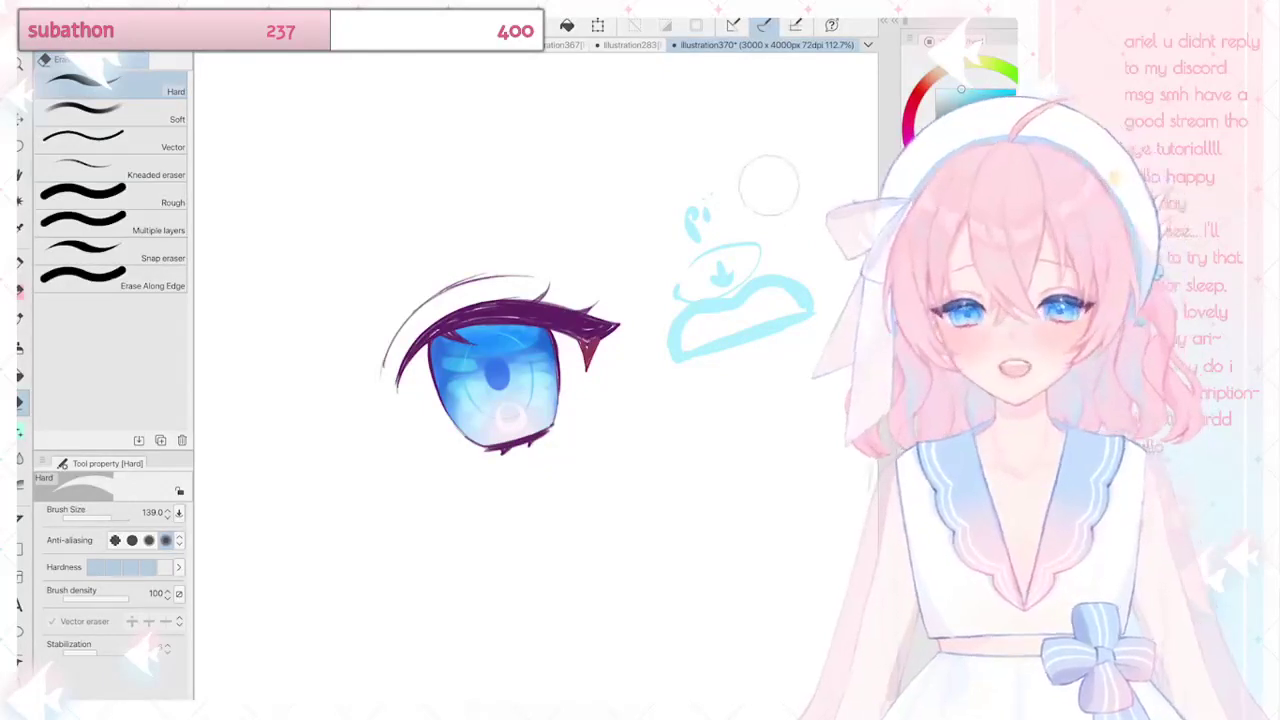
mouse_move(746, 195)
mouse_down()
mouse_move(713, 226)
mouse_move(711, 191)
mouse_move(708, 269)
mouse_move(773, 262)
mouse_up()
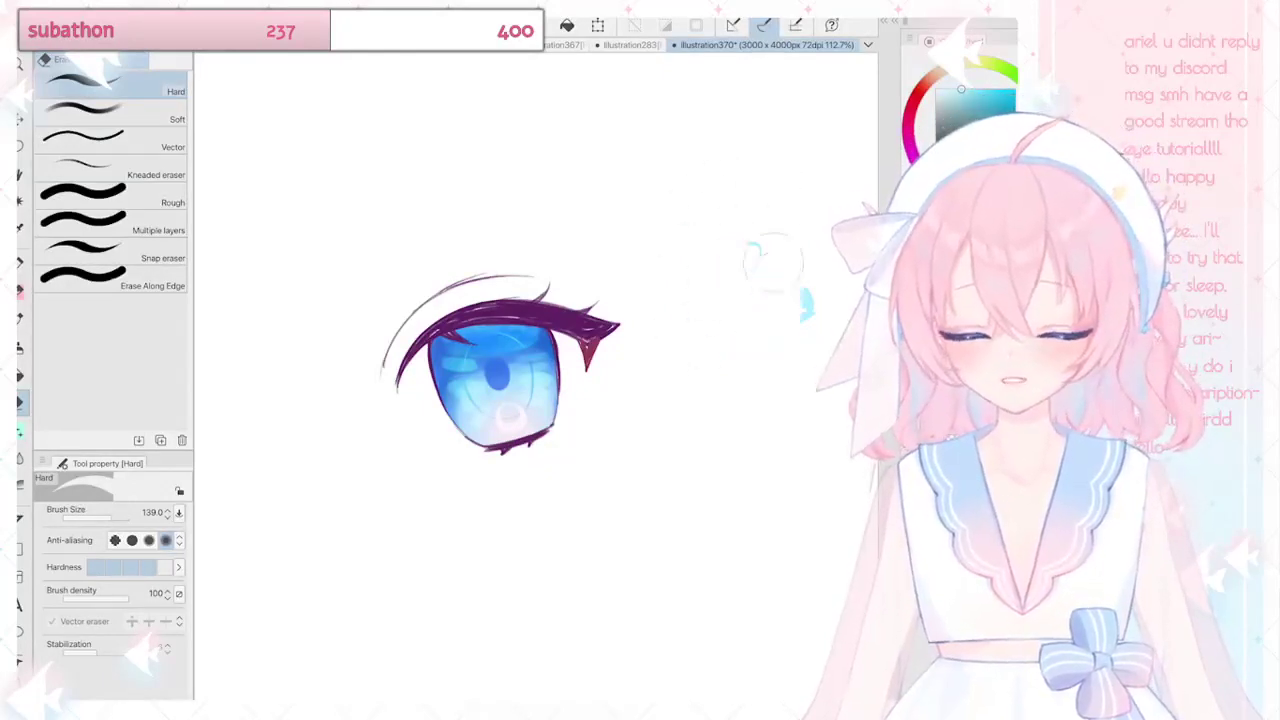
Step: Sketch another light cyan curved shape on the blank canvas beside the eye with the CEL SHADE marker at size 70.9
key(p)
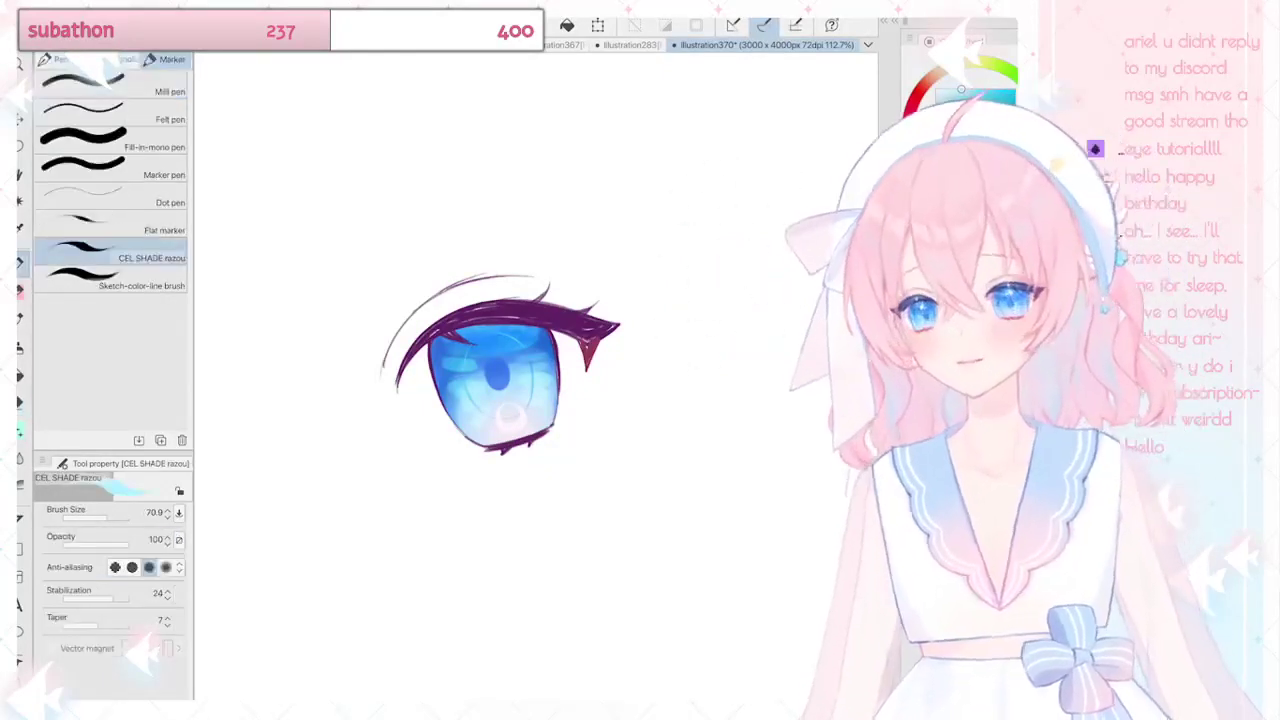
key(ctrl+equal)
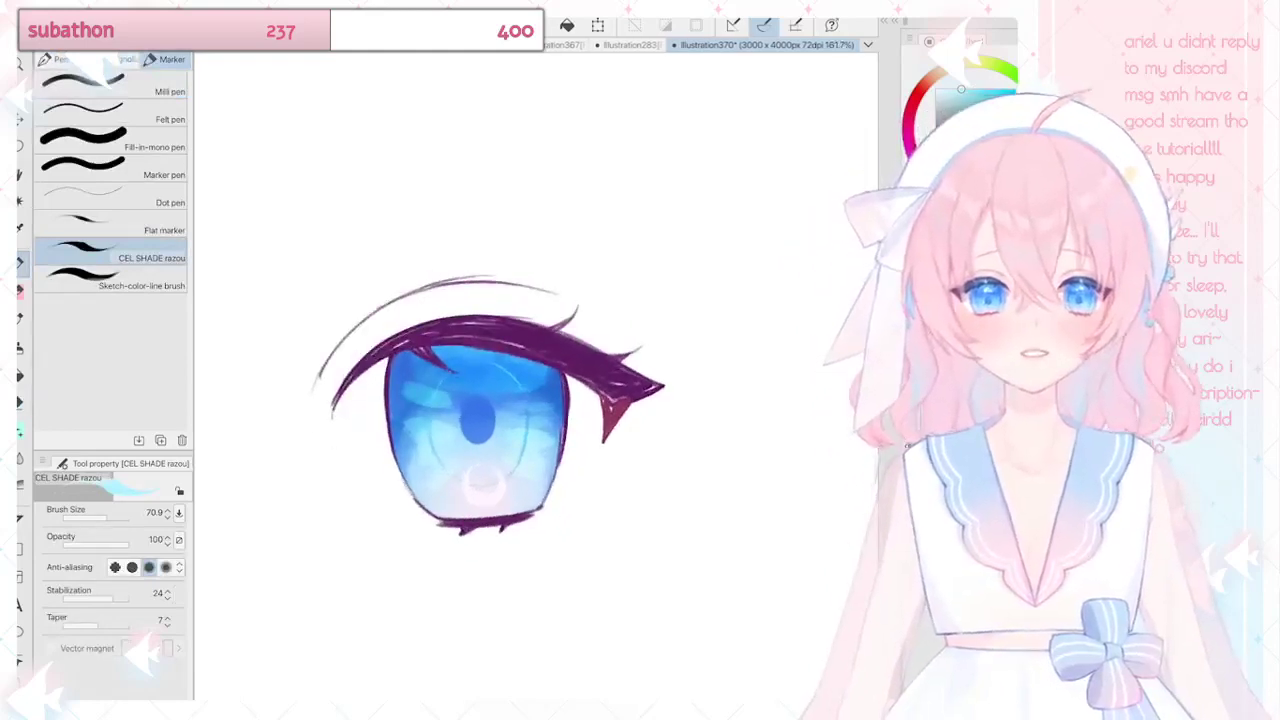
key(ctrl+equal)
drag(822, 383, 876, 474)
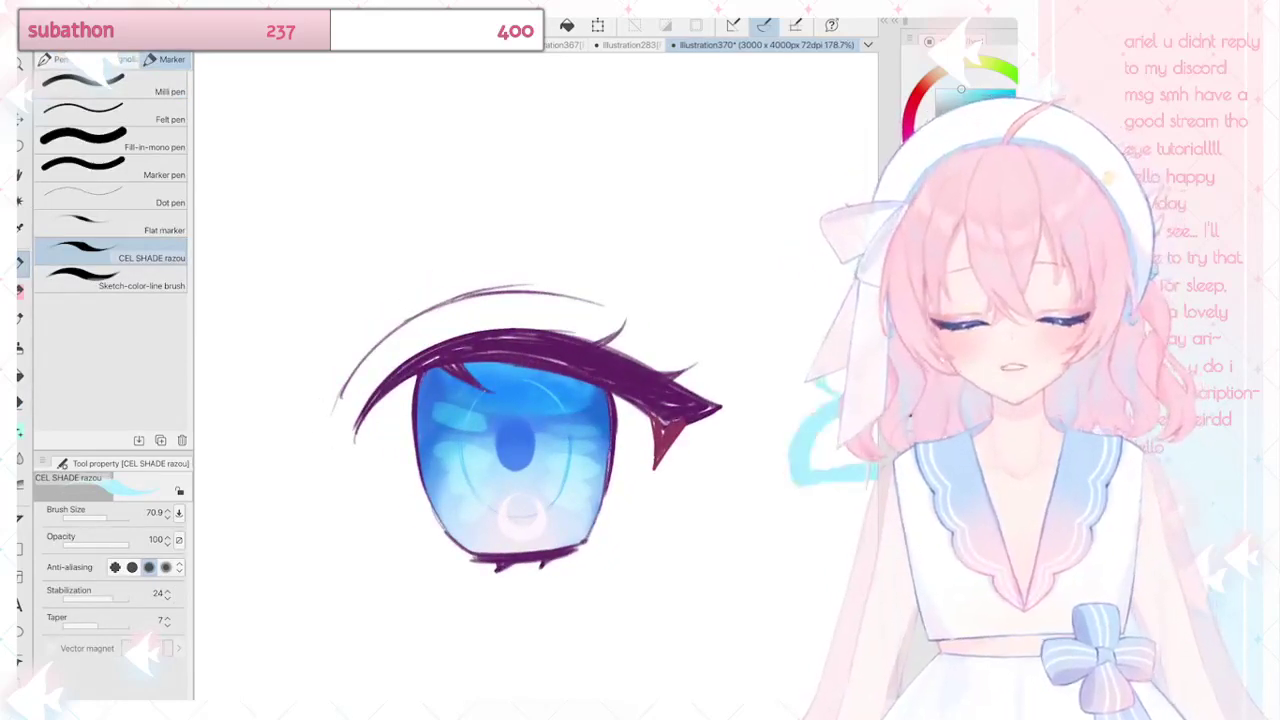
Step: Undo the cyan sketch beside the eye and the Watery patches on both sides of the iris
key(ctrl+z)
key(ctrl+z)
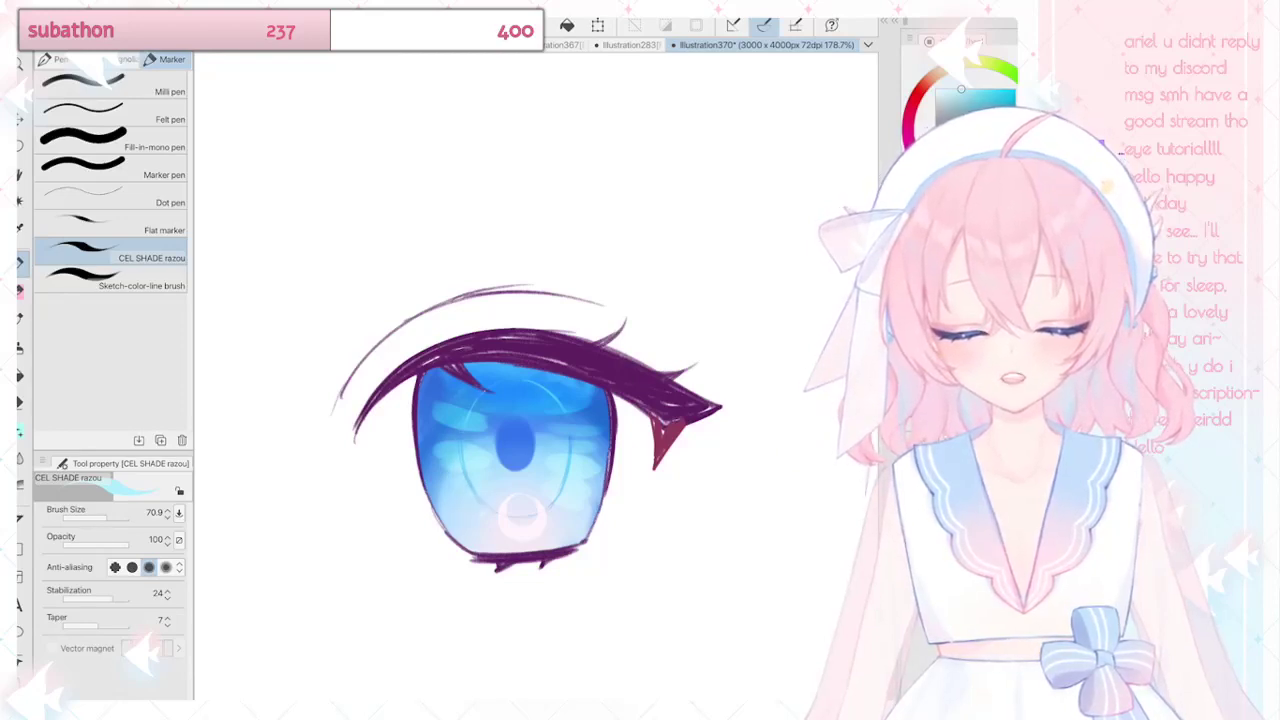
key(ctrl+z)
key(ctrl+z)
key(ctrl+z)
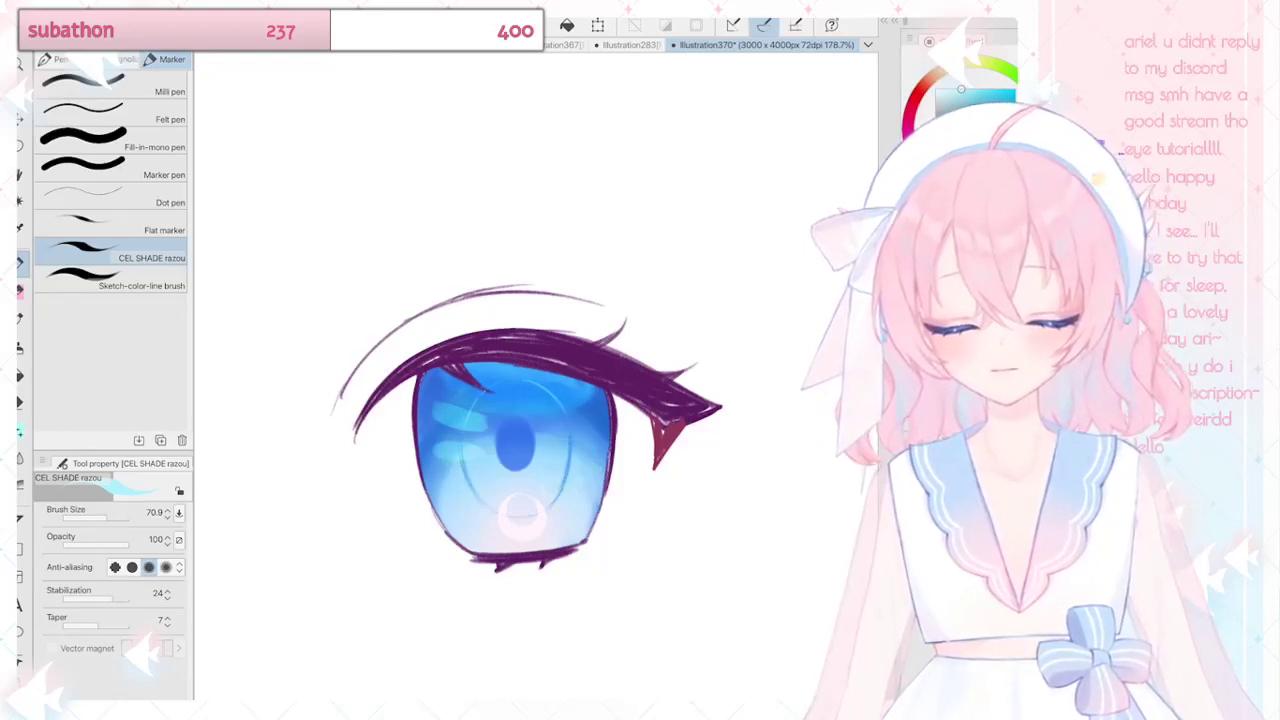
key(ctrl+z)
Step: Scatter small white light specks across the iris and pupil with the PrismDust few brush at size 650.6
scroll(552, 474, up, 3)
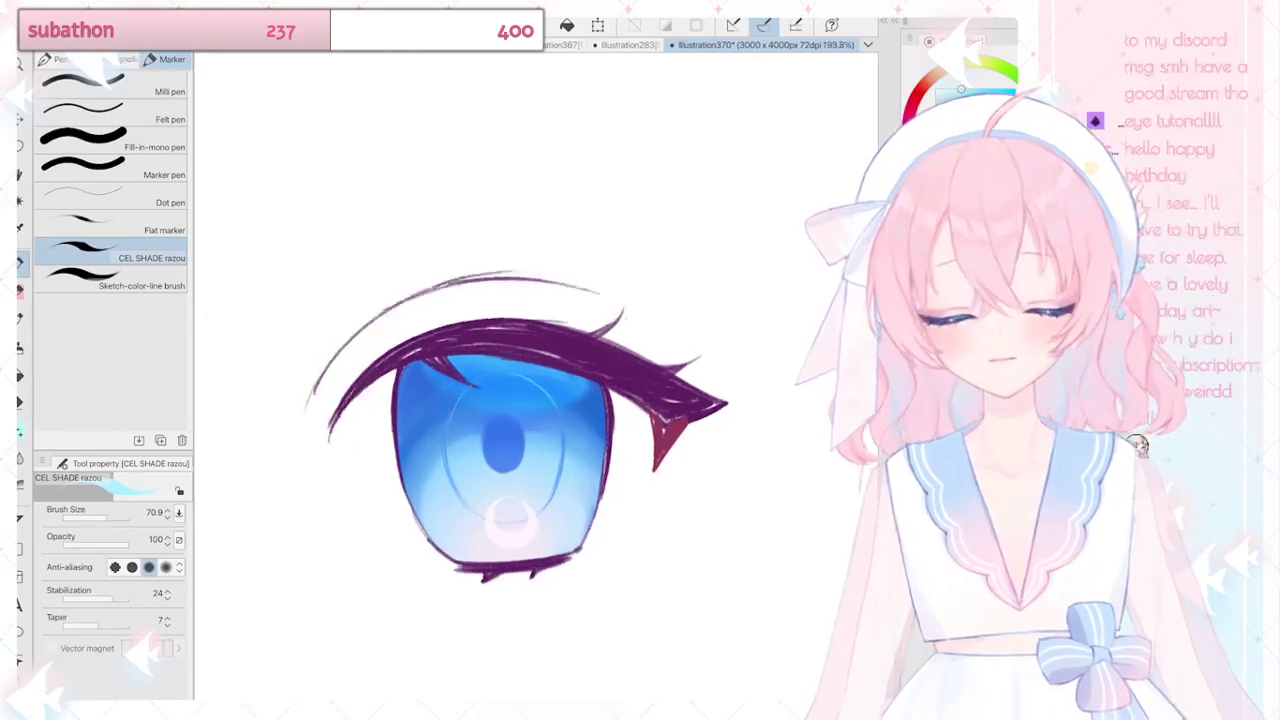
scroll(552, 474, up, 1)
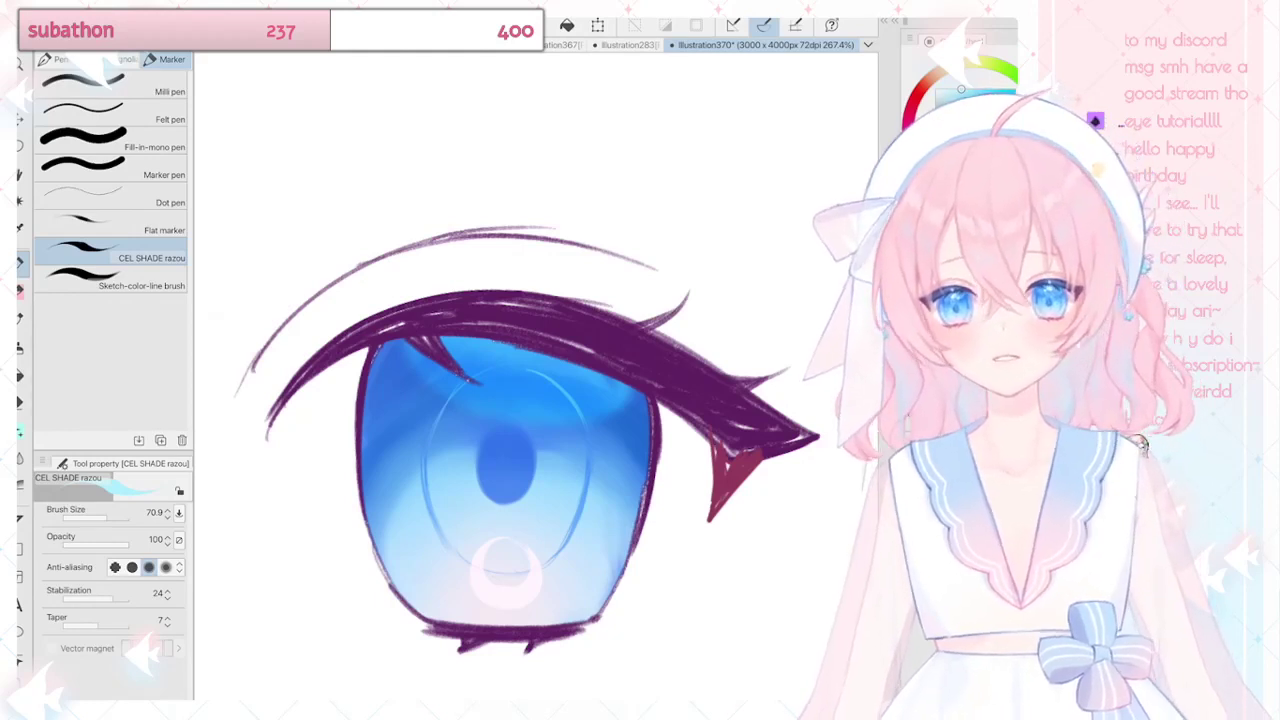
key(b)
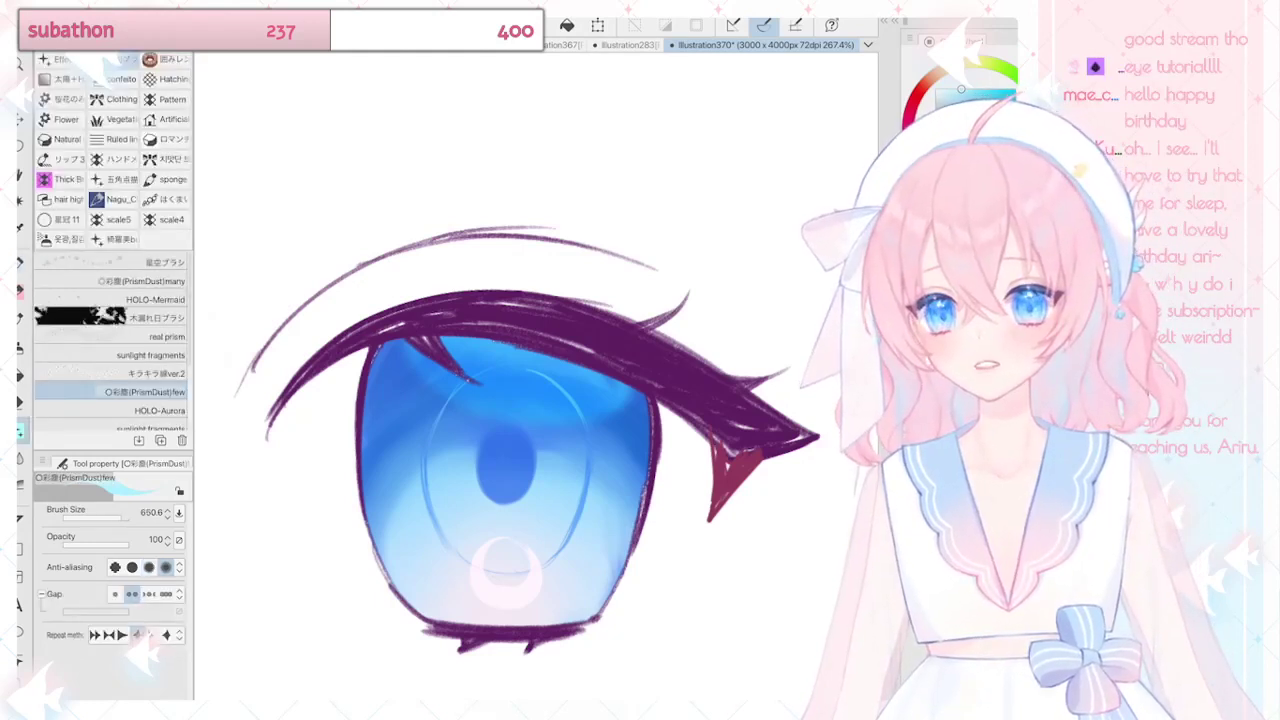
key(j)
key(b)
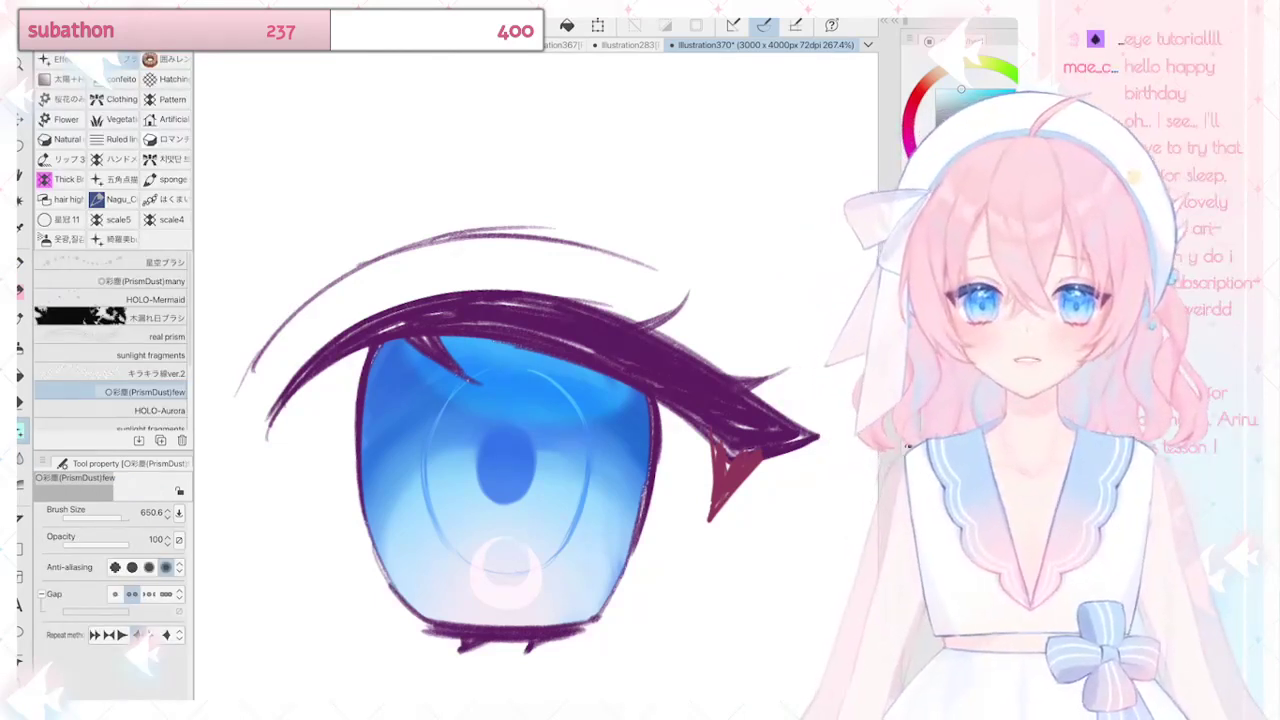
click(506, 485)
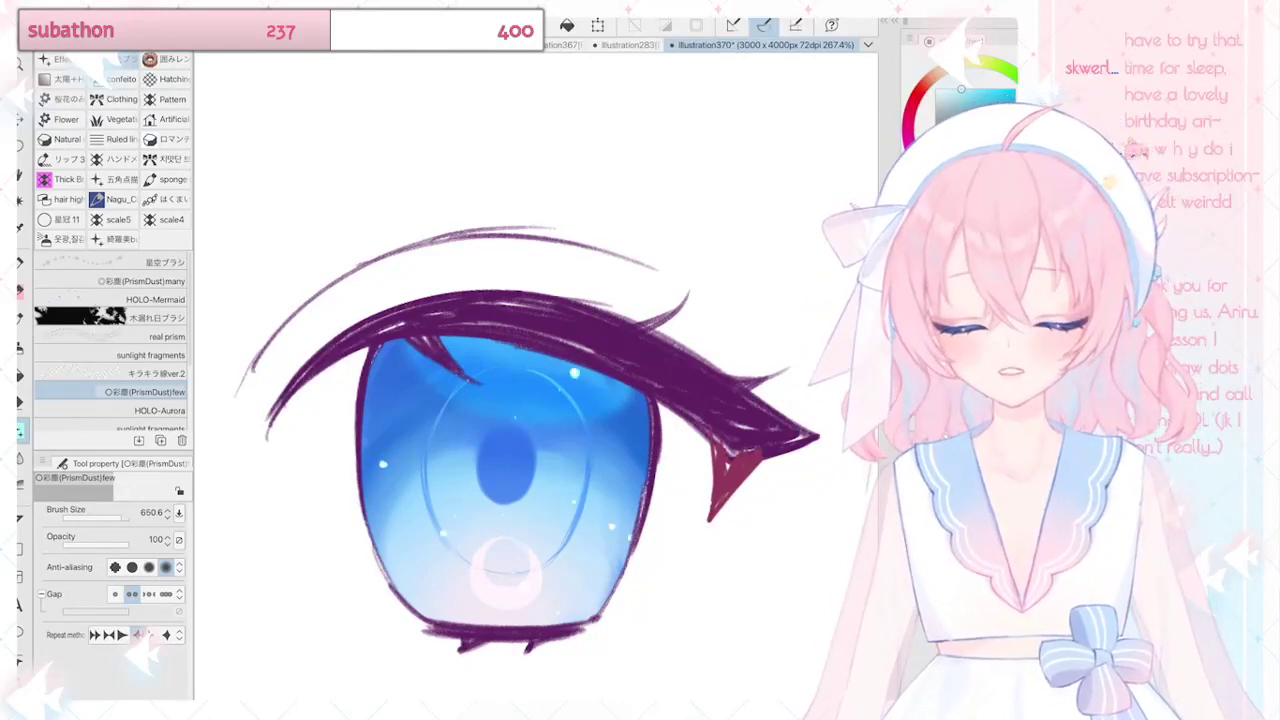
drag(490, 440, 505, 480)
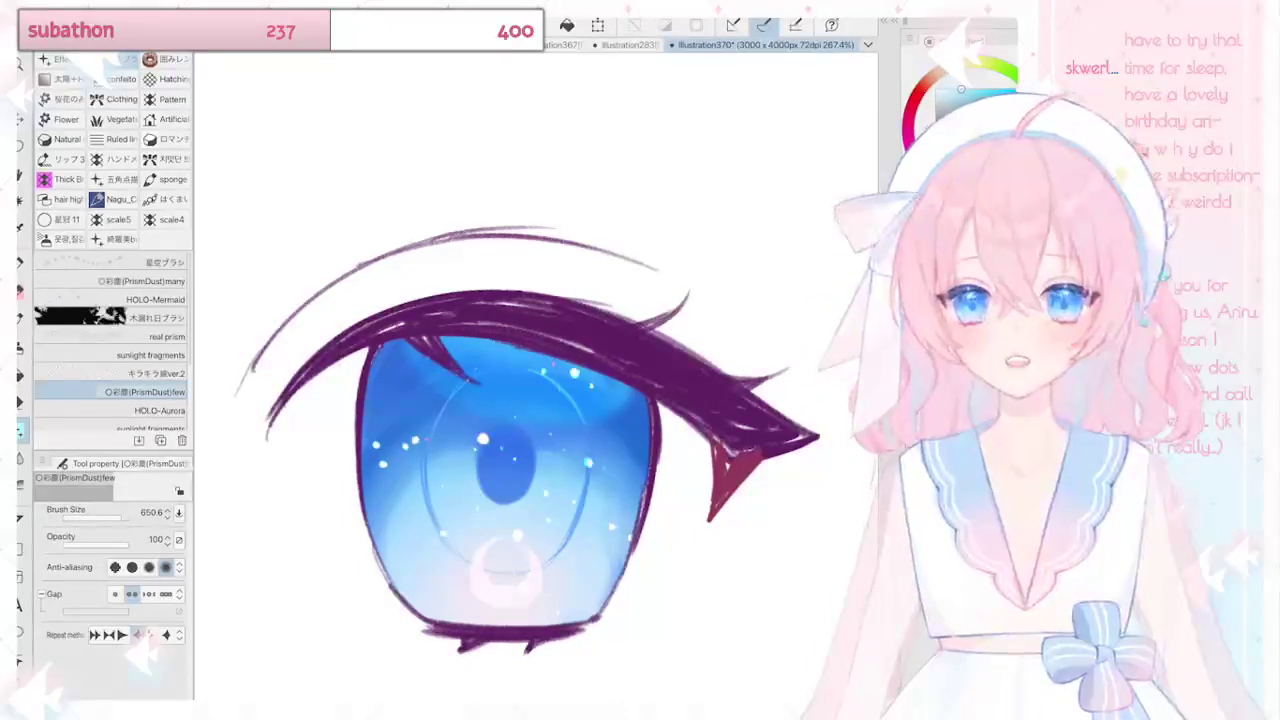
scroll(535, 490, up, 5)
scroll(600, 440, down, 3)
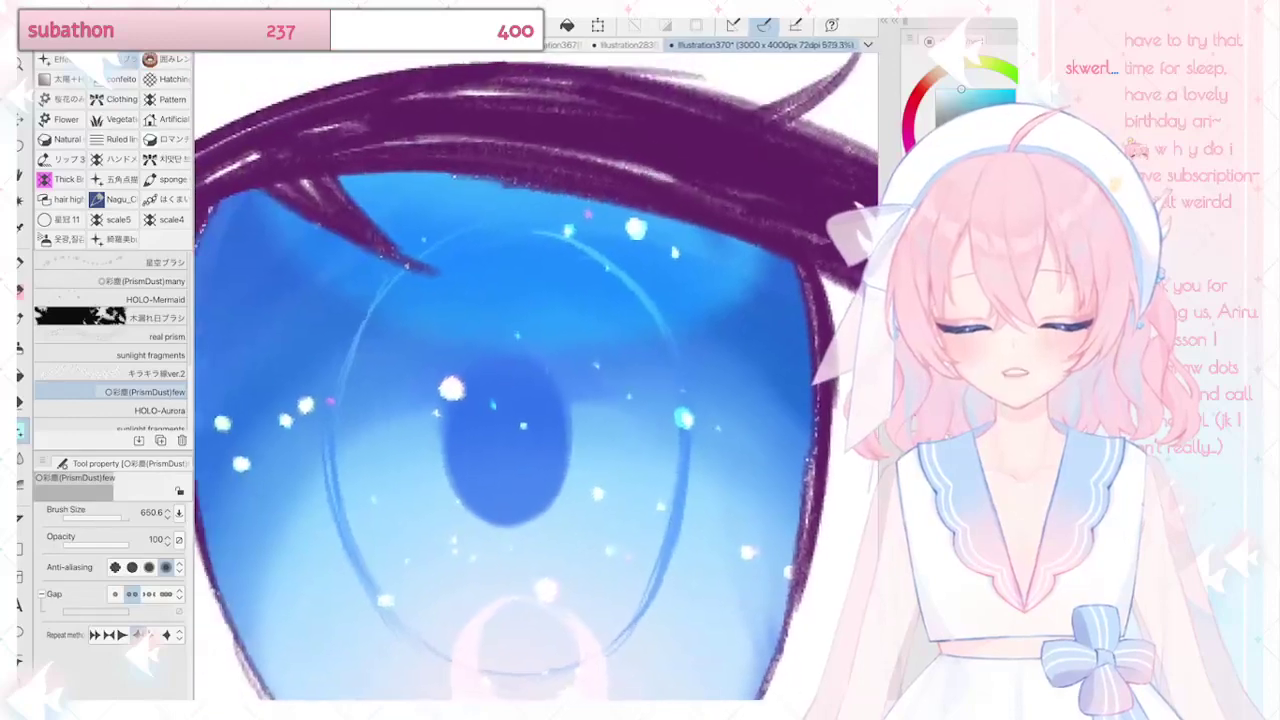
click(492, 318)
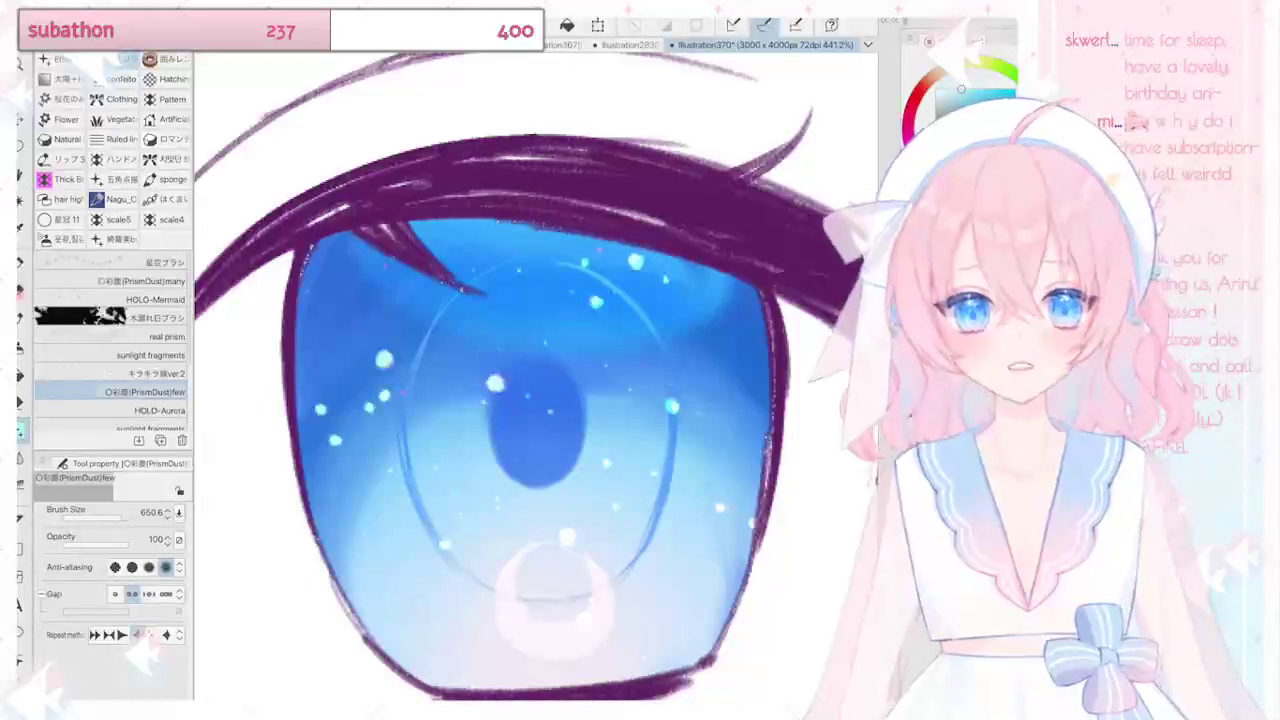
Step: Tint the white specks beside the pupil cyan with the CEL SHADE marker, and check the iris with the line art hidden
key(p)
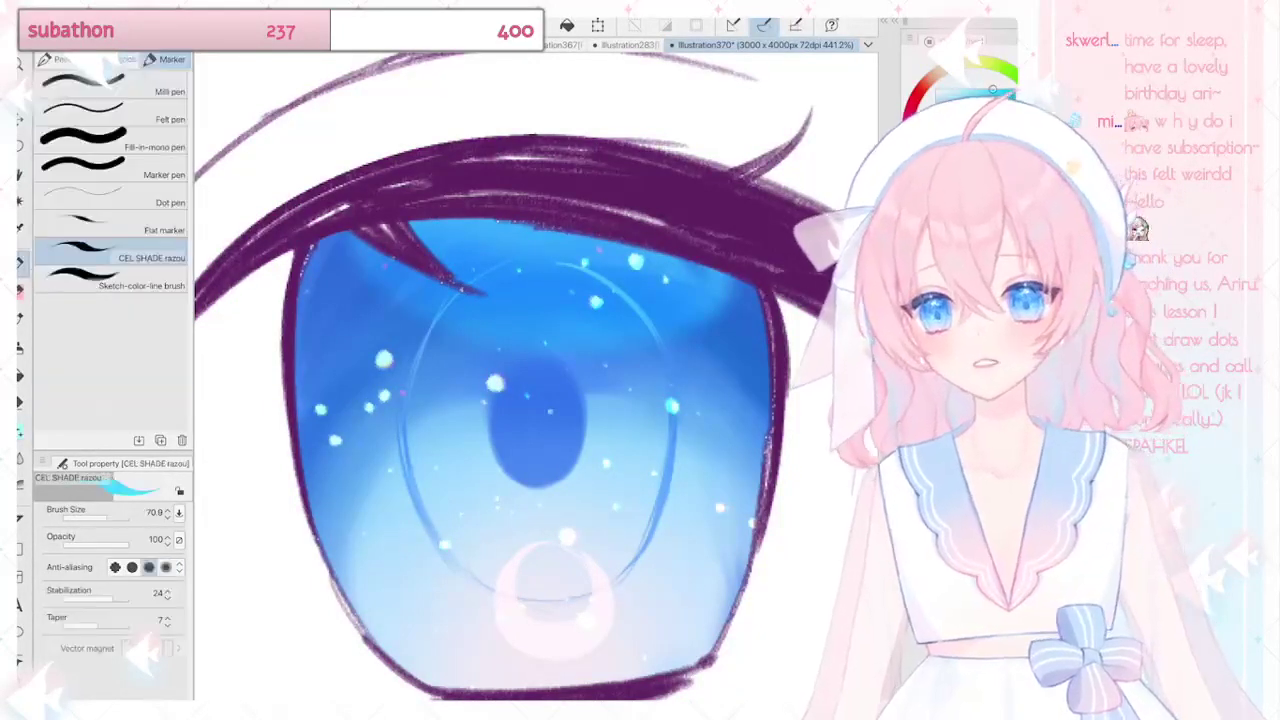
drag(385, 354, 372, 407)
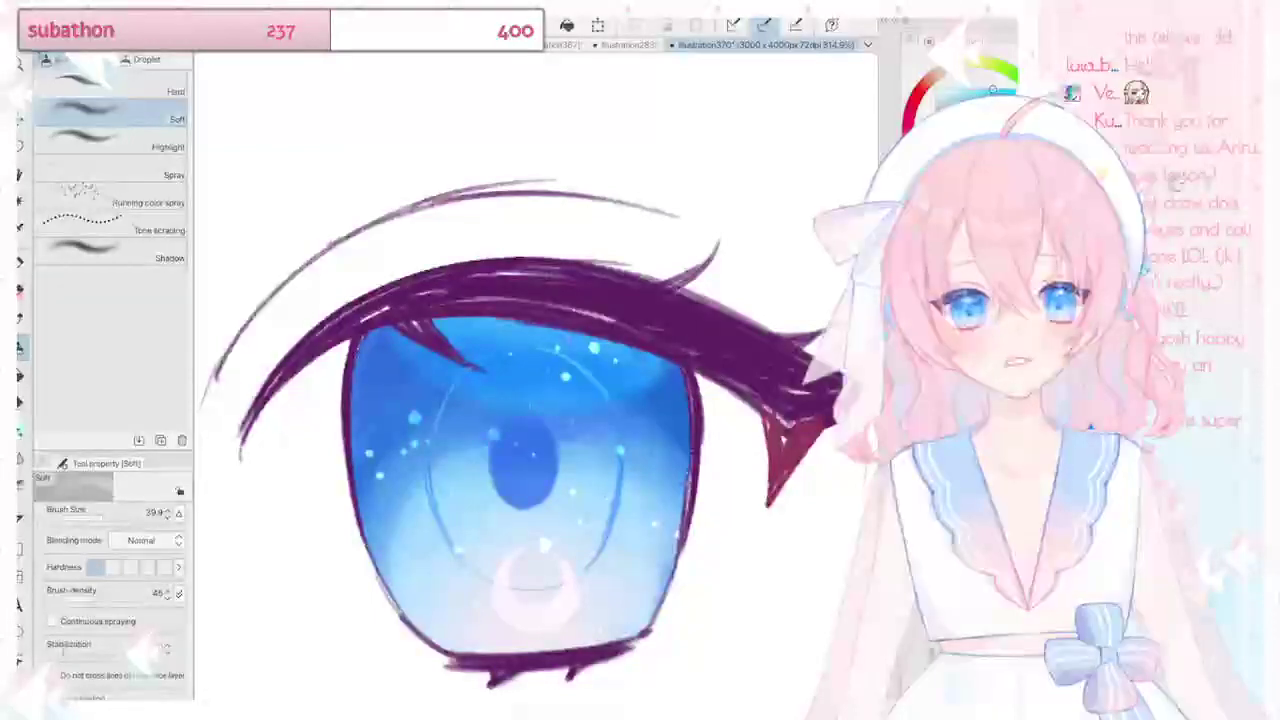
click(908, 480)
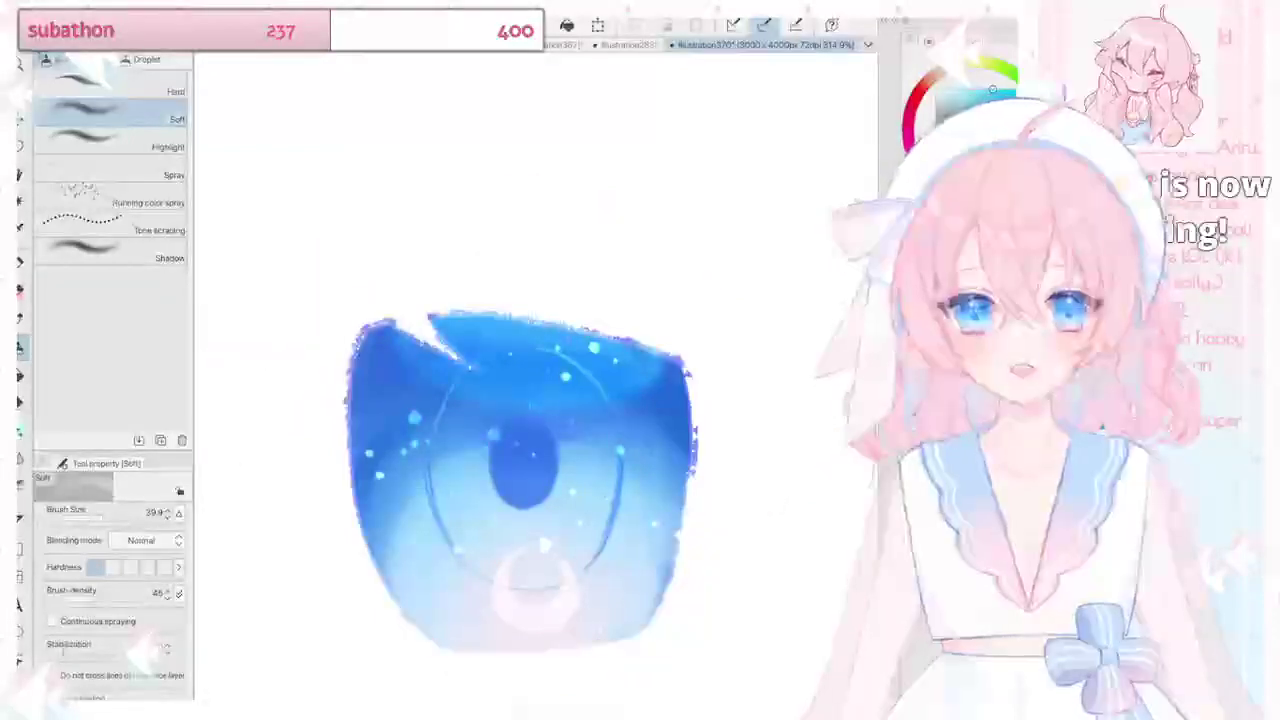
click(908, 480)
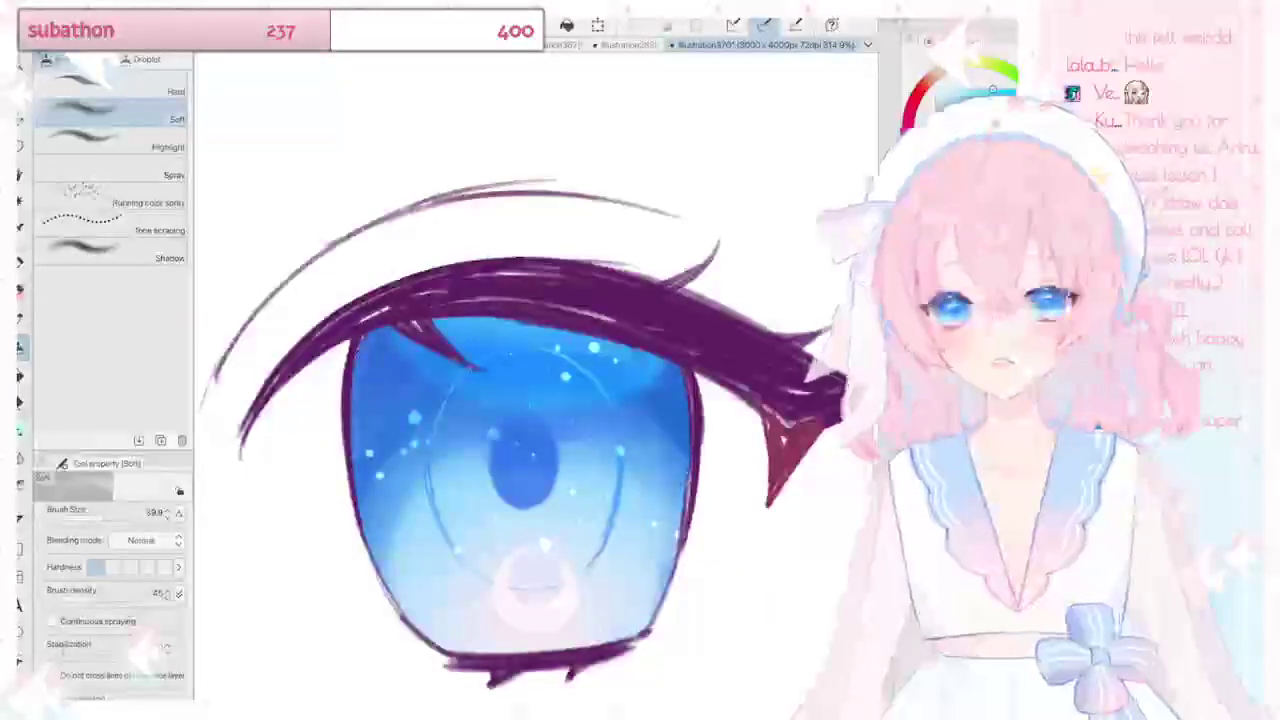
Step: Stamp four white star sparkles around the pupil and ring with the Sparkle A brush at size 4.4 and particle size 93.5
key(j)
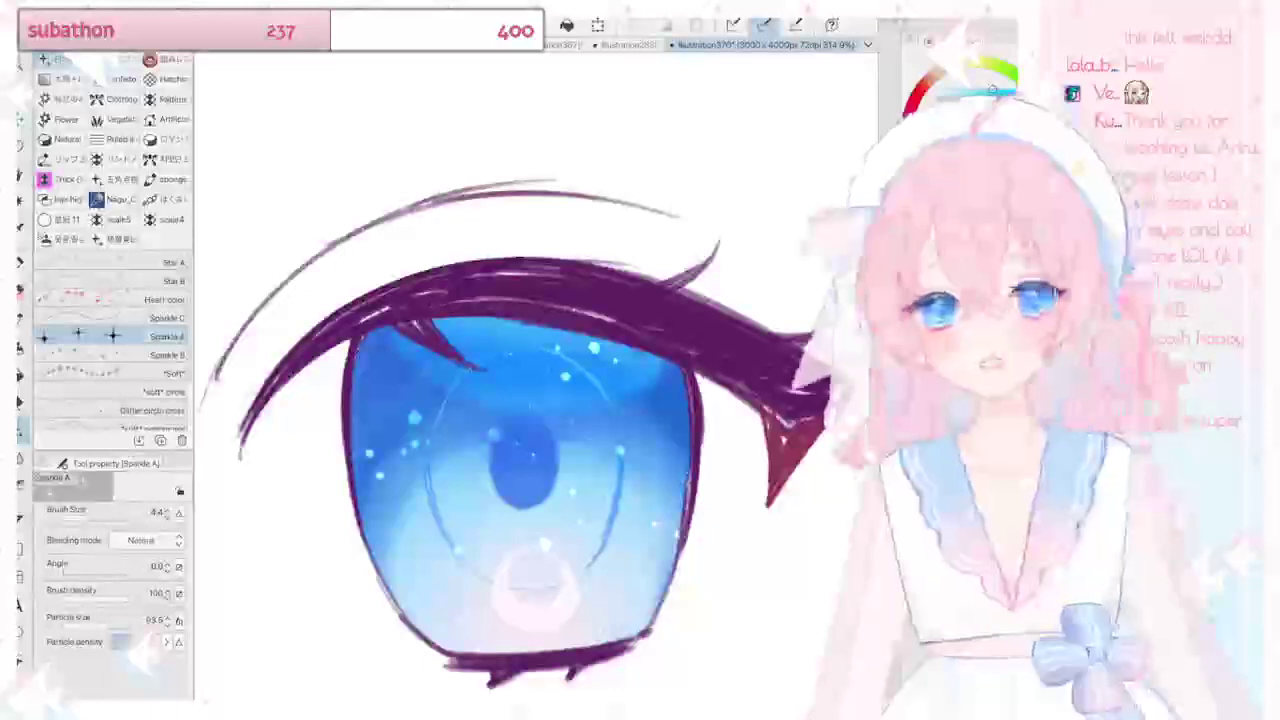
click(493, 373)
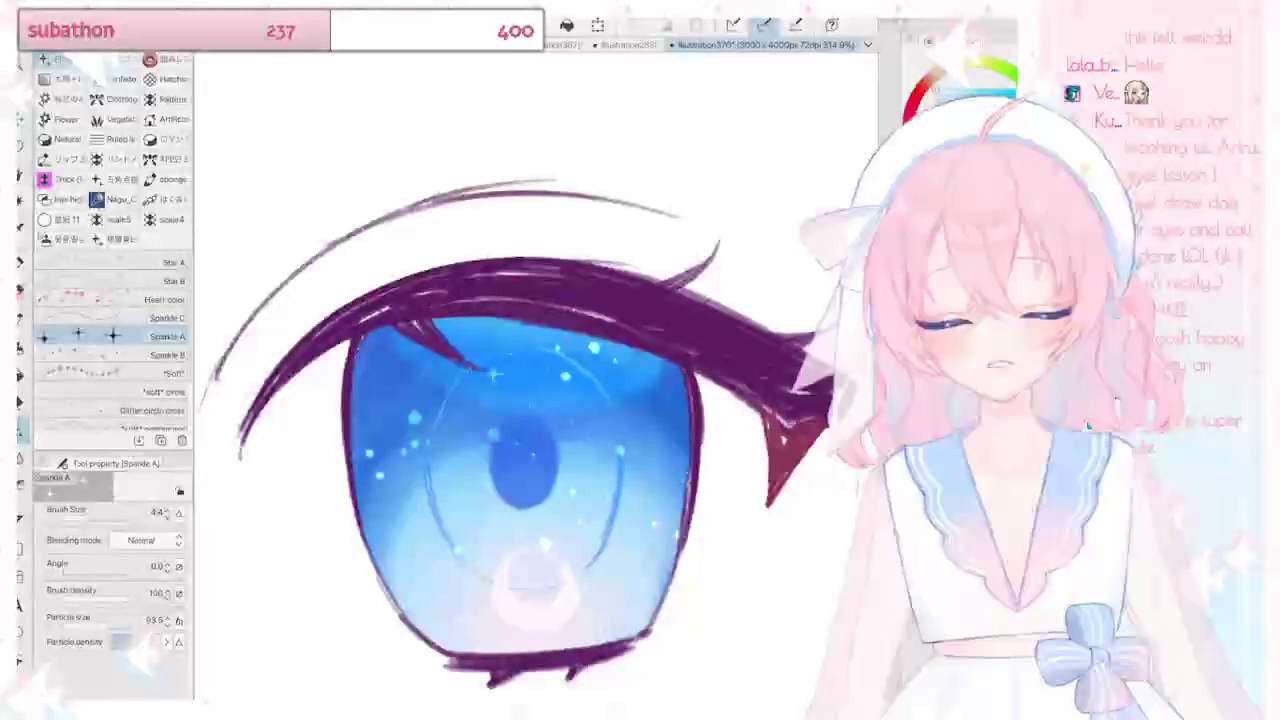
click(489, 432)
click(620, 400)
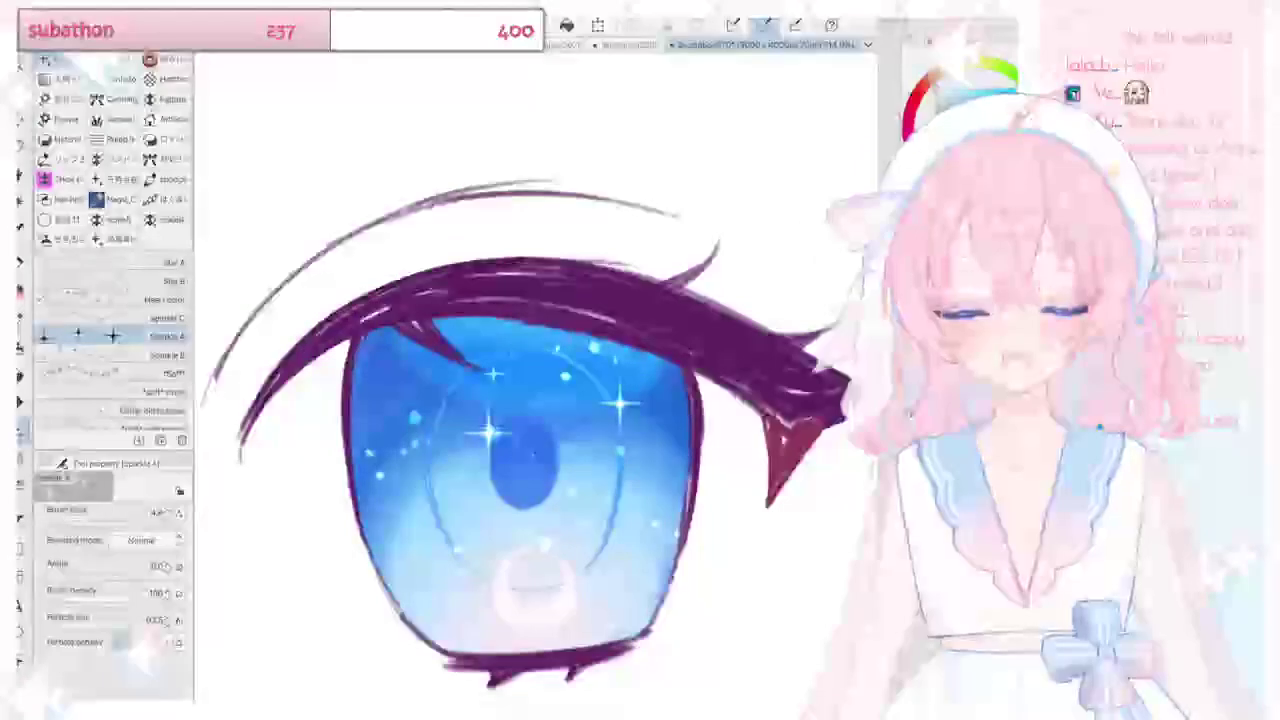
click(500, 552)
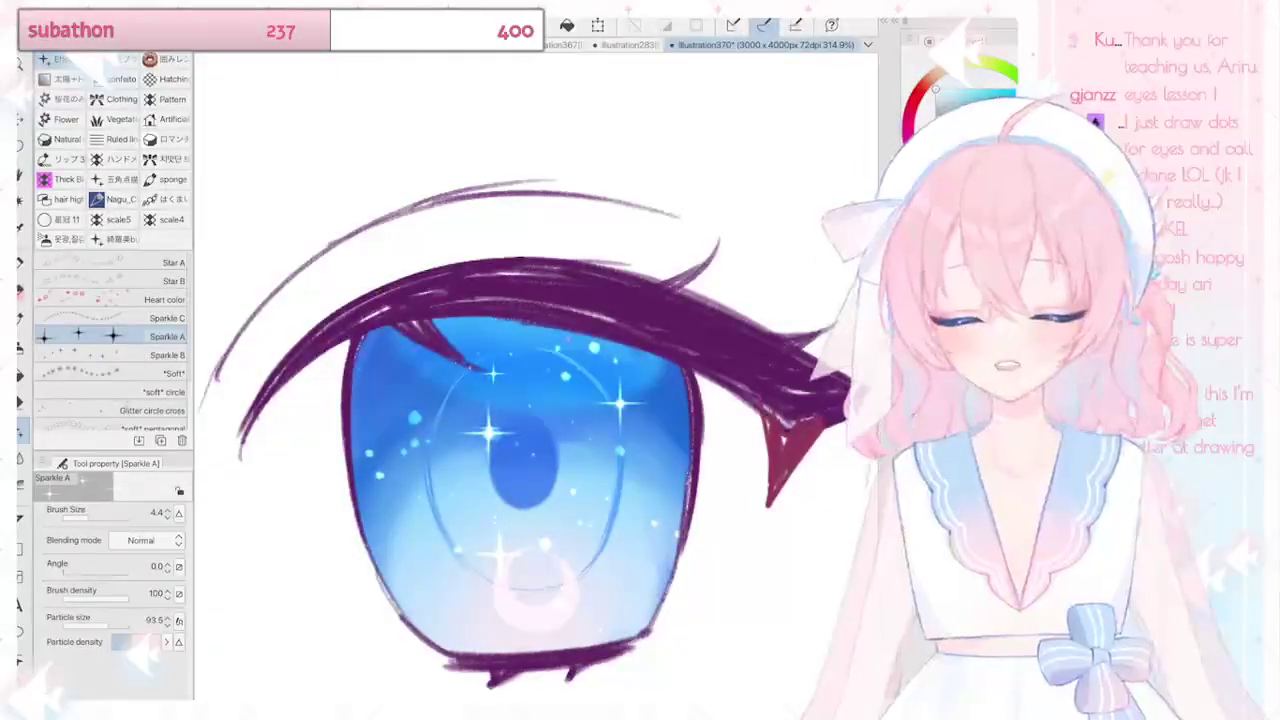
Step: Stamp a large star sparkle over the pupil's upper edge with Sparkle A at brush size 39.9 and particle size 251.7
click(102, 517)
click(539, 413)
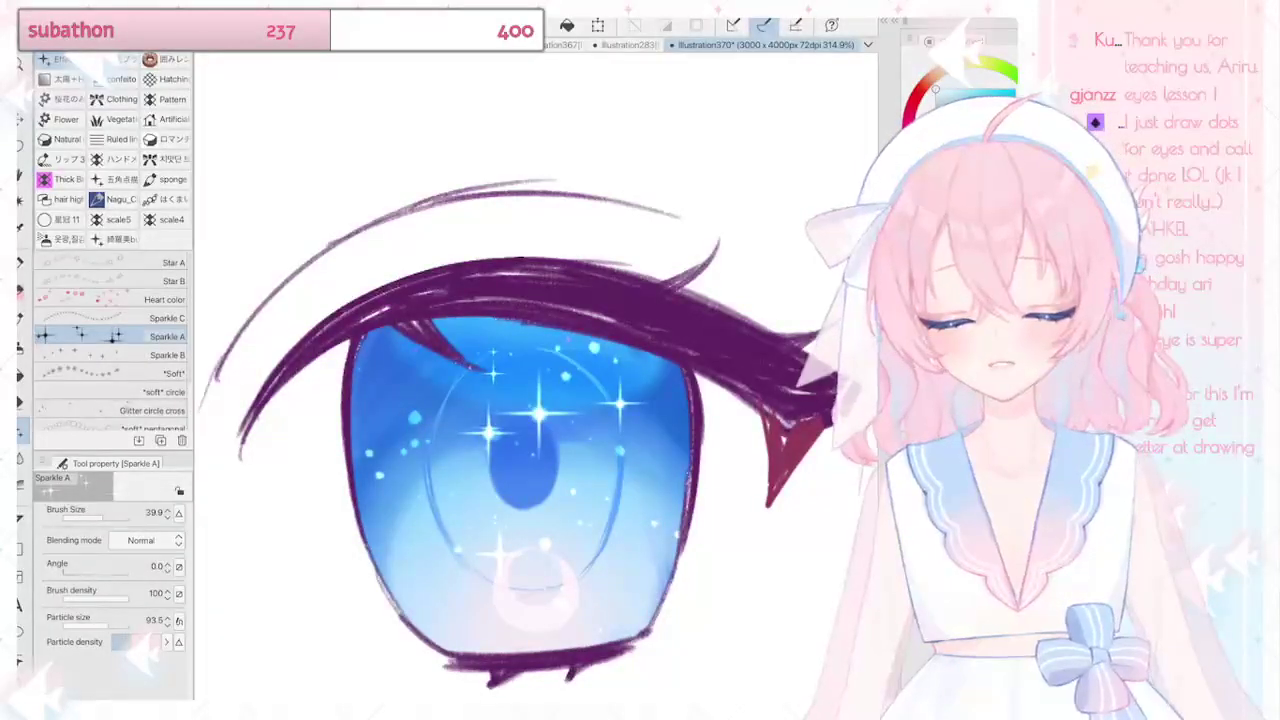
key(ctrl+z)
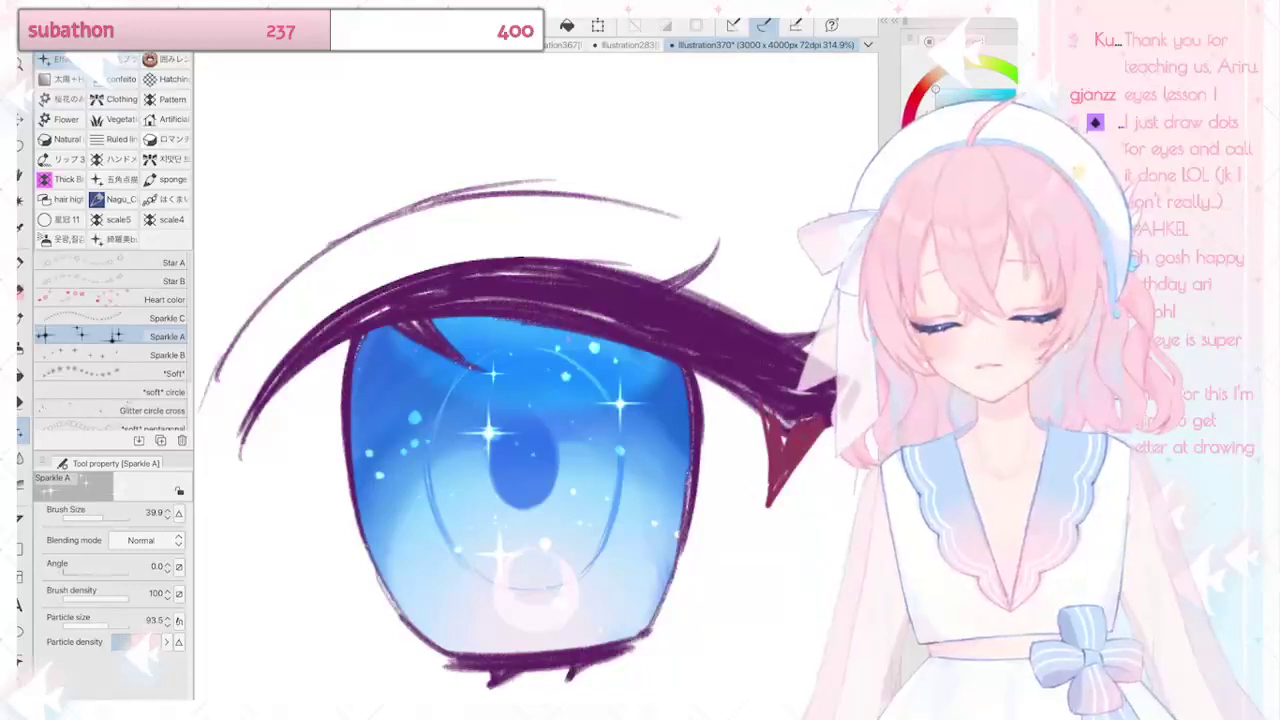
drag(80, 622, 112, 622)
click(510, 405)
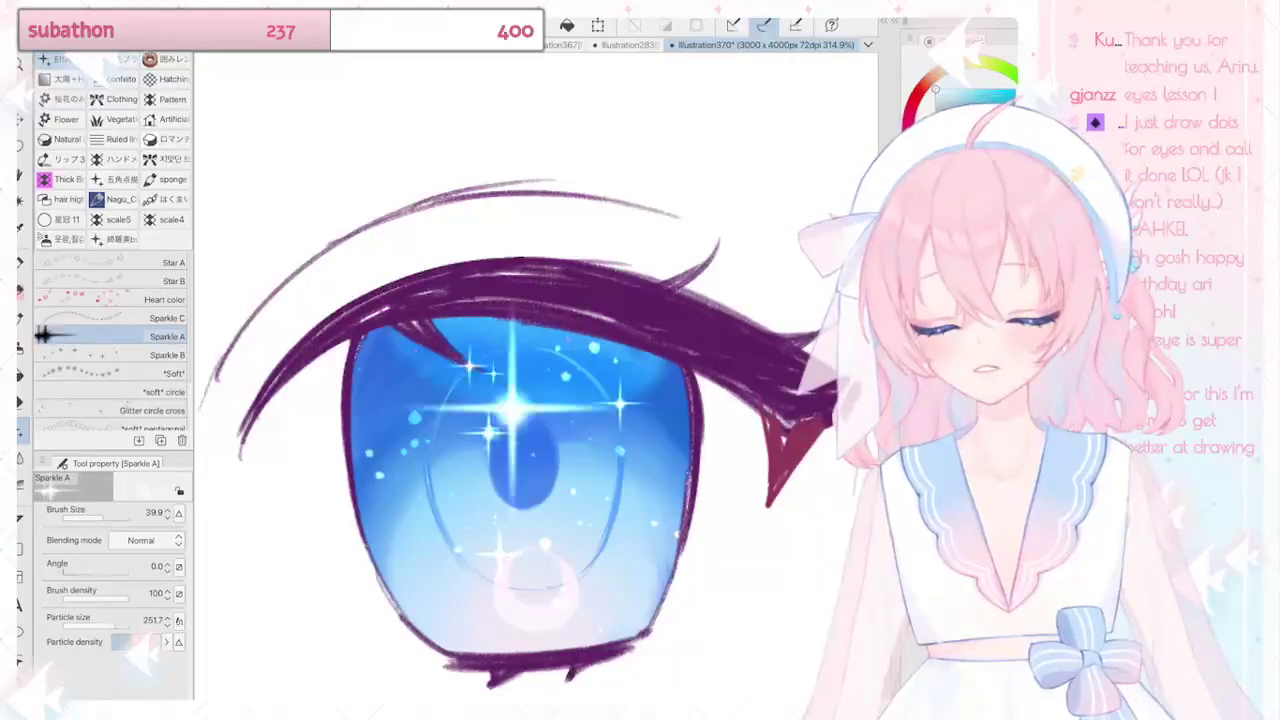
Step: Undo the large star sparkle and try Sparkle A stamps around the pupil at particle sizes 126.1 and 224.3
key(ctrl+z)
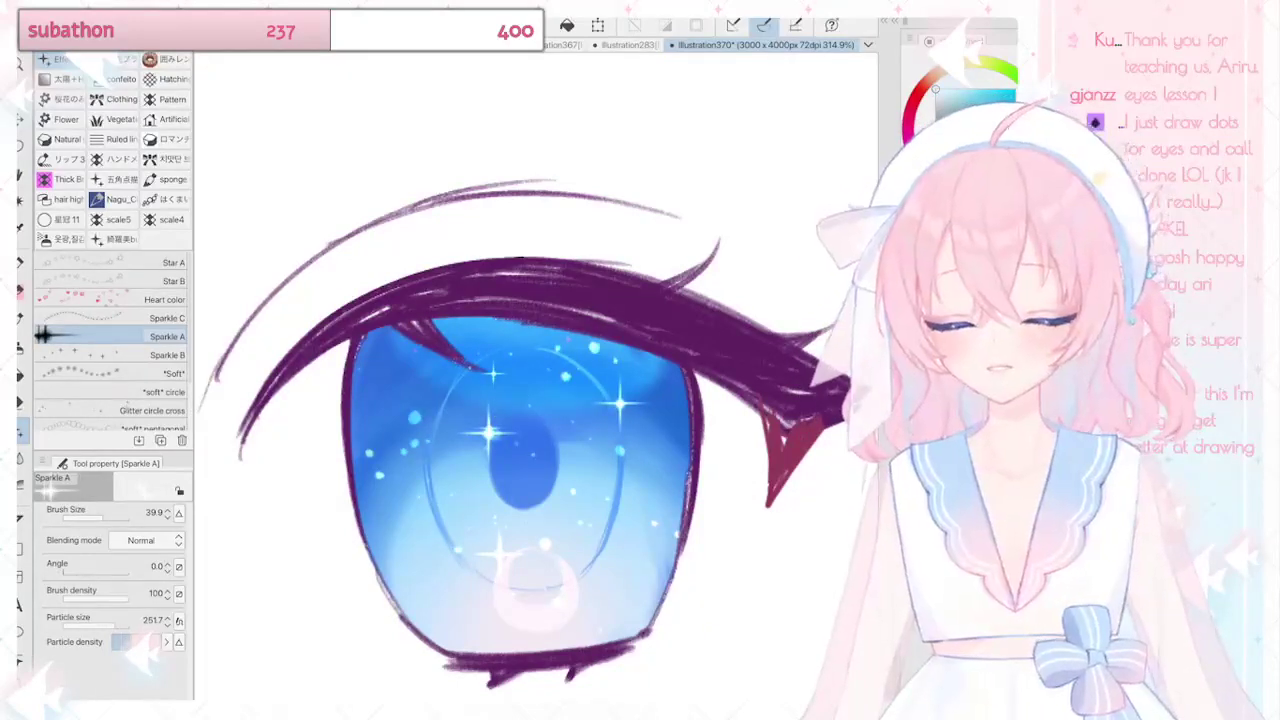
drag(114, 626, 110, 626)
click(505, 404)
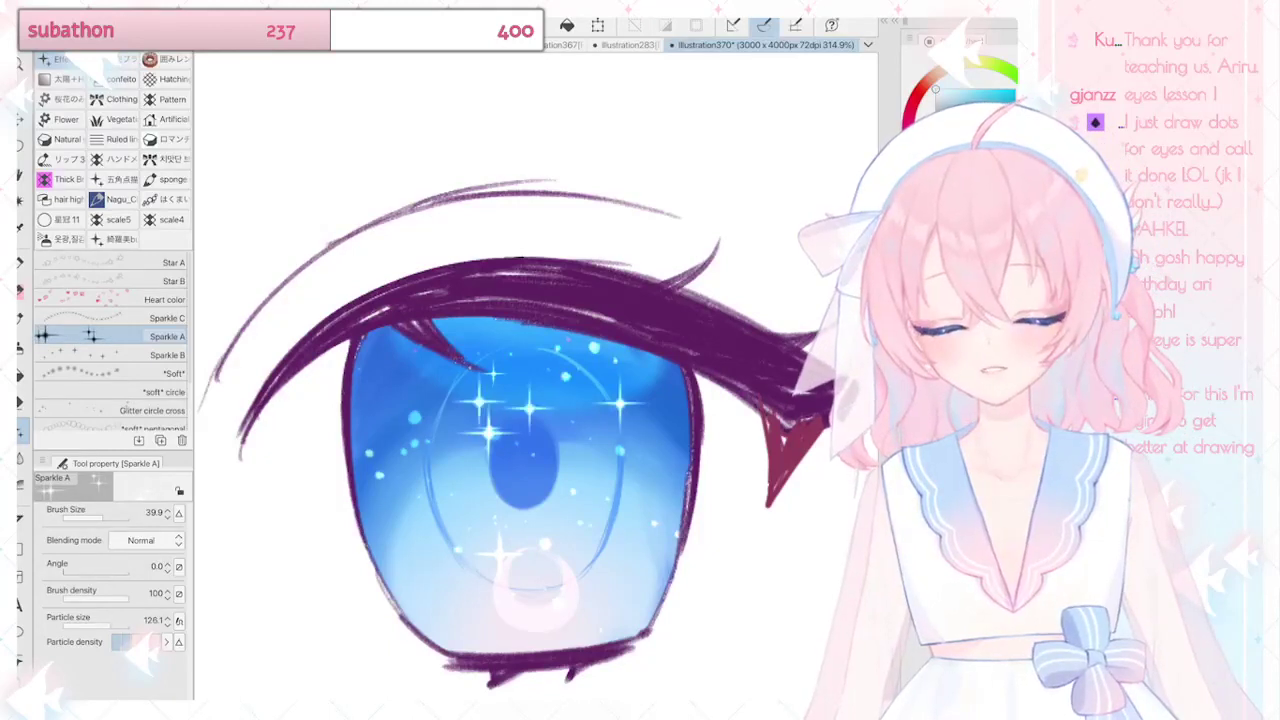
key(ctrl+z)
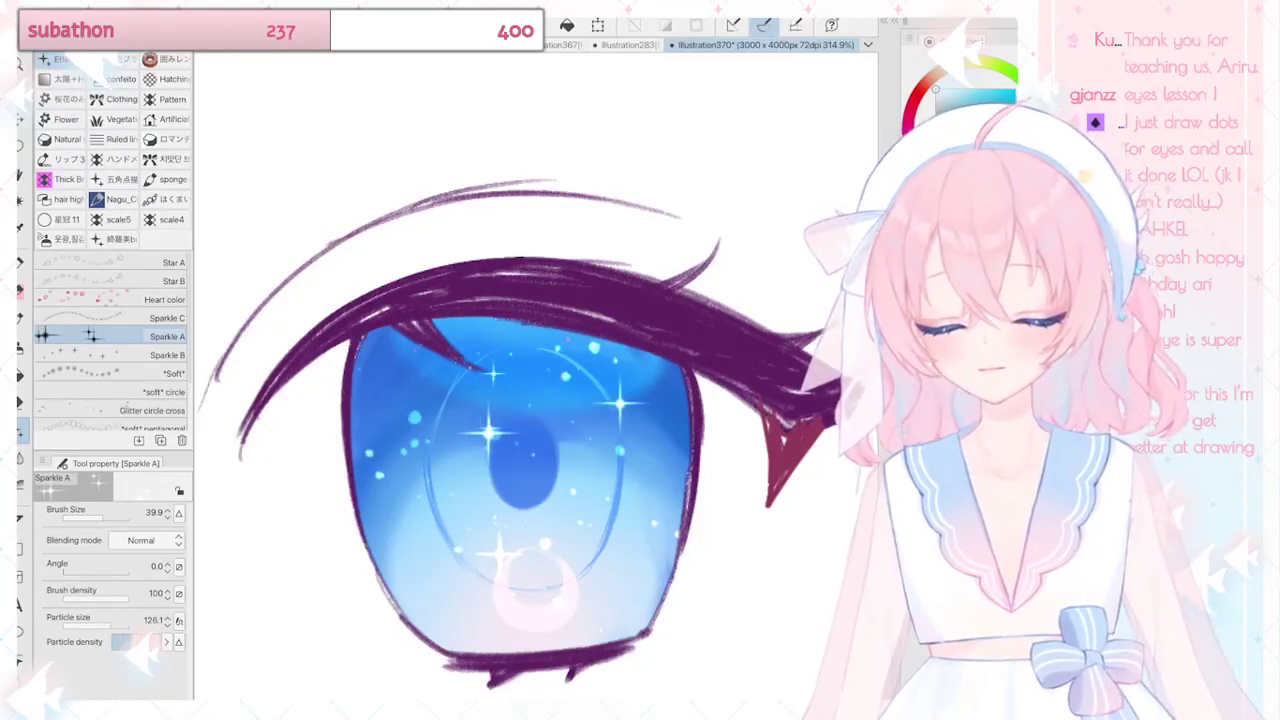
drag(110, 626, 114, 626)
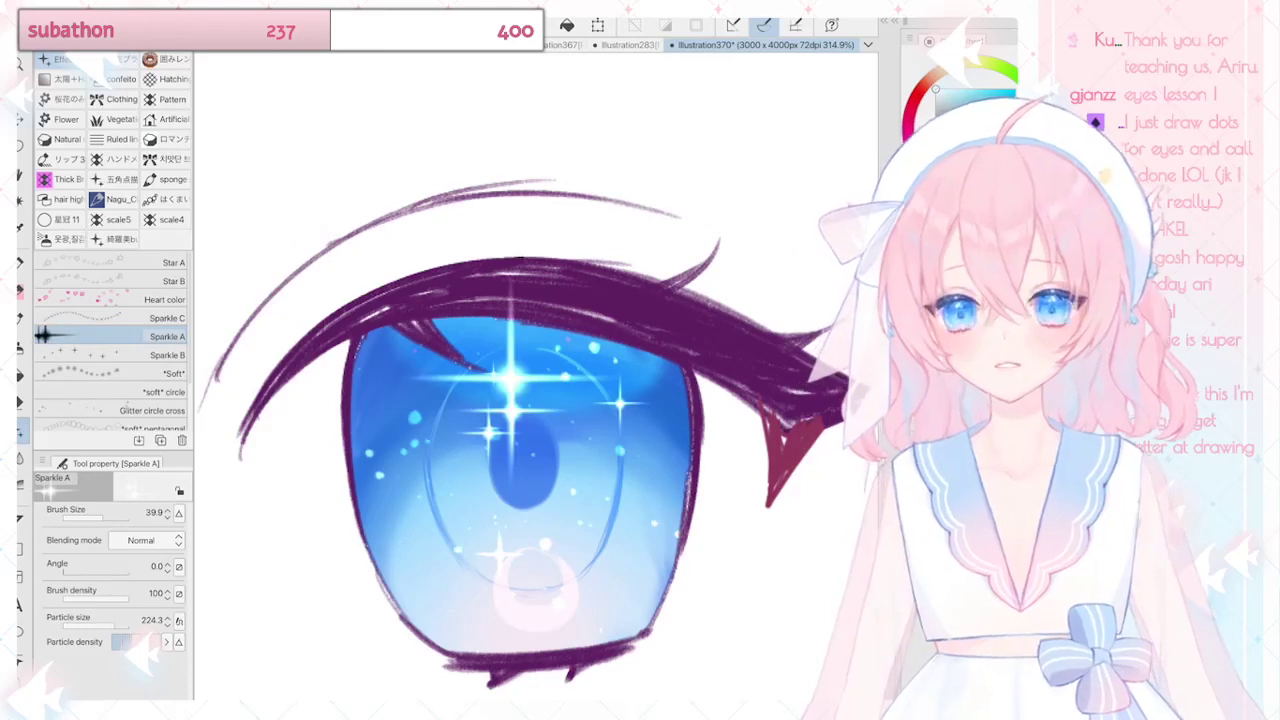
click(470, 440)
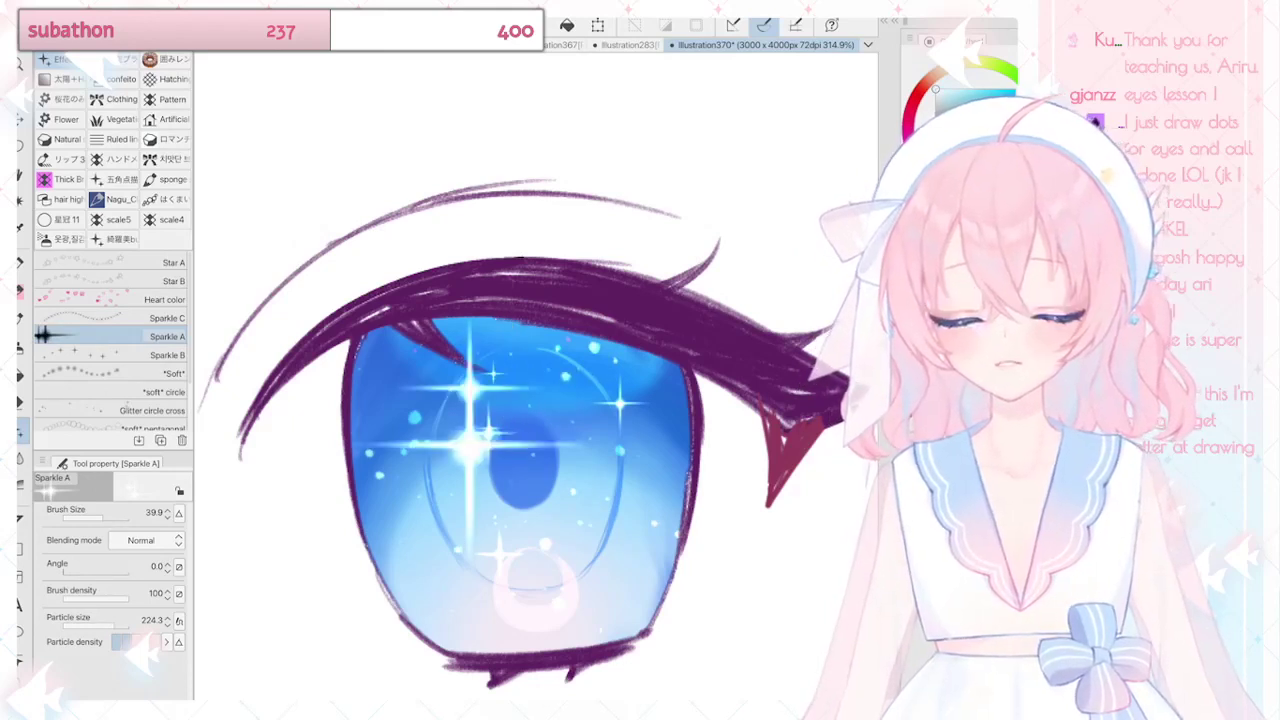
key(ctrl+z)
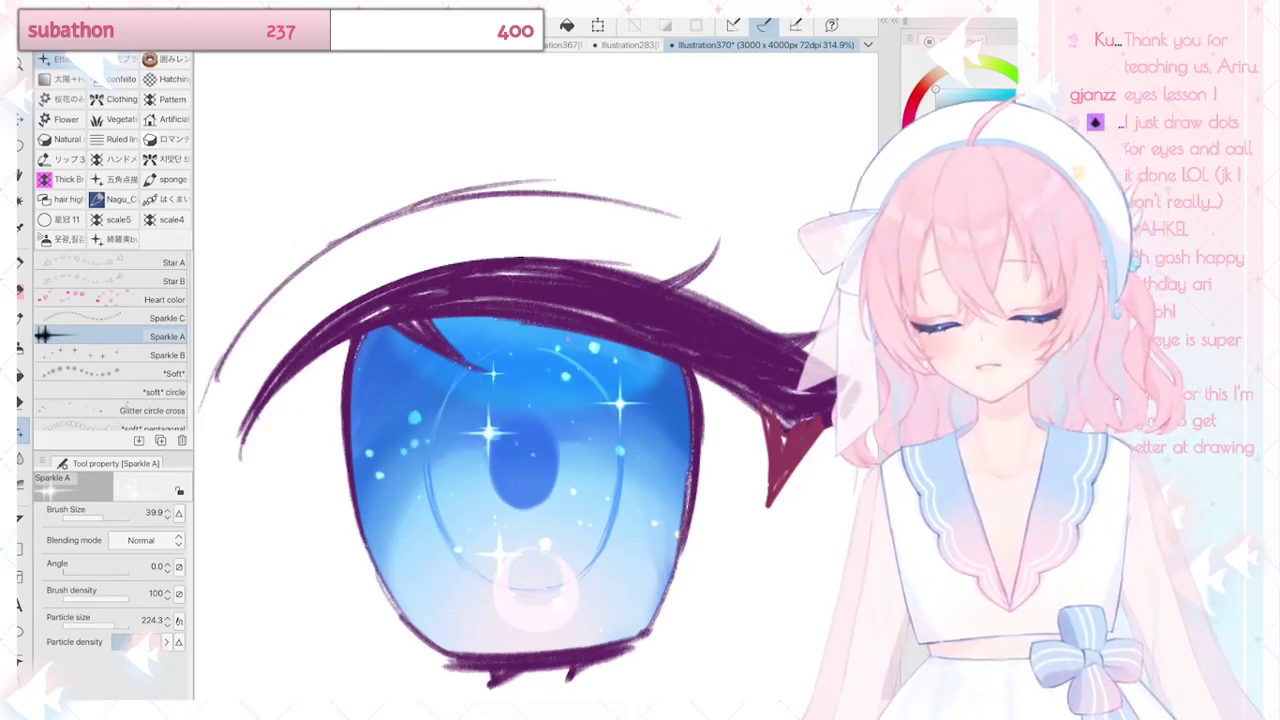
Step: Stamp one star sparkle where the upper lash line meets the iris, using Sparkle A at particle size 158.8
click(111, 626)
click(462, 340)
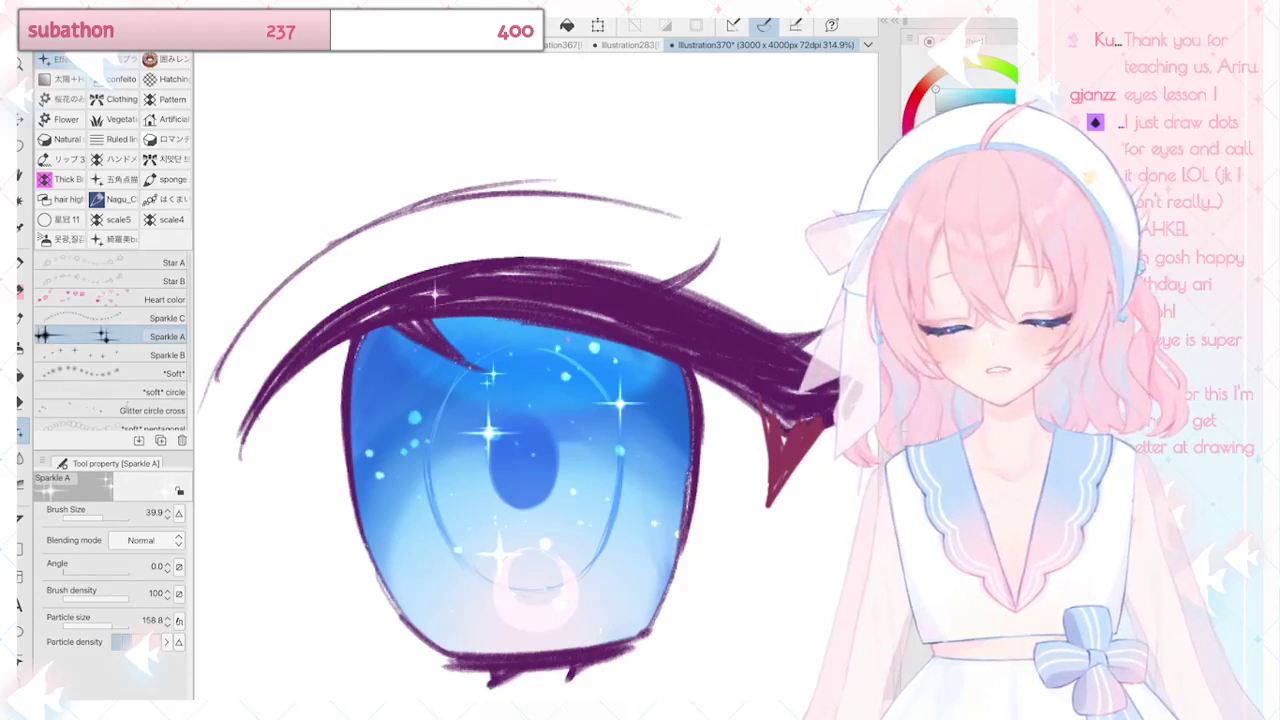
click(514, 320)
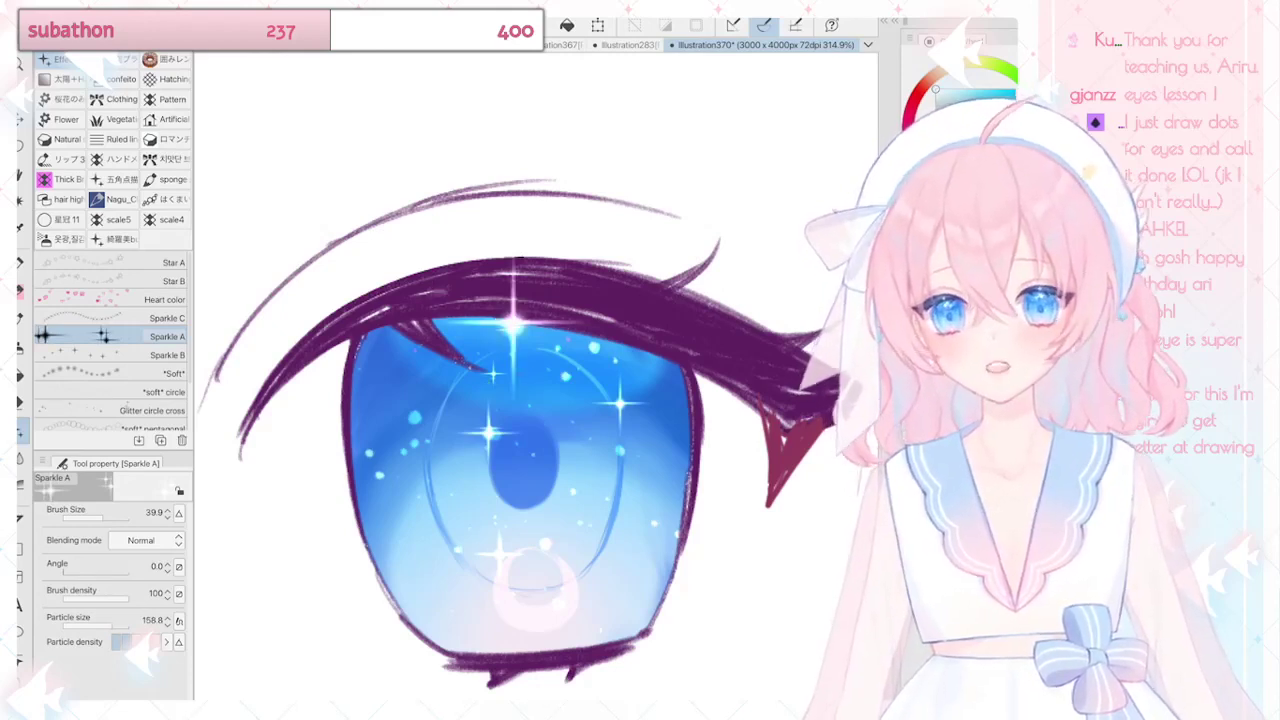
scroll(678, 282, down, 5)
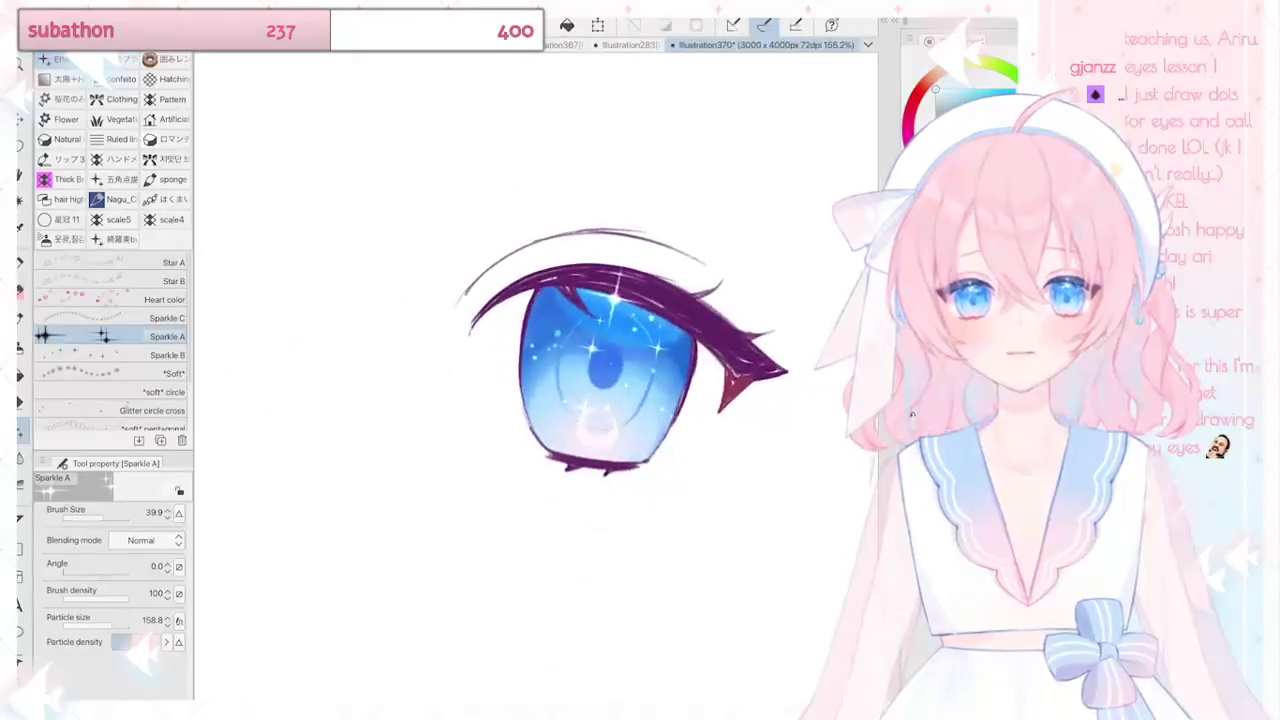
scroll(720, 288, up, 5)
scroll(536, 375, up, 1)
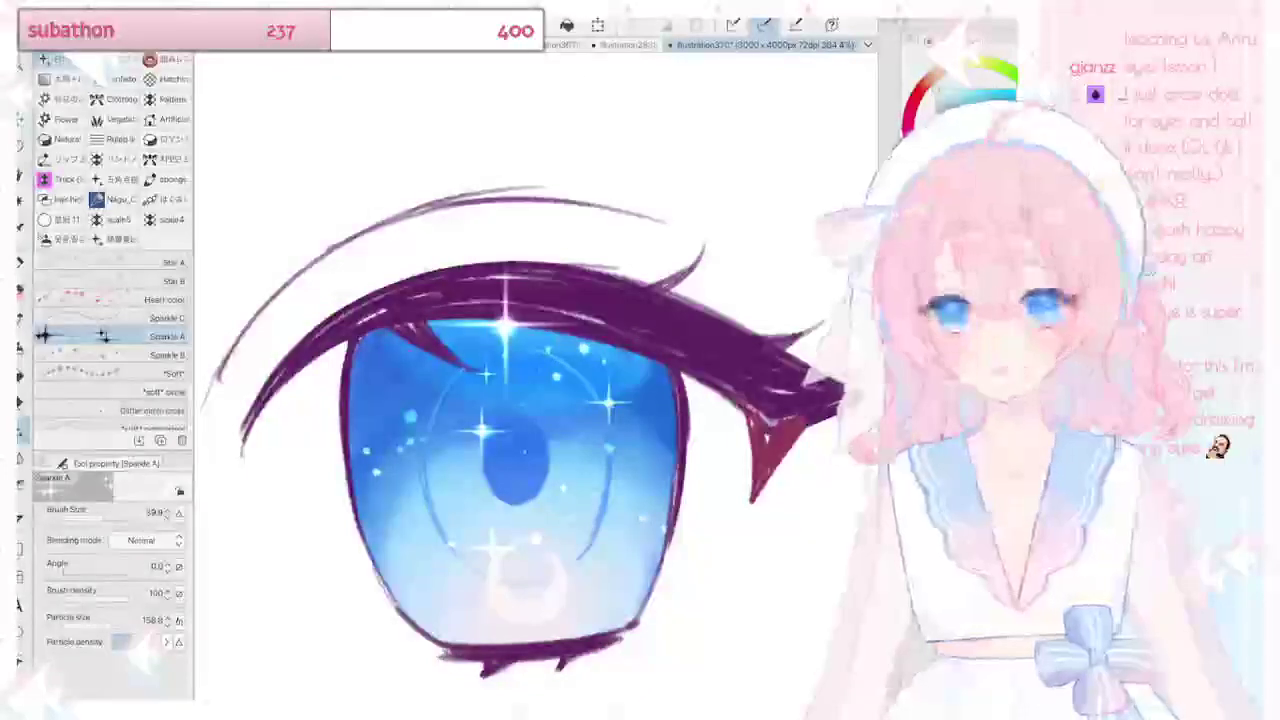
Step: Try a large round white reflection on the iris's lower right edge with the CEL SHADE marker at brush size 70.9
key(p)
scroll(510, 440, up, 1)
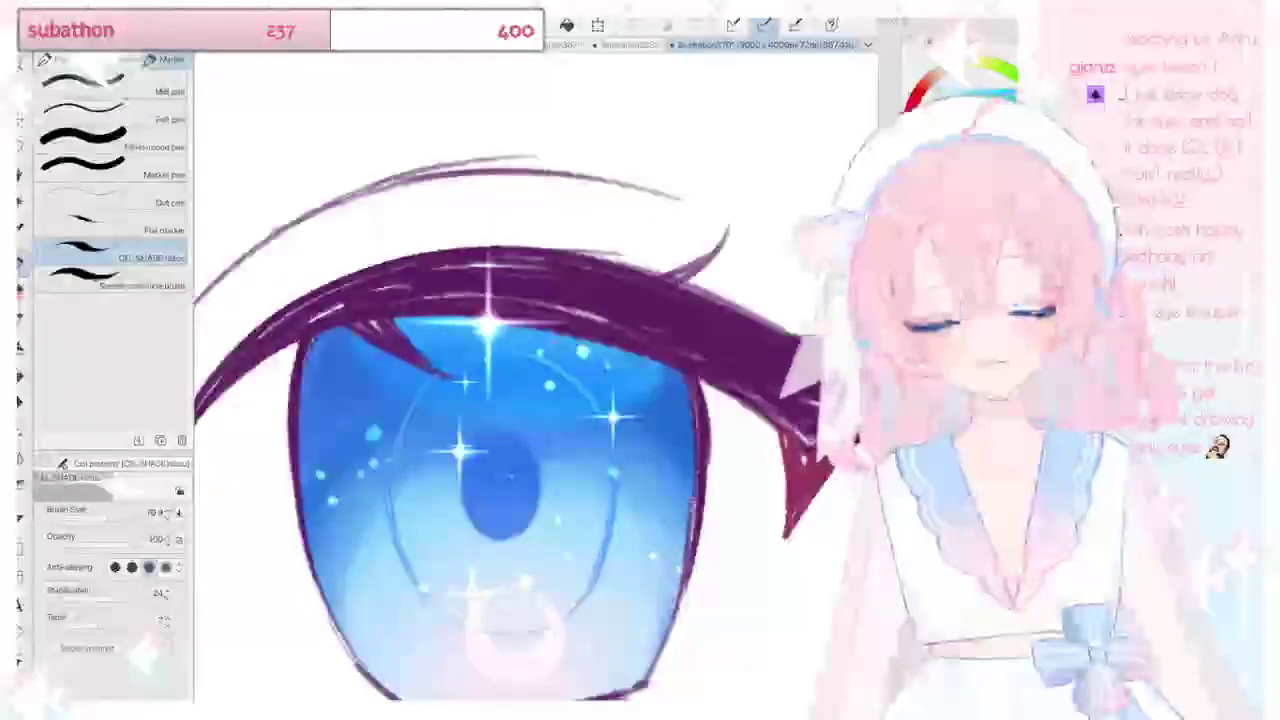
drag(655, 602, 645, 622)
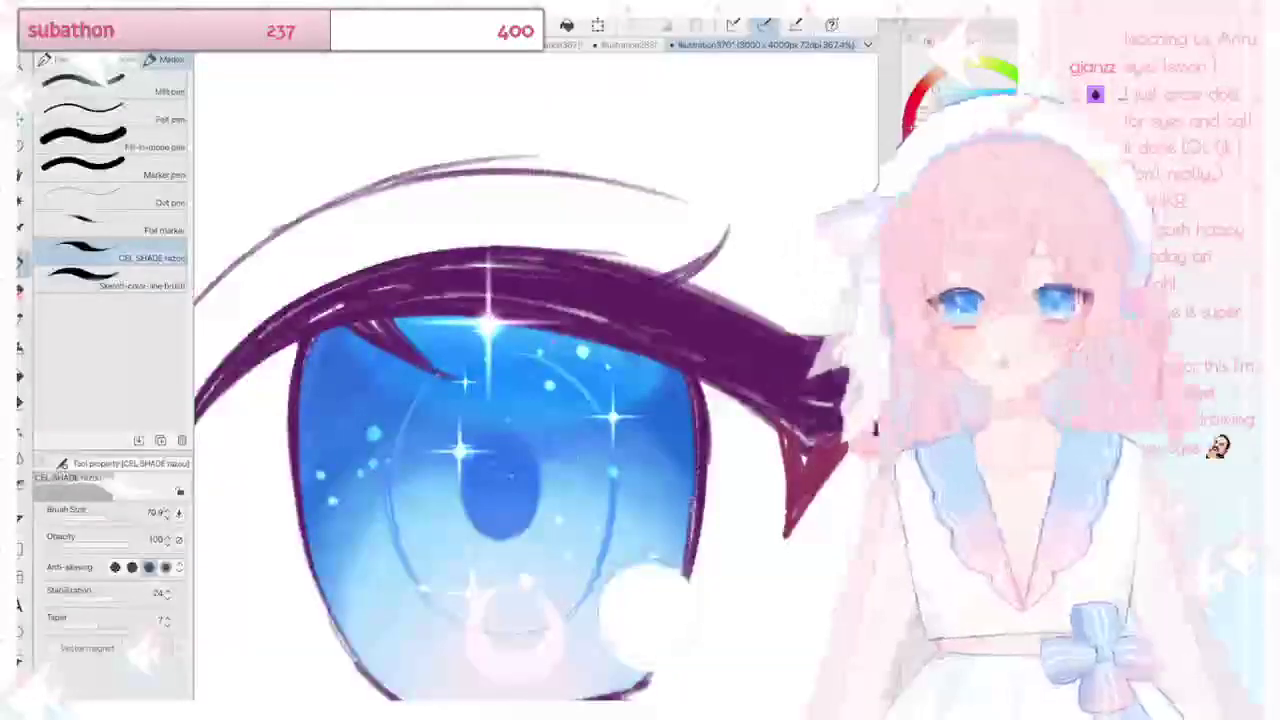
key(ctrl+z)
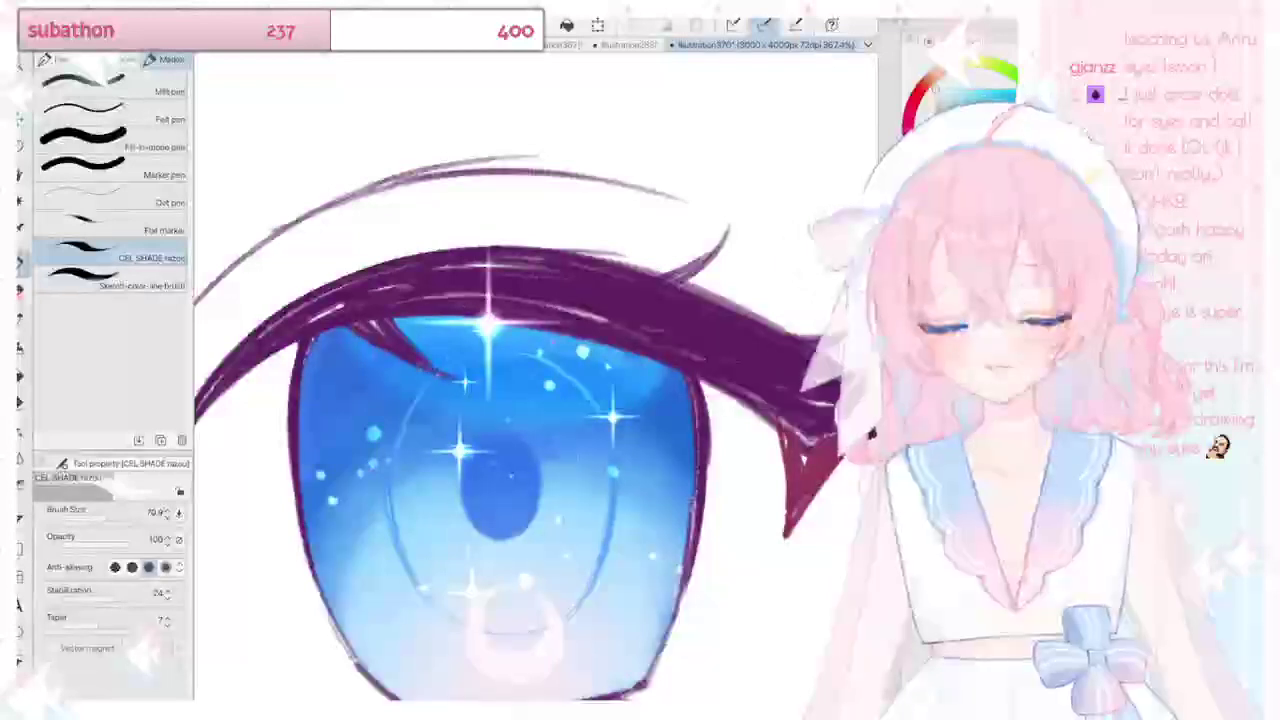
Step: Try a smaller white reflection at the iris's lower right edge at brush size 17.8, enlarge it, and undo it
key(ctrl+minus)
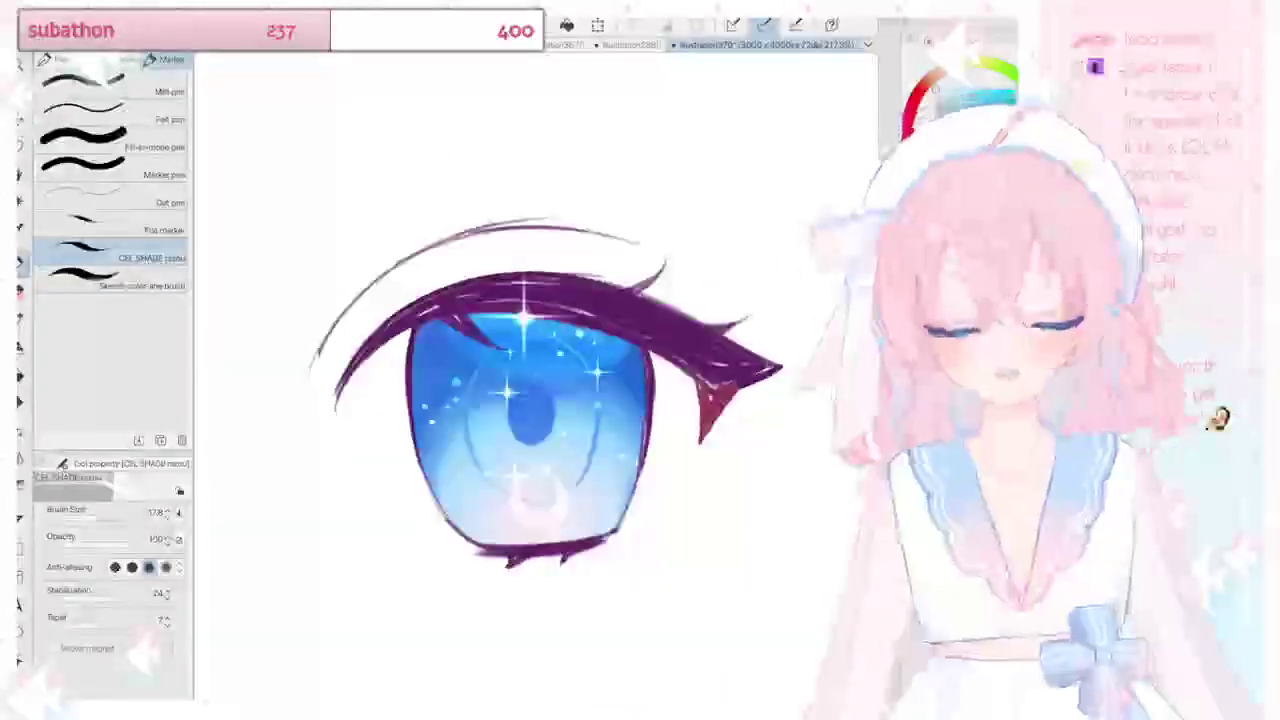
click(620, 490)
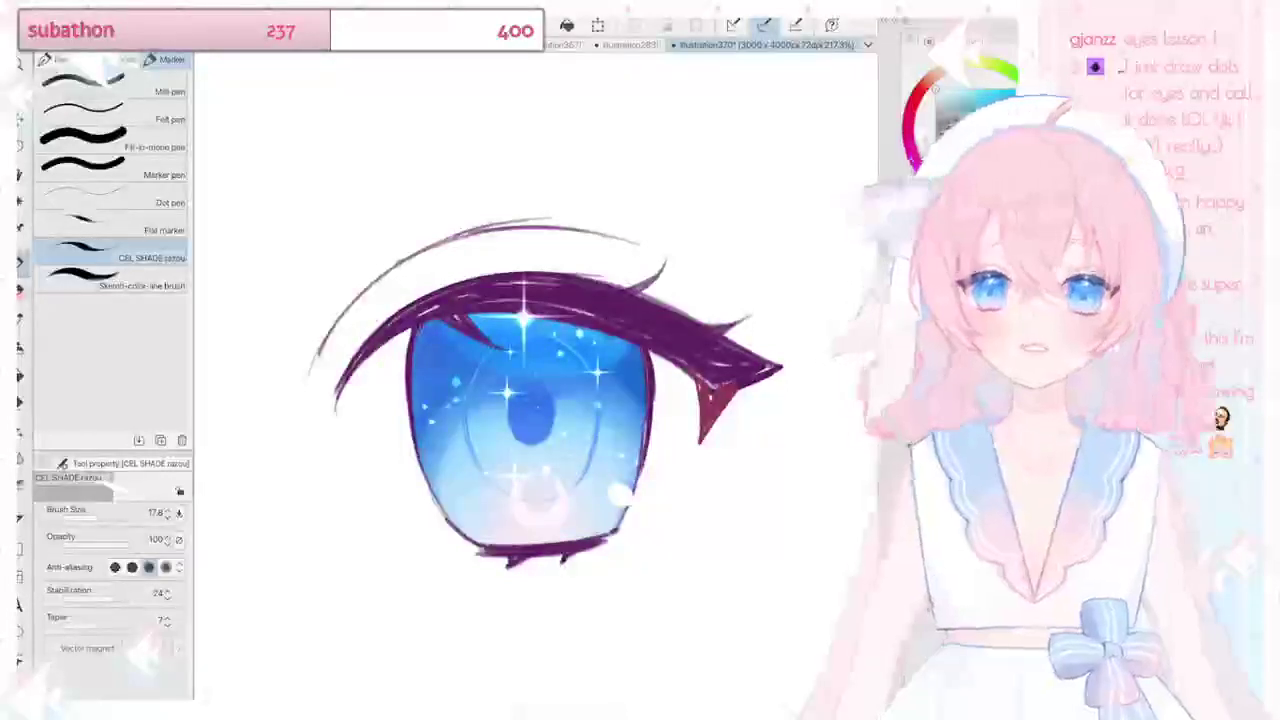
scroll(740, 320, down, 5)
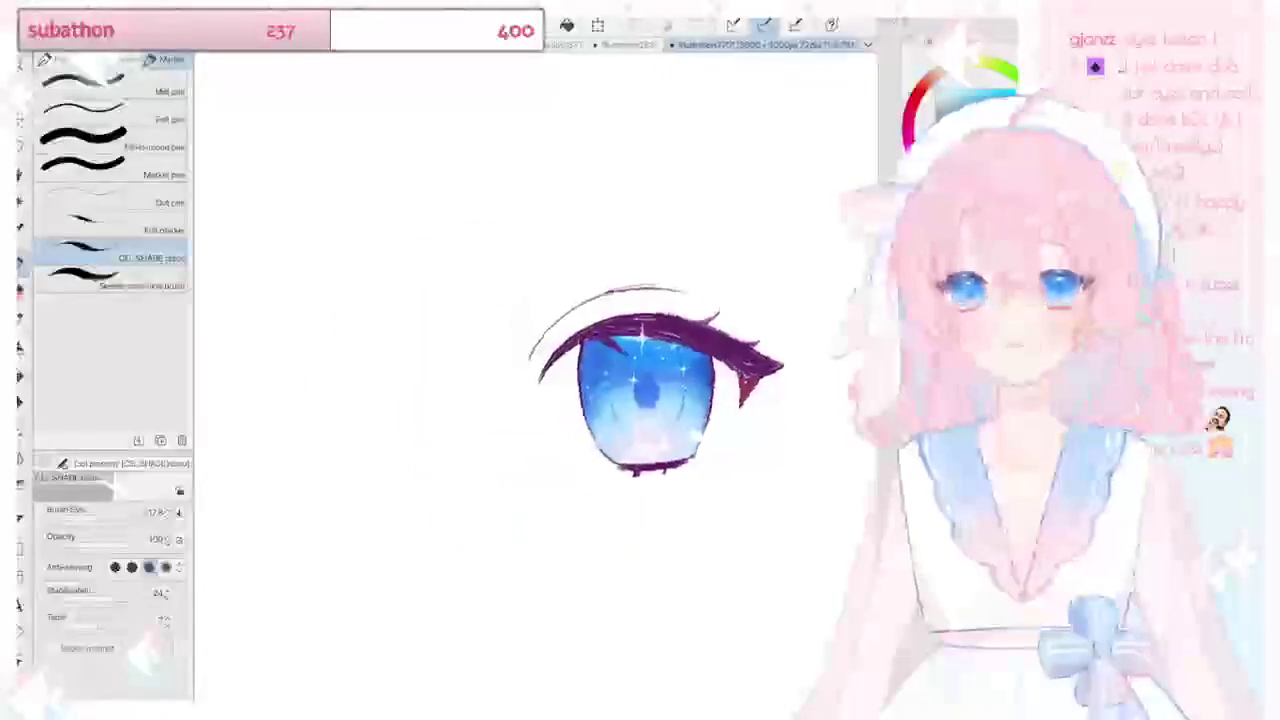
scroll(694, 332, up, 5)
scroll(580, 450, up, 2)
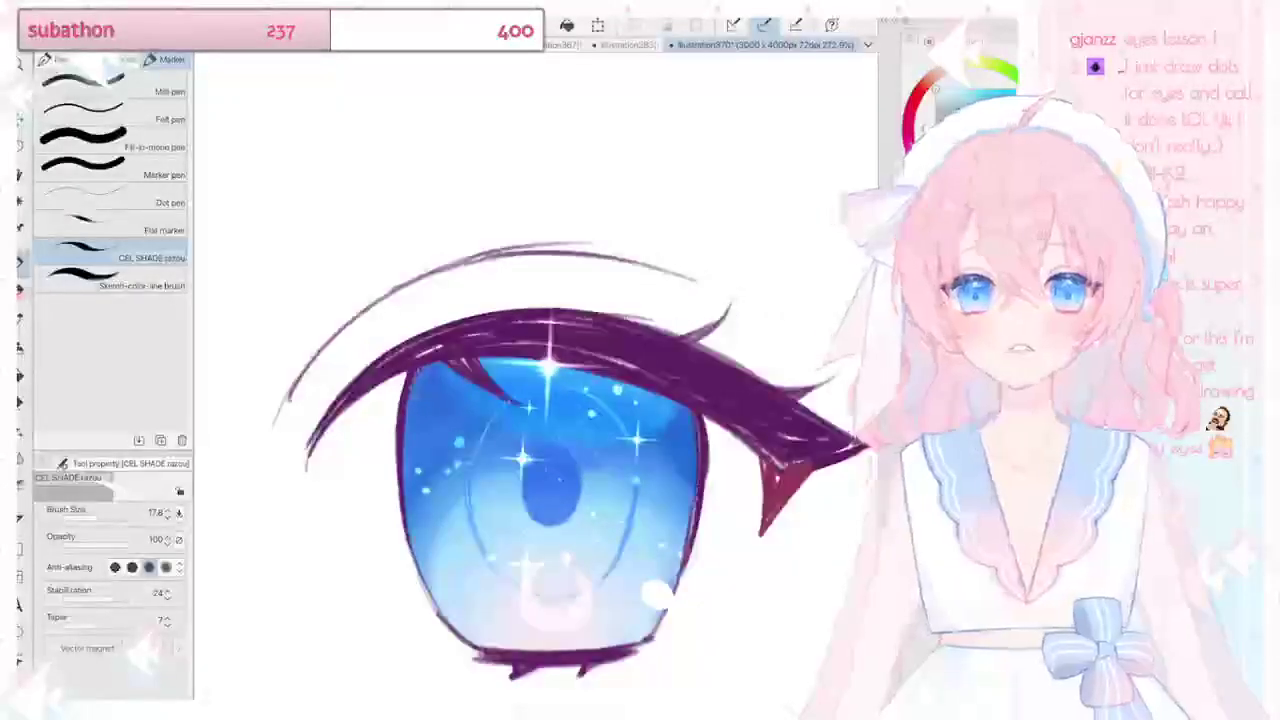
mouse_move(650, 580)
mouse_down()
mouse_move(666, 606)
mouse_move(638, 588)
mouse_move(642, 562)
mouse_move(664, 588)
mouse_up()
key(ctrl+z)
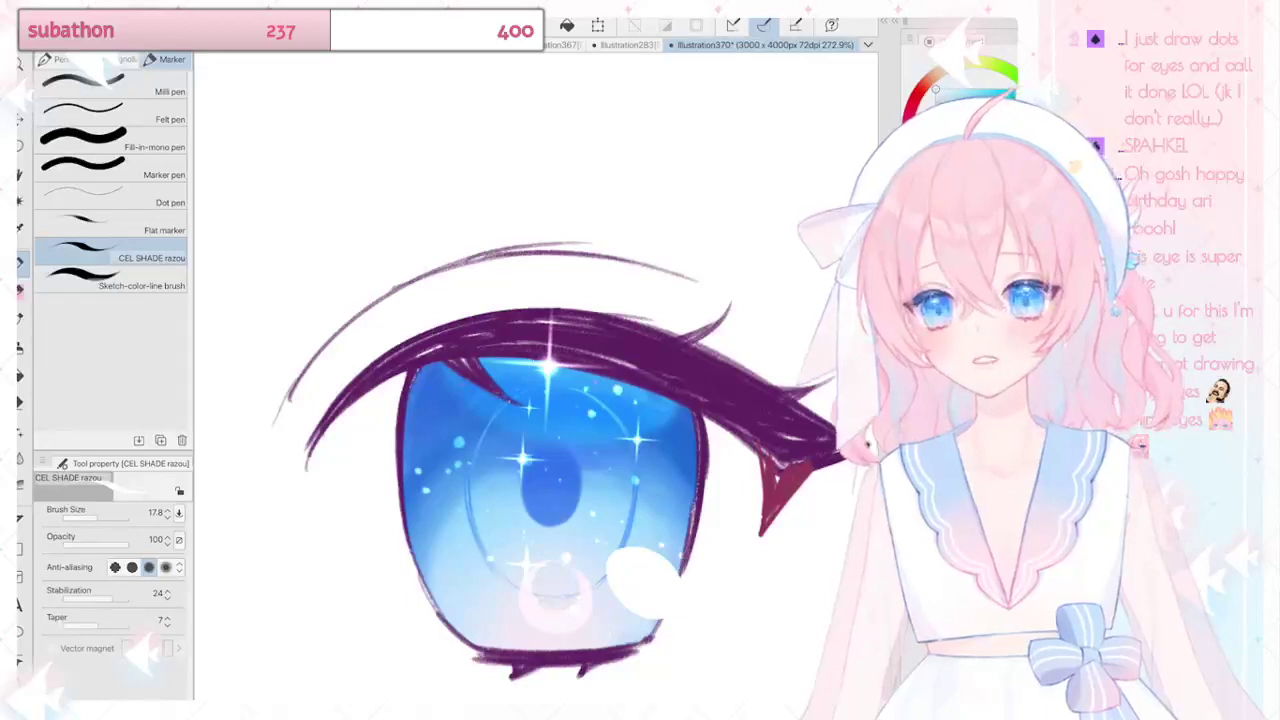
key(ctrl+z)
key(ctrl+z)
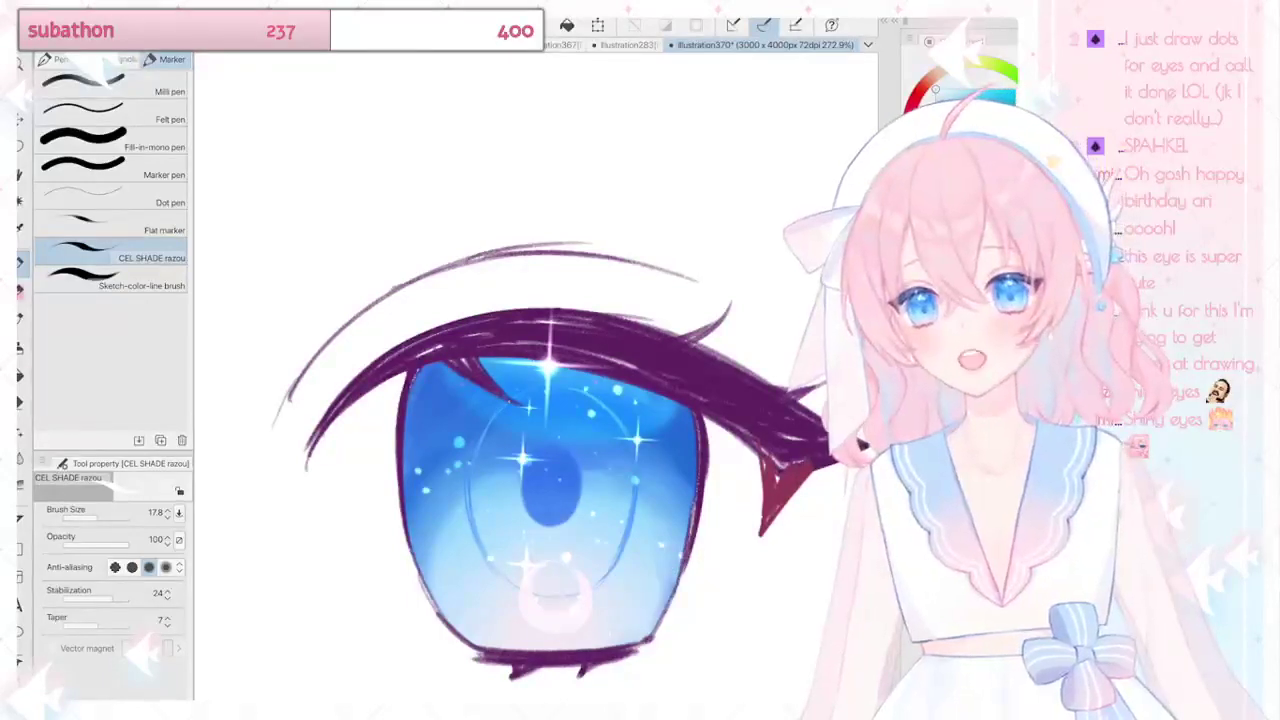
Step: Try two round white highlights at the iris's upper left and a white diamond highlight above the pupil, undoing both variants
mouse_move(468, 405)
mouse_down()
mouse_move(465, 452)
mouse_move(445, 425)
mouse_move(450, 440)
mouse_move(514, 422)
mouse_up()
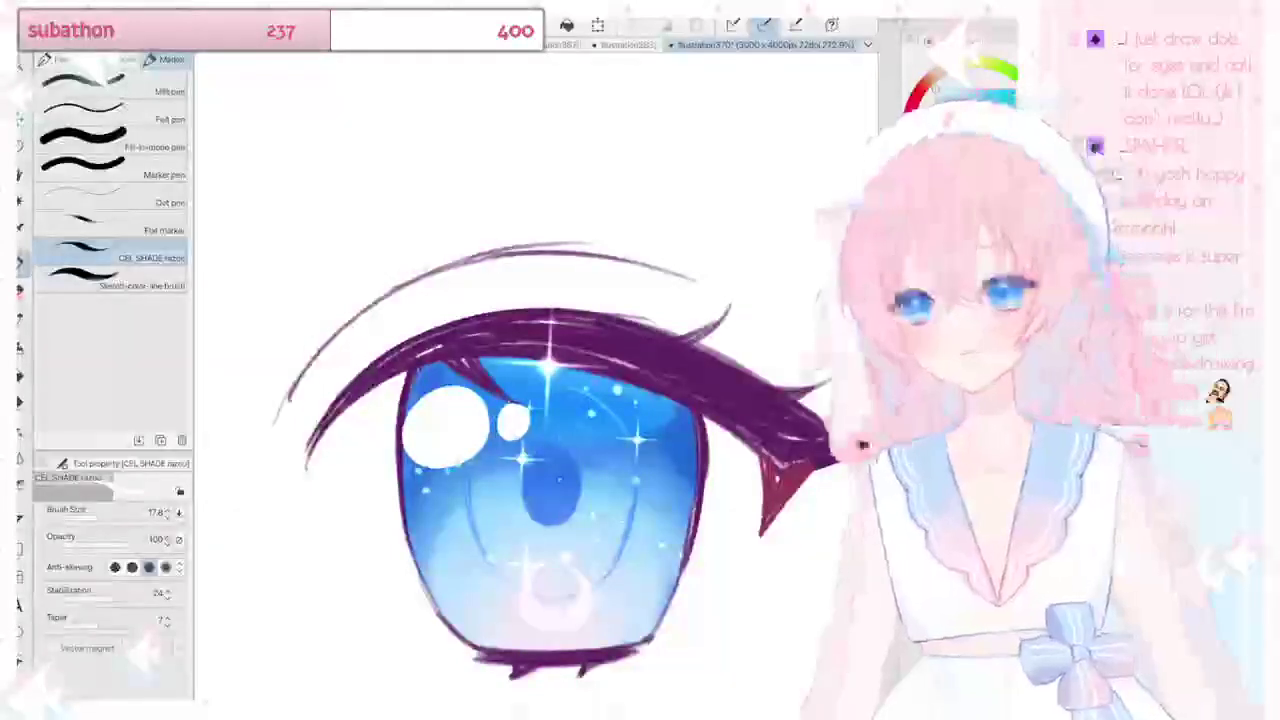
key(ctrl+z)
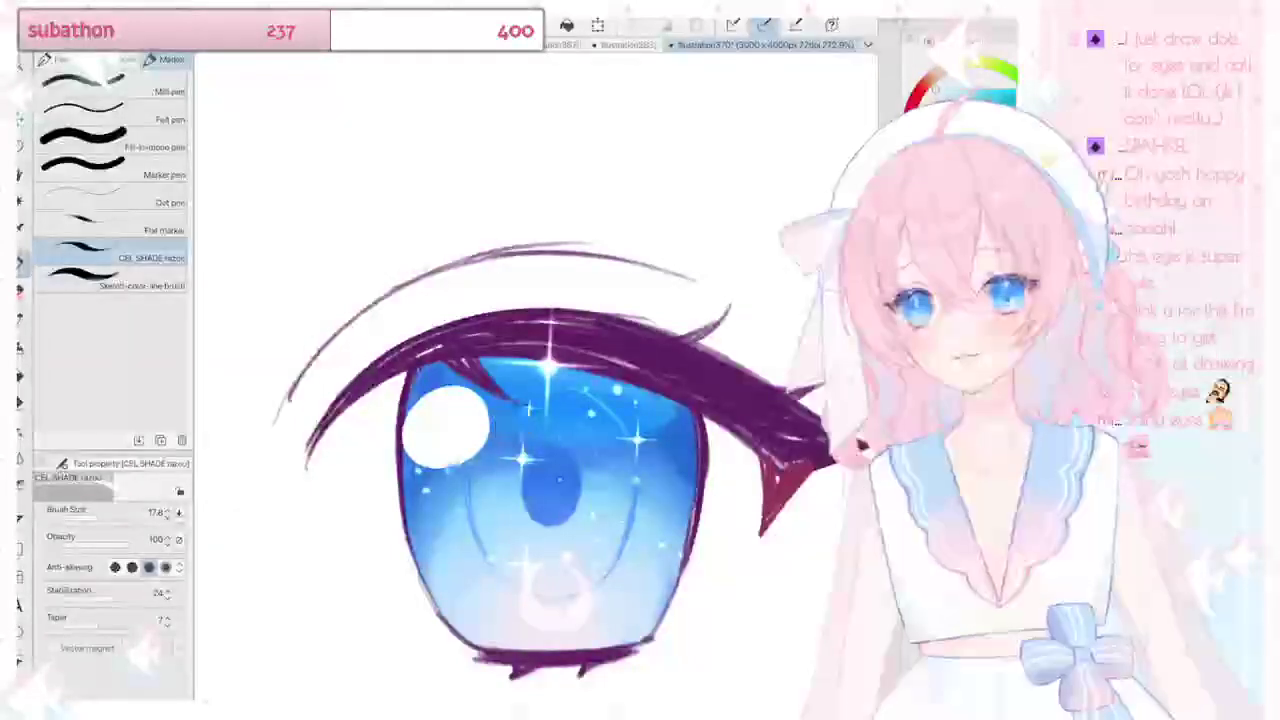
key(ctrl+z)
mouse_move(545, 395)
mouse_down()
mouse_move(575, 425)
mouse_move(598, 405)
mouse_move(565, 420)
mouse_move(562, 381)
mouse_up()
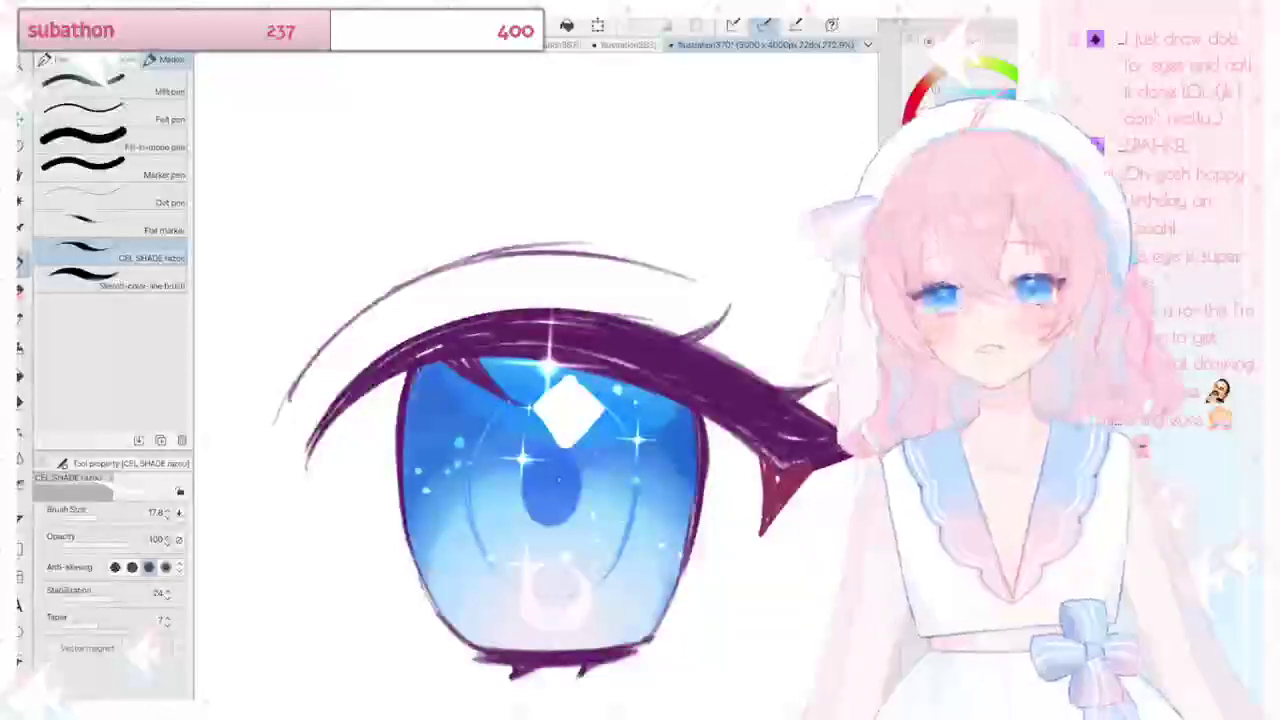
key(ctrl+z)
key(ctrl+z)
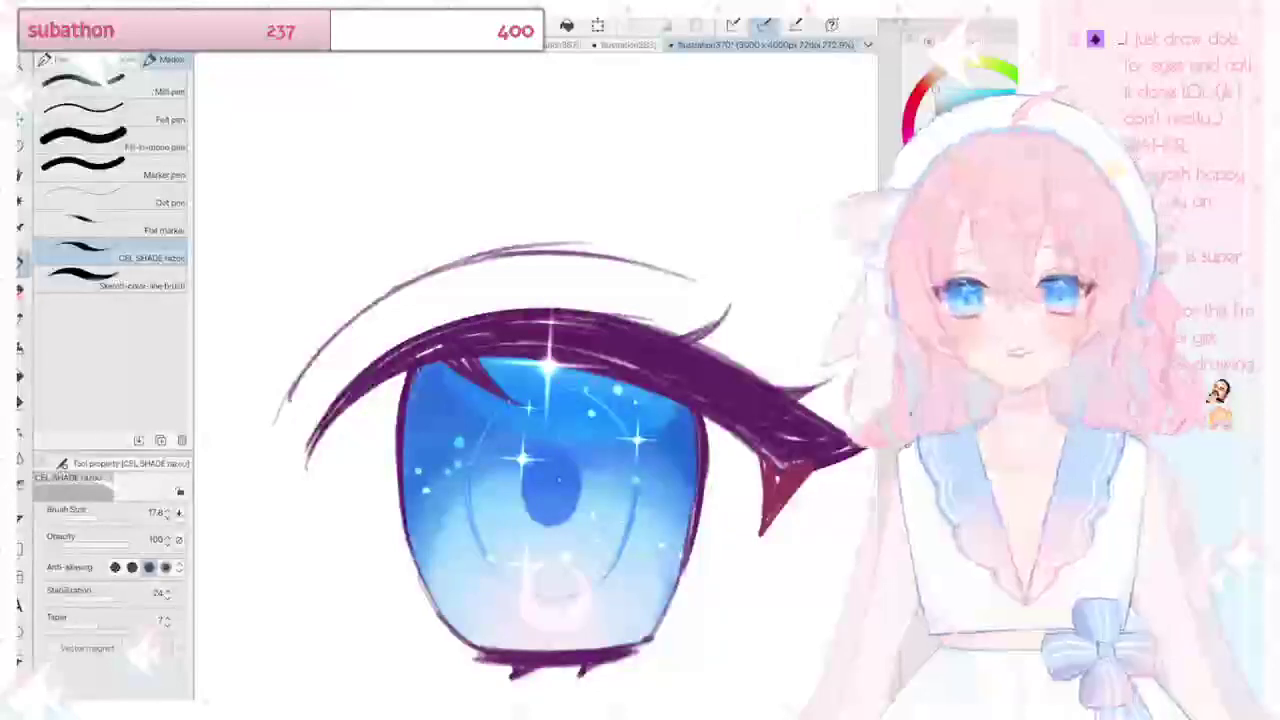
Step: Try a large white highlight overlapping the iris's left outline with a smaller dot beside it, and undo them
drag(434, 414, 440, 485)
key(ctrl+z)
key(ctrl+z)
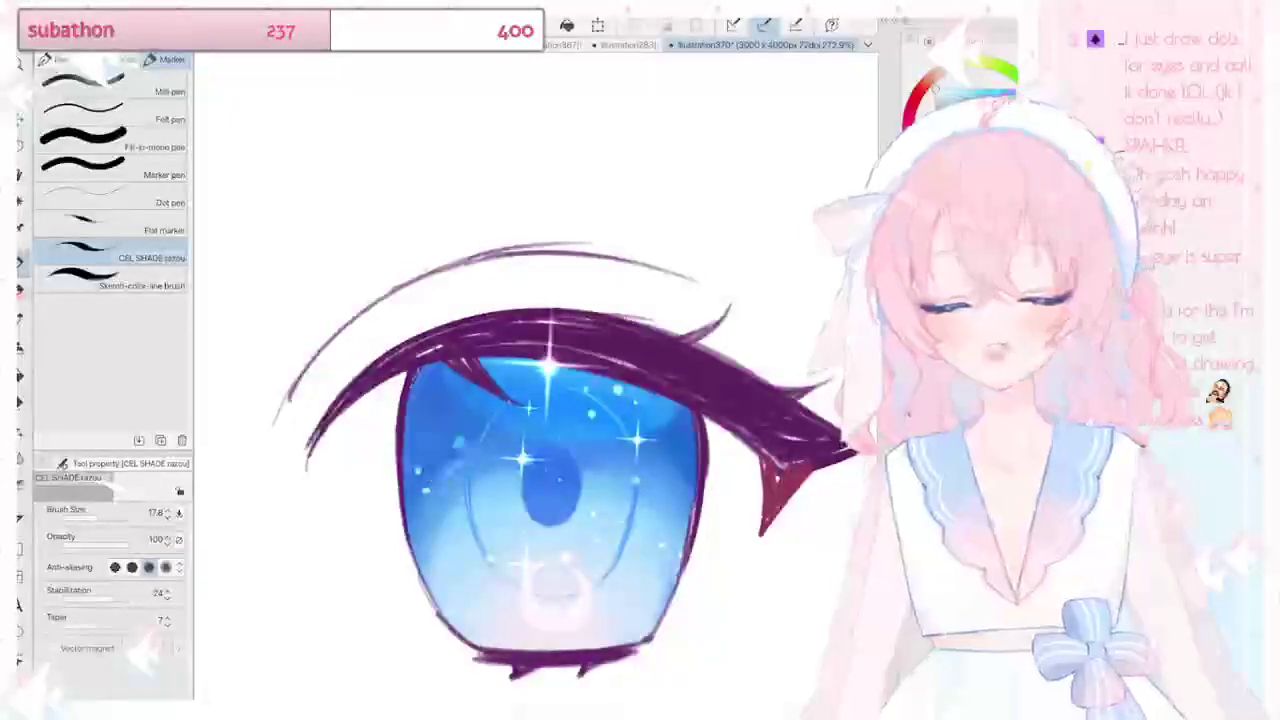
mouse_move(405, 410)
mouse_down()
mouse_move(440, 430)
mouse_move(455, 460)
mouse_move(470, 435)
mouse_move(490, 435)
mouse_move(485, 450)
mouse_up()
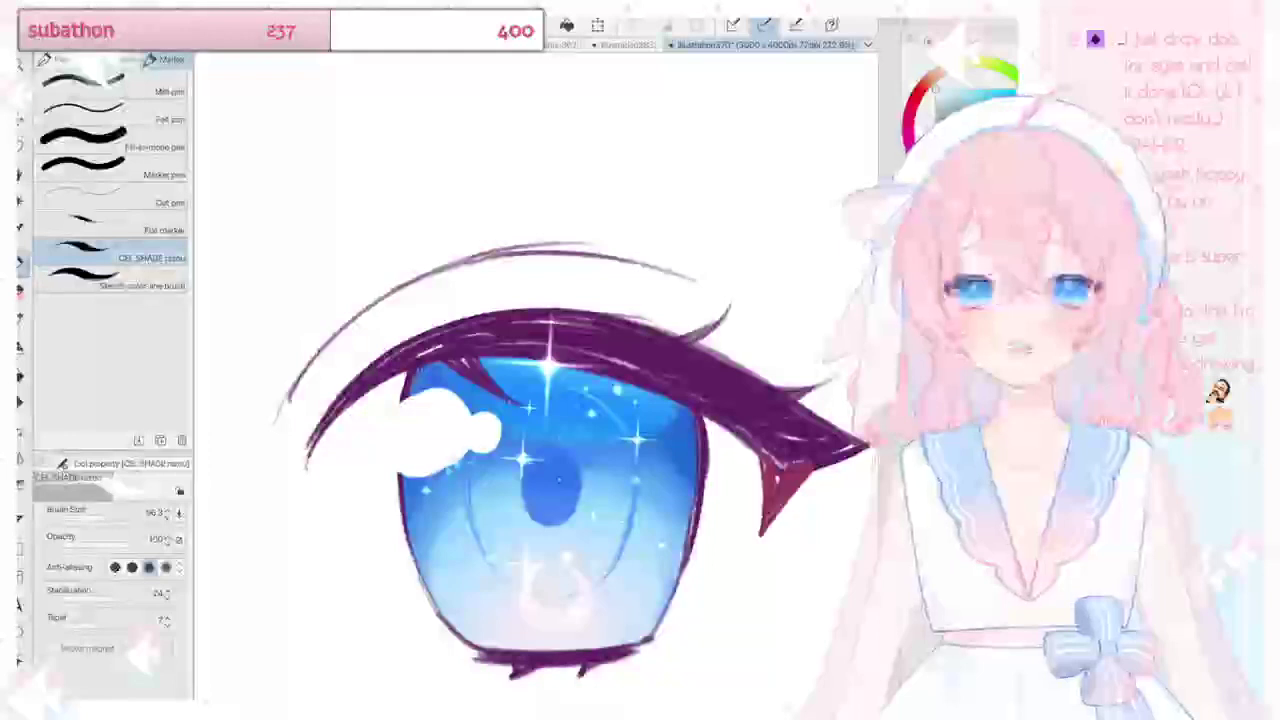
key(ctrl+z)
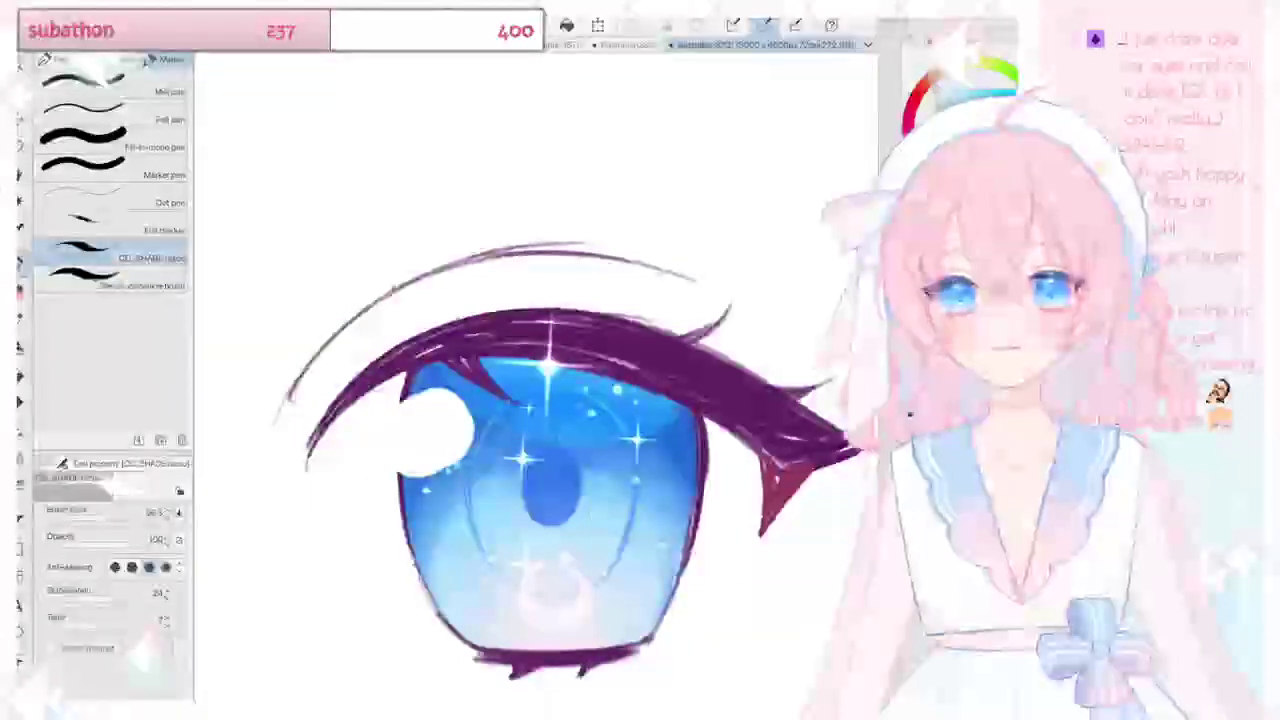
key(ctrl+z)
Step: Try a round reflection, a tapered wedge and small white dots along the iris's outline at brush size 56.3, undoing each
mouse_move(650, 575)
mouse_down()
mouse_move(656, 598)
mouse_move(615, 592)
mouse_move(668, 560)
mouse_move(664, 597)
mouse_move(645, 598)
mouse_up()
key(ctrl+z)
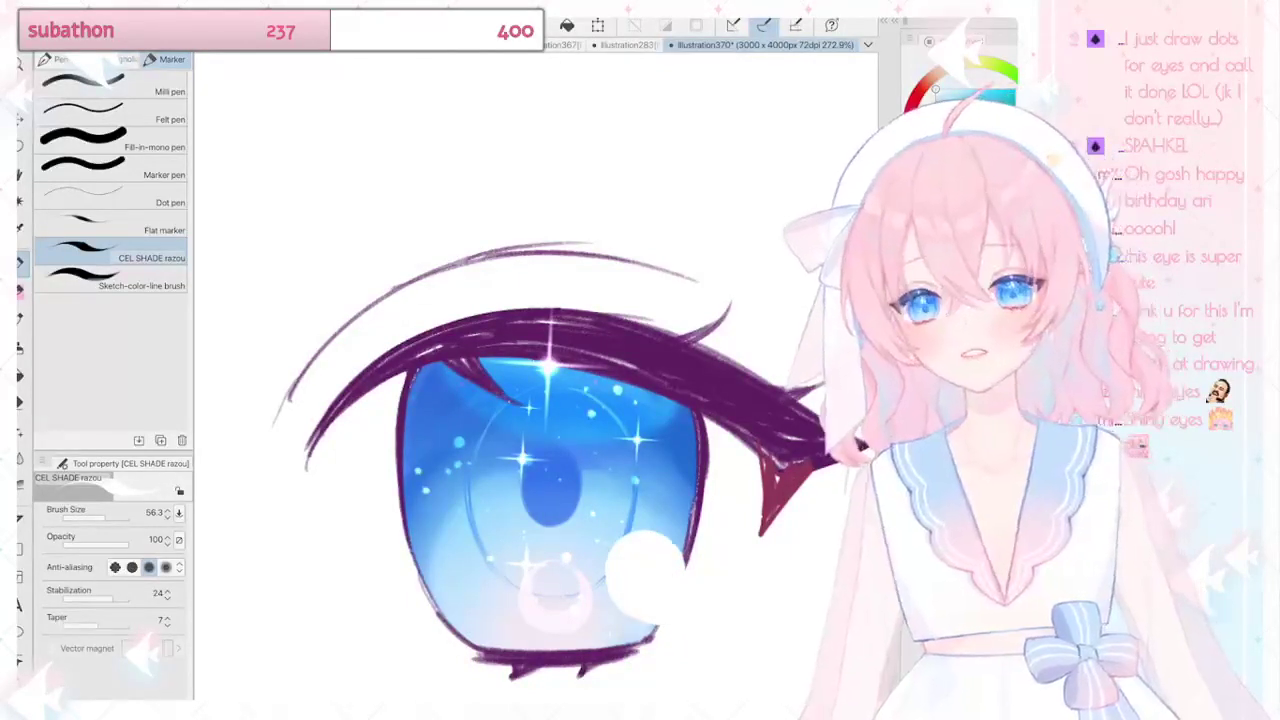
key(ctrl+z)
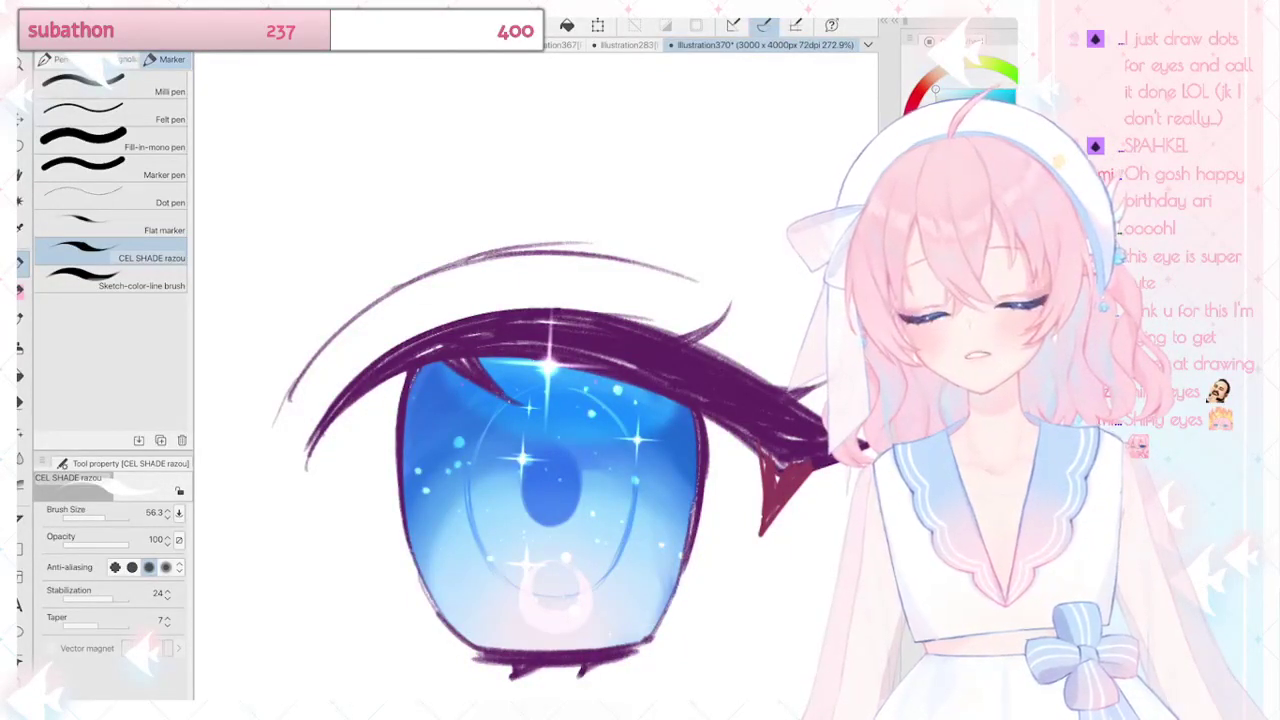
drag(694, 591, 597, 558)
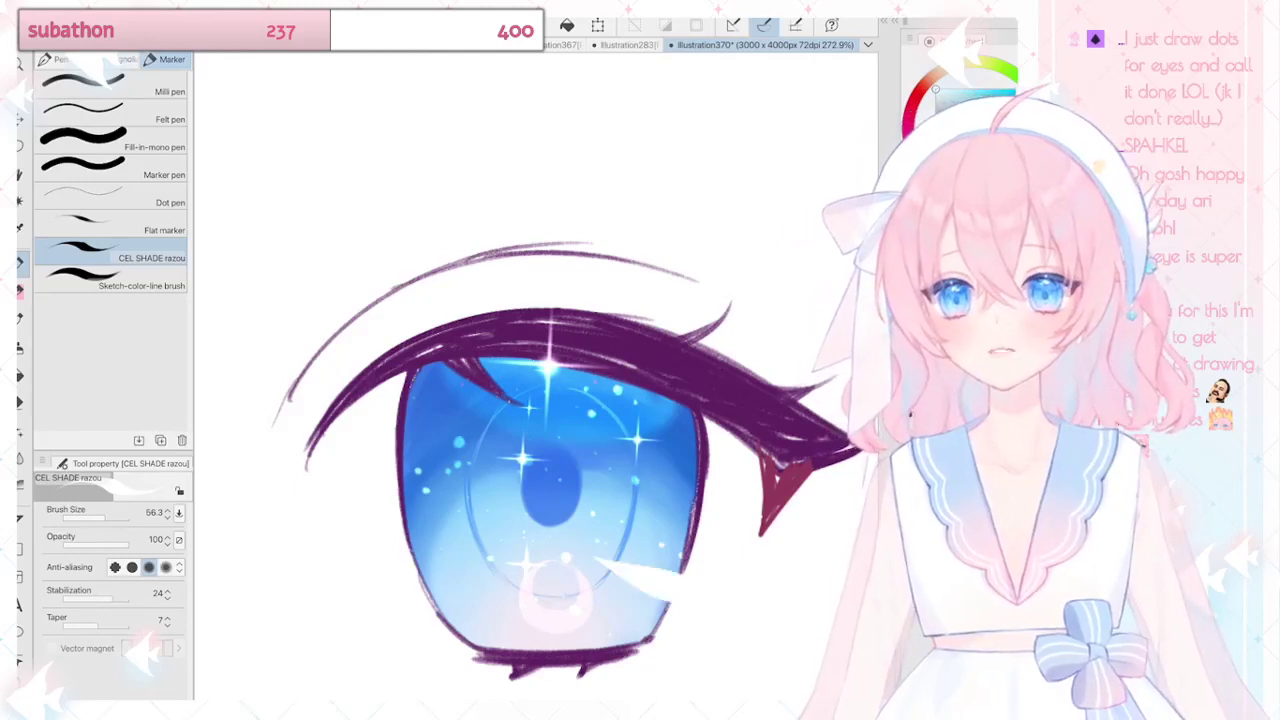
key(ctrl+z)
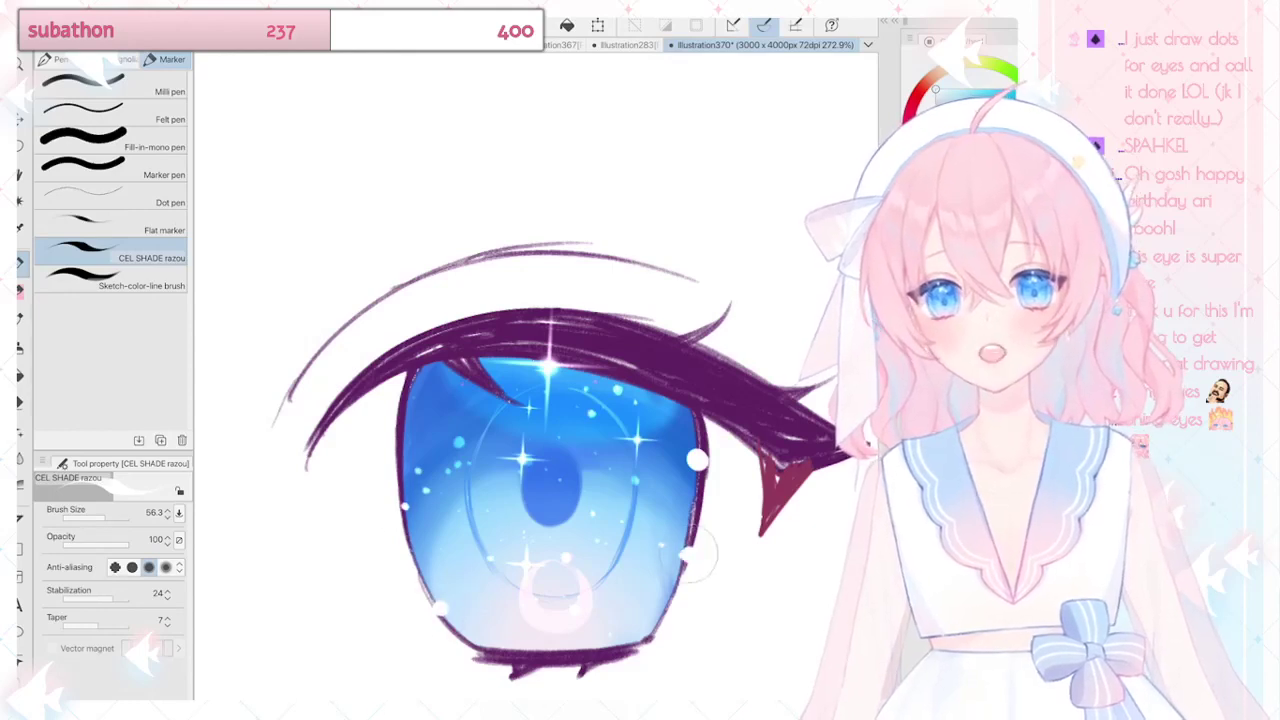
scroll(560, 400, down, 5)
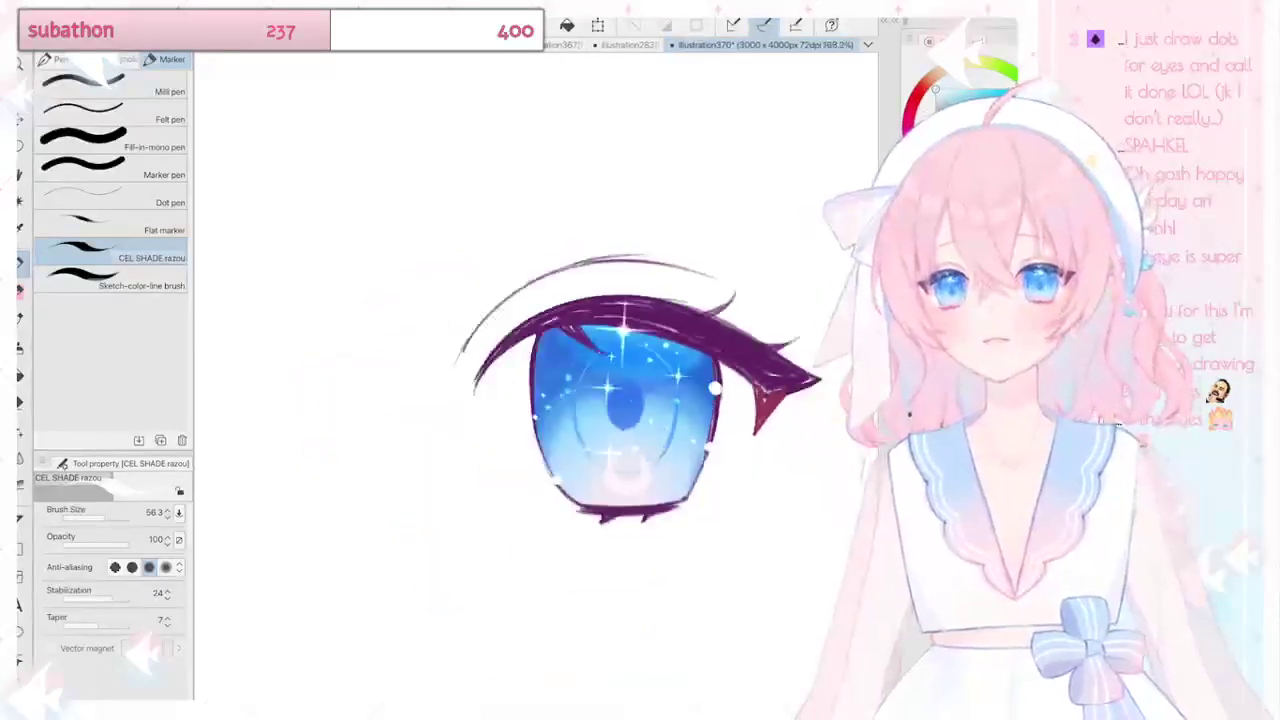
scroll(742, 236, up, 5)
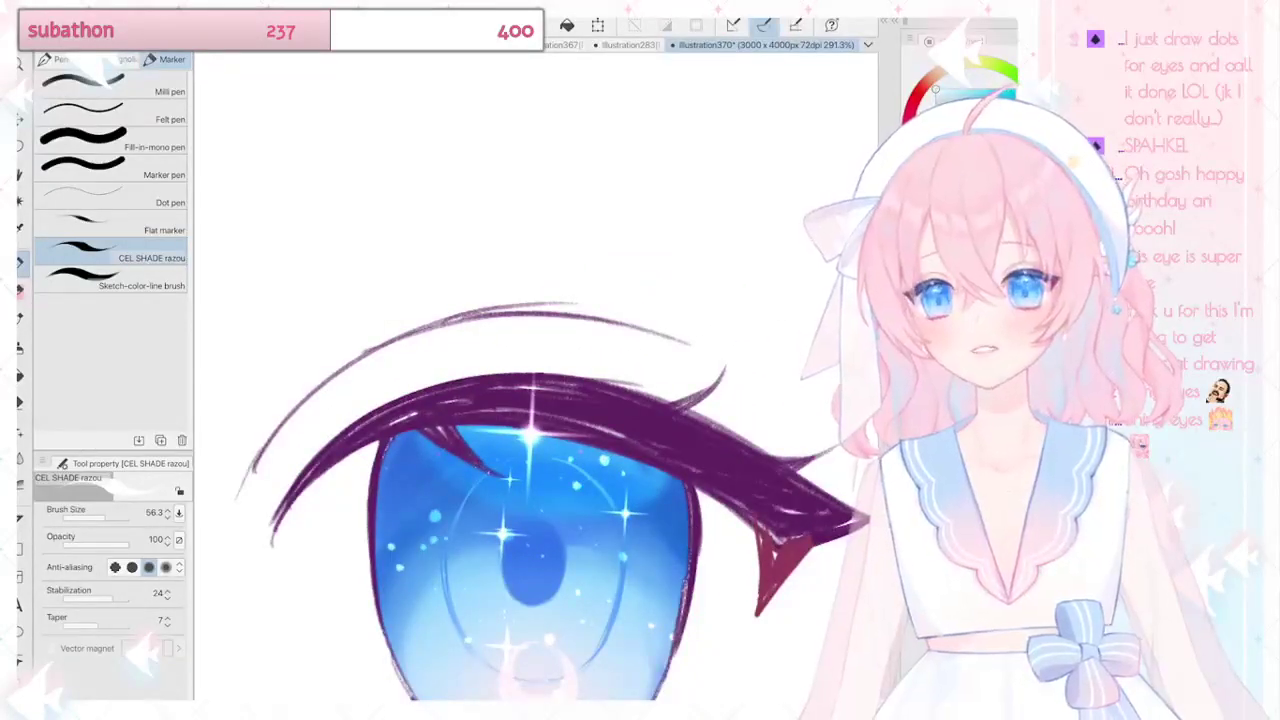
Step: Draw a small white reflection between the upper star sparkle and the pupil with the CEL SHADE marker at brush size 22.4
key(bracketleft)
key(bracketleft)
key(bracketleft)
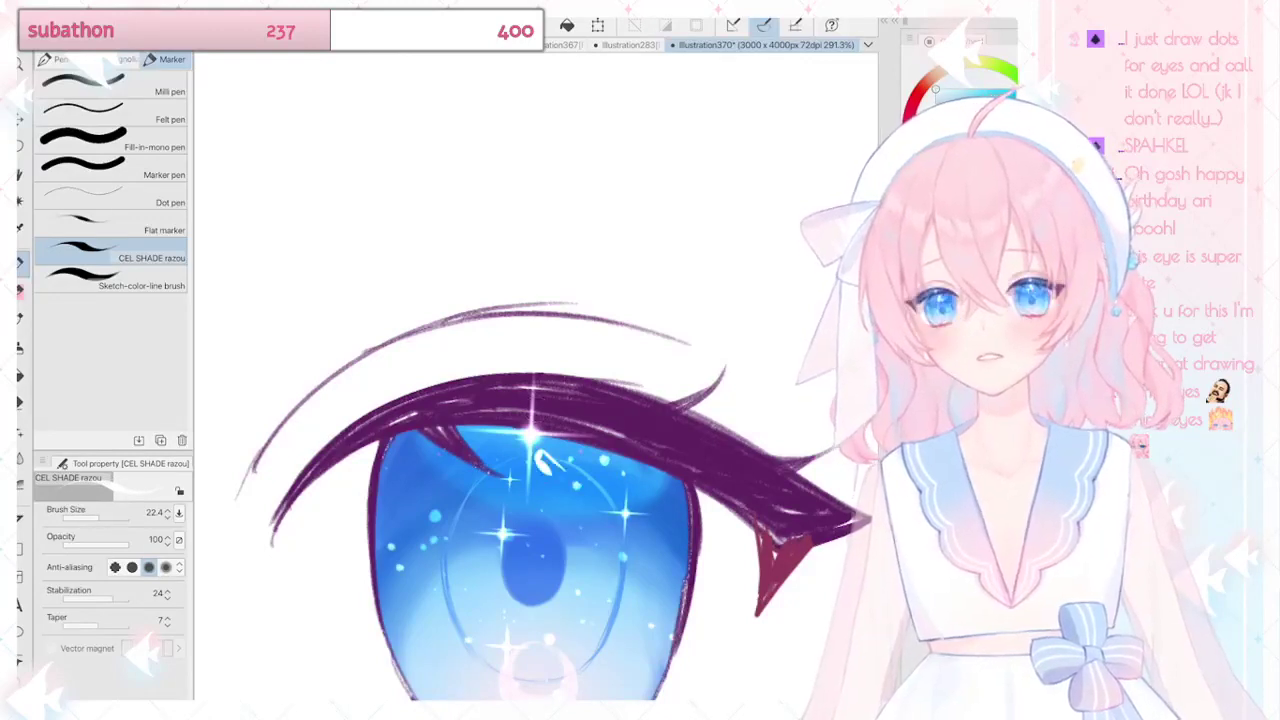
drag(548, 468, 567, 455)
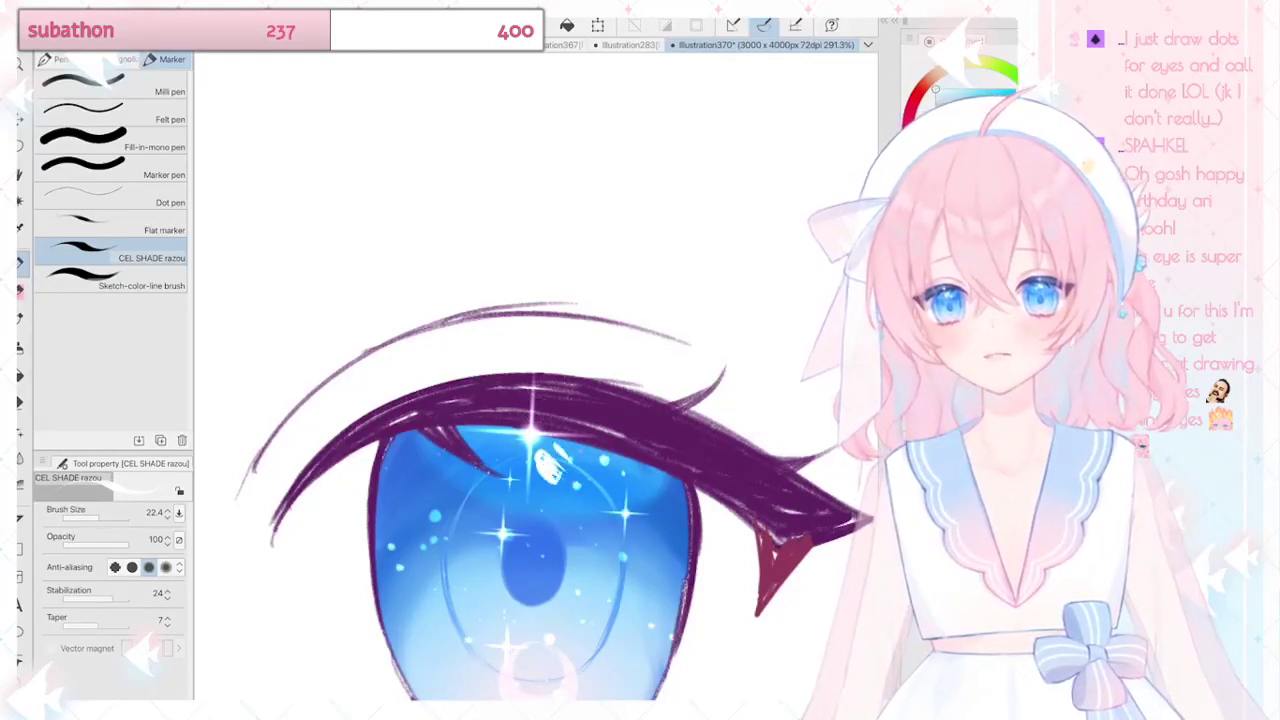
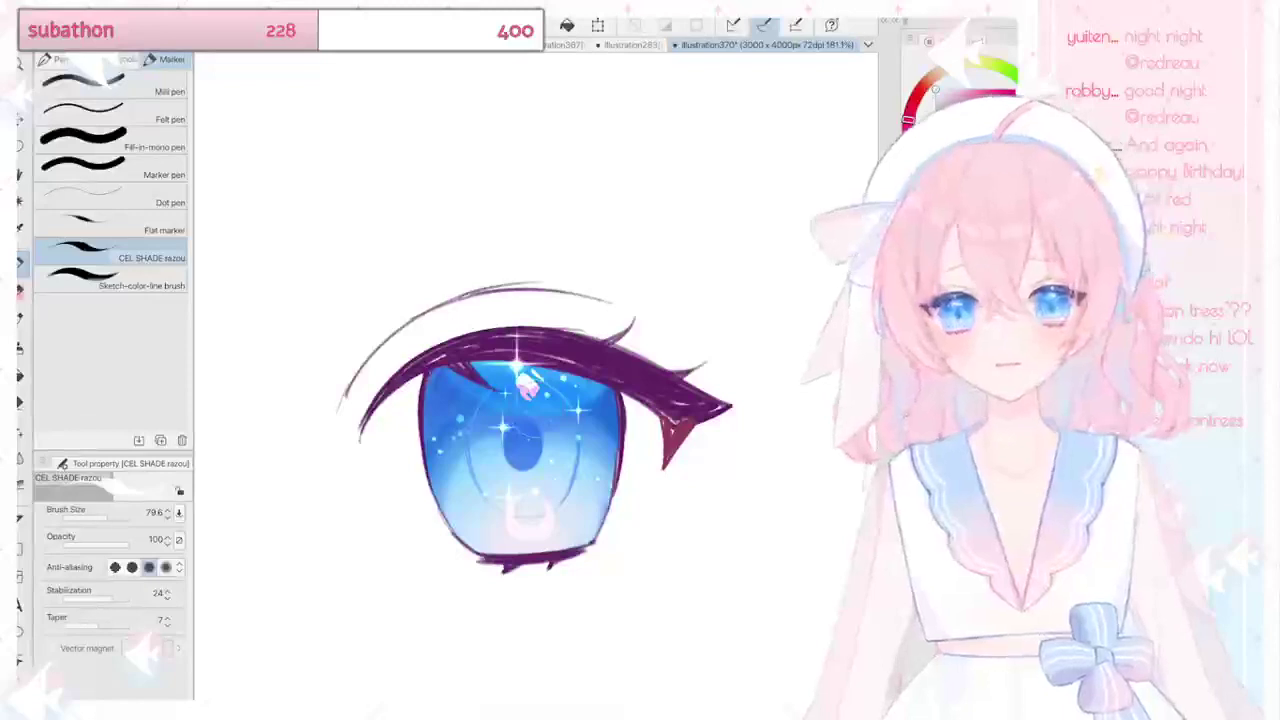
Step: Paint a large pale peach skin-tone circle around the eye with the CEL SHADE marker at brush size 126.1
scroll(535, 430, down, 3)
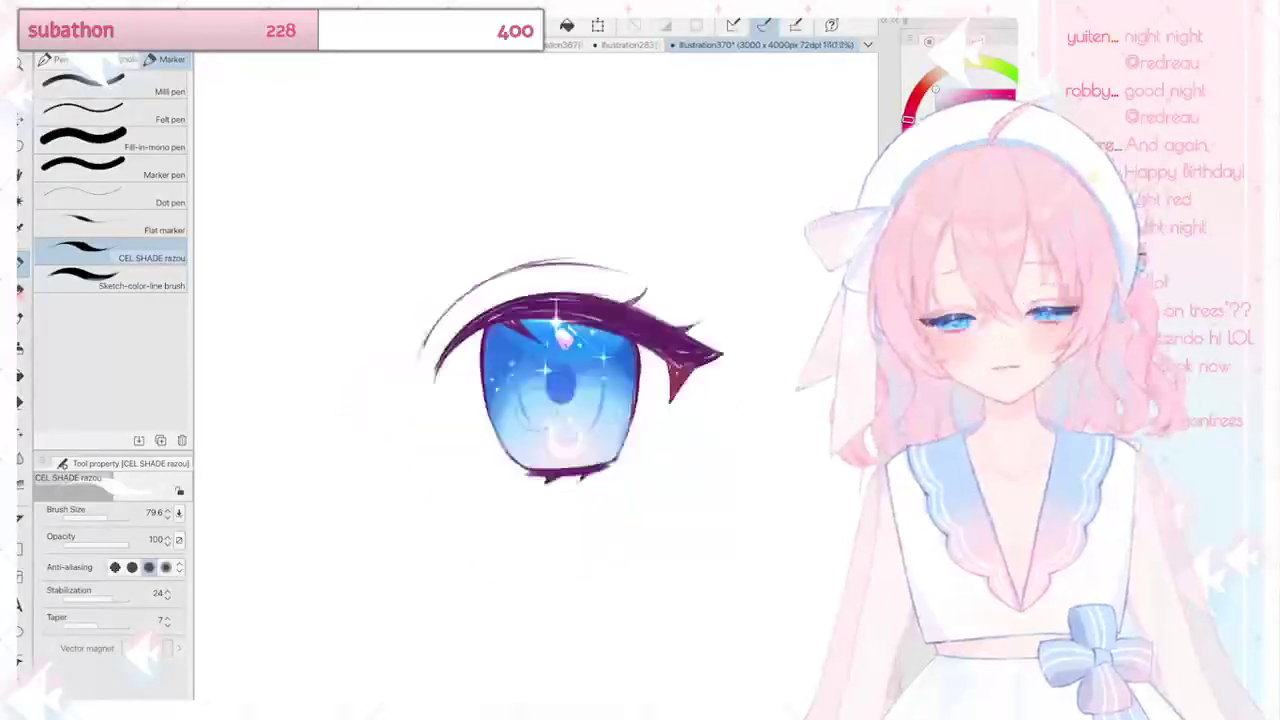
scroll(535, 430, up, 3)
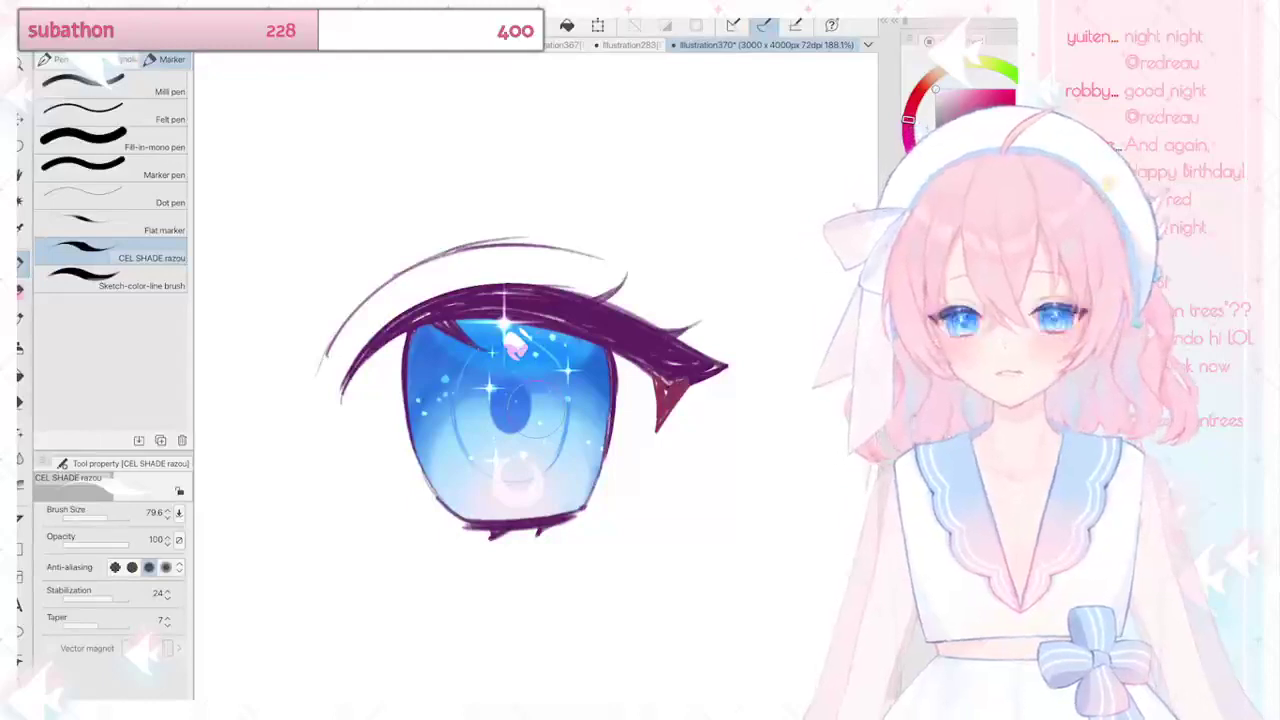
key(bracketright)
key(bracketright)
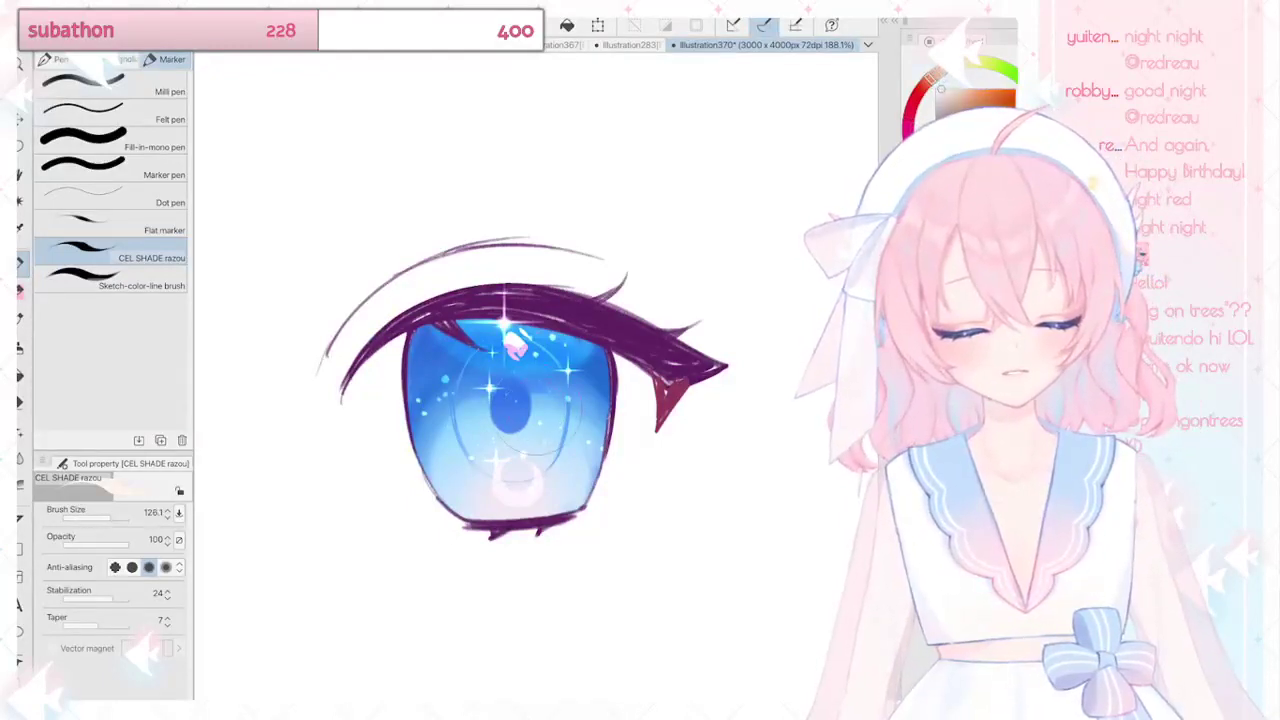
mouse_move(430, 250)
mouse_down()
mouse_move(342, 302)
mouse_move(485, 222)
mouse_move(693, 308)
mouse_move(390, 185)
mouse_move(490, 570)
mouse_move(700, 215)
mouse_move(385, 440)
mouse_move(600, 545)
mouse_move(680, 510)
mouse_move(600, 190)
mouse_move(510, 590)
mouse_up()
mouse_move(470, 136)
mouse_down()
mouse_move(374, 168)
mouse_move(710, 355)
mouse_up()
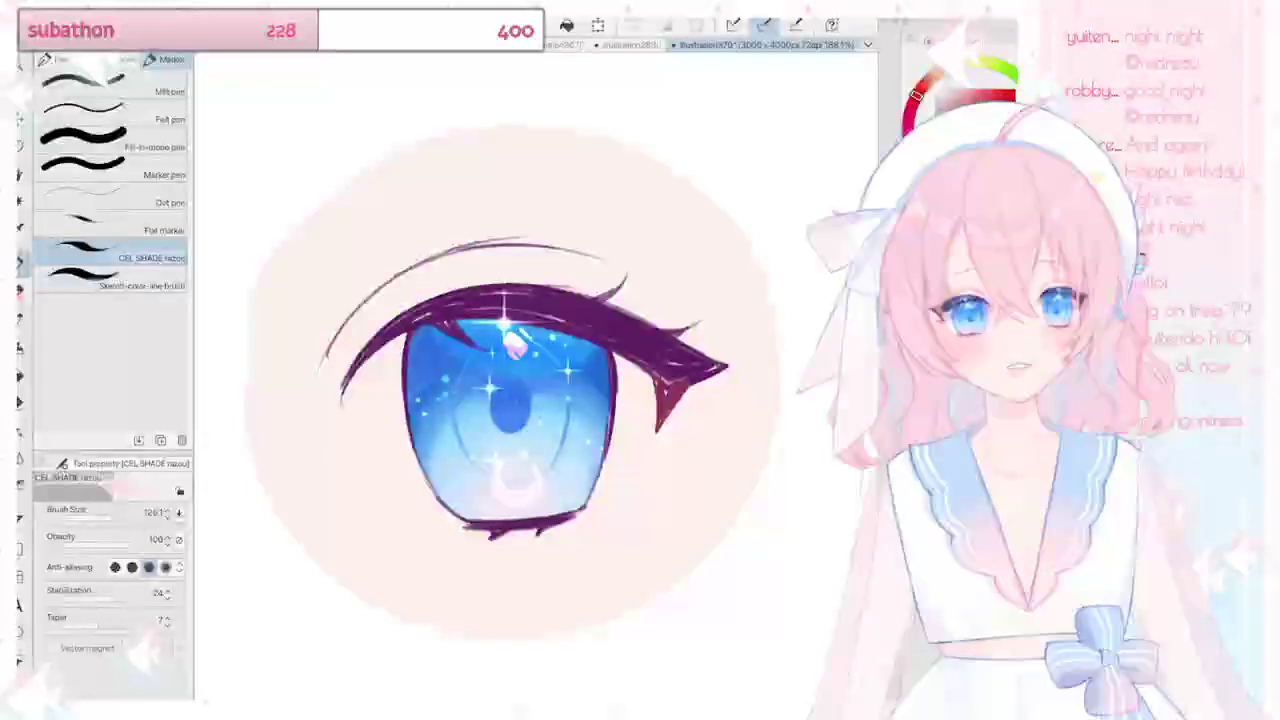
Step: Airbrush a soft pink blush below the eye and towards its outer corner with the Soft airbrush at size 199.9
key(b)
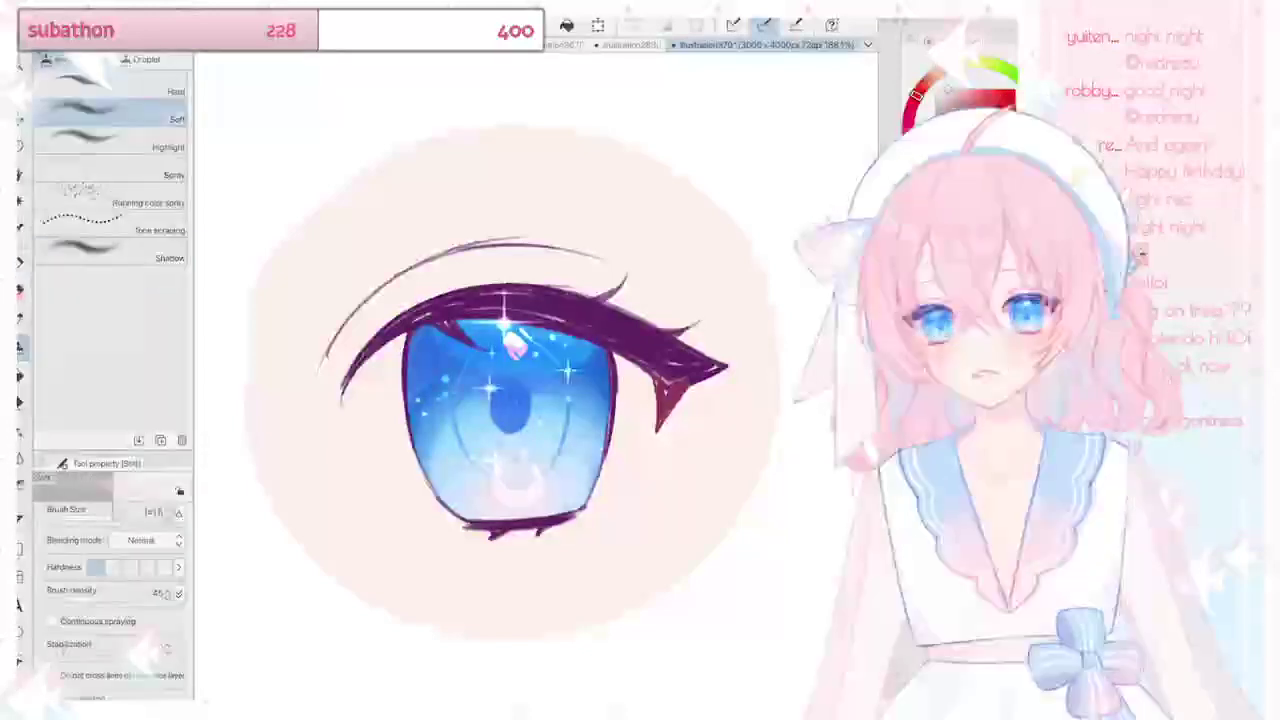
drag(556, 608, 478, 590)
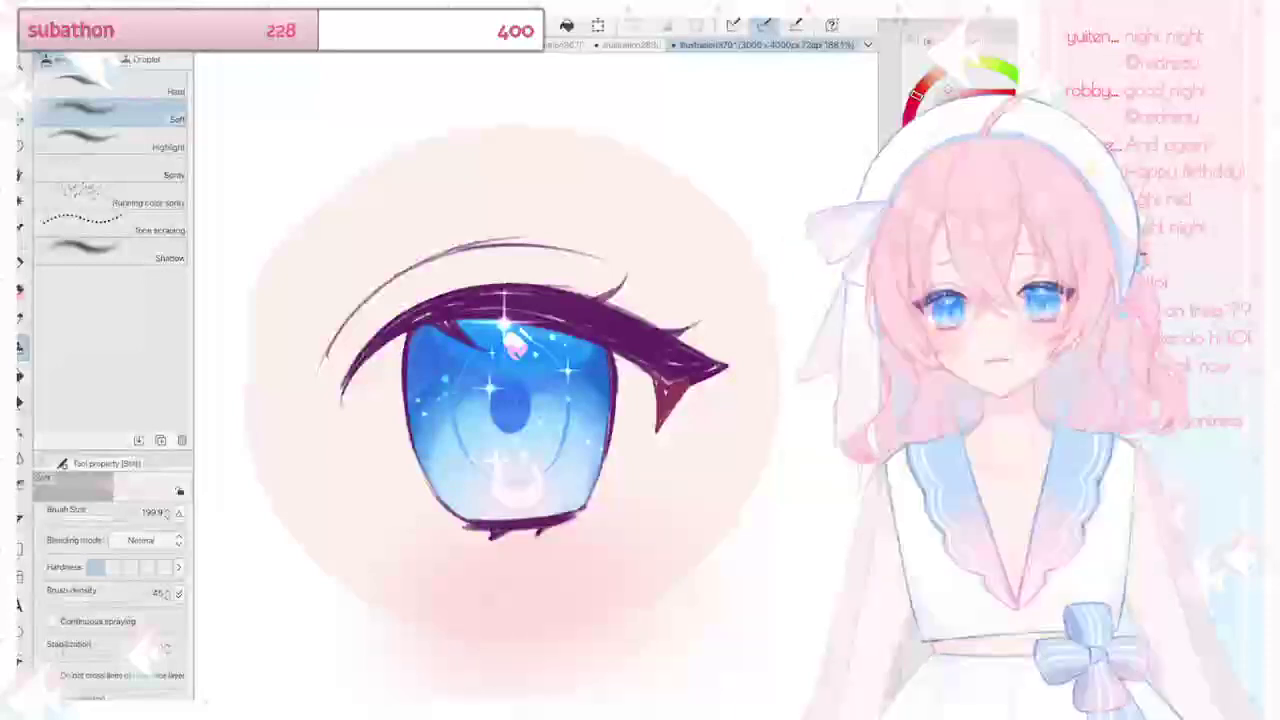
drag(690, 560, 596, 495)
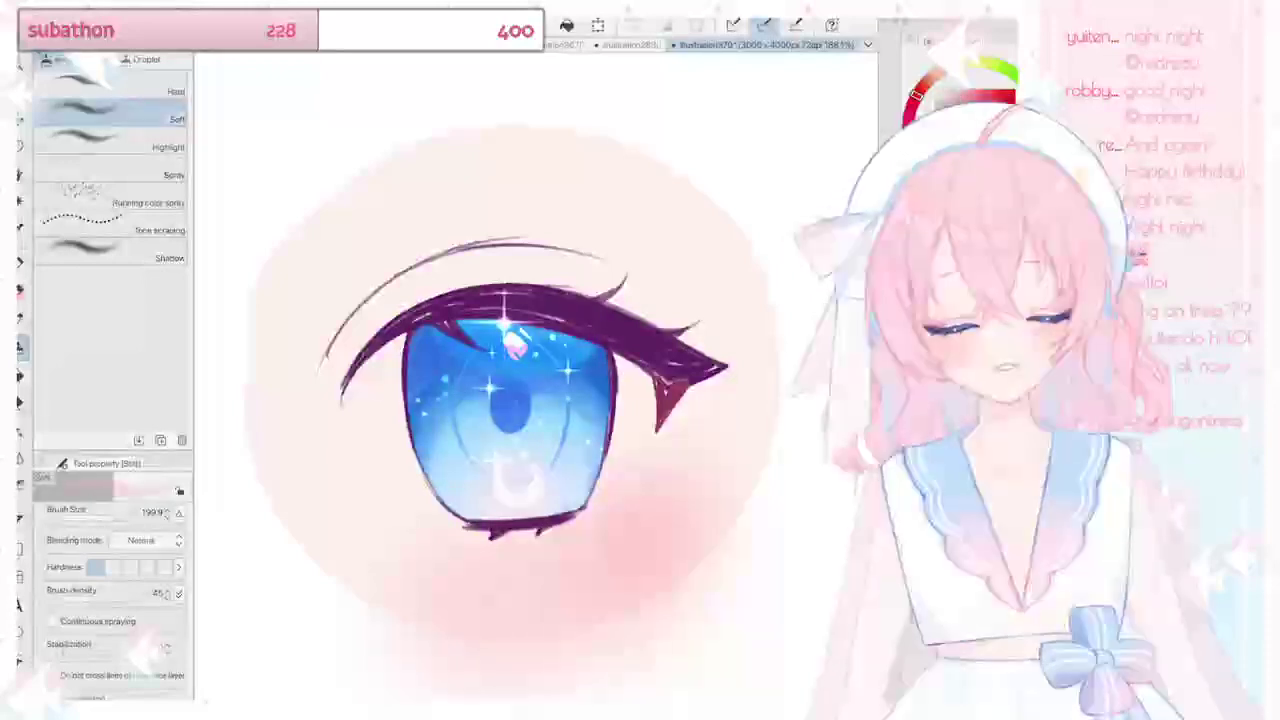
drag(600, 645, 690, 625)
drag(610, 610, 510, 525)
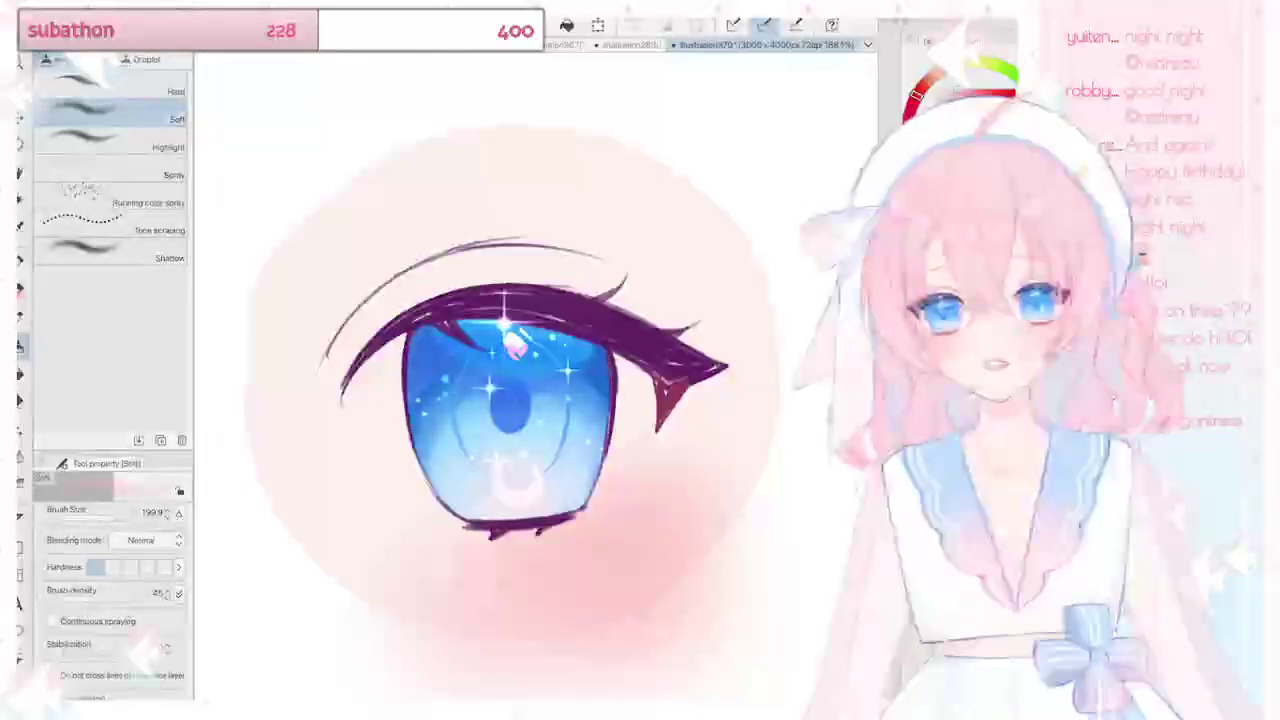
Step: Sample a warmer tone and blend the blush softly into the skin beneath the eye's outer corner
key(i)
key(b)
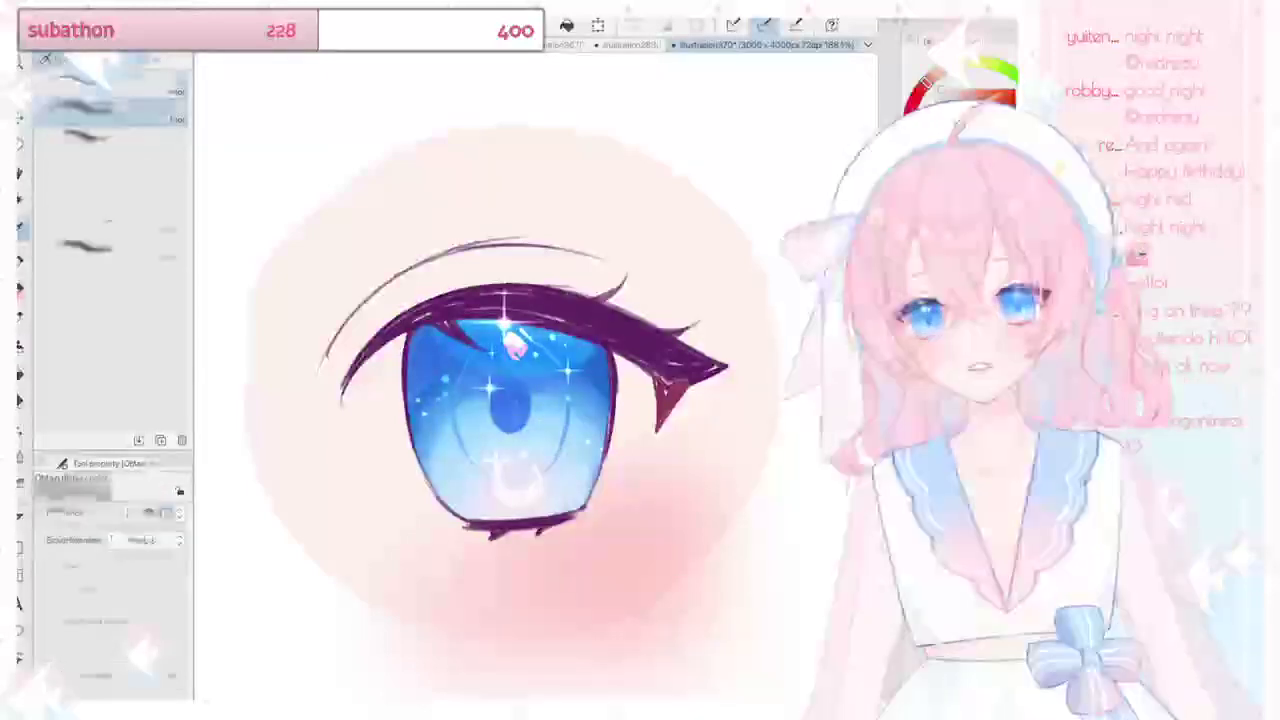
drag(644, 614, 598, 540)
drag(712, 500, 690, 570)
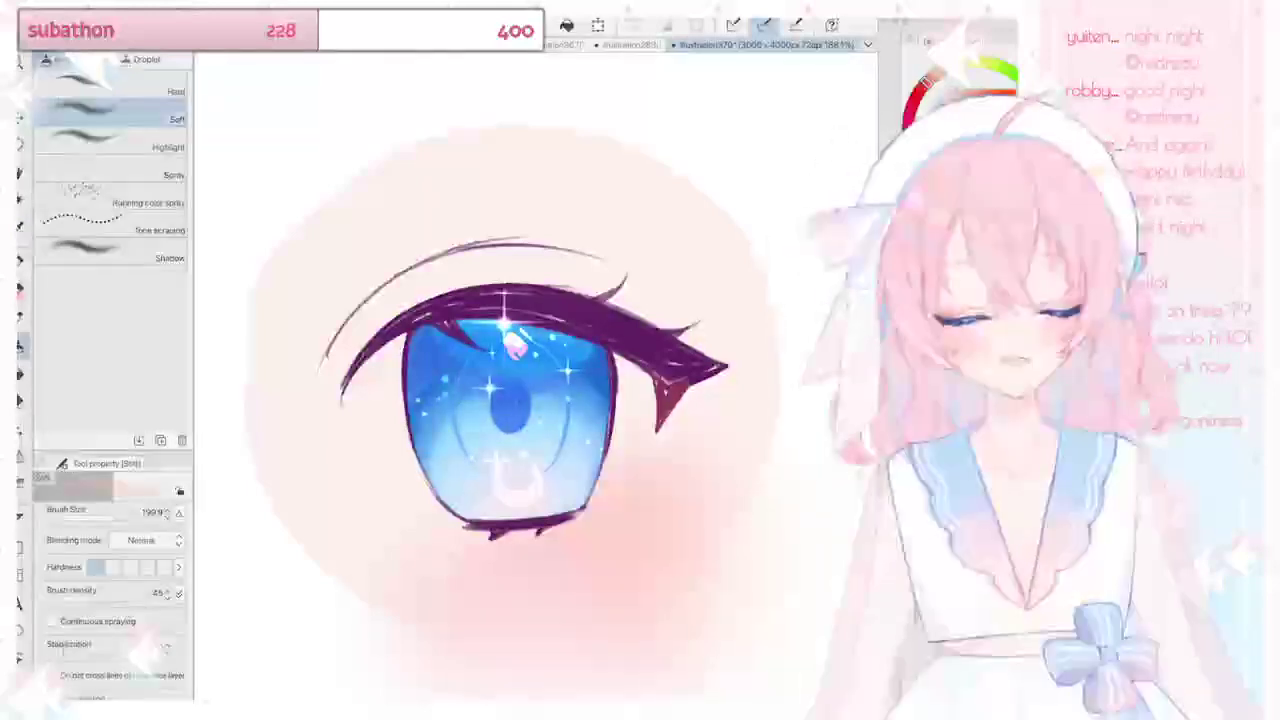
Step: Fill the eye white on both sides of the iris with the CEL SHADE marker at brush size 126.1
key(b)
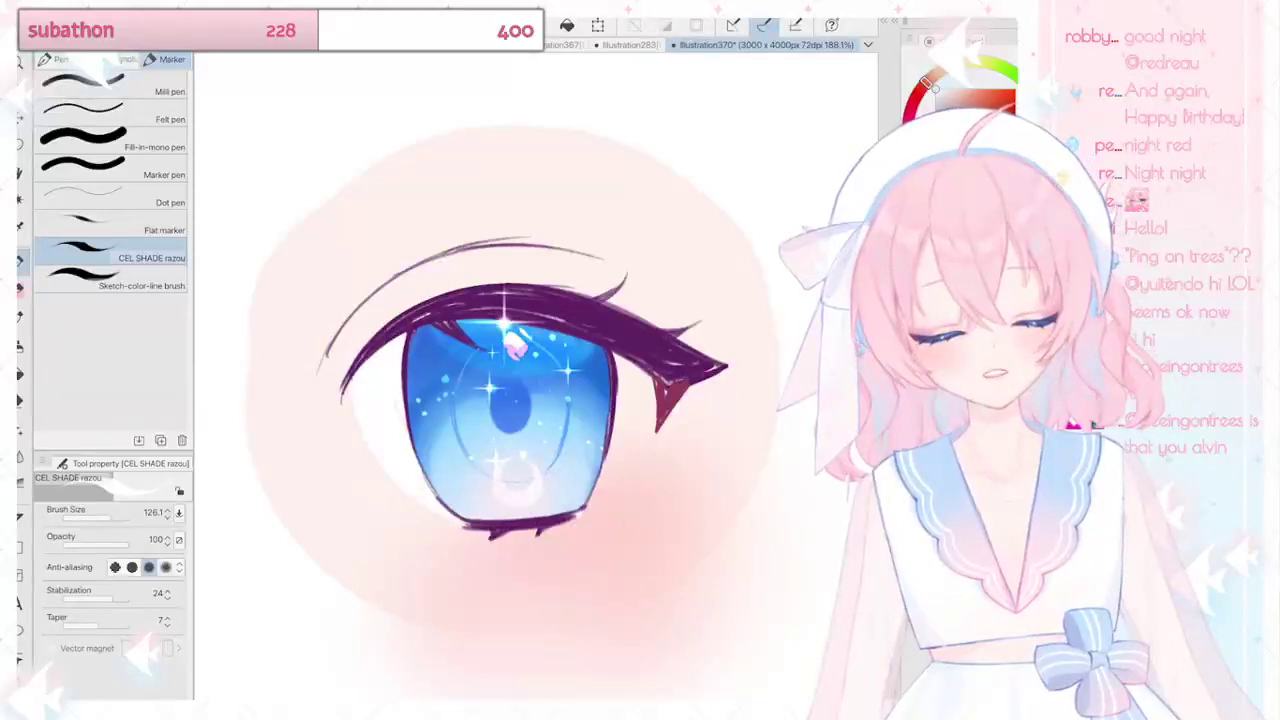
scroll(595, 490, up, 5)
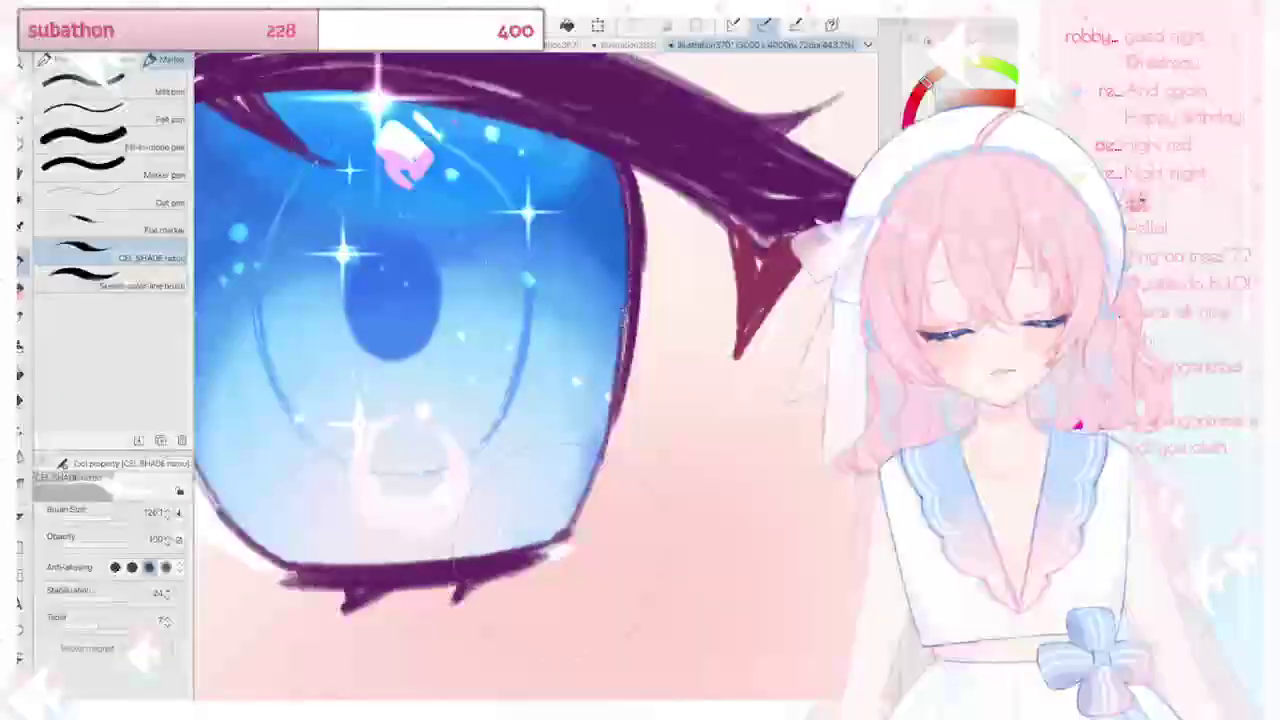
drag(576, 536, 716, 388)
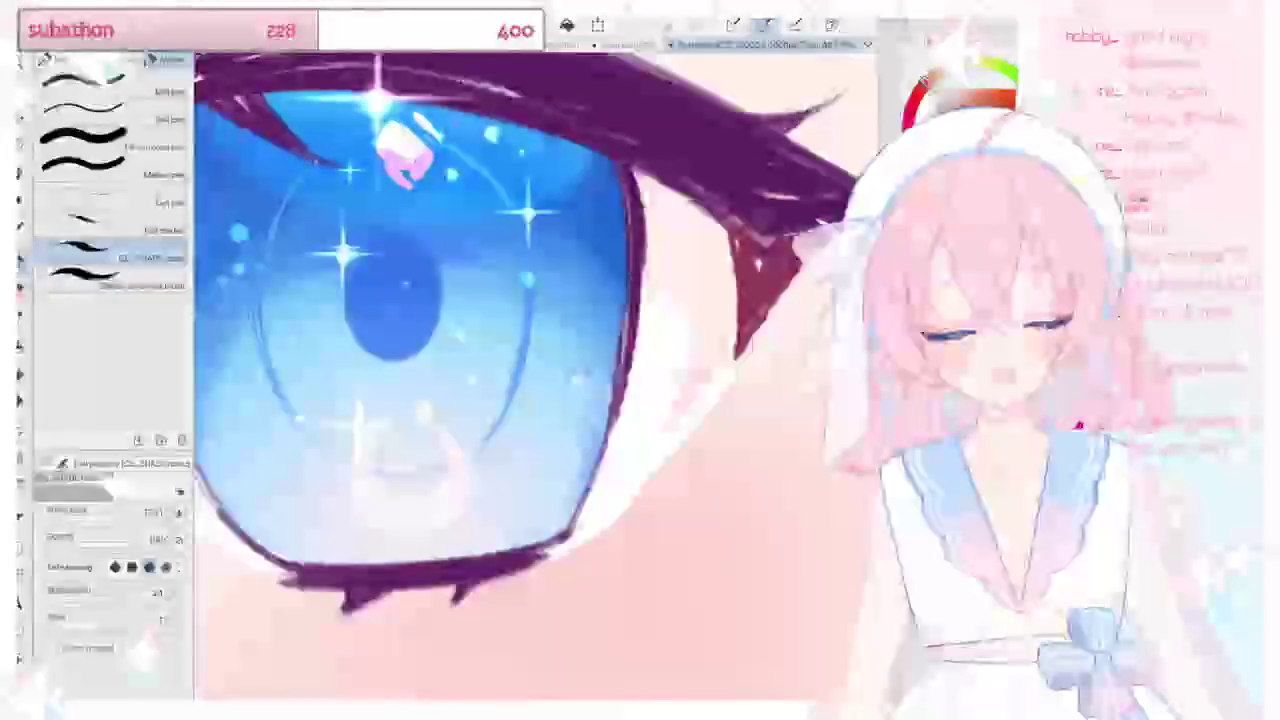
Step: Try to extend the eye white at the iris's lower-left edge and undo the stroke
scroll(750, 370, down, 4)
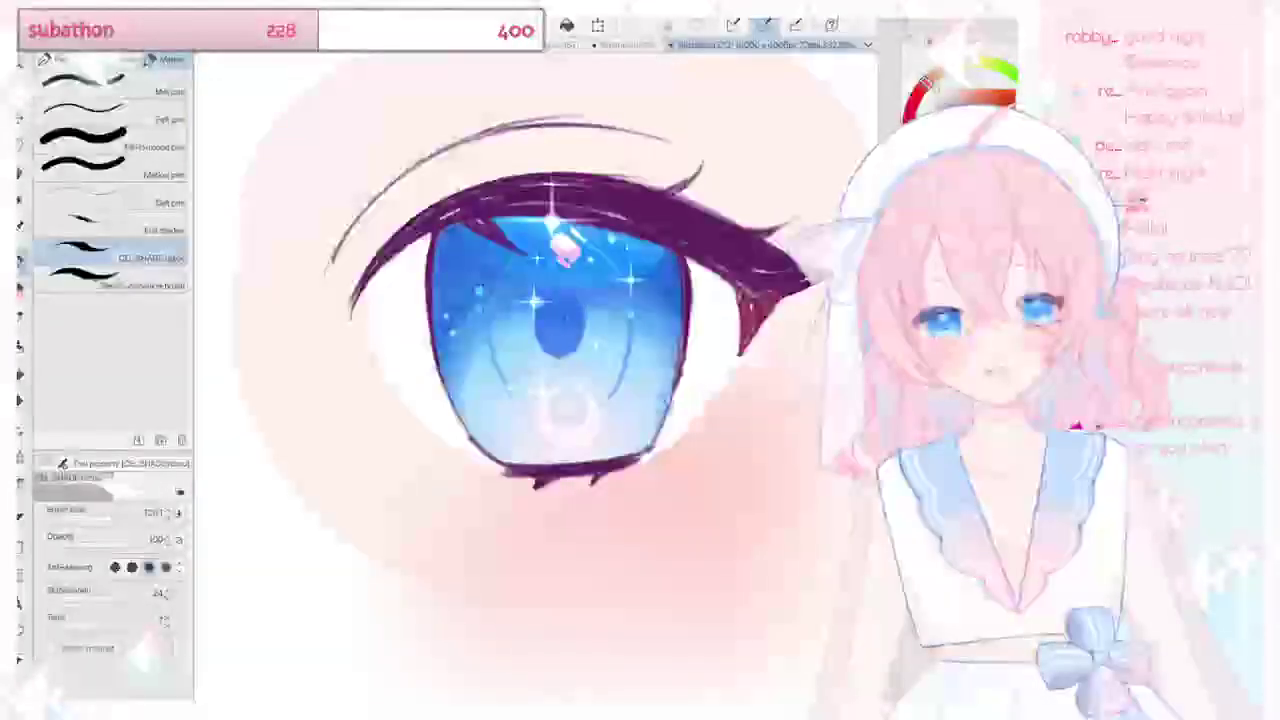
scroll(540, 370, up, 4)
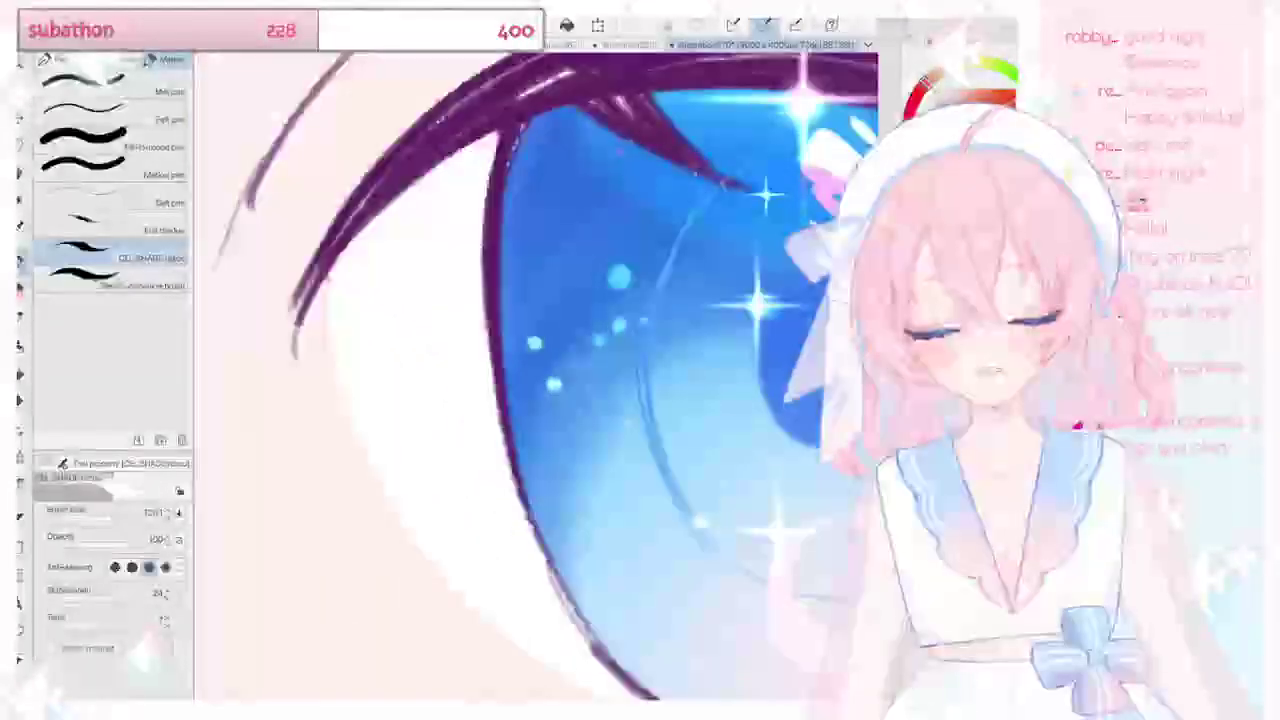
scroll(600, 330, down, 4)
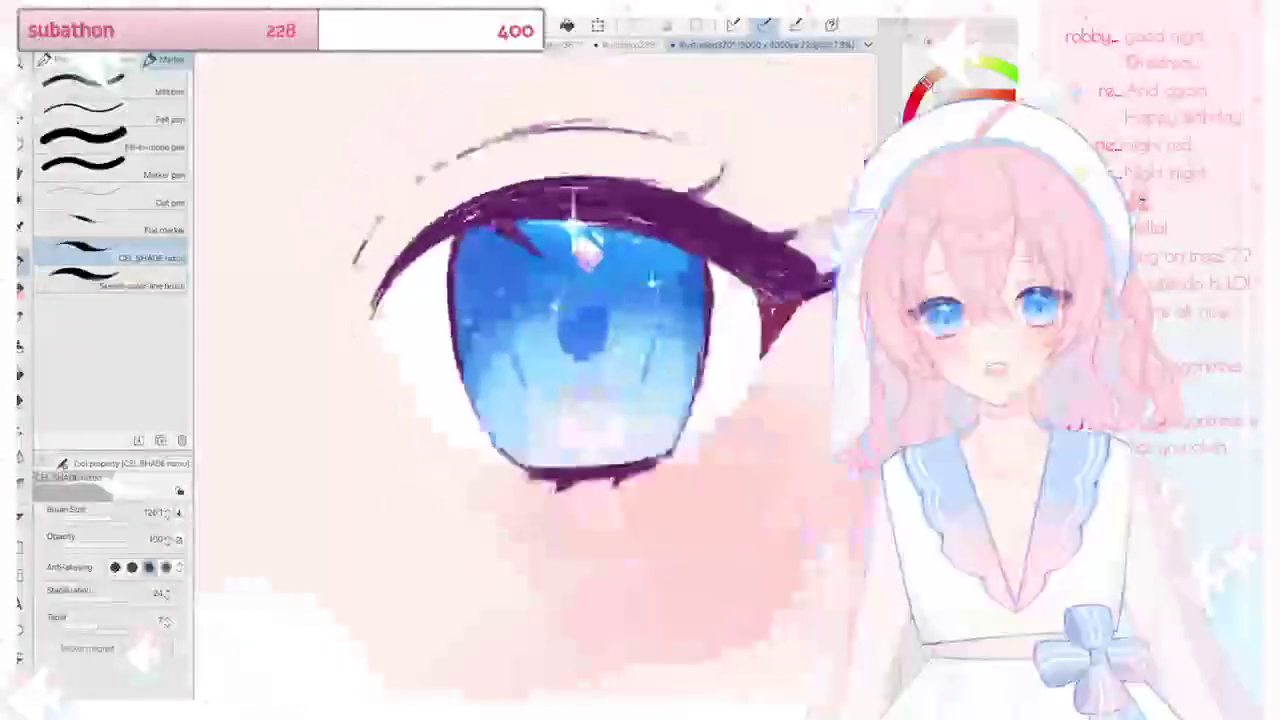
scroll(600, 330, down, 2)
scroll(580, 380, up, 3)
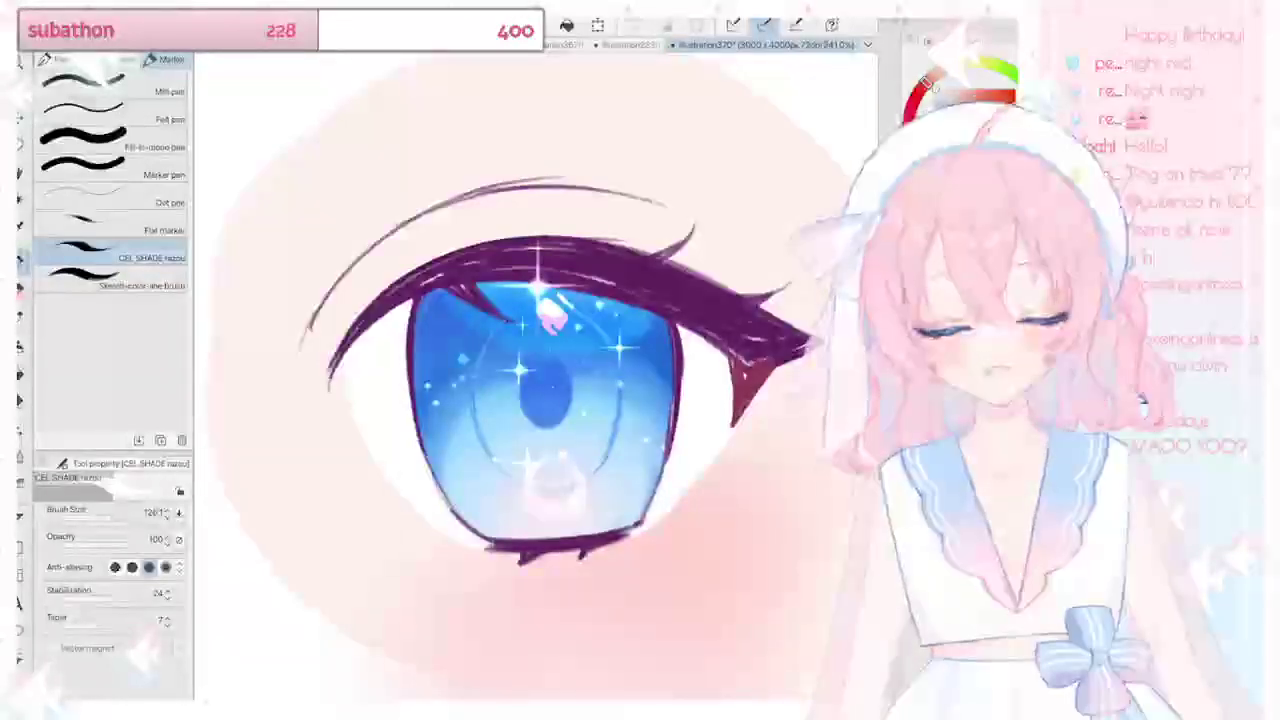
mouse_move(480, 551)
mouse_down()
mouse_move(436, 547)
mouse_move(368, 455)
mouse_move(418, 516)
mouse_up()
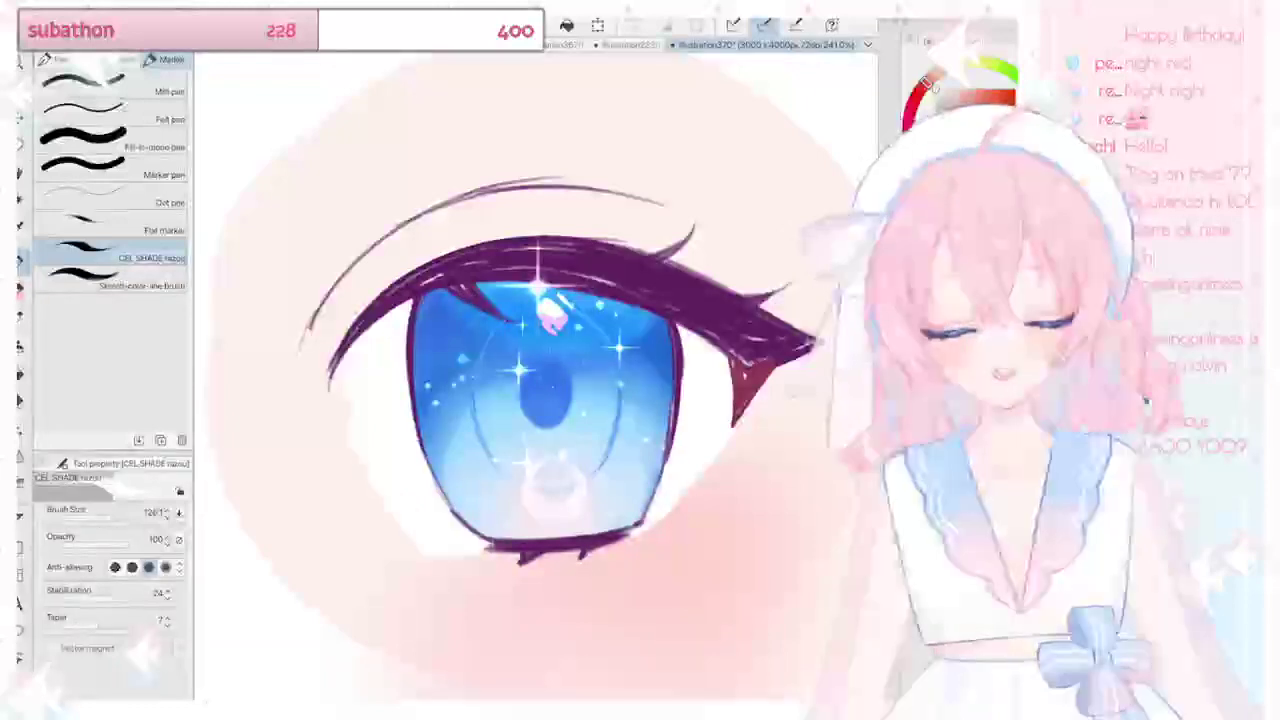
key(ctrl+z)
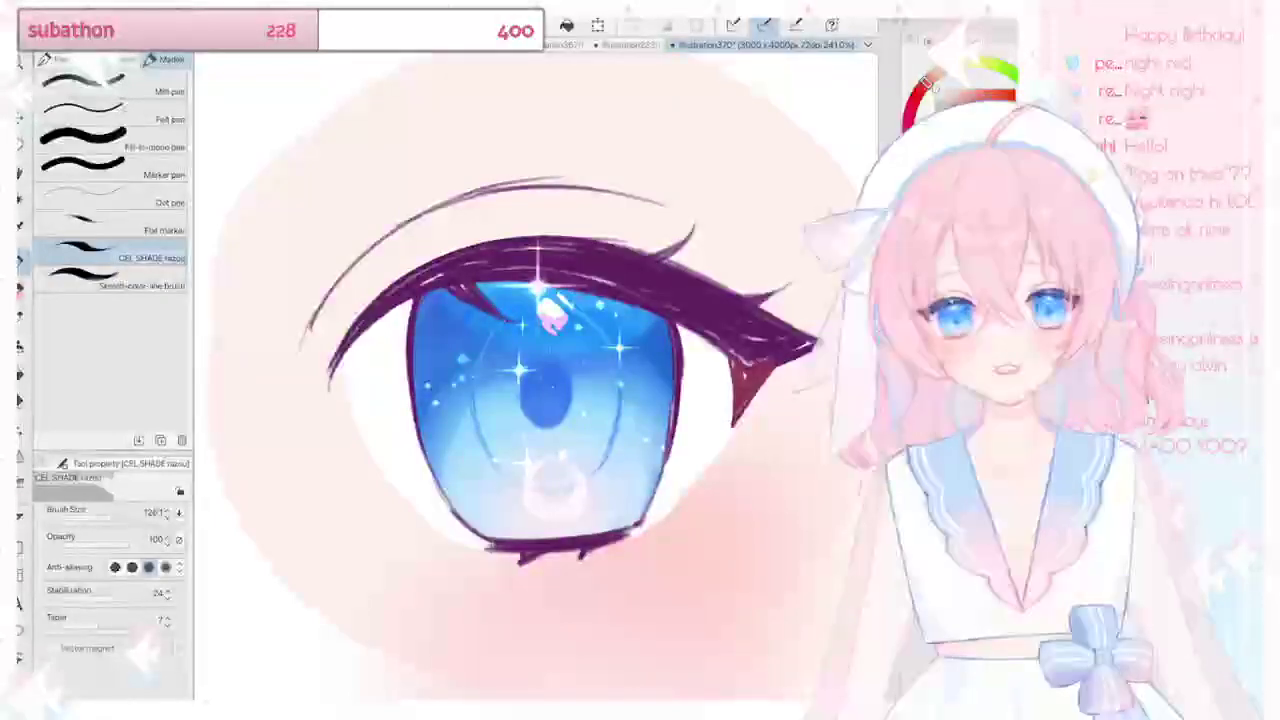
Step: Paint a pale blue shadow across the upper eye white on both sides of the iris with the CEL SHADE marker
key(i)
key(p)
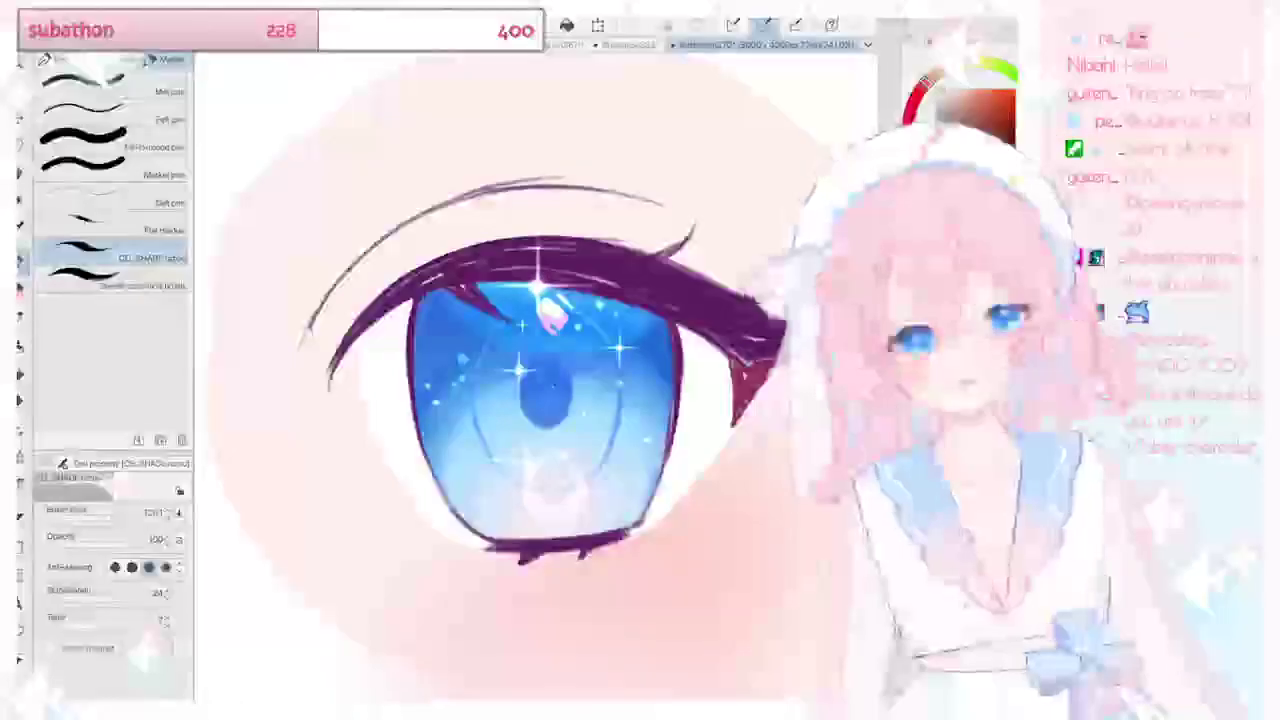
key(x)
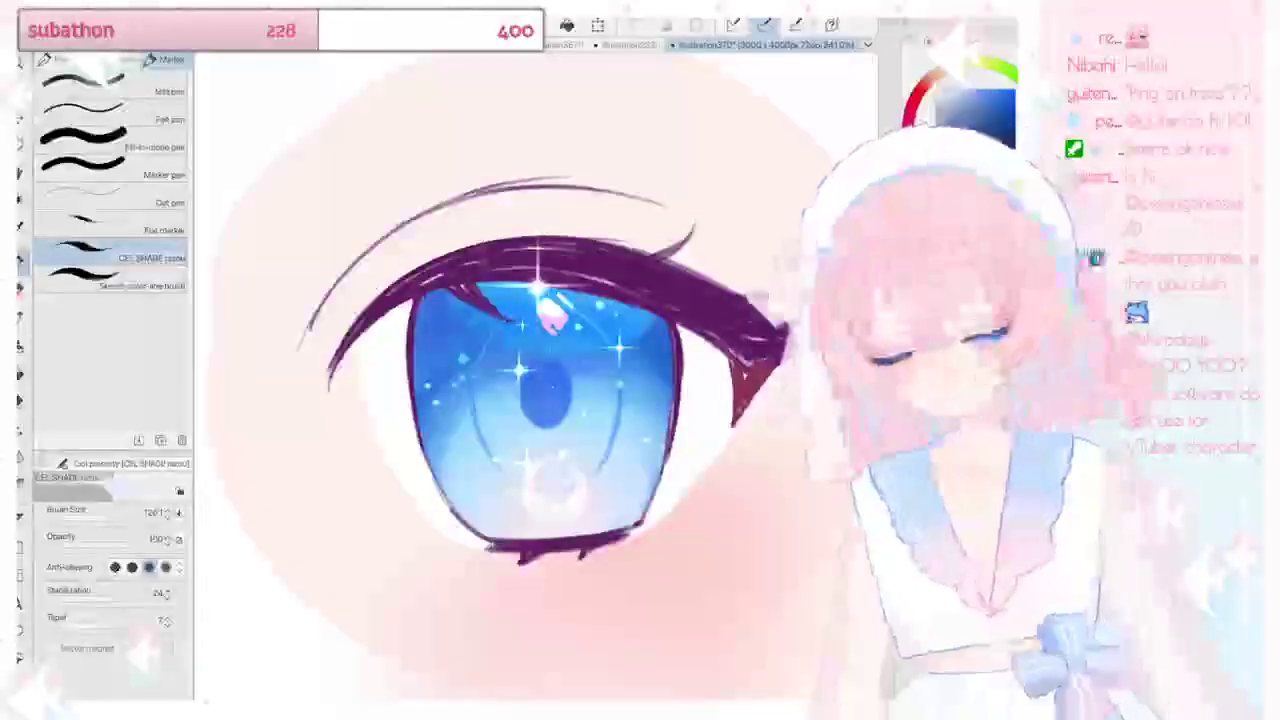
mouse_move(384, 391)
mouse_down()
mouse_move(385, 350)
mouse_move(393, 385)
mouse_up()
mouse_move(708, 370)
mouse_down()
mouse_move(705, 397)
mouse_move(704, 366)
mouse_move(716, 390)
mouse_move(706, 352)
mouse_up()
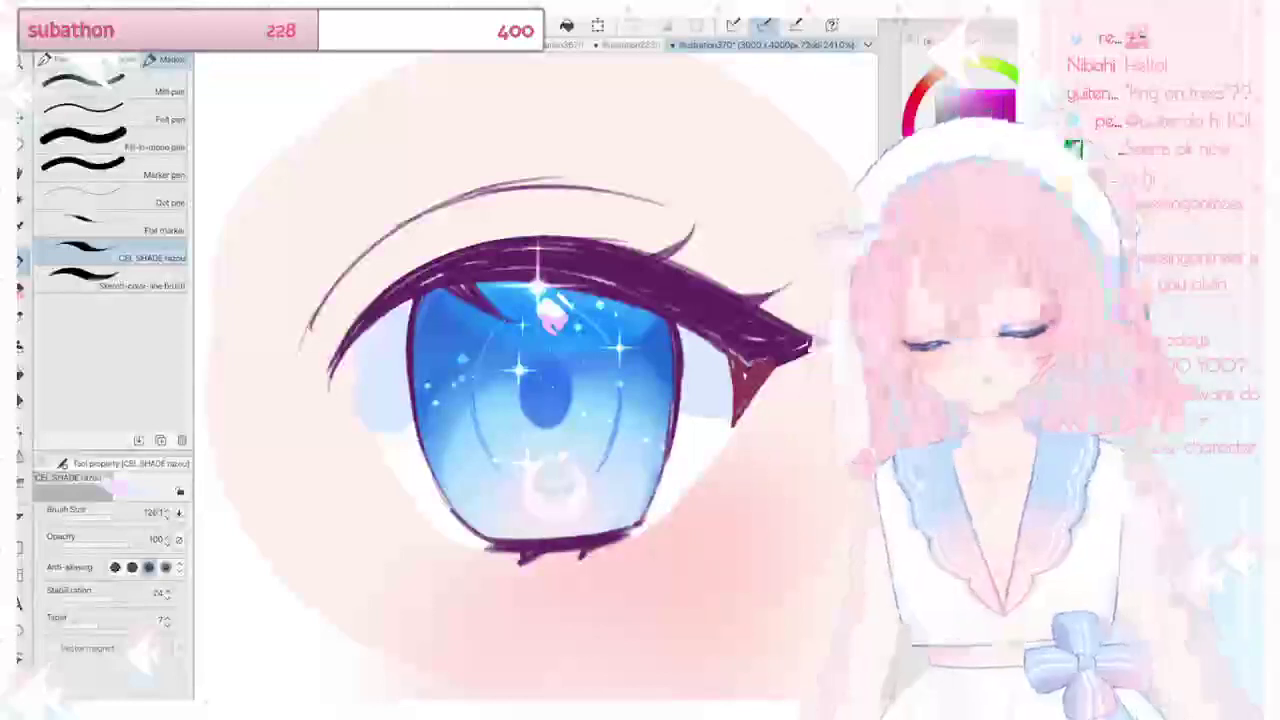
Step: Tint the upper part of the eye-white shadows light purple with the Soft airbrush, reducing the brush size to 28.2
key(b)
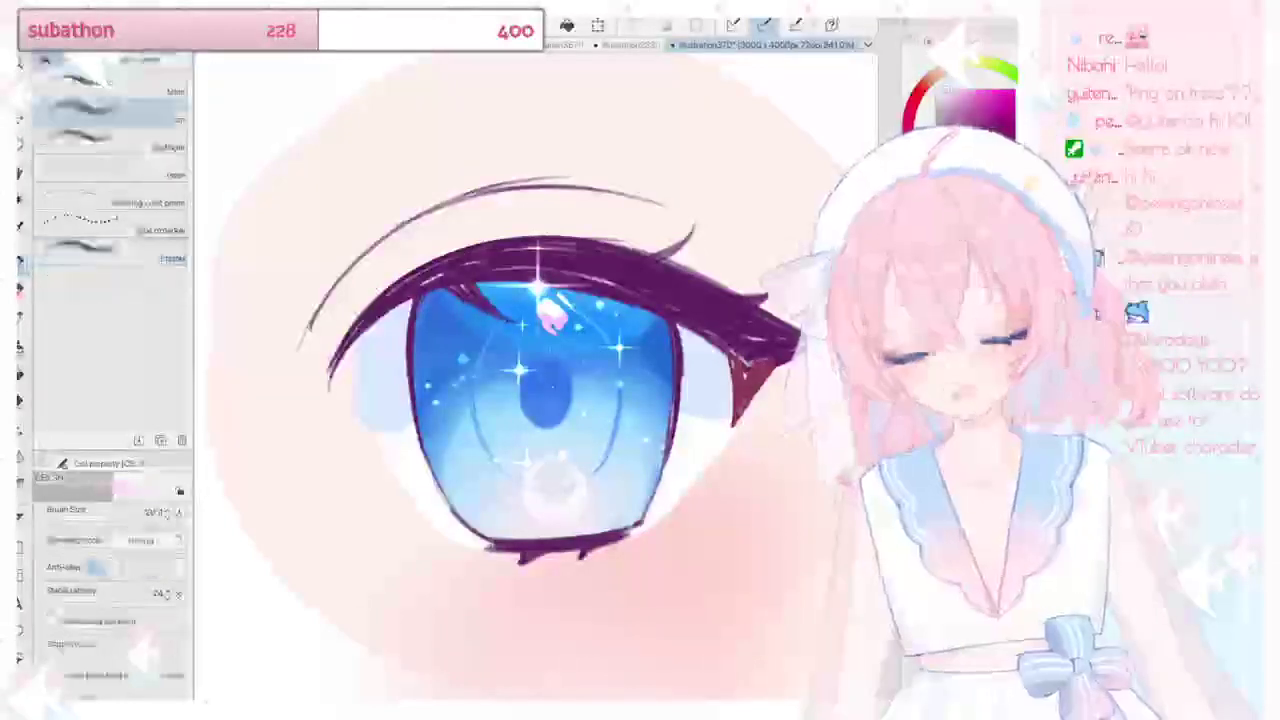
key(b)
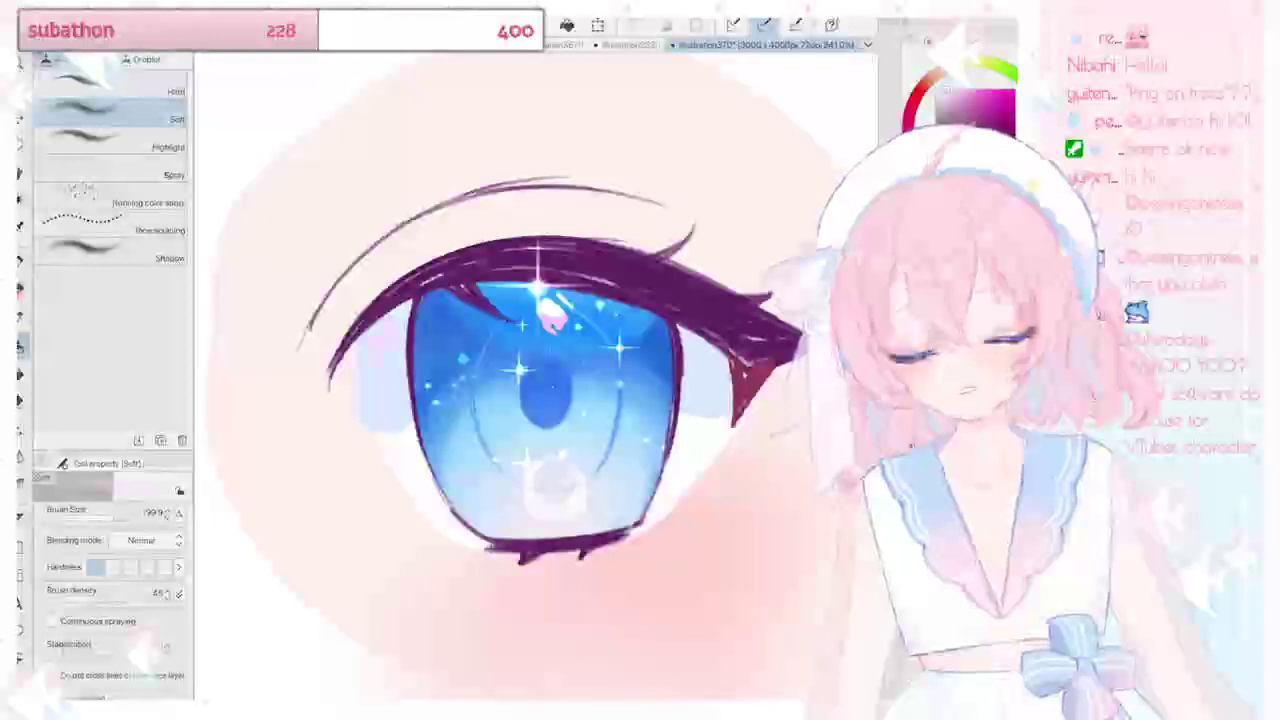
drag(113, 518, 97, 518)
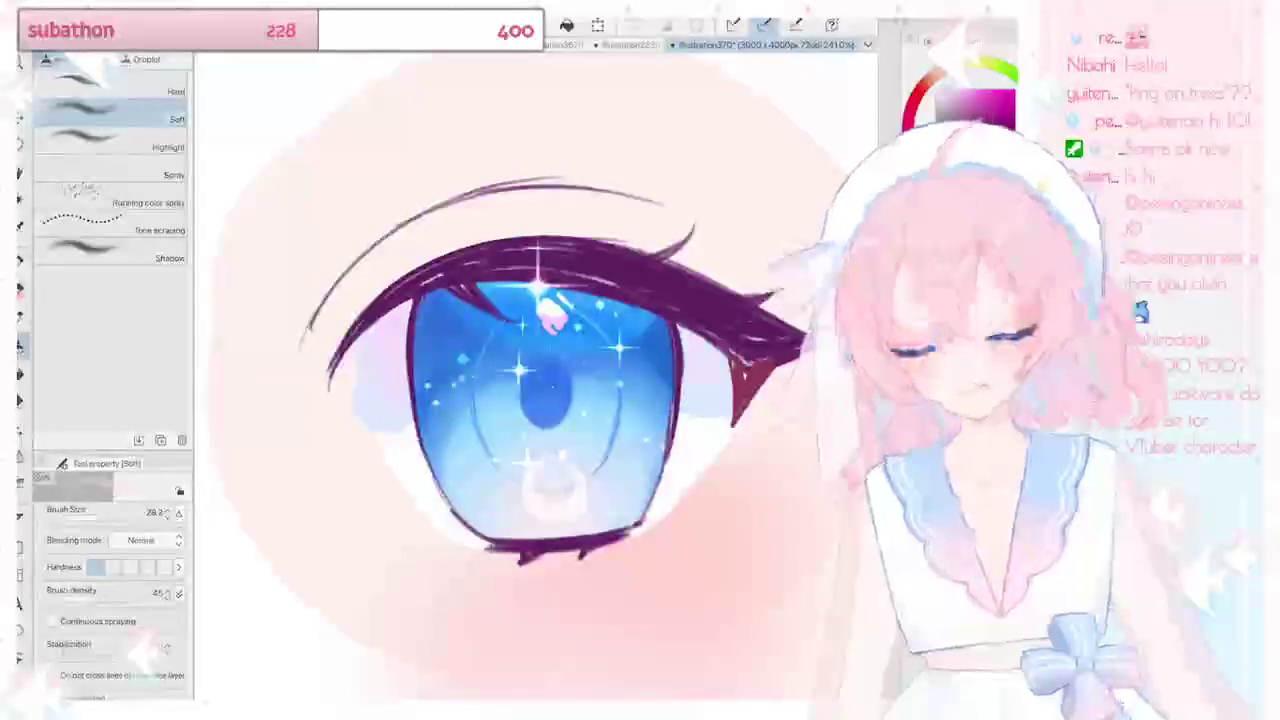
Step: Blend the eye-white shadows with the Watery brush, reducing its size to 8.9
key(j)
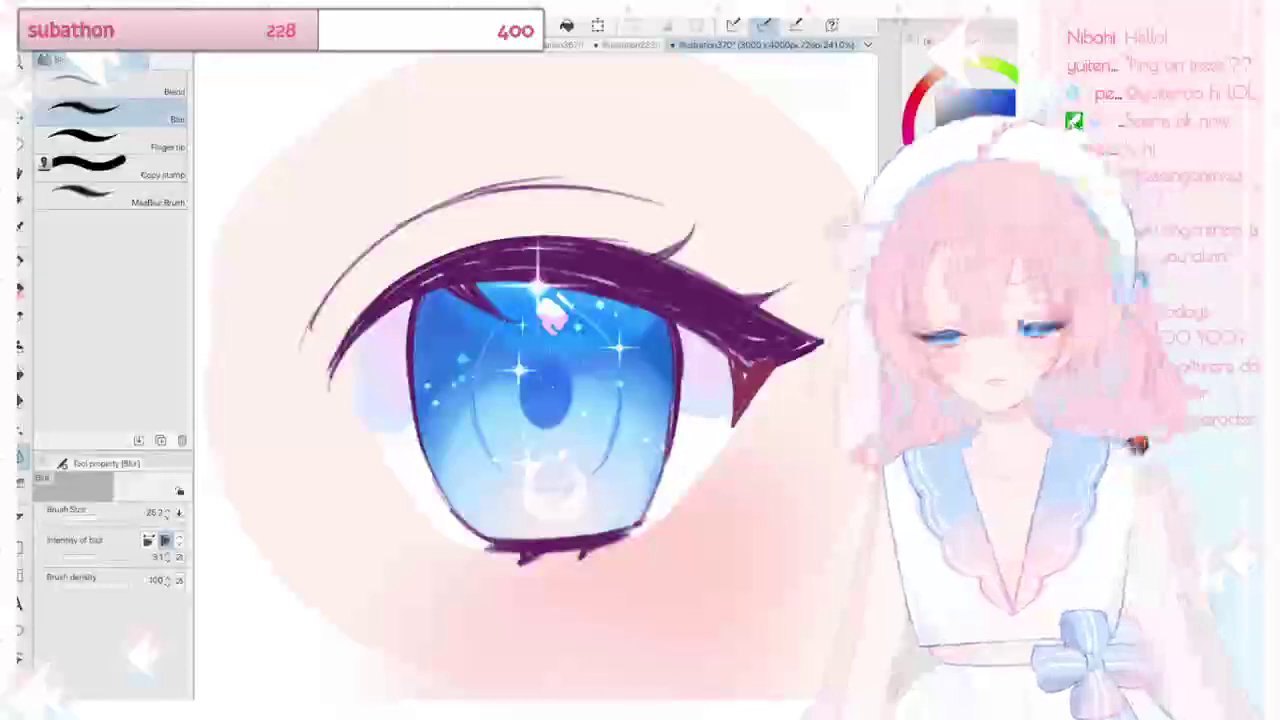
key(b)
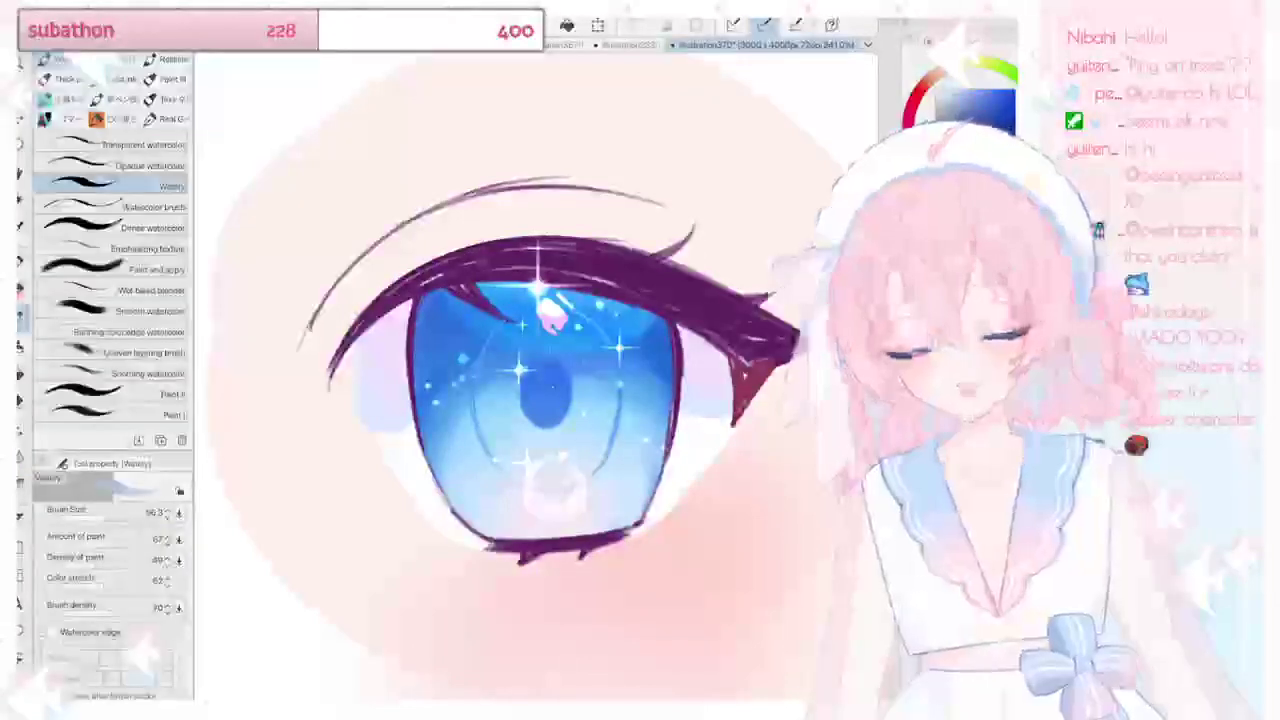
scroll(536, 376, down, 2)
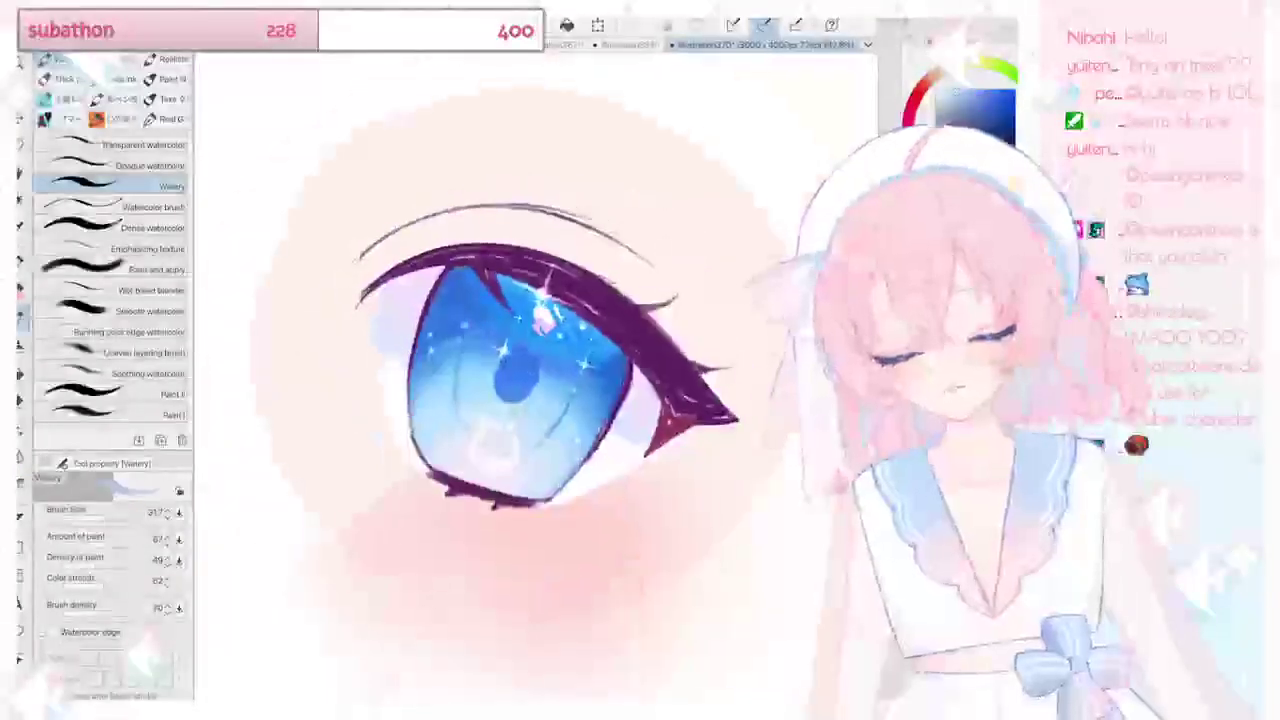
key([)
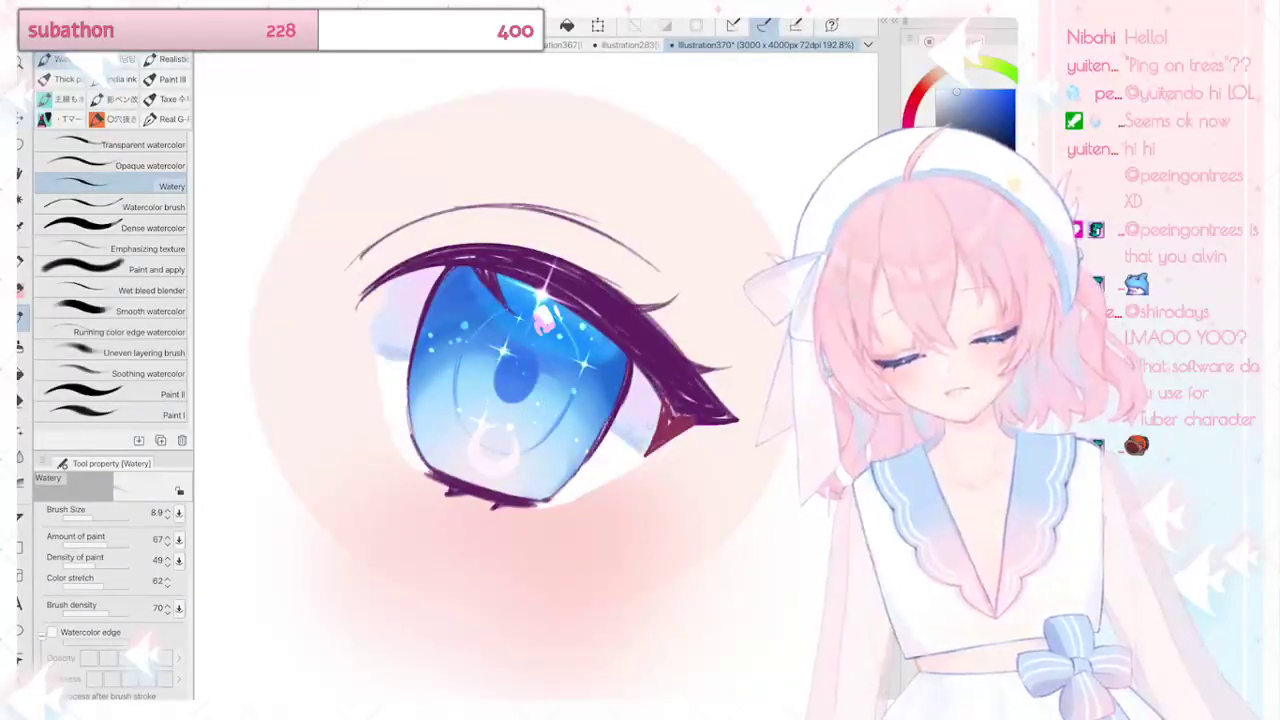
scroll(536, 376, down, 5)
scroll(536, 376, up, 5)
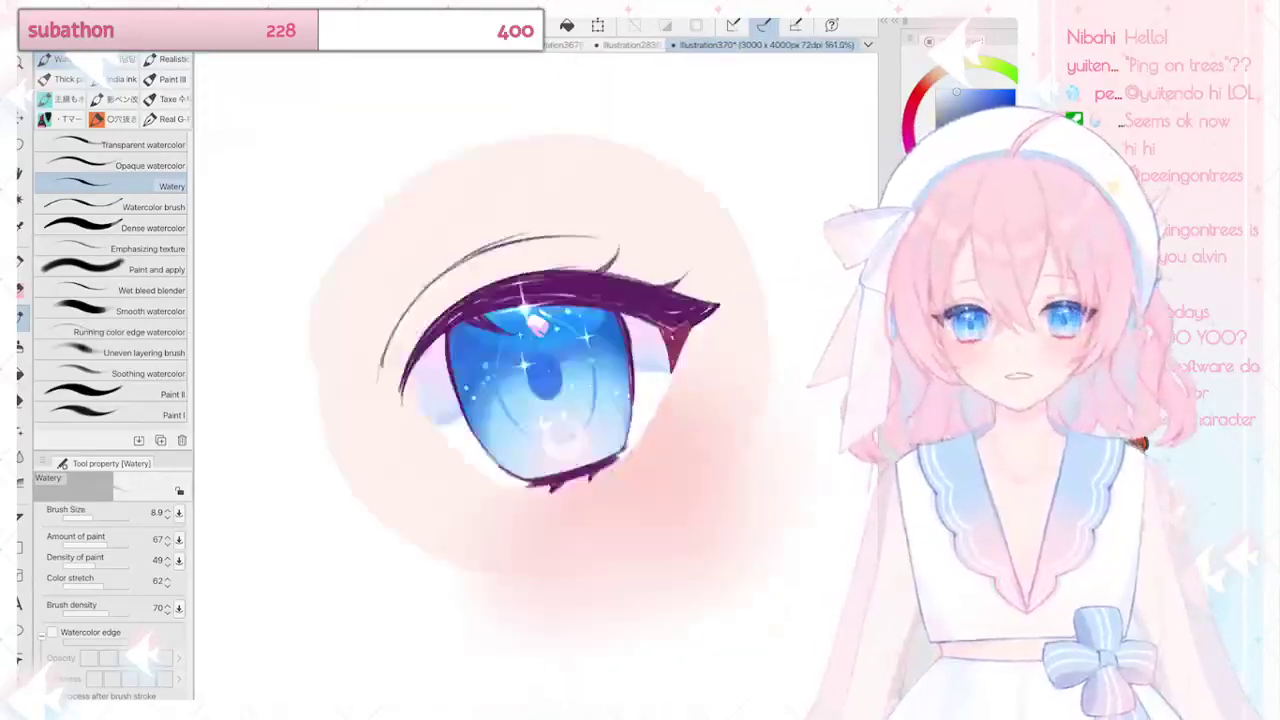
key(j)
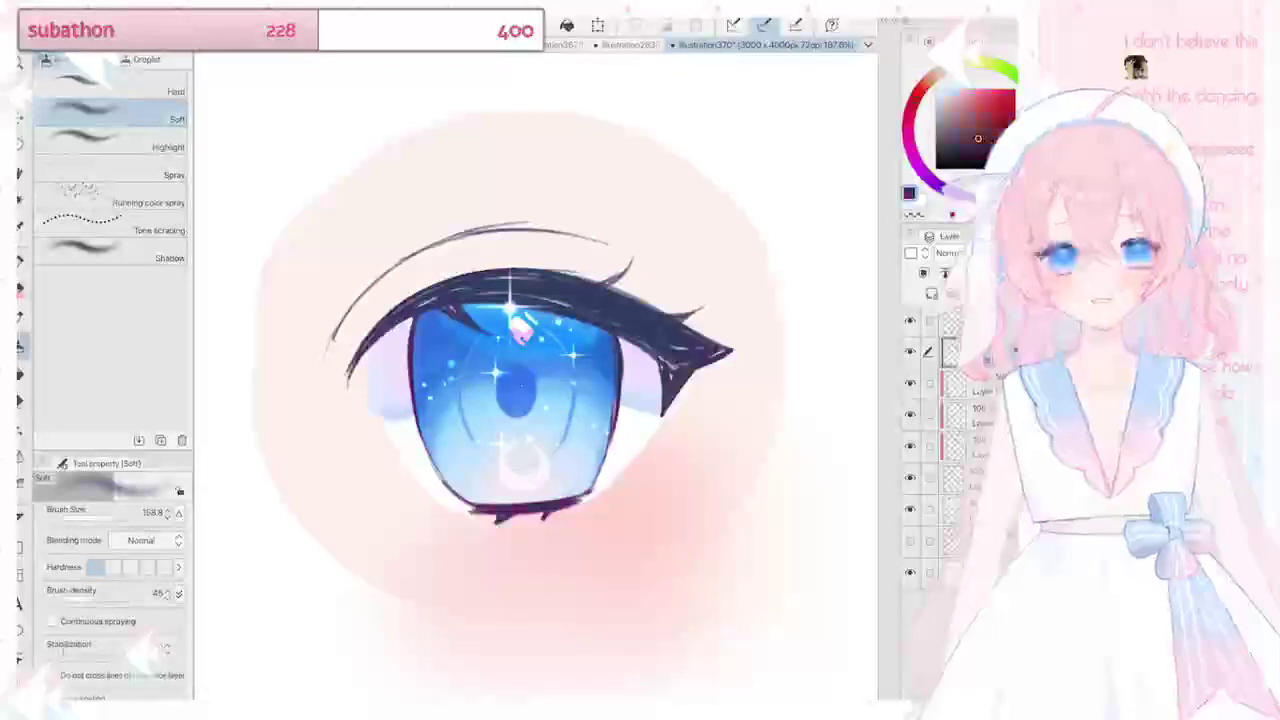
Step: Tint the lower lash line reddish pink with the Soft airbrush at size 158.8
click(979, 96)
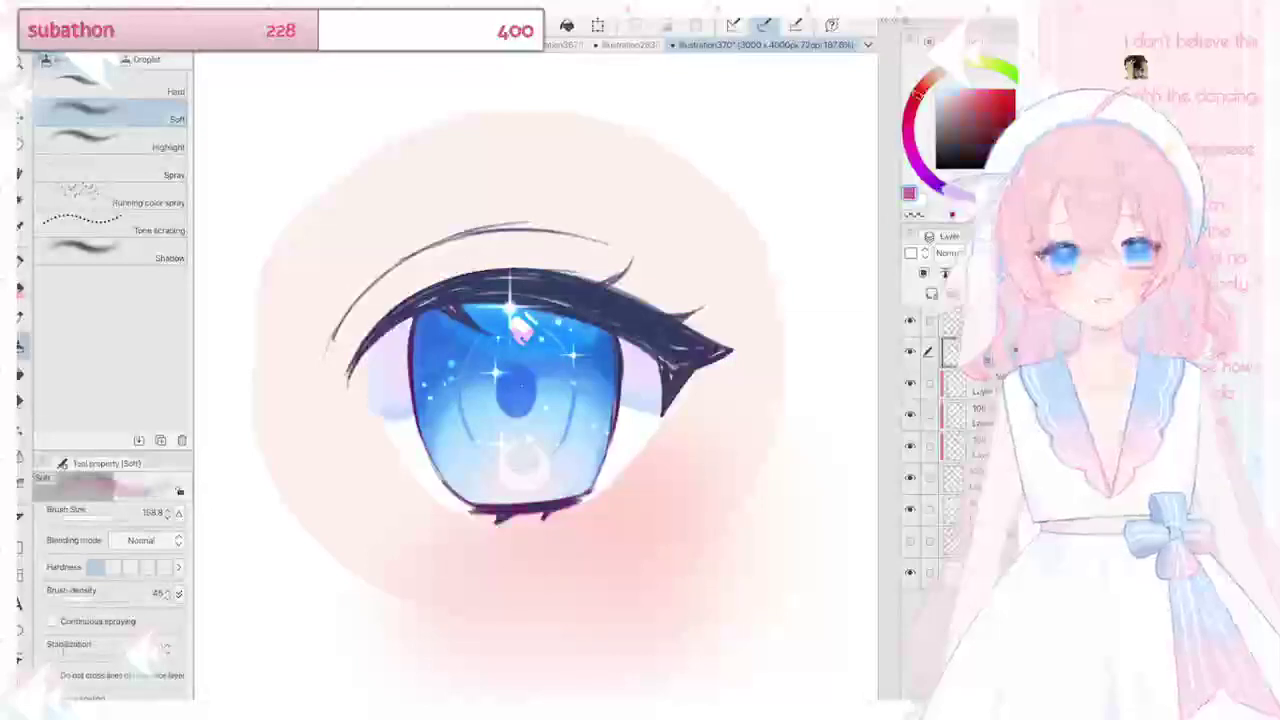
click(909, 113)
drag(490, 511, 572, 503)
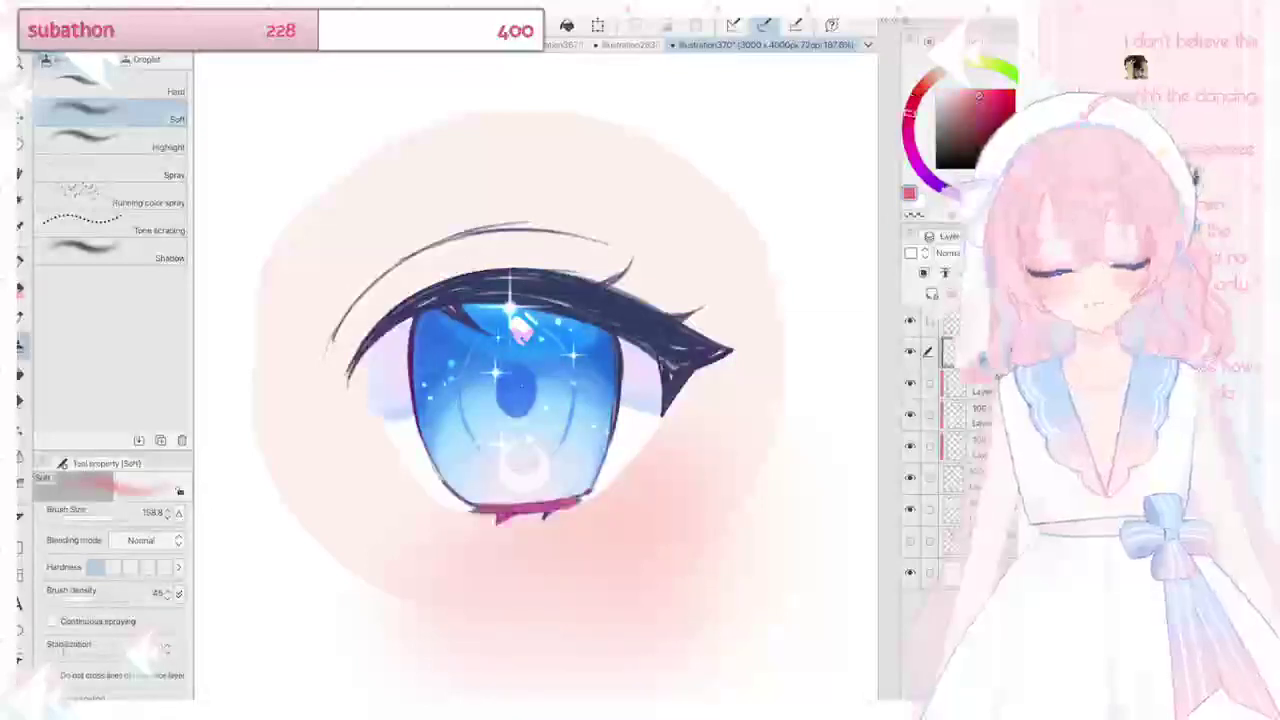
Step: Tint the iris's side outlines blue with a smaller Soft airbrush
click(997, 192)
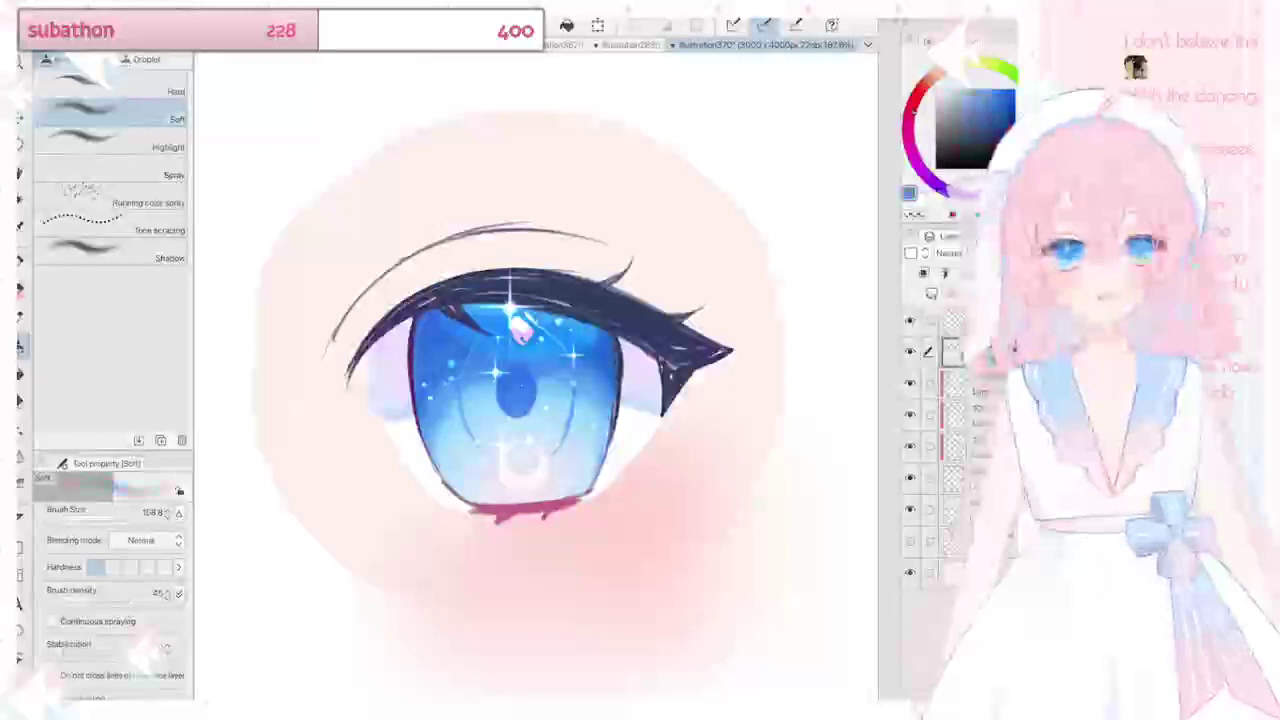
key(bracketleft)
key(bracketleft)
key(bracketleft)
key(bracketleft)
key(bracketleft)
drag(411, 328, 413, 414)
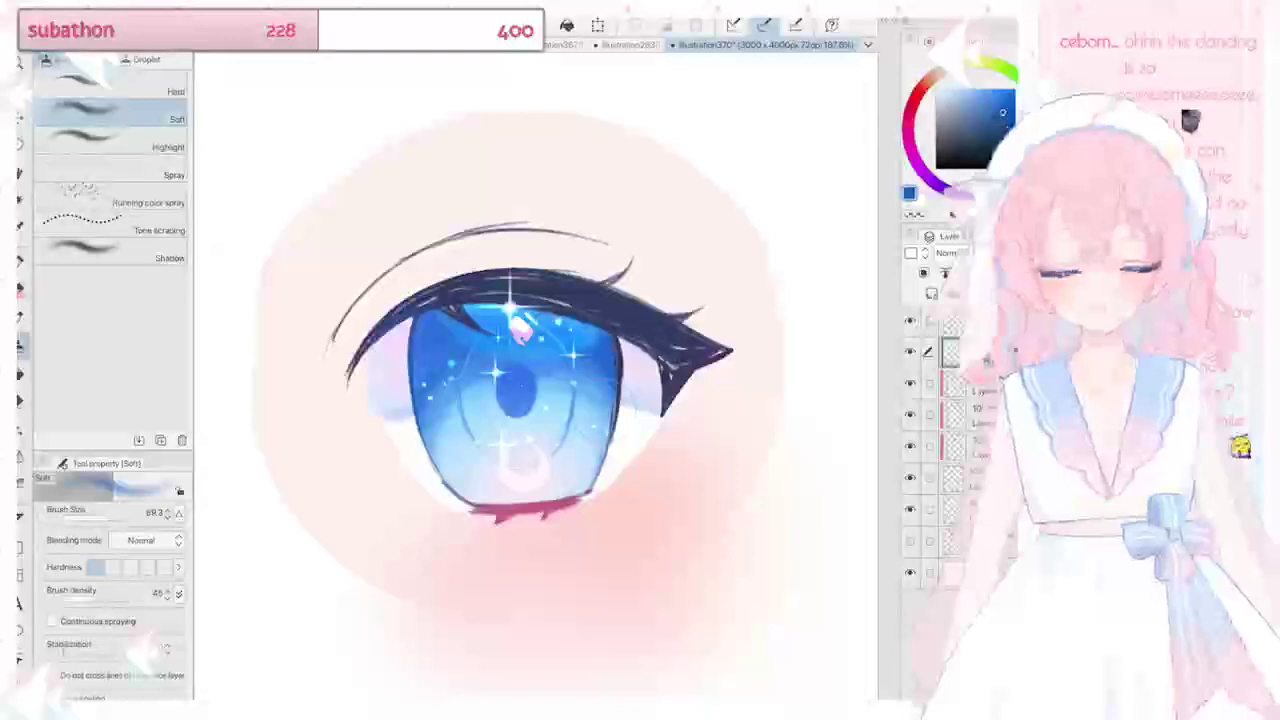
Step: Tint the iris's outer outline blue and darken the middle of the upper lash line with the Soft airbrush
drag(619, 342, 611, 422)
click(977, 156)
mouse_move(482, 286)
mouse_down()
mouse_move(550, 283)
mouse_move(640, 316)
mouse_up()
Step: Tint both ends of the upper lash line and the eyelid crease reddish pink with the Soft airbrush at size 89.3
click(911, 107)
click(1010, 130)
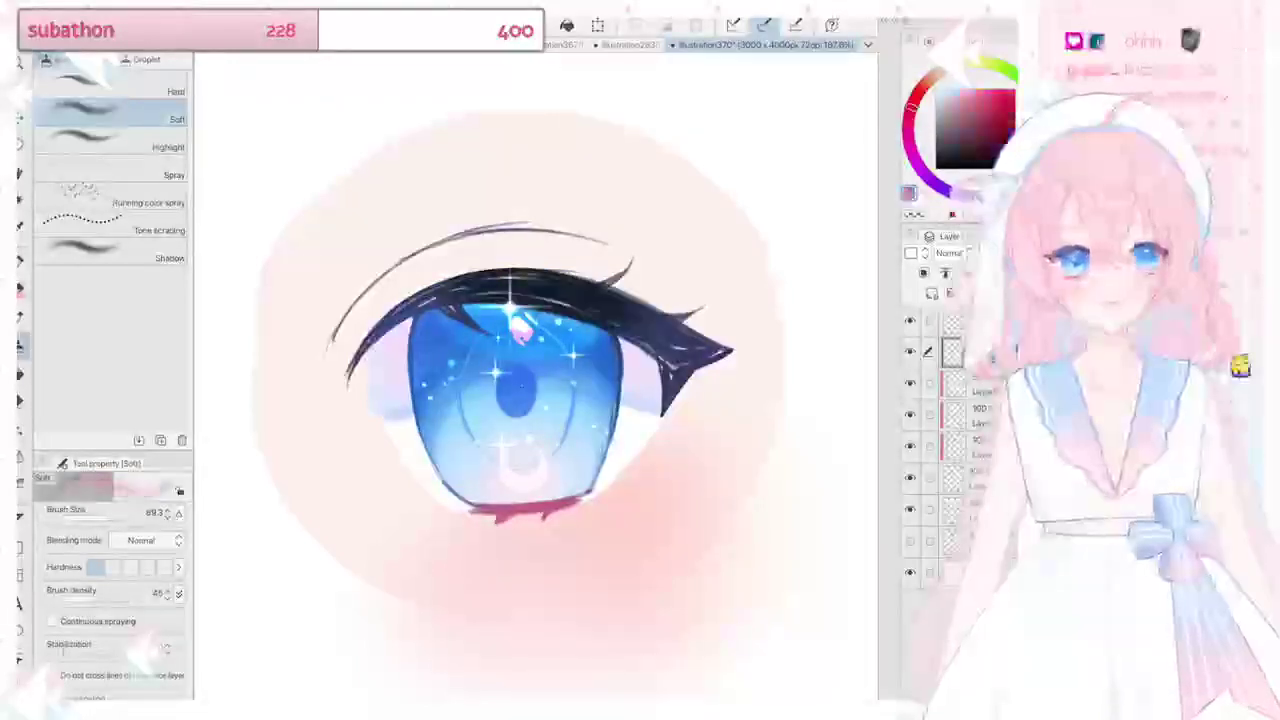
click(908, 118)
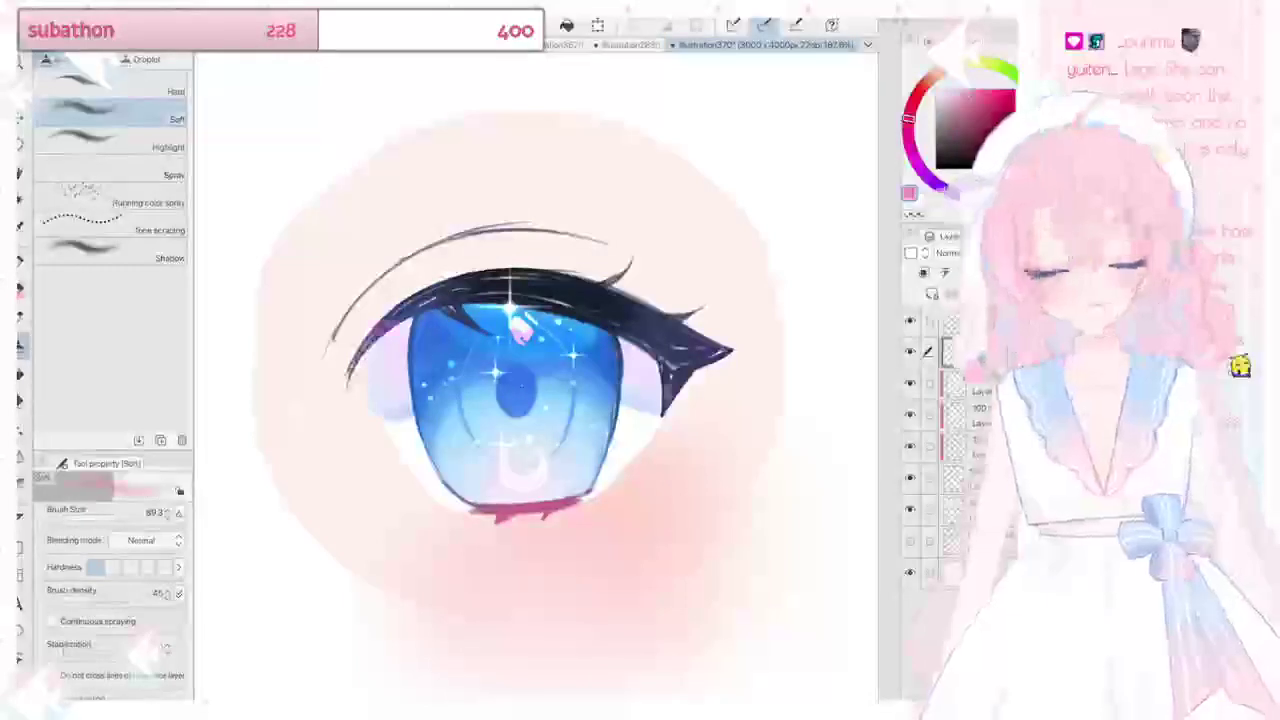
drag(668, 408, 682, 366)
click(989, 100)
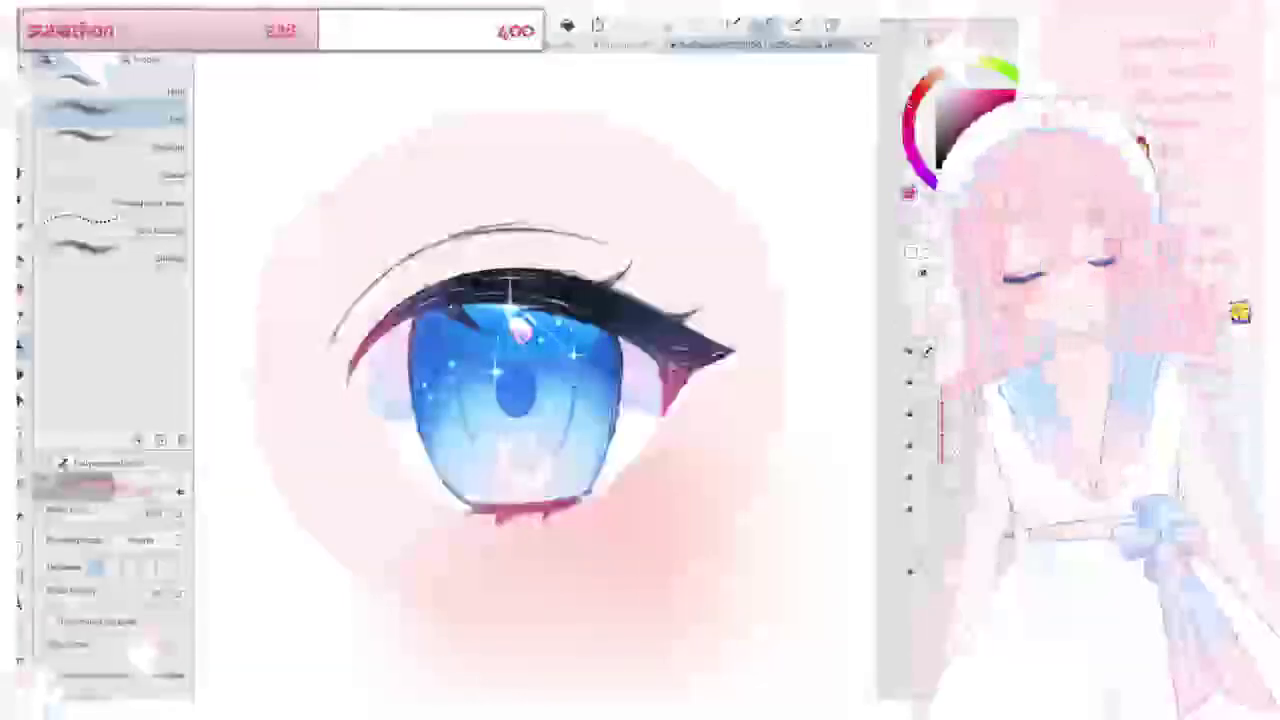
mouse_move(368, 290)
mouse_down()
mouse_move(540, 230)
mouse_move(478, 231)
mouse_up()
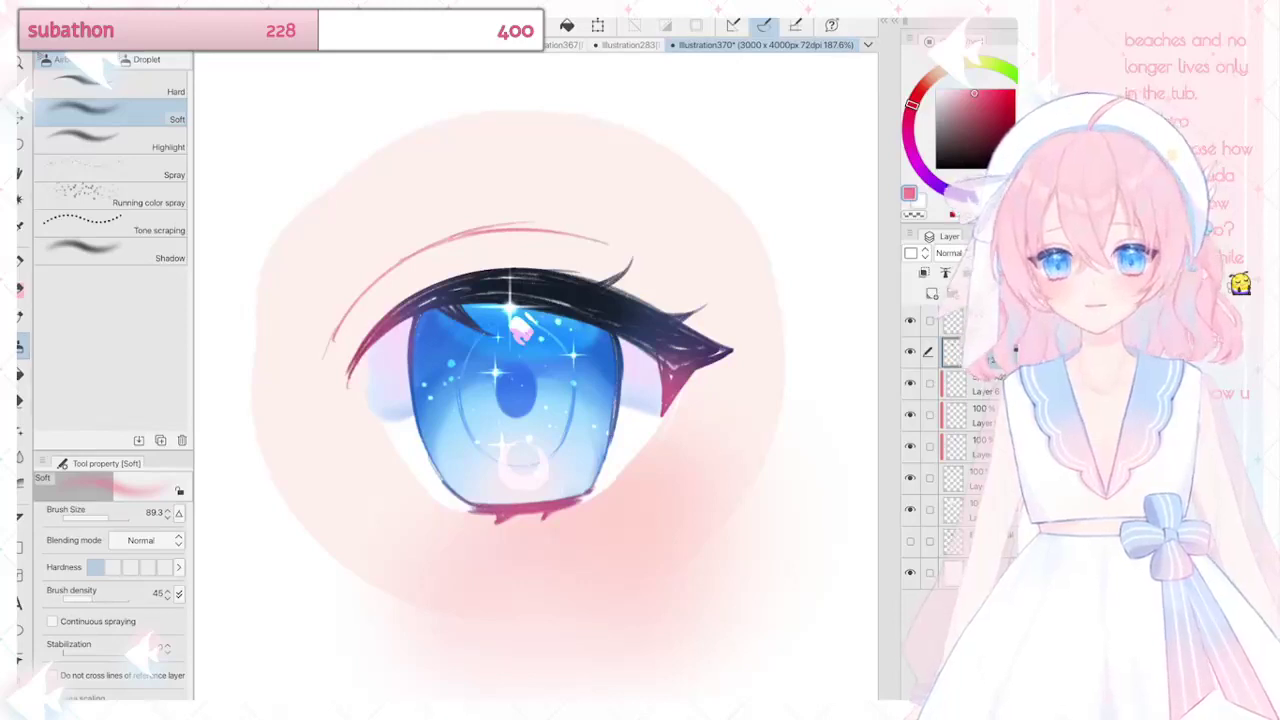
Step: Tint the middle of the upper lash line blue with the Soft airbrush at size 89.3
scroll(536, 376, up, 1)
scroll(510, 390, up, 1)
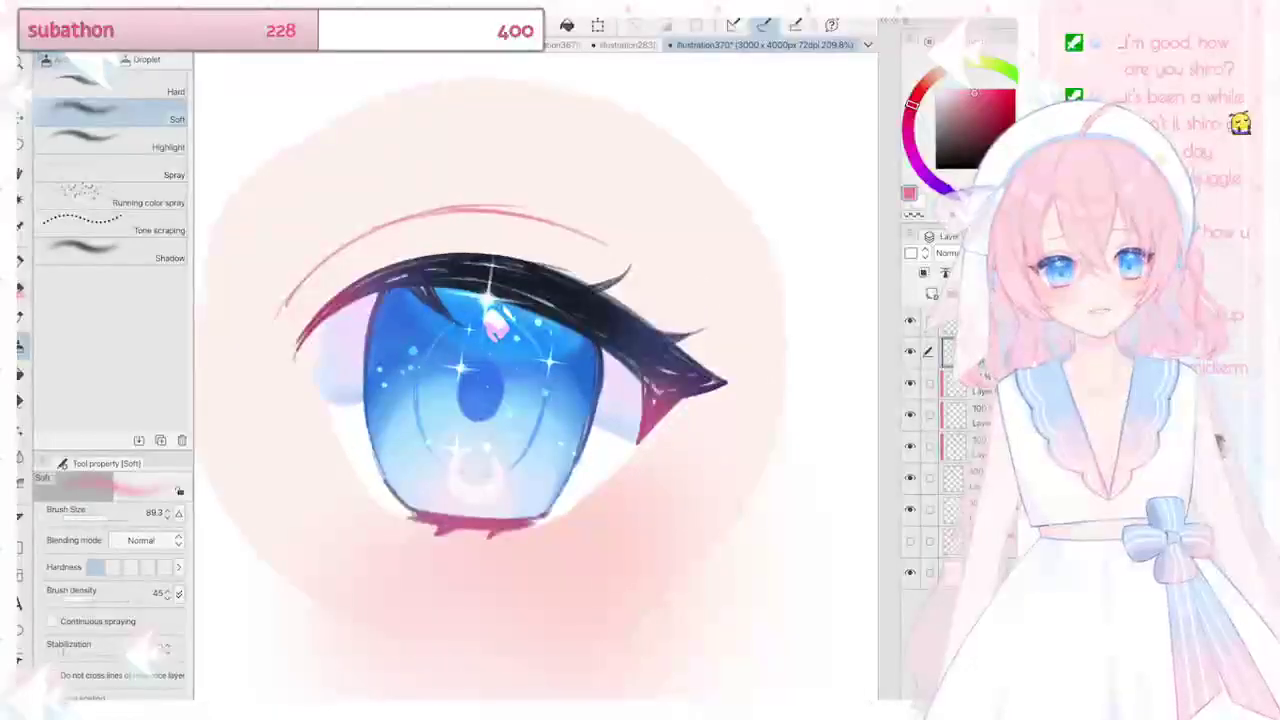
click(999, 190)
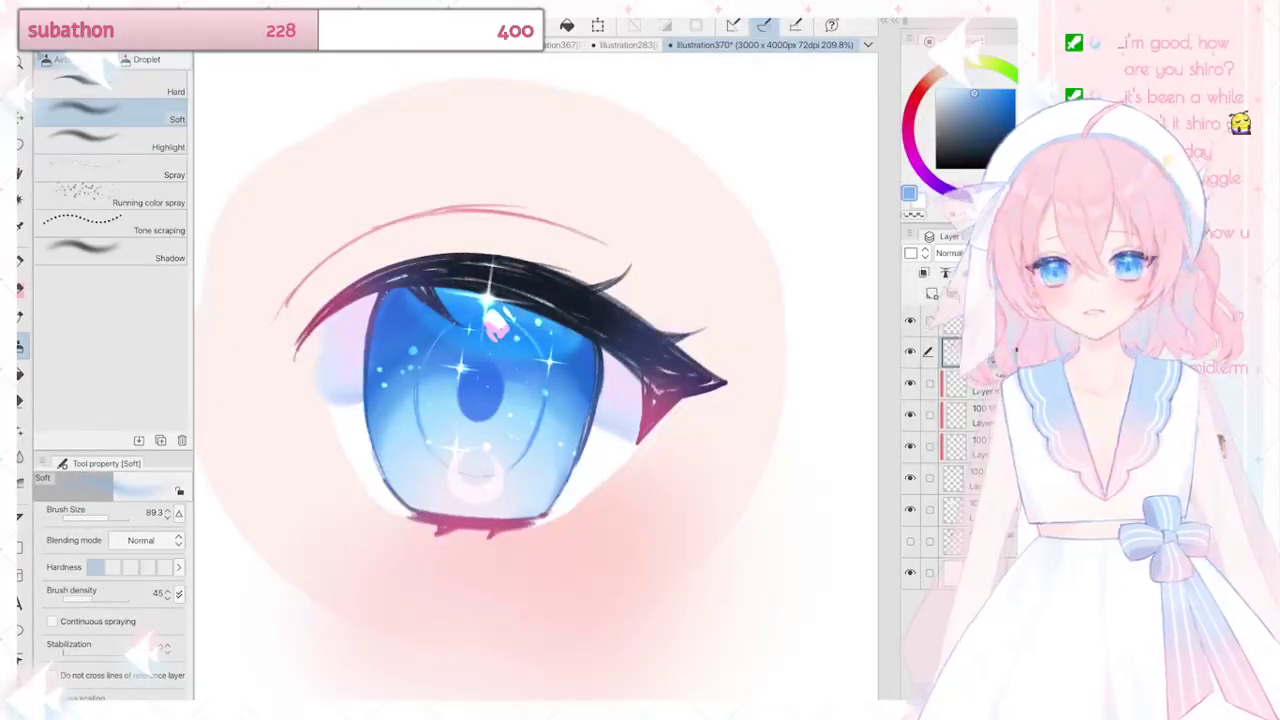
Step: Paint pink shading on the eyelid between the crease and lashes and around the outer corner with the Watery brush at size 39.9
key(b)
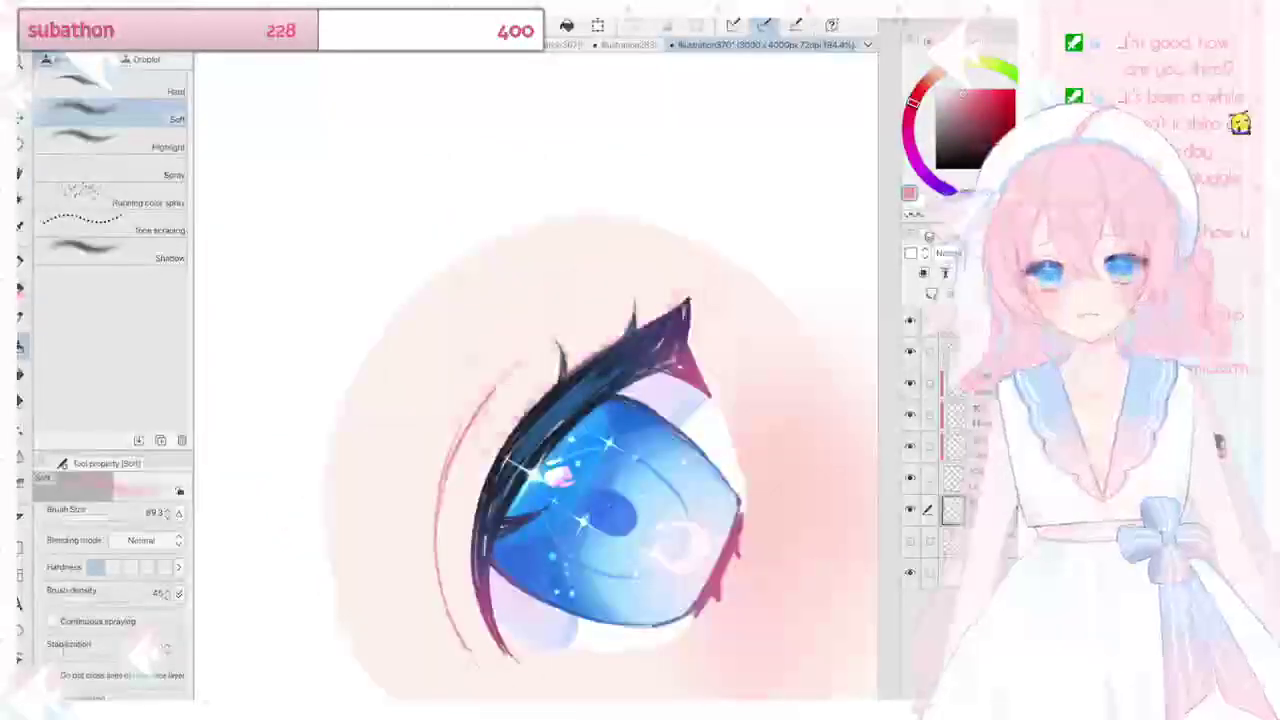
key(b)
drag(508, 408, 588, 325)
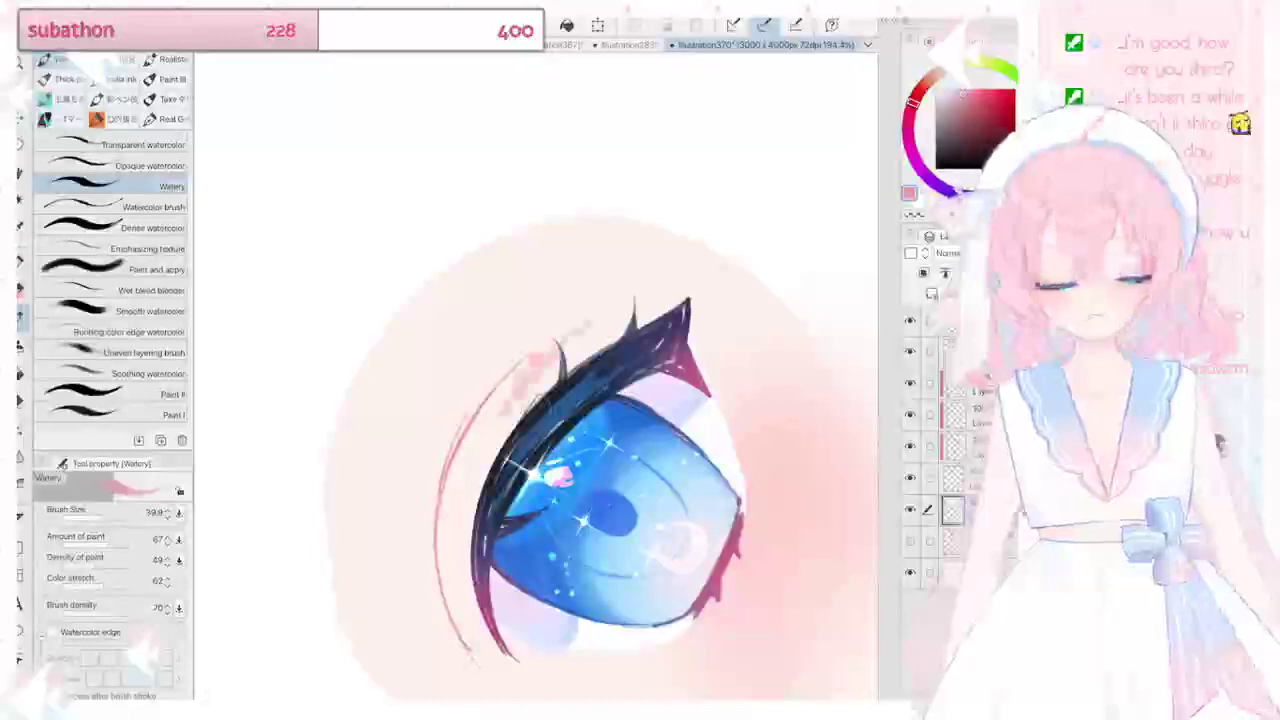
drag(532, 362, 652, 292)
drag(510, 412, 686, 284)
drag(694, 334, 714, 380)
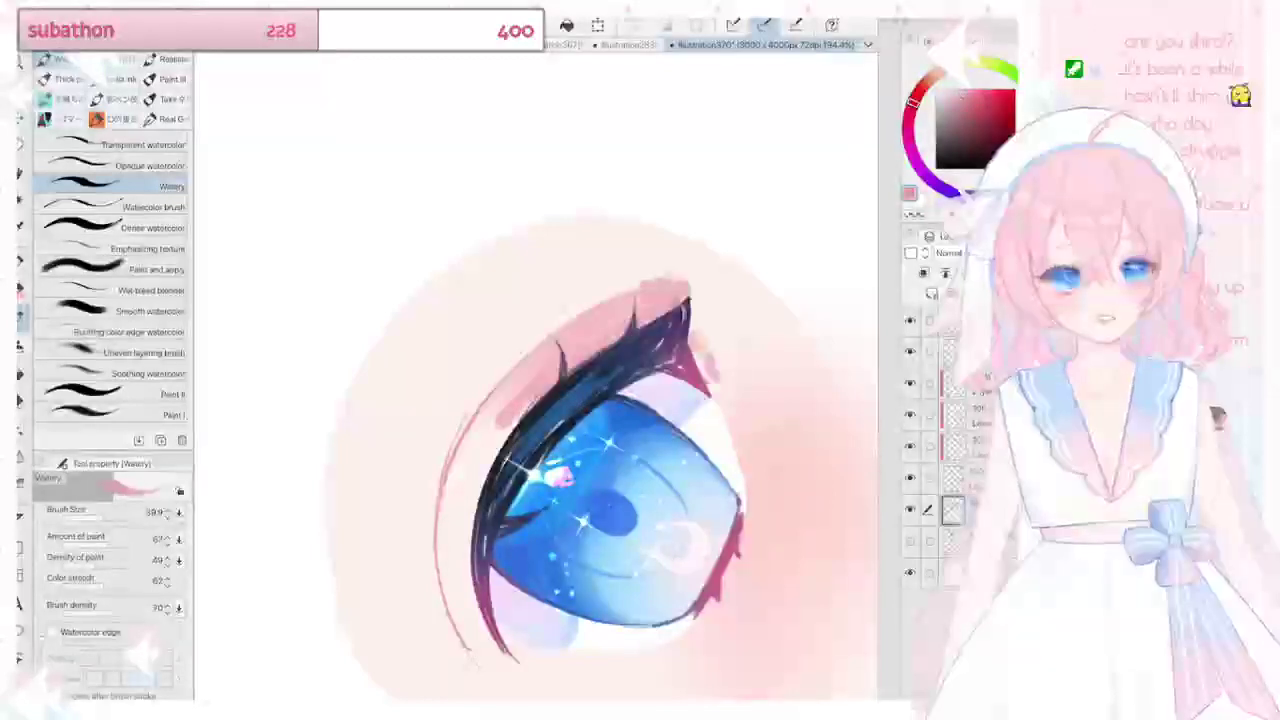
mouse_move(692, 298)
mouse_down()
mouse_move(730, 410)
mouse_move(700, 320)
mouse_up()
drag(600, 326, 708, 298)
drag(450, 528, 540, 340)
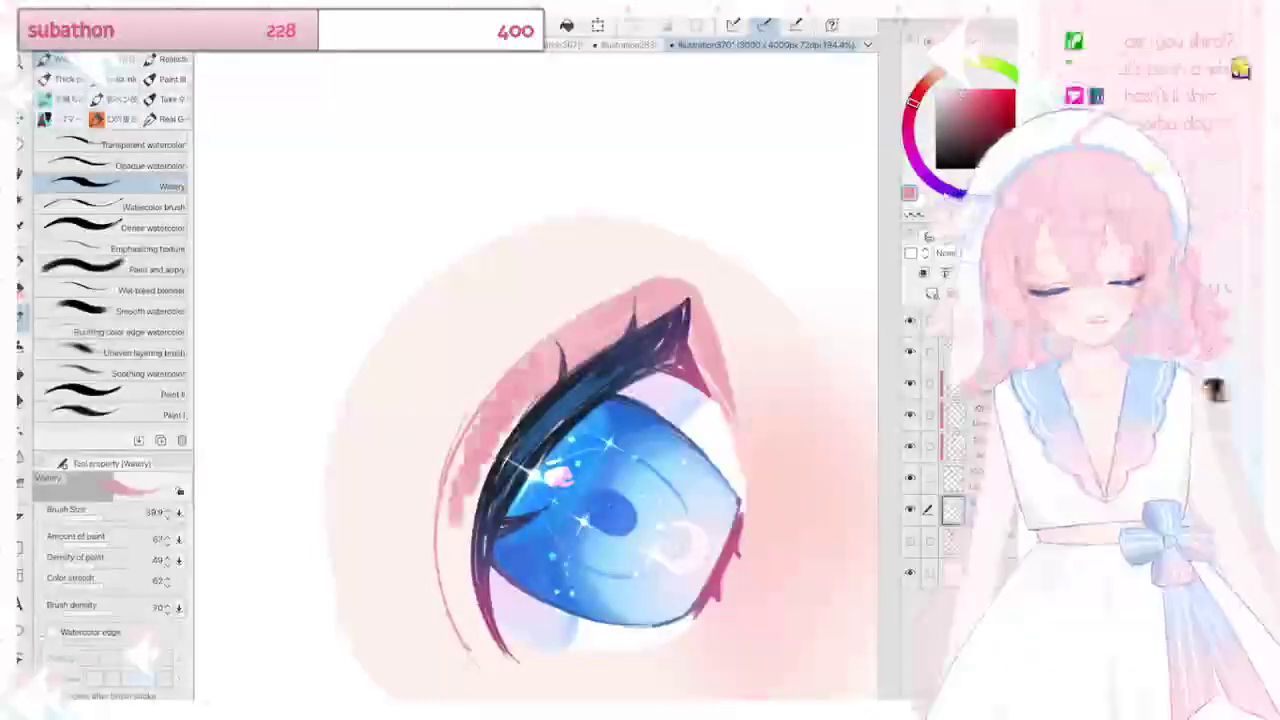
Step: Soften the pink shading on the eyelid and outer corner with the Blur tool
key(b)
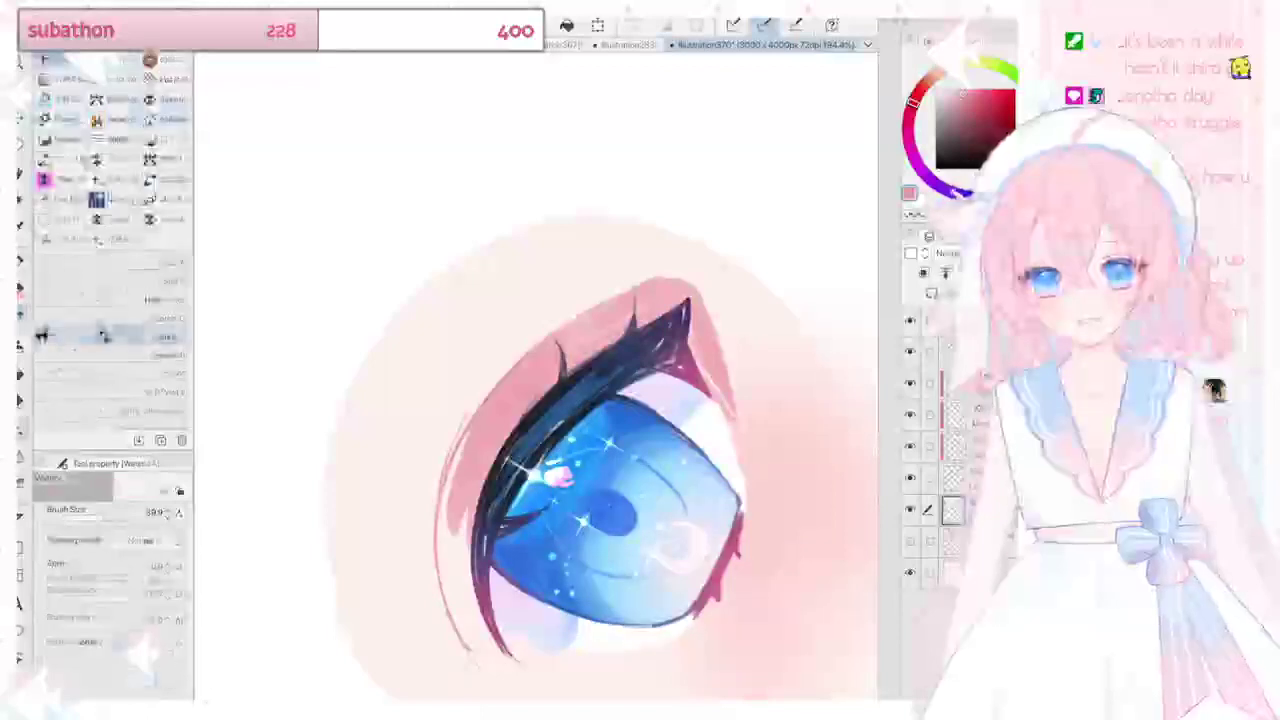
key(e)
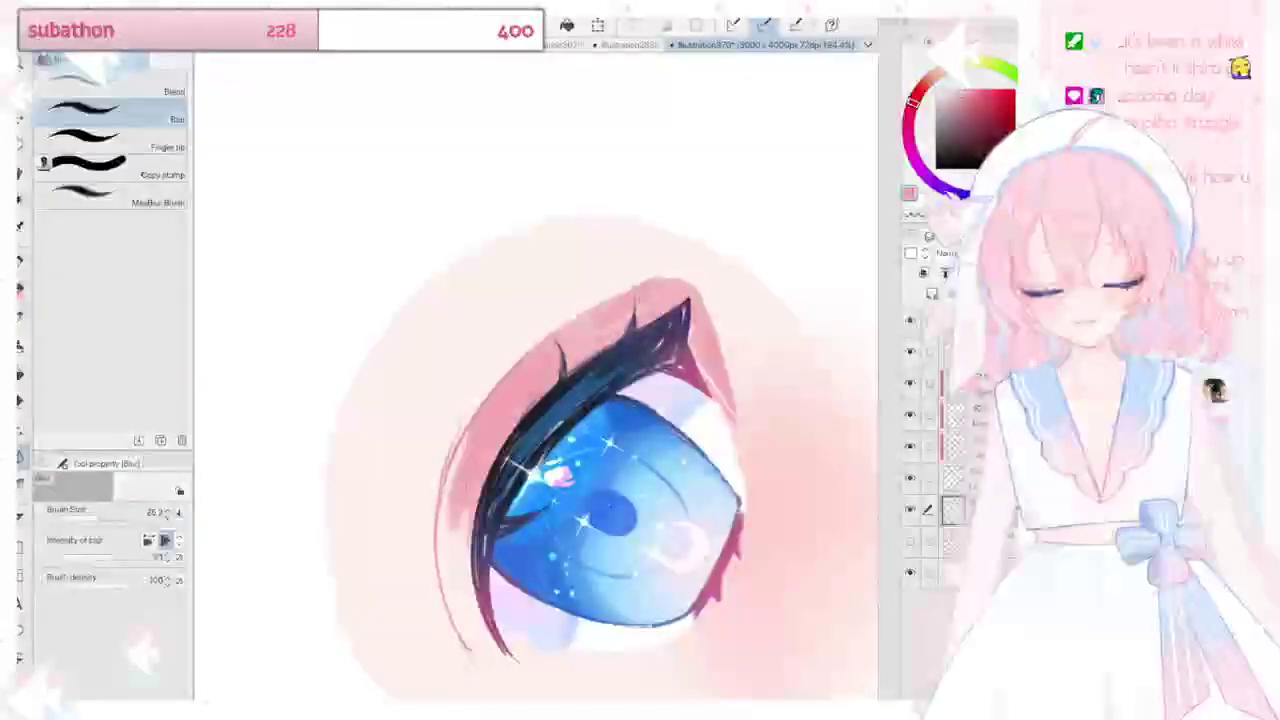
mouse_move(472, 450)
mouse_down()
mouse_move(458, 504)
mouse_move(474, 430)
mouse_move(488, 424)
mouse_move(470, 530)
mouse_up()
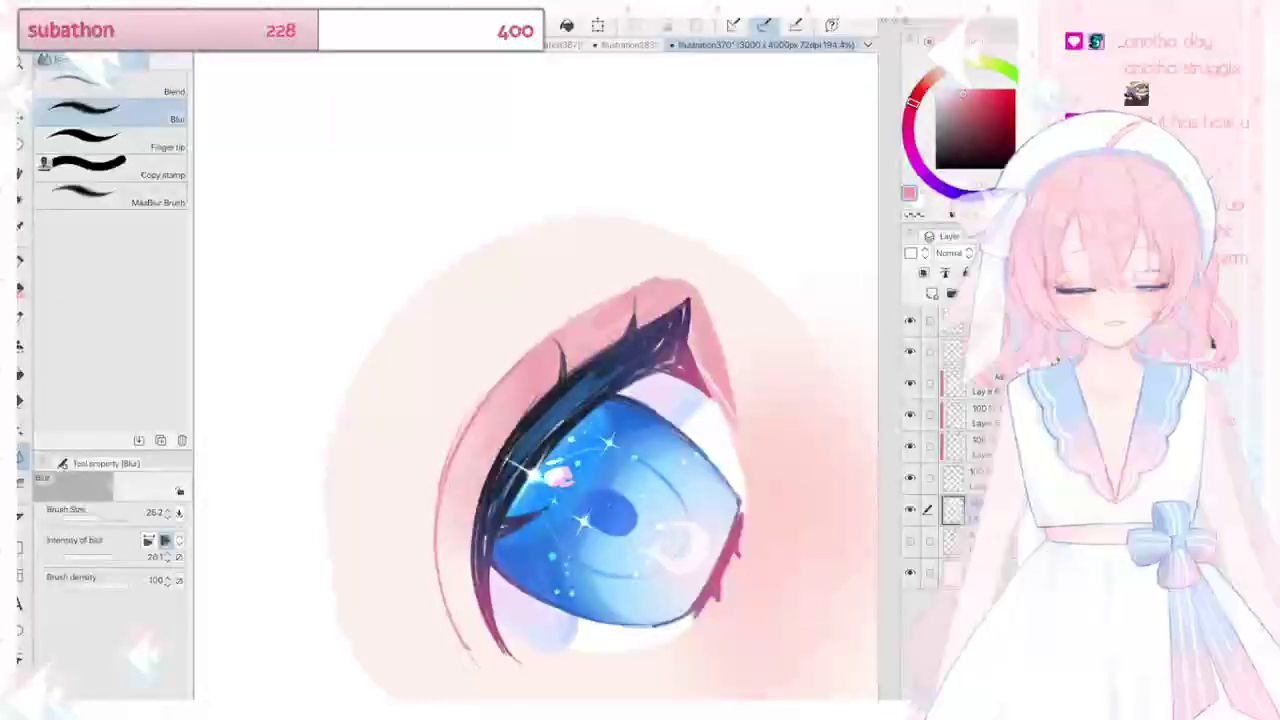
drag(709, 316, 731, 405)
Step: Paint a small white highlight on the middle of the eyelid with the CEL SHADE razou marker at size 17.8
scroll(640, 400, down, 5)
scroll(620, 370, up, 5)
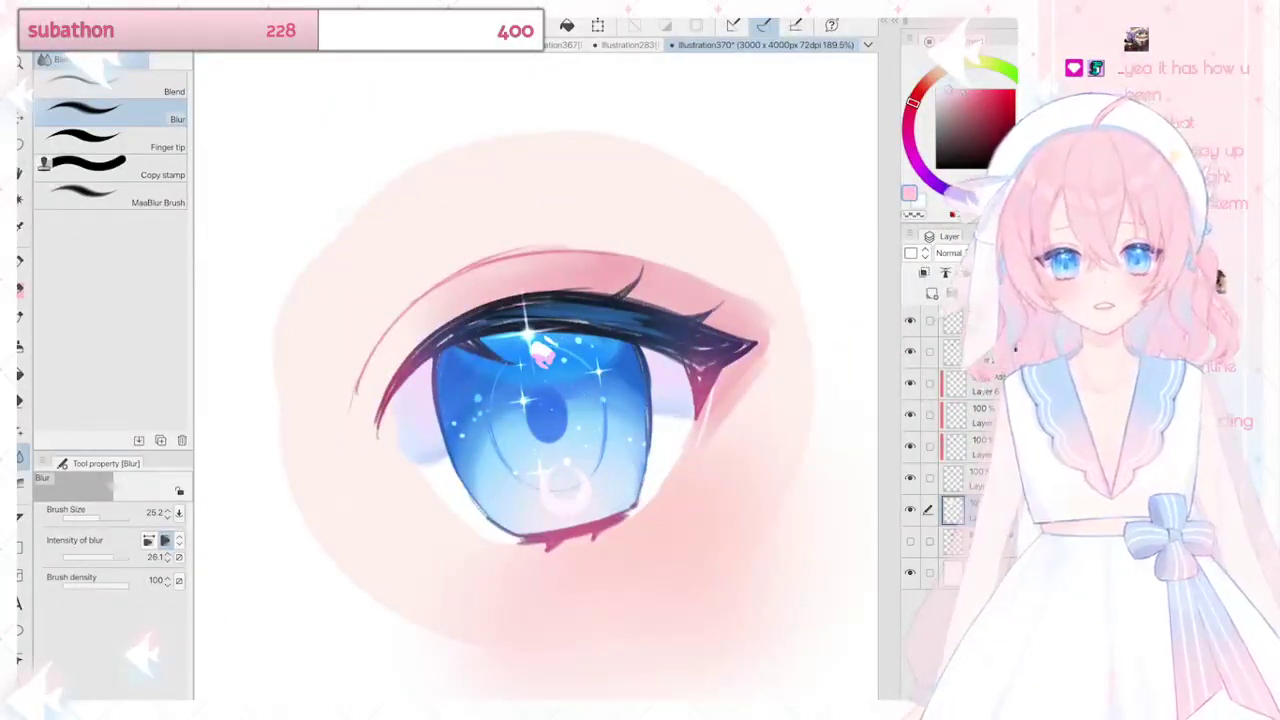
key(p)
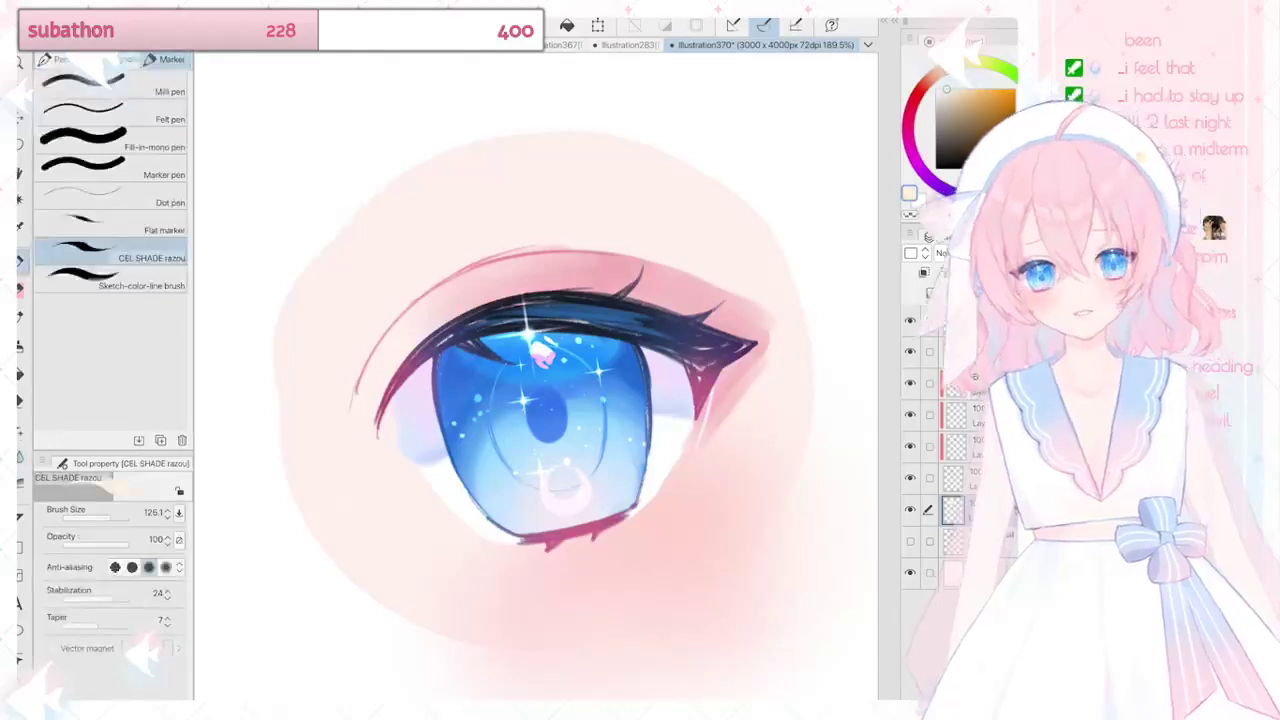
click(505, 282)
key(ctrl+z)
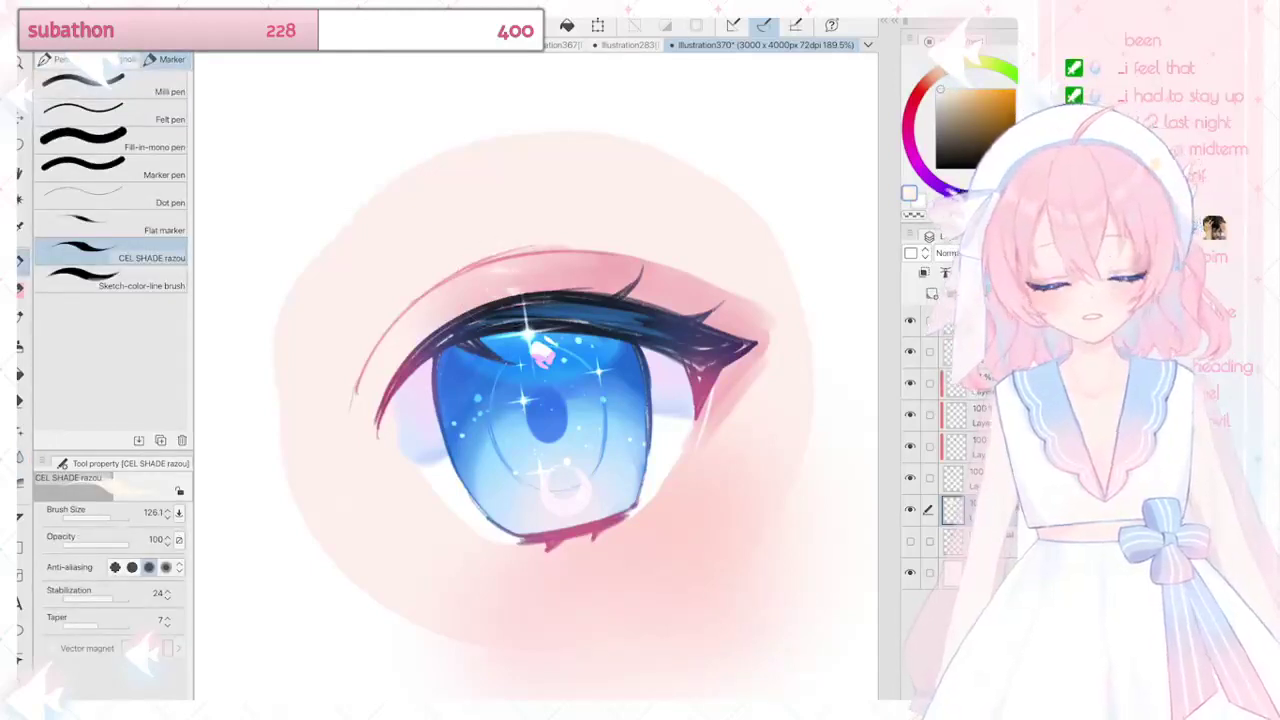
drag(110, 518, 97, 518)
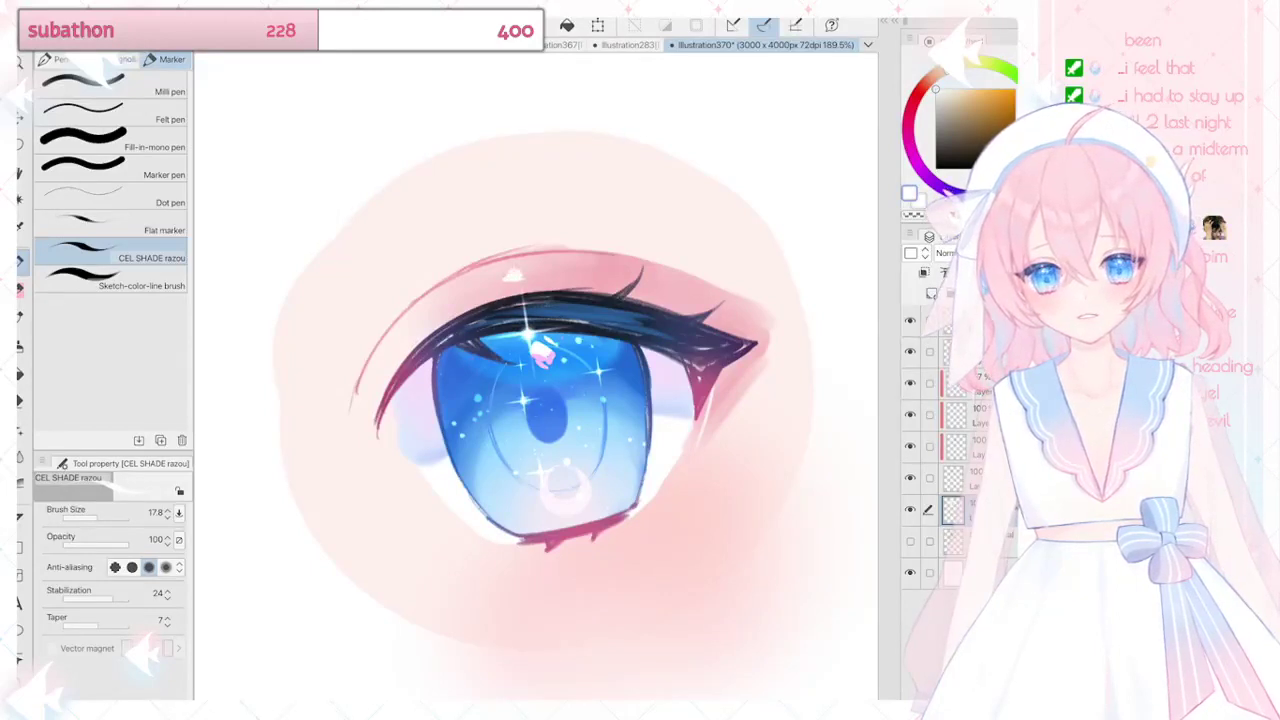
Step: Add light pink shading around the crease's inner end and beneath the lower lash line with the Watery brush at size 39.9
scroll(560, 350, down, 5)
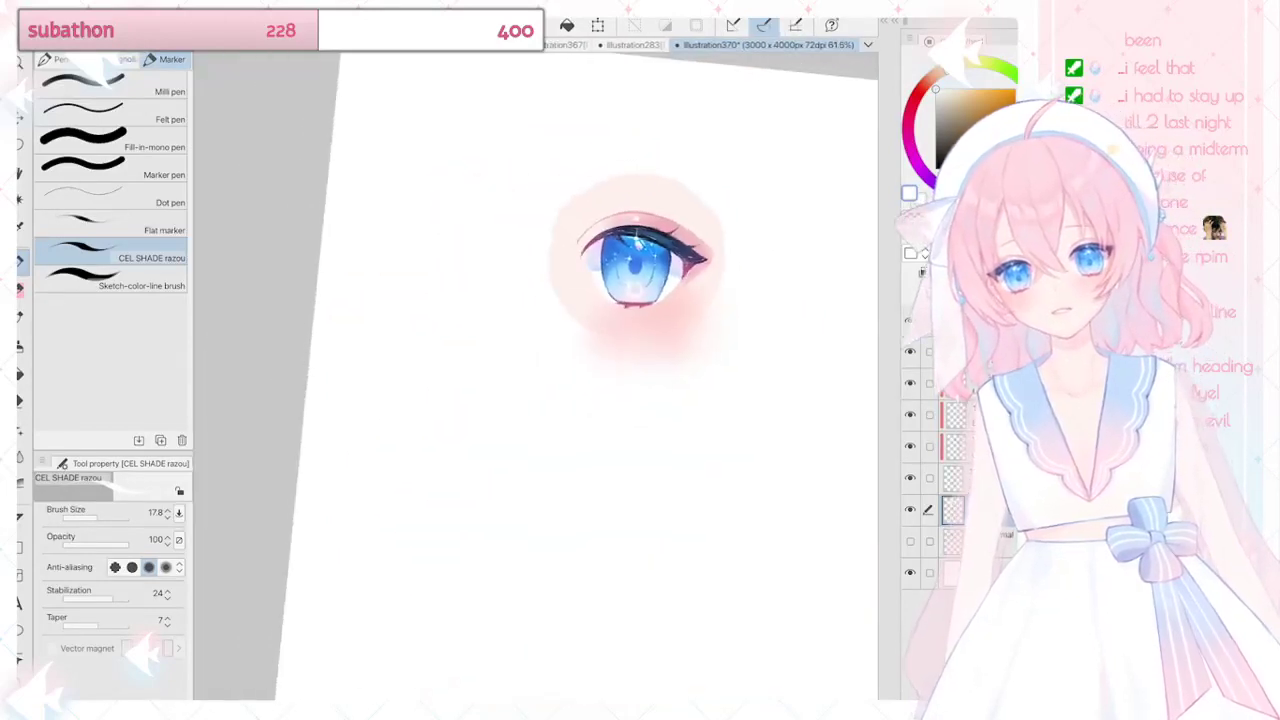
scroll(765, 204, up, 5)
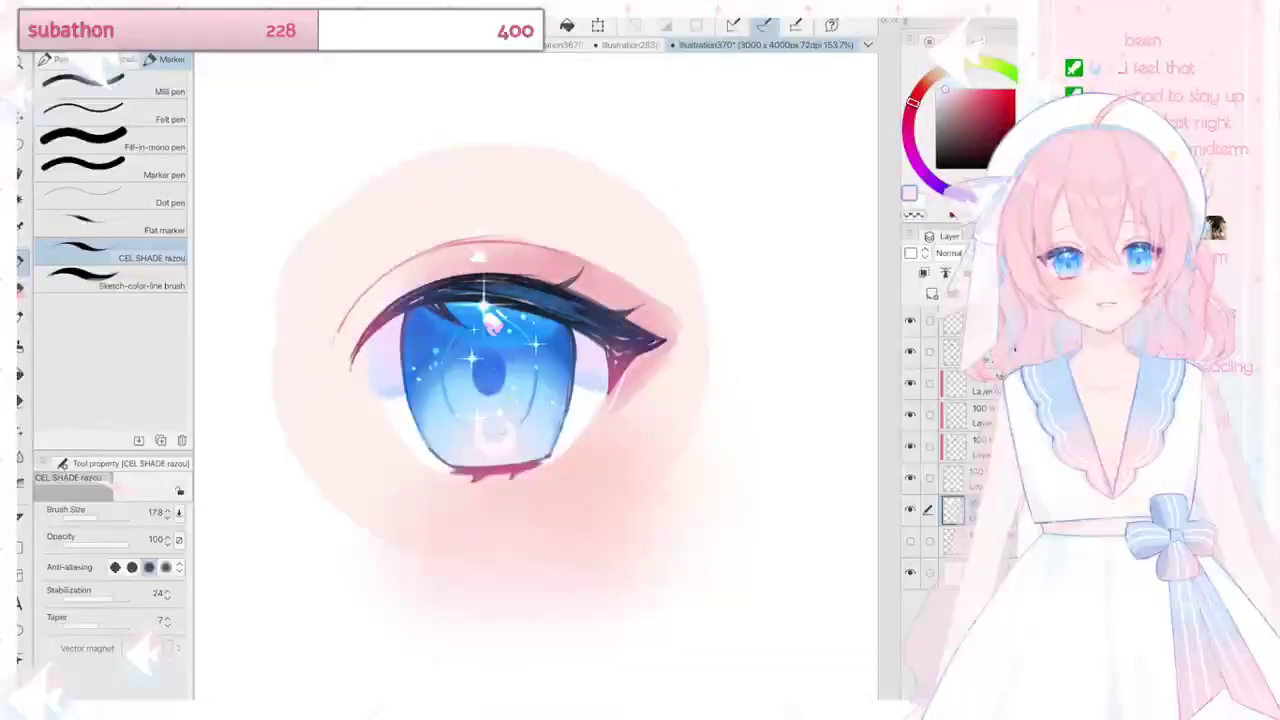
key(b)
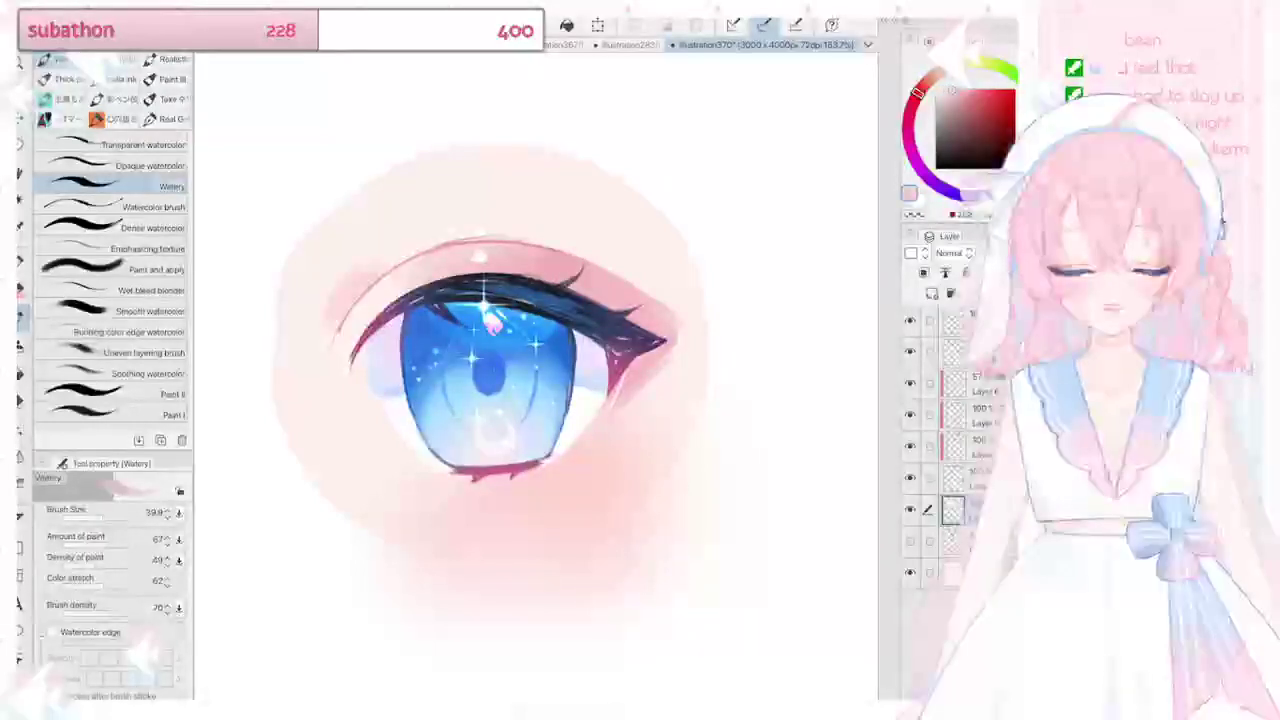
scroll(535, 370, down, 5)
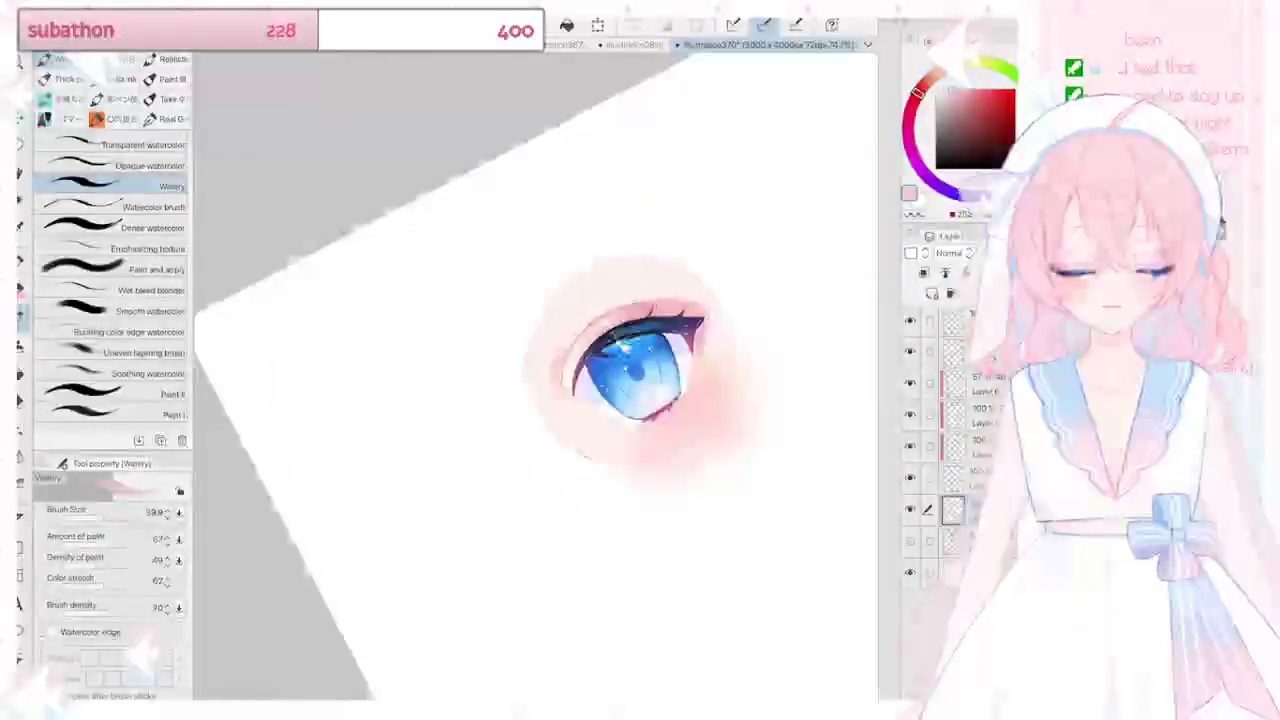
scroll(600, 350, up, 6)
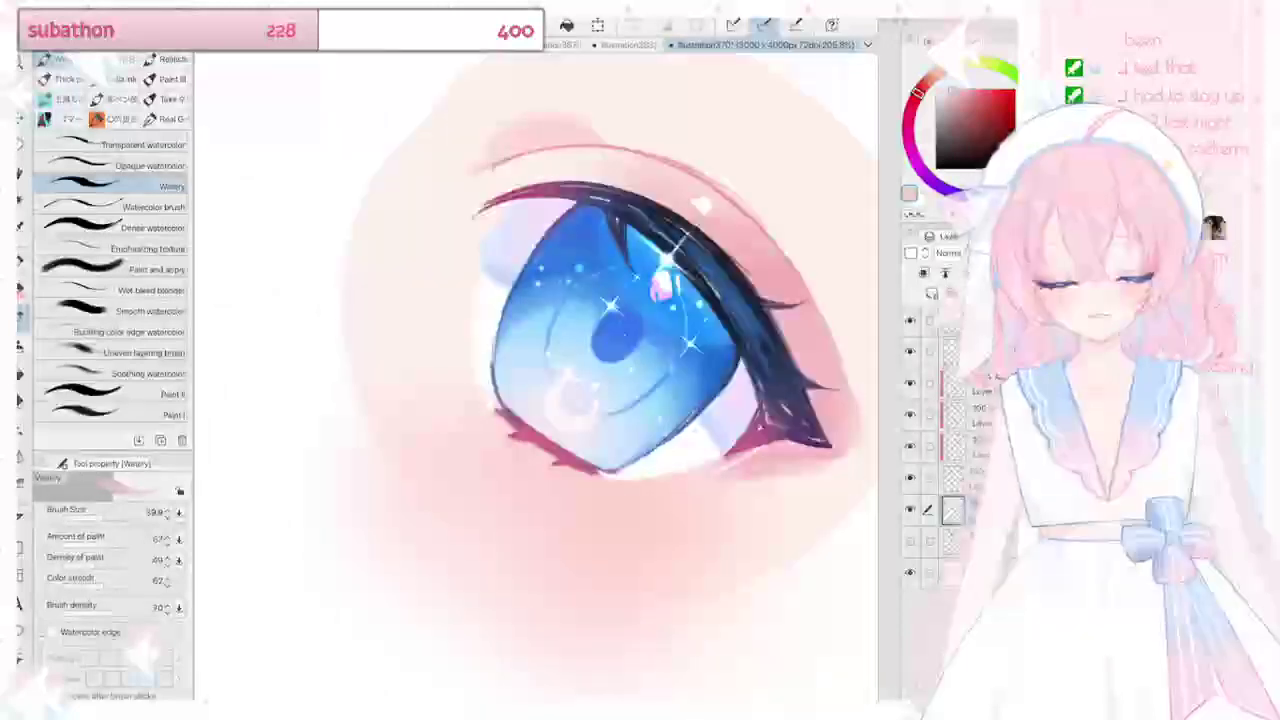
mouse_move(490, 420)
mouse_down()
mouse_move(630, 490)
mouse_move(688, 488)
mouse_up()
scroll(700, 383, down, 5)
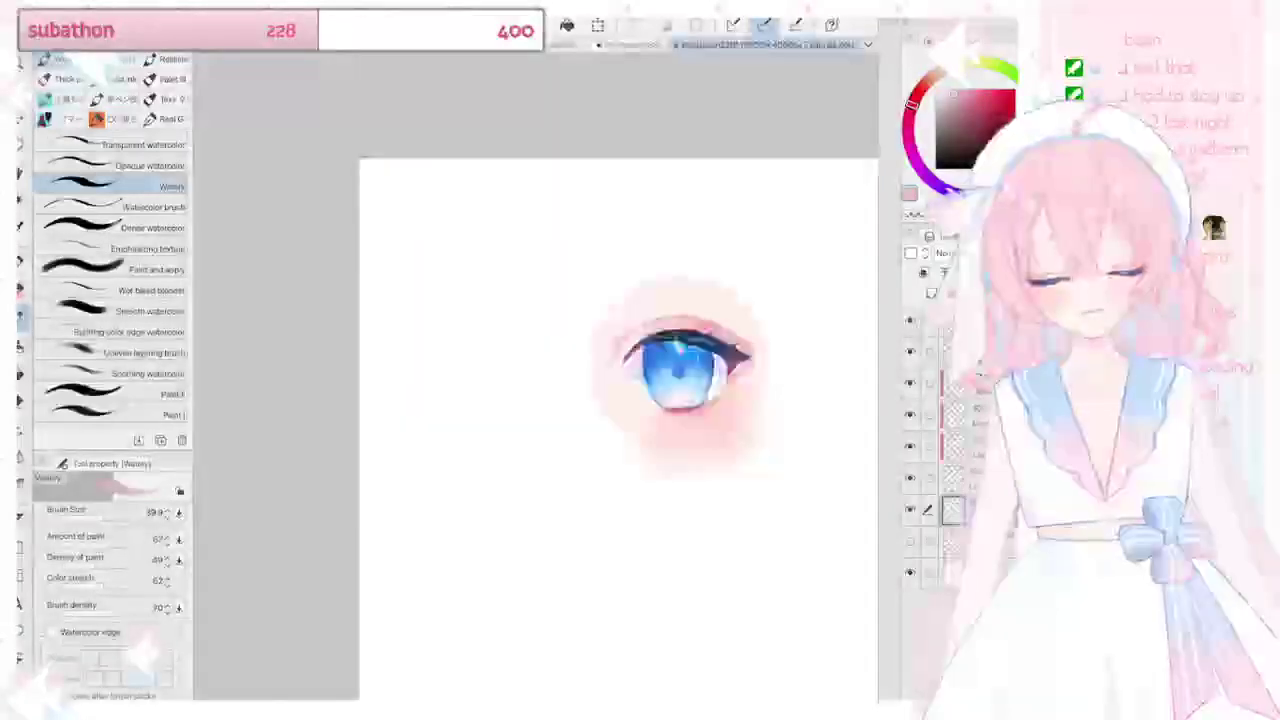
scroll(685, 370, up, 5)
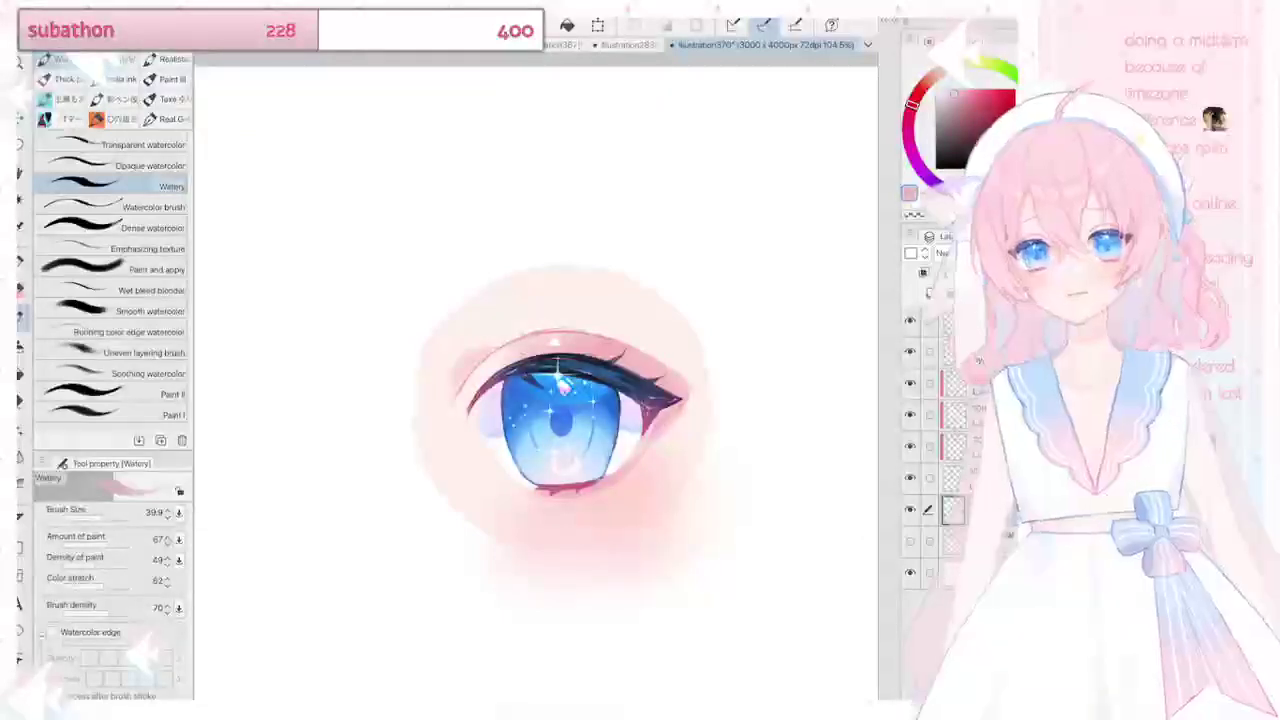
Step: Fill the blank iris with a medium purple-blue using the Refer other layers fill
scroll(717, 377, up, 3)
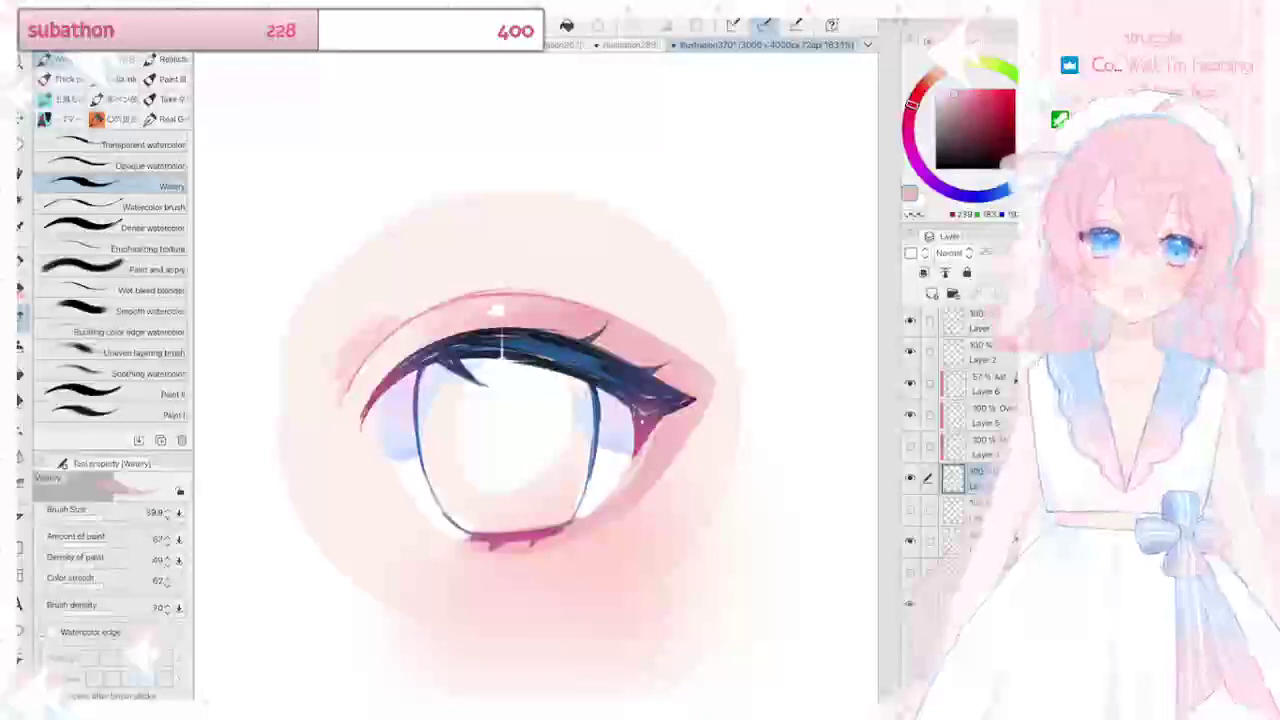
click(985, 196)
click(993, 114)
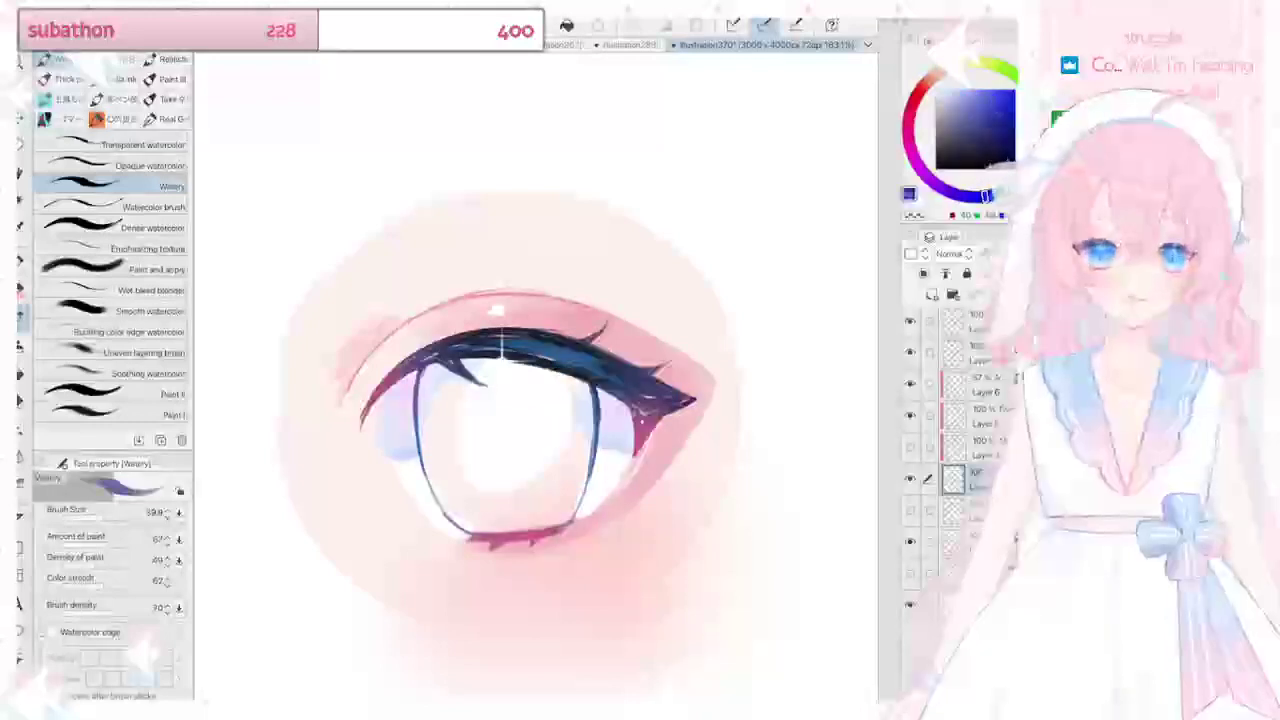
click(987, 93)
click(975, 101)
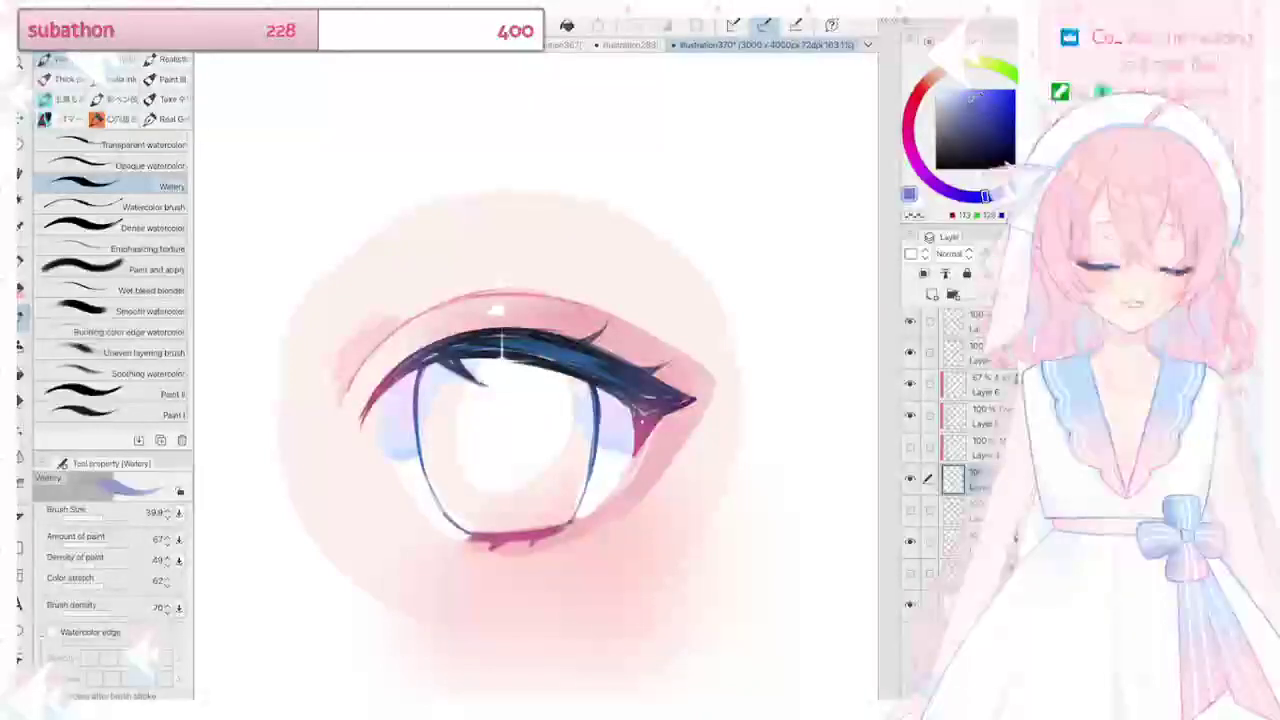
key(g)
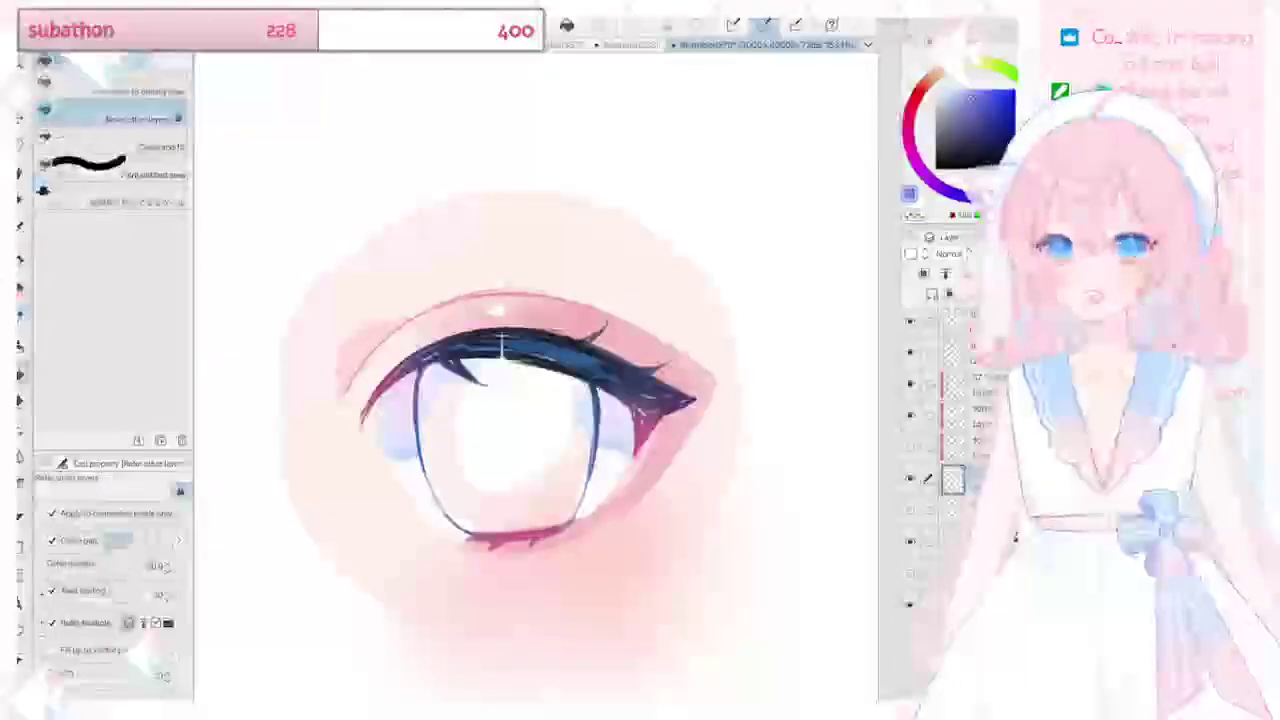
click(501, 348)
key(ctrl+z)
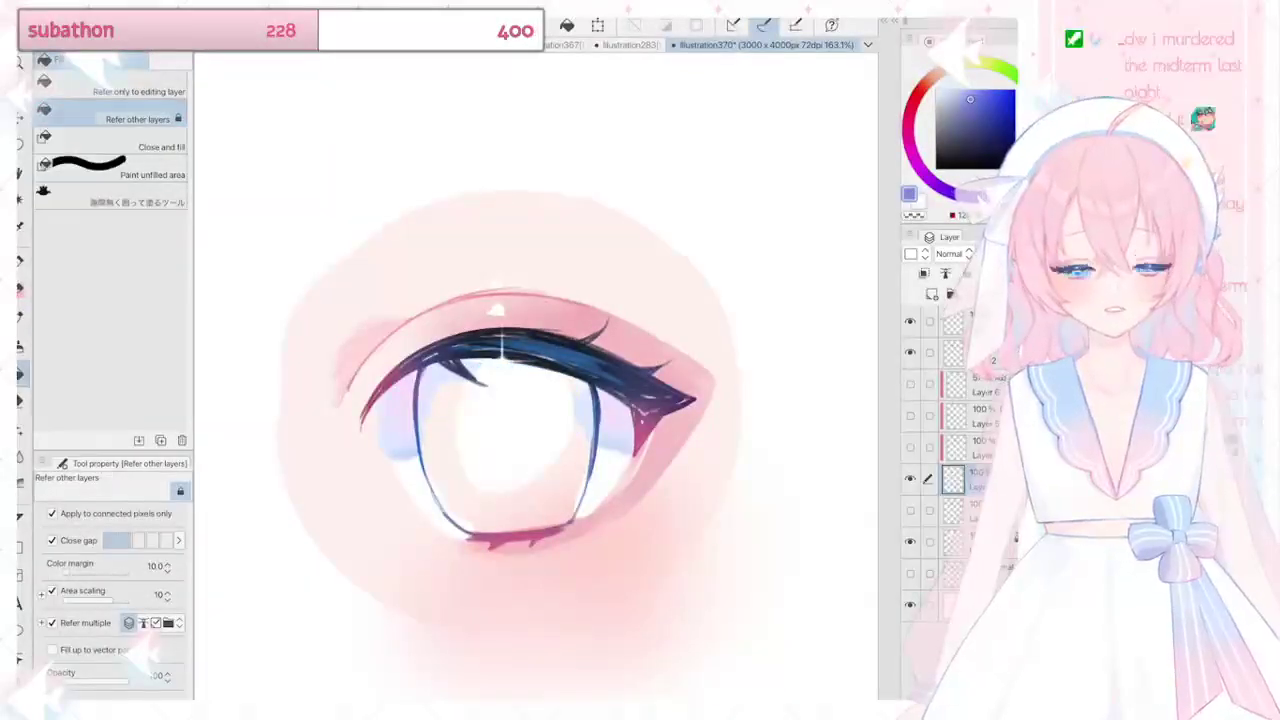
click(501, 348)
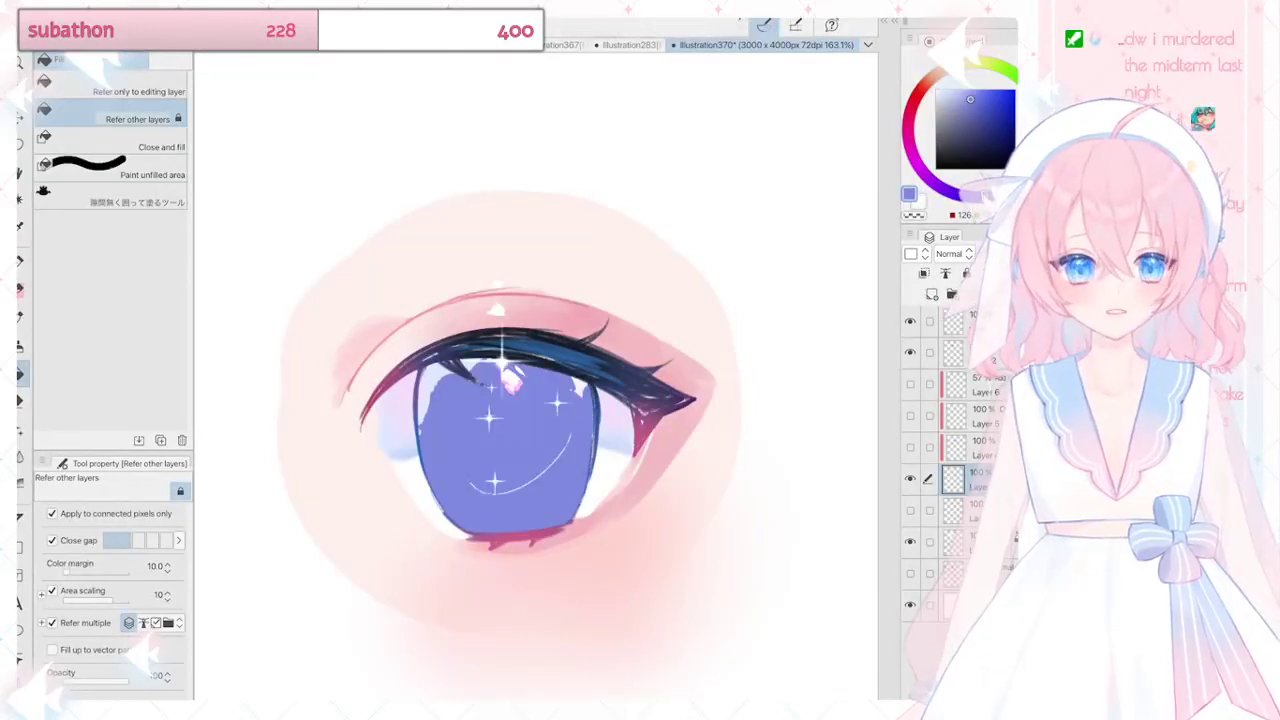
Step: Hide the highlight layer, refill the iris with greyish blue, and cover the leftover gaps with the CEL SHADE razou marker
click(910, 353)
click(910, 322)
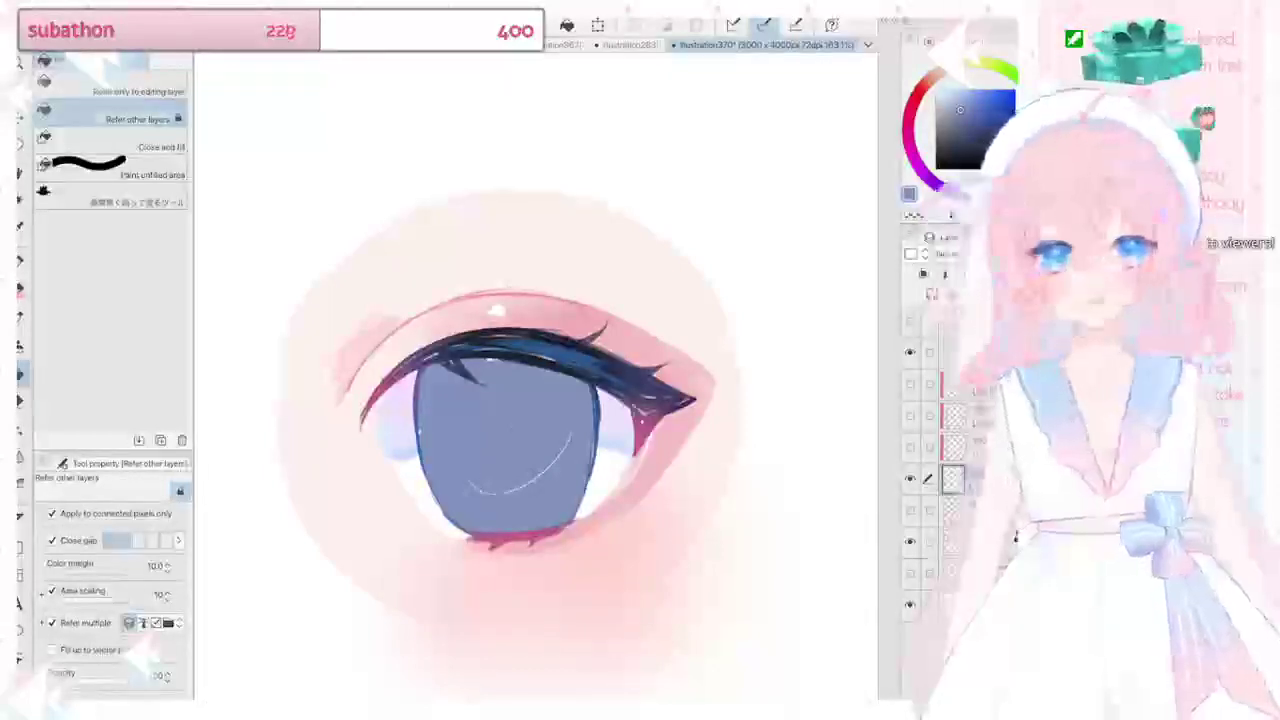
key(p)
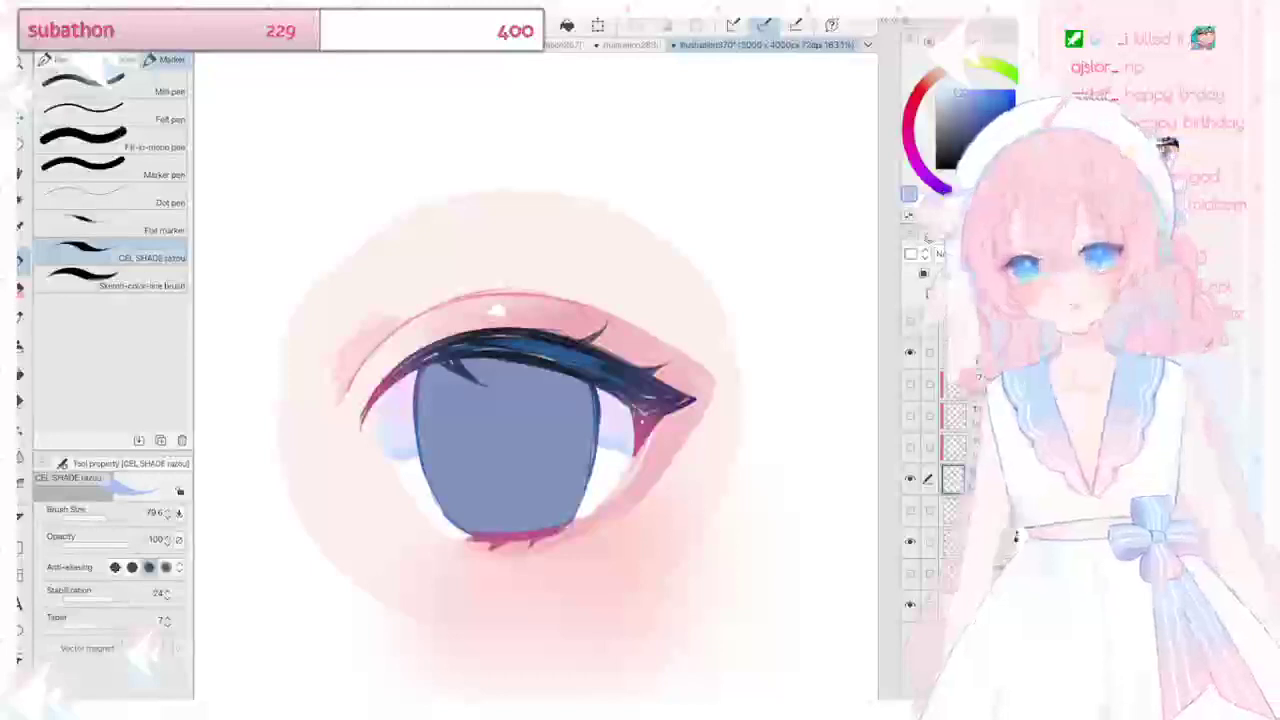
Step: Lighten the bottom of the iris with pale blue and darken its upper part with the Soft airbrush at size 89.3
key(b)
mouse_move(496, 518)
mouse_down()
mouse_move(534, 506)
mouse_move(506, 488)
mouse_move(500, 518)
mouse_up()
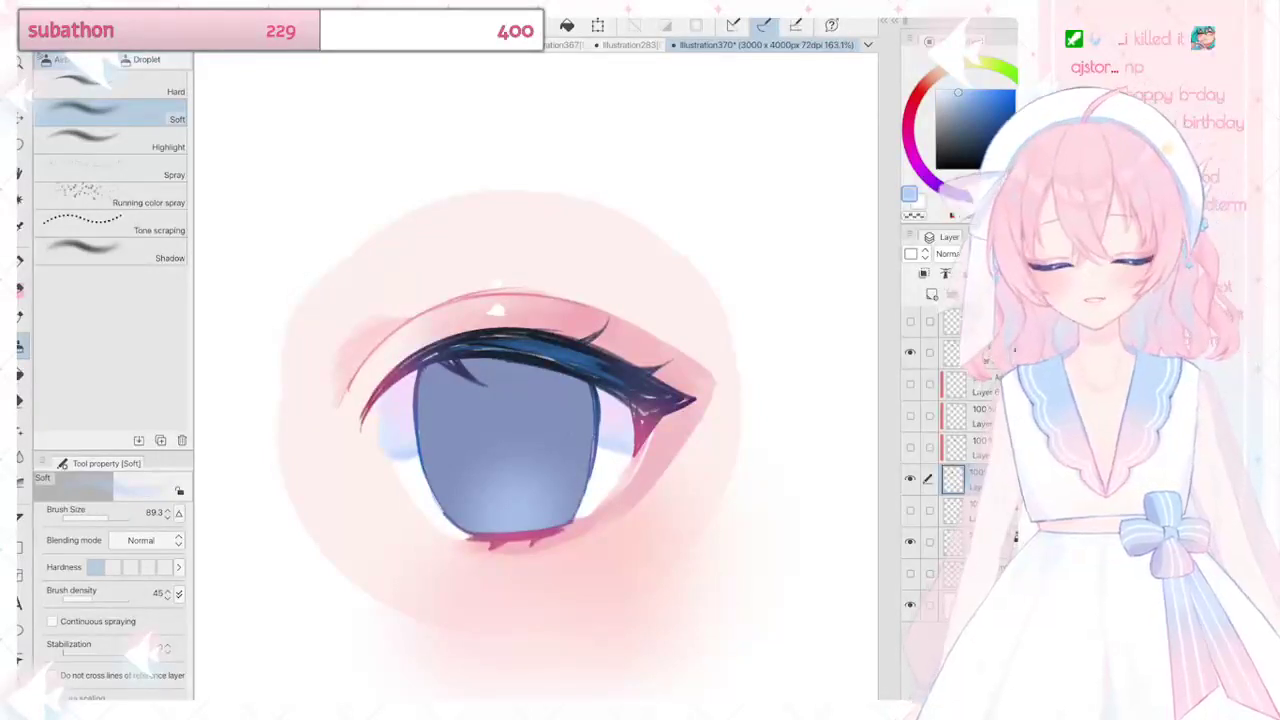
click(969, 118)
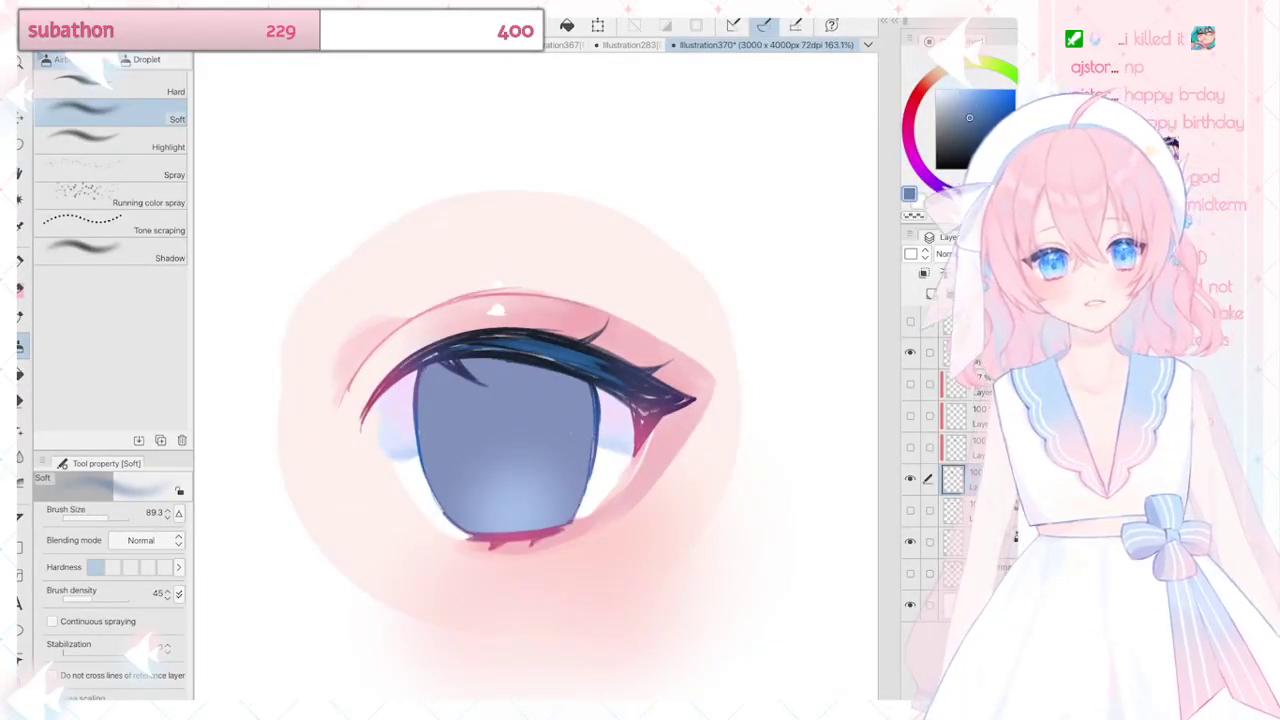
mouse_move(432, 398)
mouse_down()
mouse_move(411, 420)
mouse_move(464, 360)
mouse_up()
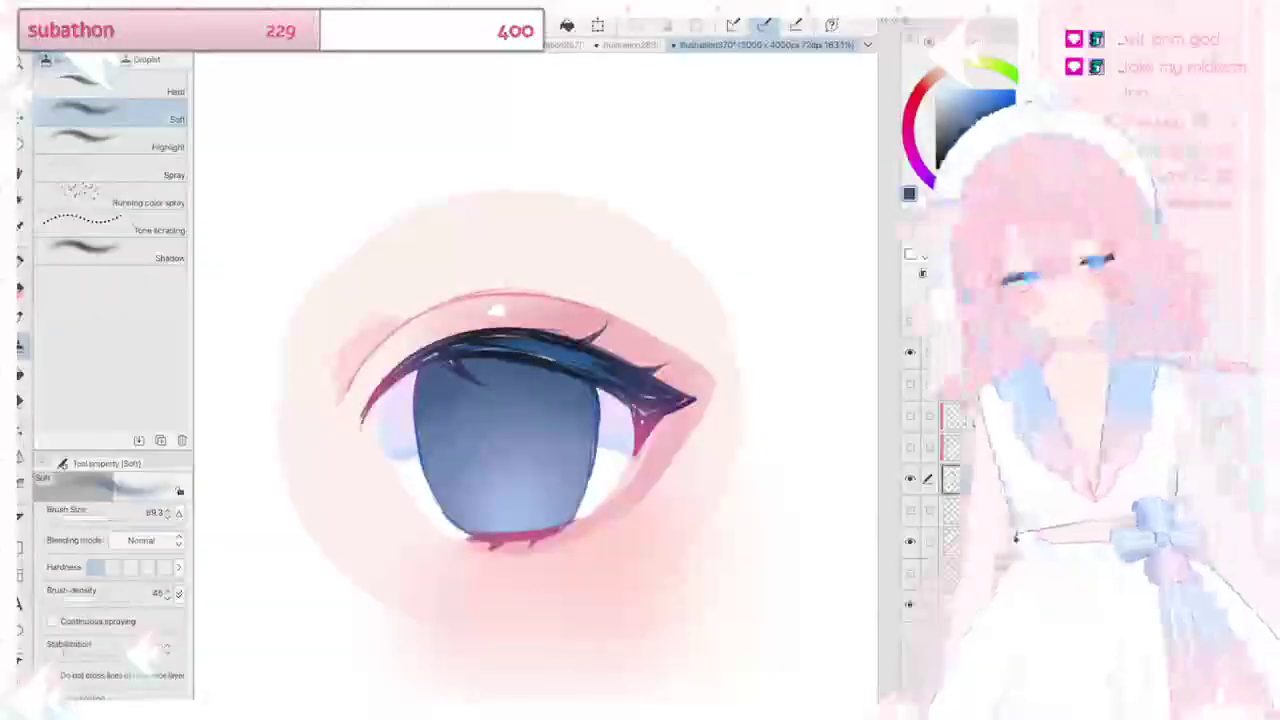
Step: Undo the last airbrush stroke, show the Multiply layer, and draw the pupil and iris ring with the CEL SHADE razou marker
key(ctrl+z)
click(955, 447)
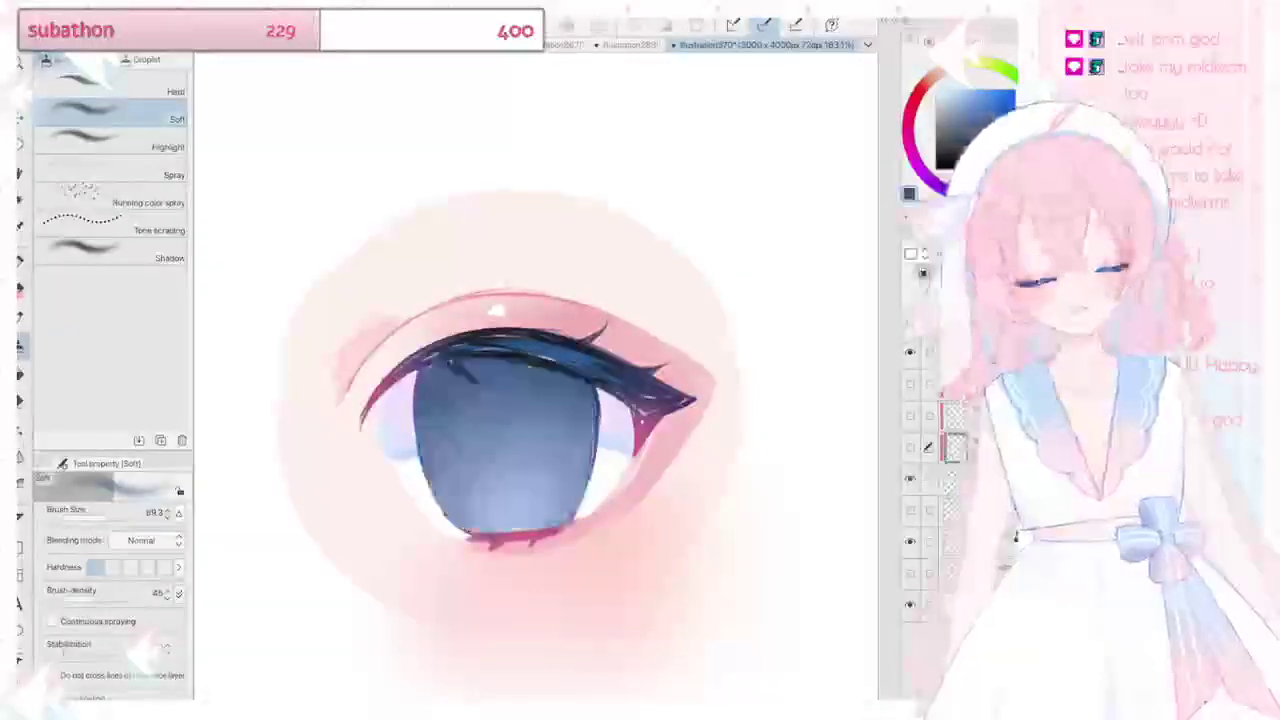
click(910, 447)
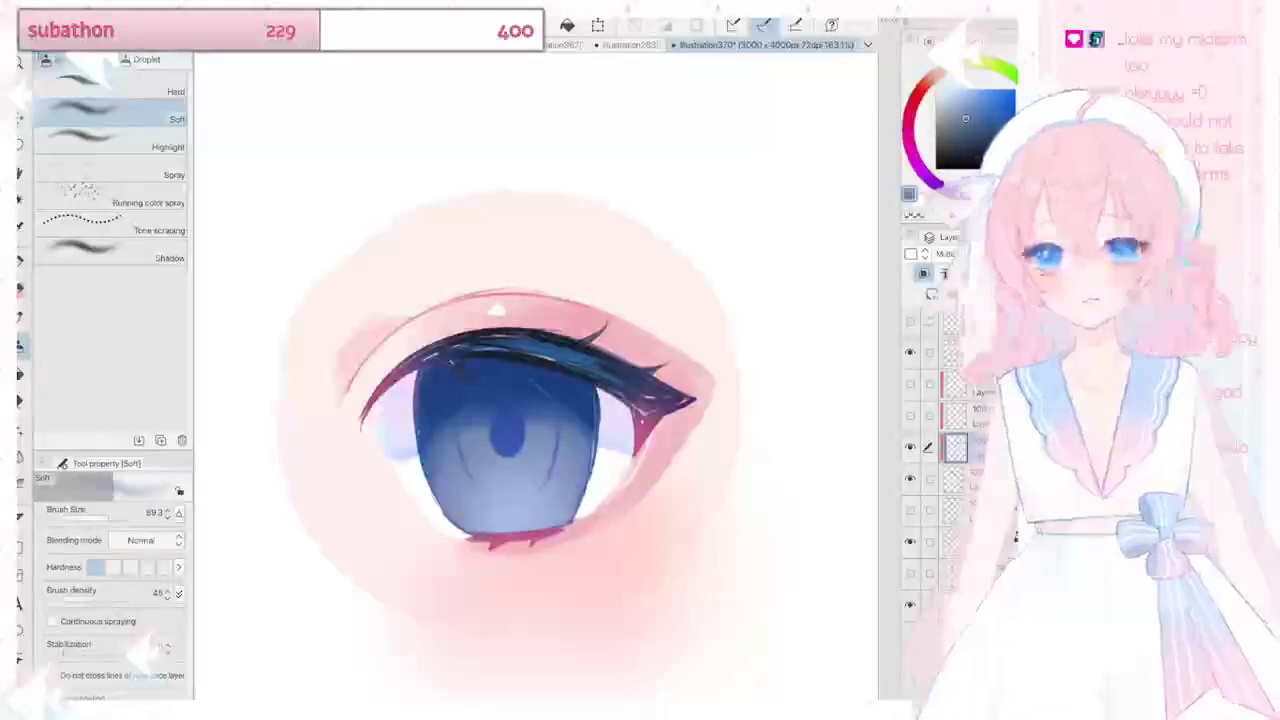
key(p)
drag(436, 396, 572, 396)
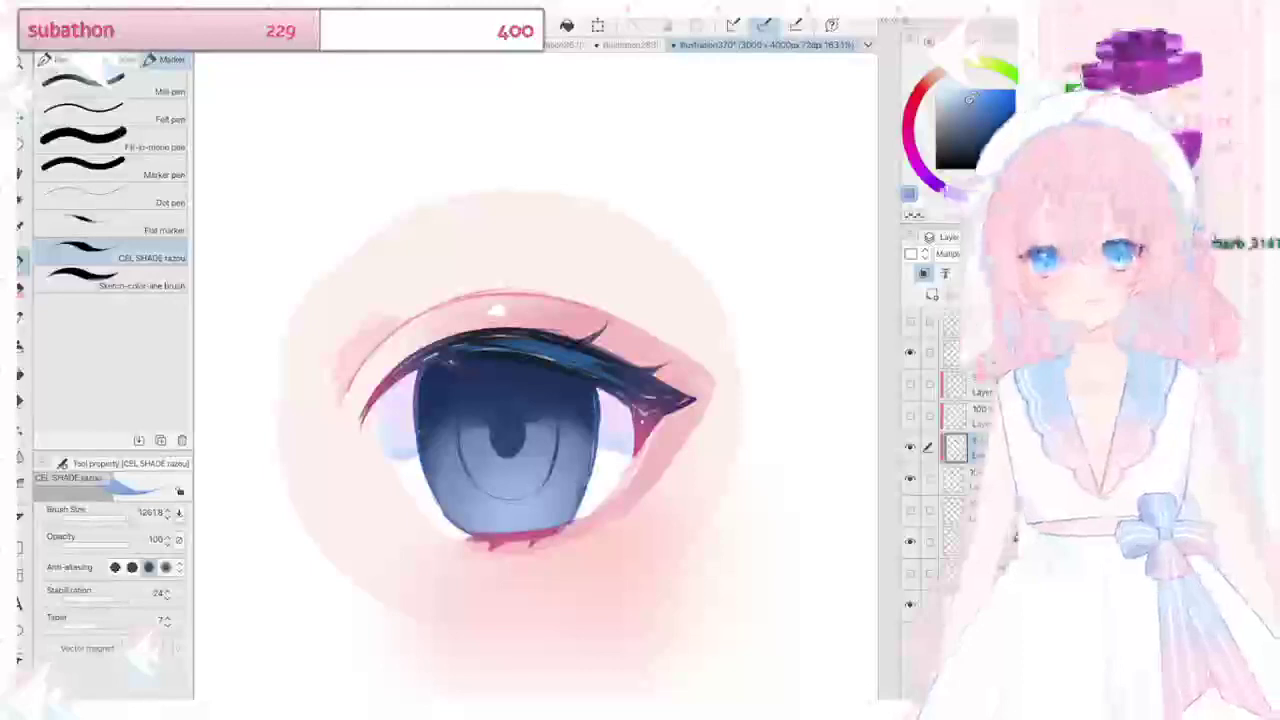
Step: Darken the upper iris above the pupil on the Multiply layer using the Soft airbrush at size 89.3
key(e)
drag(526, 402, 520, 432)
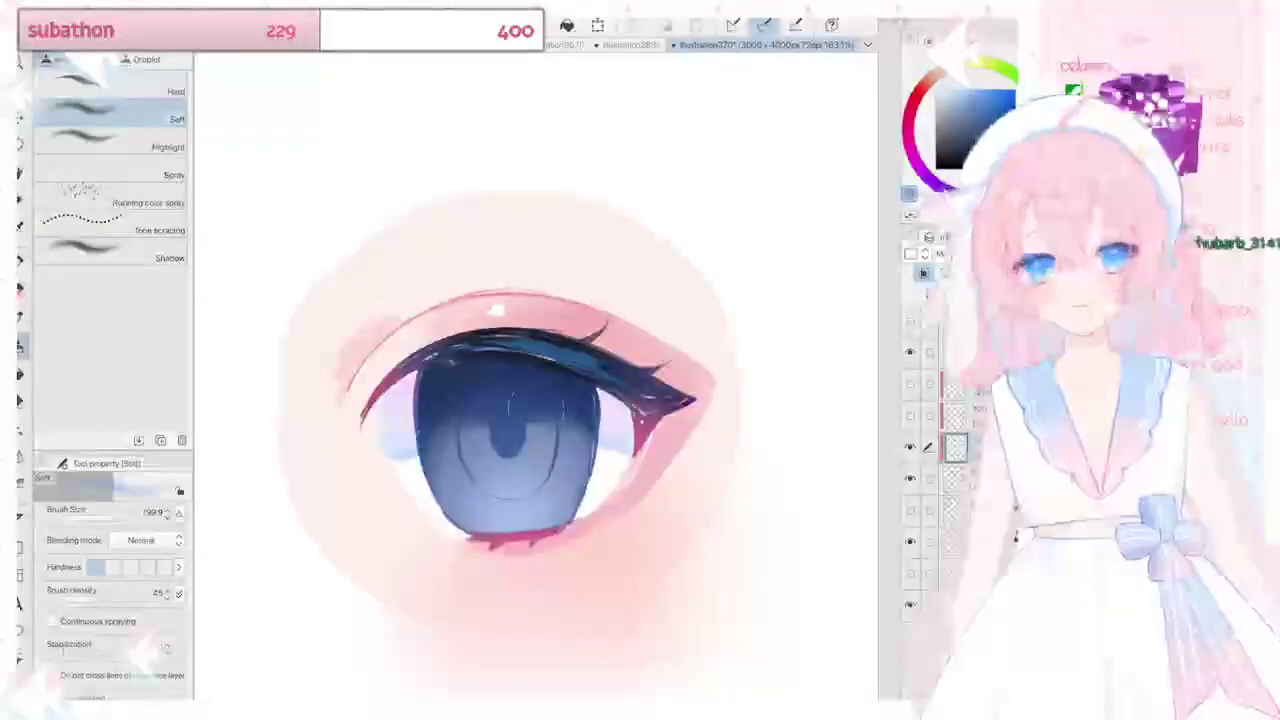
key(bracketleft)
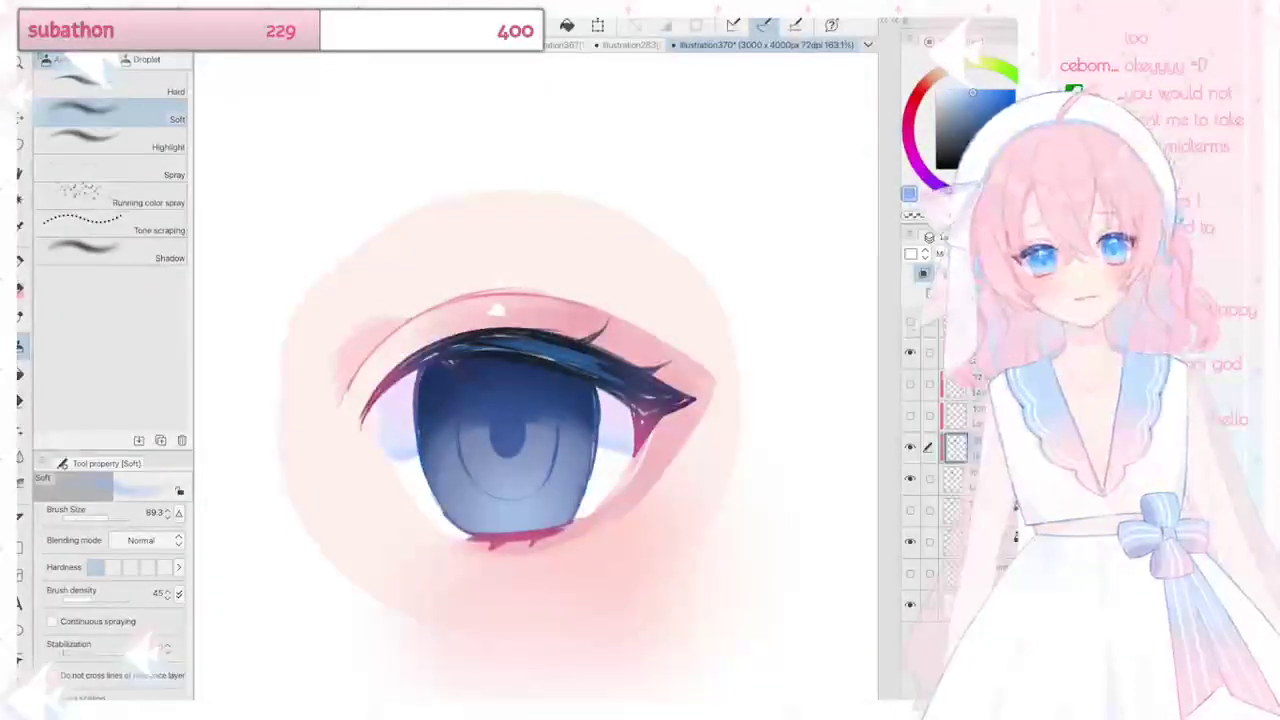
drag(474, 376, 522, 400)
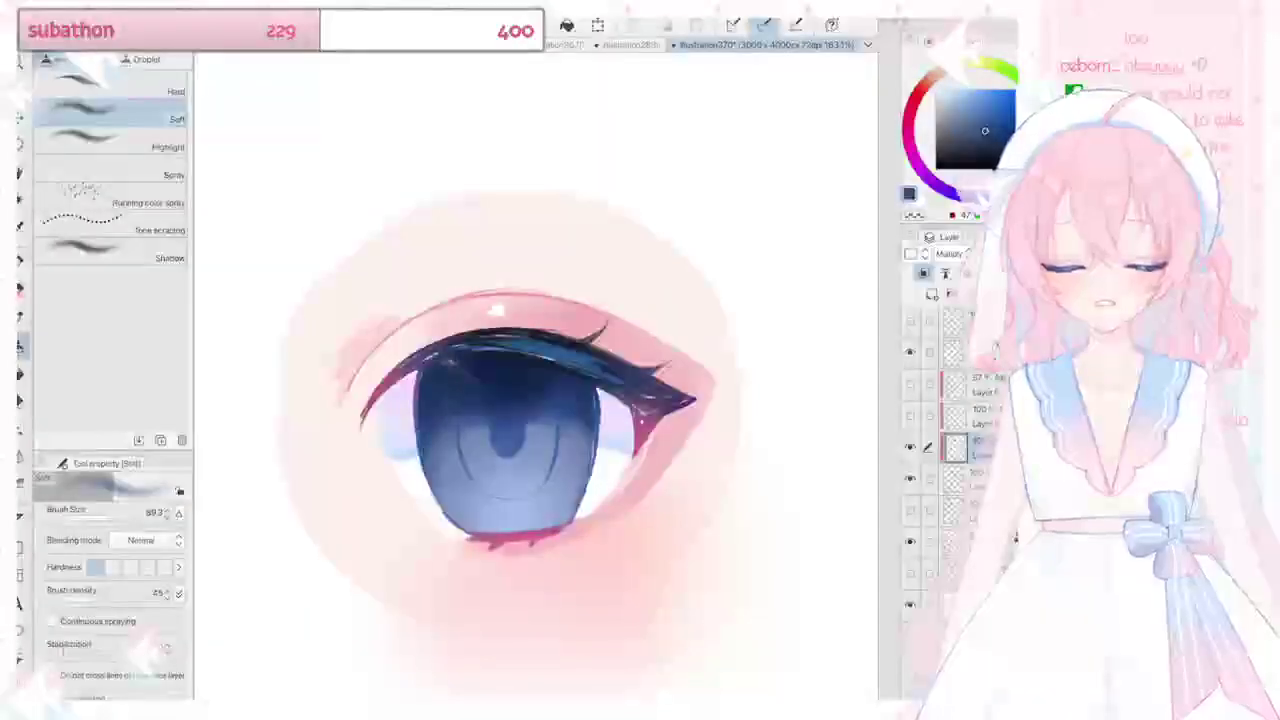
Step: Turn the iris base and its clipped shading and glow layers back on, and make the base layer active
click(910, 479)
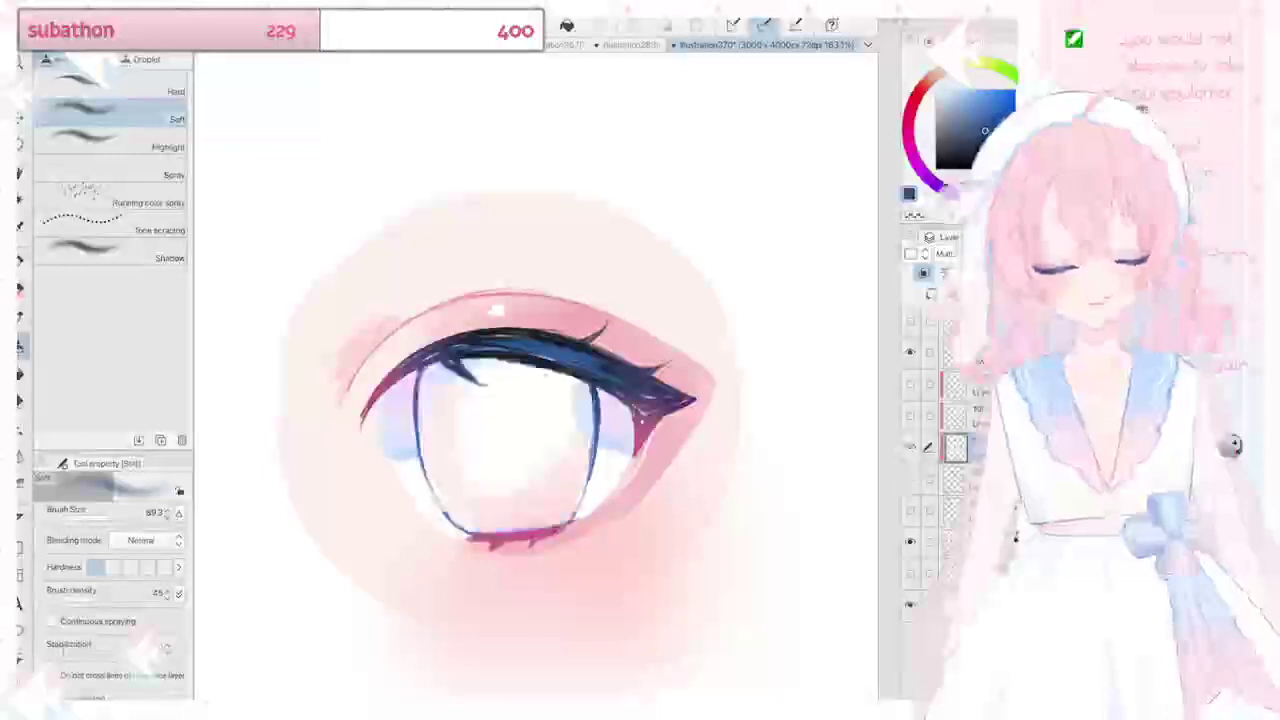
click(910, 479)
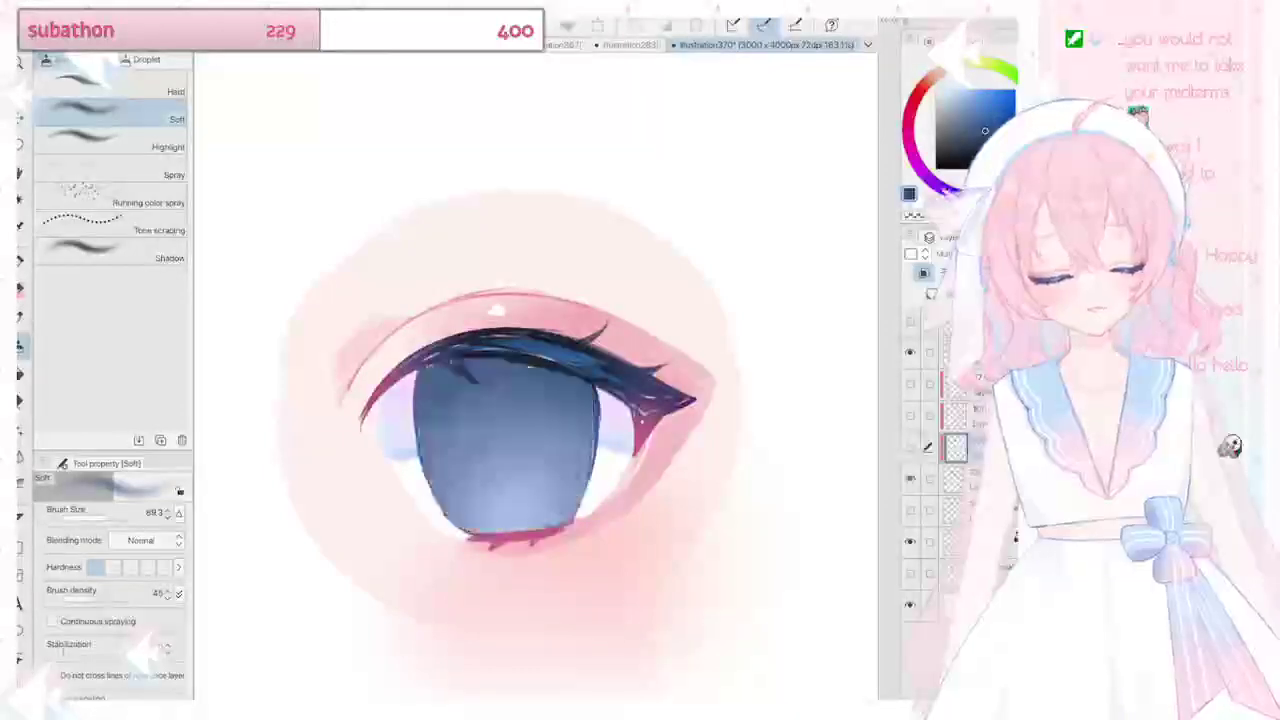
click(910, 447)
click(972, 511)
drag(972, 511, 972, 477)
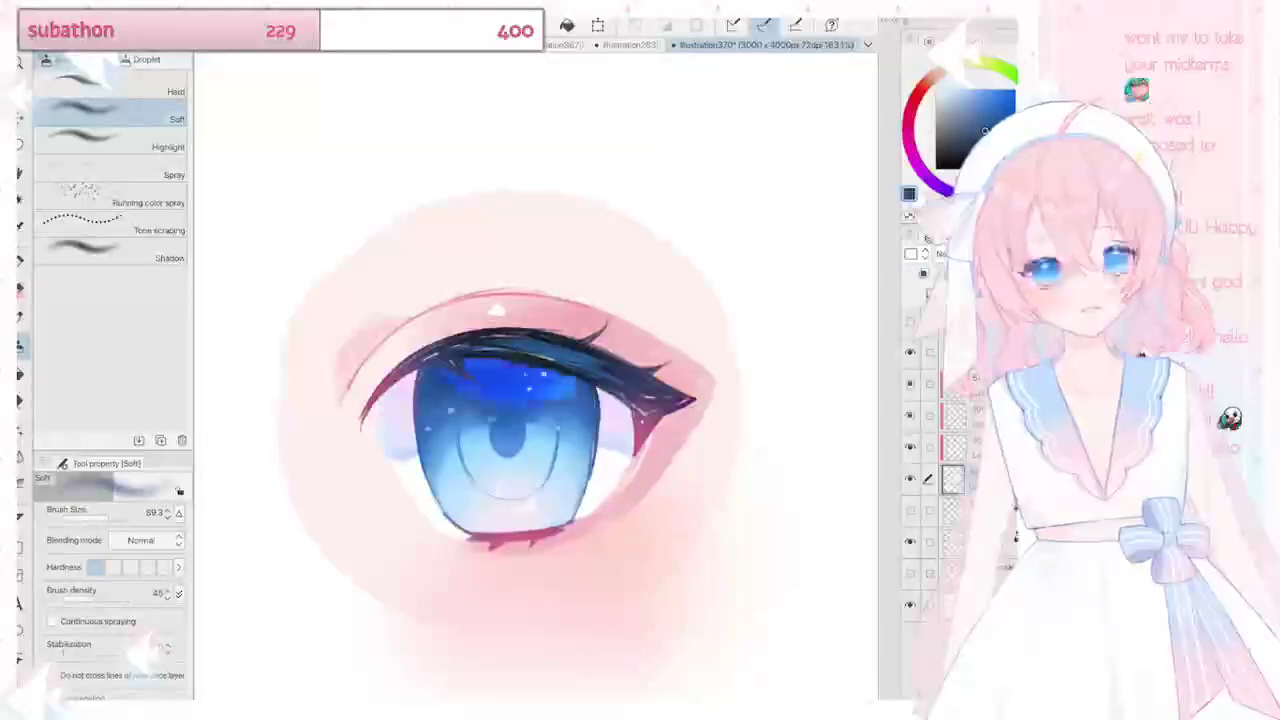
Step: Spray a lighter blue across the upper iris on the clipped Multiply layer with the Soft airbrush at size 89.3
click(972, 447)
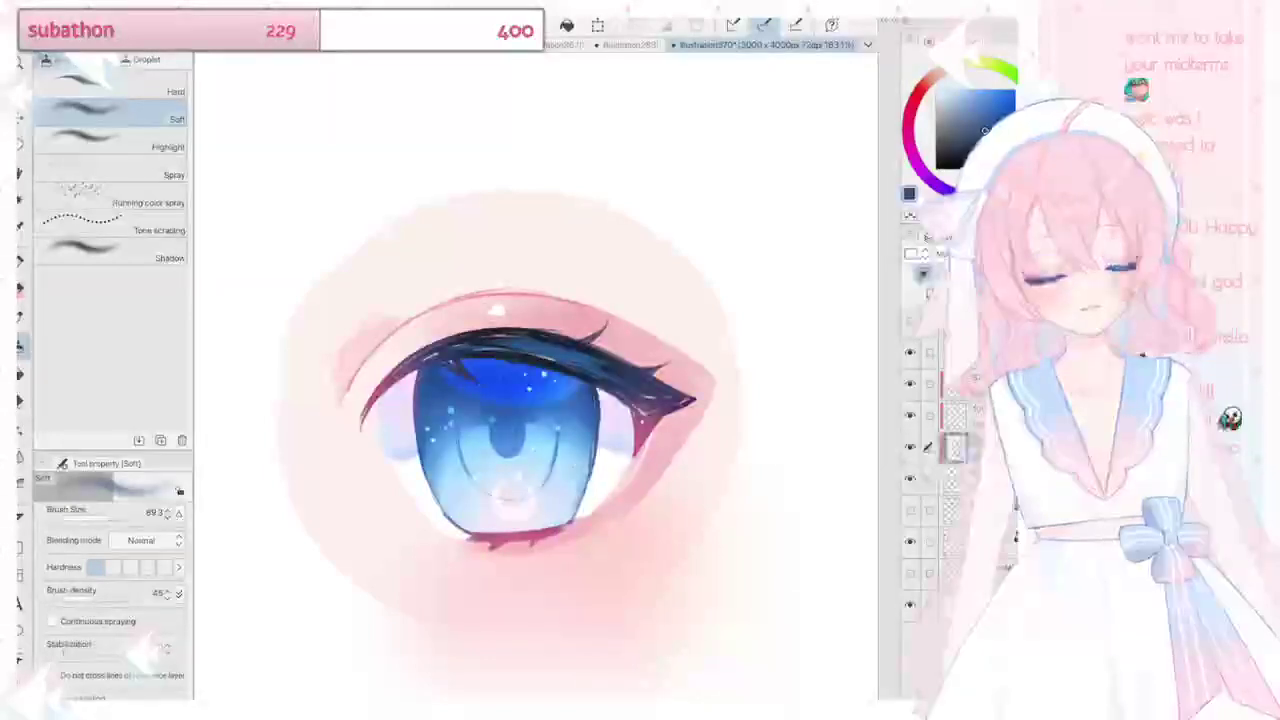
alt+click(446, 404)
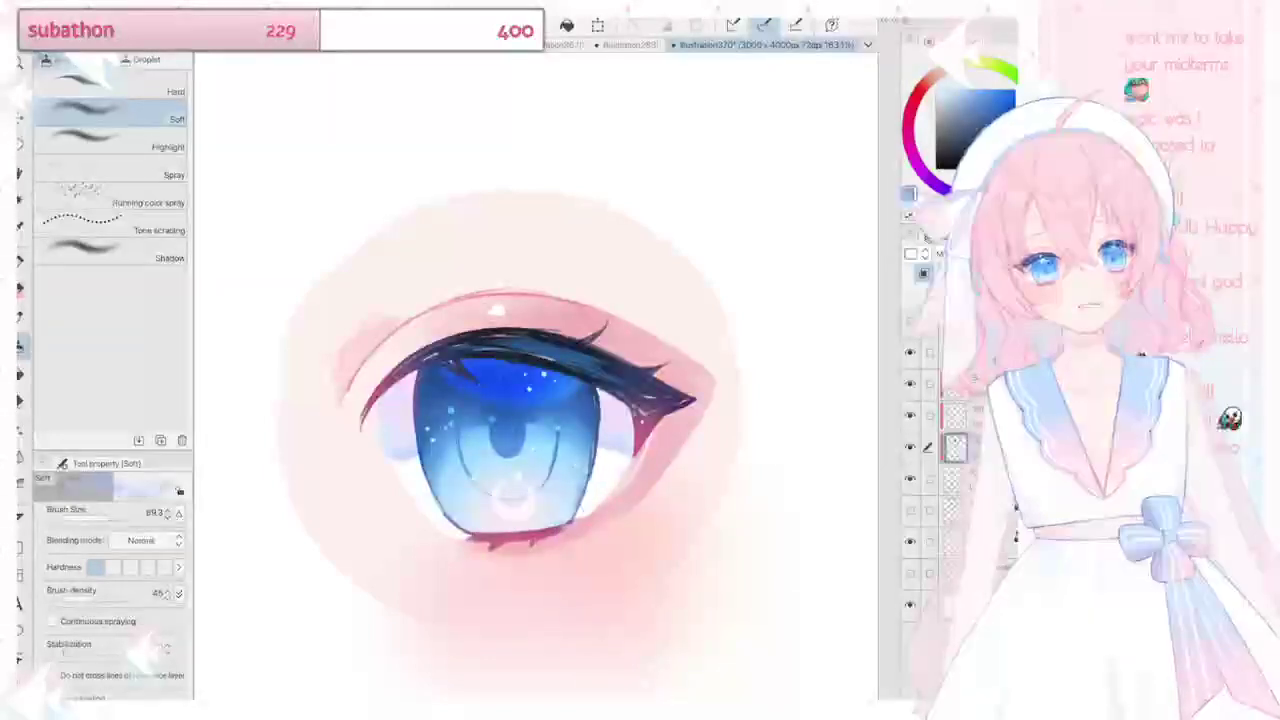
mouse_move(442, 380)
mouse_down()
mouse_move(556, 396)
mouse_move(572, 414)
mouse_up()
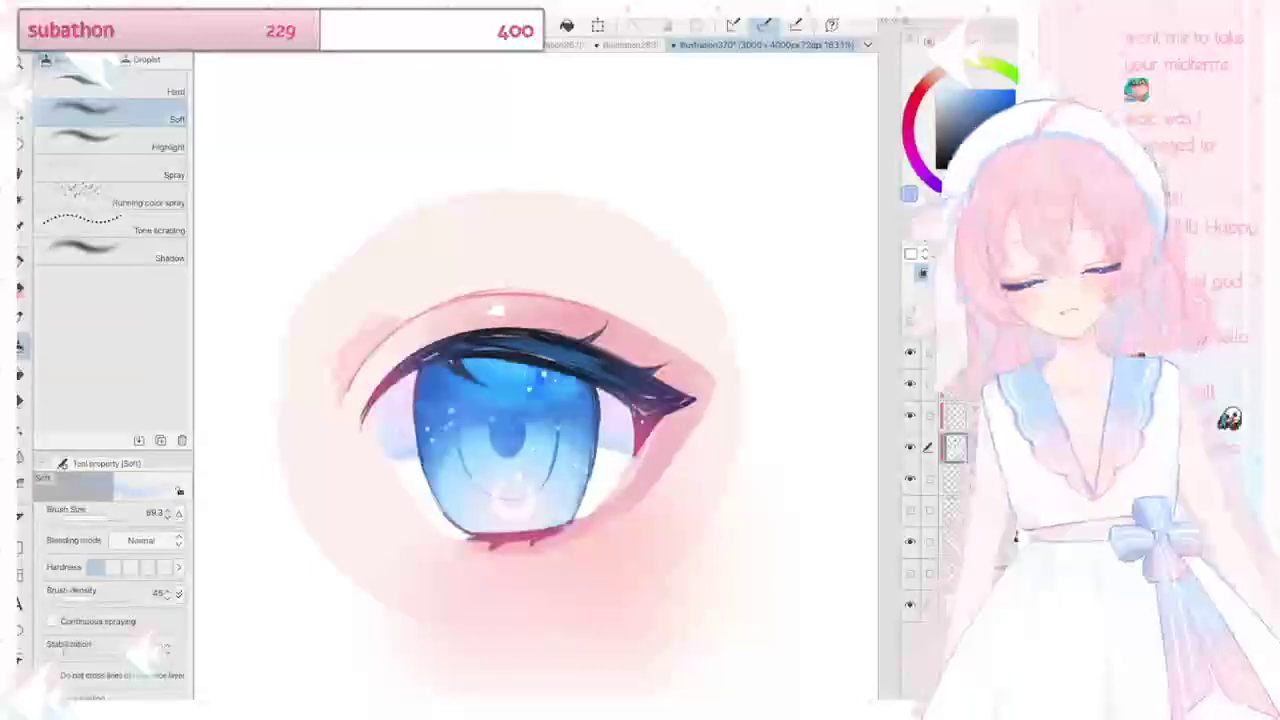
Step: Show the sparkle highlight layer and erase the iris outline and its side edges with the Hard eraser at size 63.2
scroll(560, 385, up, 2)
scroll(450, 300, up, 1)
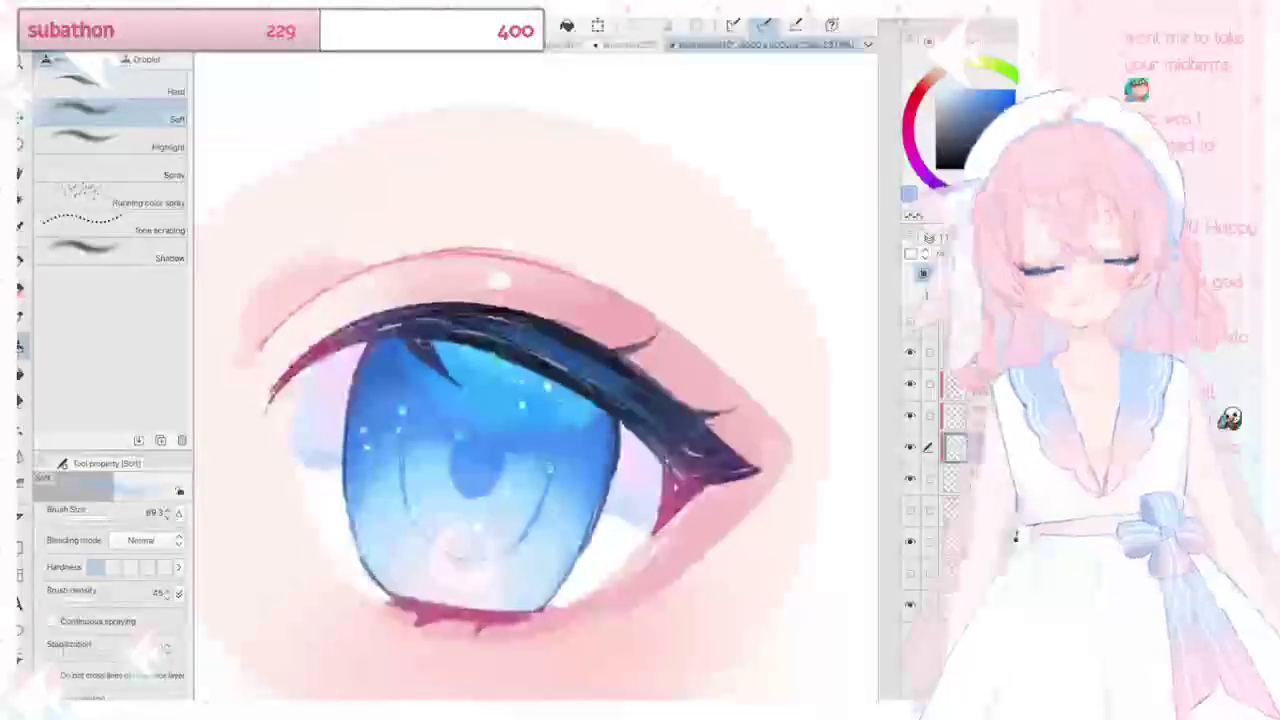
click(910, 322)
click(972, 322)
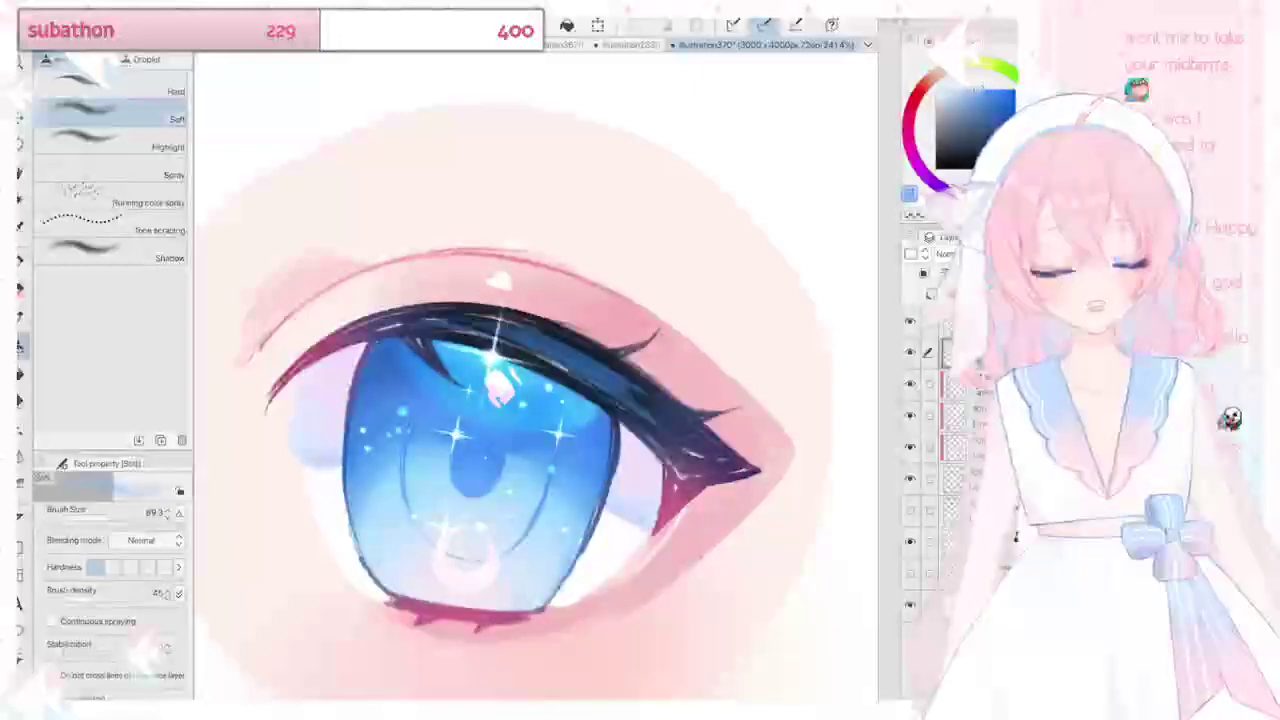
key(e)
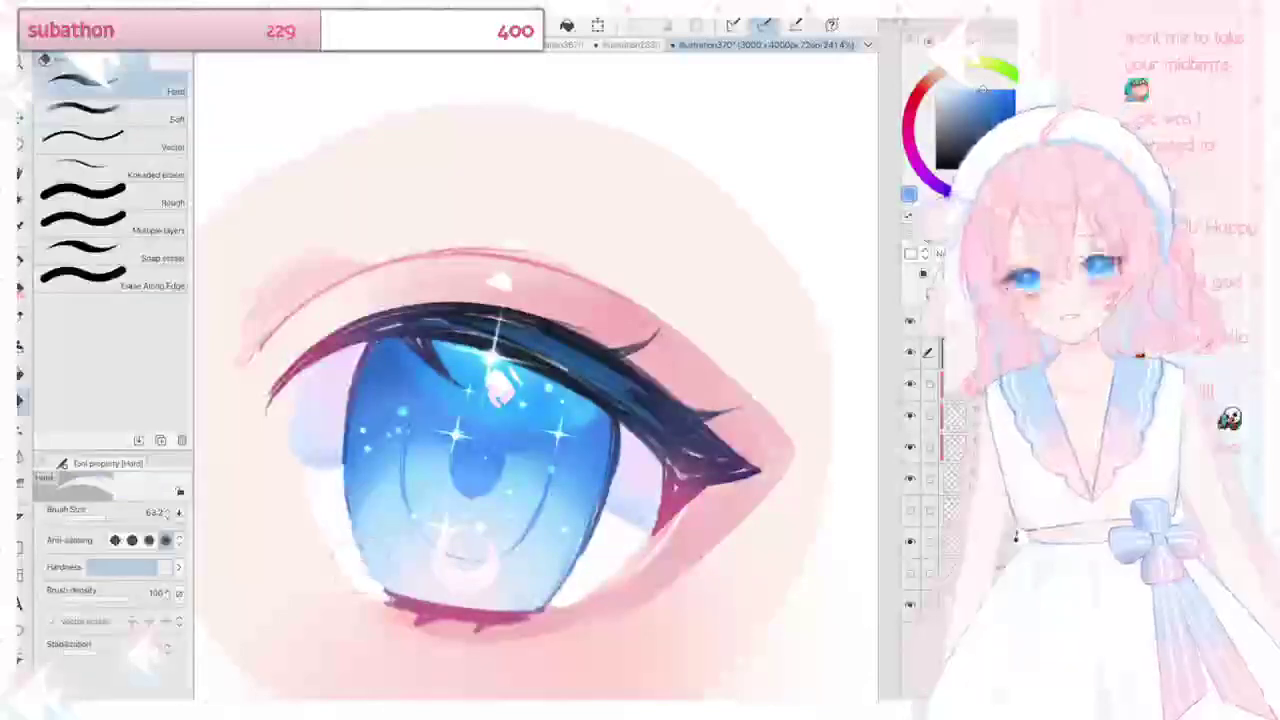
mouse_move(565, 590)
mouse_down()
mouse_move(600, 512)
mouse_move(612, 418)
mouse_up()
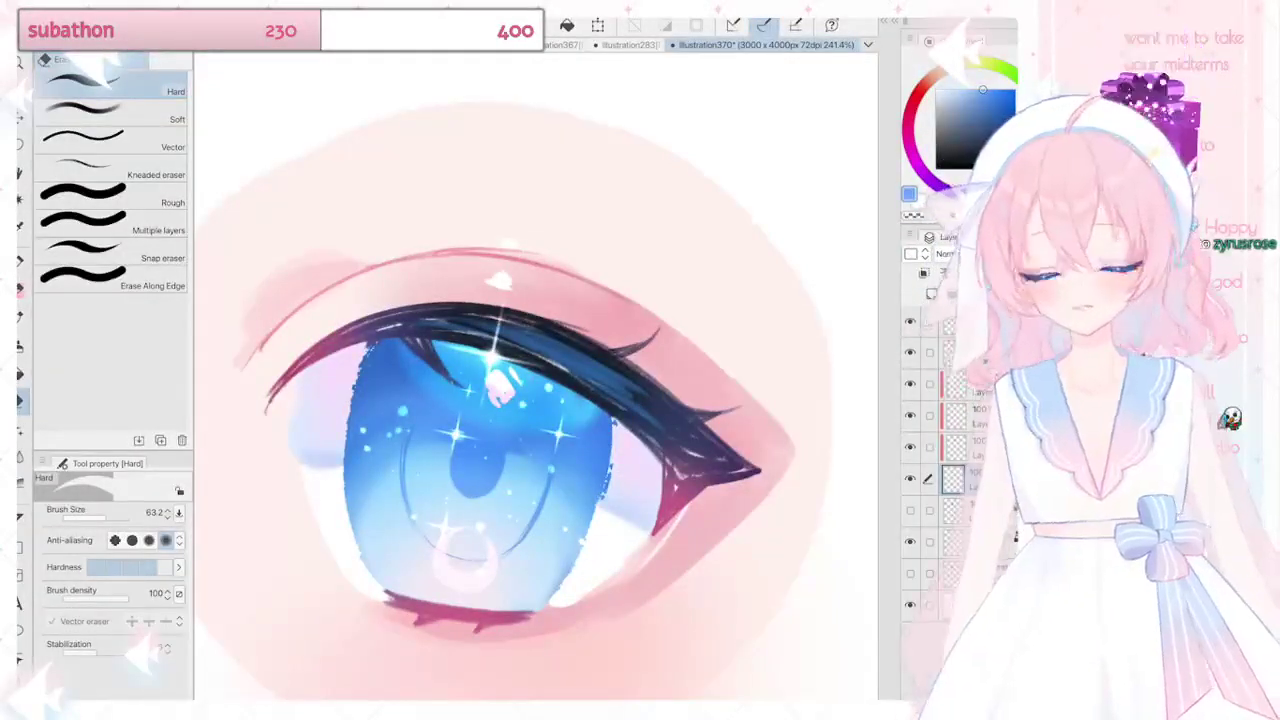
Step: Soften the erased edges on both sides of the iris with the Blur tool
key(j)
mouse_move(368, 580)
mouse_down()
mouse_move(346, 455)
mouse_move(360, 350)
mouse_move(570, 330)
mouse_up()
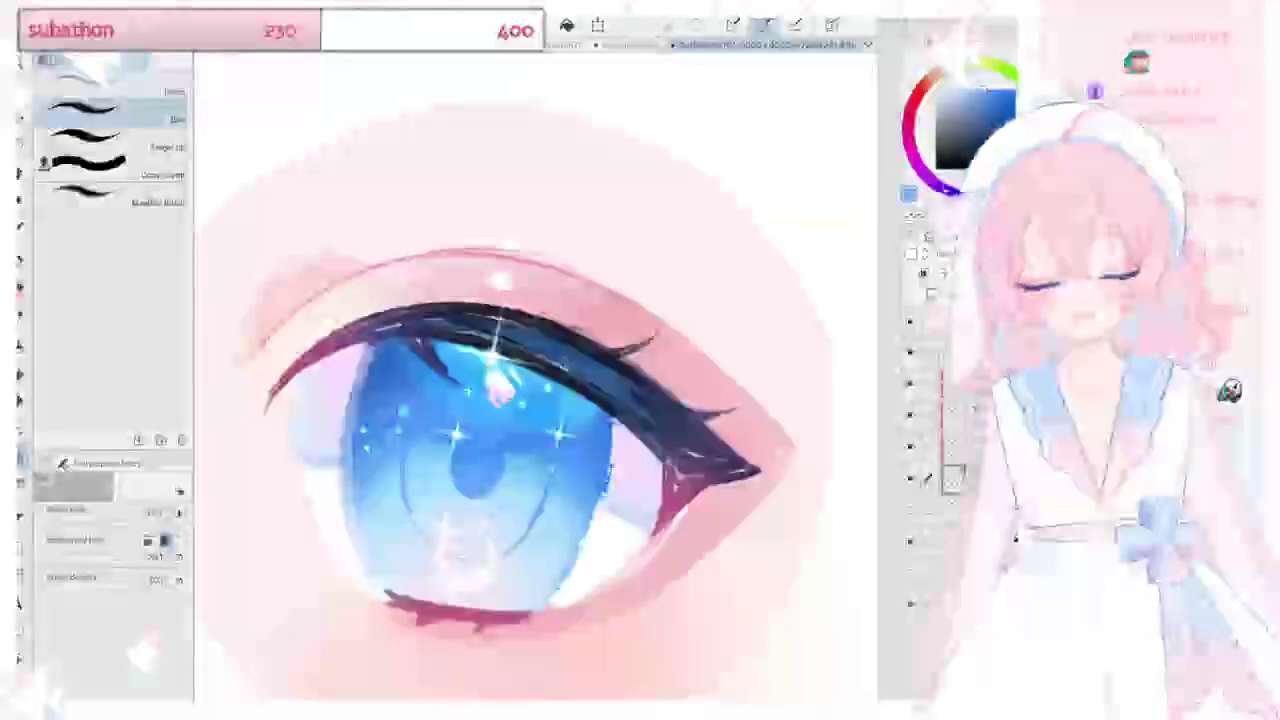
mouse_move(570, 590)
mouse_down()
mouse_move(605, 425)
mouse_move(600, 535)
mouse_up()
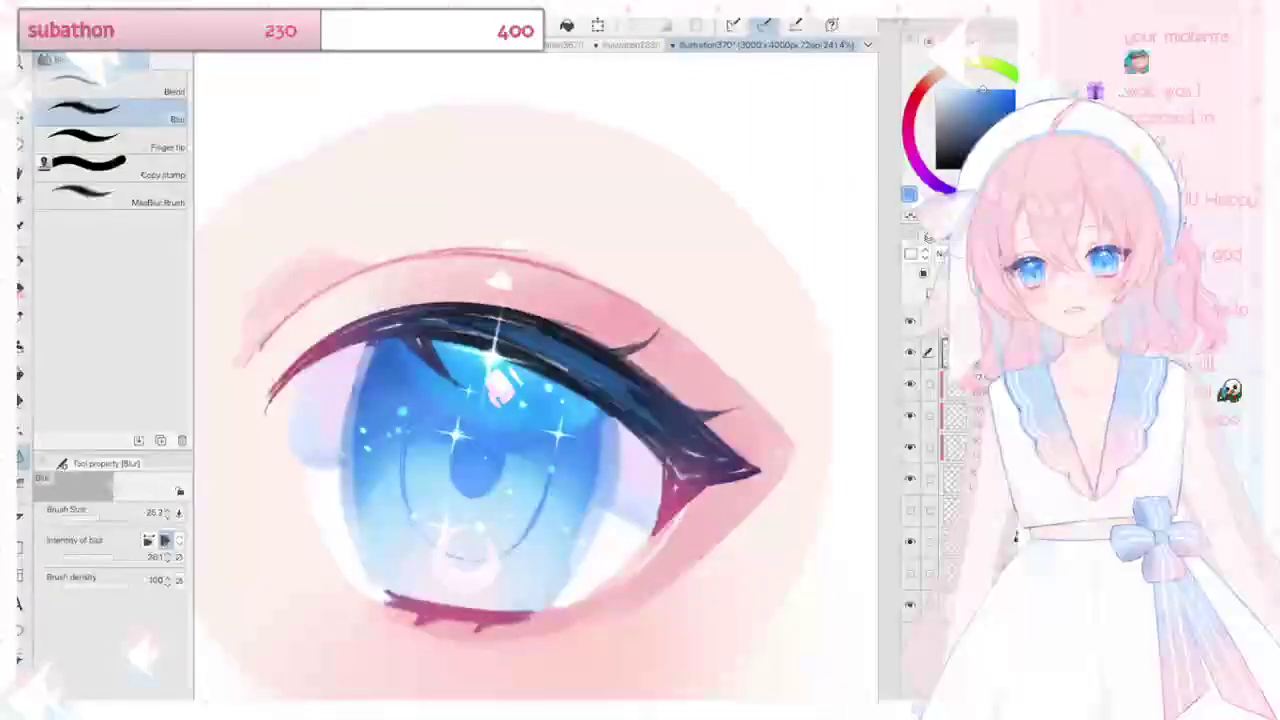
Step: Shade the left edge of the iris with medium blue using a smaller Soft airbrush
key(b)
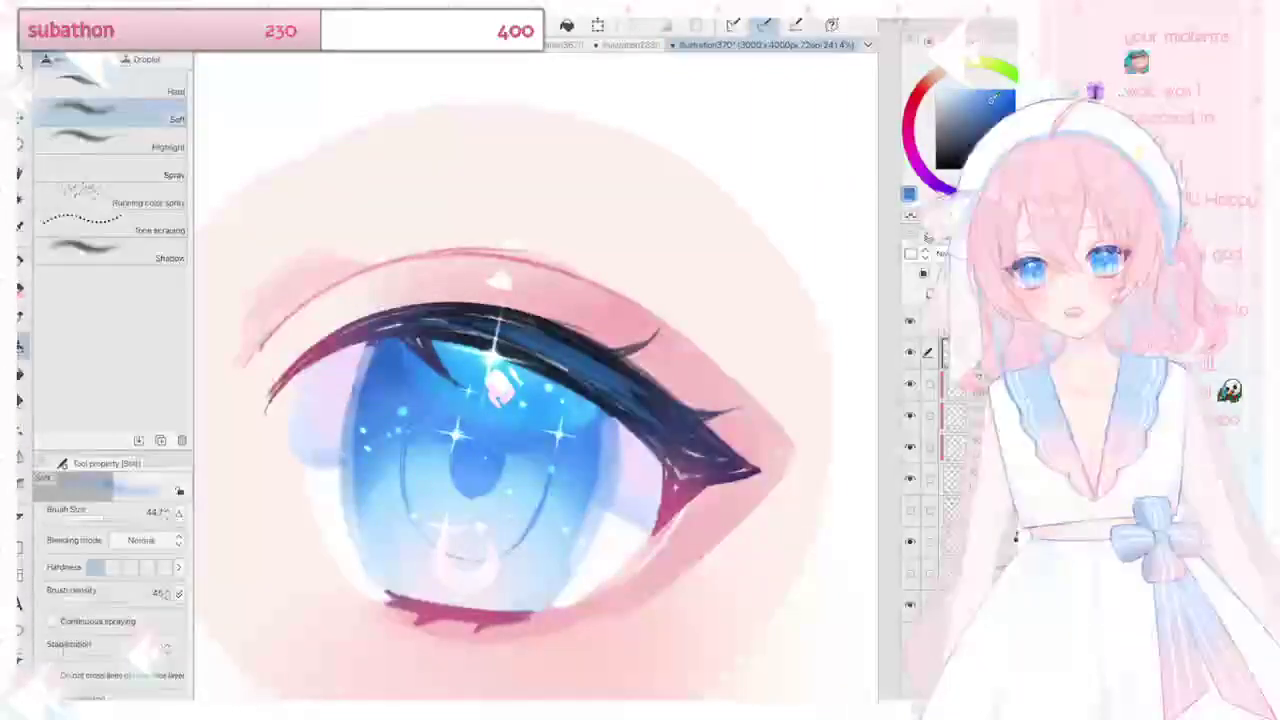
key(bracketleft)
key(bracketleft)
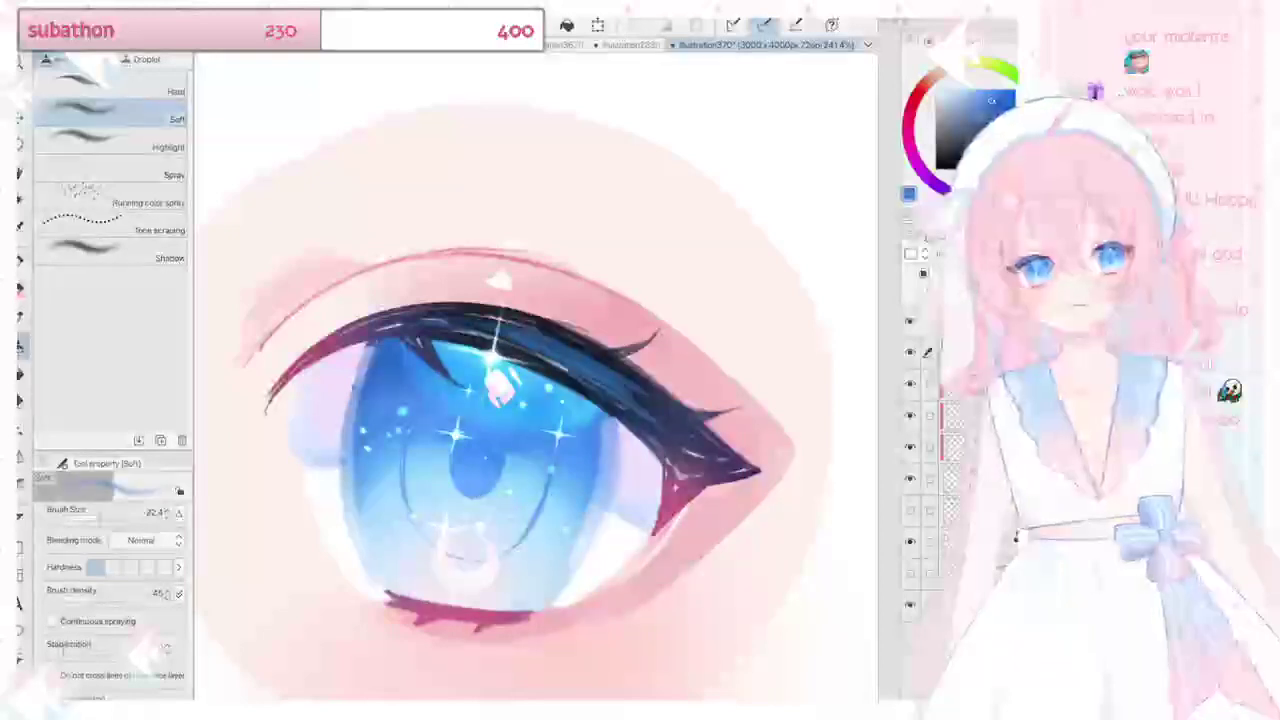
mouse_move(354, 350)
mouse_down()
mouse_move(372, 585)
mouse_move(390, 585)
mouse_up()
key(ctrl+z)
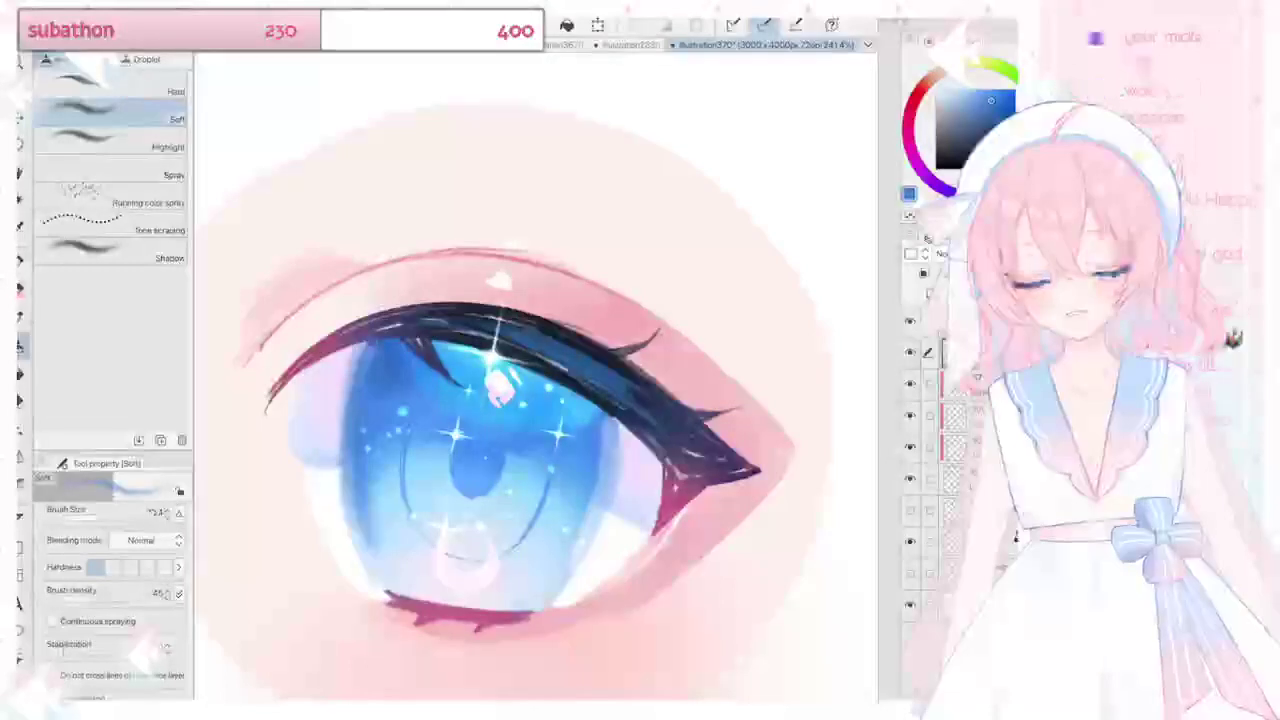
Step: Redefine both lower sides and the right edge of the iris with thin blue Soft airbrush strokes at size 11.2
drag(476, 470, 512, 490)
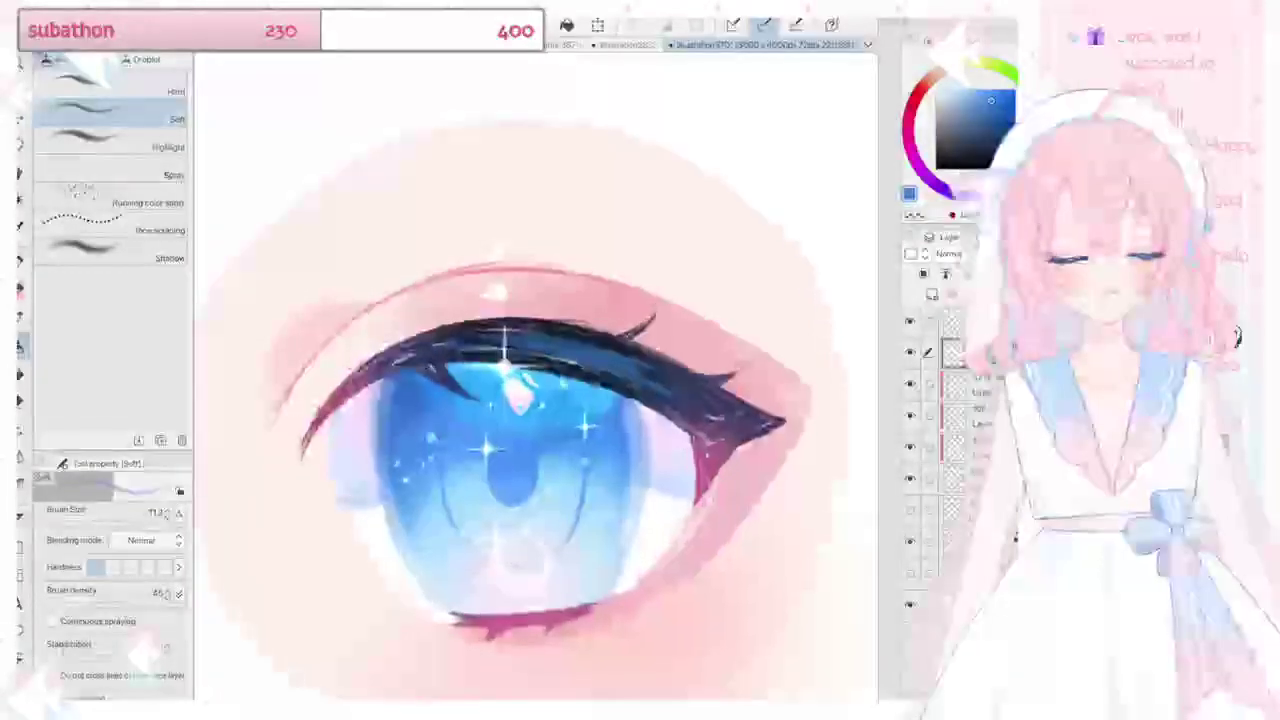
key(bracketleft)
key(bracketleft)
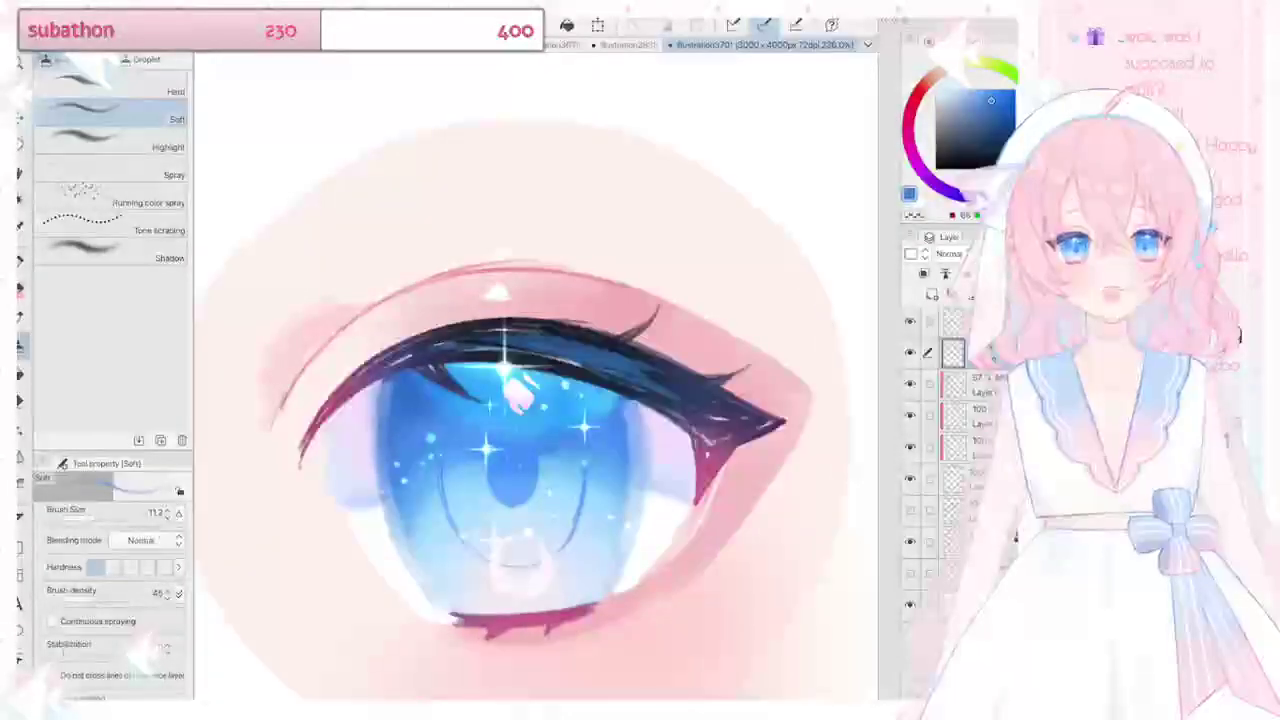
drag(380, 485, 440, 604)
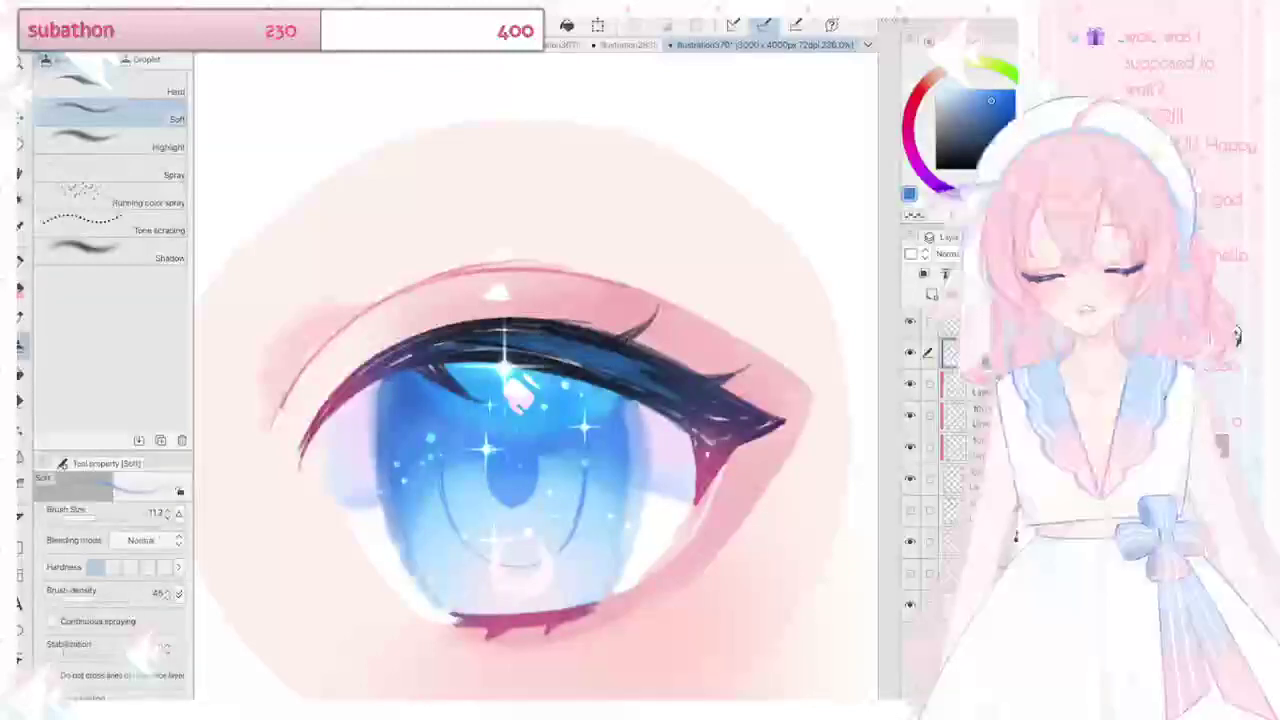
drag(396, 540, 444, 606)
drag(636, 518, 606, 590)
drag(628, 484, 606, 598)
drag(630, 538, 604, 602)
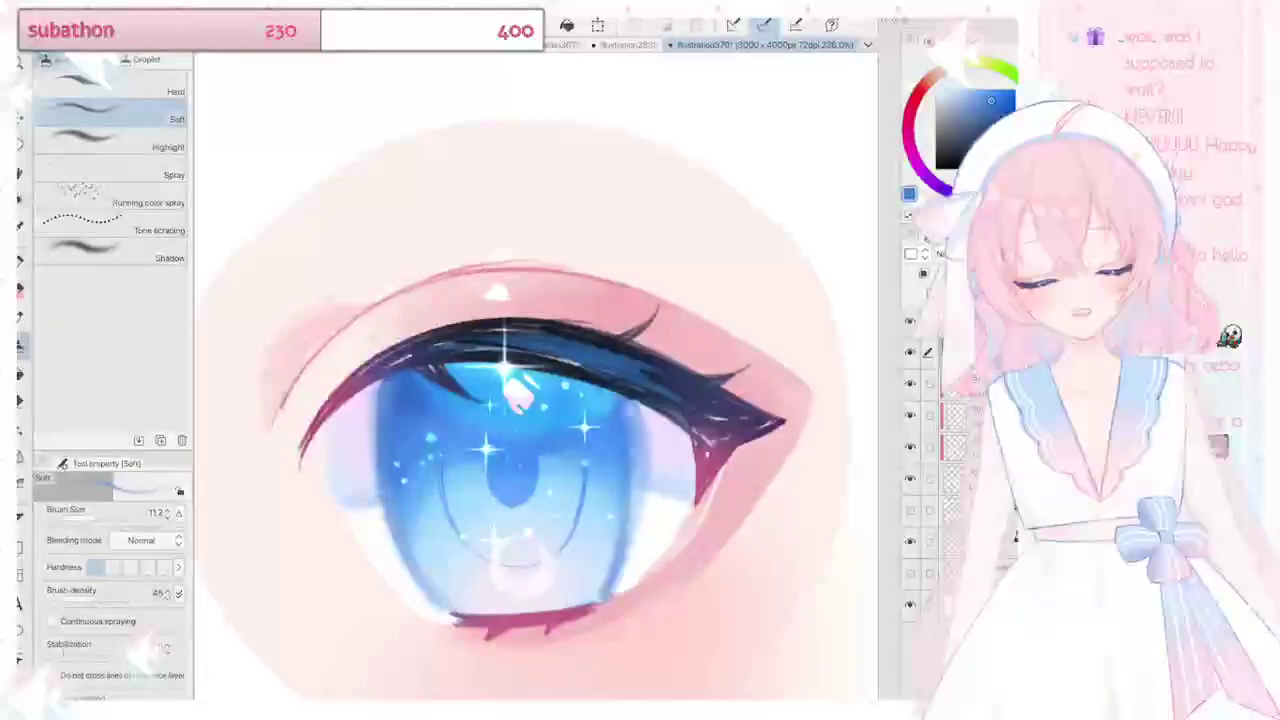
drag(634, 404, 632, 530)
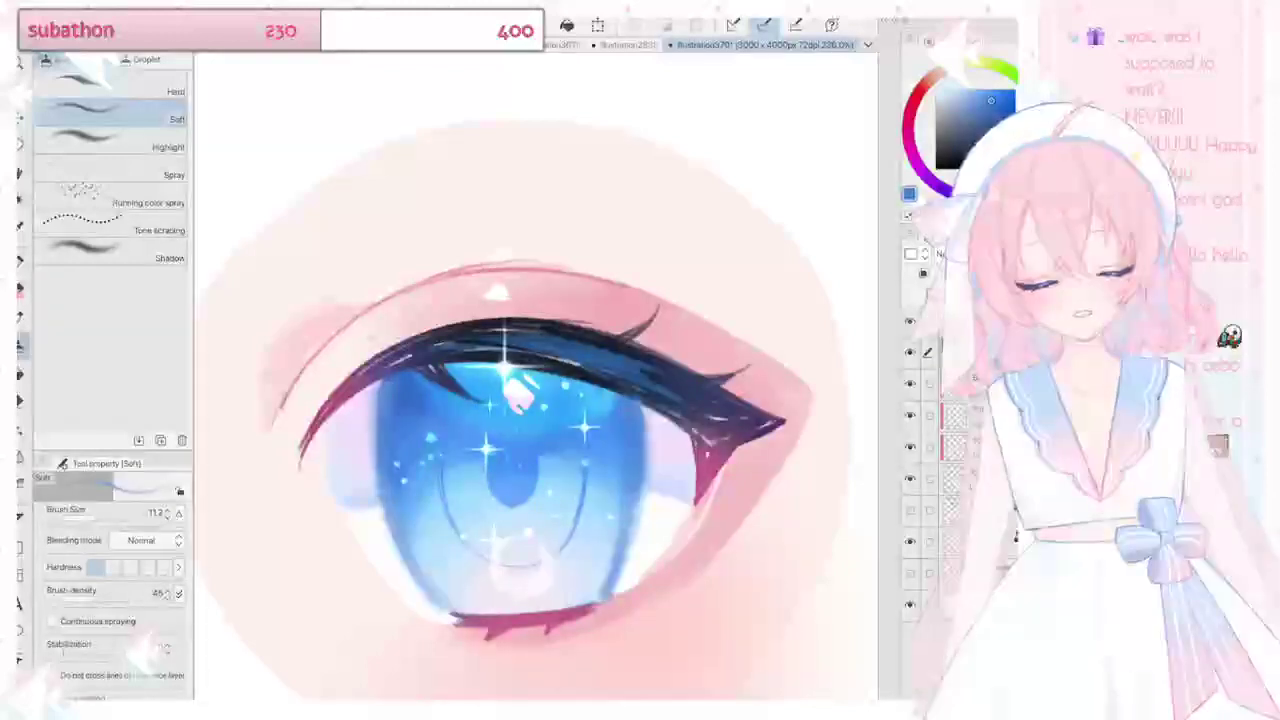
drag(610, 588, 592, 603)
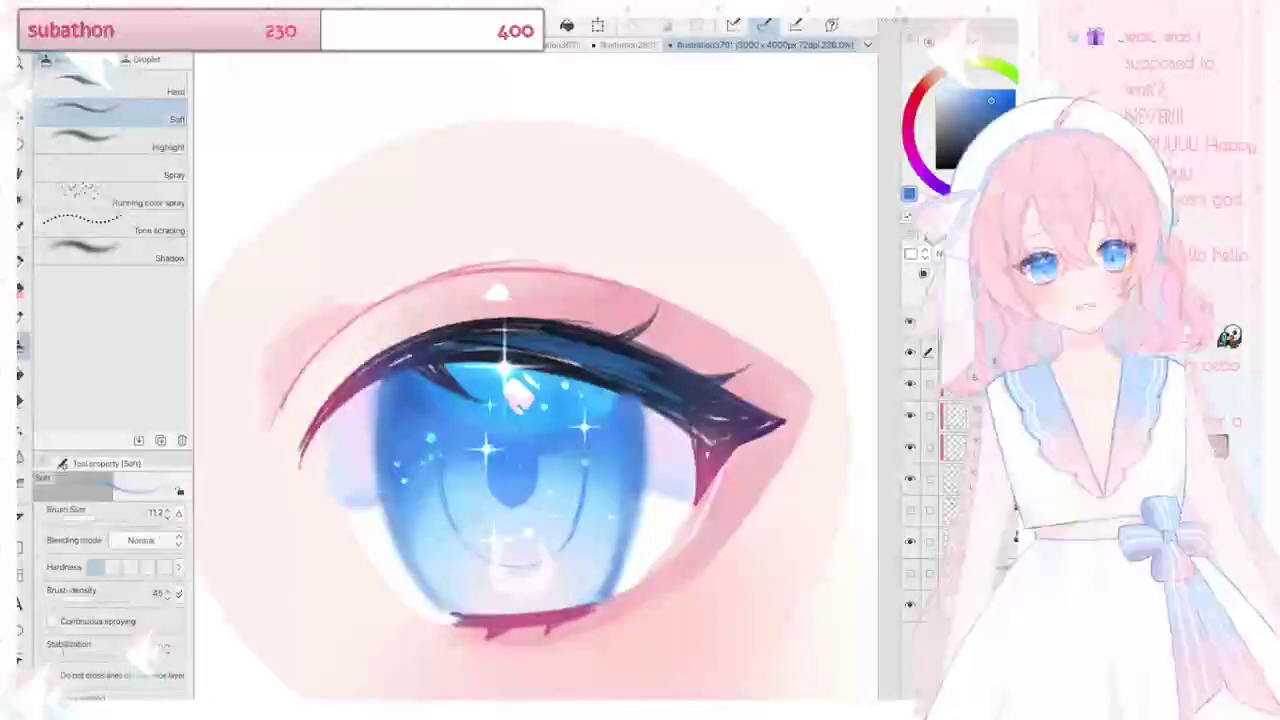
drag(626, 540, 598, 602)
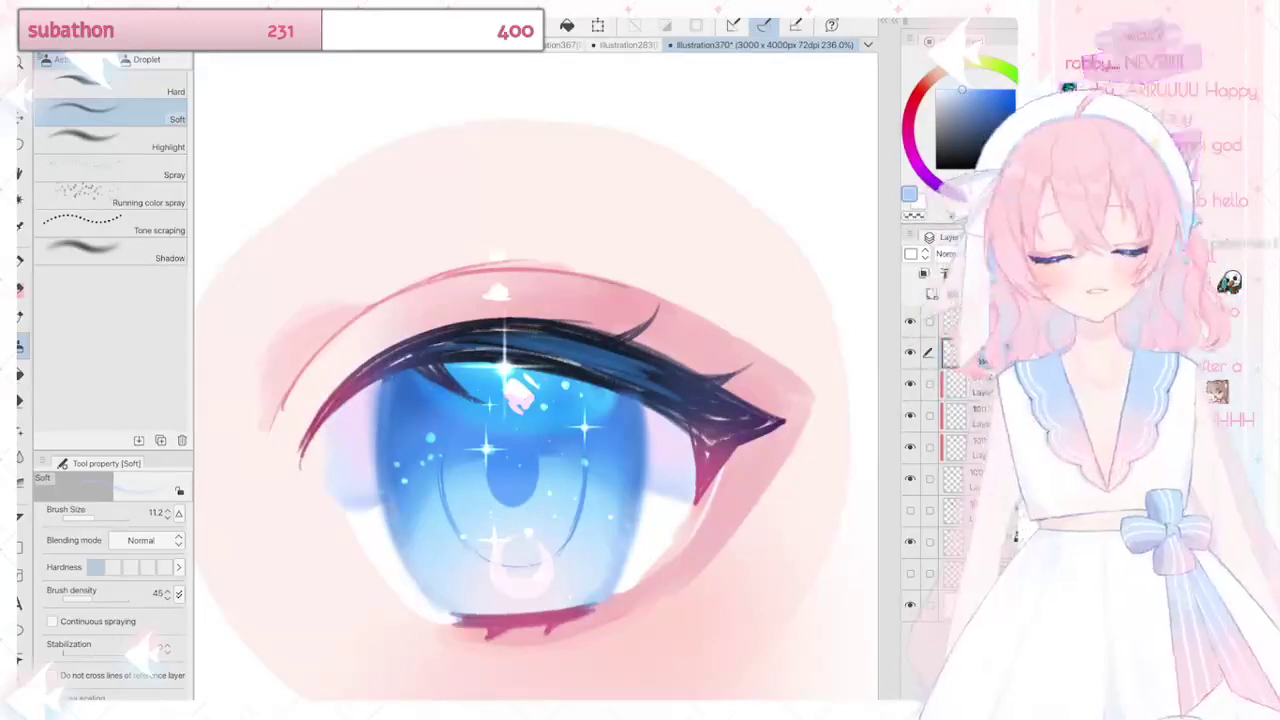
Step: Add pink and light purple rim color along the iris's side edges with the Soft airbrush, ending at size 17.8
click(908, 119)
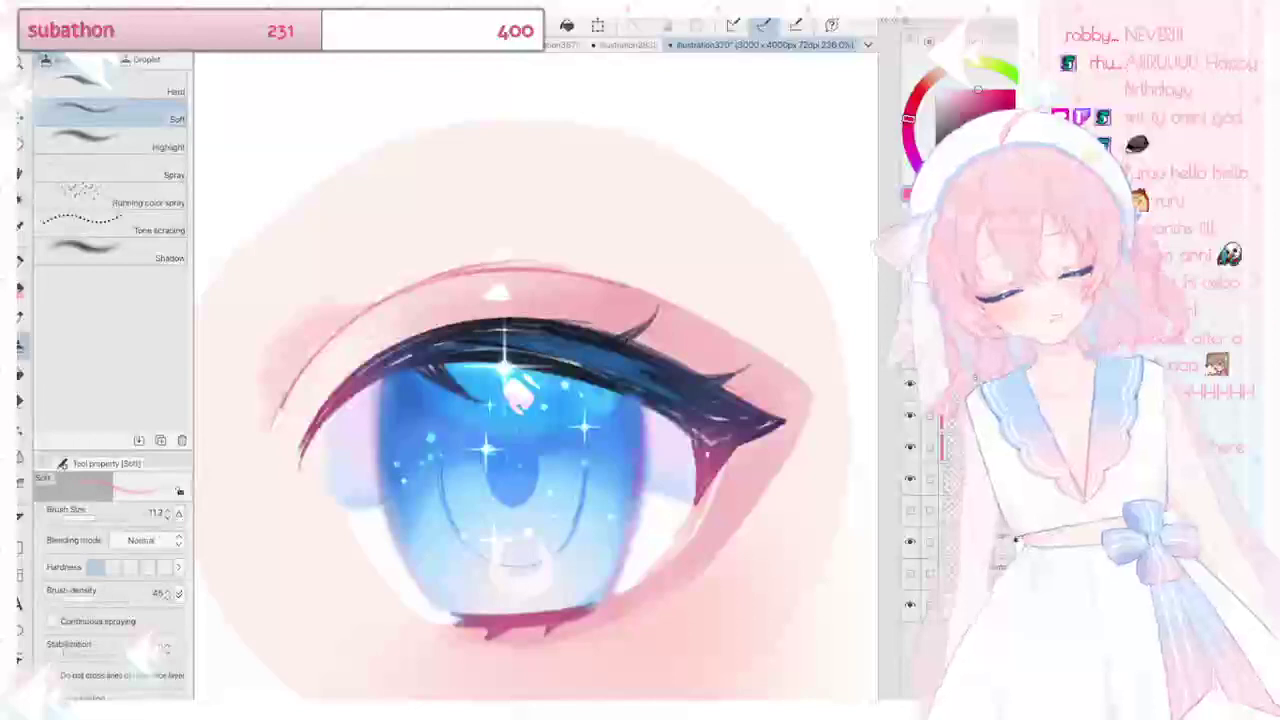
scroll(713, 236, down, 1)
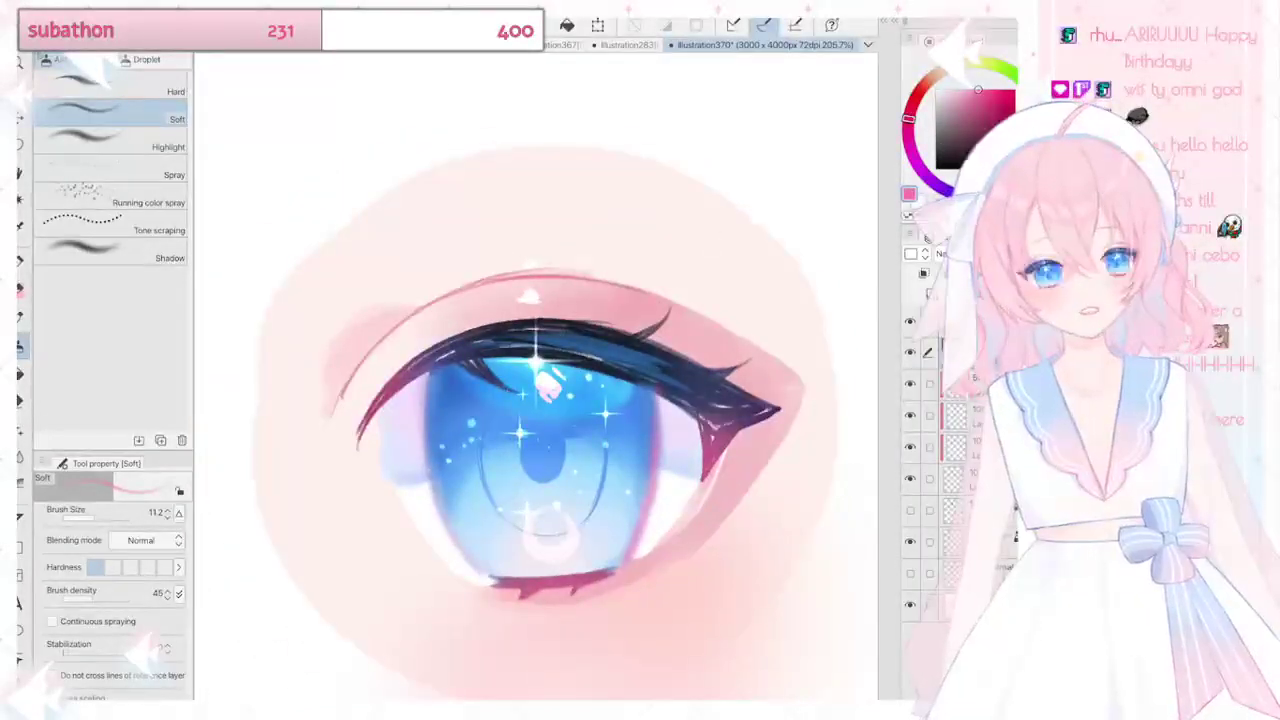
key(bracketright)
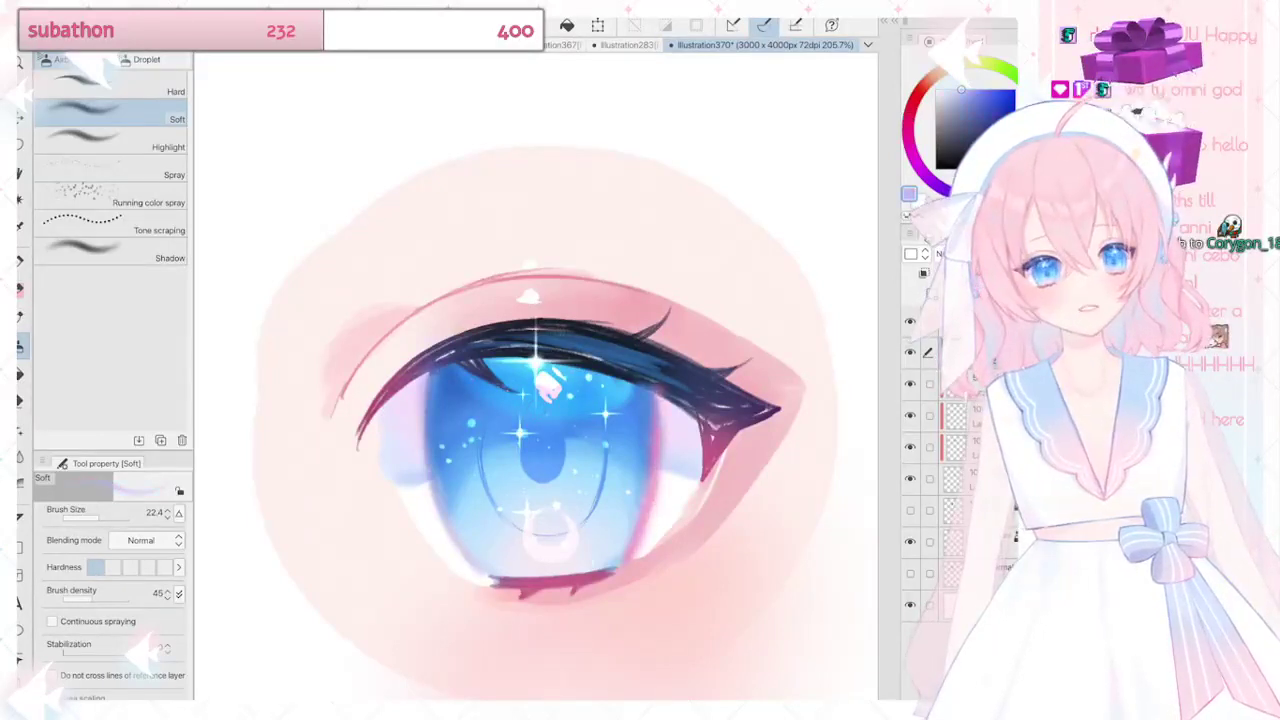
key(bracketright)
key(bracketleft)
key(bracketleft)
key(bracketleft)
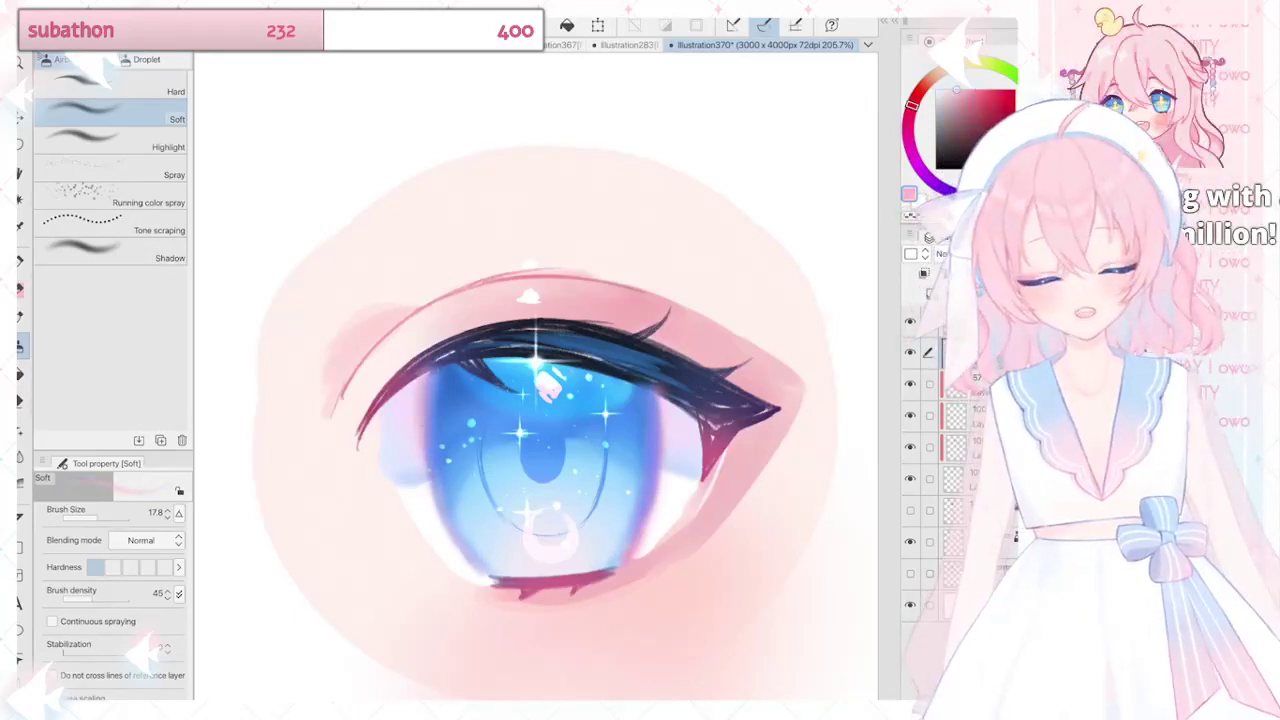
scroll(700, 312, down, 8)
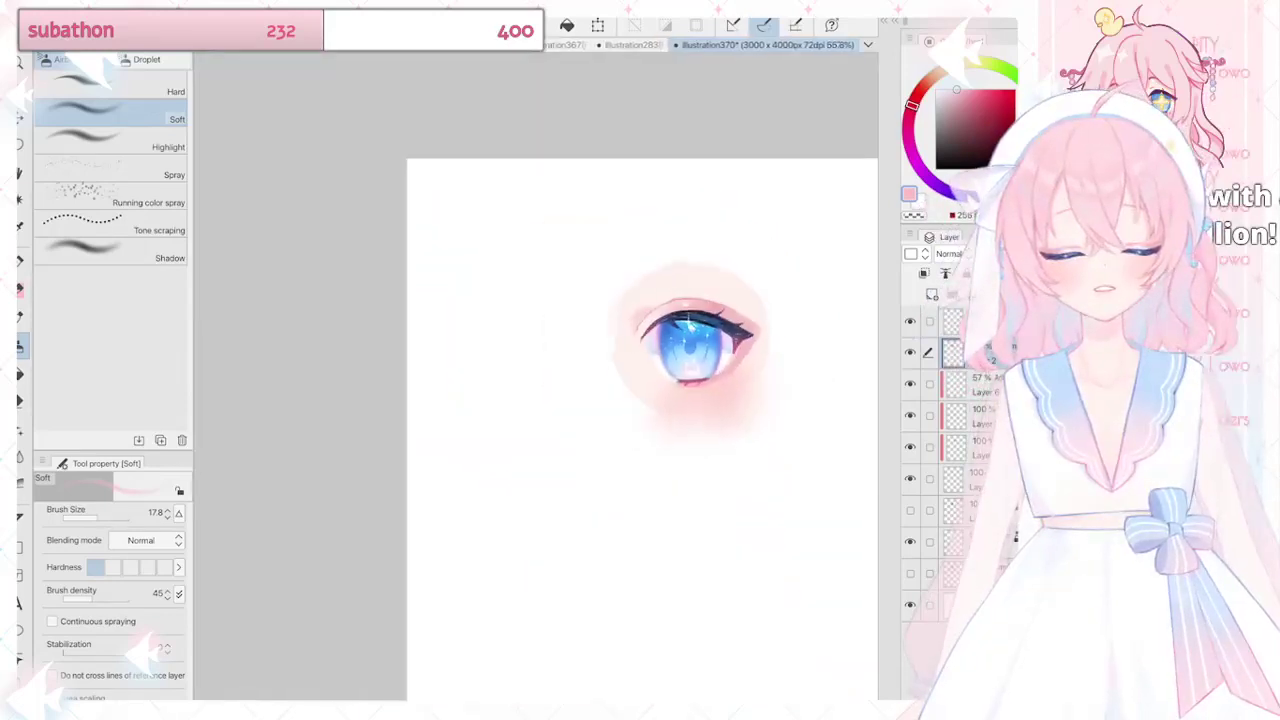
scroll(790, 310, up, 5)
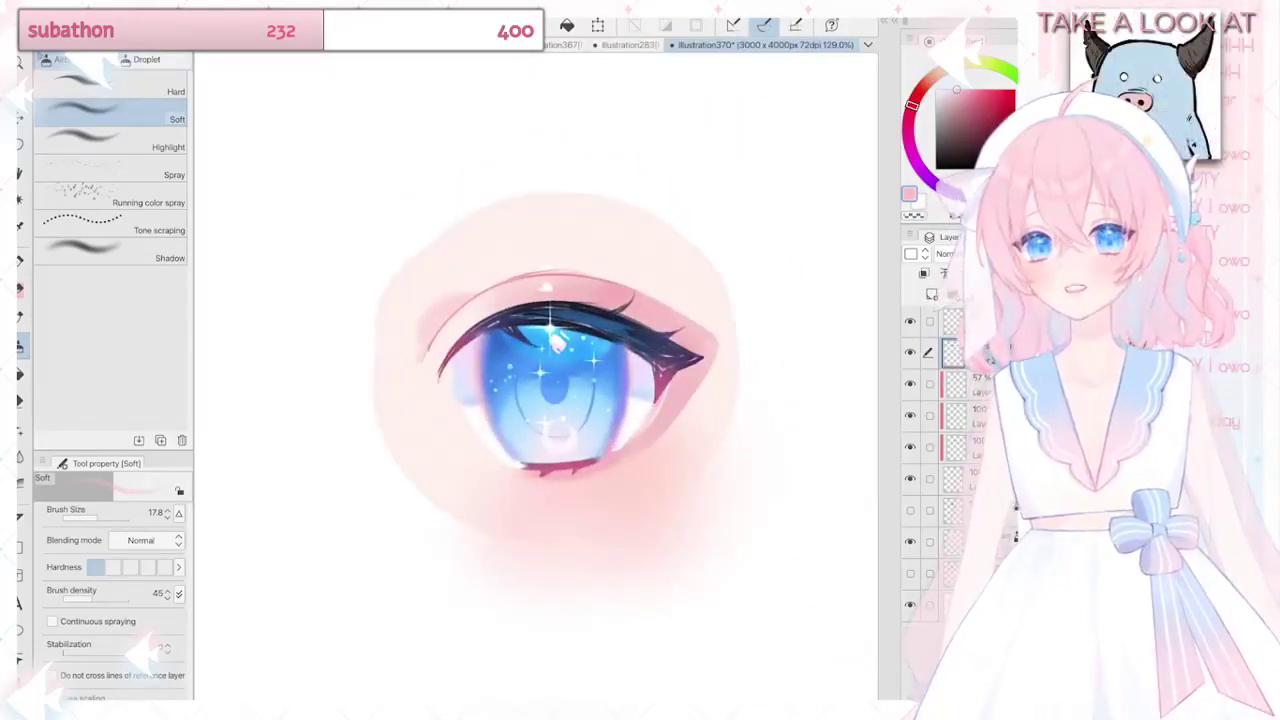
scroll(545, 400, up, 1)
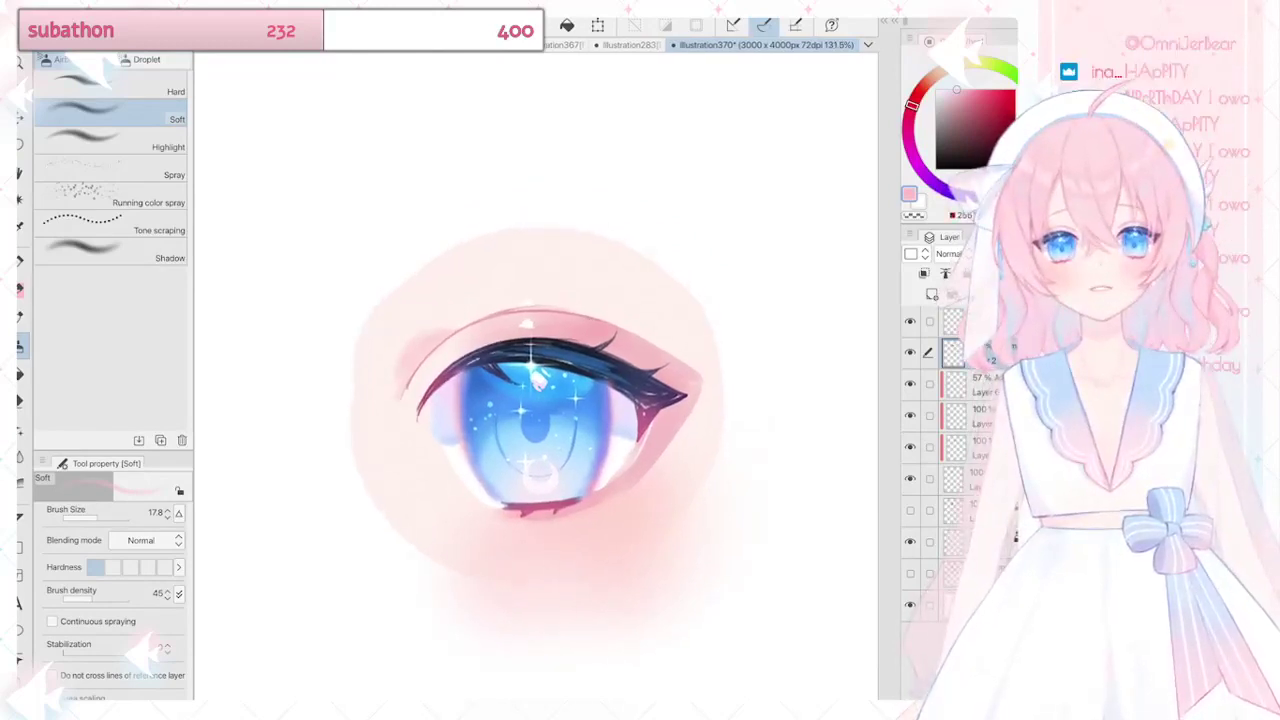